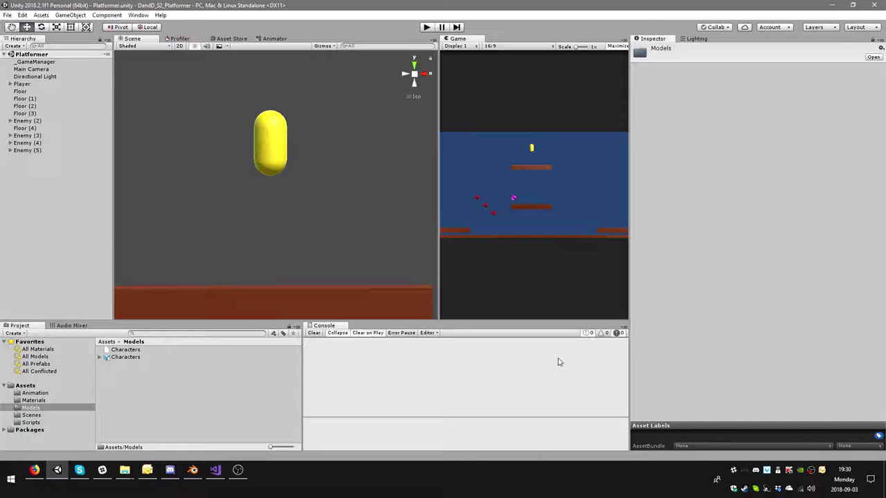
Select the Player's capsule in the Scene view and orbit around it
click(276, 165)
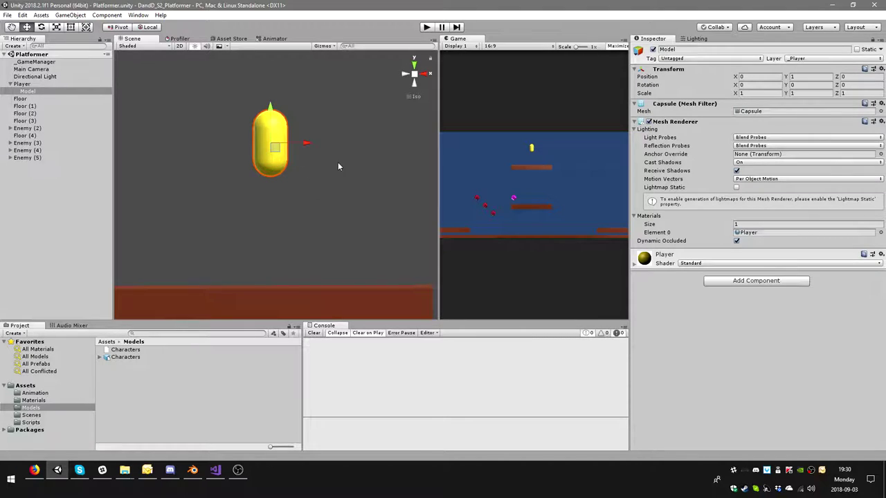
alt+drag(337, 166, 301, 220)
click(192, 469)
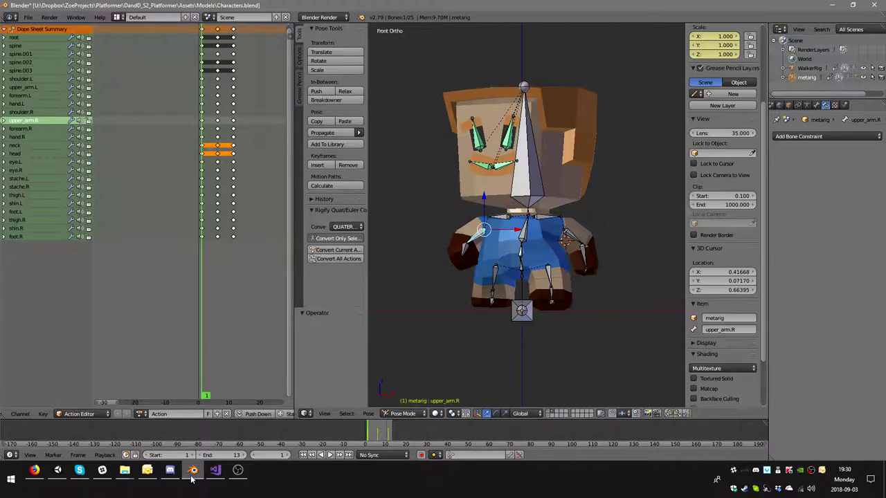
middle_drag(604, 271, 553, 273)
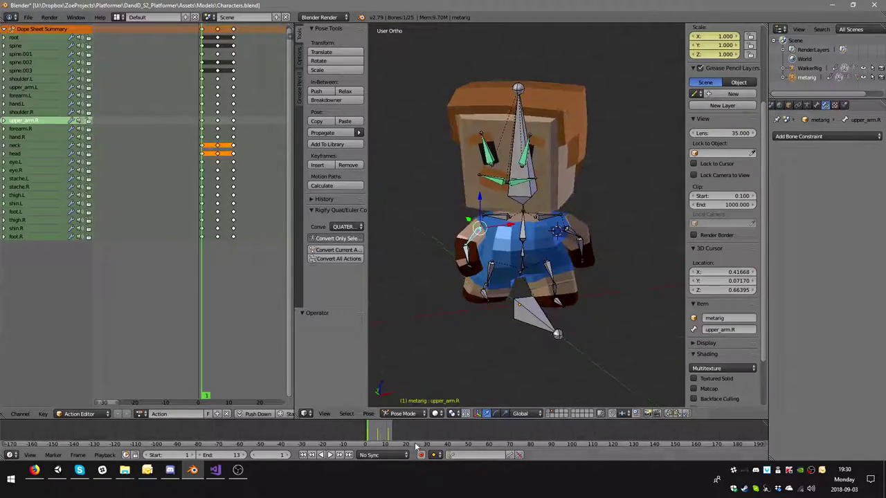
click(330, 455)
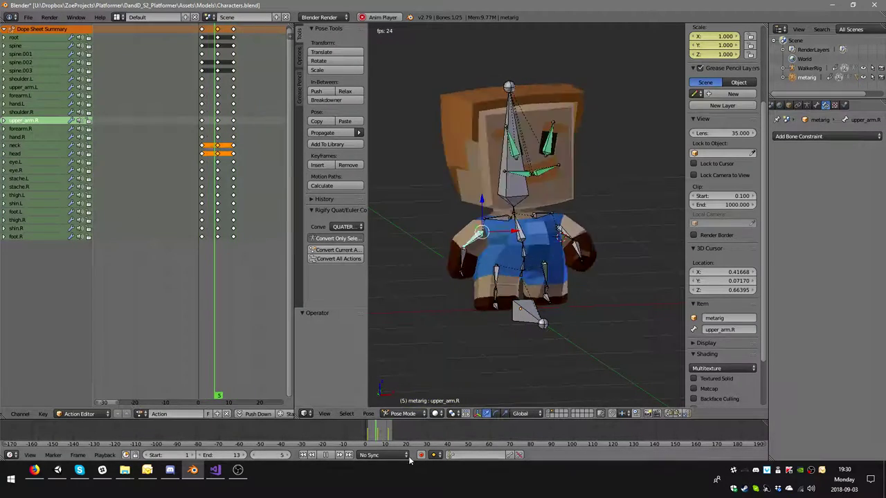
key(Escape)
drag(207, 206, 205, 206)
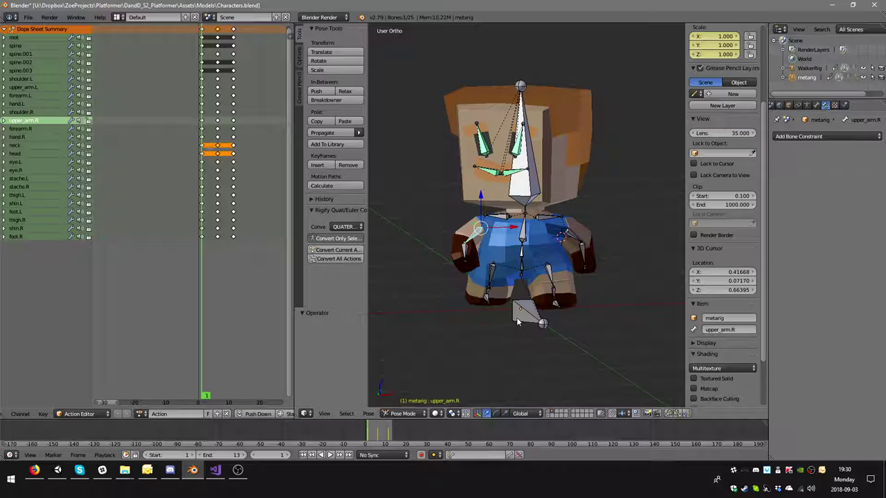
In Object Mode, move the metarig onto its own layer, show only that layer, and select it
click(405, 413)
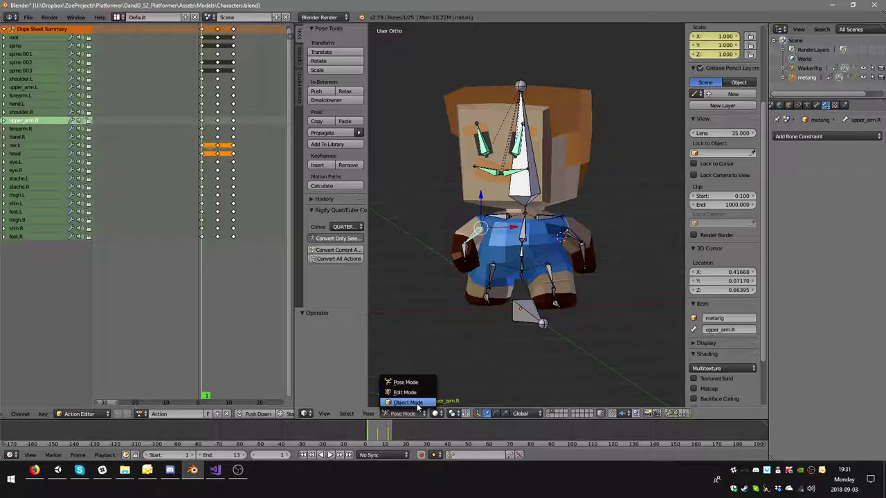
click(408, 406)
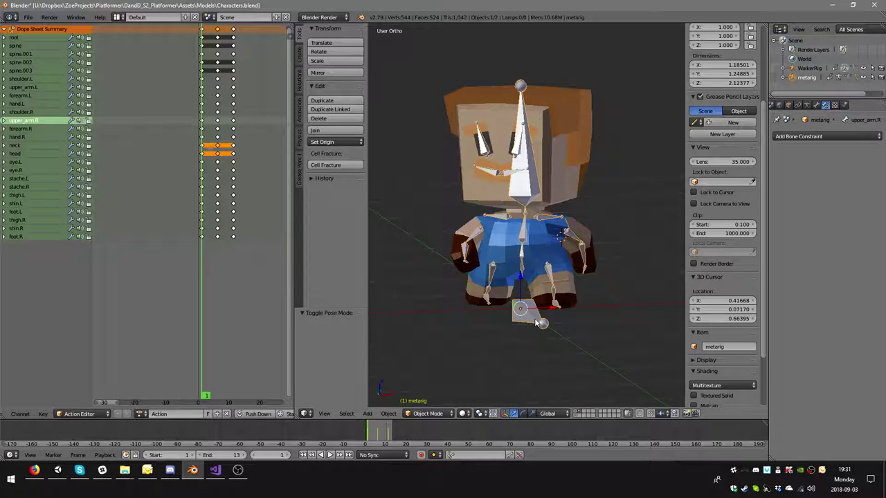
key(m)
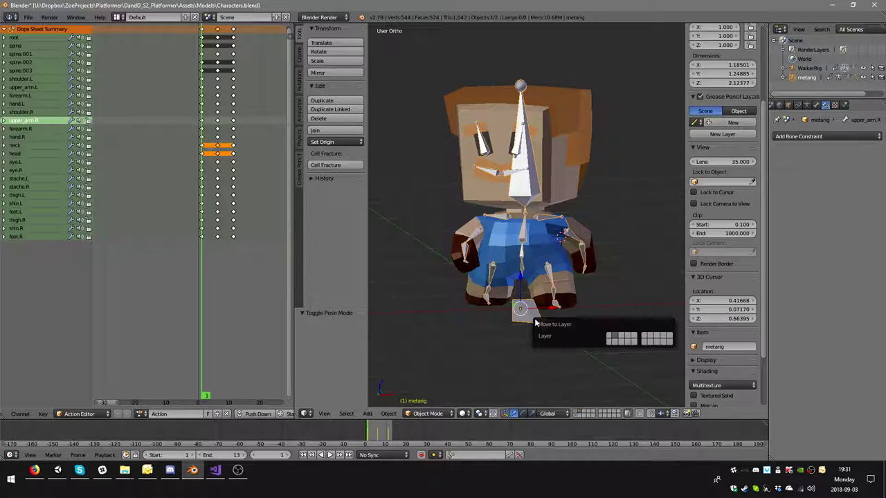
click(615, 343)
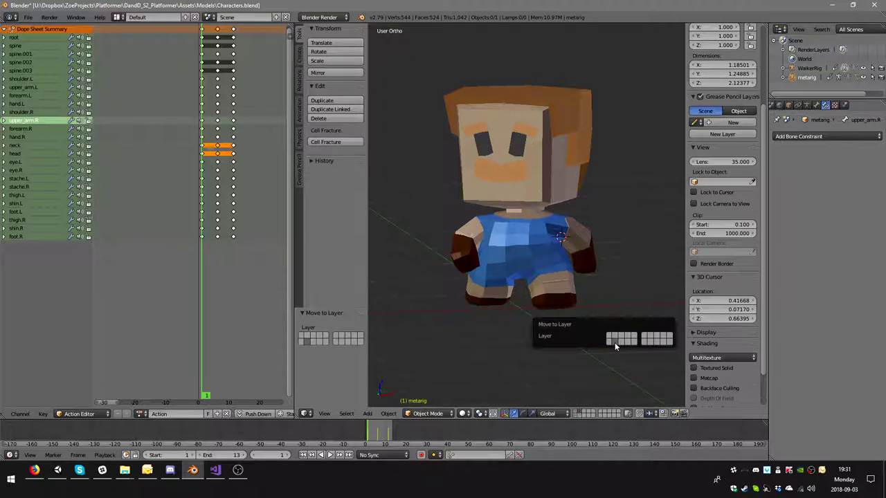
click(576, 413)
key(a)
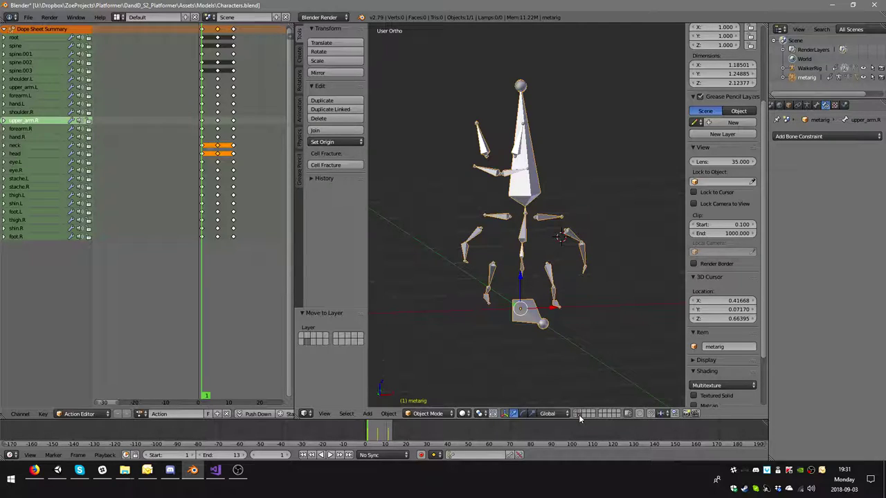
Set the armature's Display to Stick so the bones draw as thin sticks
click(817, 106)
click(825, 105)
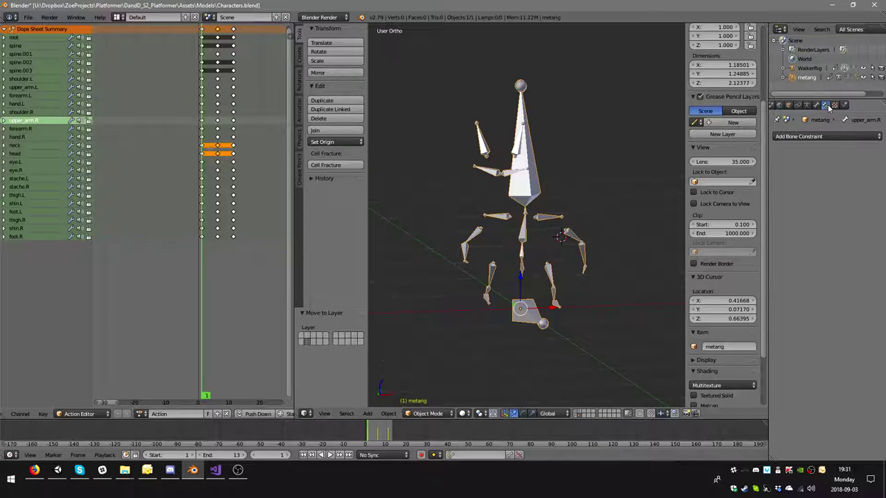
click(806, 106)
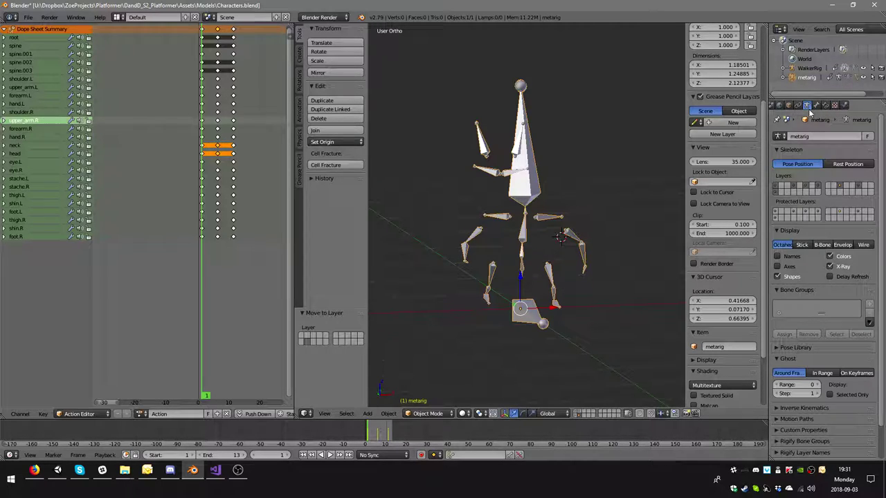
click(803, 246)
mouse_move(550, 281)
middle_down()
mouse_move(599, 283)
mouse_move(542, 277)
middle_up()
key(KP_1)
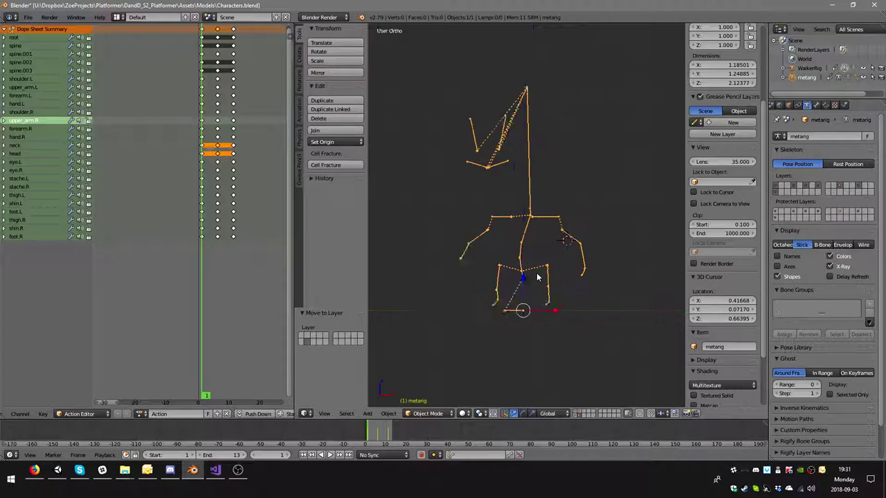
middle_drag(539, 243, 557, 302)
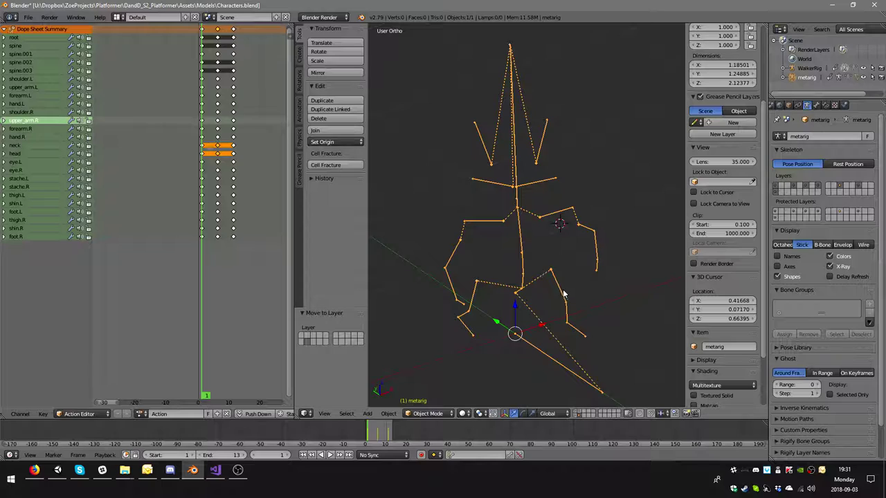
middle_drag(564, 295, 550, 298)
Return the metarig to Pose Mode with the character mesh layer visible again
click(427, 414)
click(428, 381)
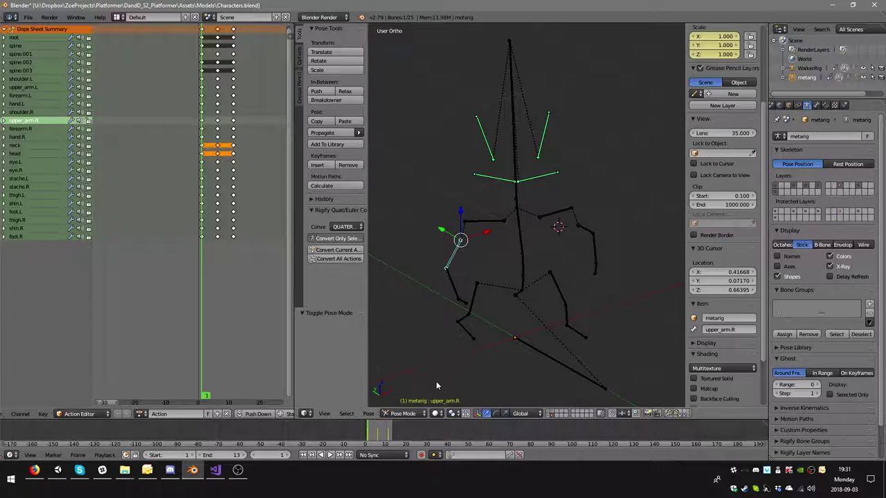
shift+click(559, 413)
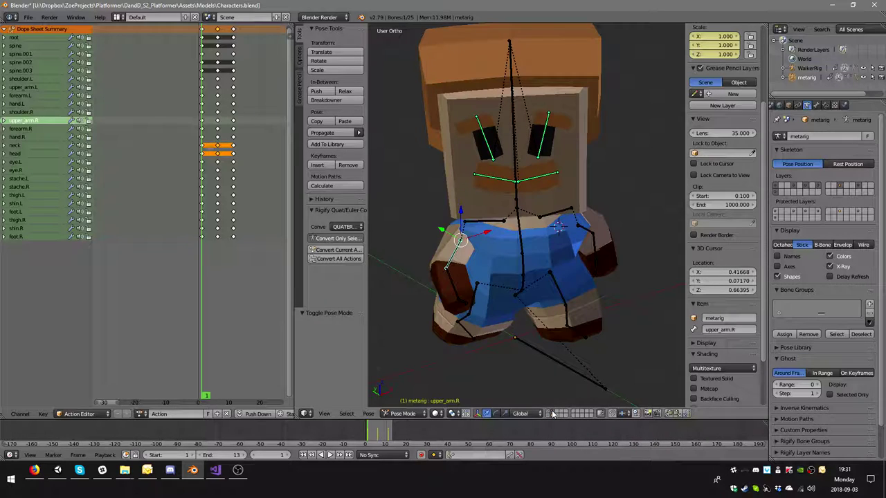
middle_drag(542, 353, 527, 324)
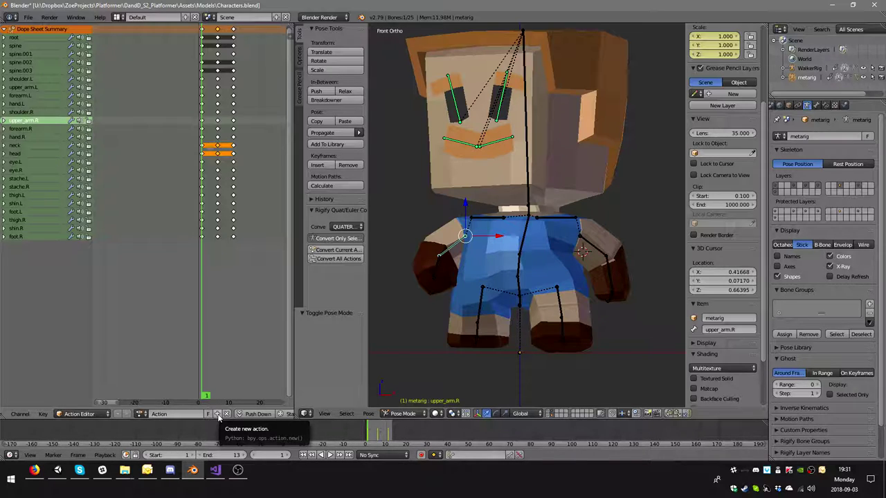
Create a new single-user action with a fake user and name it Walk
click(219, 415)
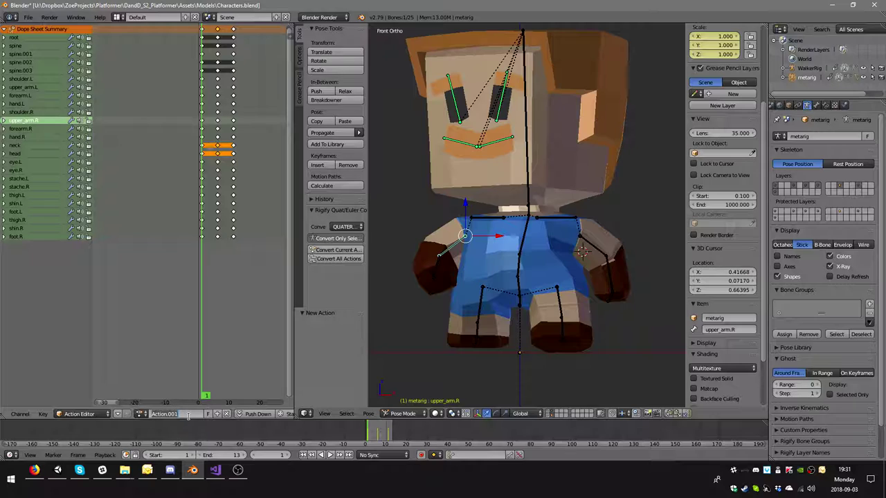
click(165, 413)
key(Return)
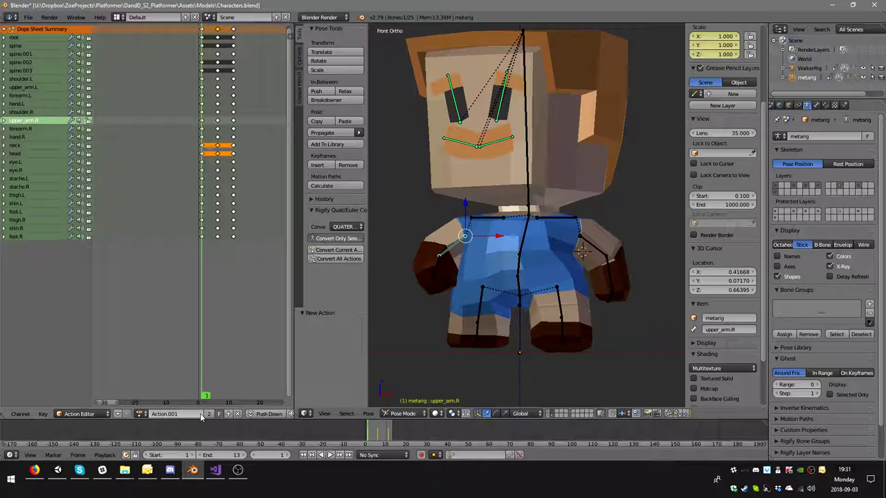
click(208, 414)
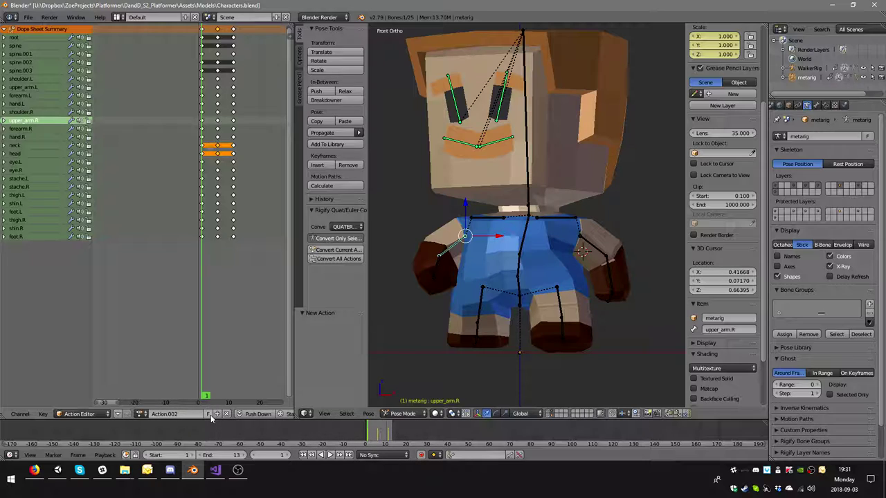
click(209, 414)
click(186, 414)
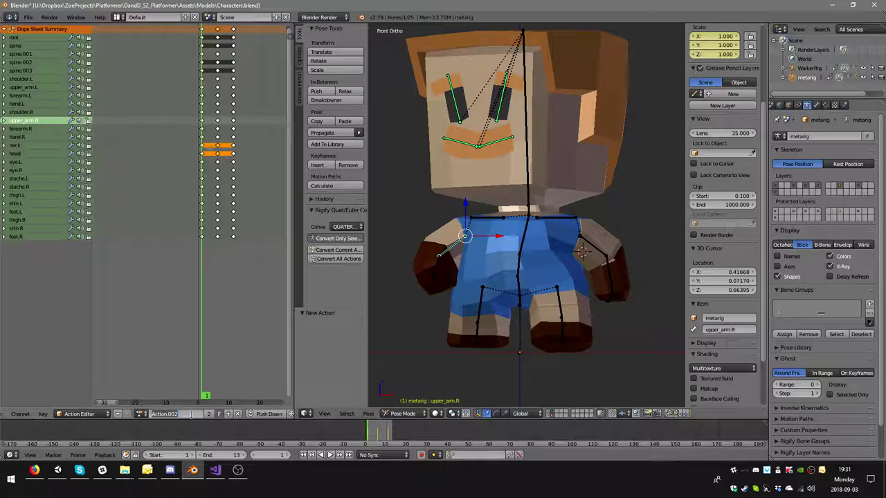
text(Walk)
key(Return)
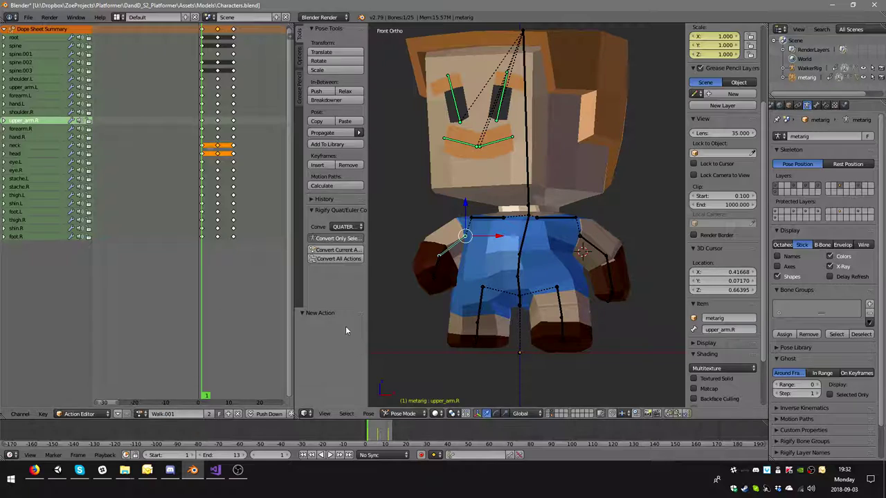
scroll(551, 284, down, 5)
scroll(551, 283, up, 2)
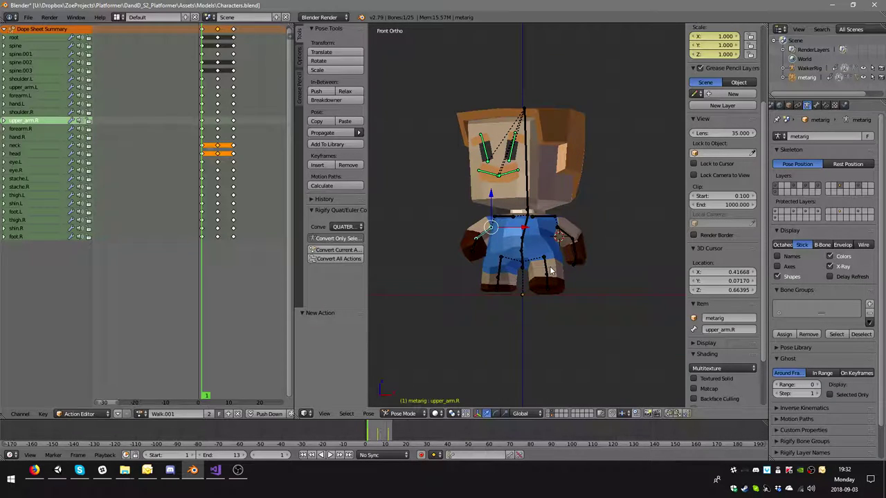
scroll(551, 271, up, 1)
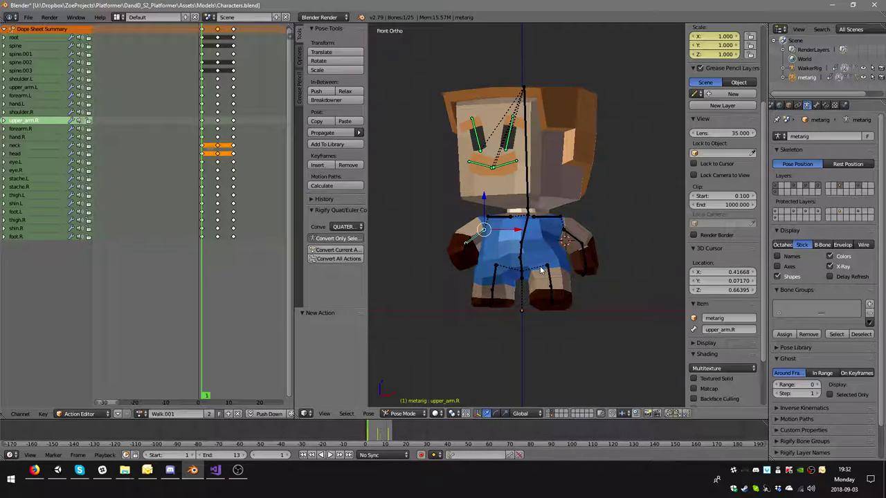
Browse to the Walk action, then back to Walk.001 as the active action
click(140, 414)
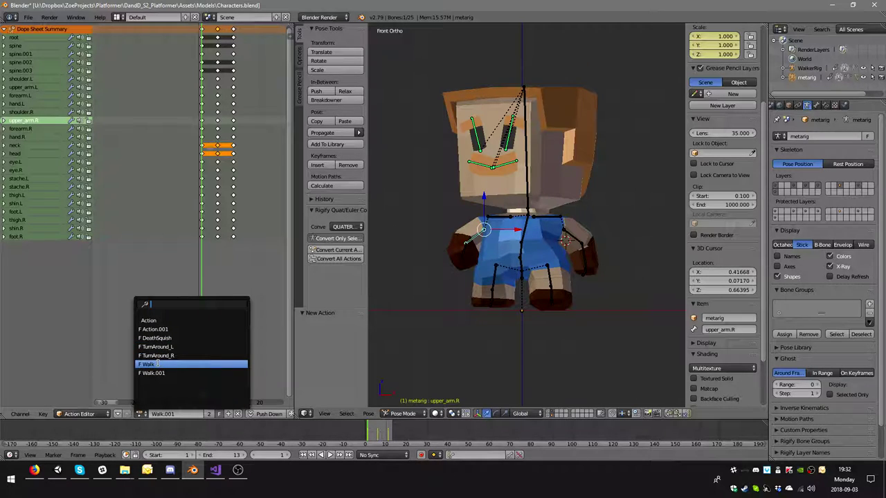
click(158, 364)
click(141, 414)
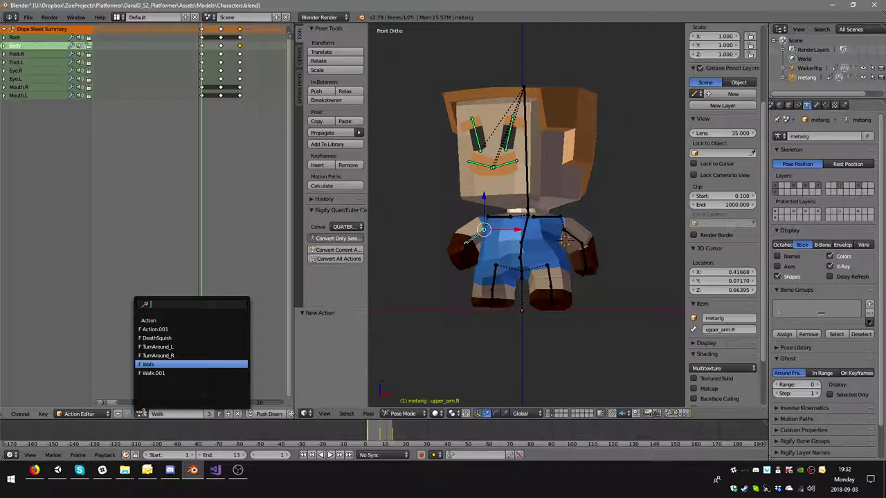
click(159, 374)
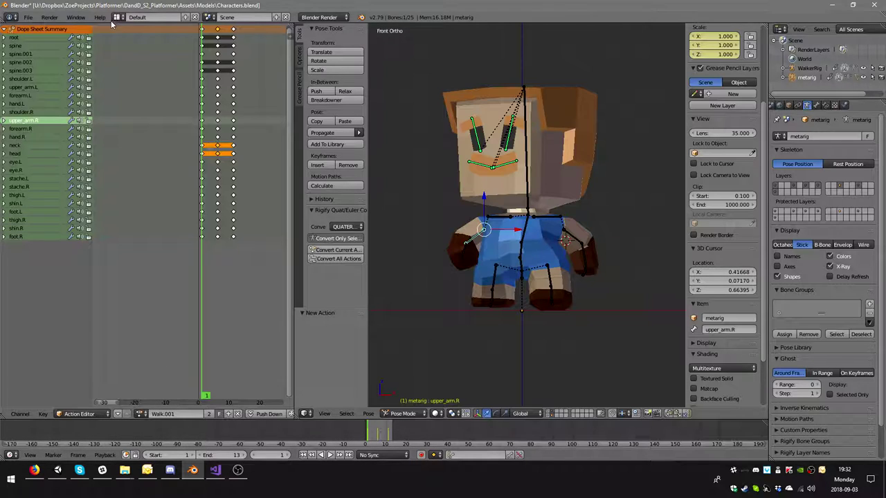
Use Save As to save the Blender file as Hans.blend
click(28, 17)
click(74, 97)
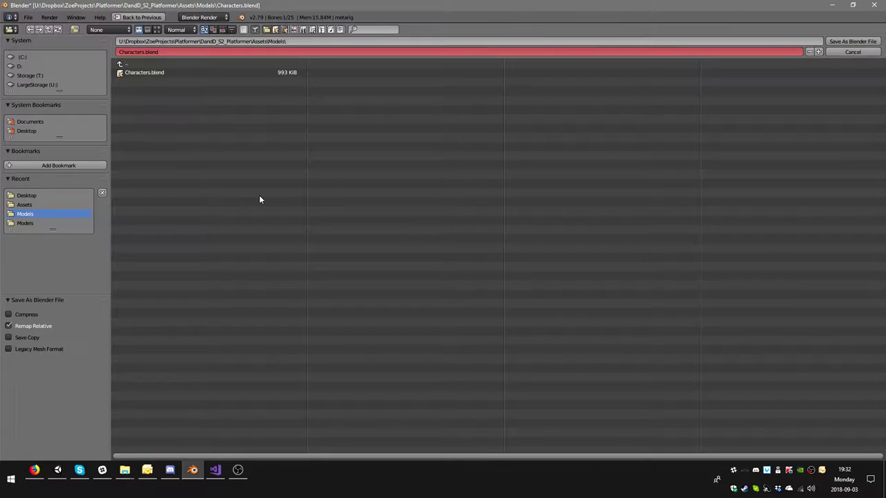
click(138, 52)
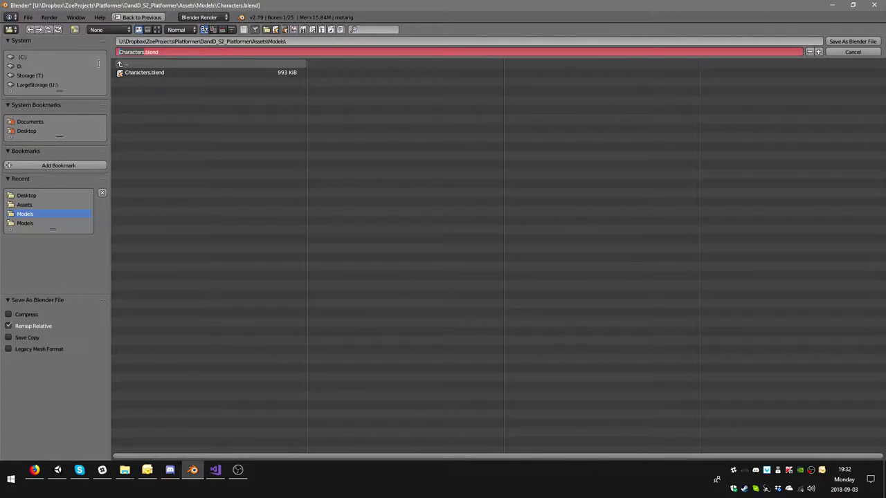
text(Han)
key(Return)
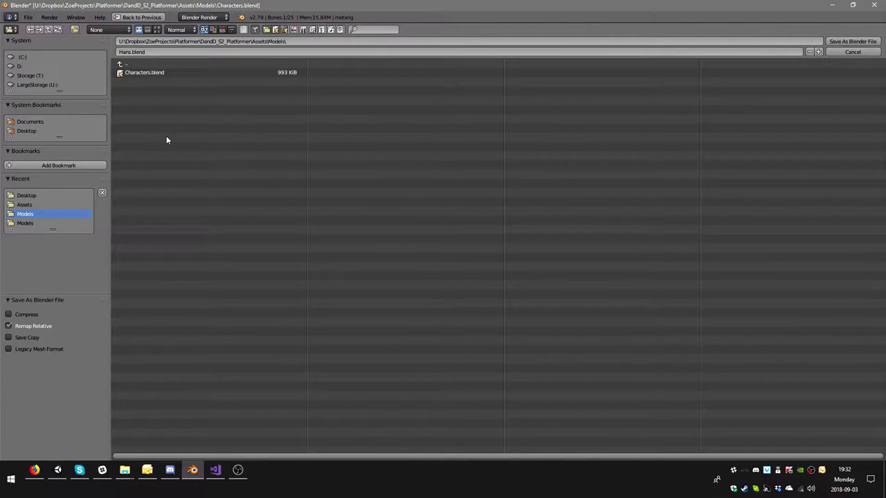
click(850, 41)
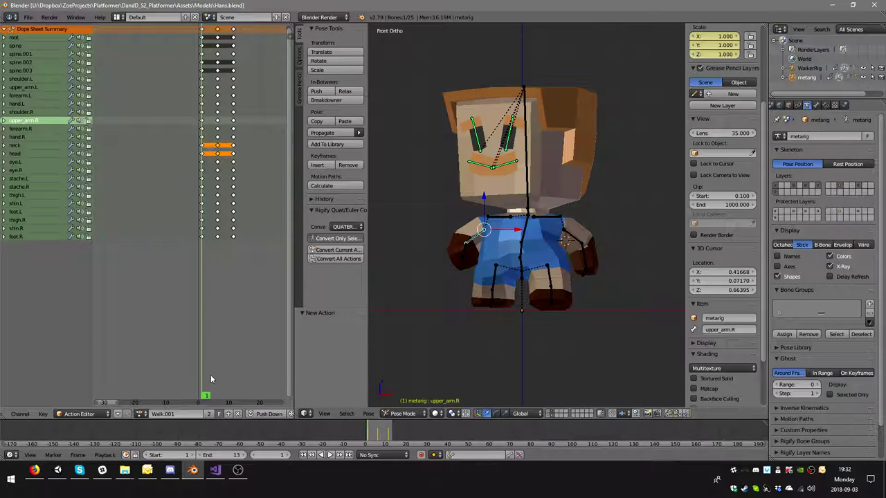
Delete the old Walker head mesh
click(554, 414)
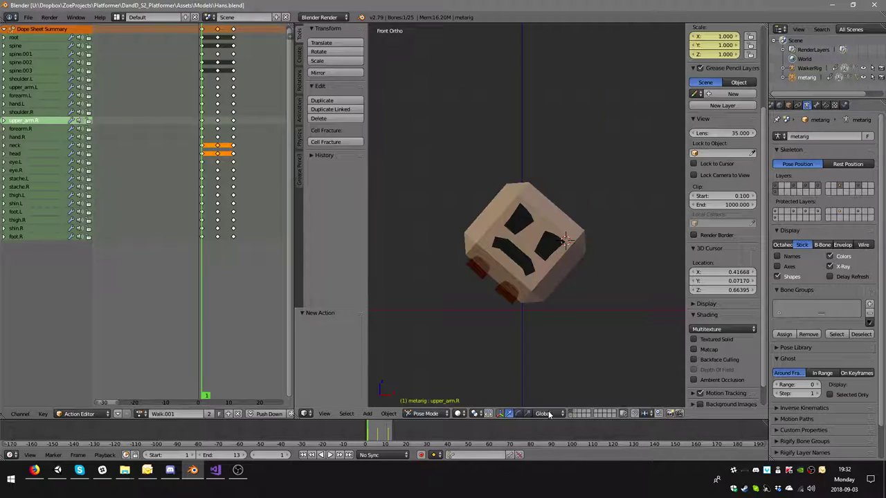
right_click(534, 275)
key(x)
click(533, 283)
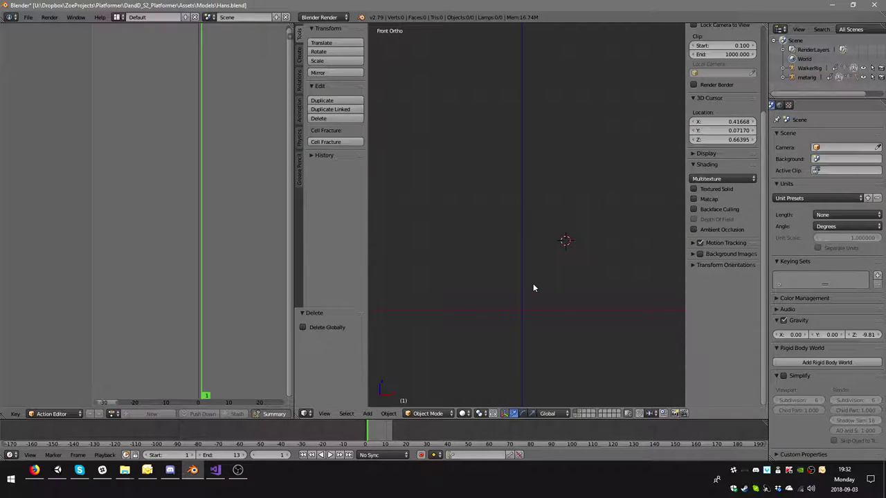
Switch the WalkerRig armature to Object Mode and delete it
click(577, 414)
right_click(518, 276)
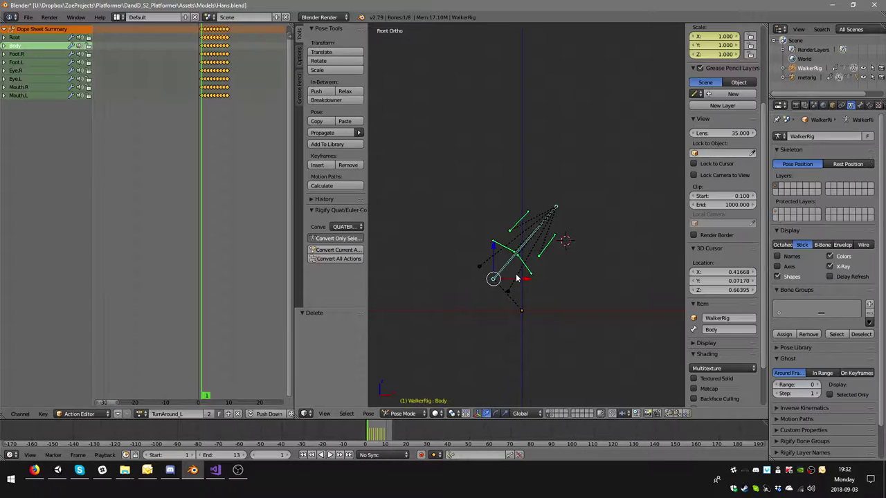
click(414, 413)
click(407, 402)
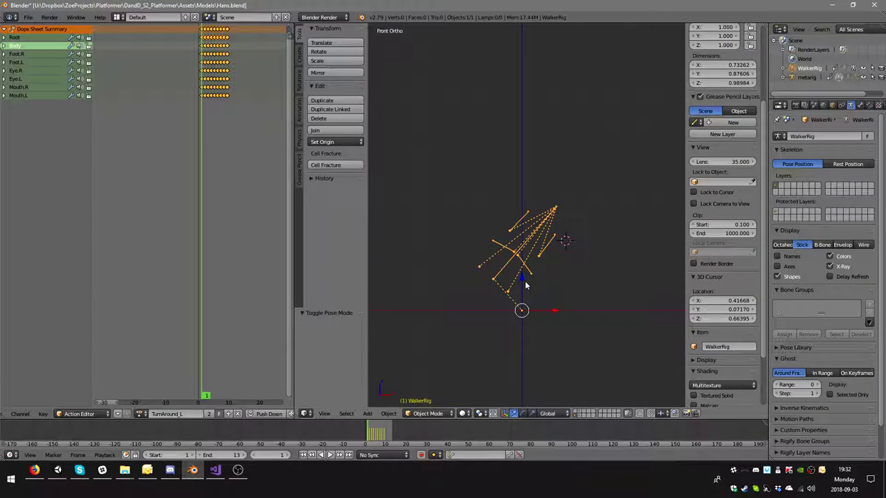
key(x)
click(525, 285)
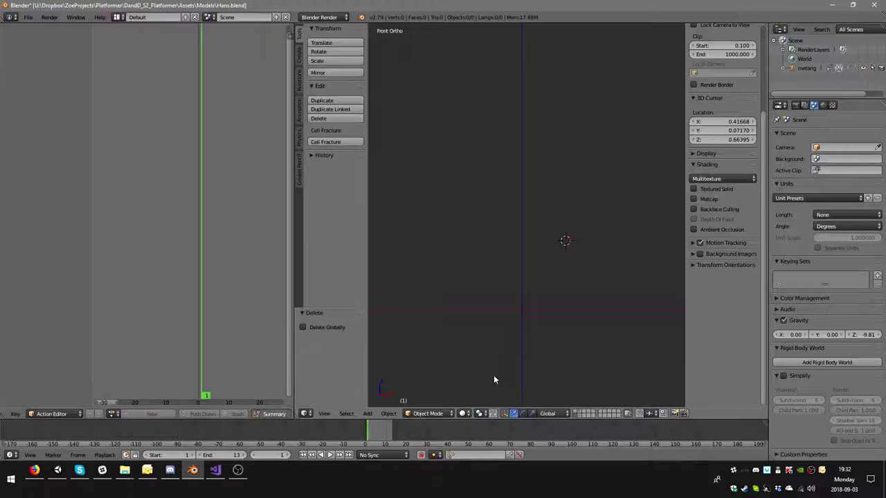
Show the character and metarig layers, and put the metarig in Pose Mode with spine.001 selected
click(114, 414)
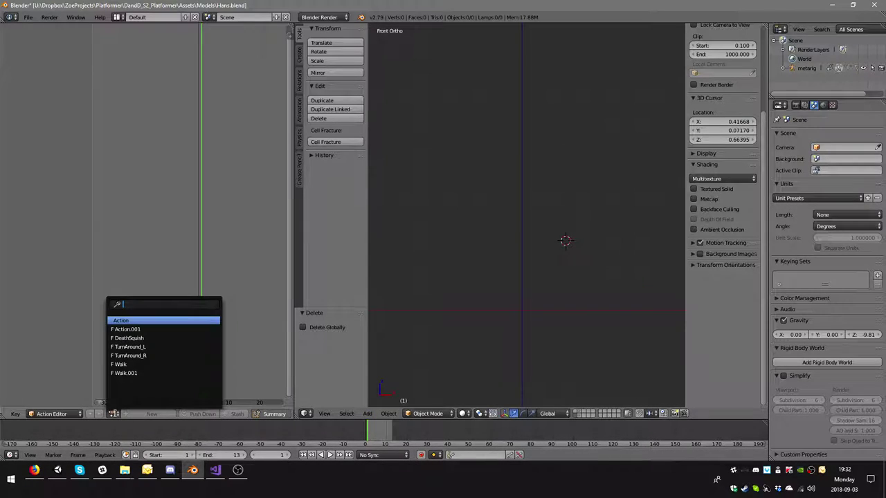
click(139, 365)
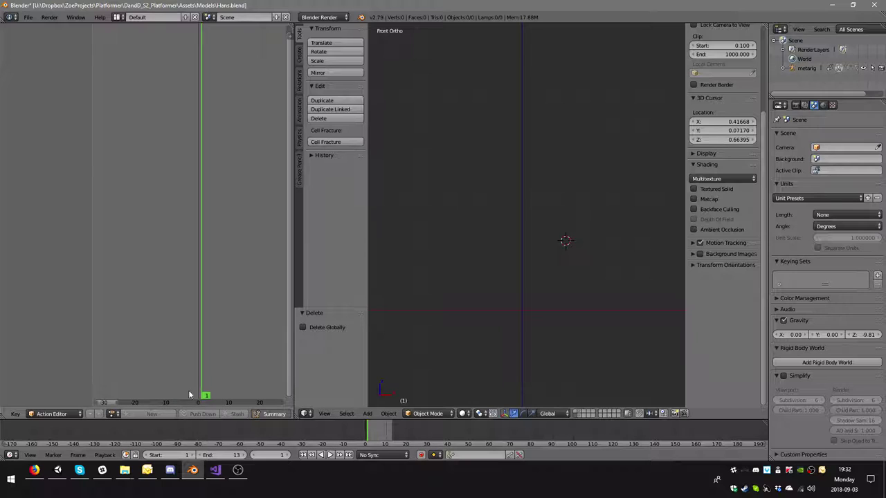
click(111, 414)
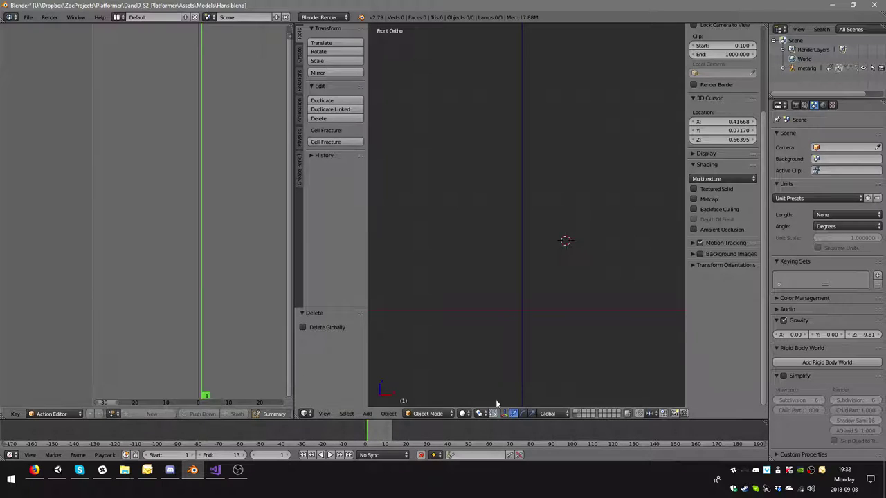
click(583, 411)
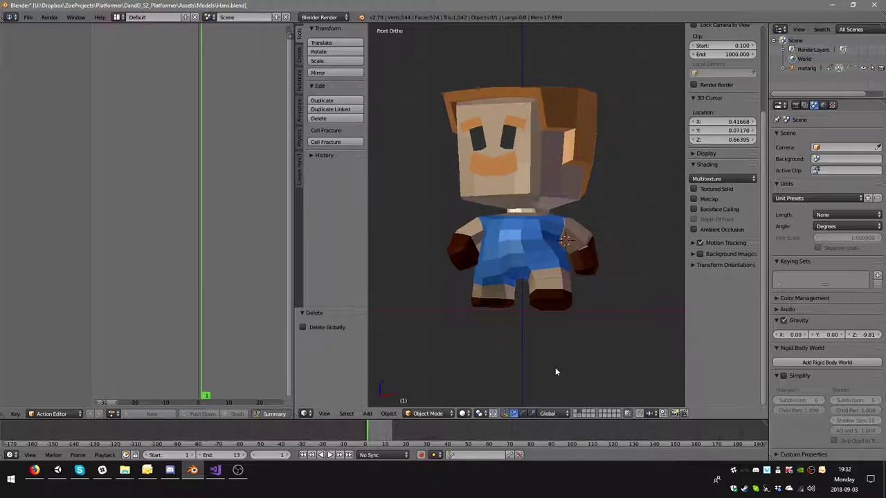
shift+click(580, 416)
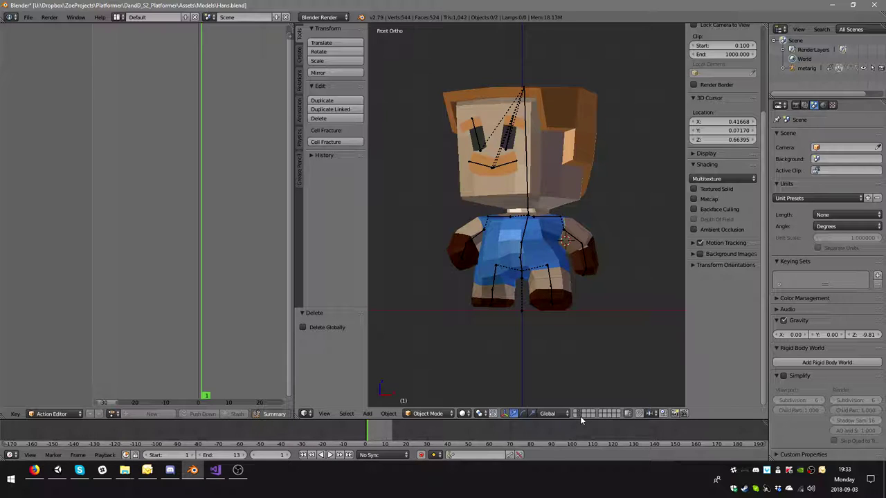
right_click(532, 310)
key(ctrl+Tab)
right_click(523, 267)
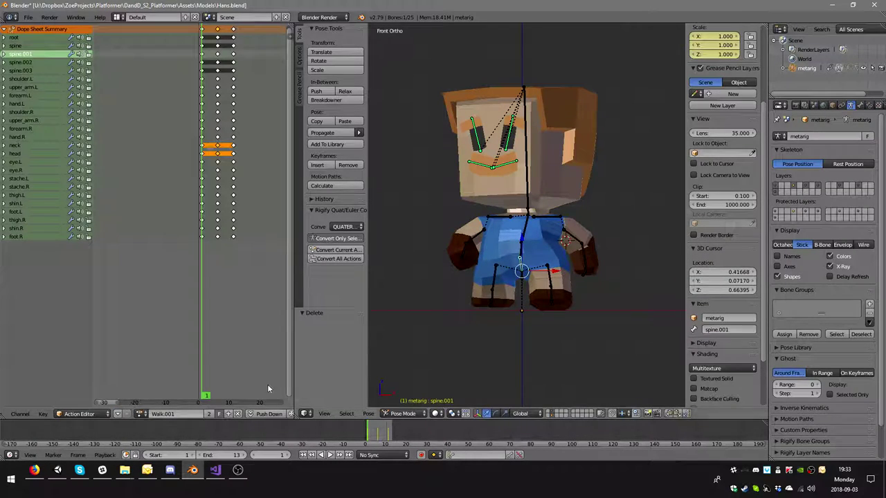
Unlink the Action.001, DeathSquish, TurnAround_L and TurnAround_R actions from the metarig
click(139, 413)
click(160, 328)
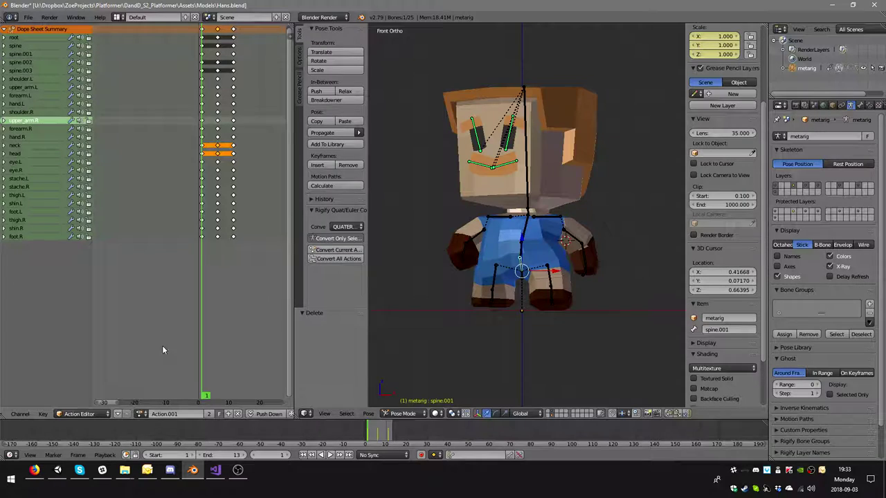
click(139, 415)
click(139, 420)
click(139, 414)
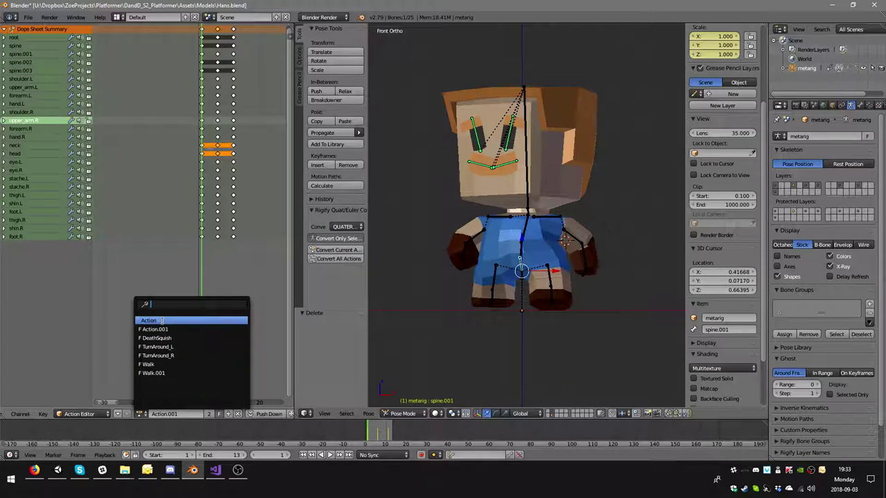
click(162, 320)
click(238, 414)
click(113, 414)
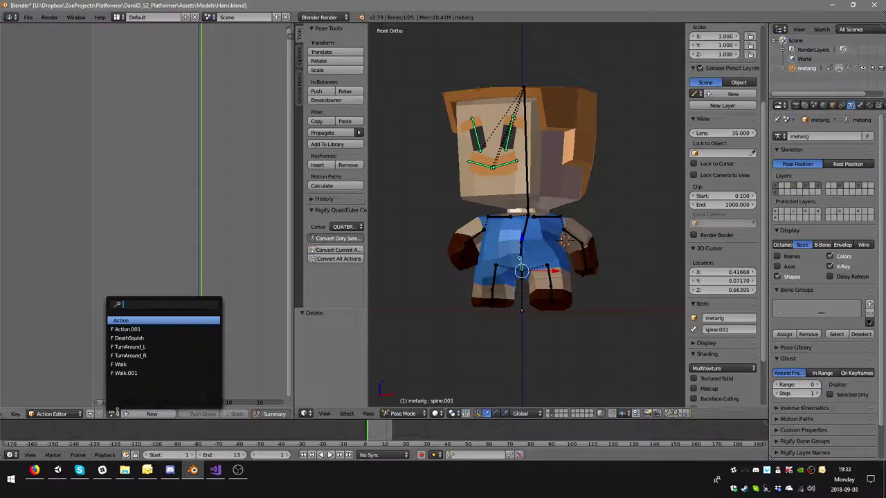
click(135, 338)
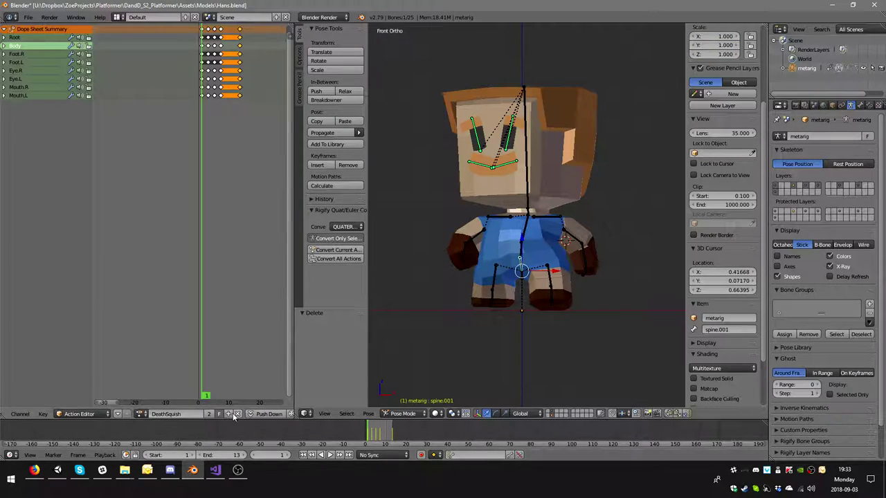
click(226, 415)
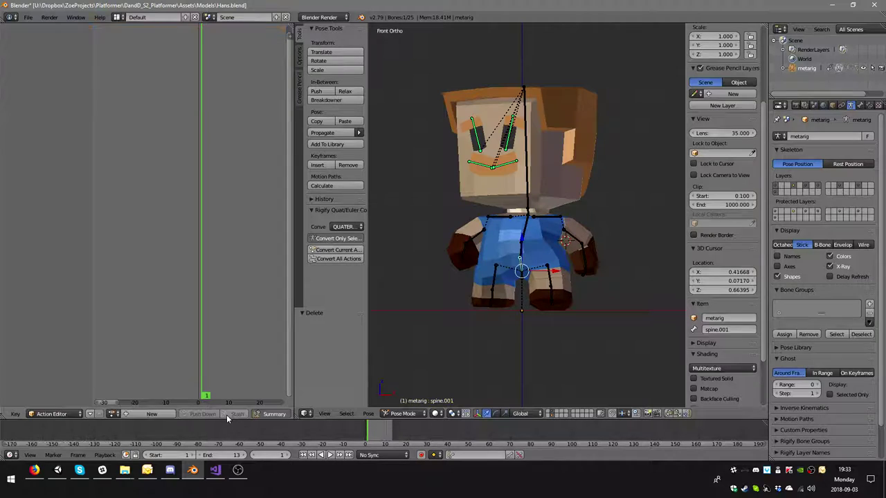
click(114, 414)
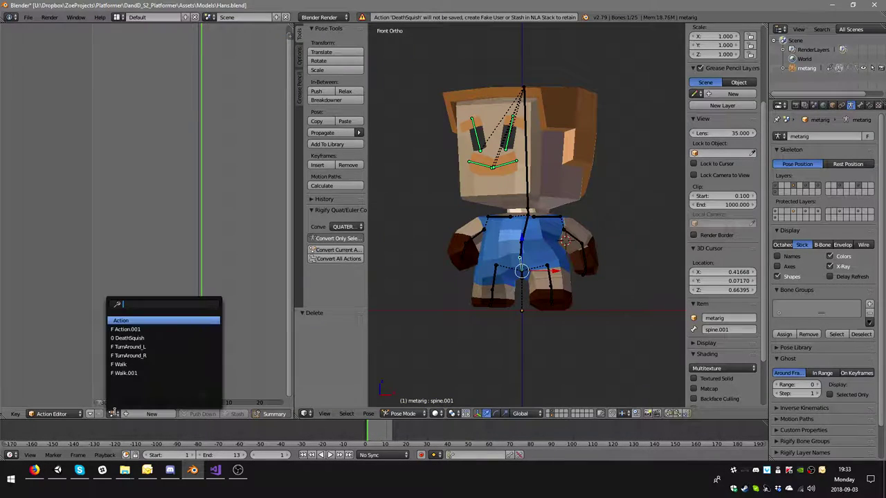
click(133, 347)
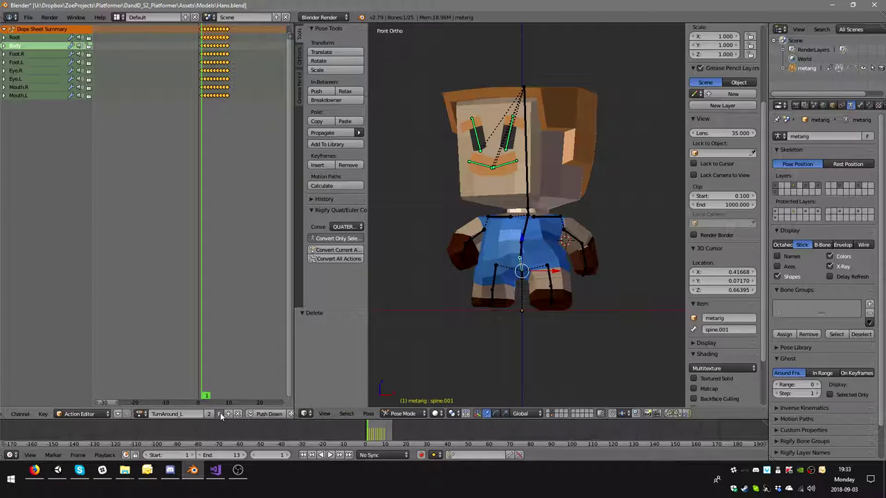
click(238, 413)
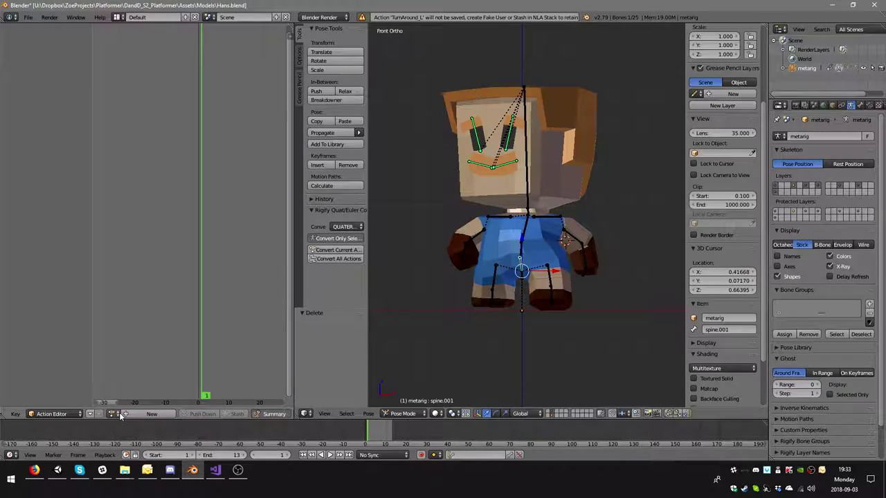
click(120, 414)
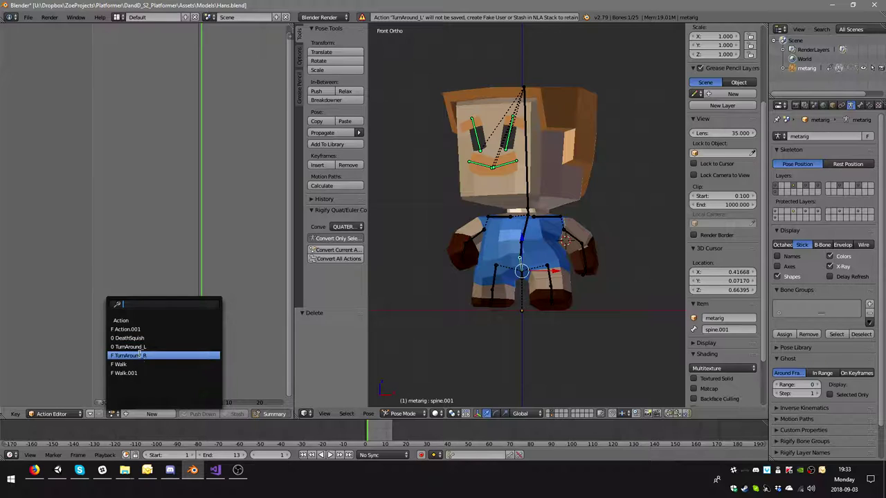
click(141, 355)
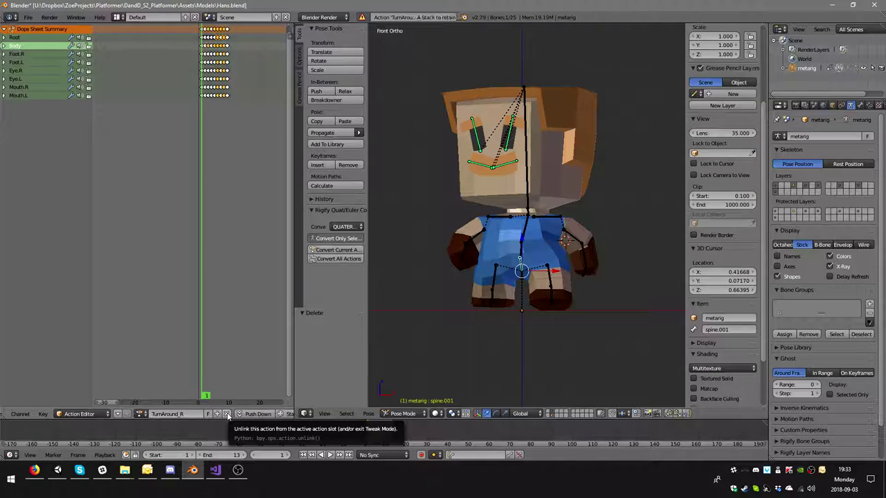
click(227, 413)
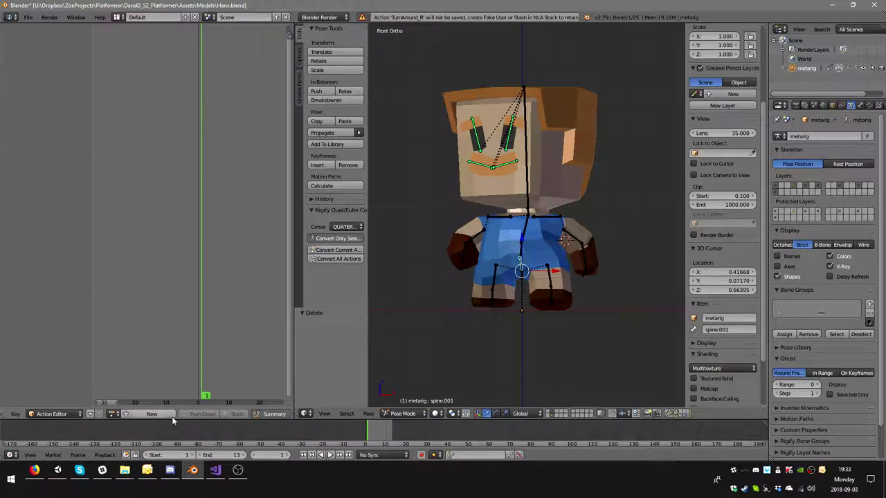
Unlink the Walk, Action.001 and Action actions, then load Walk.001 to rename it
click(114, 414)
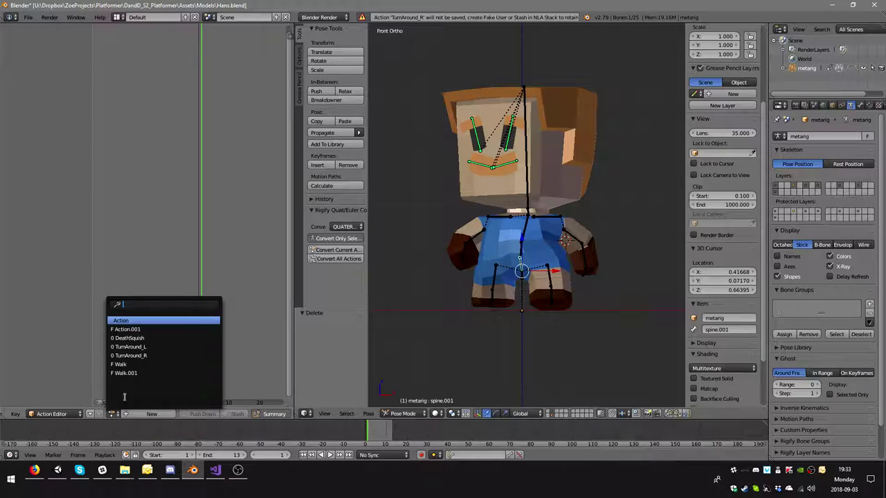
click(135, 364)
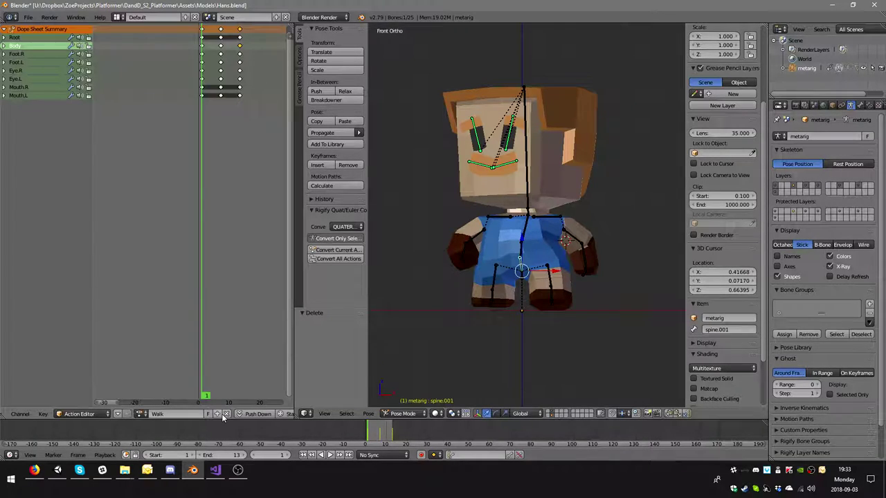
click(227, 414)
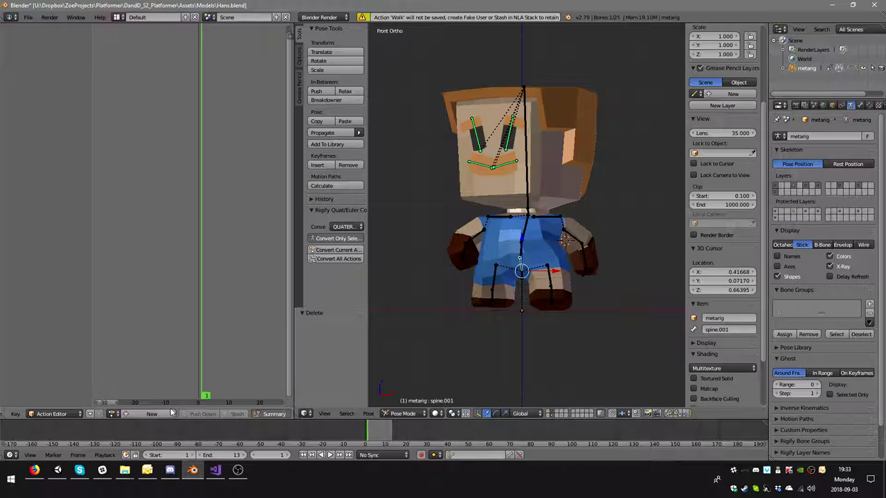
click(113, 414)
click(141, 330)
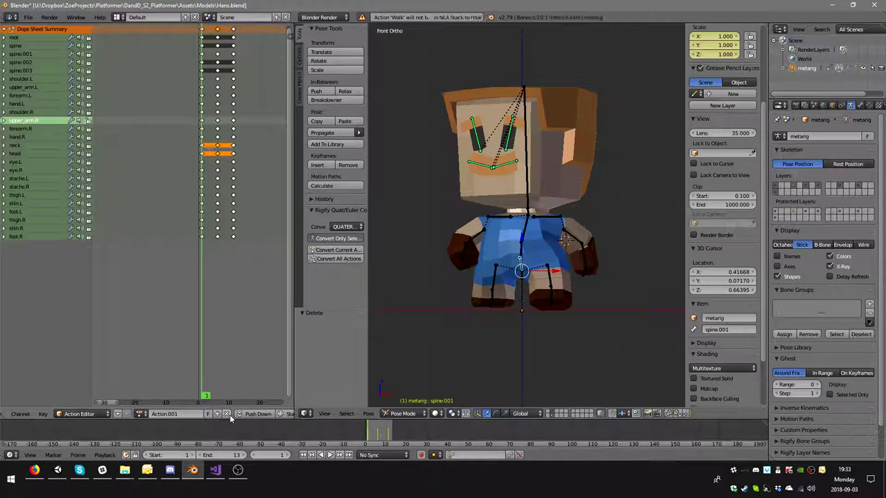
click(228, 414)
click(113, 413)
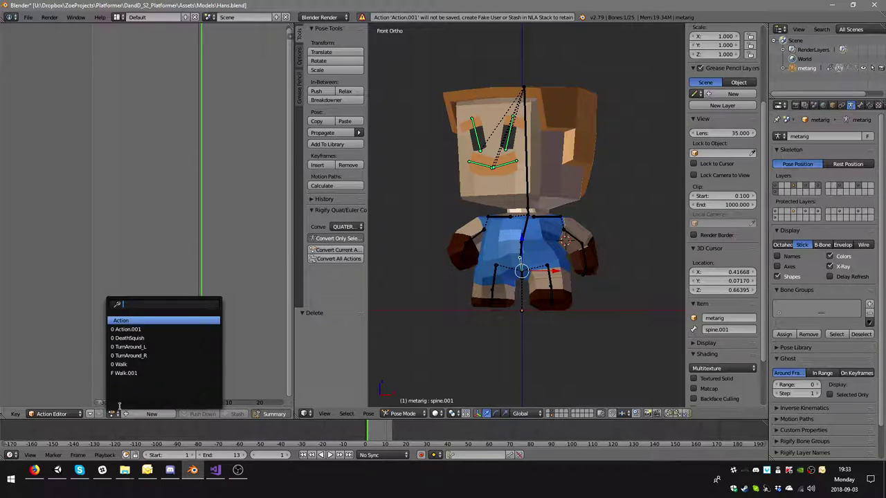
click(135, 320)
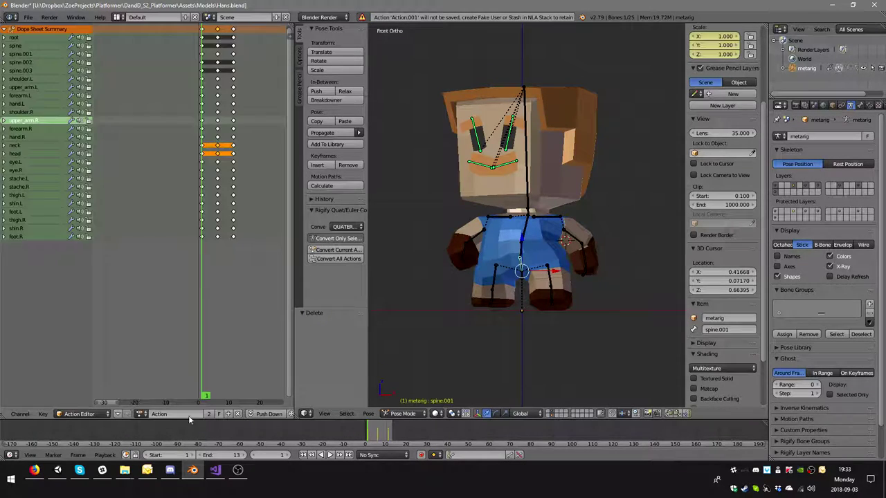
click(237, 415)
click(113, 414)
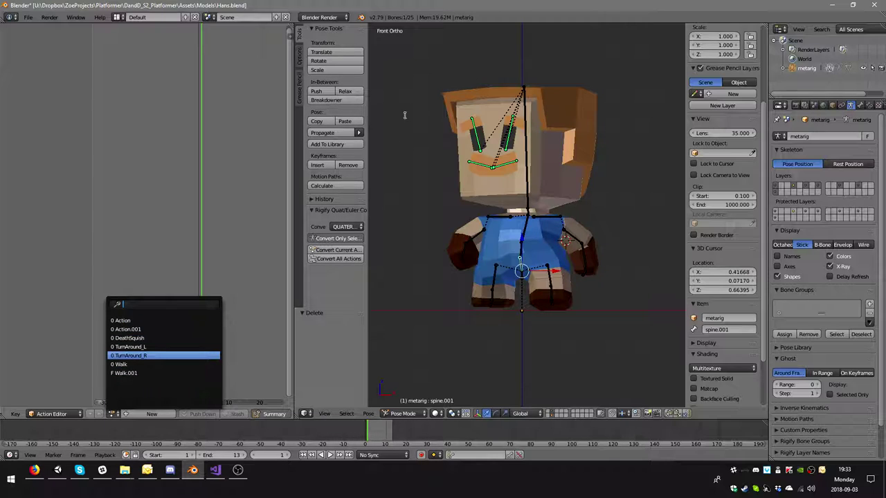
click(135, 373)
click(194, 414)
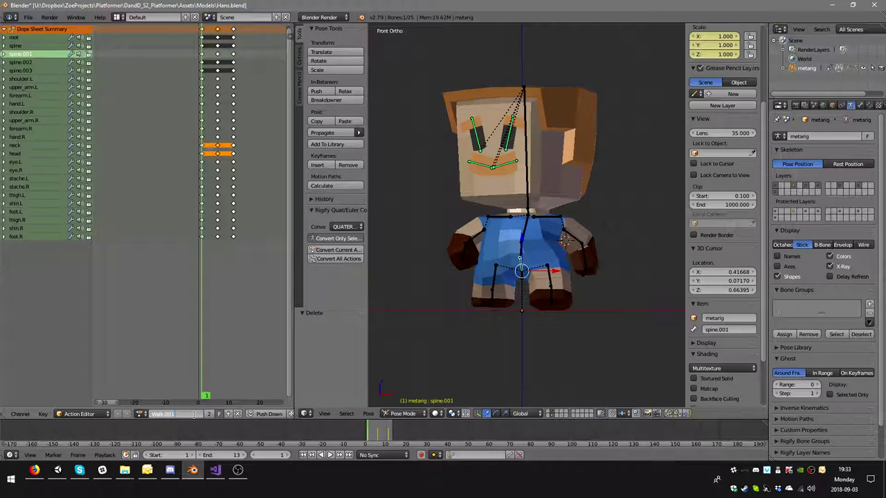
Rename the action to Walk and save over Hans.blend
text(Walk)
key(Return)
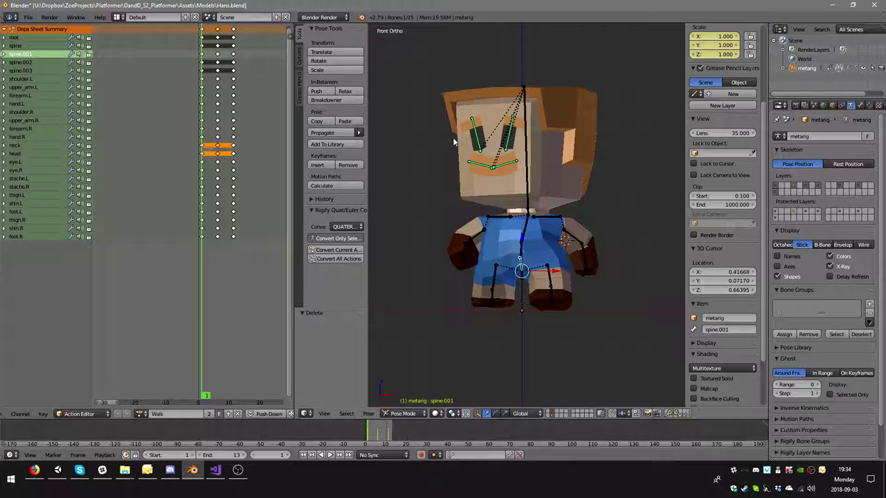
middle_drag(454, 141, 471, 152)
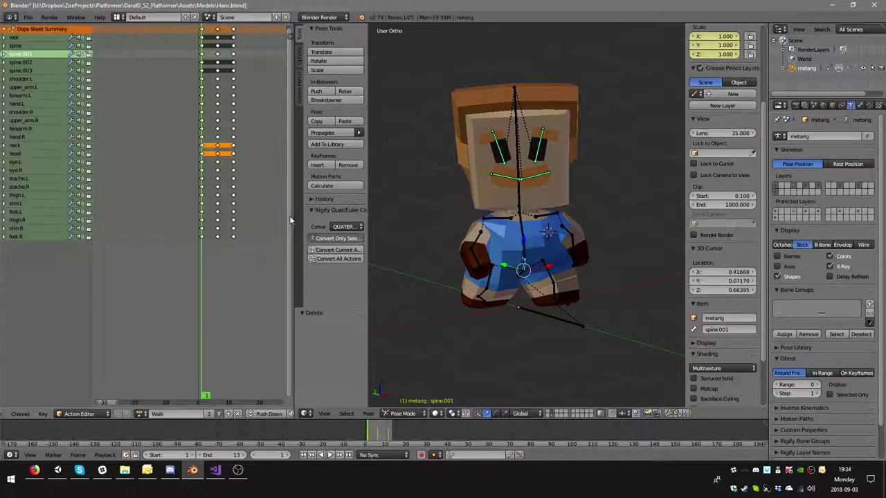
key(ctrl+s)
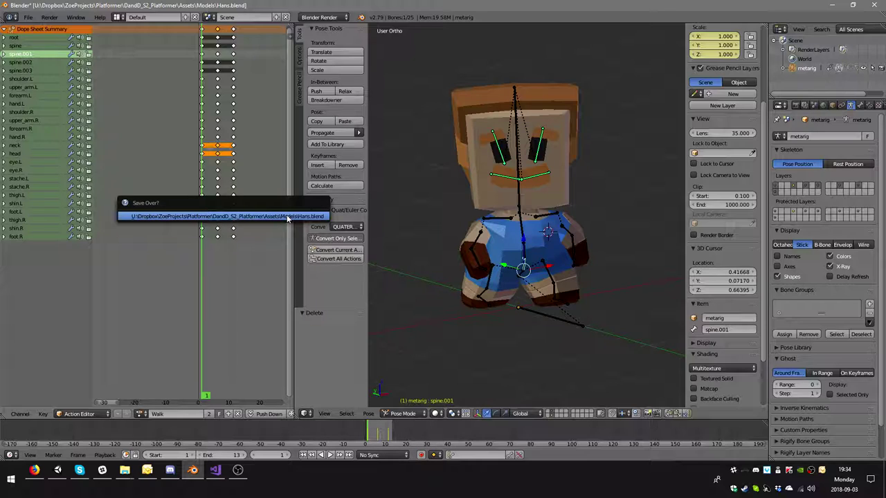
click(286, 215)
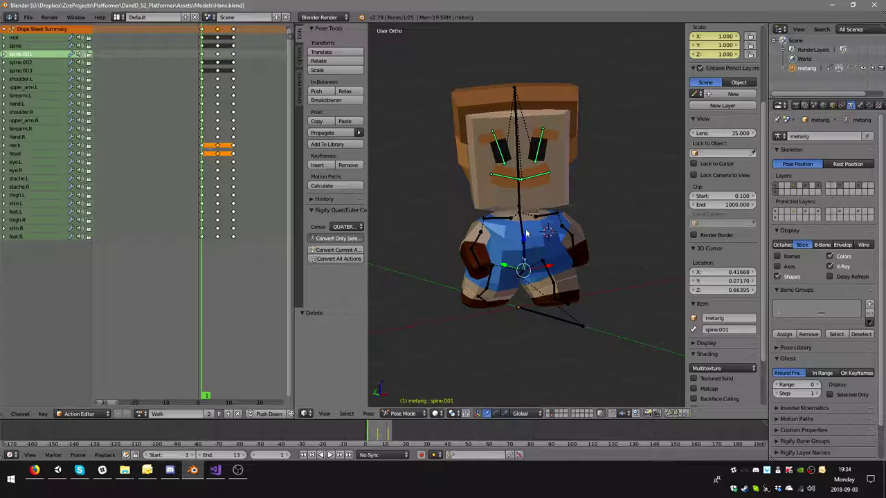
In Object Mode, add a Human (Meta-Rig), then delete it and frame the remaining rig
click(403, 413)
click(398, 380)
key(shift+a)
mouse_move(497, 320)
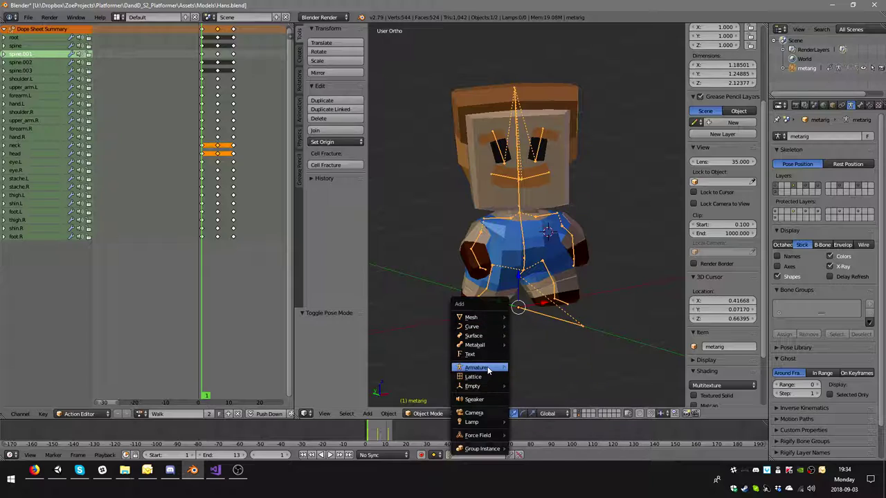
mouse_move(488, 368)
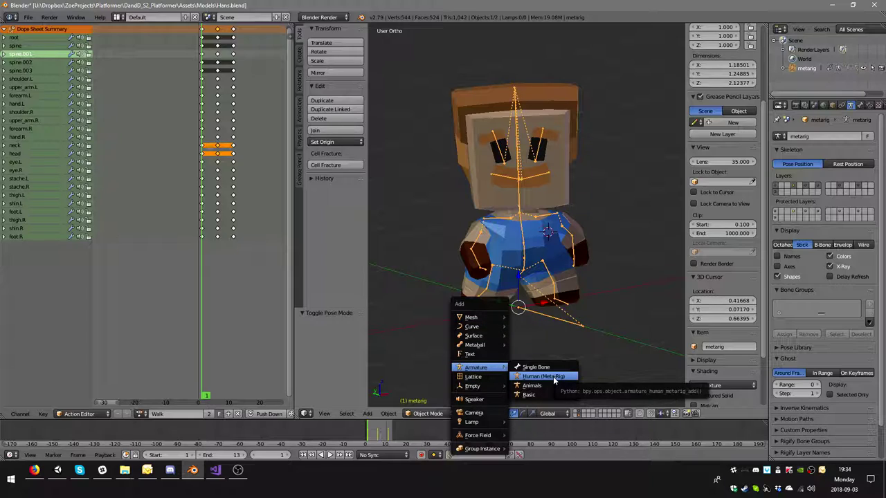
key(Escape)
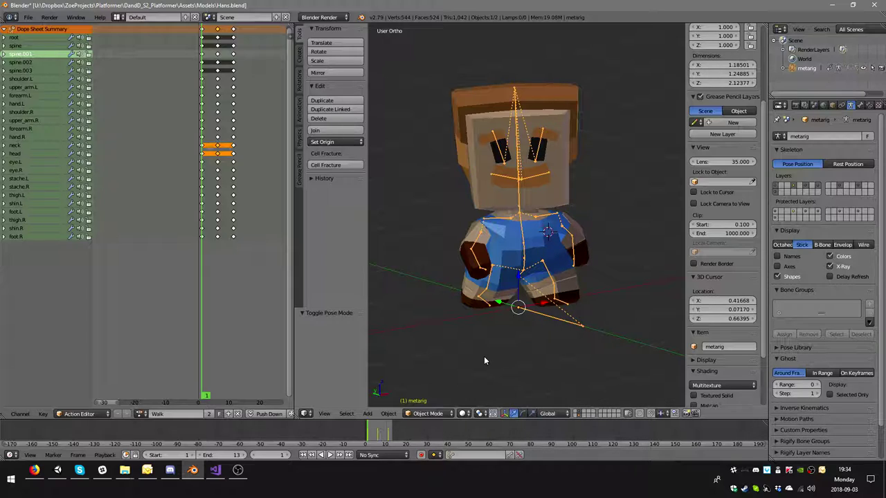
key(shift+a)
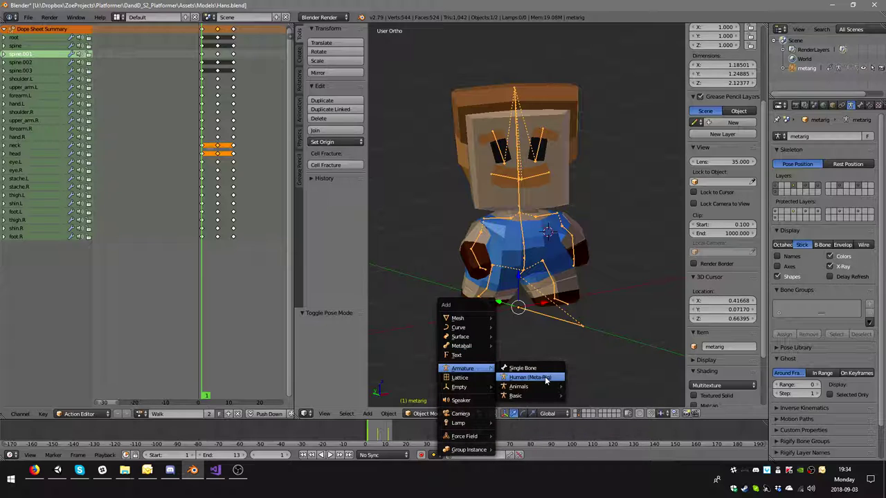
click(546, 377)
scroll(573, 240, down, 3)
middle_drag(572, 241, 498, 235)
key(z)
scroll(514, 253, up, 3)
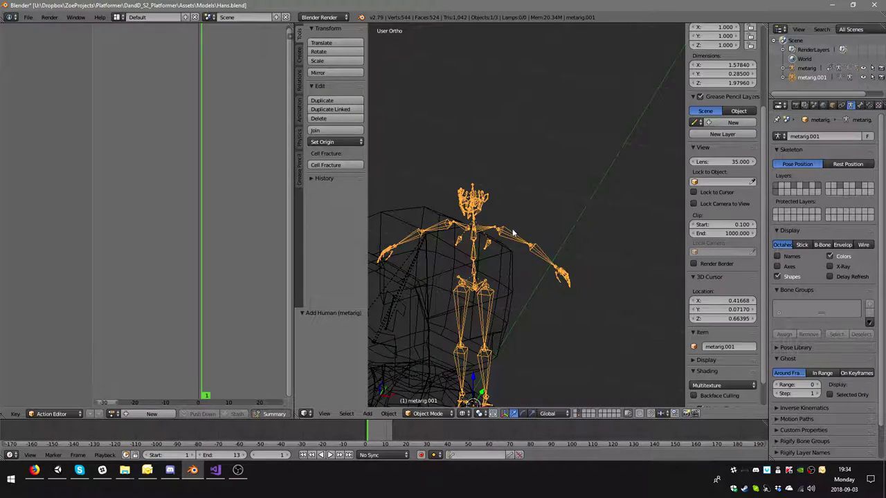
key(x)
key(Delete)
key(KP_Decimal)
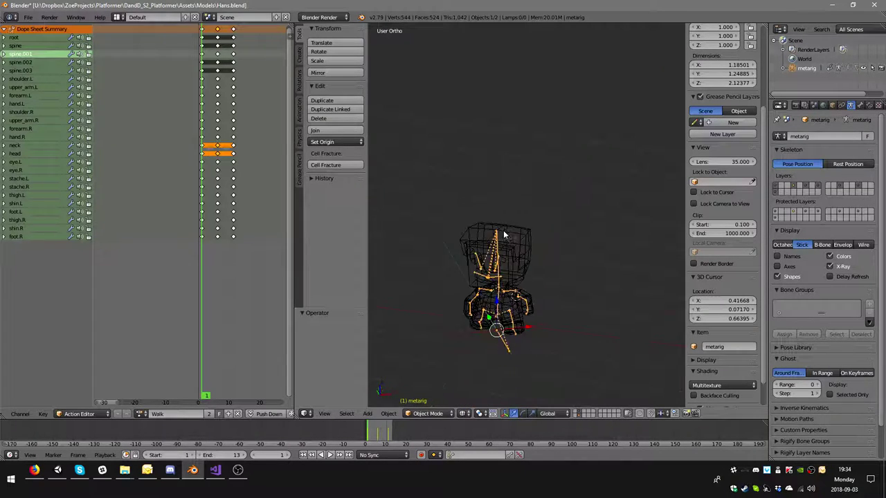
Put the metarig back in Pose Mode with solid shading, save Hans.blend, and close Blender
click(427, 413)
click(428, 382)
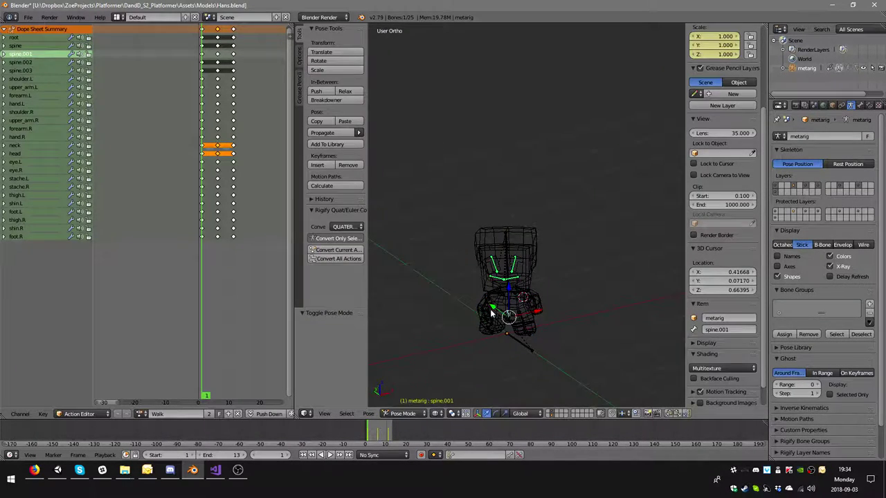
key(z)
scroll(503, 318, up, 3)
middle_drag(503, 319, 505, 263)
key(space)
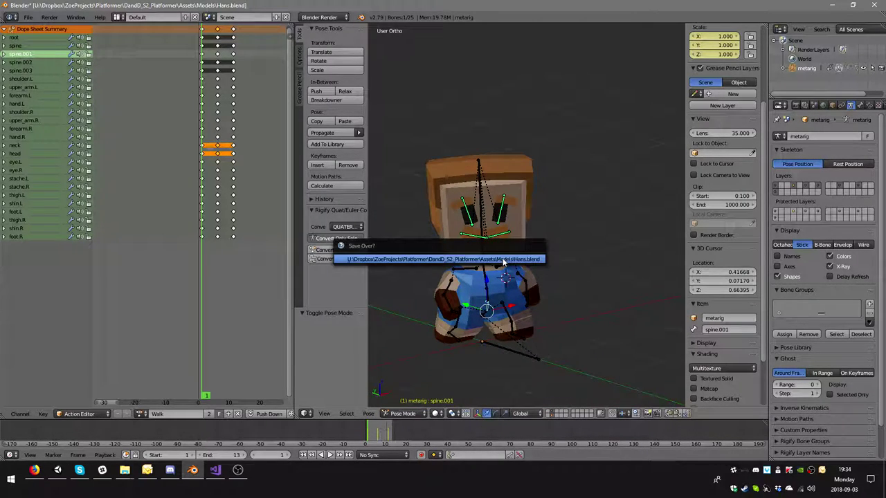
key(Escape)
click(871, 5)
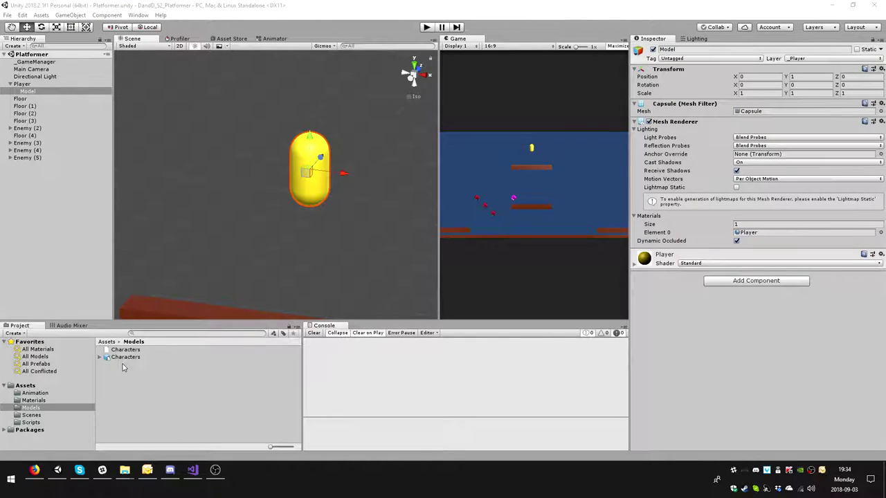
Open Hans in Blender to check its action list, then close it and open Characters instead
double_click(119, 372)
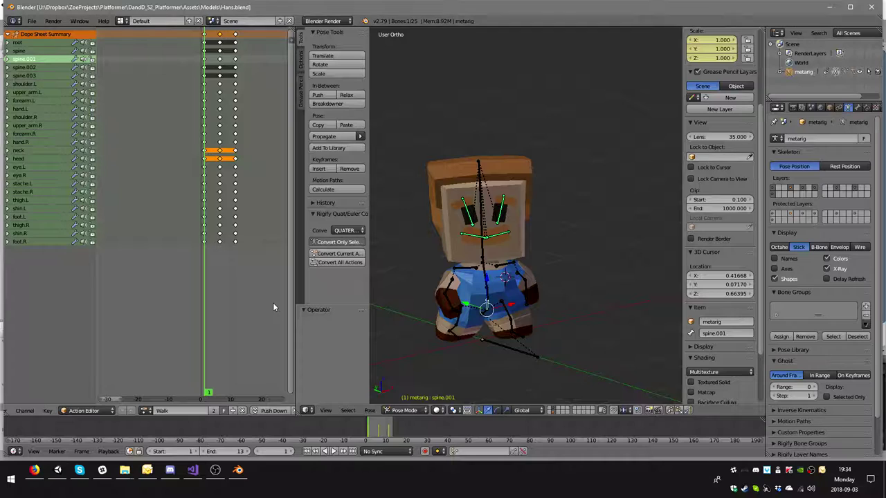
click(145, 410)
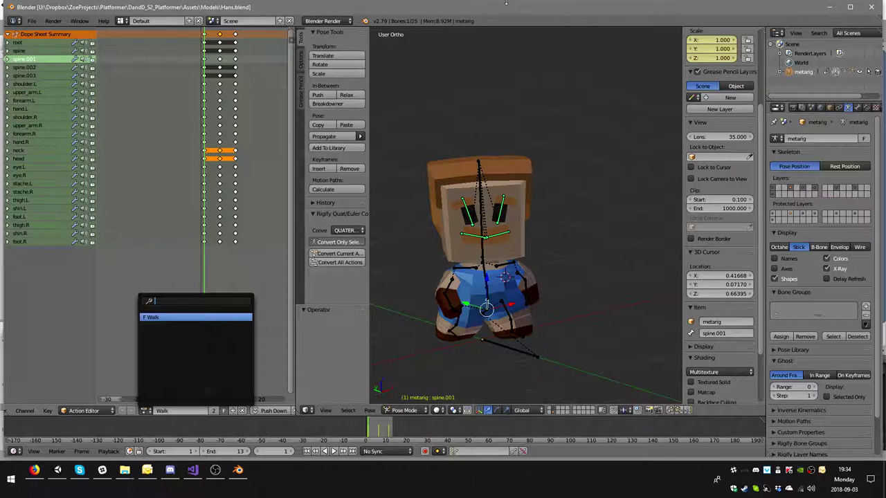
click(871, 7)
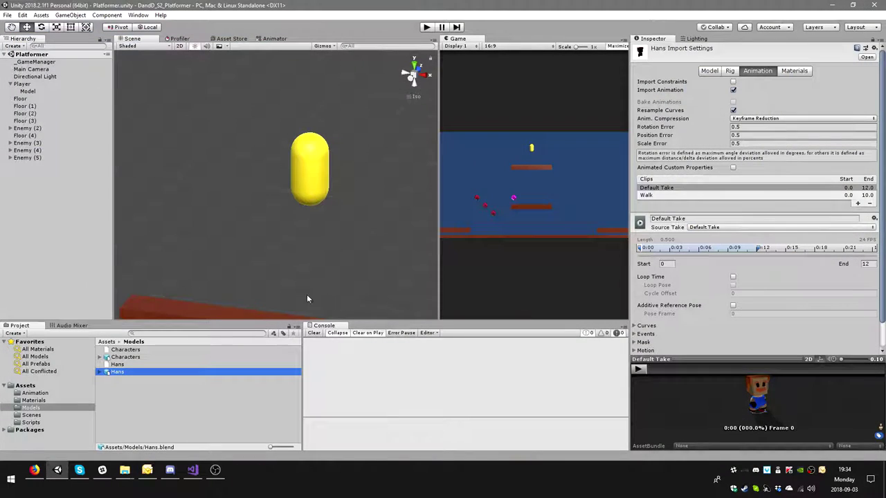
double_click(130, 360)
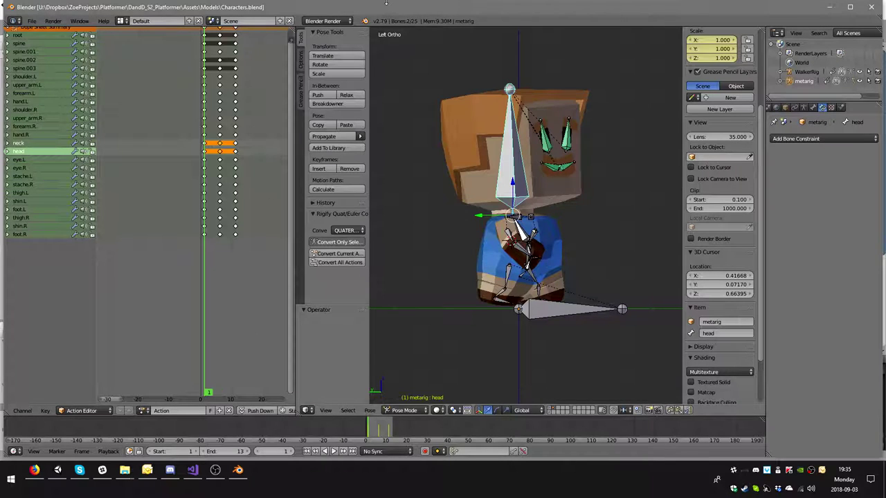
Delete the Hans mesh and the metarig armature from Characters.blend
double_click(386, 6)
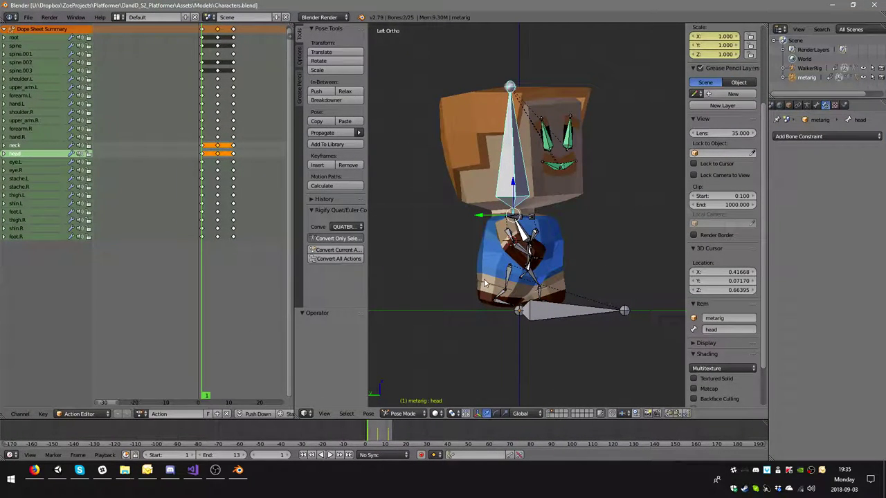
middle_drag(484, 282, 518, 275)
right_click(518, 275)
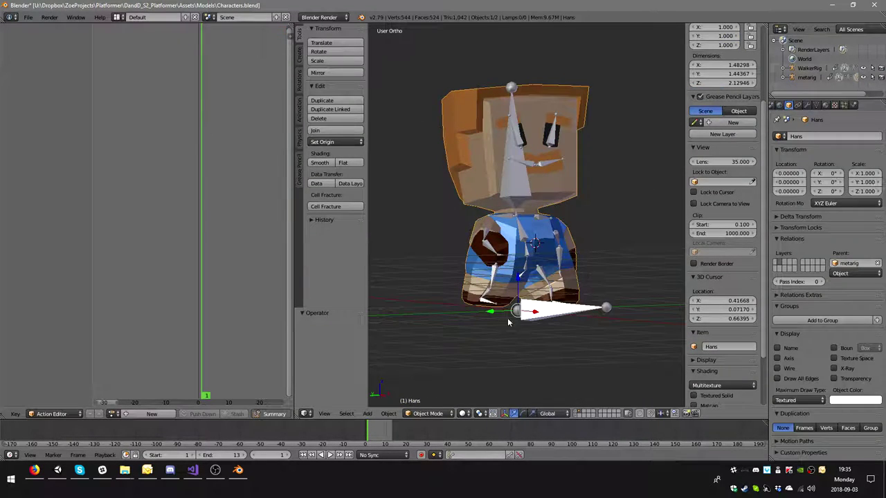
middle_drag(501, 332, 497, 338)
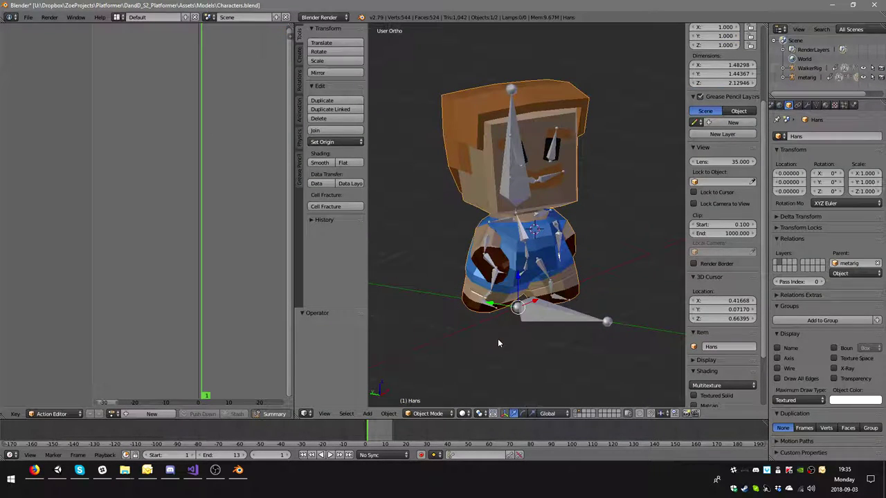
key(x)
click(497, 341)
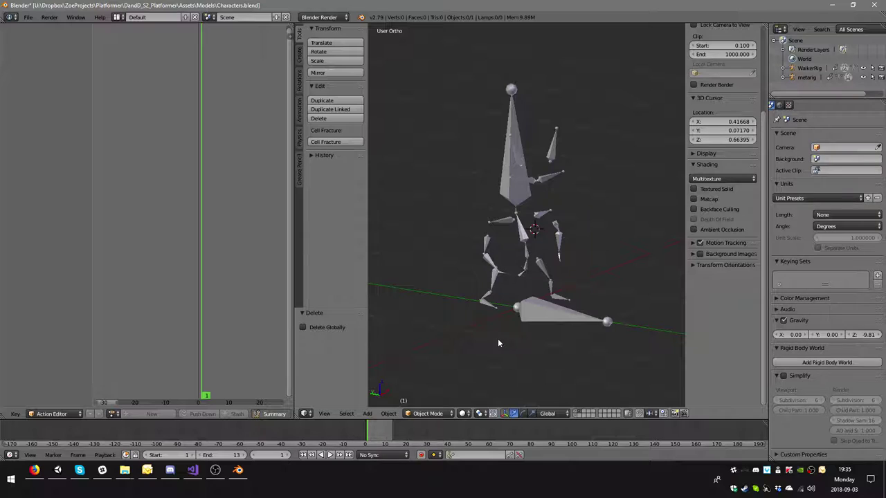
right_click(566, 312)
click(406, 413)
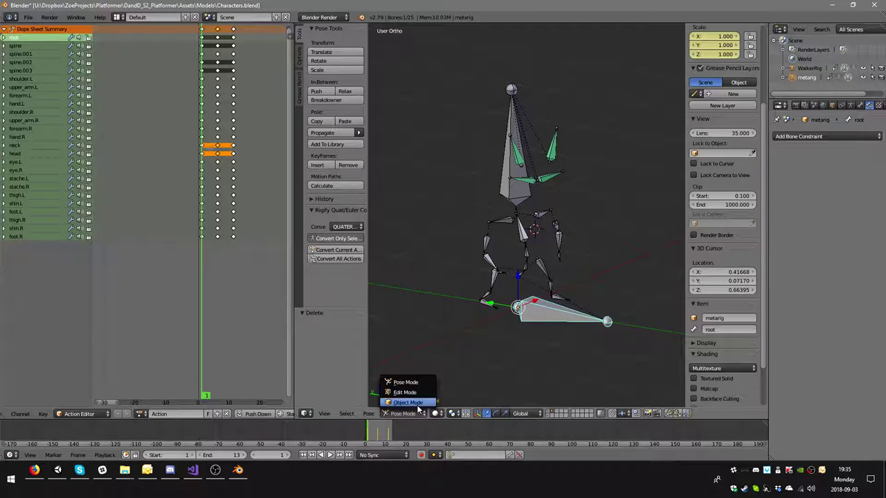
click(414, 403)
key(x)
click(537, 342)
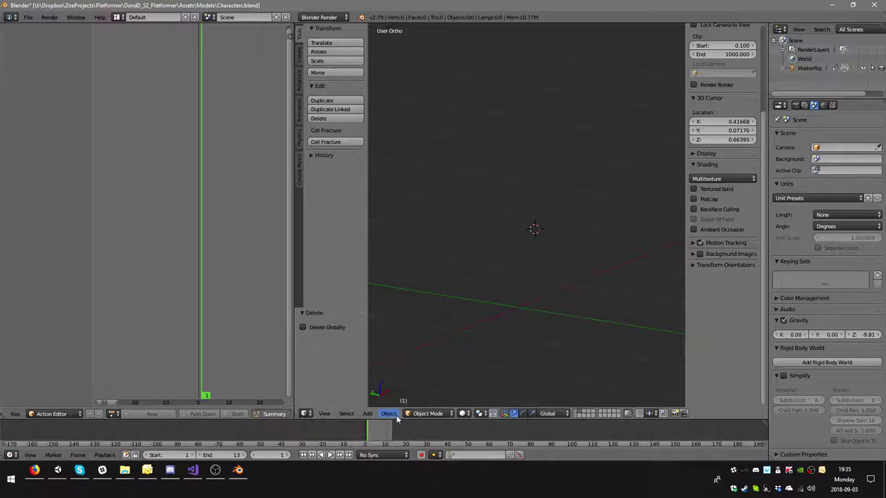
Show the WalkerRig layers, assign '0 Action', unlink it from the rig, and close Blender
click(576, 415)
shift+click(576, 416)
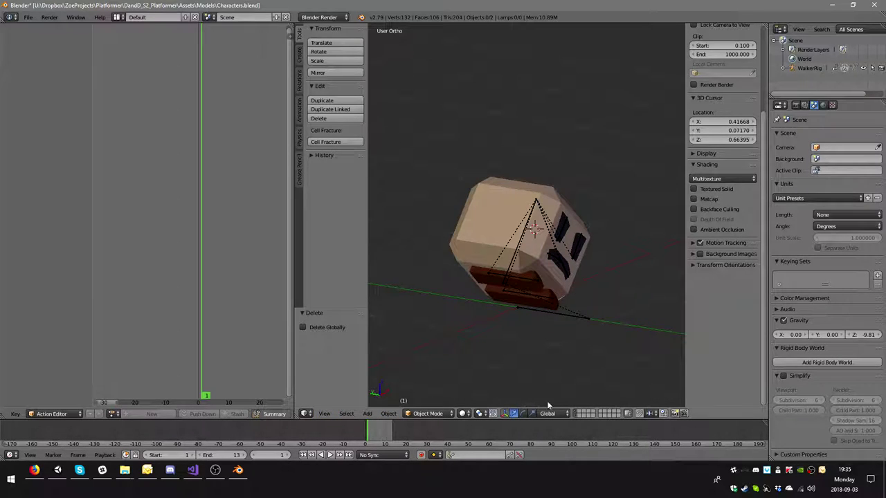
right_click(538, 311)
key(ctrl+Tab)
click(140, 414)
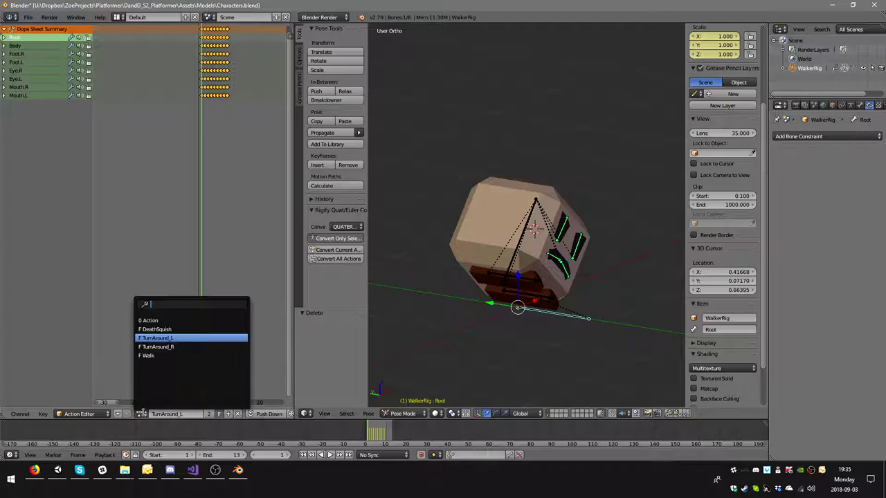
click(168, 321)
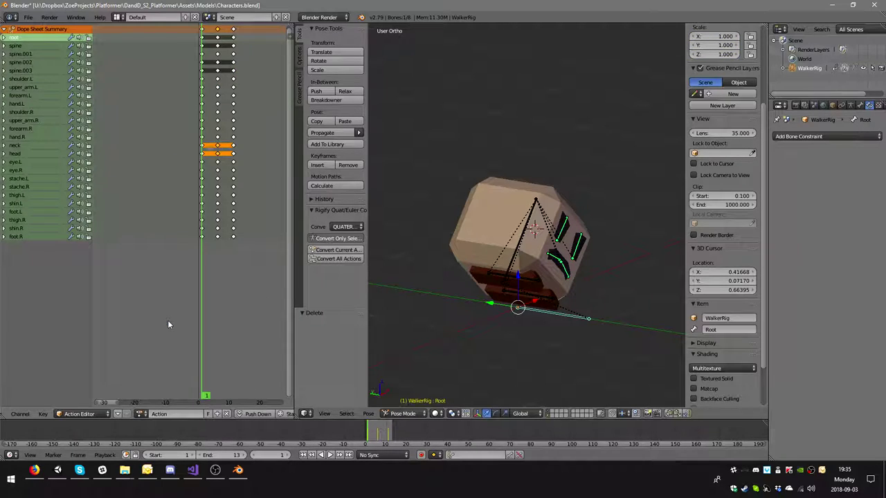
click(225, 414)
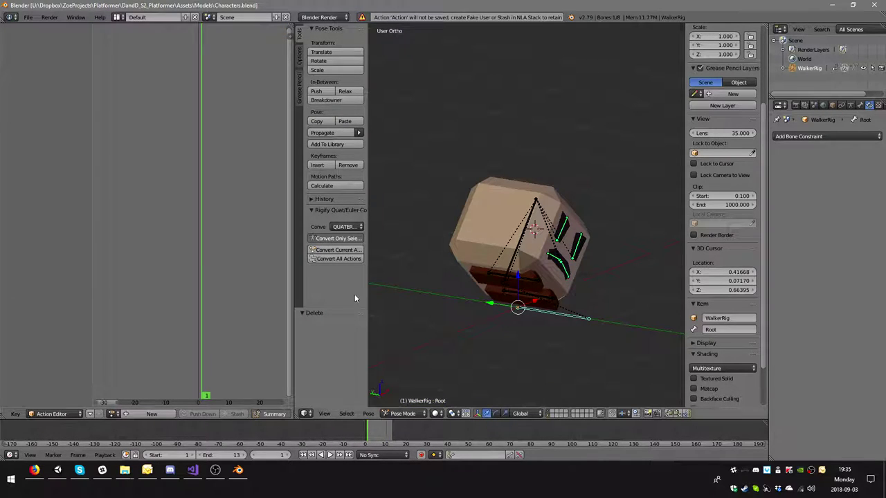
click(873, 5)
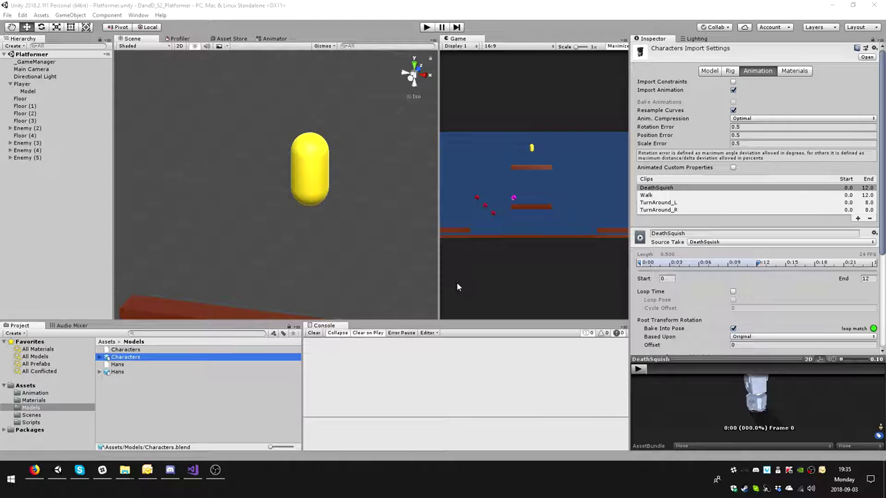
Rename the Characters model in the Models folder to Walker
click(125, 372)
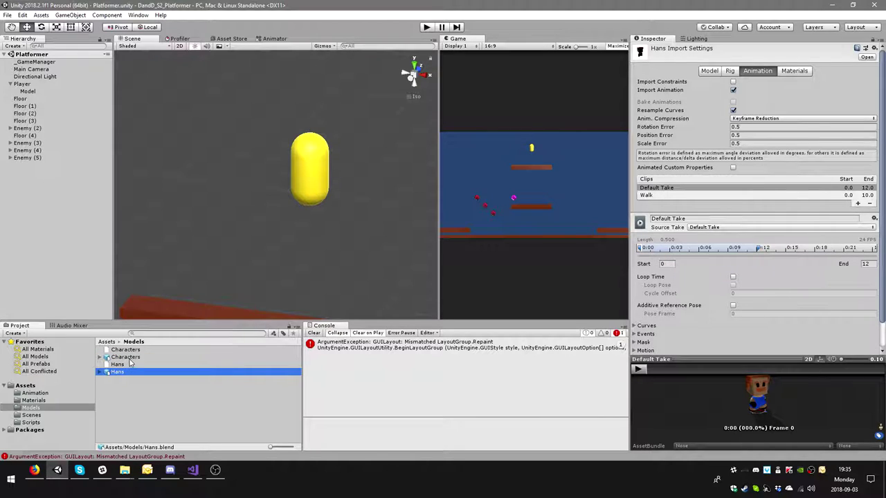
click(129, 358)
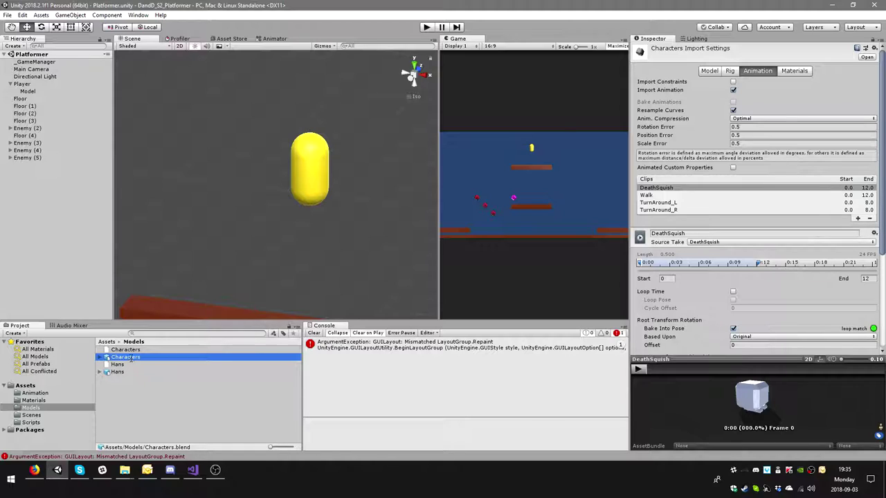
click(132, 359)
text(Walker)
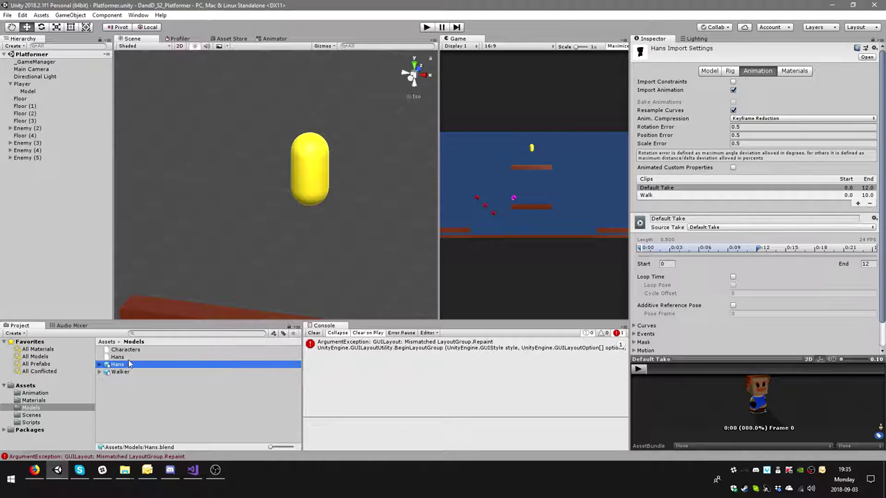
Delete the leftover Characters asset and select the Hans model to show its import settings
click(137, 351)
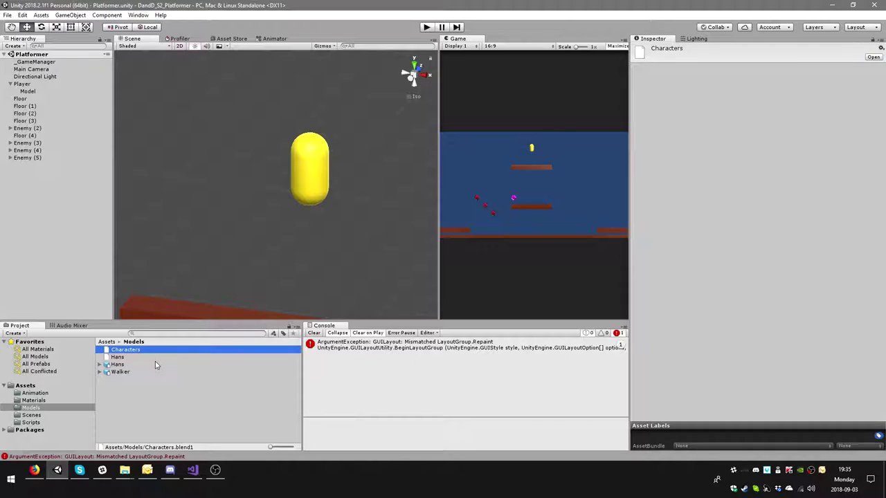
key(Delete)
key(Return)
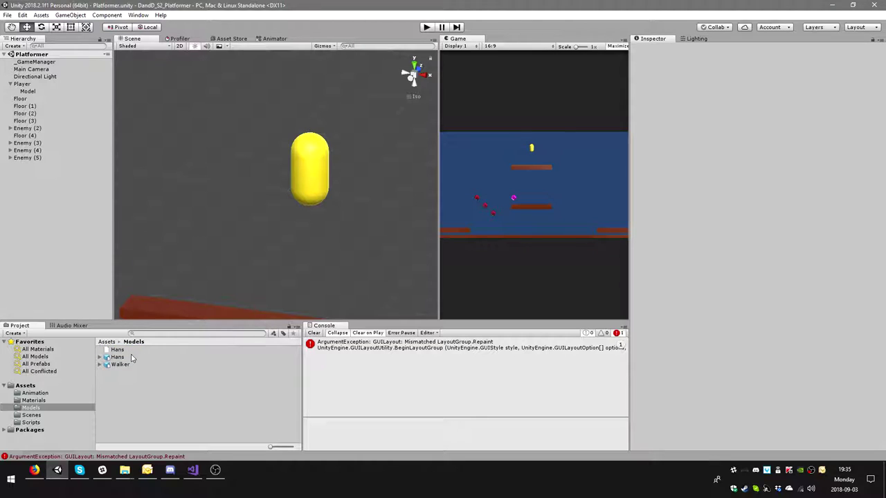
click(131, 358)
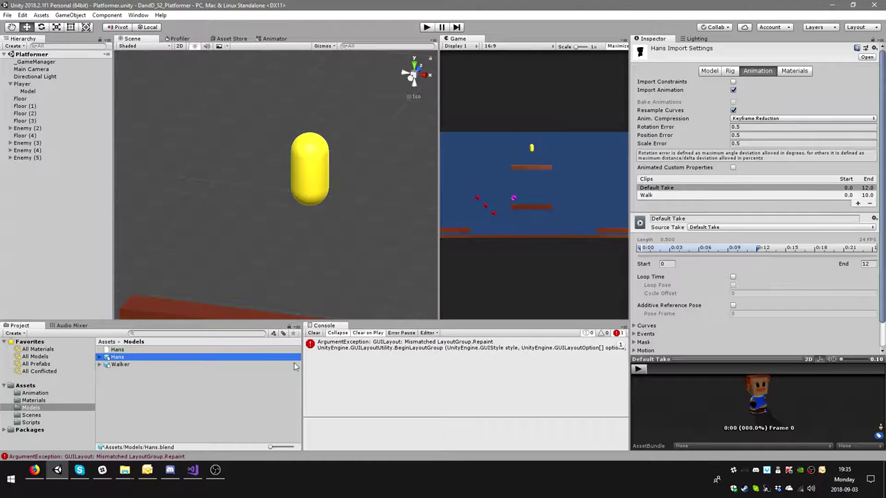
Set Hans's rig Animation Type to Humanoid with Avatar Definition Create From This Model, and apply
click(711, 72)
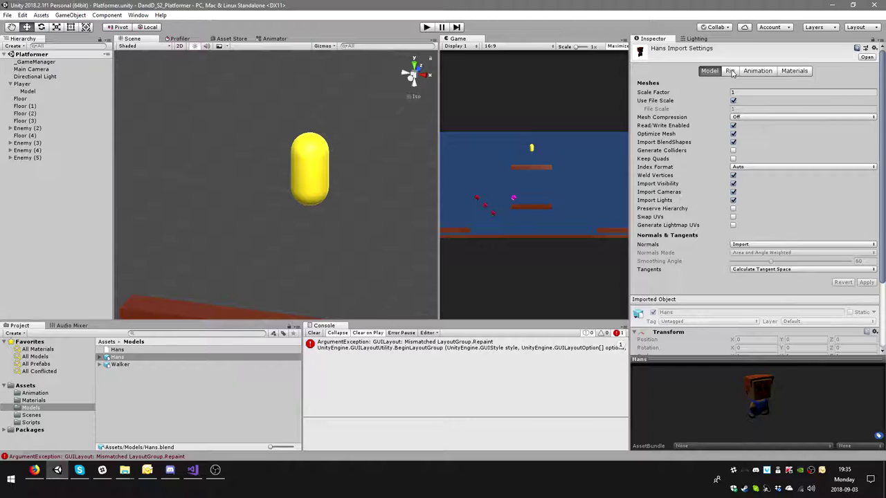
click(732, 72)
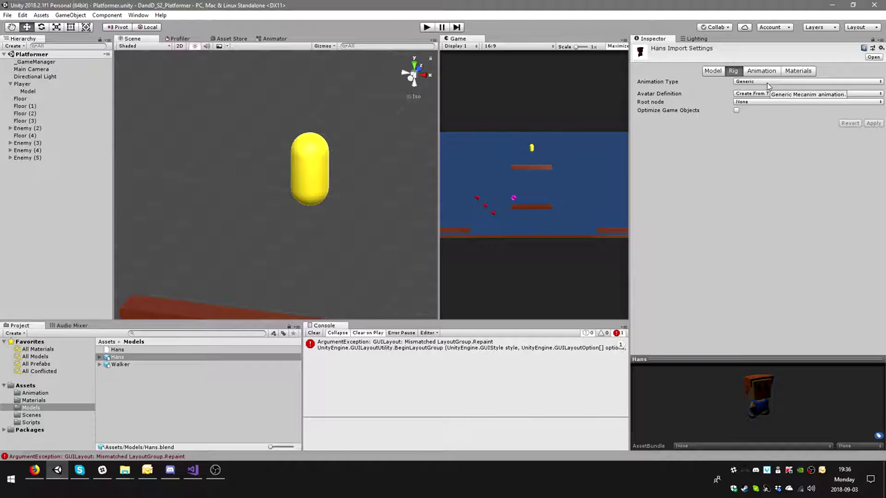
click(767, 83)
click(761, 122)
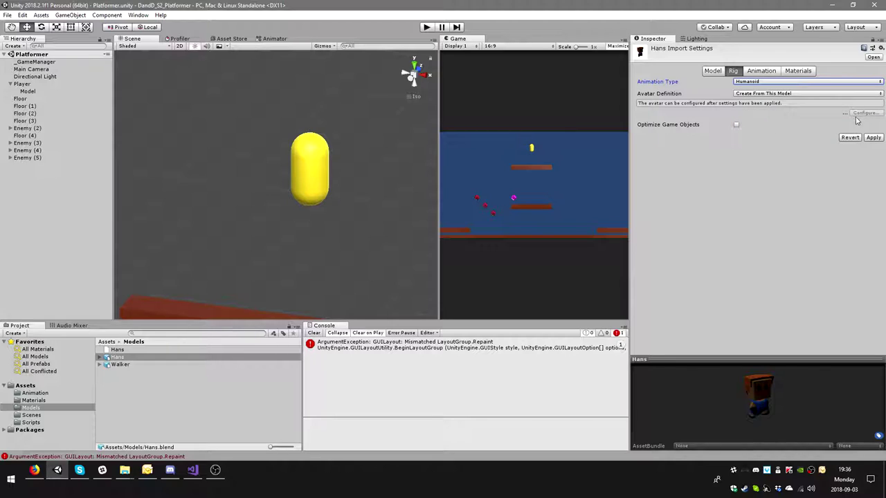
click(781, 94)
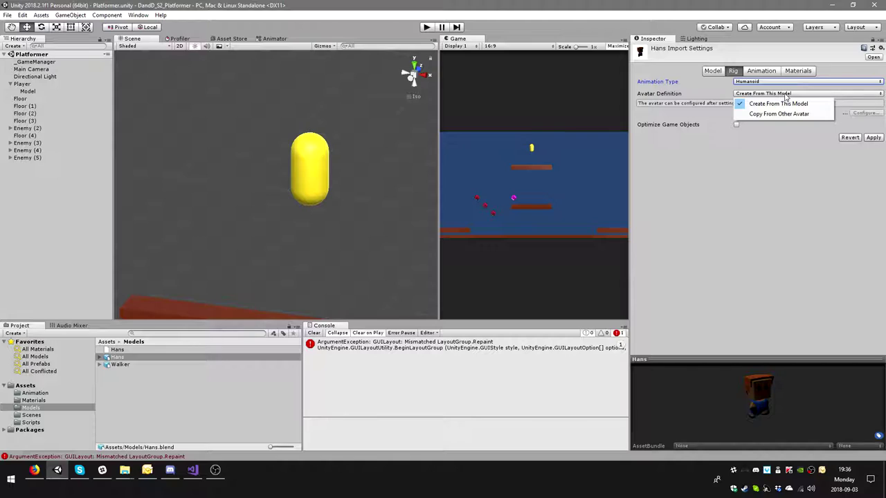
click(806, 180)
click(873, 137)
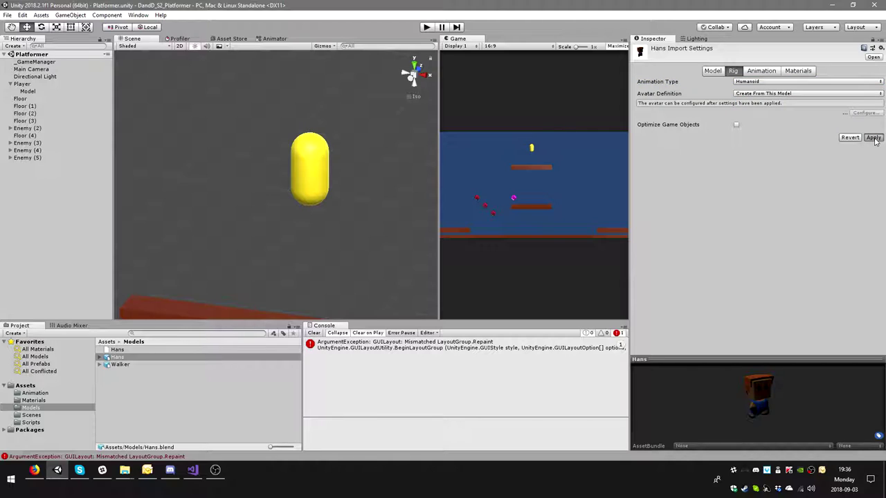
Review HansAvatar's bone mapping in the avatar configuration and finish with Done
click(863, 113)
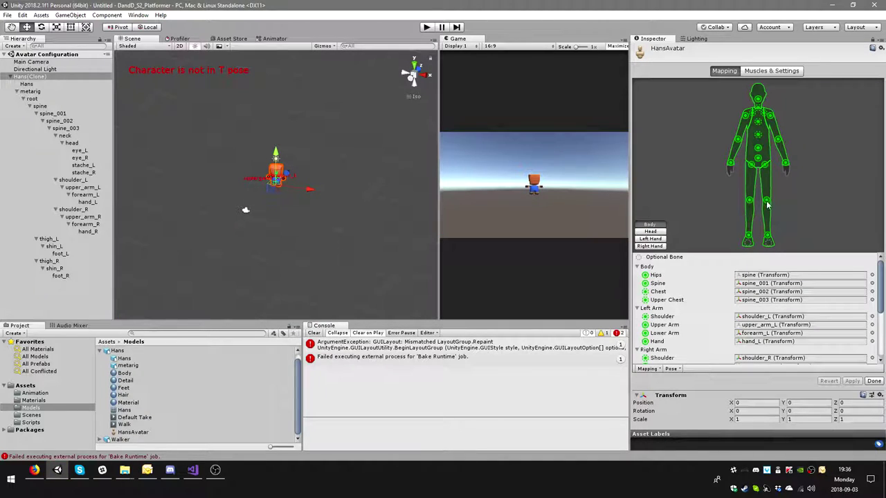
scroll(806, 302, down, 3)
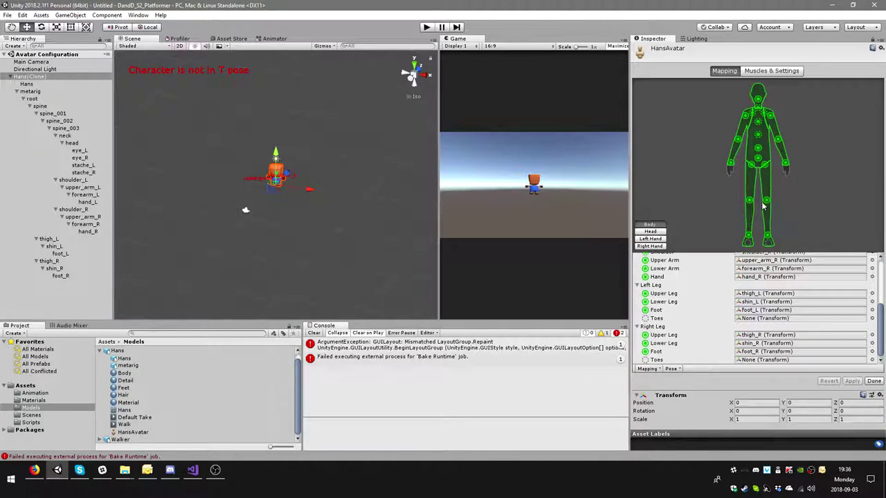
scroll(775, 311, up, 5)
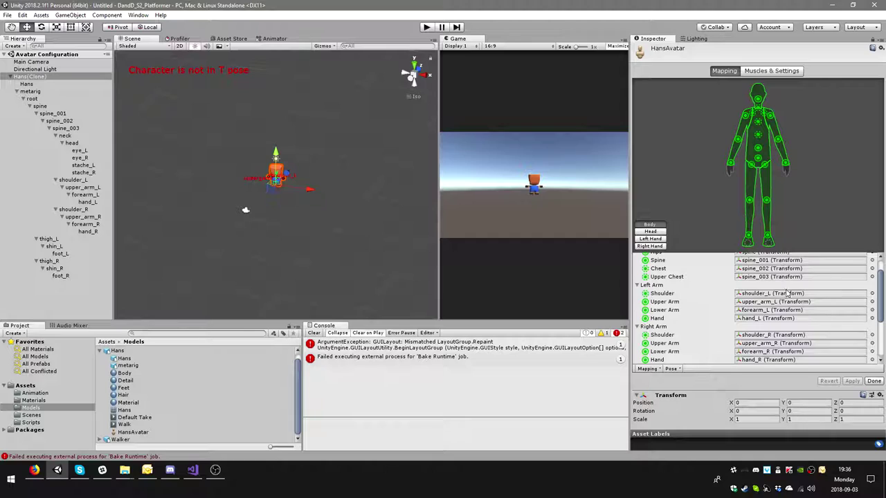
scroll(782, 335, down, 5)
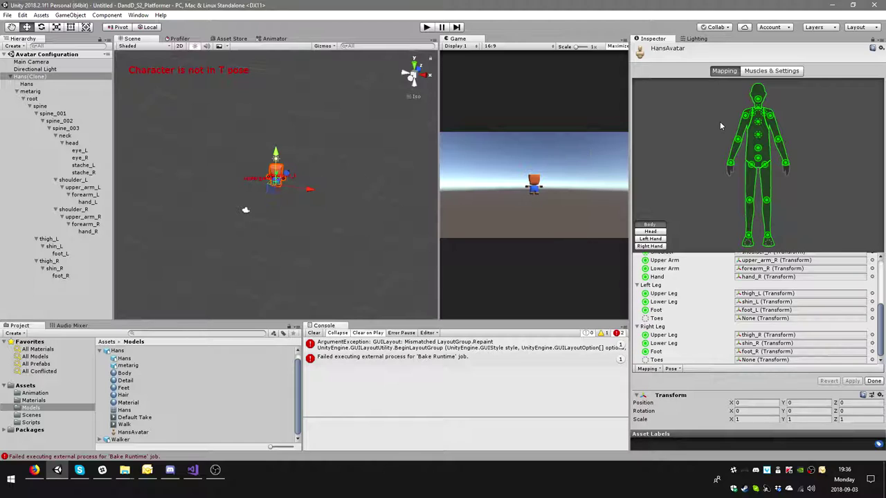
click(874, 382)
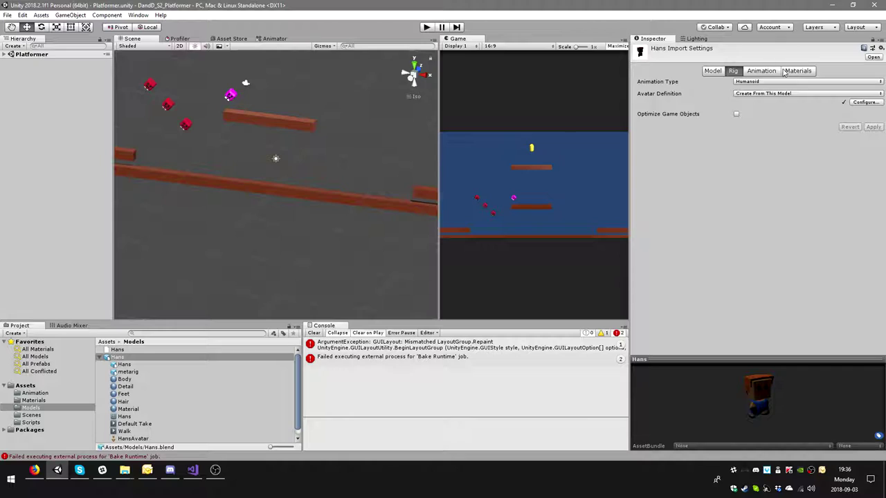
Delete the Default Take clip, then preview Walk from the front and pause it
click(764, 70)
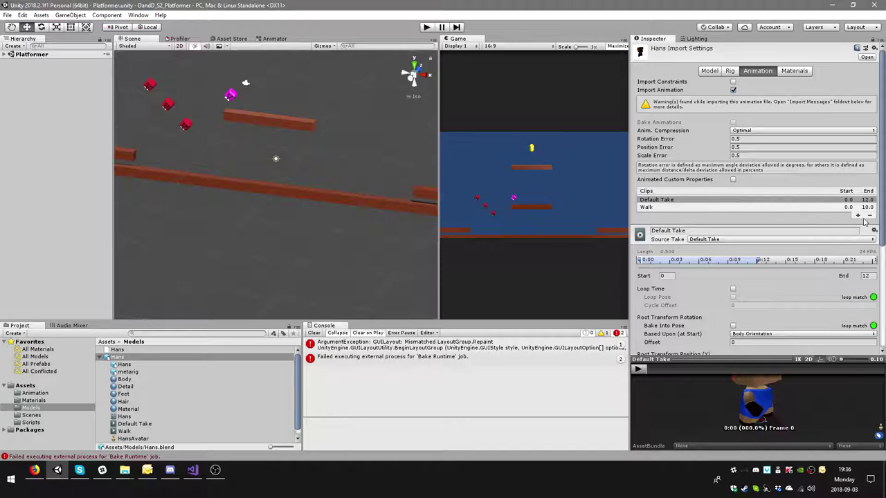
click(798, 200)
click(869, 215)
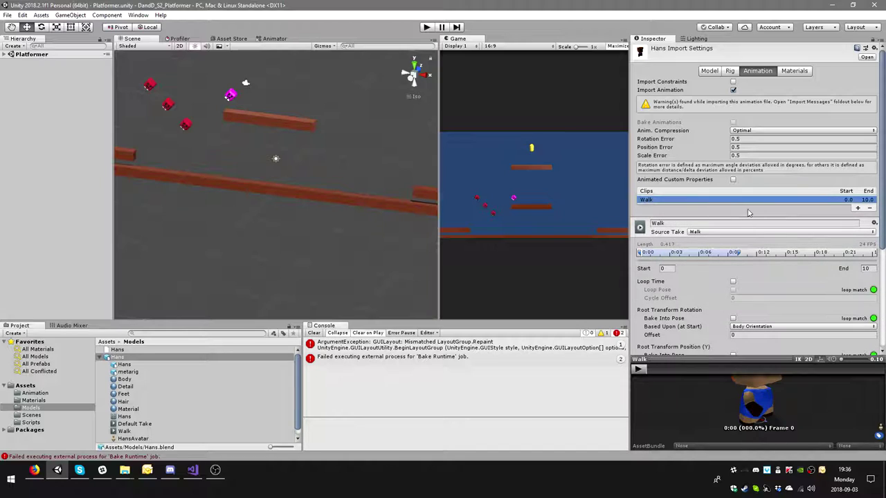
drag(762, 408, 706, 409)
mouse_move(841, 359)
mouse_down()
mouse_move(860, 361)
mouse_move(850, 359)
mouse_up()
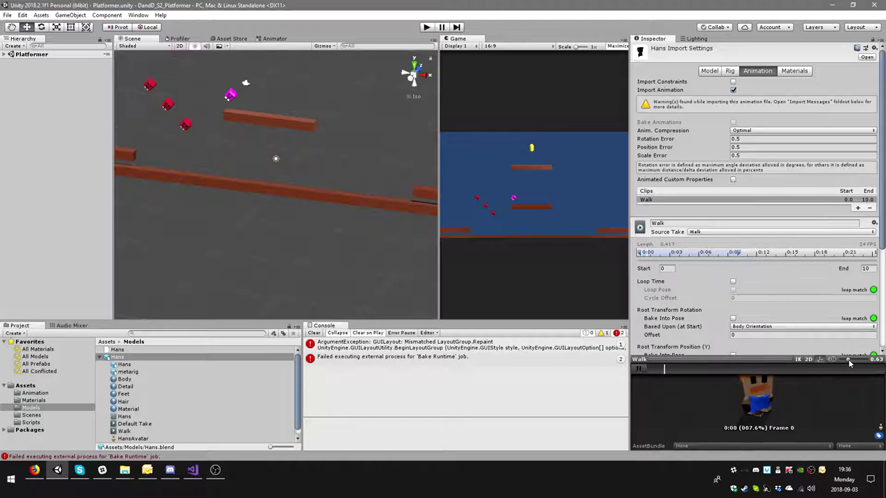
drag(837, 391, 775, 396)
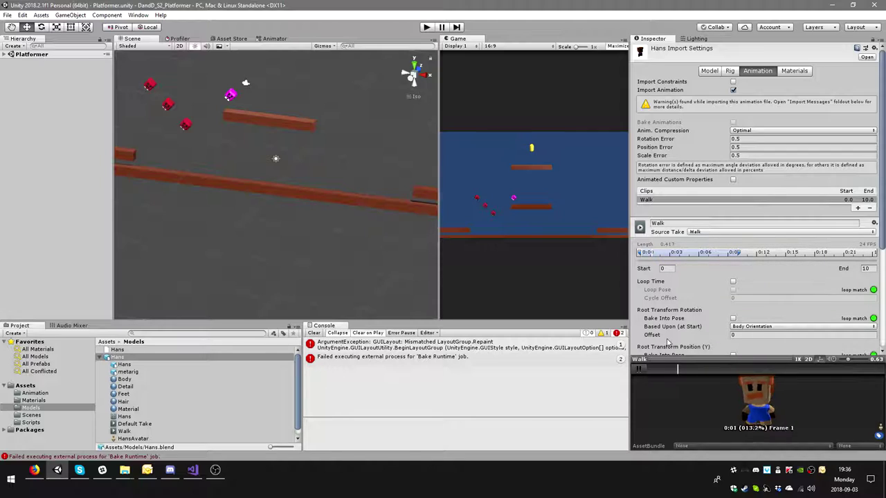
click(640, 369)
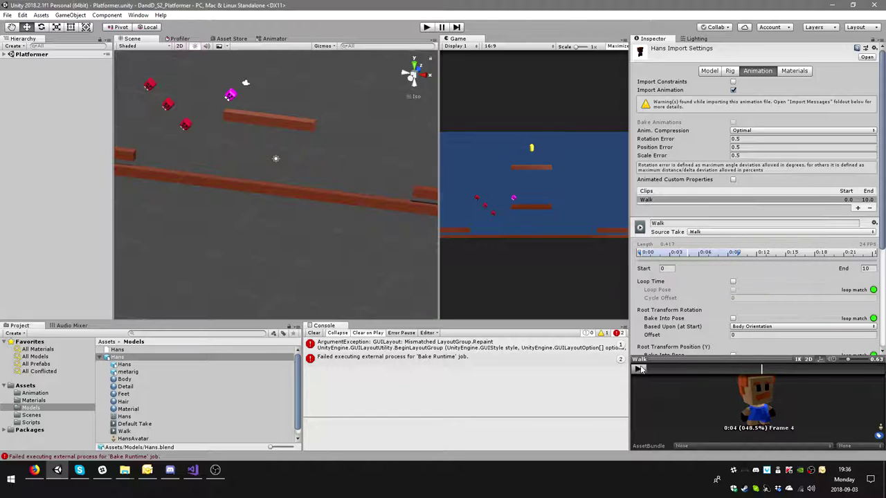
Enable Import Constraints, look over the animation settings, and return to the Rig tab
click(733, 82)
scroll(834, 328, down, 5)
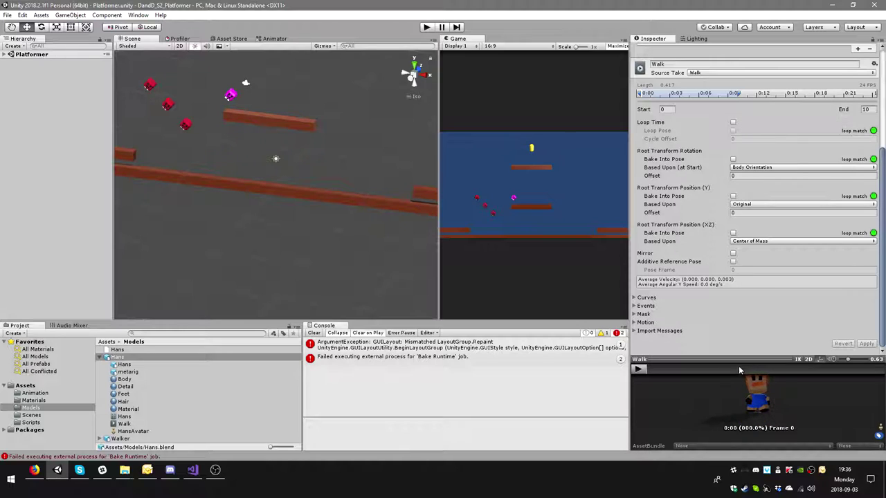
scroll(753, 253, up, 5)
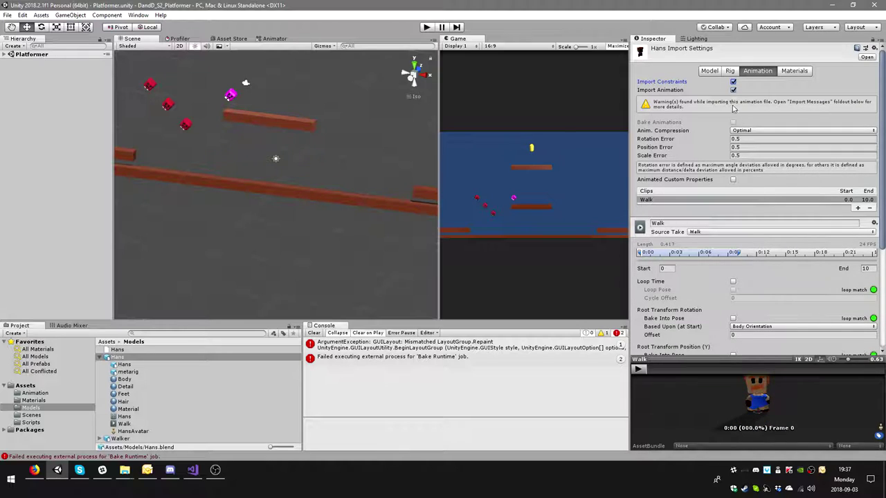
scroll(823, 322, down, 5)
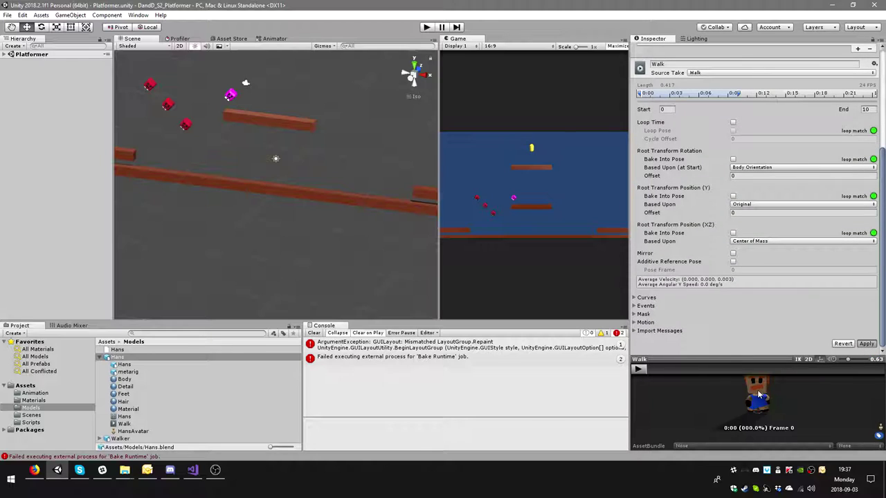
scroll(762, 119, up, 5)
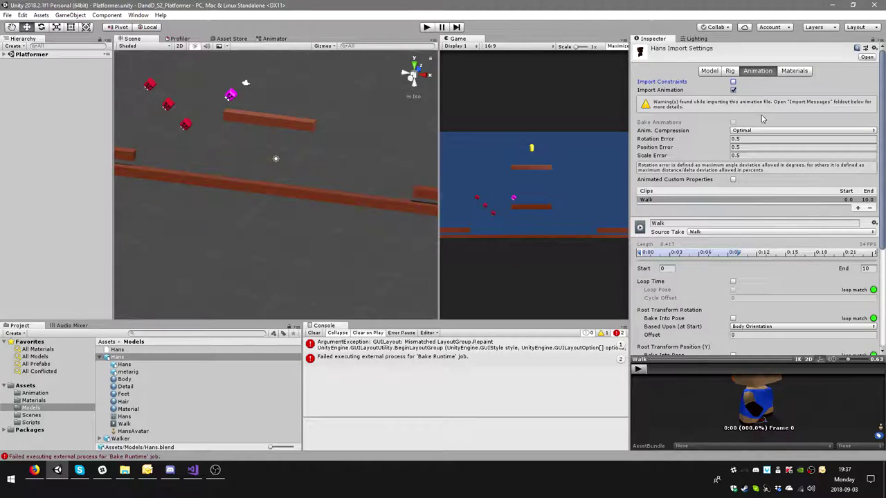
click(735, 74)
Reopen the avatar configuration, inspect the head bone mapping, and close it with Done
click(865, 103)
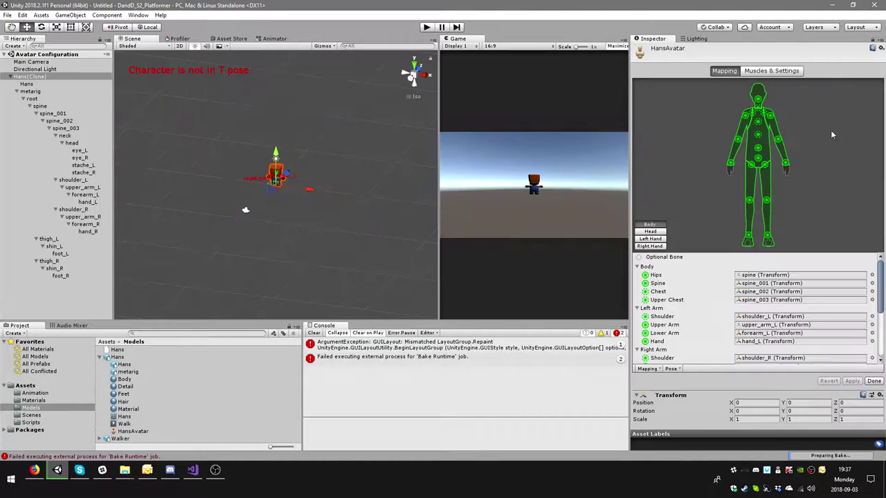
scroll(759, 313, down, 2)
scroll(760, 313, down, 4)
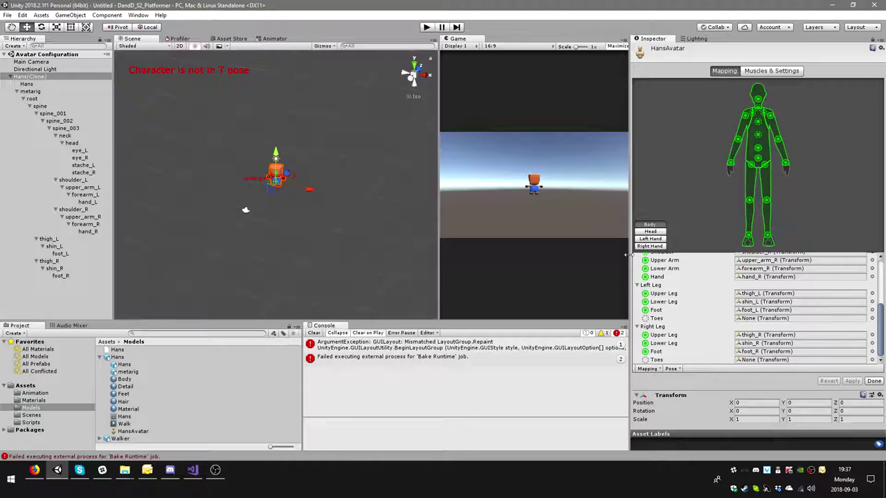
click(759, 102)
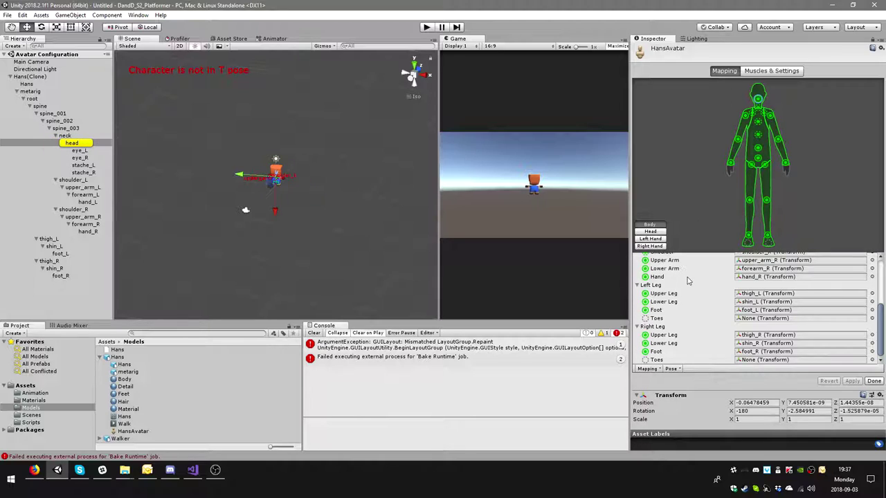
scroll(739, 265, up, 2)
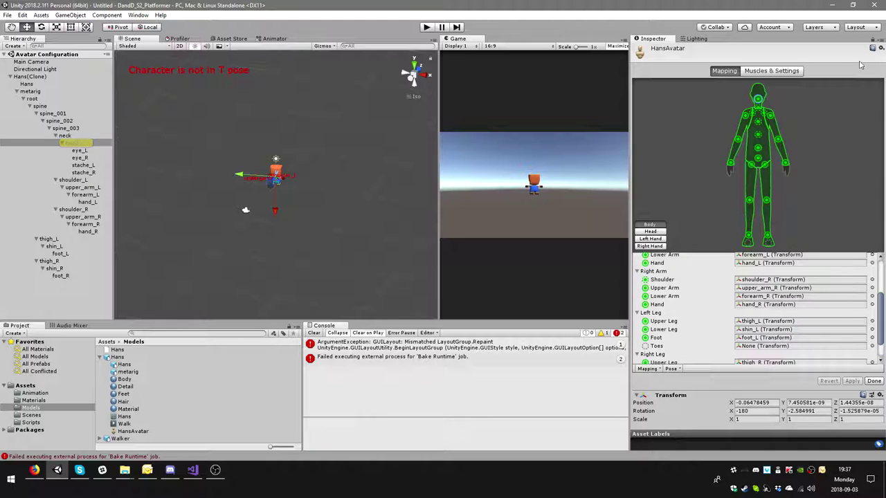
click(874, 381)
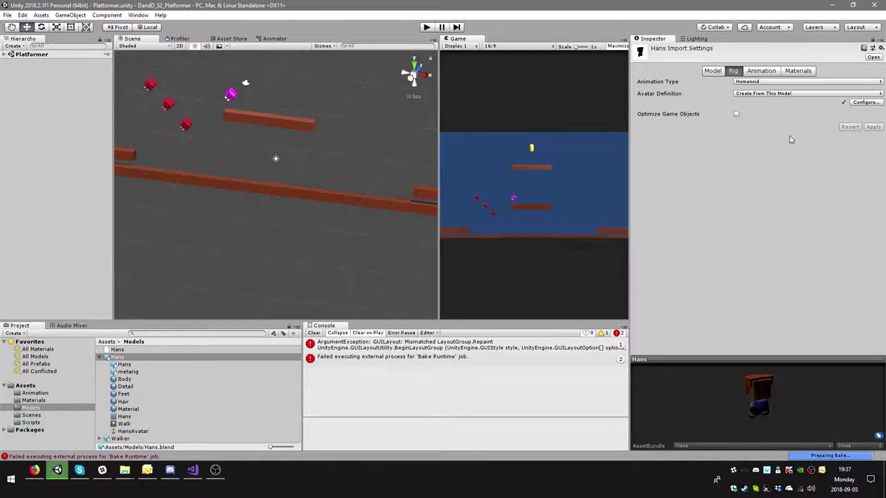
Orbit the Animation tab preview to face the model front and play the Walk clip
click(765, 71)
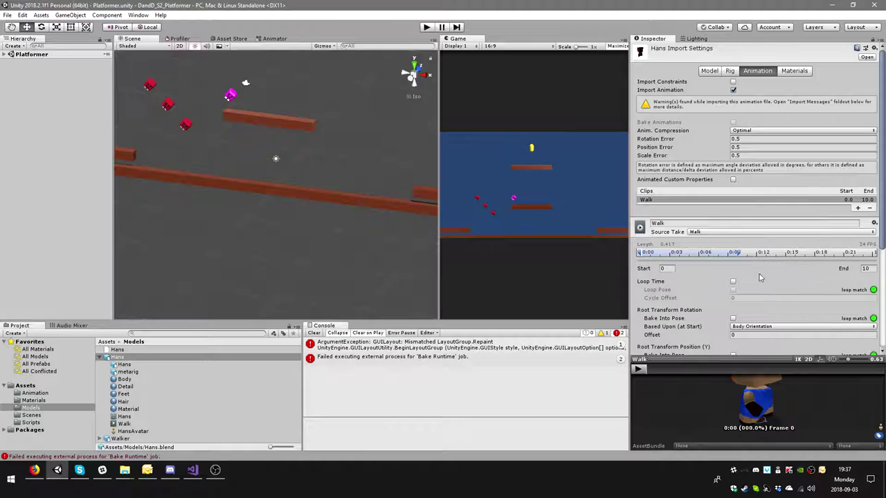
mouse_move(754, 395)
mouse_down()
mouse_move(764, 402)
mouse_move(720, 422)
mouse_move(756, 403)
mouse_up()
middle_drag(758, 396, 757, 411)
drag(755, 402, 757, 392)
click(646, 371)
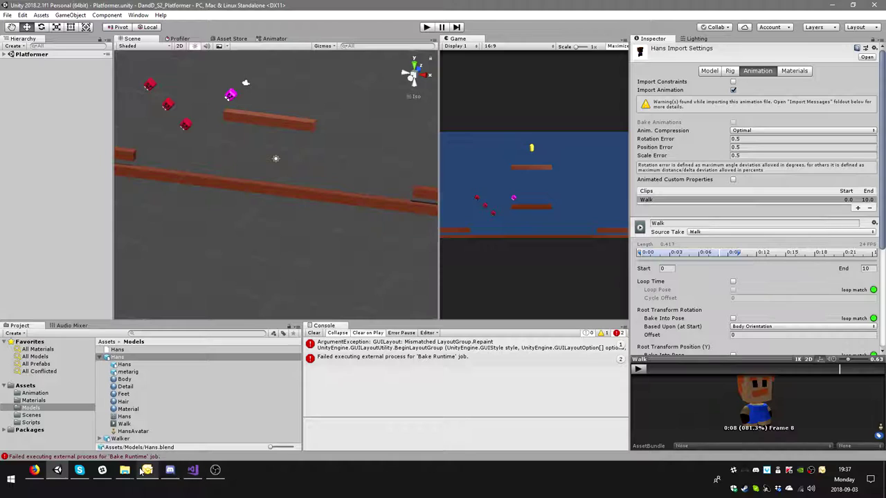
click(39, 409)
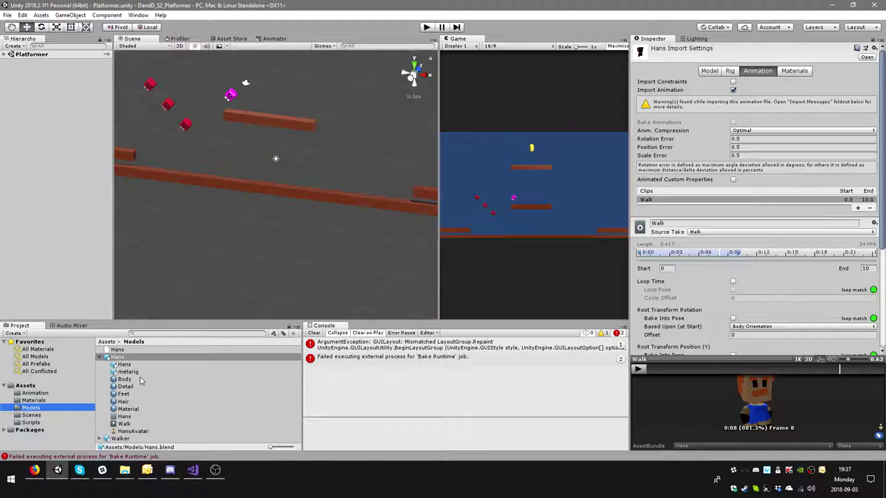
Open Hans.blend in a maximized Blender and put the metarig in Edit Mode with stache.R selected
double_click(119, 357)
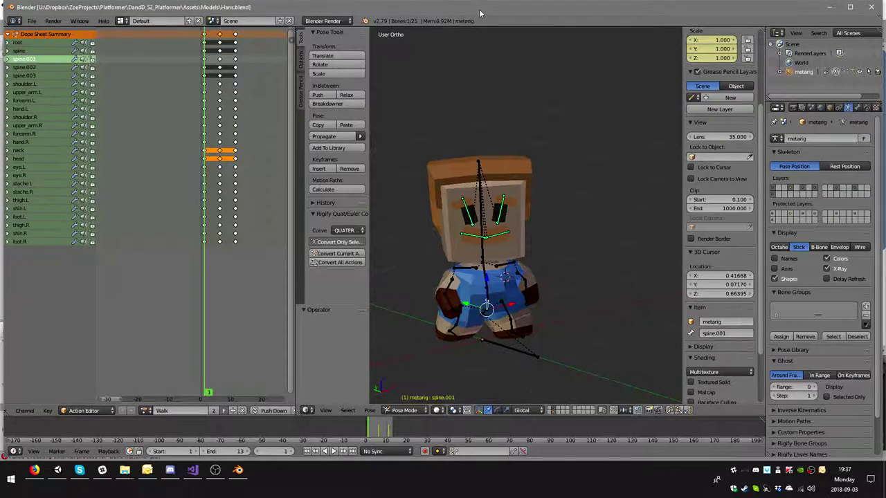
double_click(479, 9)
scroll(527, 222, up, 6)
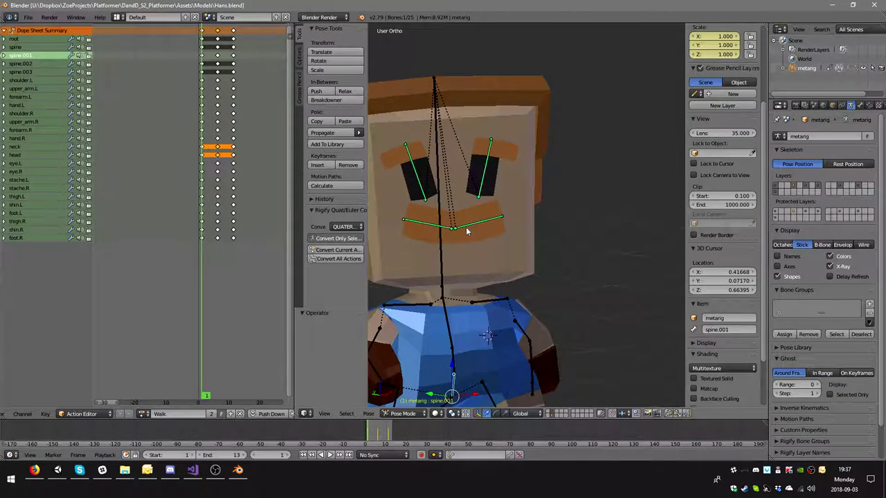
right_click(417, 231)
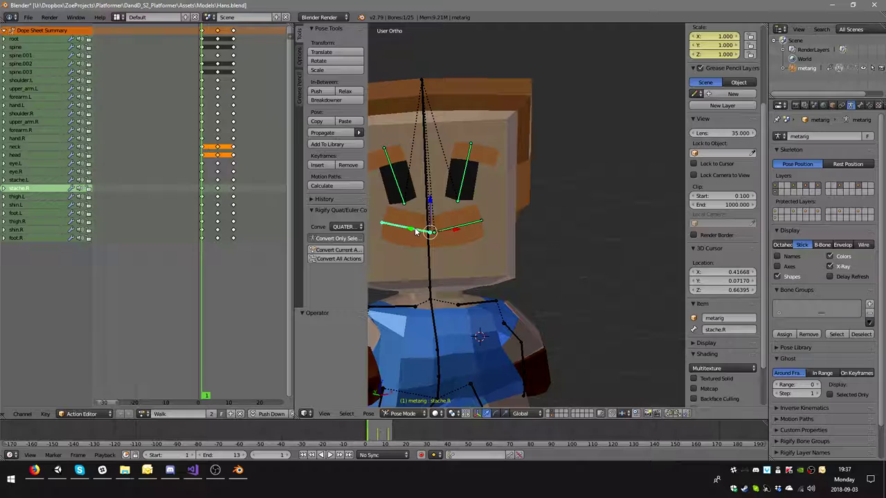
key(Tab)
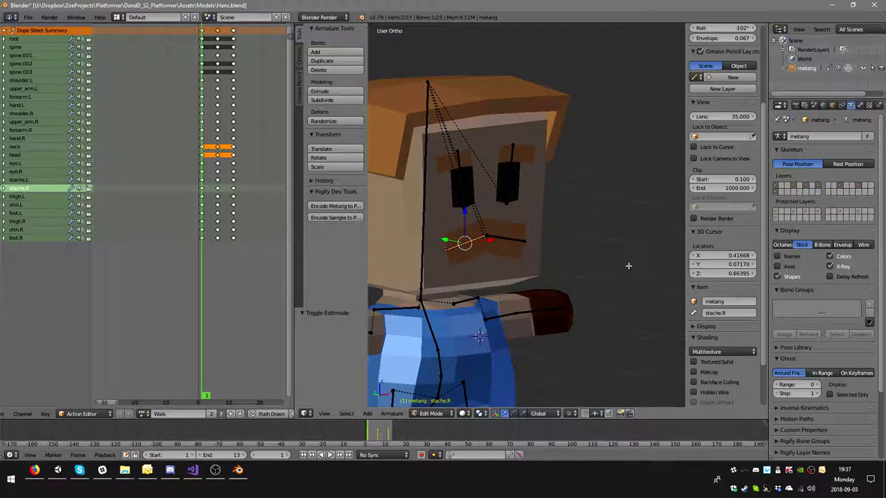
Select stache.L, stache.R, then a stache.R joint, trying a grab and cancelling it
scroll(744, 217, up, 4)
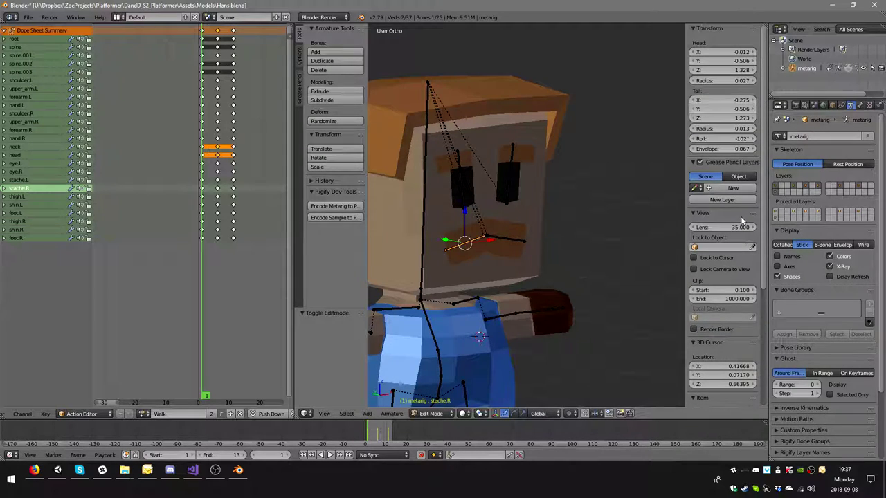
right_click(505, 241)
right_click(473, 243)
right_click(449, 249)
click(451, 210)
key(g)
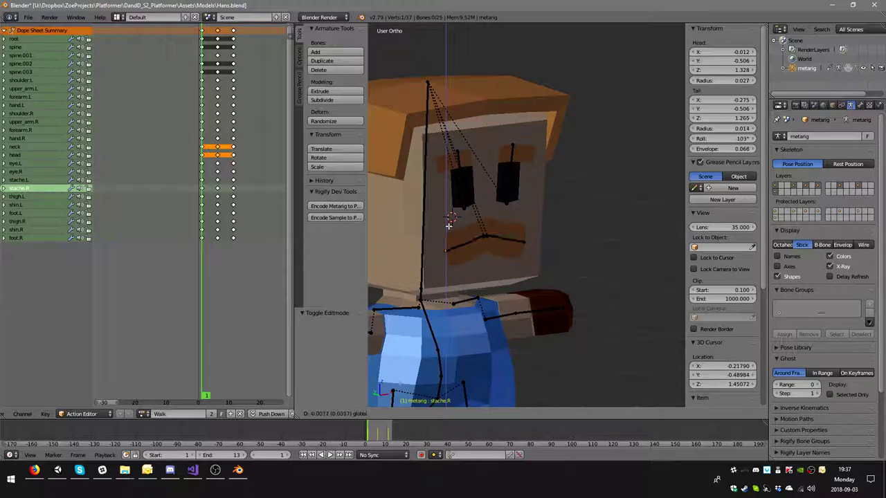
key(Escape)
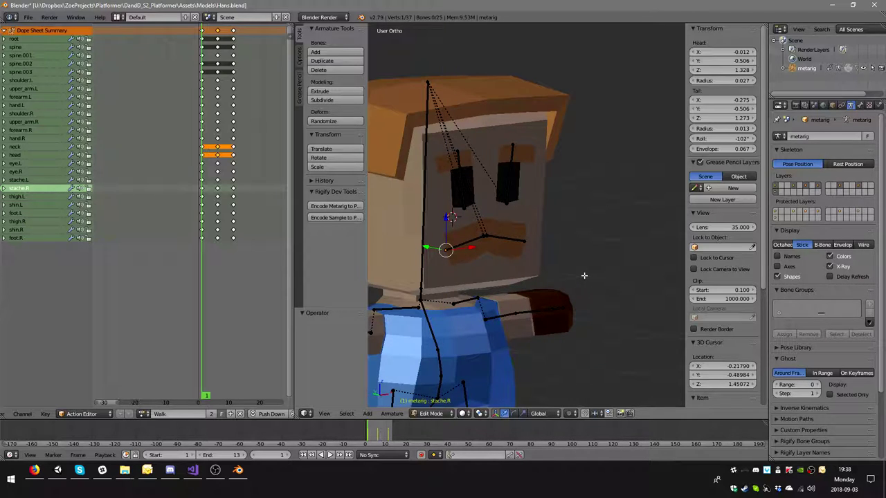
Orbit to a more frontal view of the mustache bones
middle_drag(584, 275, 579, 253)
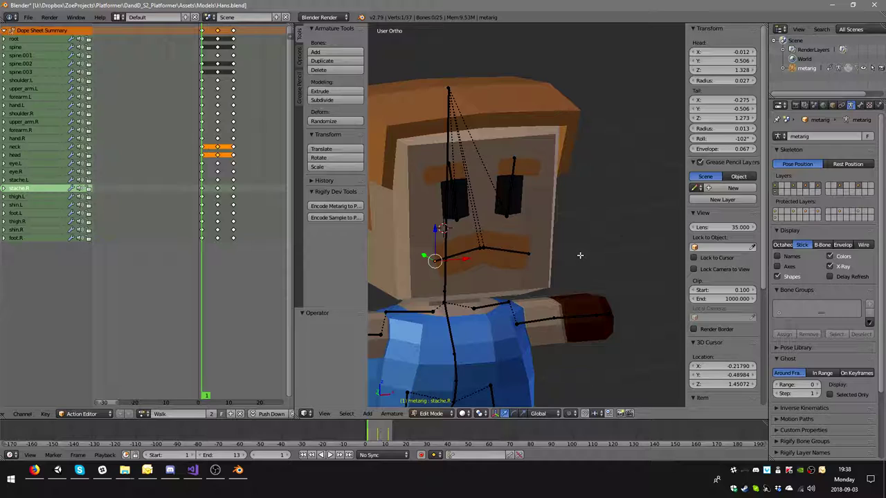
key(space)
key(Escape)
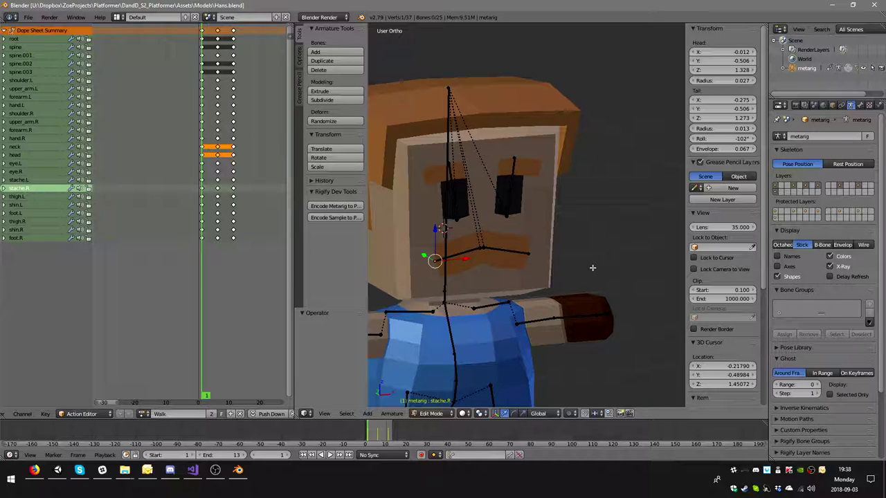
middle_drag(592, 268, 566, 263)
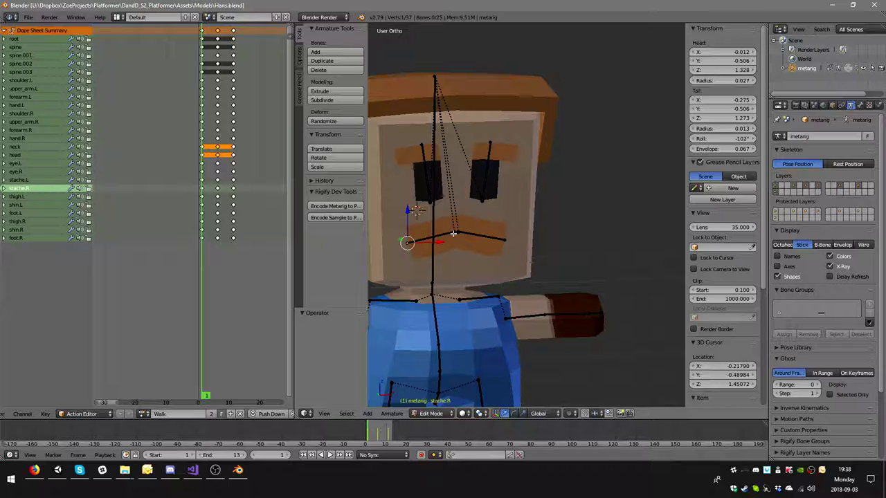
mouse_move(251, 480)
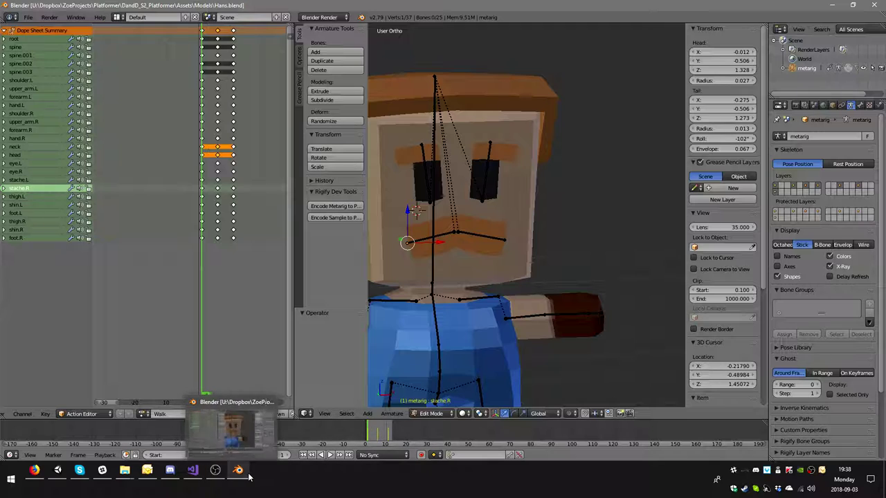
click(58, 470)
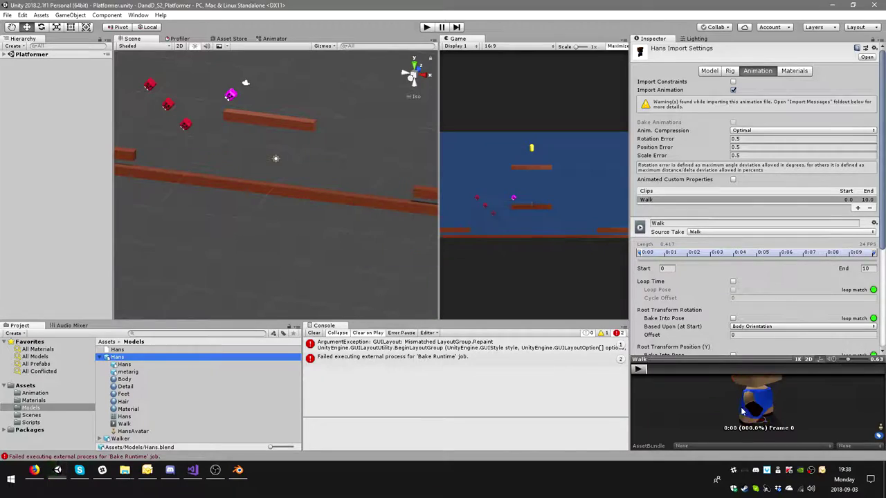
drag(744, 409, 711, 425)
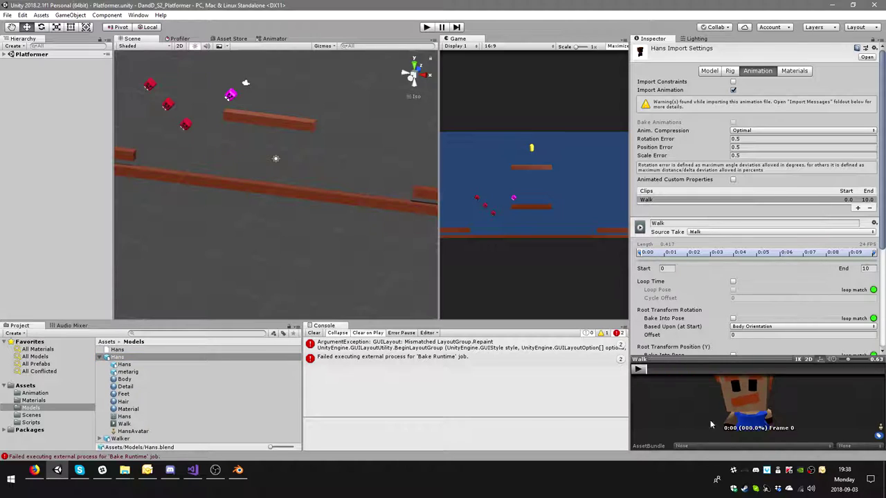
In Pose Mode, rotate stache.R -27.9° and keyframe it at frame 1
click(237, 470)
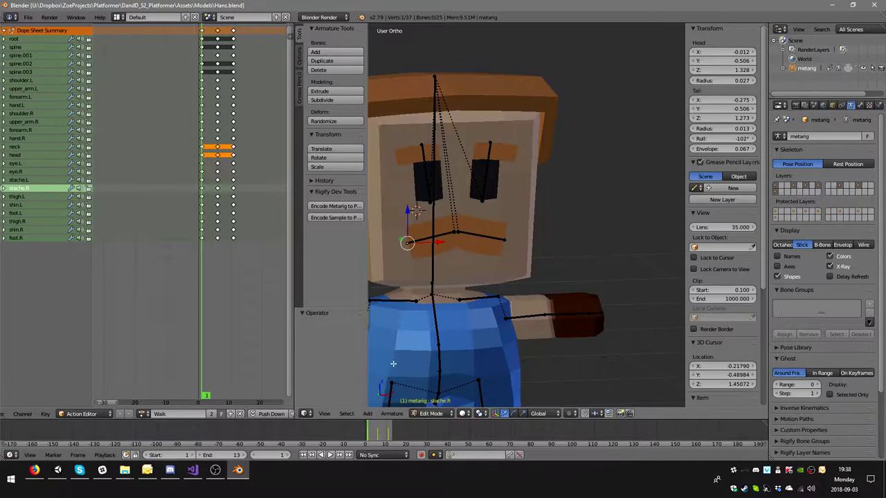
scroll(503, 306, down, 4)
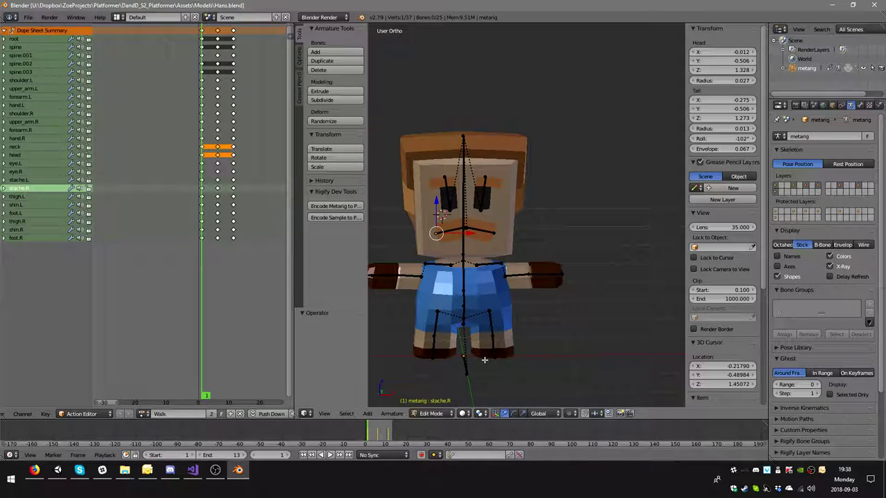
key(ctrl+Tab)
middle_drag(484, 359, 205, 135)
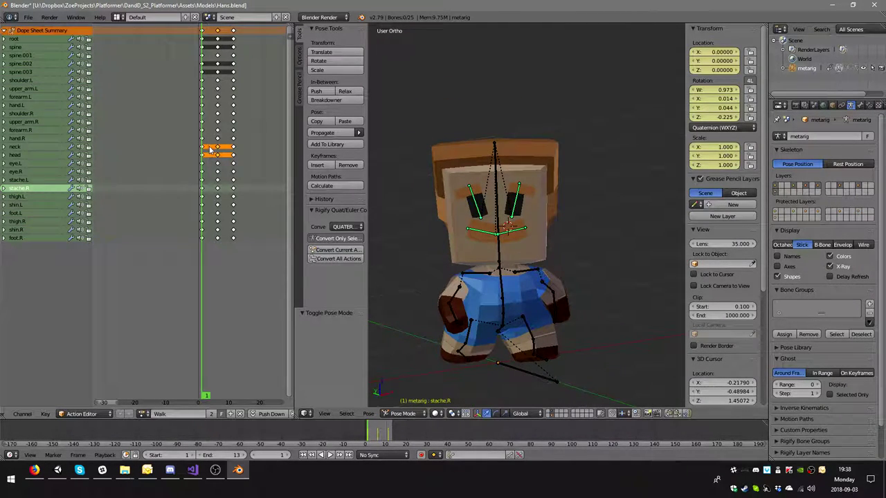
key(Up)
key(Down)
key(ctrl+space)
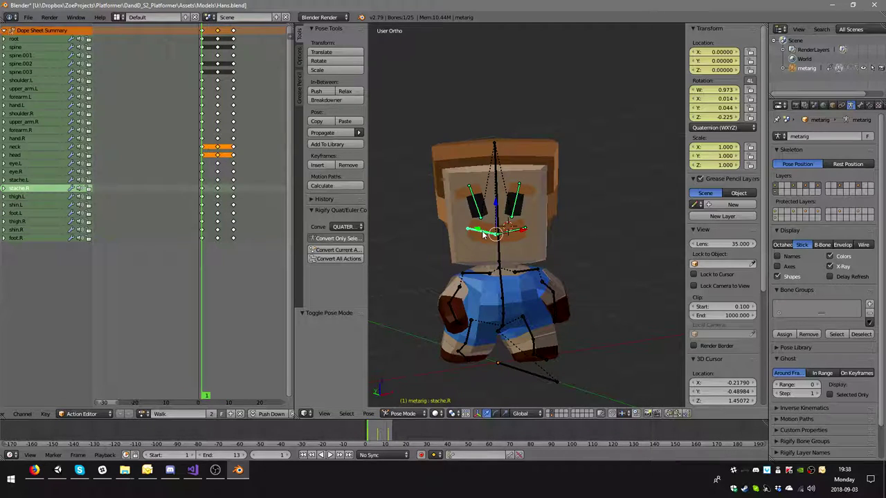
scroll(526, 244, up, 1)
key(r)
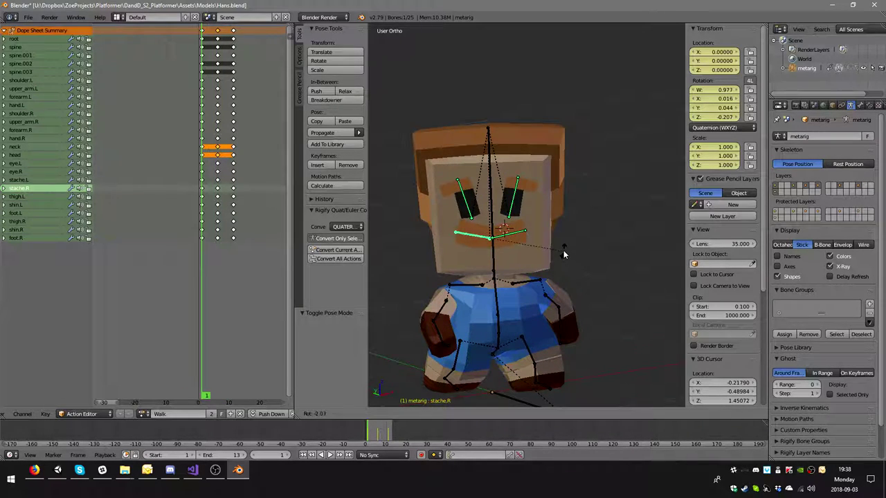
click(554, 219)
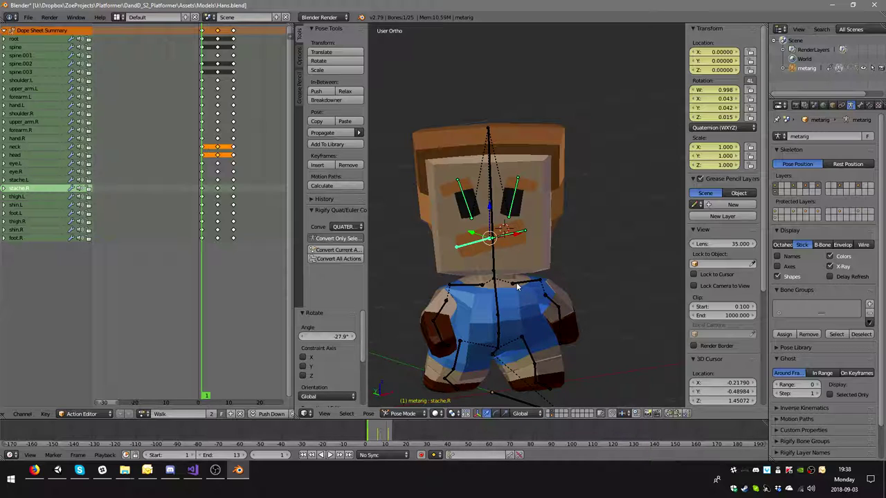
key(i)
click(502, 326)
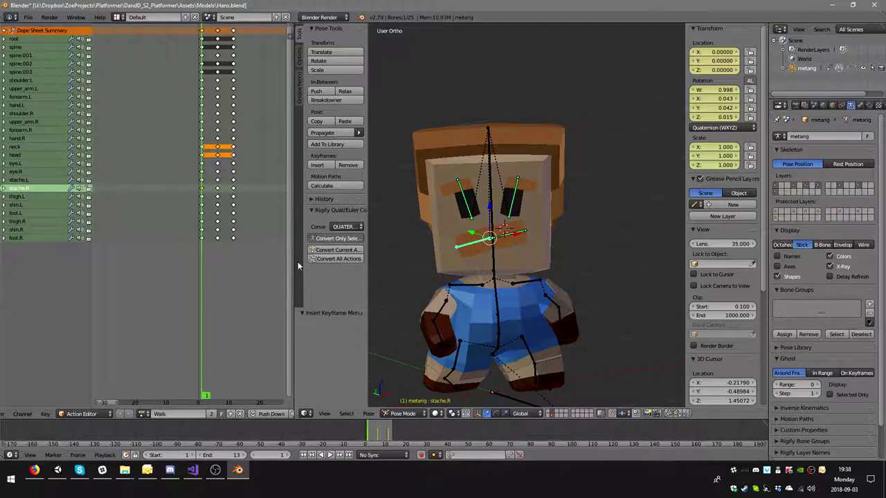
At frame 6, rotate stache.R -23.8° and keyframe it
click(219, 161)
middle_drag(495, 257, 568, 291)
key(r)
click(541, 236)
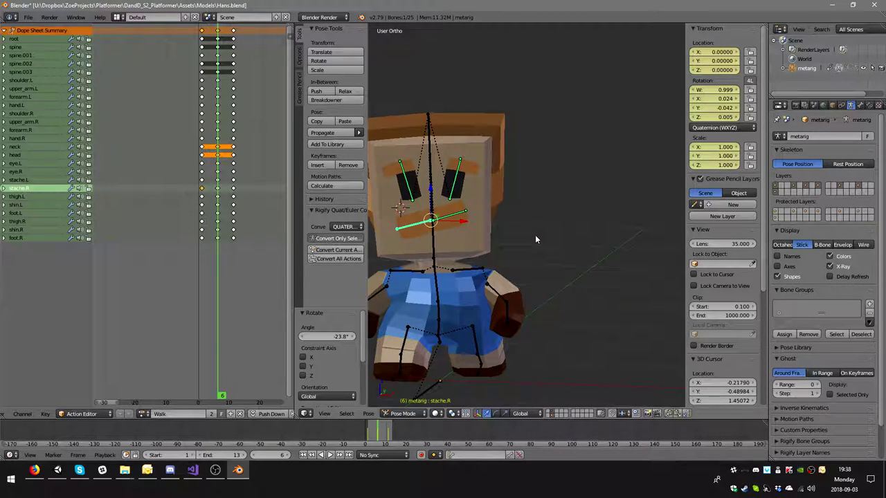
key(i)
click(534, 234)
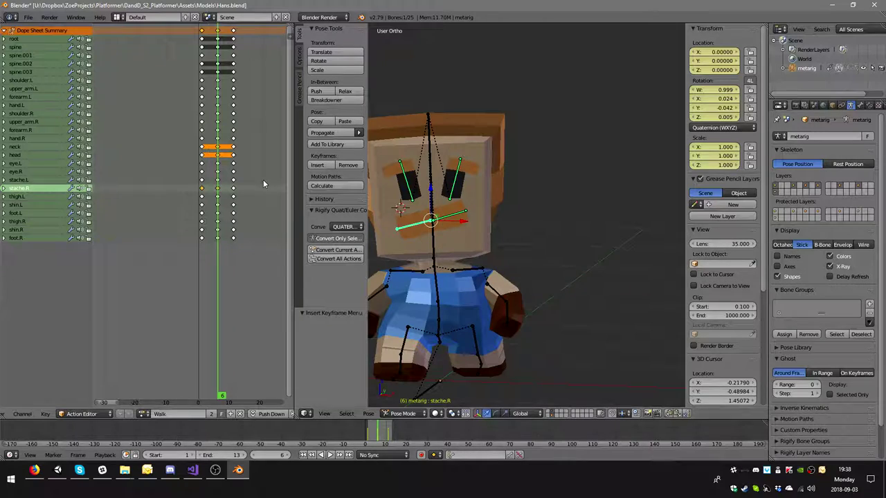
At frame 11, rotate stache.R -26.5° and keyframe it, then switch to Unity
click(233, 156)
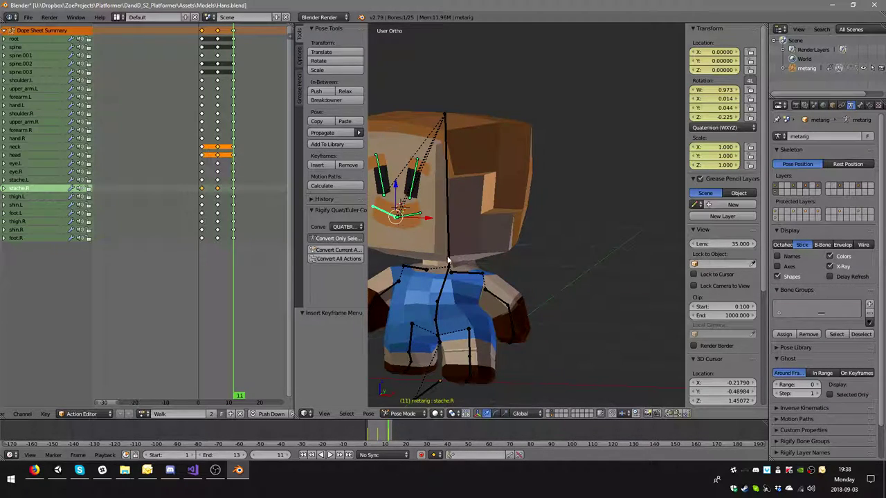
middle_drag(448, 261, 499, 263)
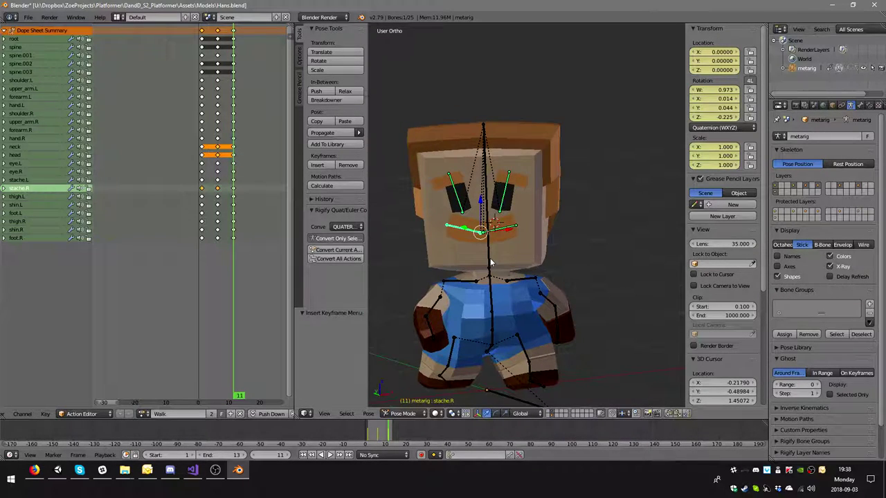
key(r)
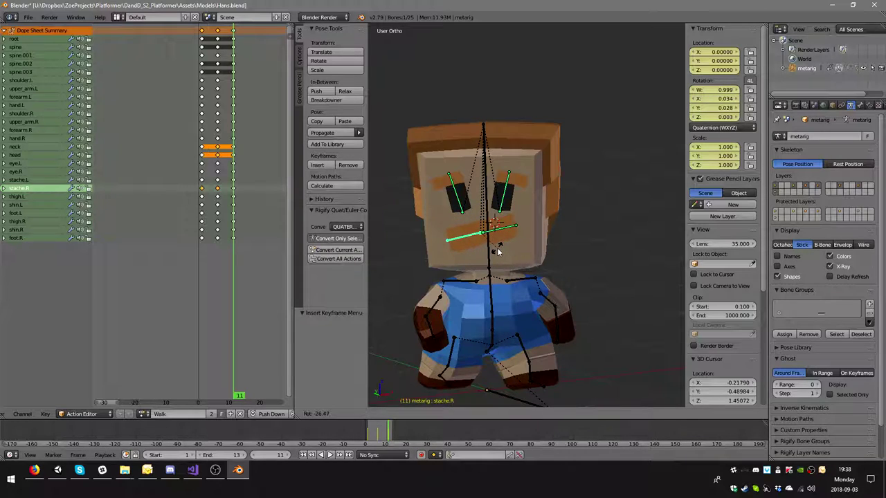
click(500, 251)
key(i)
click(501, 248)
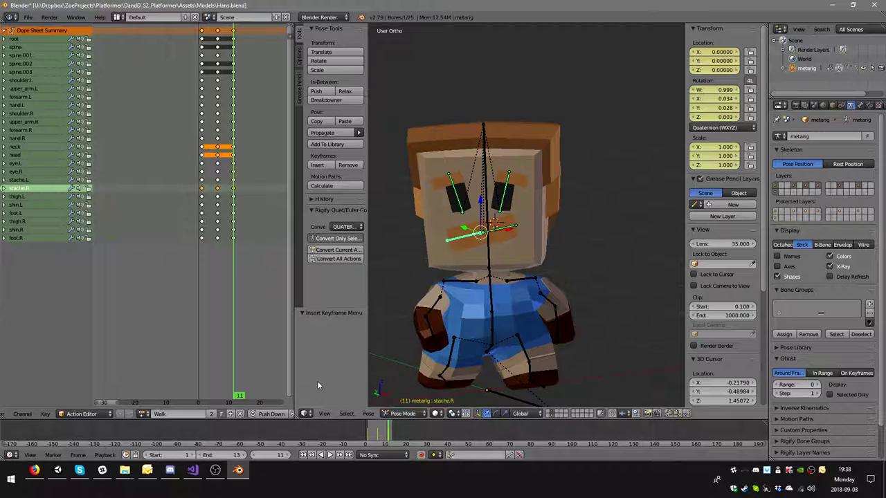
key(alt+Tab)
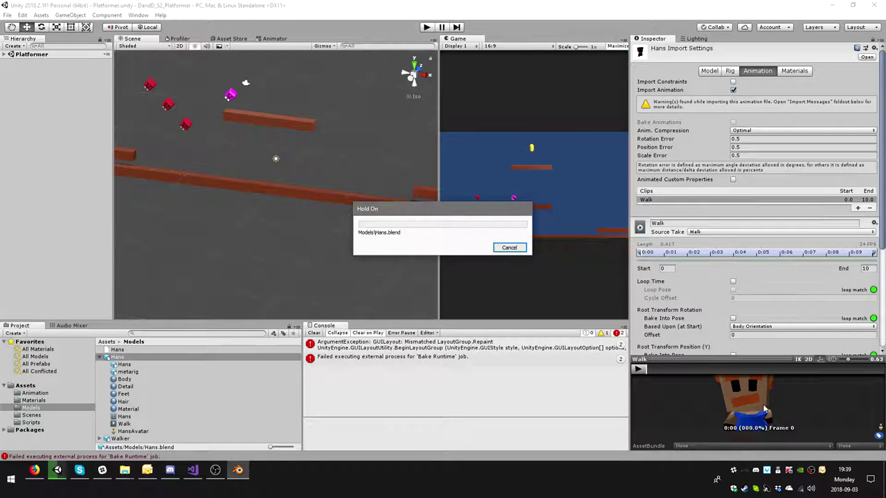
Preview the reimported Walk clip in an enlarged pane, turning the Hans model, then return to Blender
drag(764, 401, 772, 310)
click(754, 199)
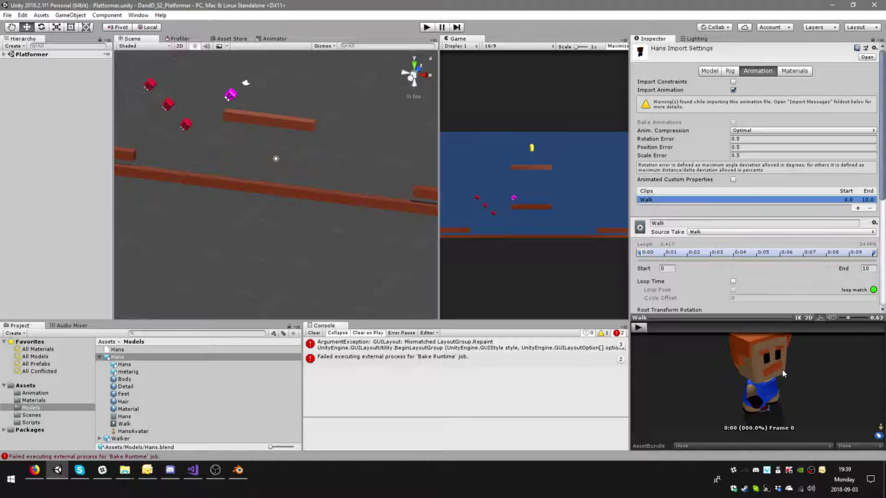
drag(791, 388, 757, 381)
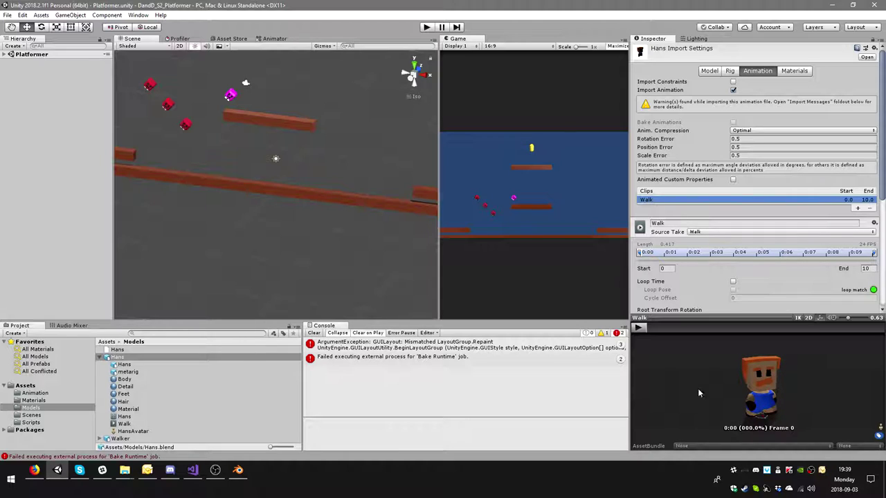
click(238, 471)
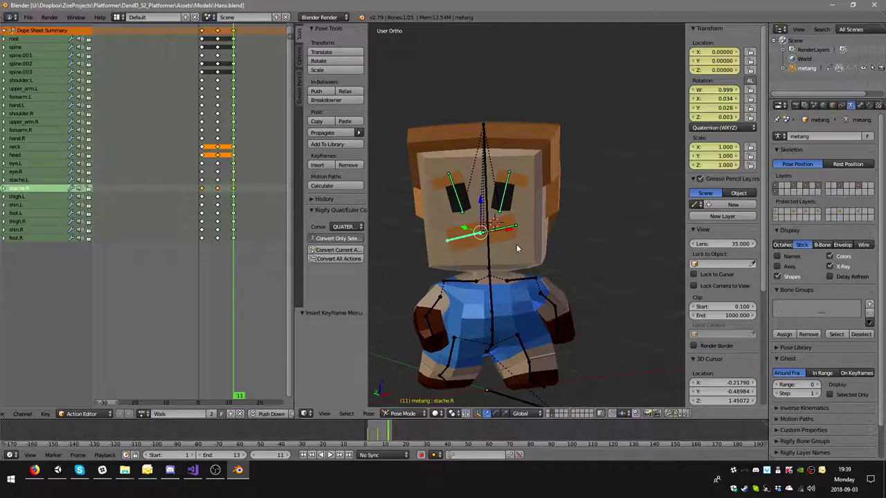
Rotate stache.R 106° and keyframe the new pose at frame 1
key(r)
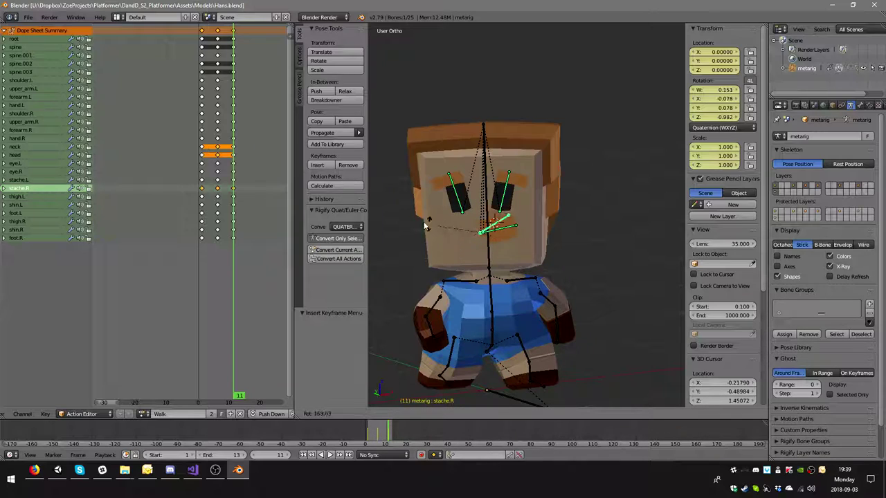
click(425, 222)
click(203, 171)
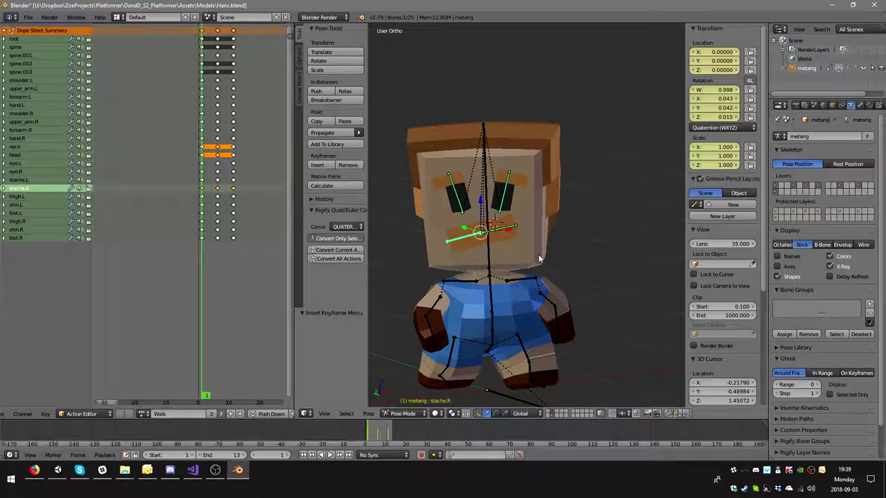
key(r)
click(570, 303)
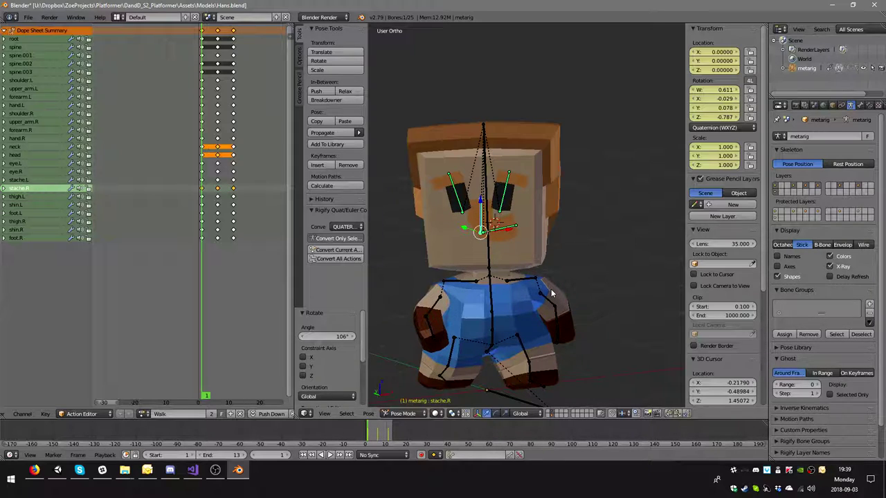
key(i)
click(551, 293)
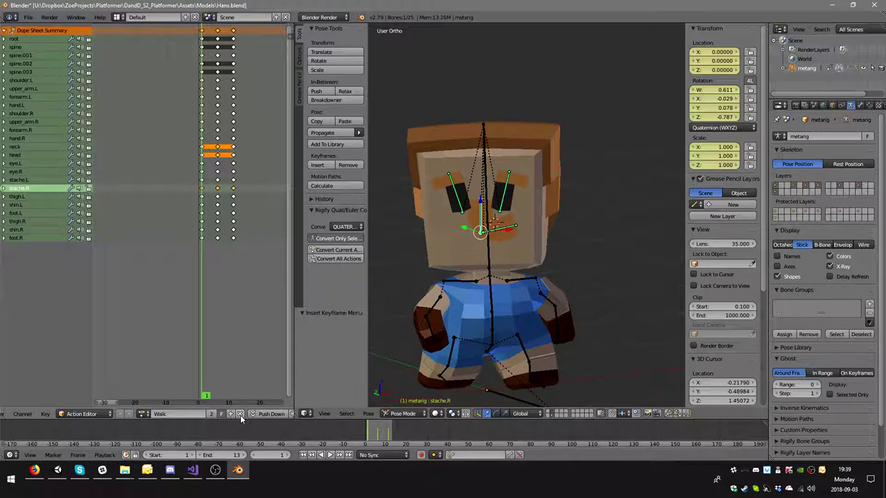
Save Hans.blend over the existing file and bring up Unity
key(ctrl+s)
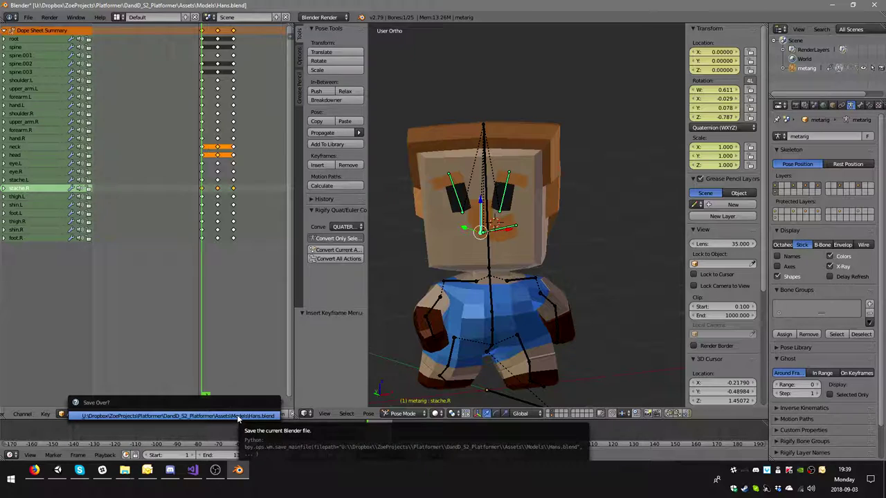
click(236, 415)
click(58, 470)
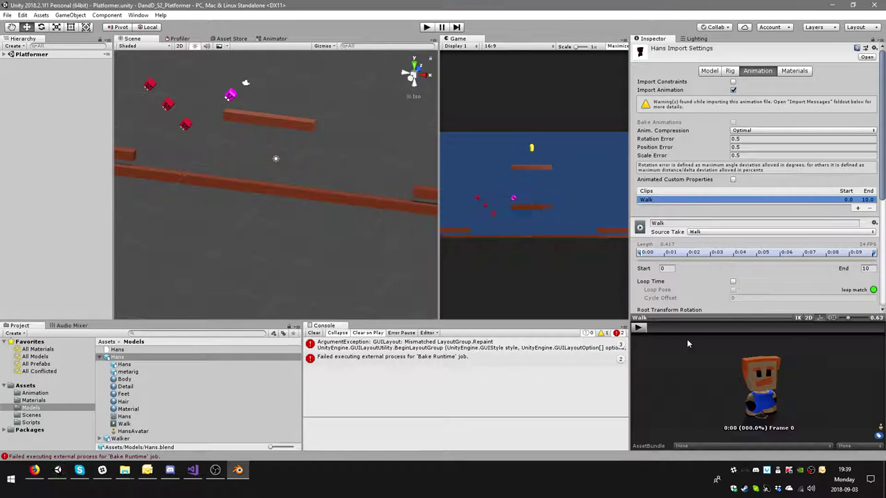
Orbit the Hans Walk preview round to a front view, then go back to Blender
drag(687, 339, 760, 380)
scroll(761, 384, up, 5)
drag(741, 380, 514, 412)
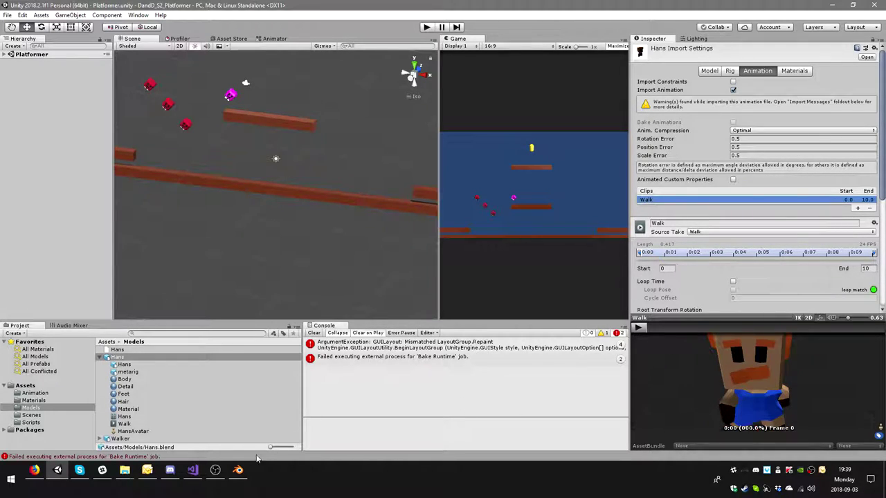
click(239, 470)
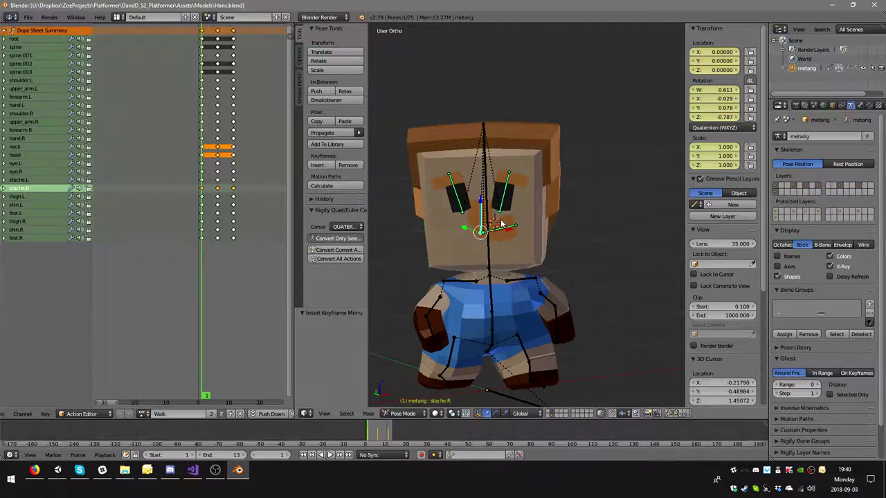
Clear stache.R's rotation and keyframe it at frame 1
key(alt+r)
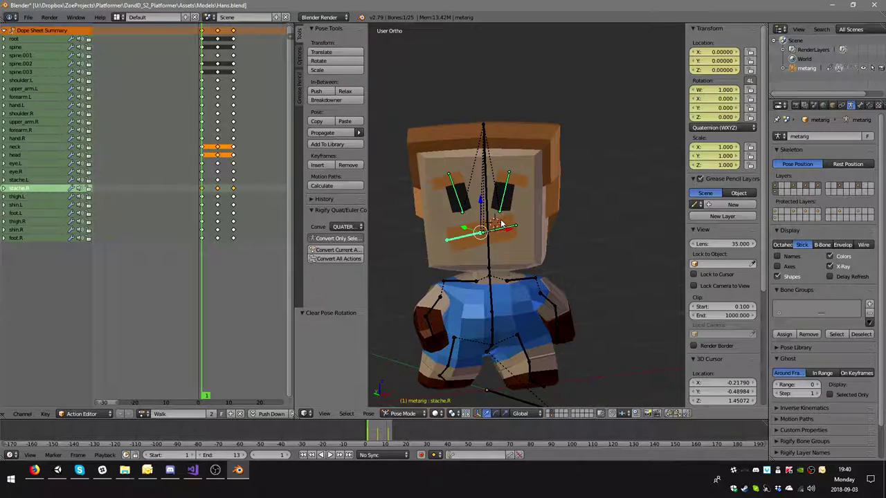
right_click(506, 229)
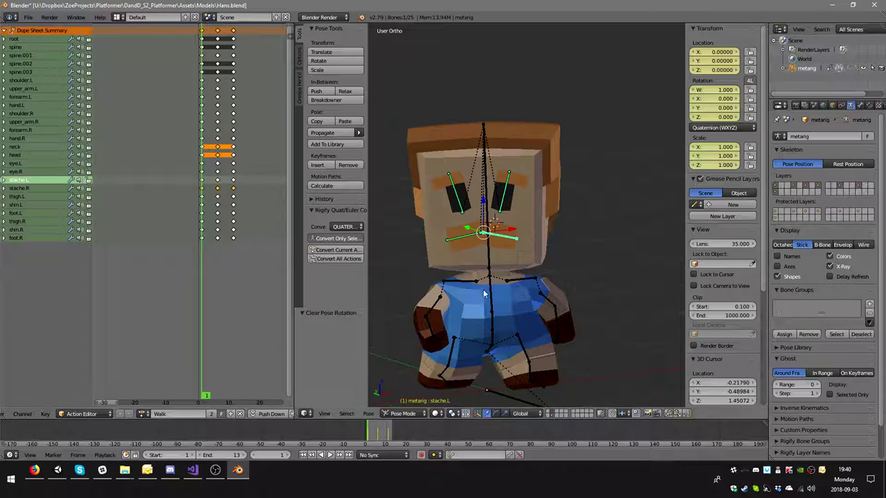
click(465, 238)
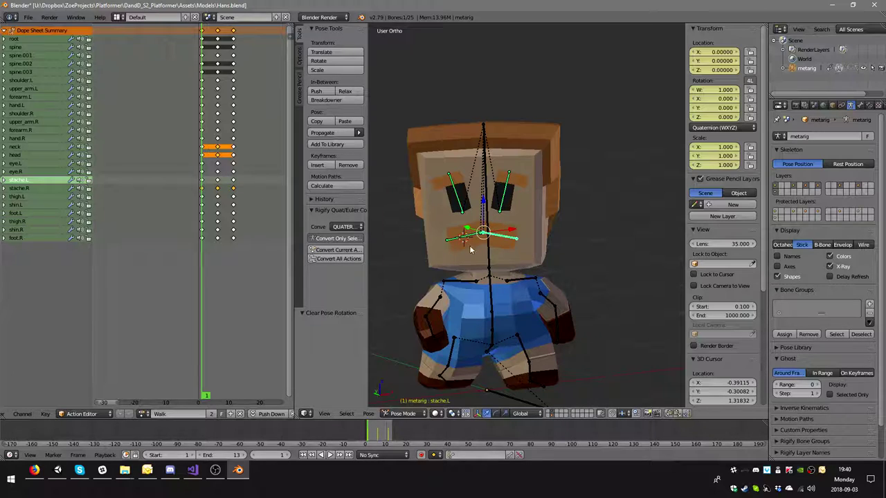
right_click(463, 236)
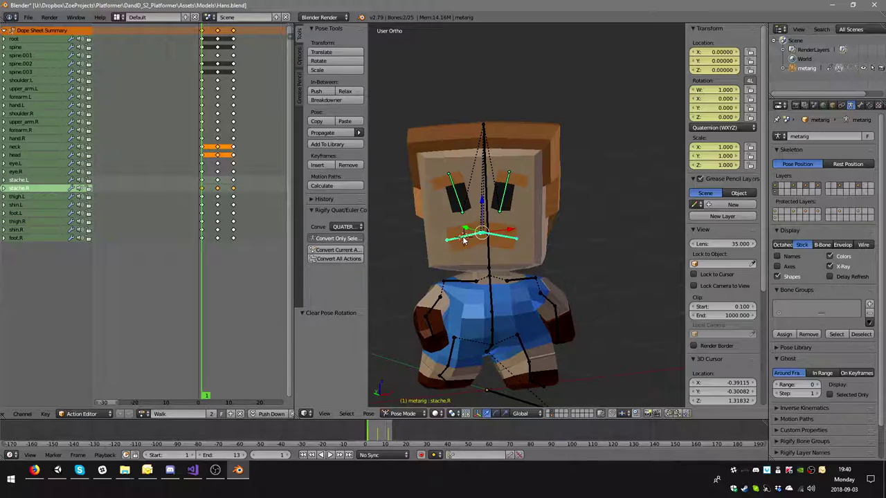
key(i)
click(563, 291)
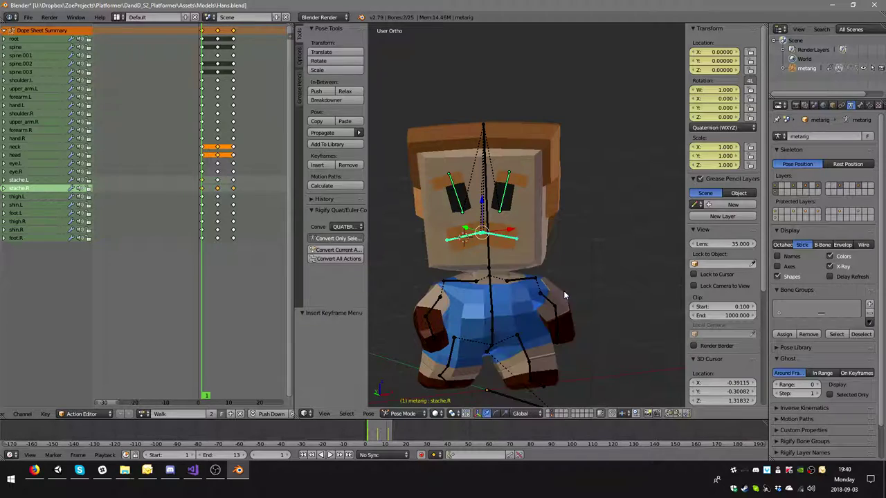
At frame 6, clear stache.R's rotation and insert a LocRotScale keyframe
click(218, 196)
middle_drag(377, 235, 387, 221)
key(alt+r)
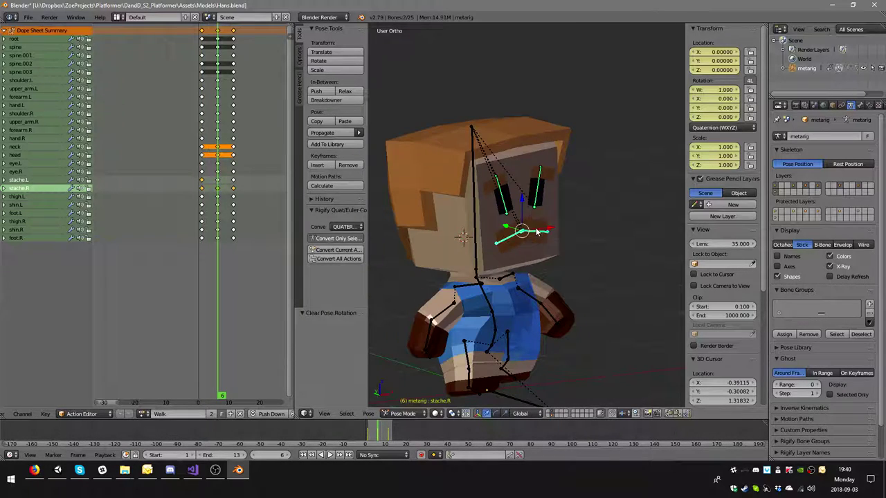
key(i)
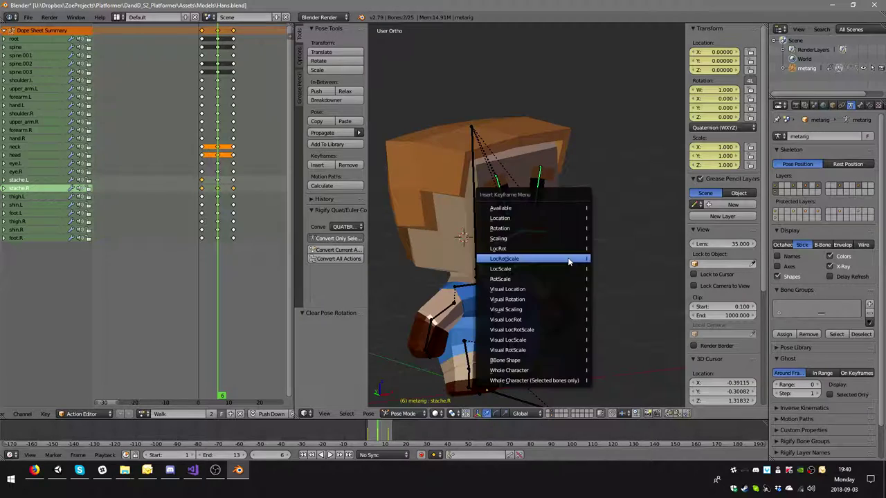
click(567, 257)
At frame 11, clear and keyframe stache.R's rotation, then select both stache bones
click(236, 193)
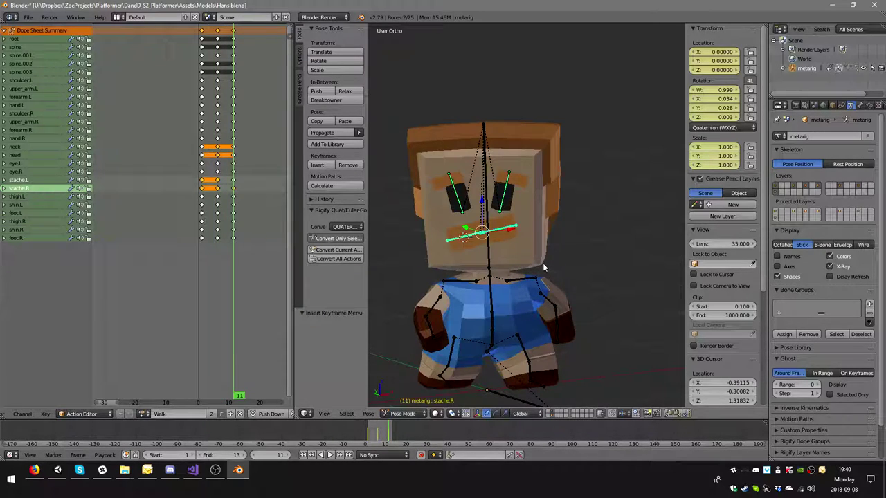
key(alt+r)
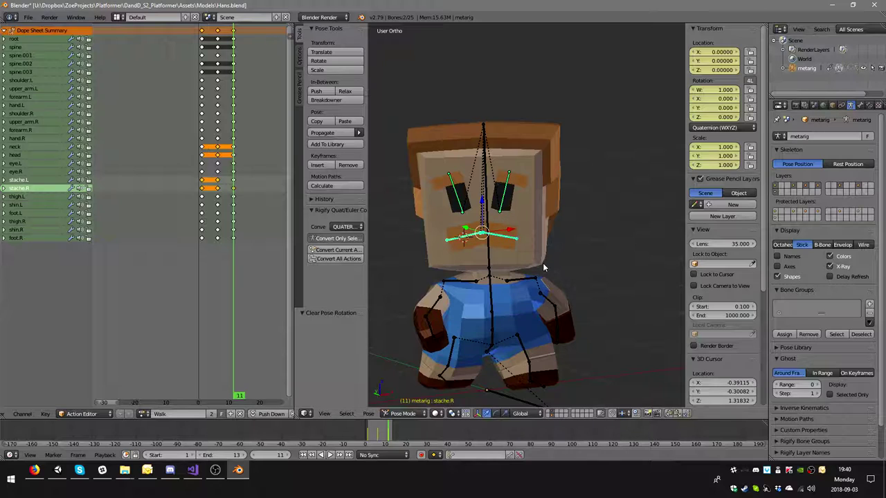
key(i)
click(543, 262)
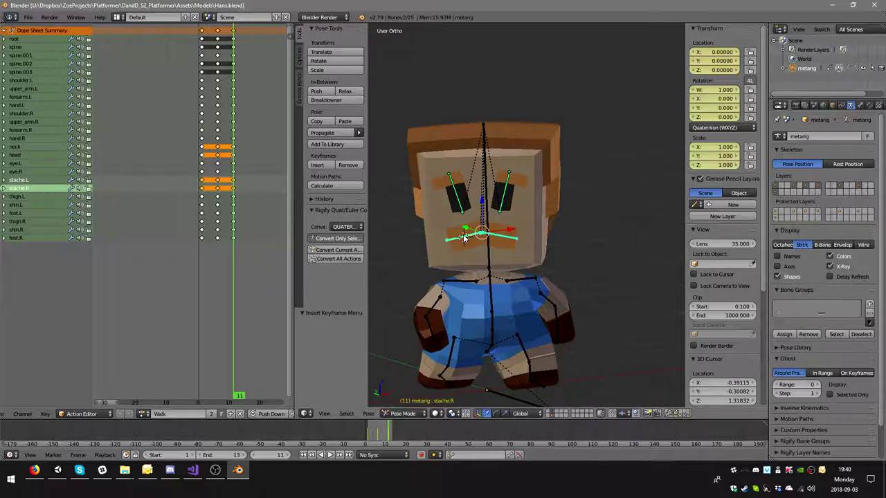
right_click(463, 239)
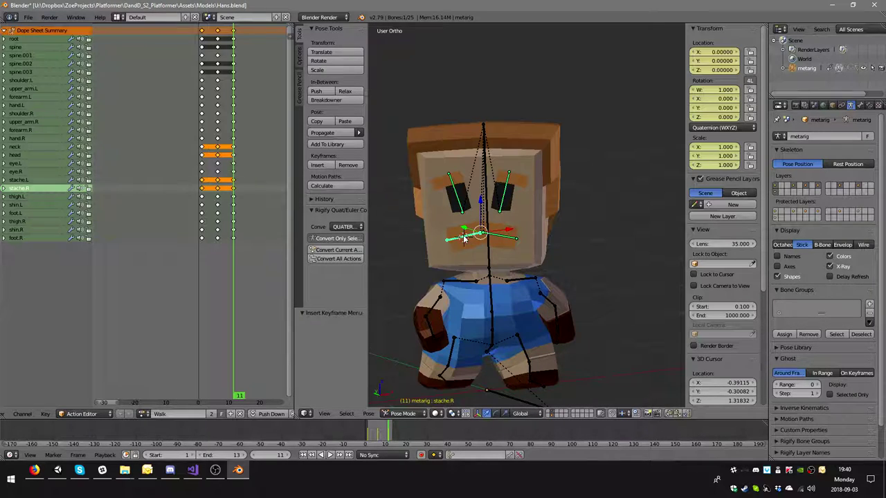
shift+right_click(510, 242)
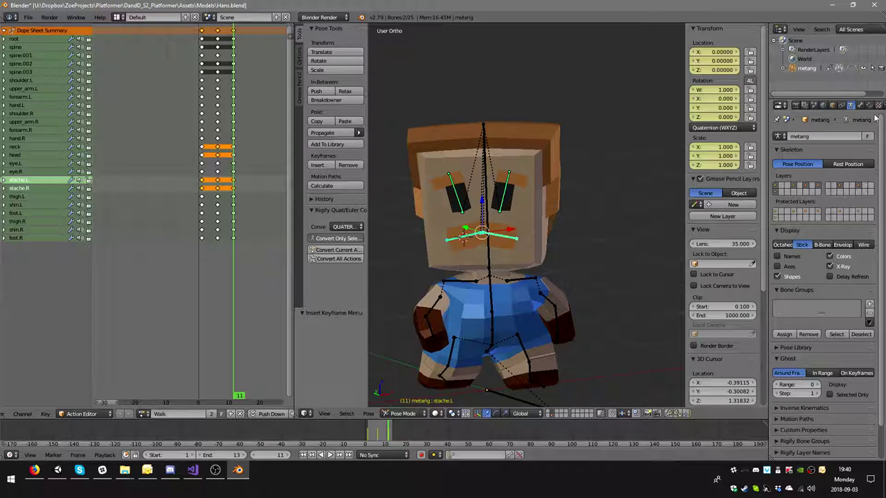
Delete stache.L's Limit Rotation constraint, save Hans.blend, and view the Unity Walk preview from the side
click(869, 105)
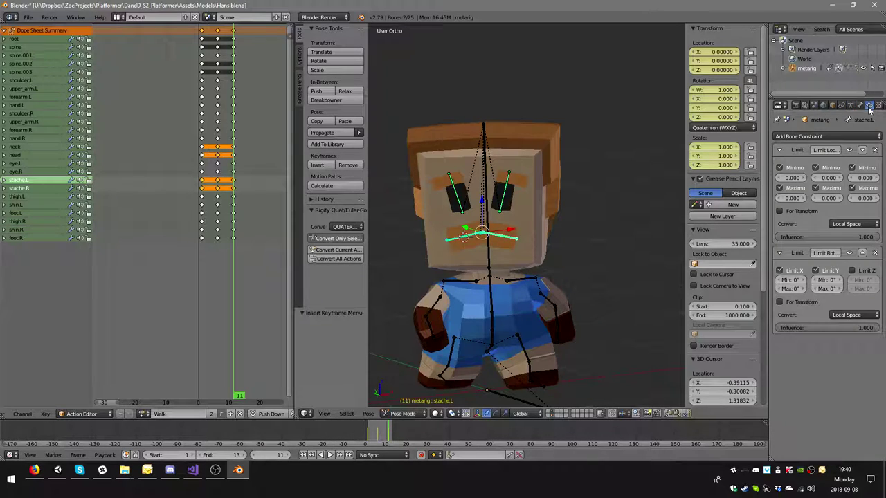
click(875, 254)
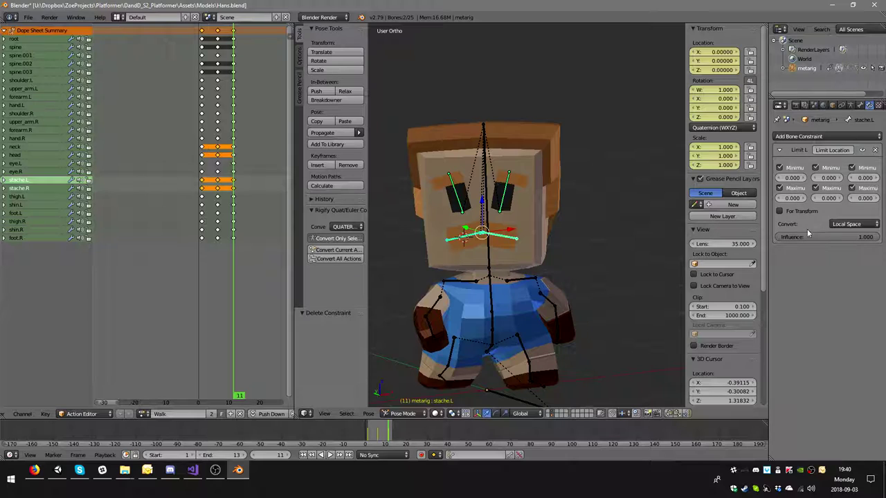
key(ctrl+s)
click(569, 254)
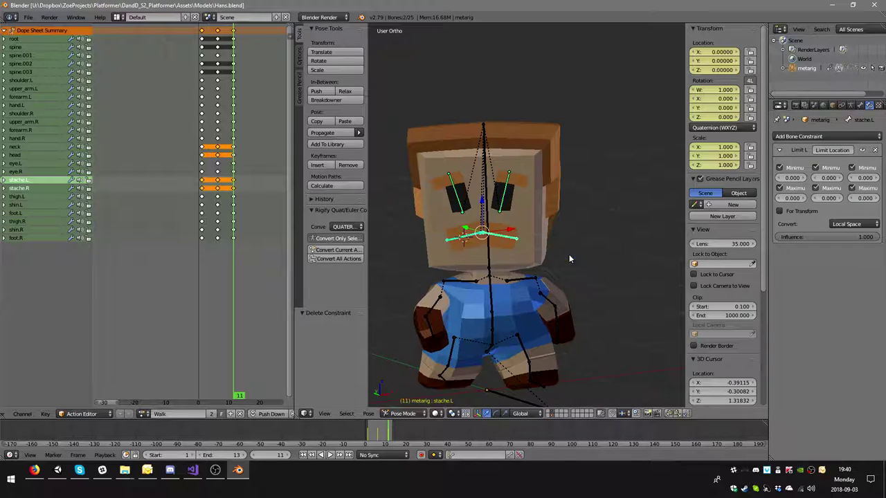
click(102, 470)
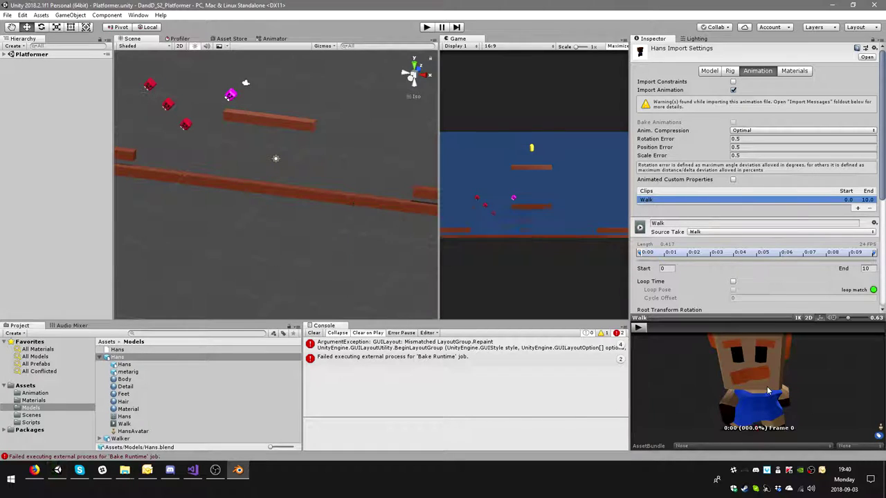
drag(767, 386, 734, 362)
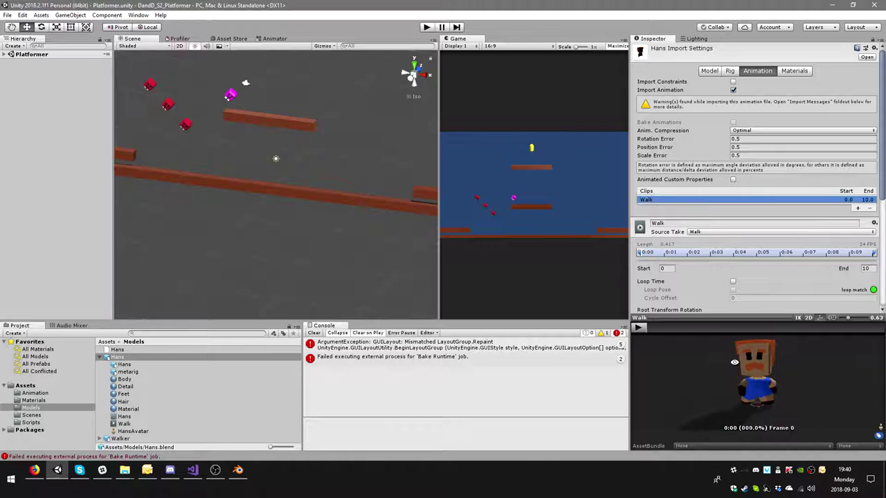
Back in Blender, rotate stache.R by 17.1° and stache.L by -19.7°
click(237, 470)
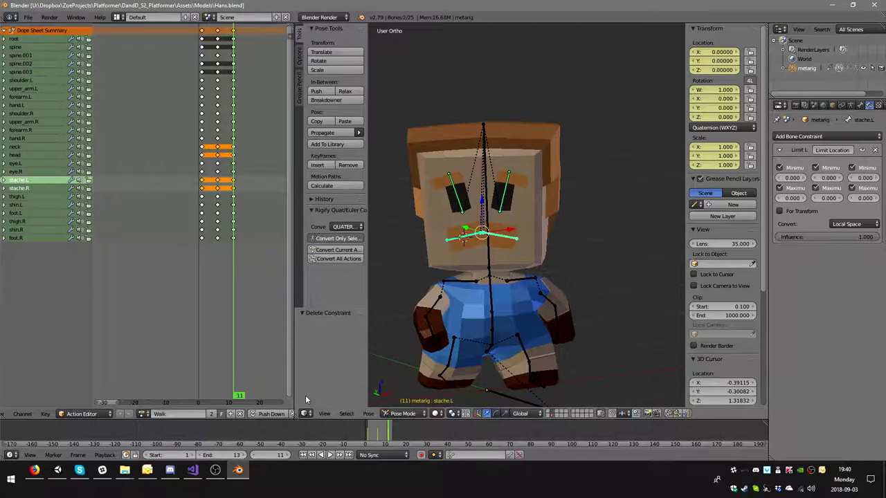
key(alt+a)
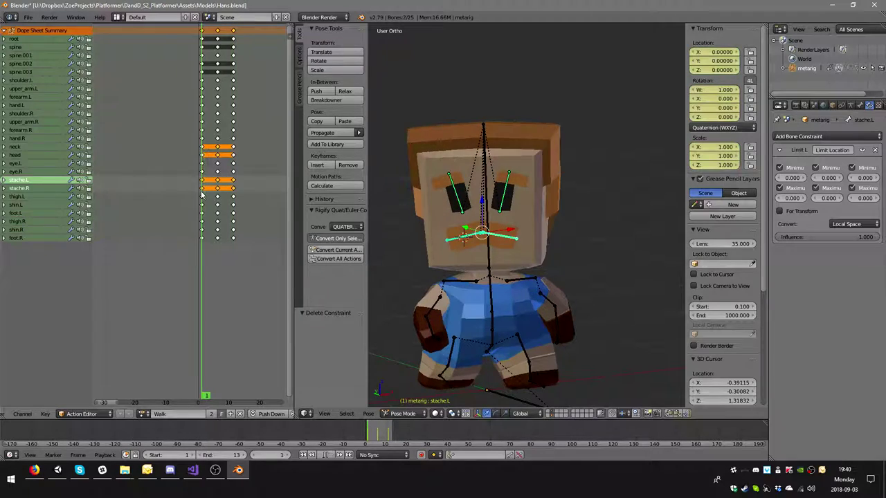
right_click(466, 241)
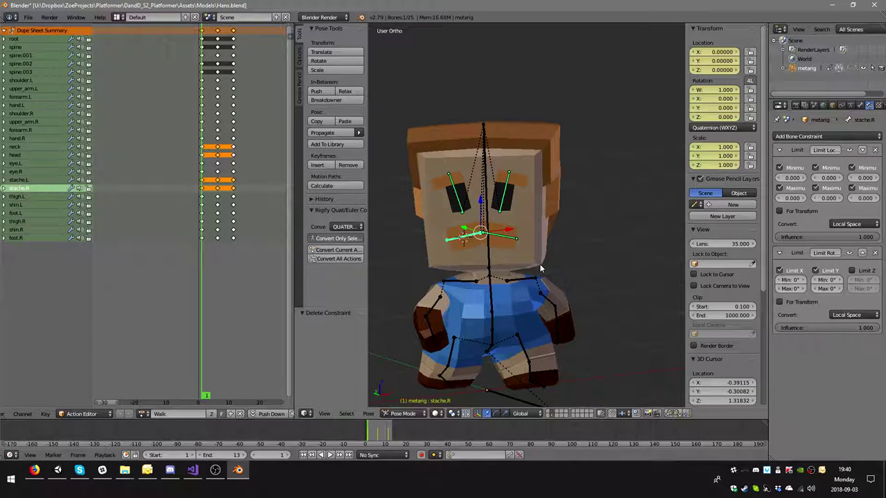
key(r)
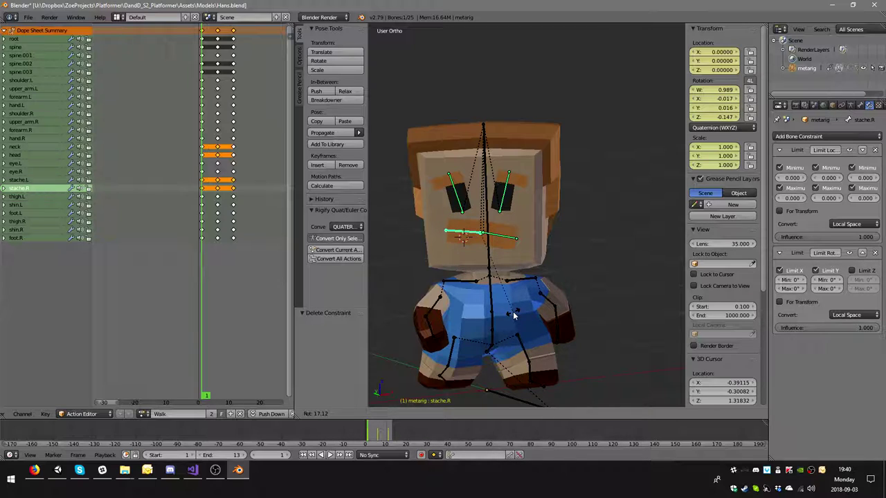
click(513, 315)
right_click(526, 247)
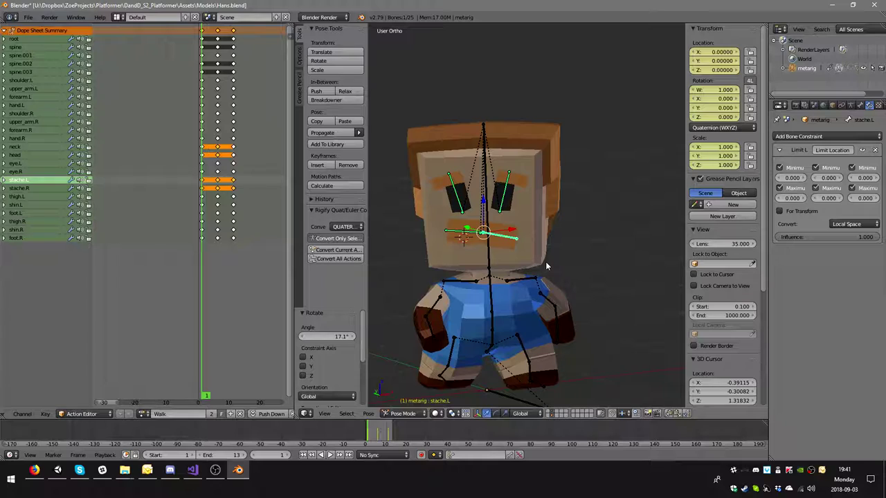
key(r)
click(549, 243)
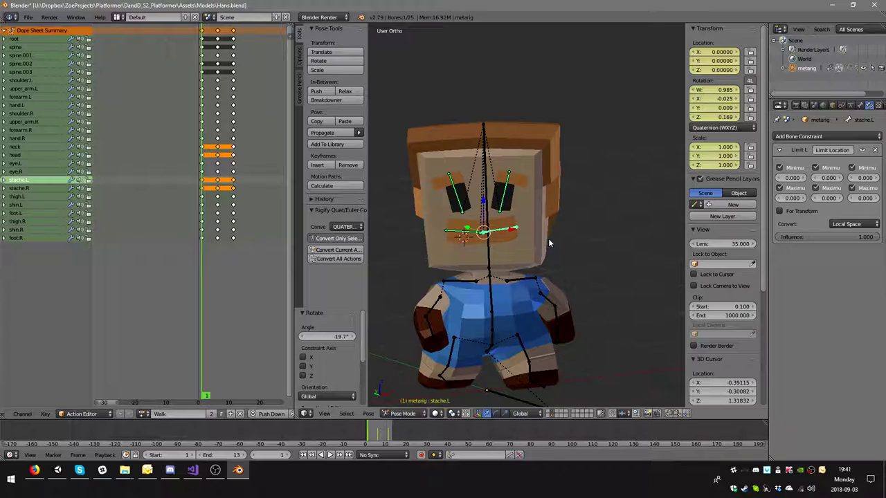
Keyframe the tilted moustache pose at frame 1, then paste and keyframe it at frame 6
right_click(465, 235)
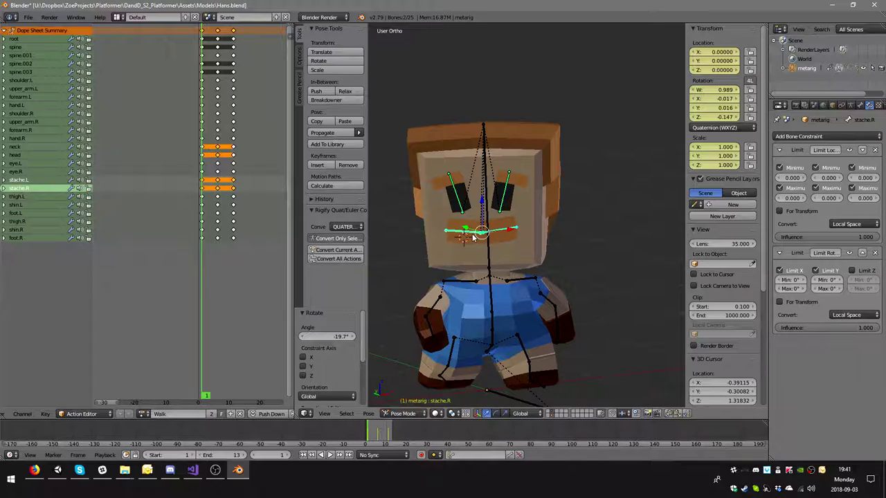
key(i)
click(472, 235)
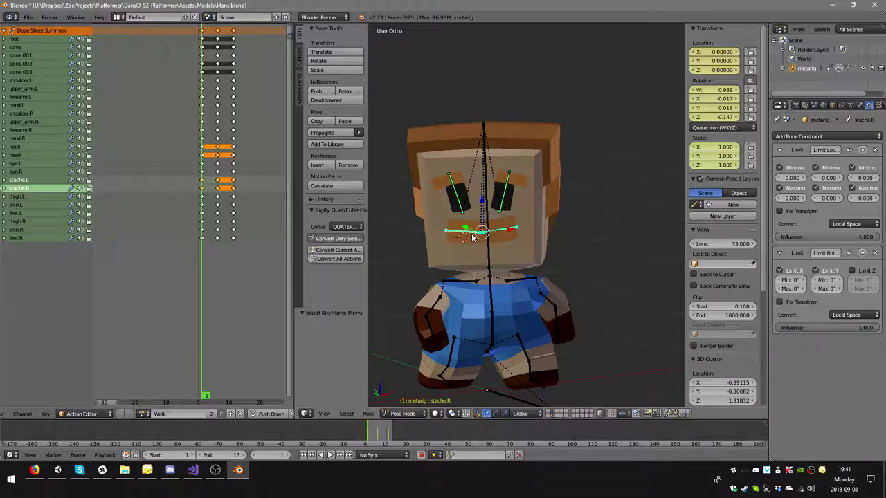
key(ctrl+c)
key(Up)
key(ctrl+v)
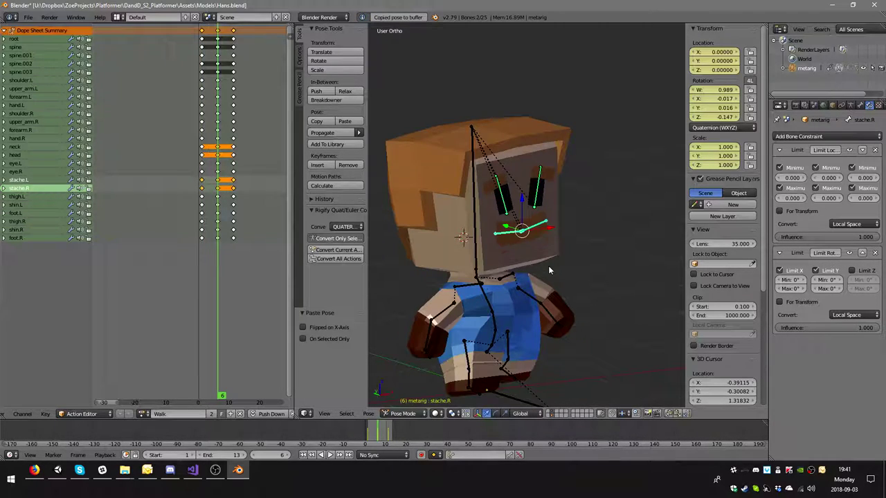
key(i)
click(543, 266)
Paste the moustache pose at frame 11, keyframe LocRotScale, and save over Hans.blend
key(Up)
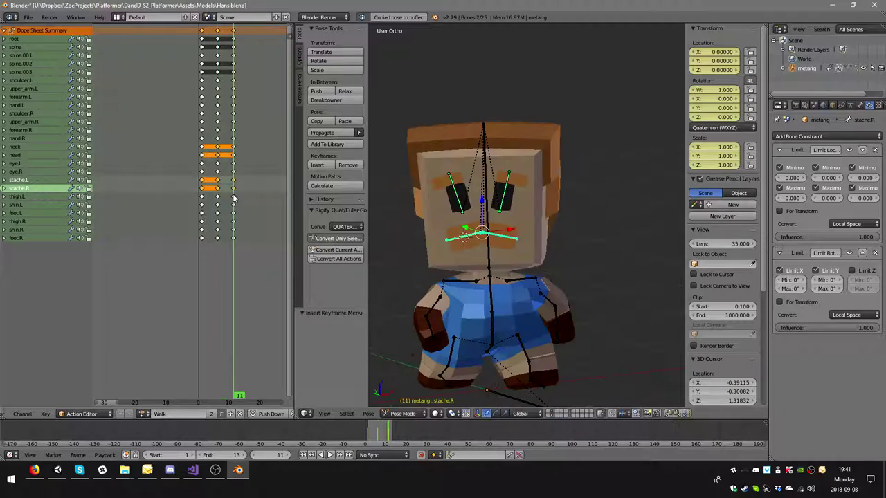
key(ctrl+v)
key(i)
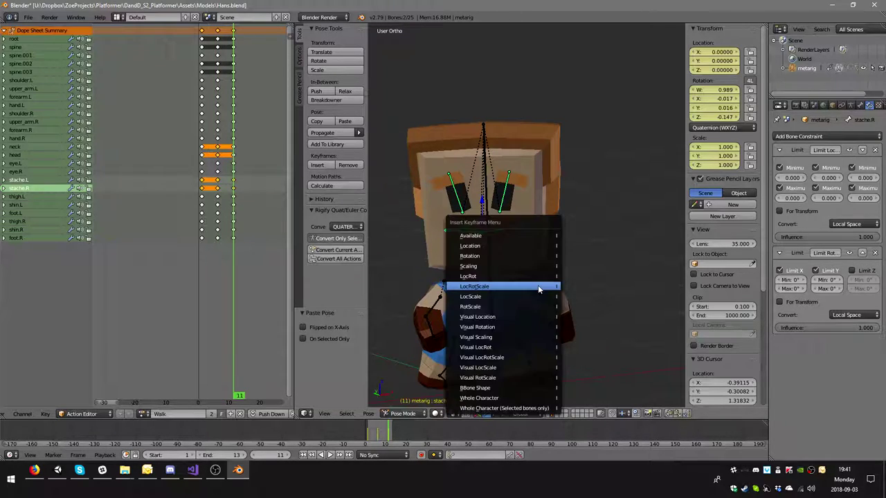
click(525, 287)
key(alt+i)
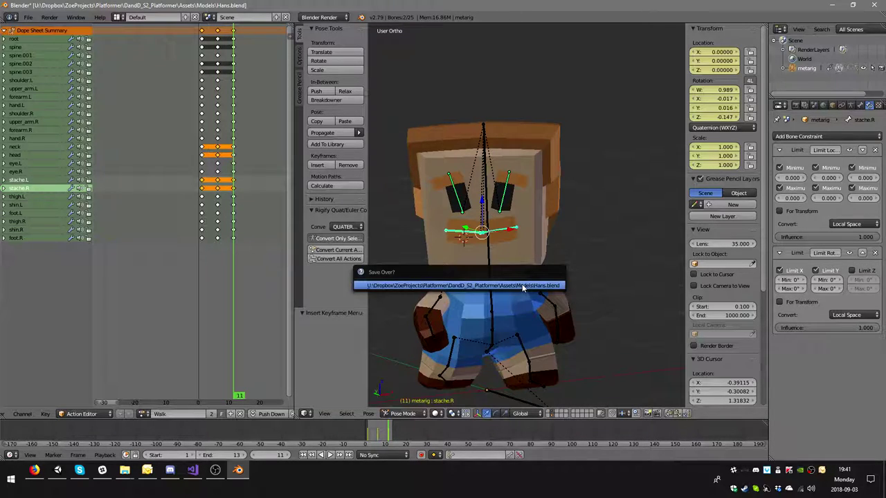
In Unity, turn the reimported Walk preview to face front, then go back to Blender
click(60, 470)
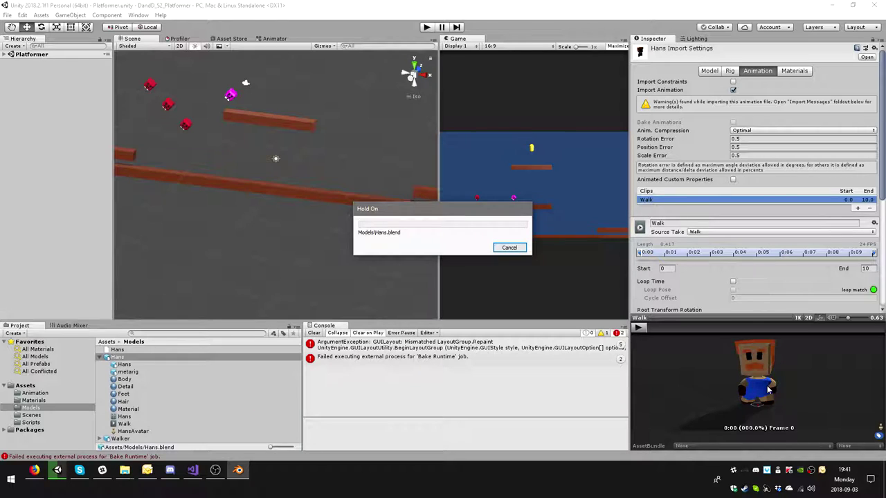
drag(755, 393, 750, 373)
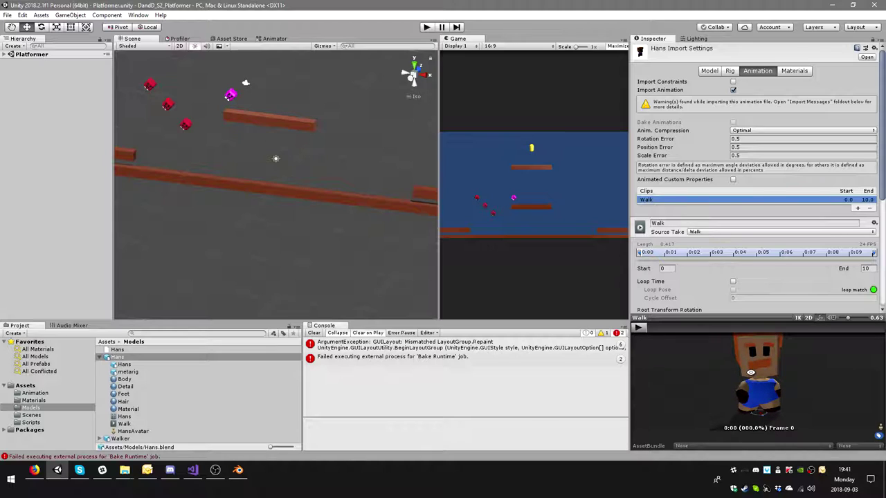
click(237, 470)
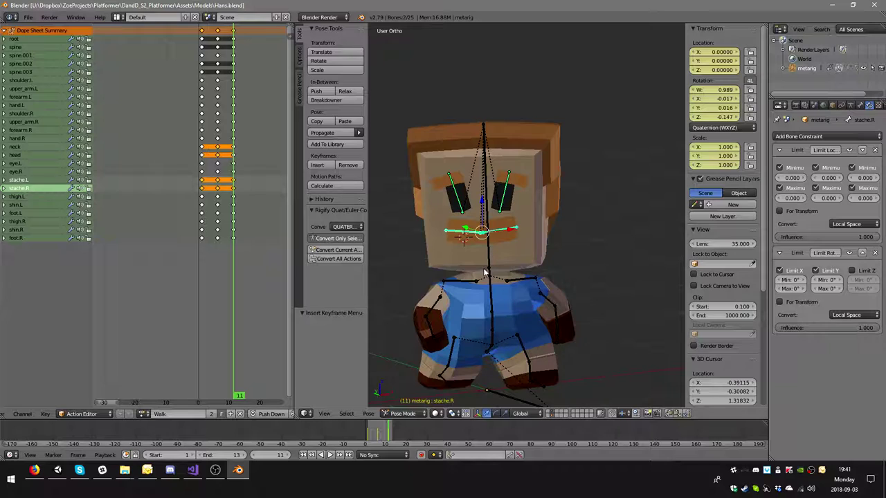
Orbit around the character to inspect the pose, then play Walk from frame 1
middle_drag(537, 305, 520, 299)
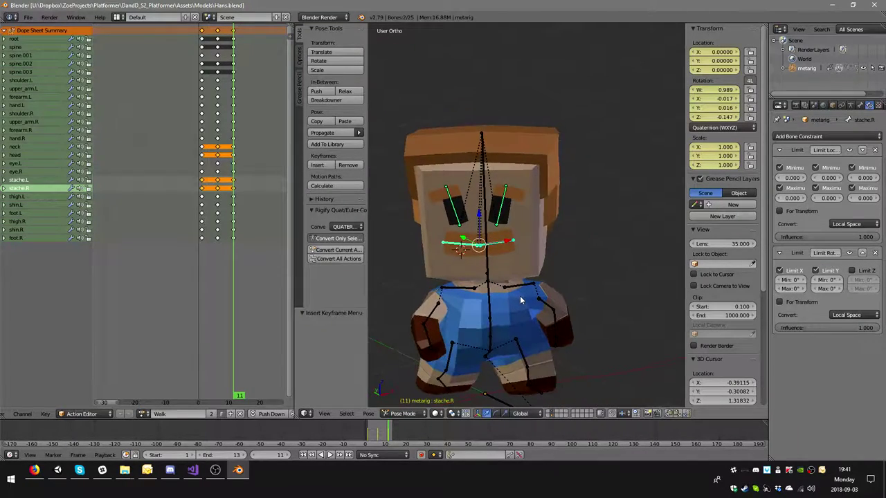
scroll(520, 299, down, 3)
scroll(516, 299, up, 2)
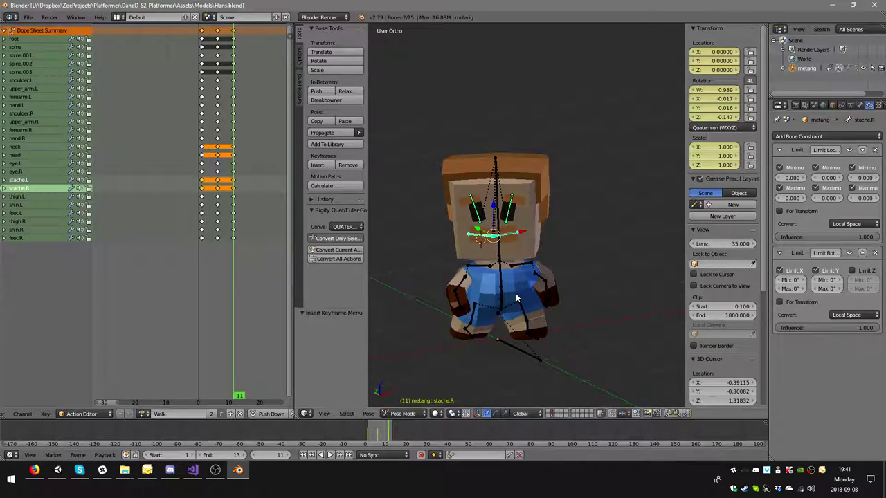
middle_drag(484, 302, 424, 289)
key(shift+Left)
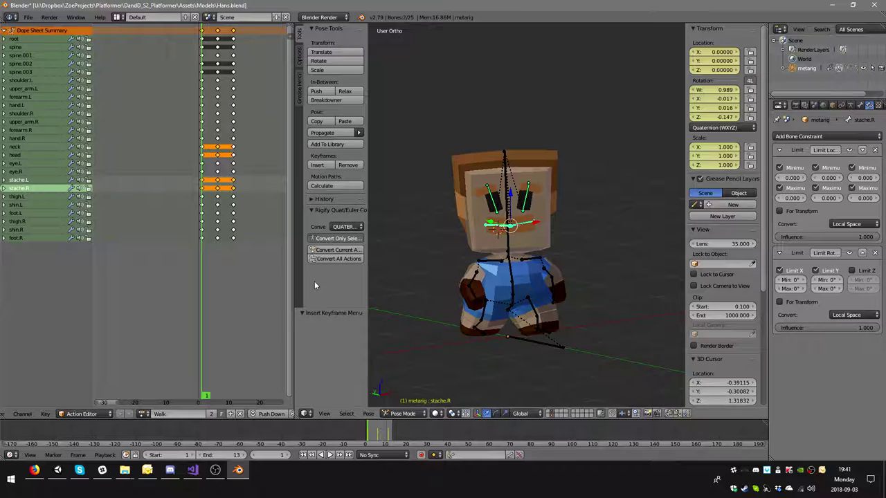
key(alt+a)
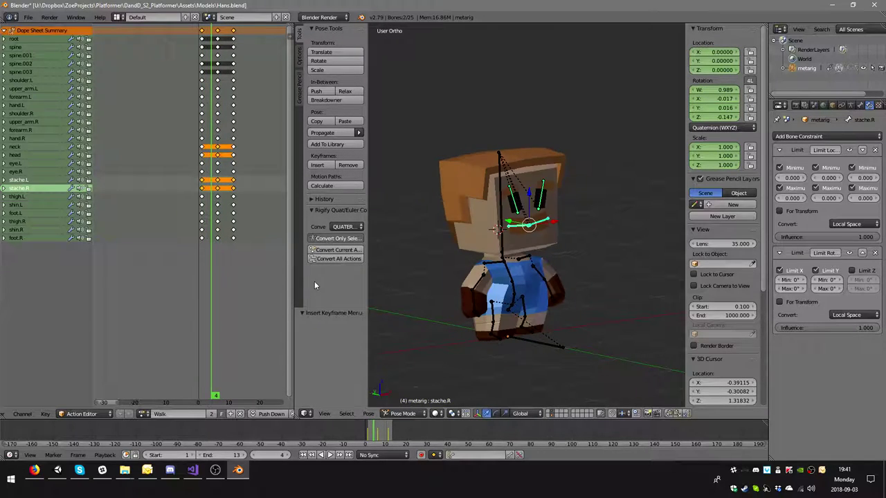
Drag the middle Walk keyframe column slightly later and move the last column to about frame 13
click(218, 31)
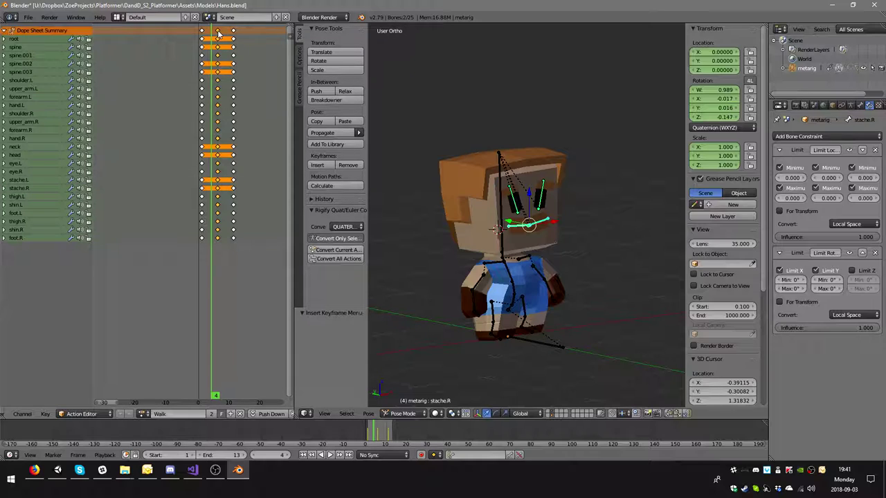
drag(218, 31, 221, 31)
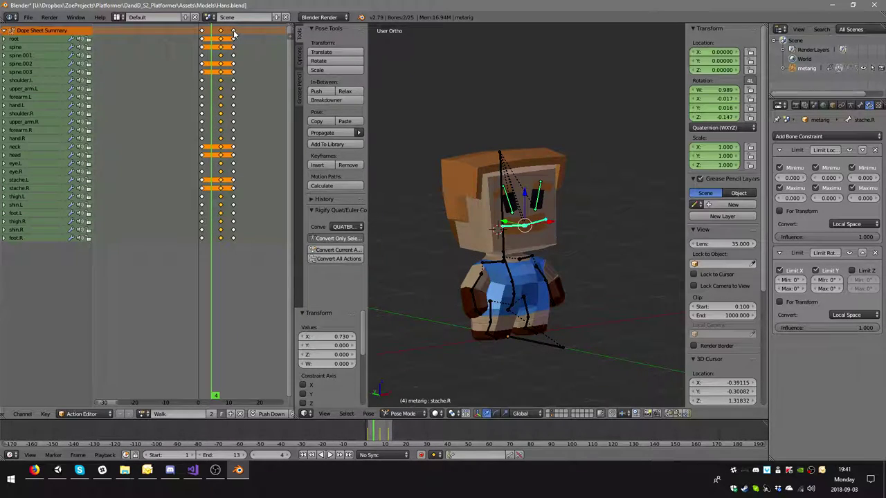
click(234, 32)
key(g)
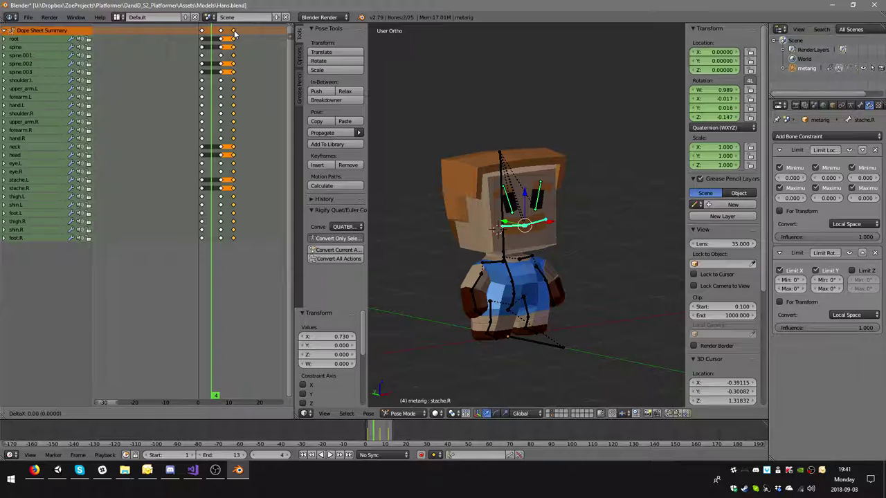
click(240, 33)
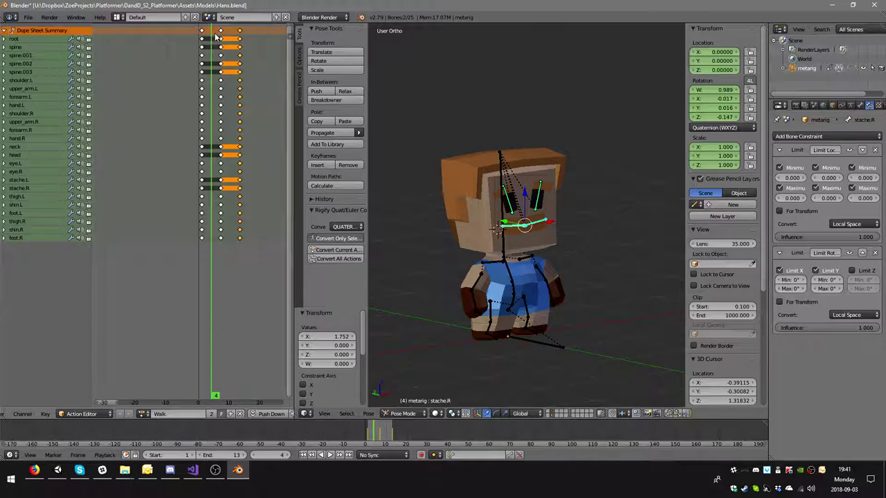
middle_drag(472, 211, 583, 274)
scroll(583, 279, up, 3)
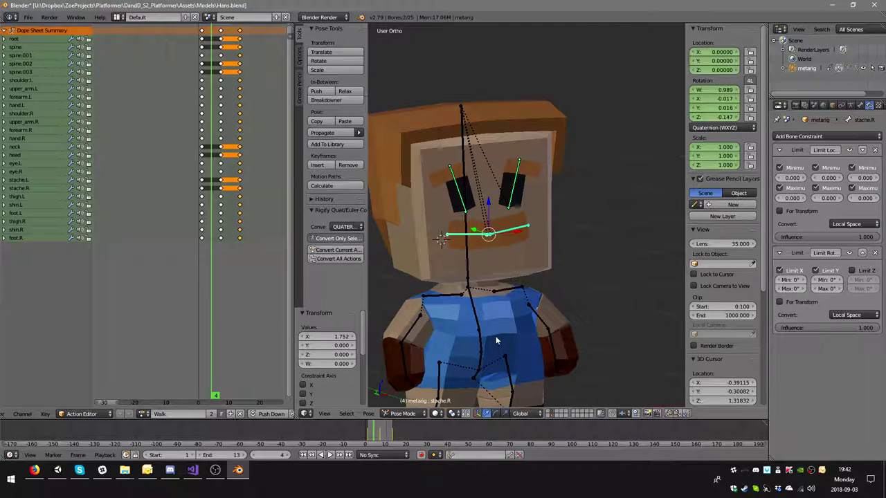
middle_drag(502, 324, 509, 307)
Raise the spine bone along Z at frame 4, checking it in front and left side views
right_click(505, 311)
key(g)
key(z)
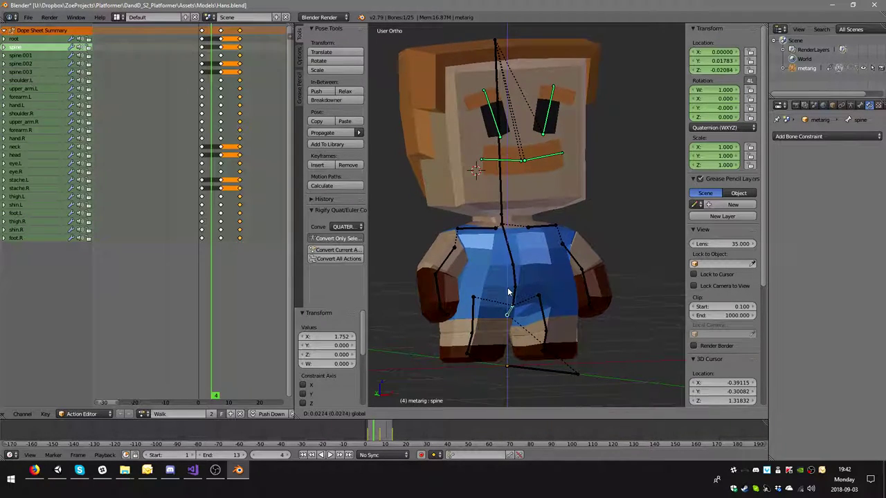
click(508, 291)
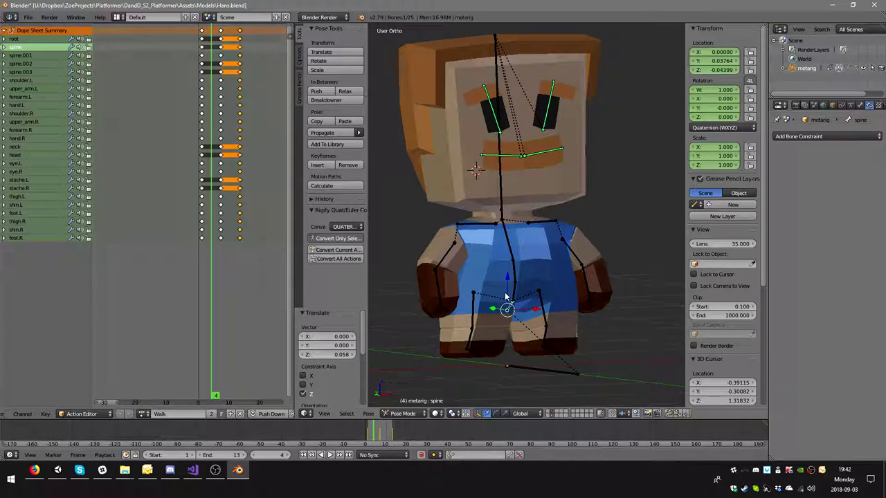
middle_drag(507, 303, 564, 301)
key(KP_1)
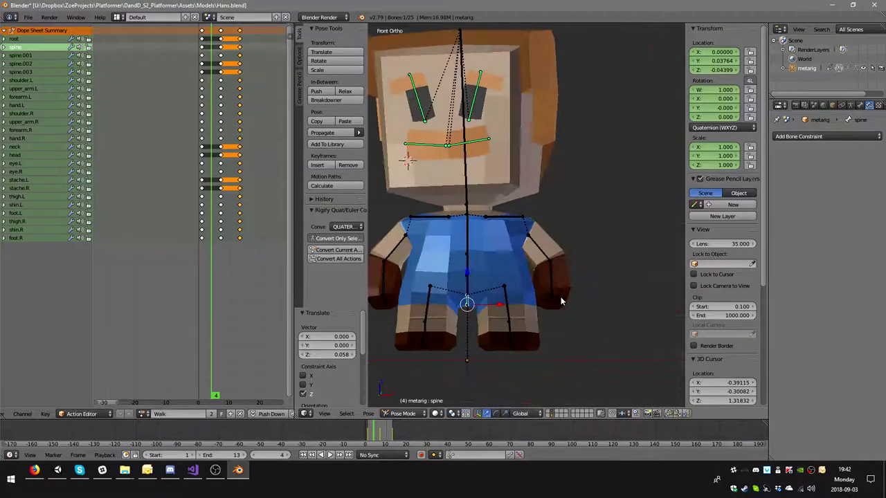
key(KP_3)
key(KP_1)
key(ctrl+KP_3)
middle_drag(624, 343, 518, 319)
Rotate thigh.R by 11.1° and rotate thigh.L in two passes
right_click(594, 316)
key(r)
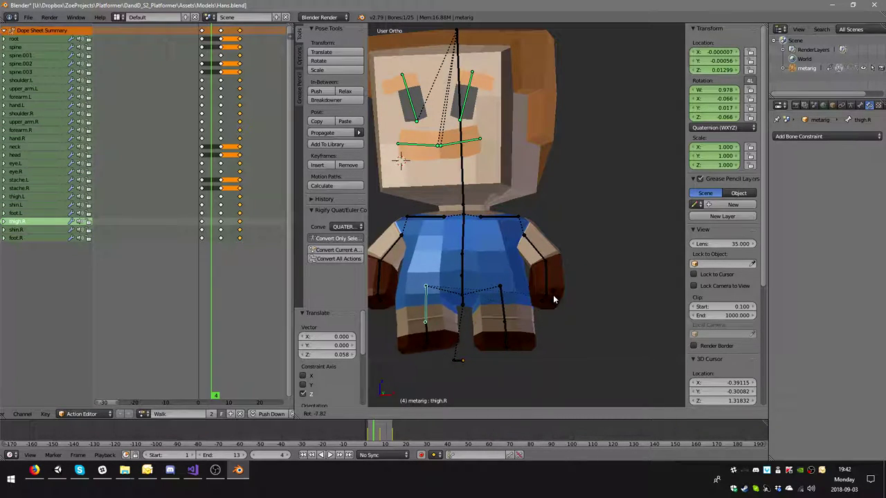
click(494, 318)
right_click(497, 317)
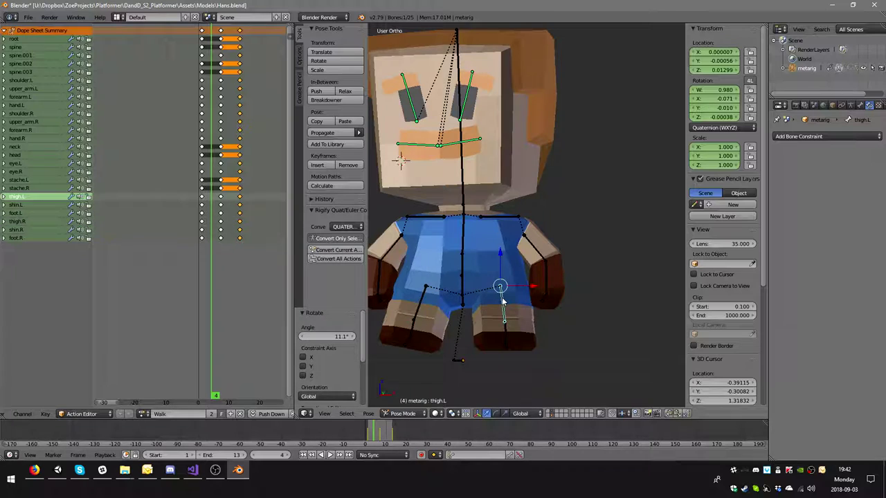
key(r)
click(516, 304)
middle_drag(517, 304, 591, 334)
key(r)
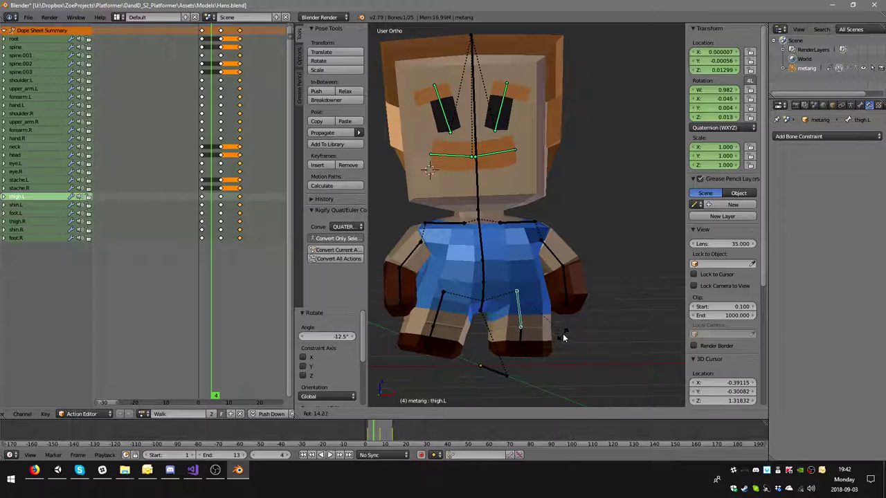
click(561, 334)
middle_drag(562, 333, 488, 307)
key(ctrl+shift+m)
Keyframe the spine bone's new pose and return to the front view
right_click(477, 305)
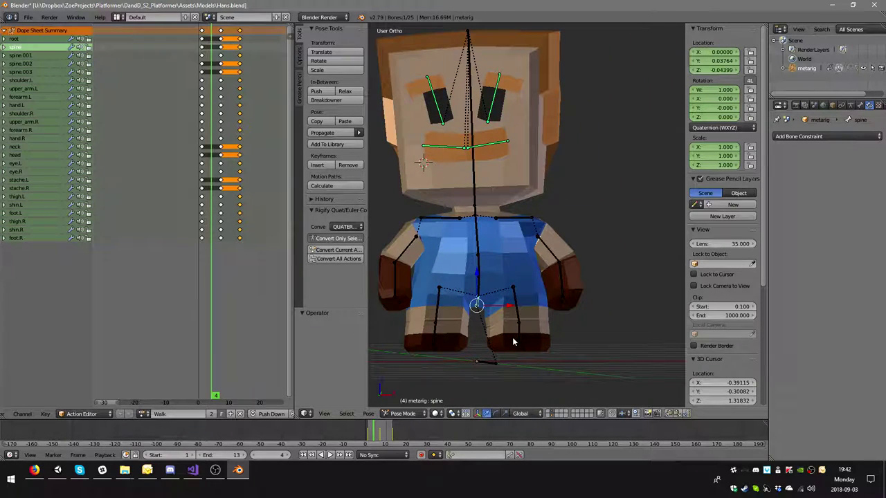
key(i)
click(495, 329)
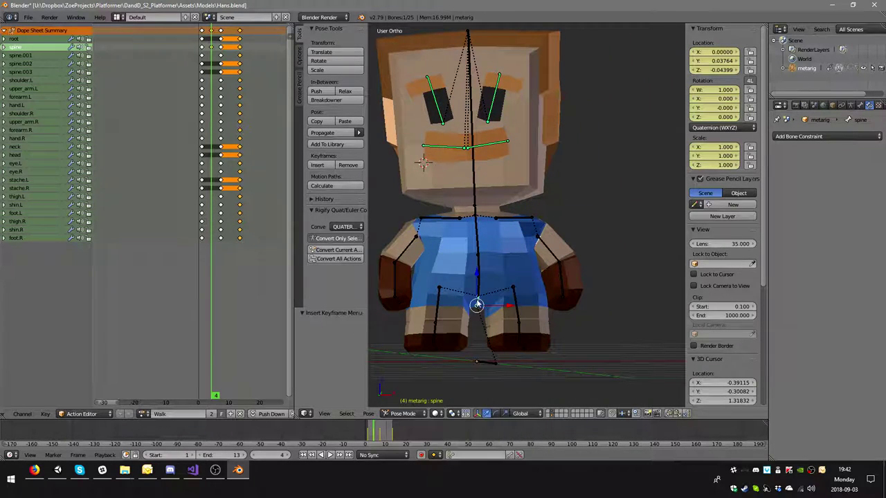
middle_drag(476, 305, 504, 313)
key(KP_1)
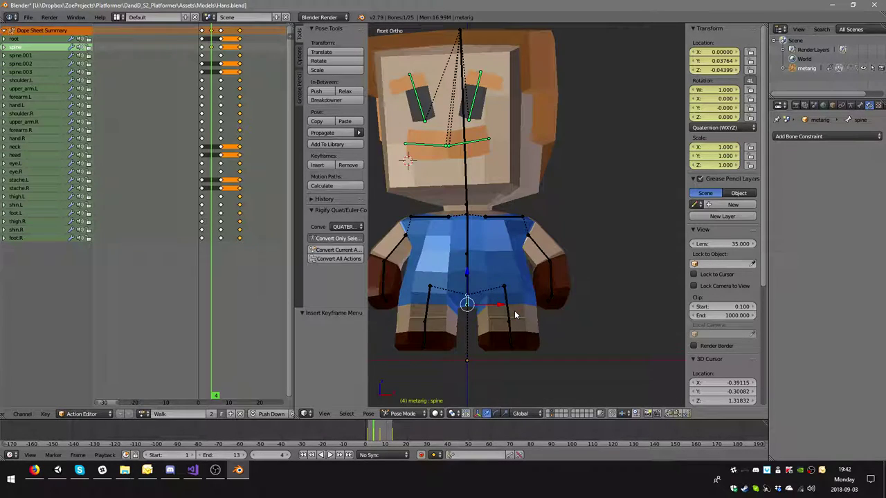
scroll(503, 312, down, 3)
Play the Walk clip from the front, then jump to frame 13 and replay it from the left side
click(330, 455)
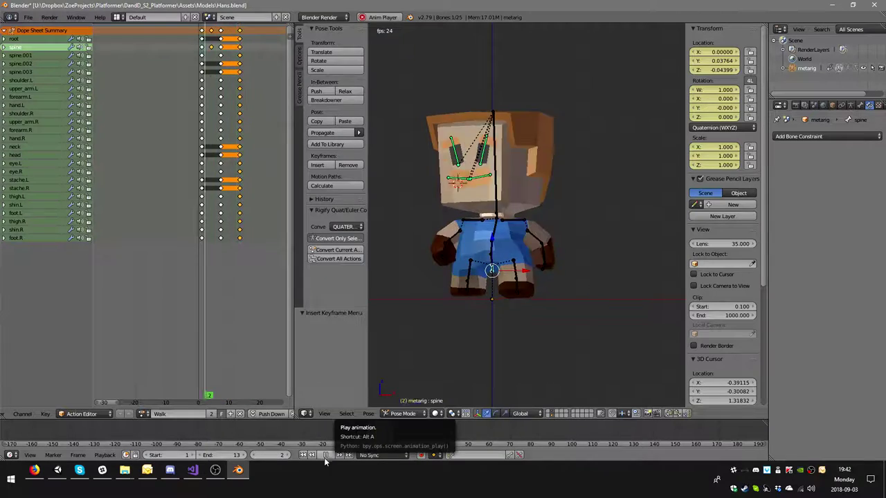
click(325, 455)
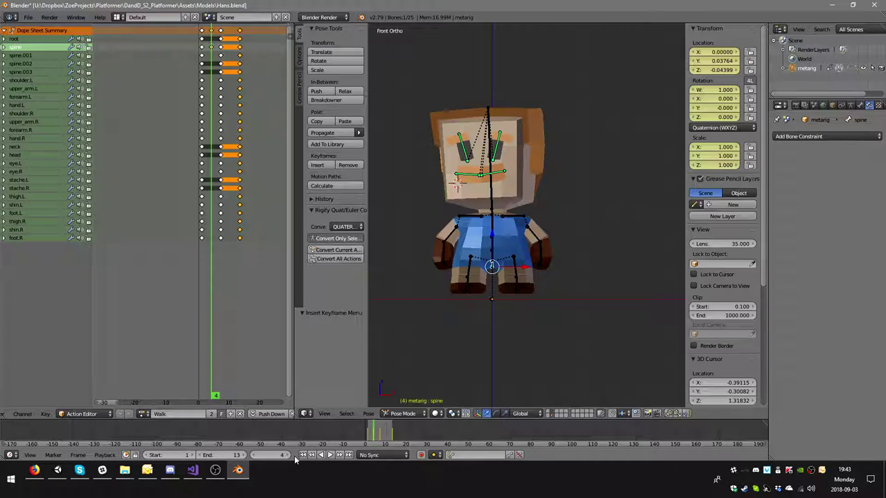
click(241, 216)
middle_drag(400, 350, 500, 272)
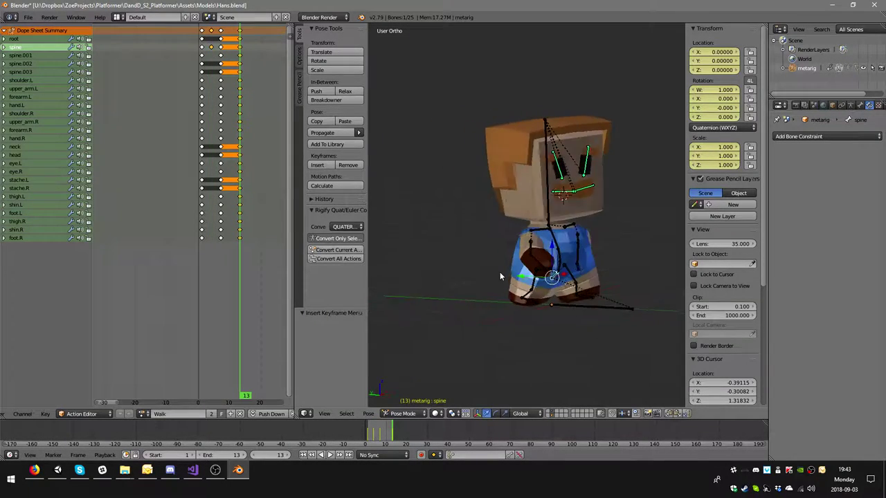
key(KP_1)
key(ctrl+KP_3)
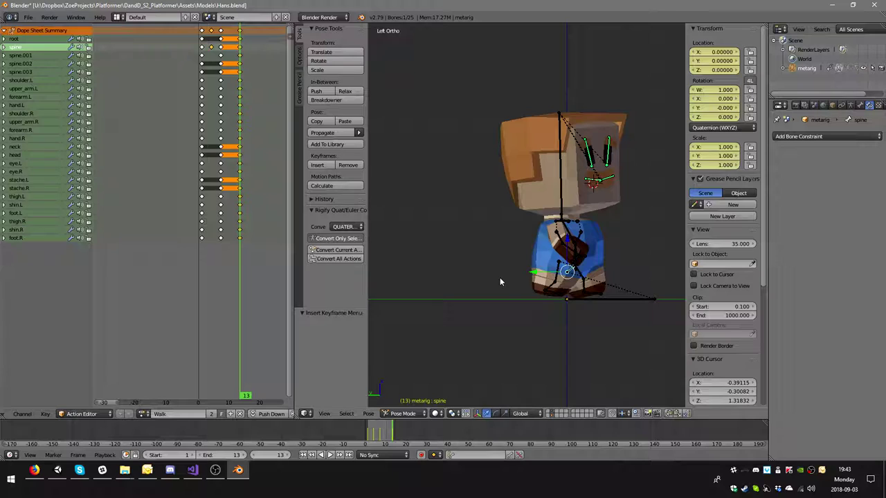
scroll(512, 293, up, 4)
scroll(512, 291, up, 1)
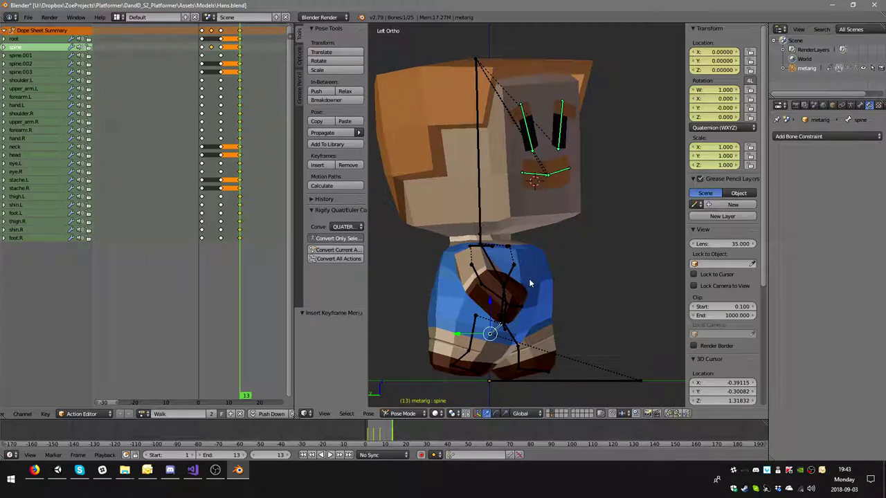
click(330, 455)
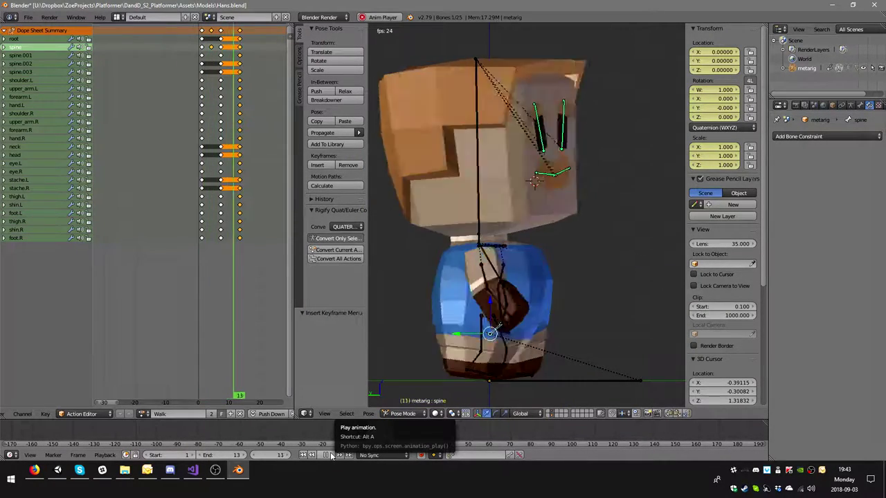
click(330, 452)
Duplicate the frame-4 spine keyframe to frame 10 in the Dope Sheet
click(212, 49)
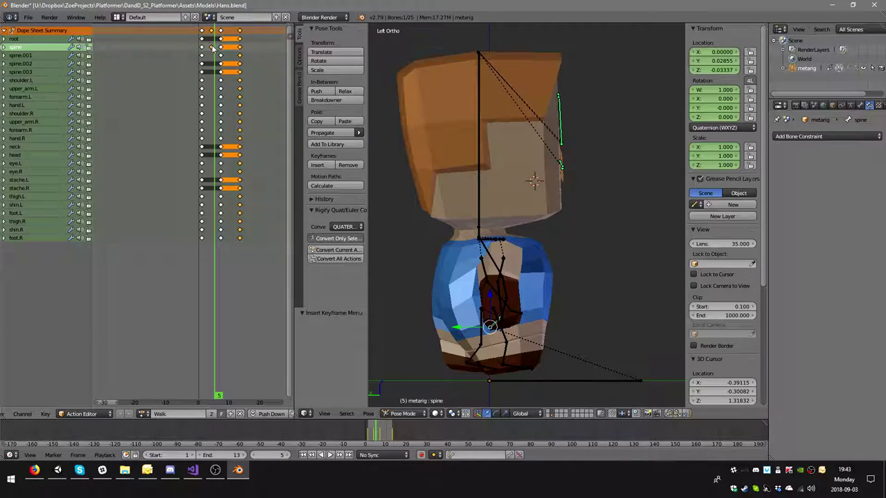
right_click(212, 50)
key(shift+d)
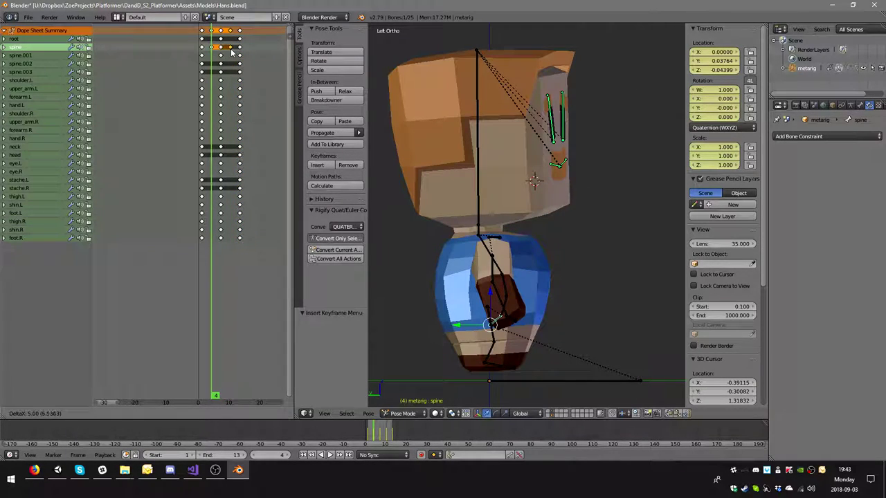
click(232, 50)
click(233, 49)
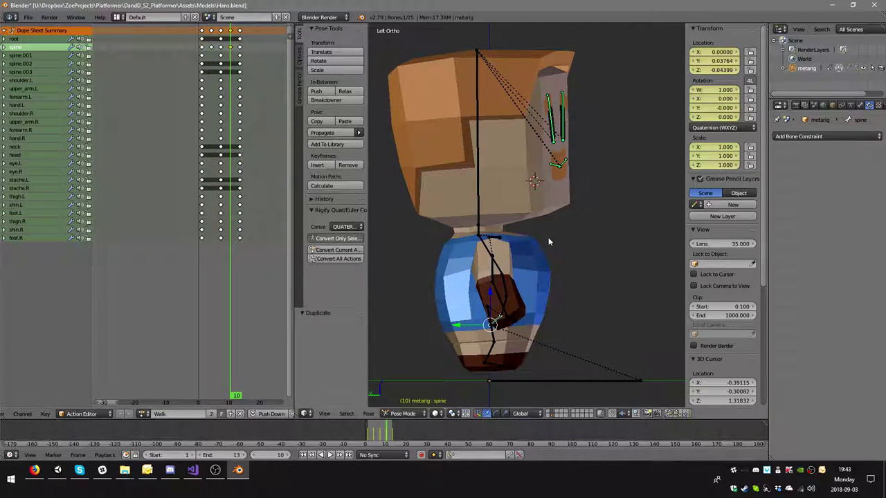
Paste the spine pose X-flipped at frame 10 and keyframe its location, rotation and scale
middle_drag(556, 236, 483, 255)
key(ctrl+c)
key(ctrl+v)
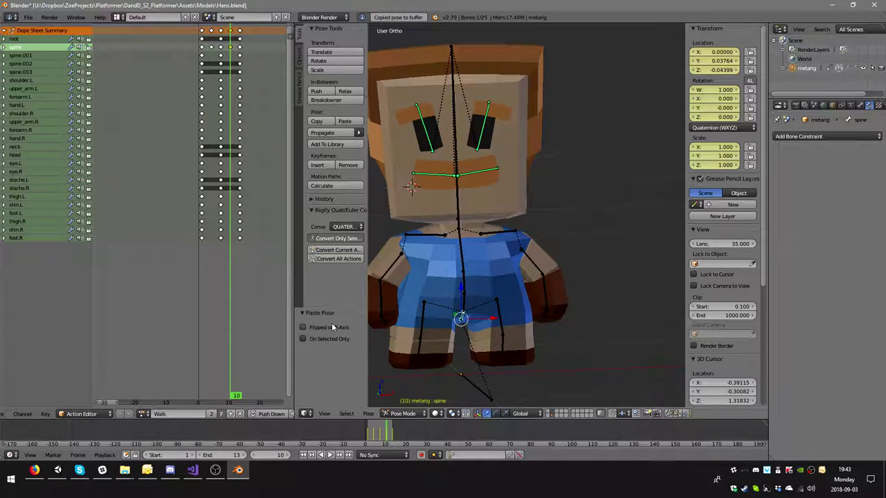
key(i)
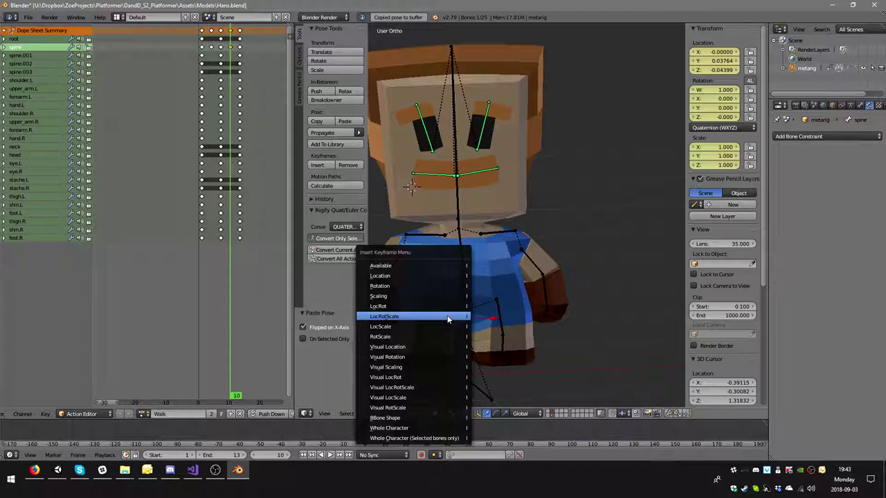
click(430, 318)
scroll(430, 319, down, 2)
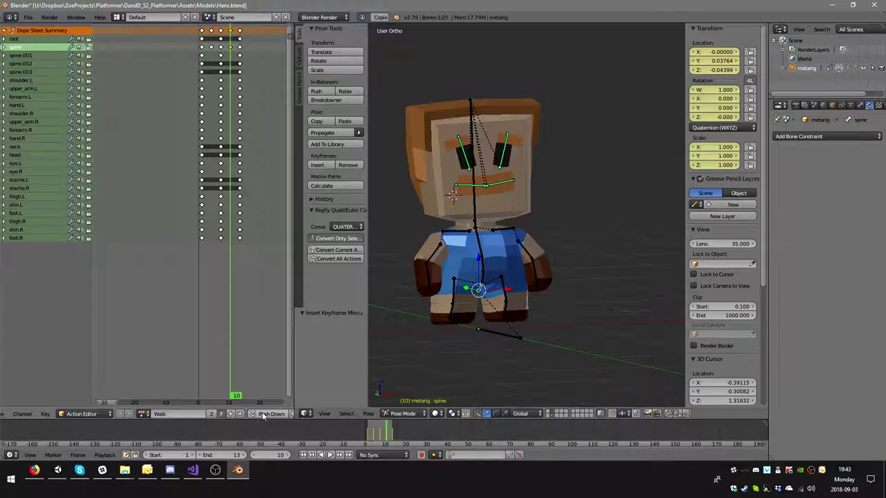
Play the Walk clip while orbiting, stop it in Left Ortho, and go back to frame 1
click(330, 455)
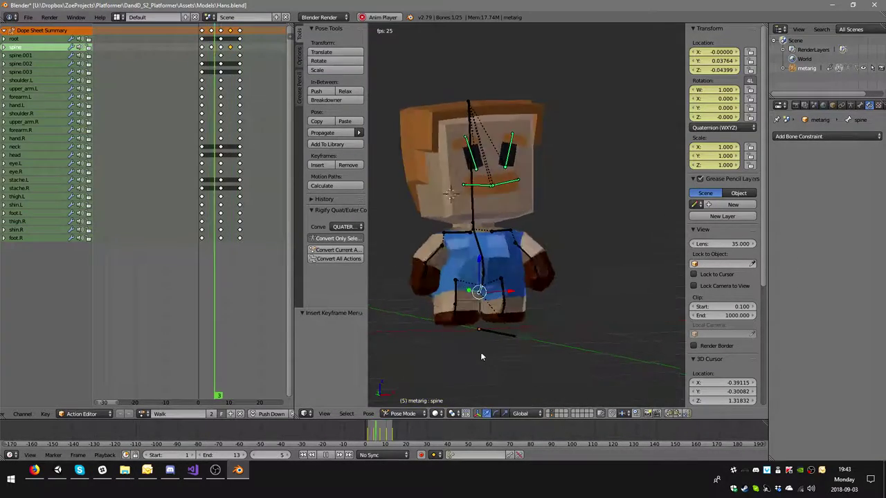
middle_drag(481, 351, 465, 351)
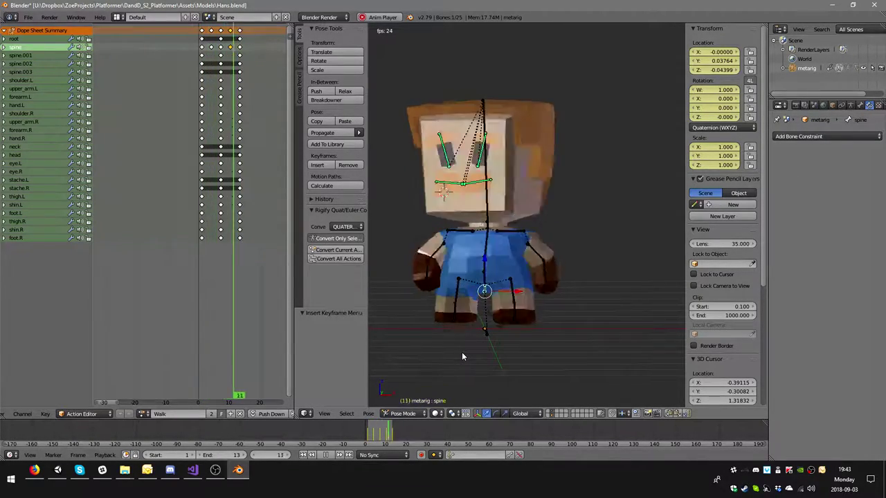
middle_drag(462, 356, 459, 385)
key(ctrl+KP_3)
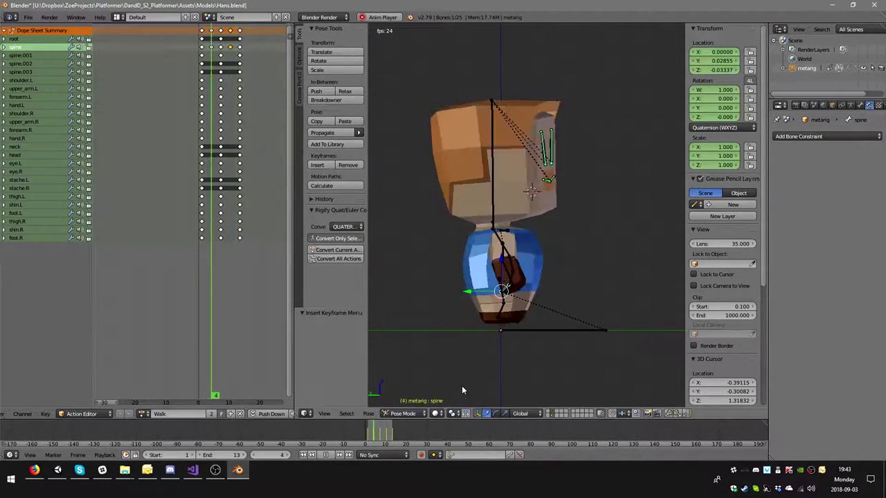
click(324, 454)
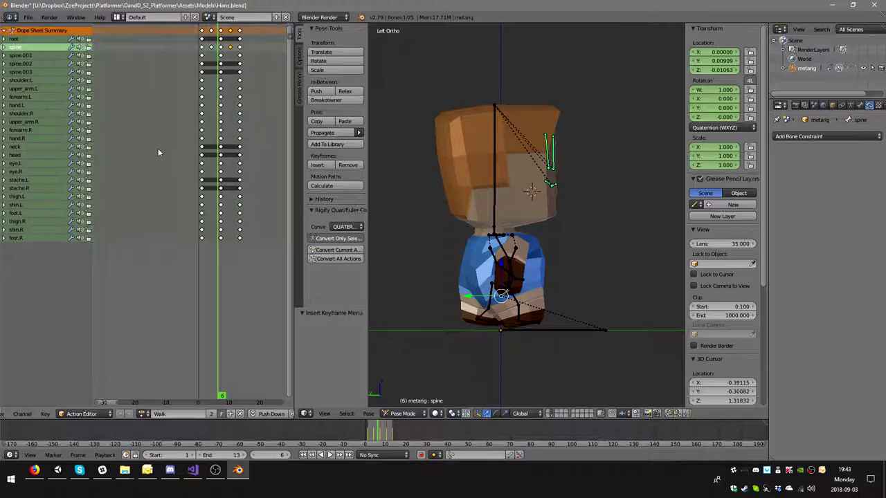
click(203, 183)
scroll(540, 340, up, 1)
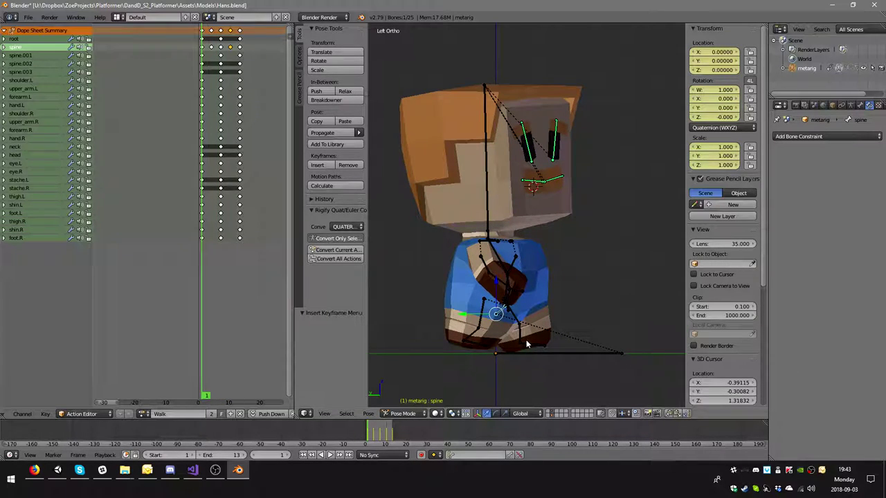
key(Right)
key(Right)
key(Right)
key(Right)
key(Right)
key(Right)
key(Right)
key(Right)
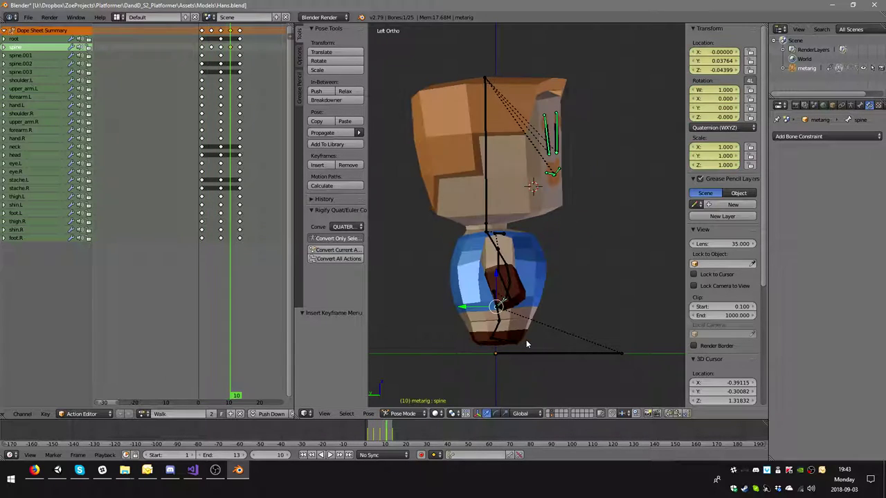
key(Left)
key(Left)
key(Left)
key(Left)
key(Left)
key(Left)
key(Left)
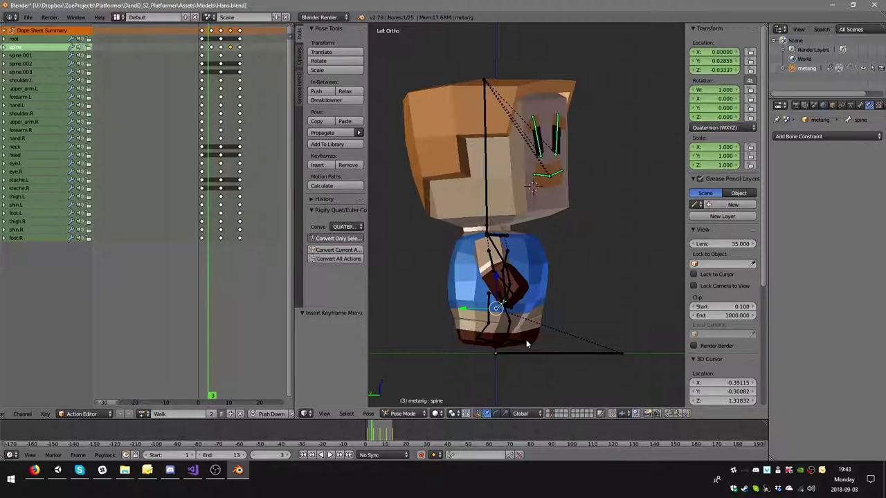
key(Right)
key(Right)
key(Right)
key(Right)
key(Right)
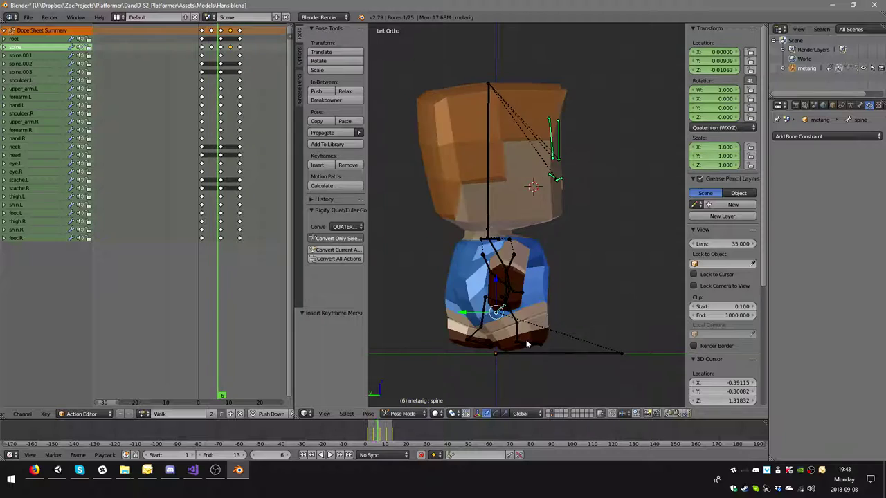
key(Left)
key(Left)
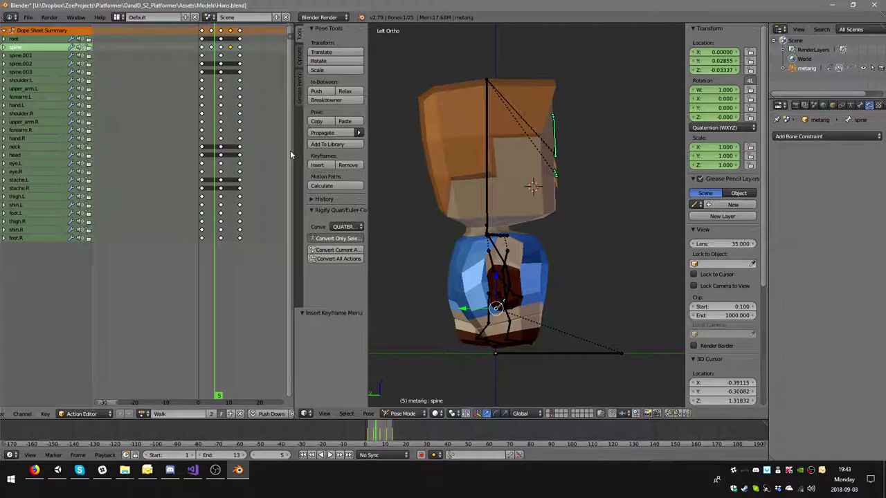
key(Left)
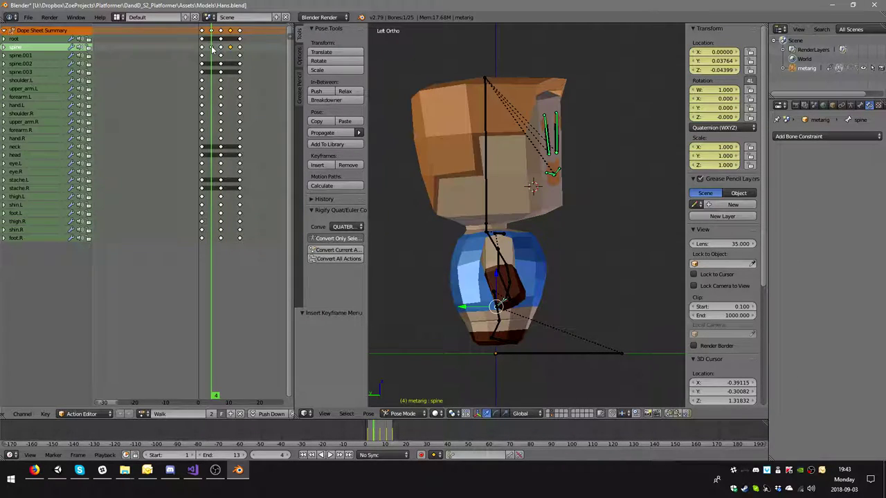
key(Left)
key(Left)
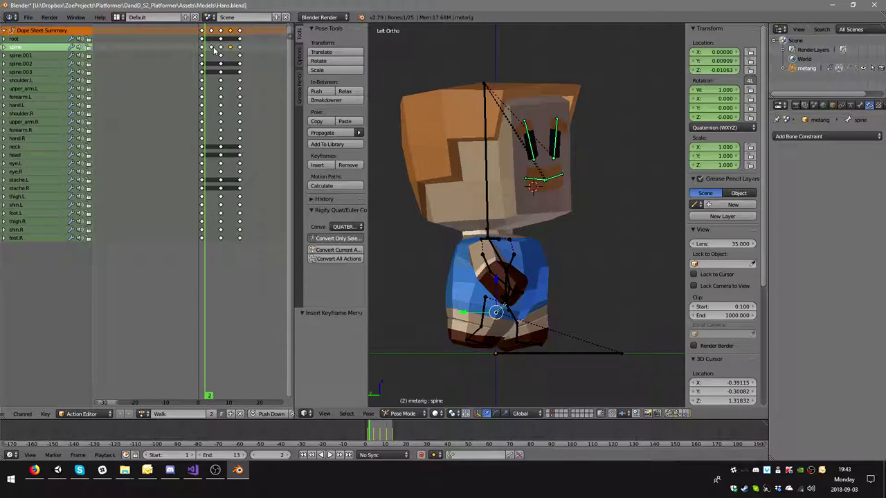
key(Right)
key(Right)
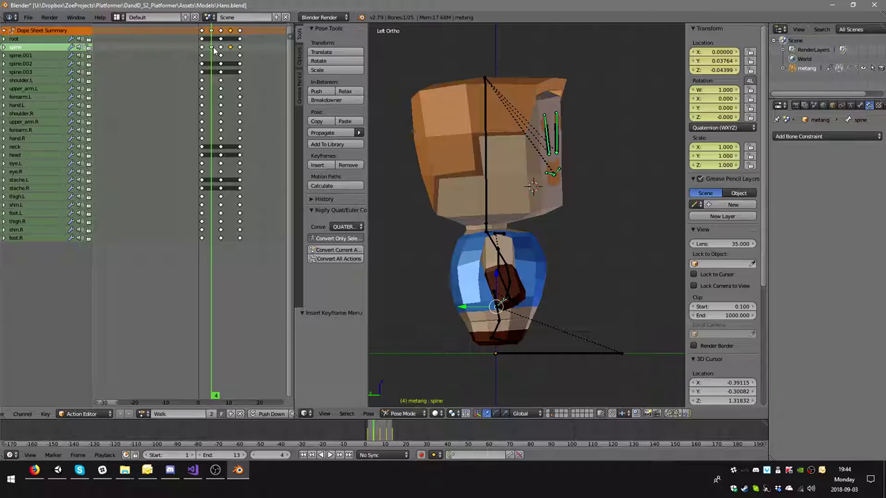
key(Left)
key(Left)
key(Right)
key(Right)
key(Left)
key(Left)
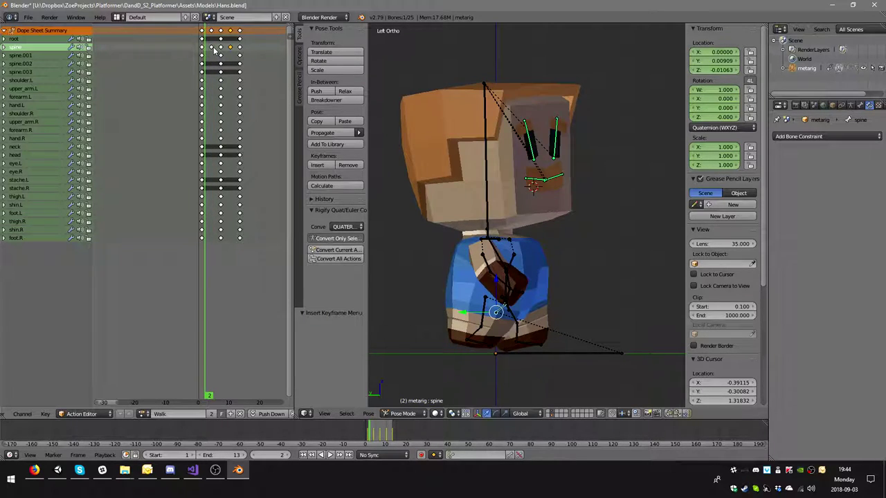
key(Right)
key(Right)
key(Right)
key(Right)
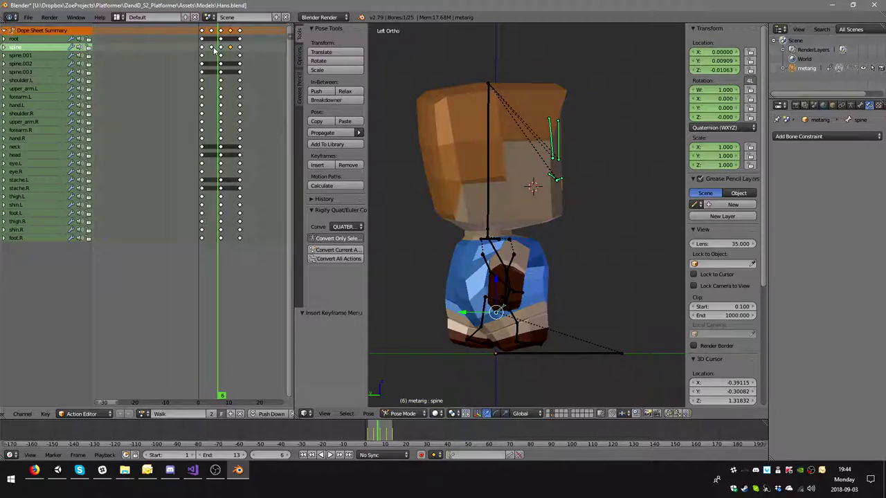
key(Left)
key(Left)
key(Left)
key(Left)
key(Left)
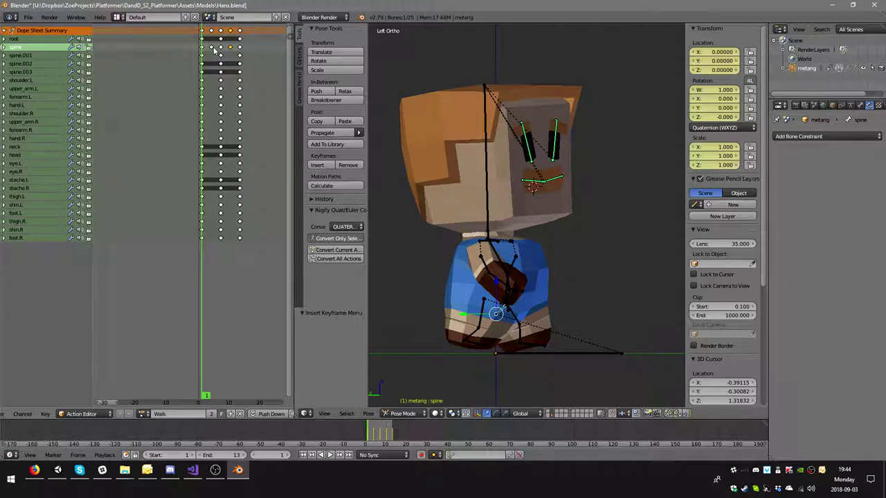
key(Right)
key(Right)
key(Right)
key(Right)
key(Right)
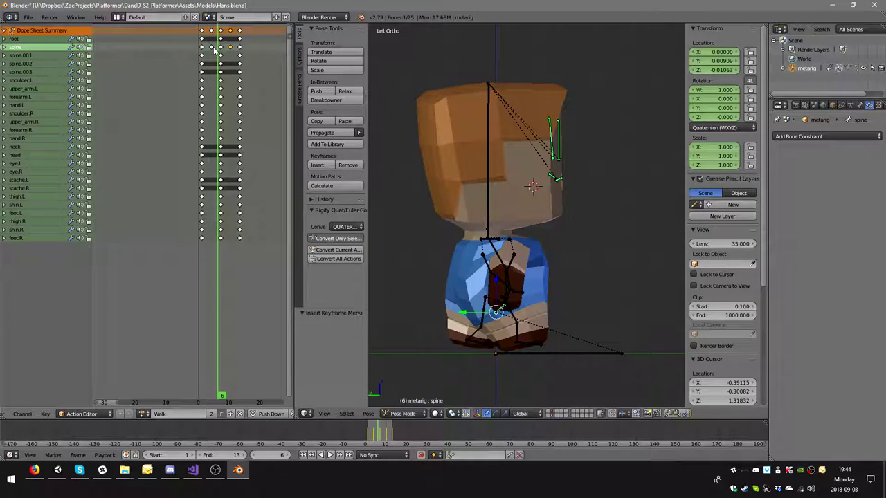
click(330, 454)
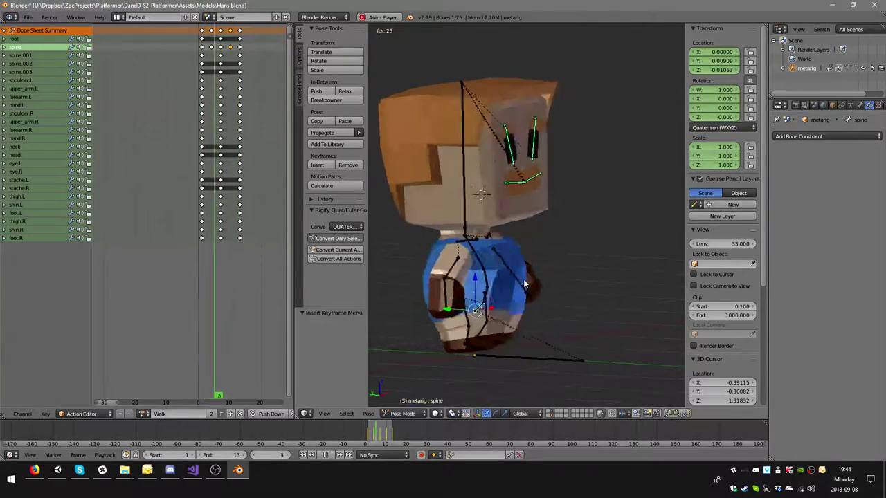
key(KP_1)
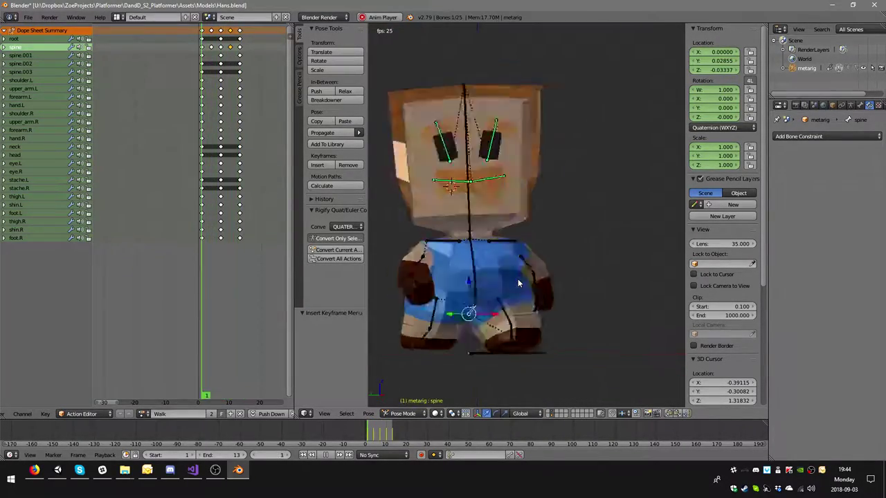
key(ctrl+KP_3)
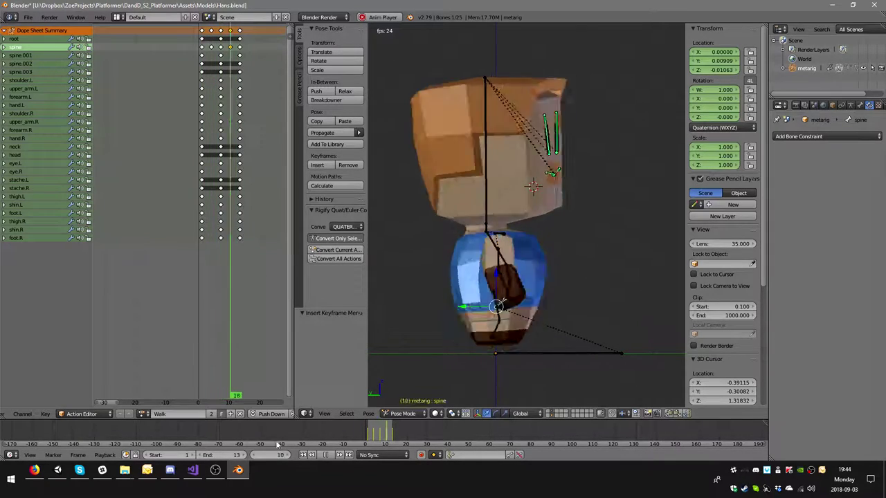
click(325, 454)
click(210, 121)
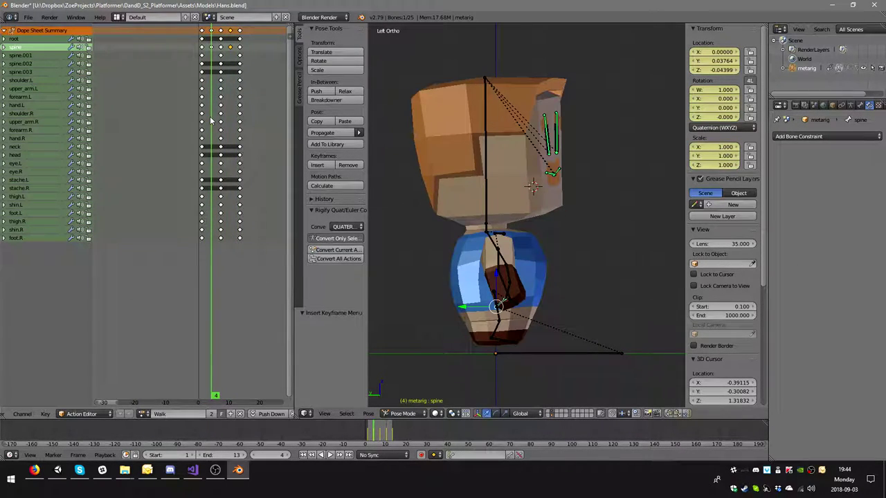
middle_drag(549, 219, 502, 242)
At frame 7, rotate the neck bone -27.9° around the Z axis
click(220, 156)
right_click(473, 233)
right_click(473, 235)
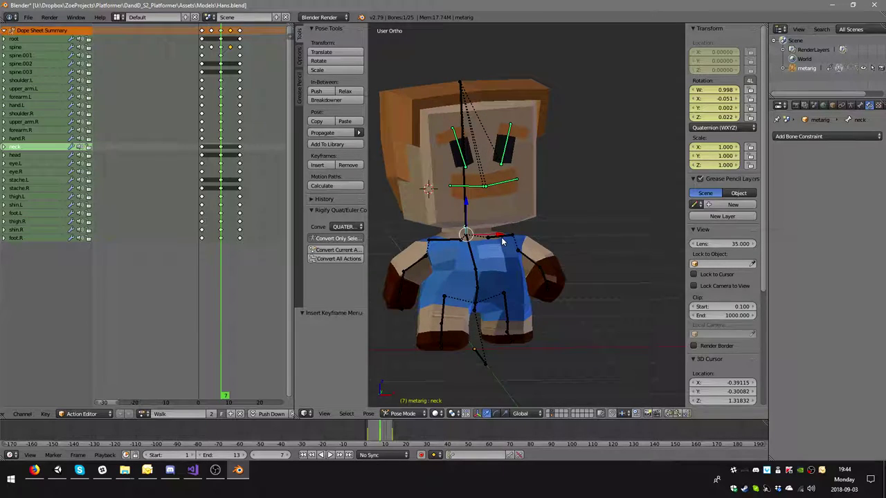
key(r)
key(z)
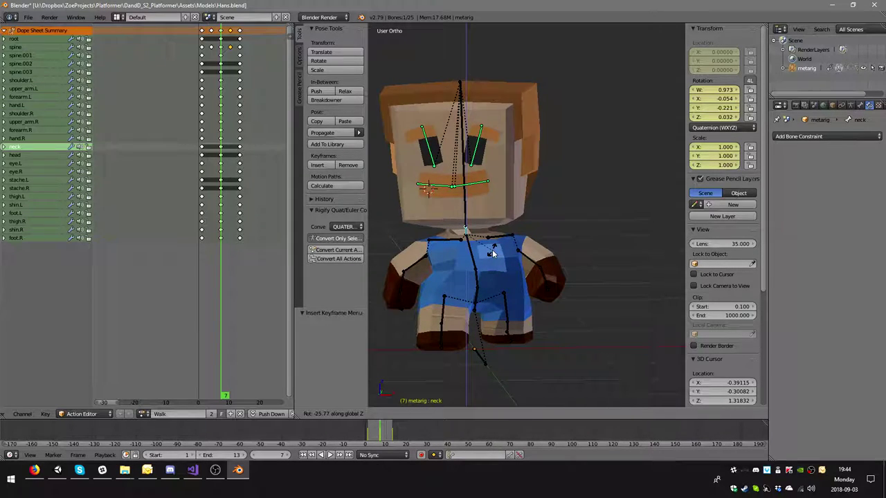
click(518, 237)
Refine the neck rotation in Front Ortho, keyframe LocRotScale, and play the Walk clip
middle_drag(518, 237, 523, 236)
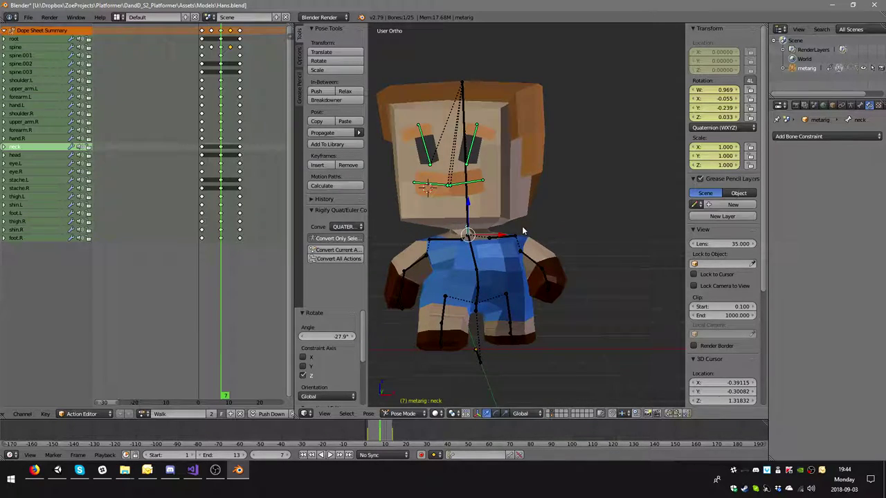
key(KP_1)
key(r)
click(541, 238)
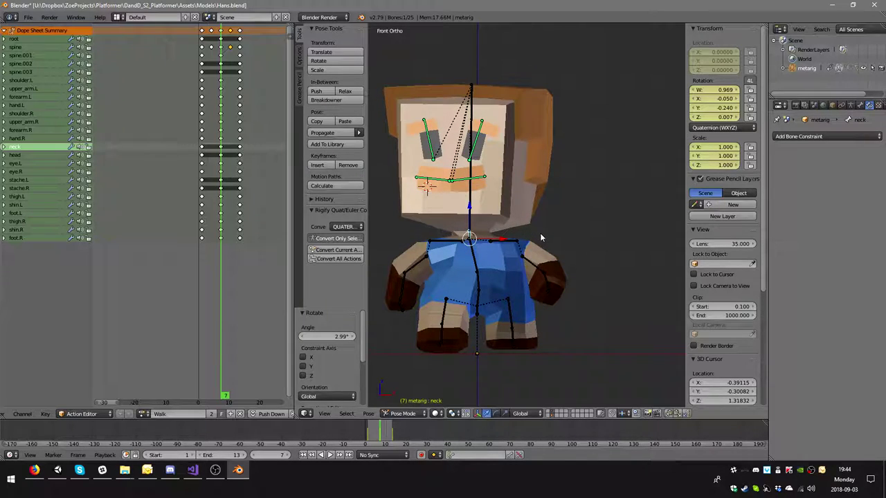
key(i)
click(529, 234)
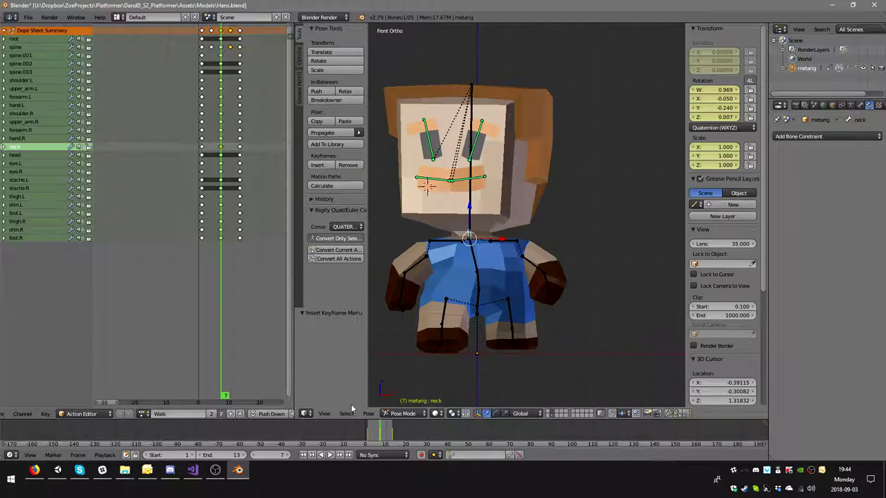
click(328, 455)
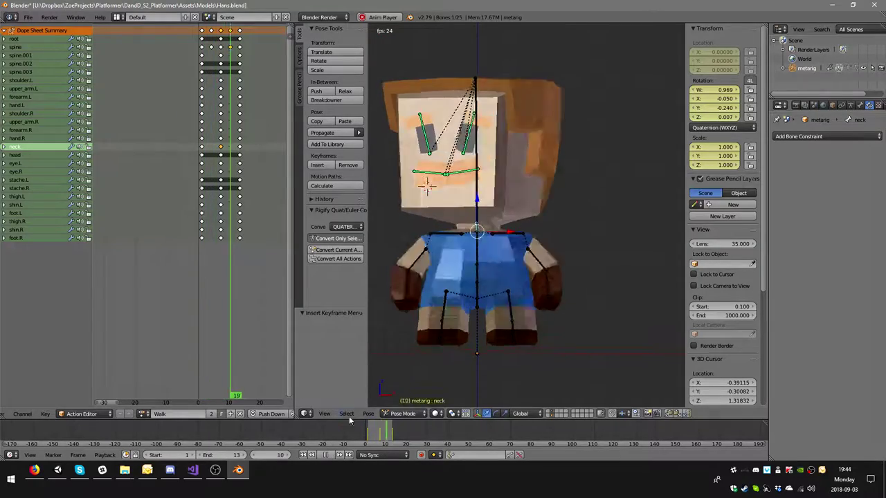
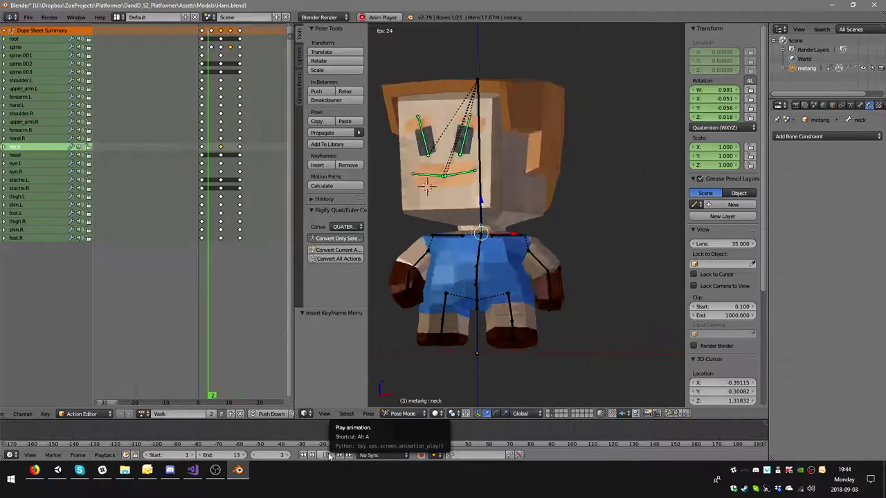
At frame 4 of the Walk action, rotate the right shoulder and right upper arm
click(328, 455)
drag(208, 159, 215, 158)
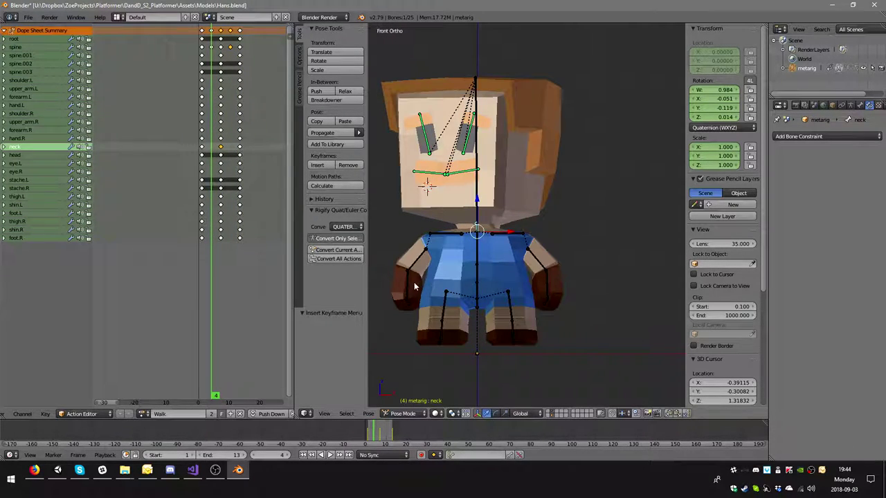
right_click(449, 237)
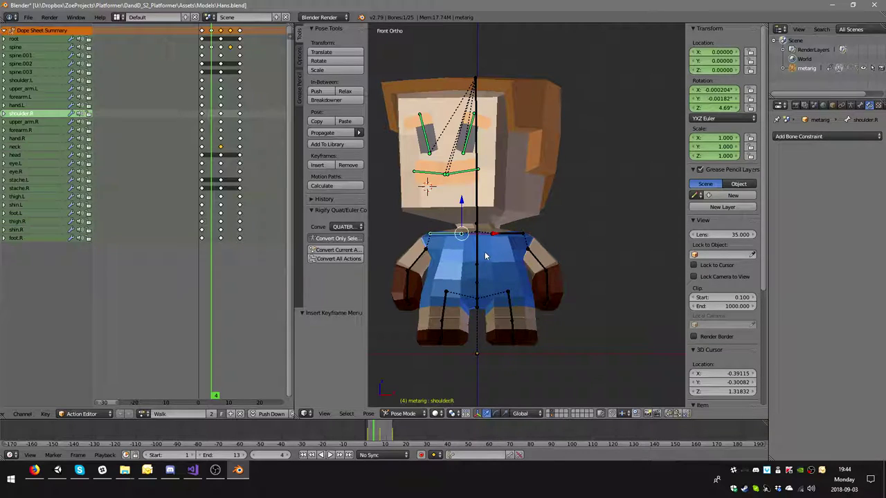
key(r)
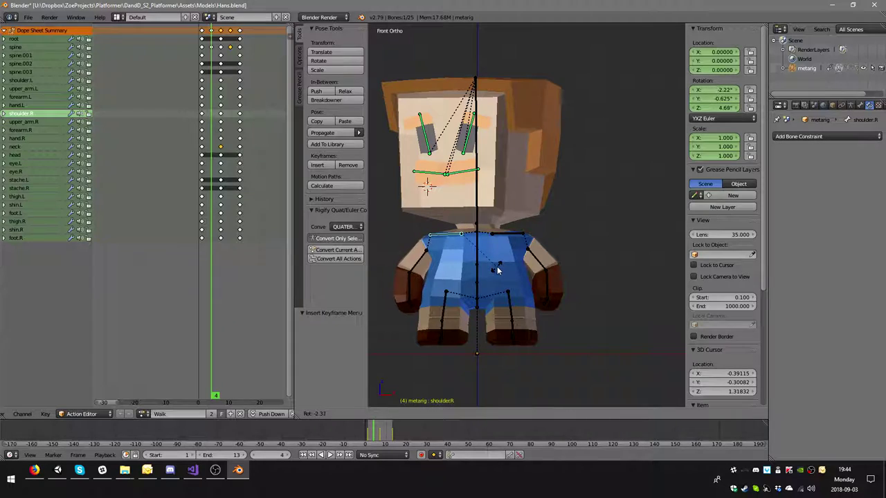
click(497, 269)
right_click(419, 266)
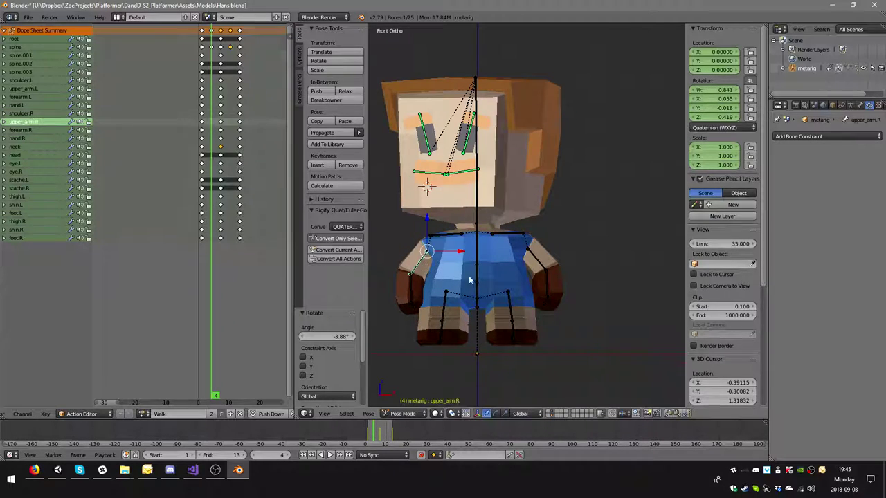
key(r)
click(520, 254)
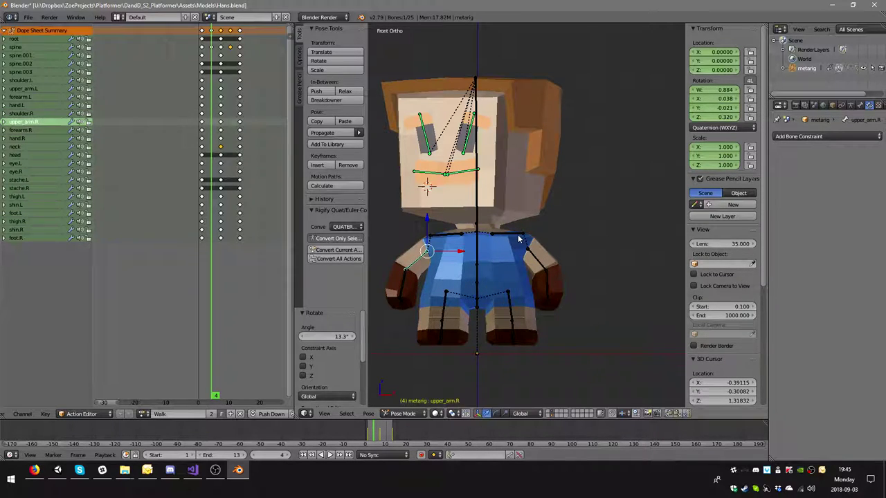
Rotate the left shoulder and key the right upper arm's LocRotScale
right_click(518, 239)
key(r)
click(529, 242)
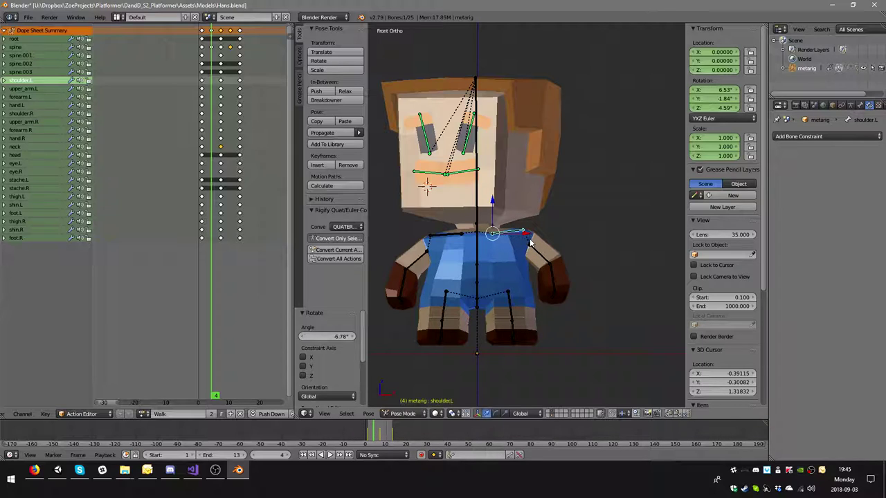
right_click(456, 240)
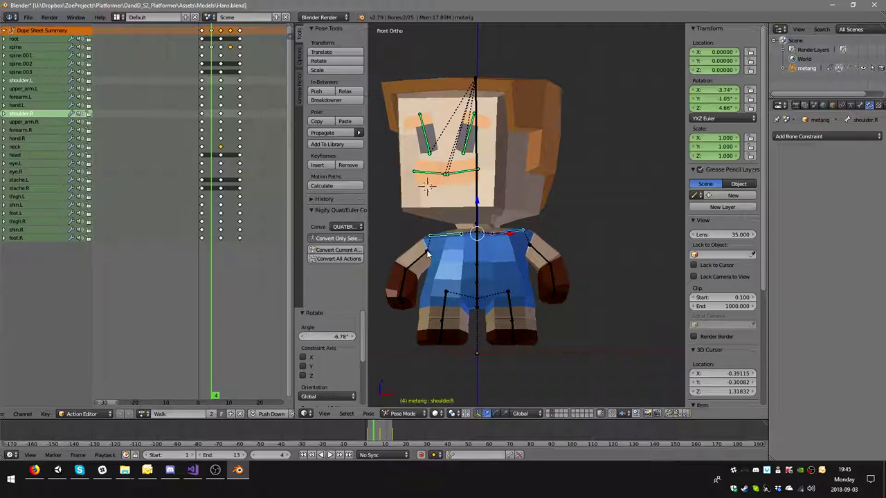
key(i)
click(536, 253)
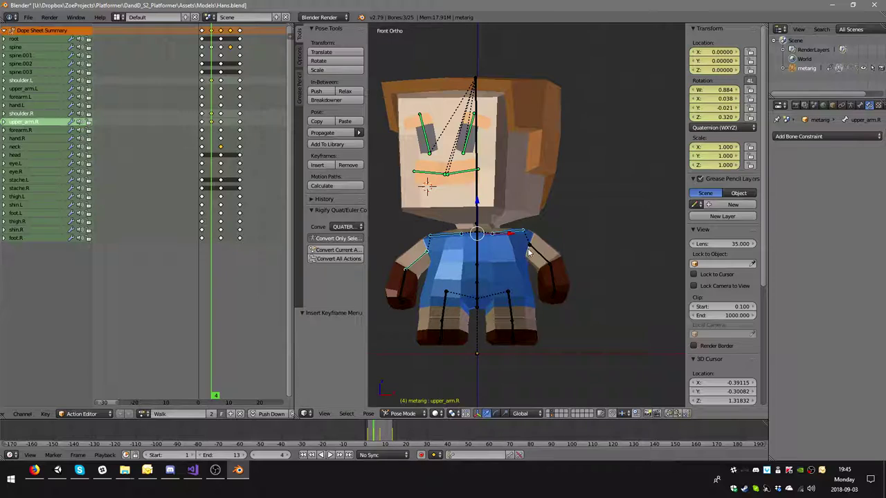
Rotate and key the left upper arm, then duplicate the frame-4 arm keys
right_click(546, 265)
key(r)
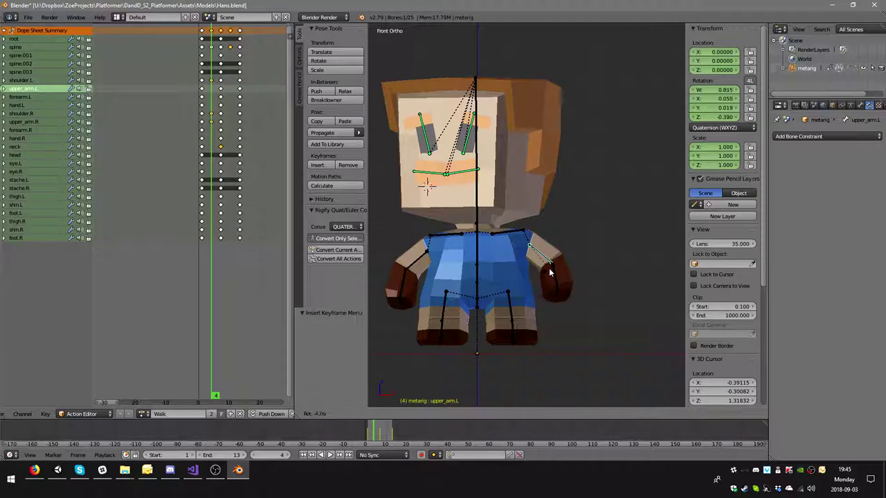
click(550, 272)
key(i)
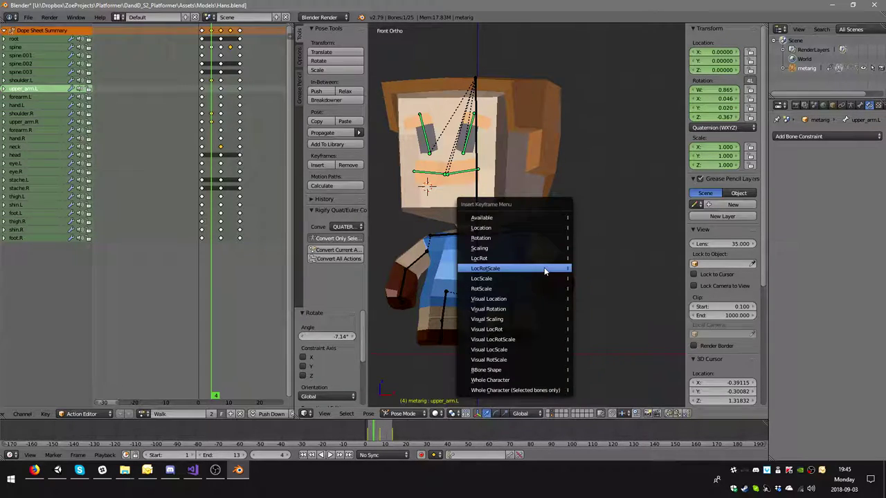
click(544, 267)
click(212, 81)
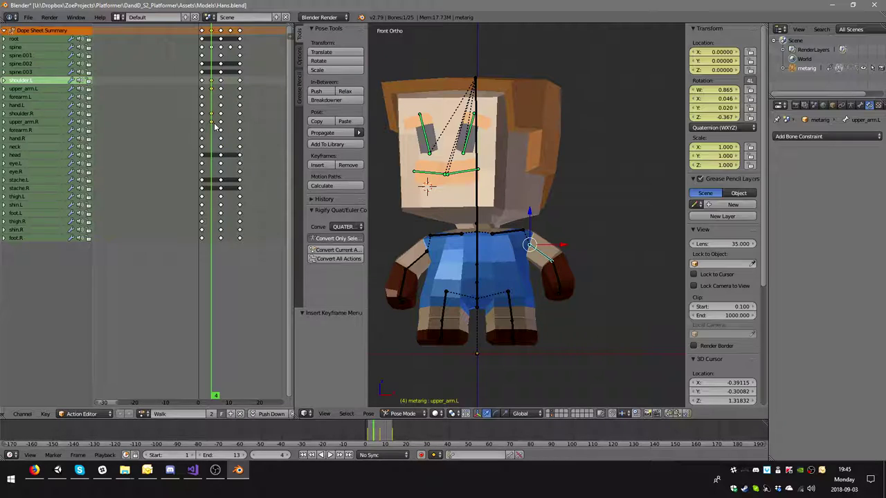
key(g)
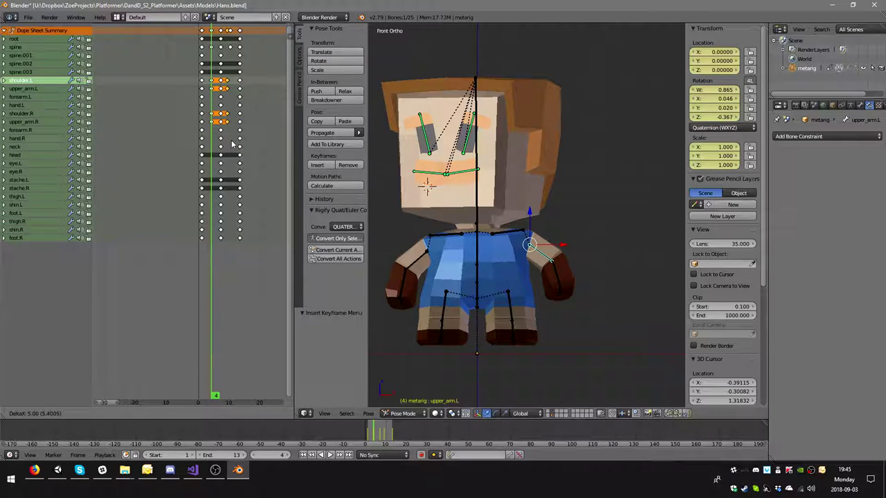
Place the duplicated arm keys five frames later and jump to frame 10
click(235, 144)
right_click(543, 257)
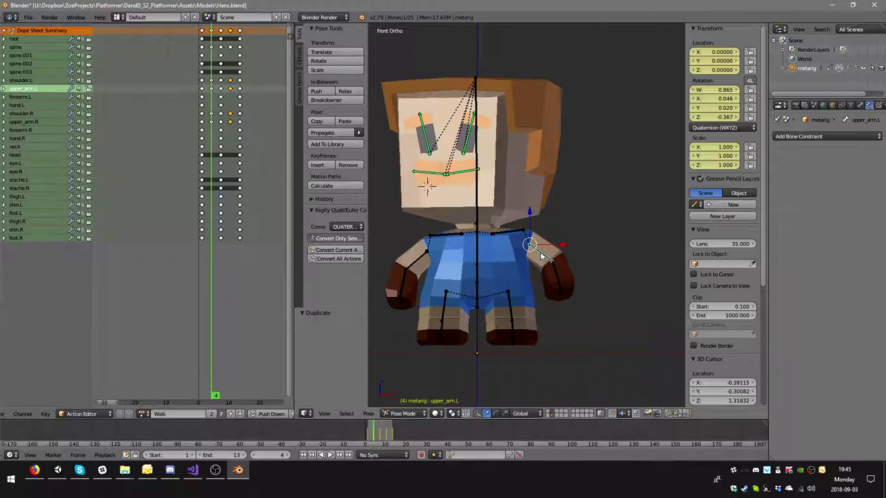
right_click(505, 235)
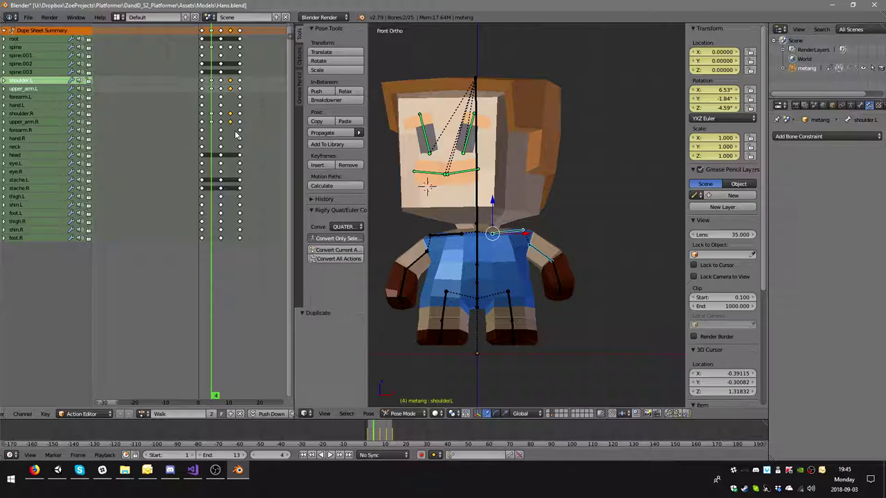
key(Up)
key(Up)
right_click(413, 256)
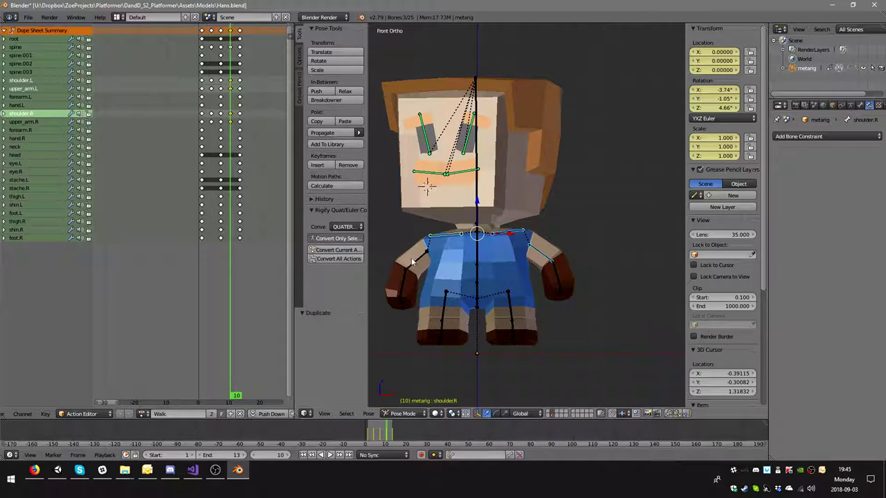
Paste the right upper arm pose flipped on the X axis and key its LocRotScale
key(ctrl+c)
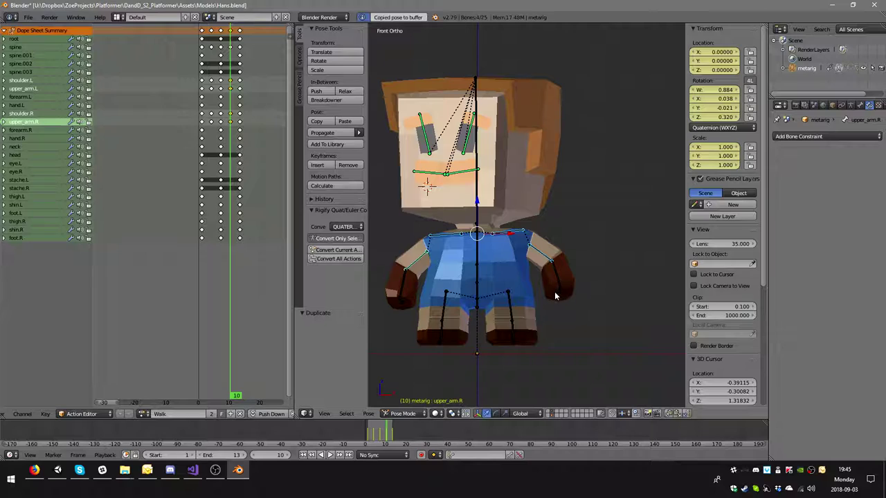
key(ctrl+v)
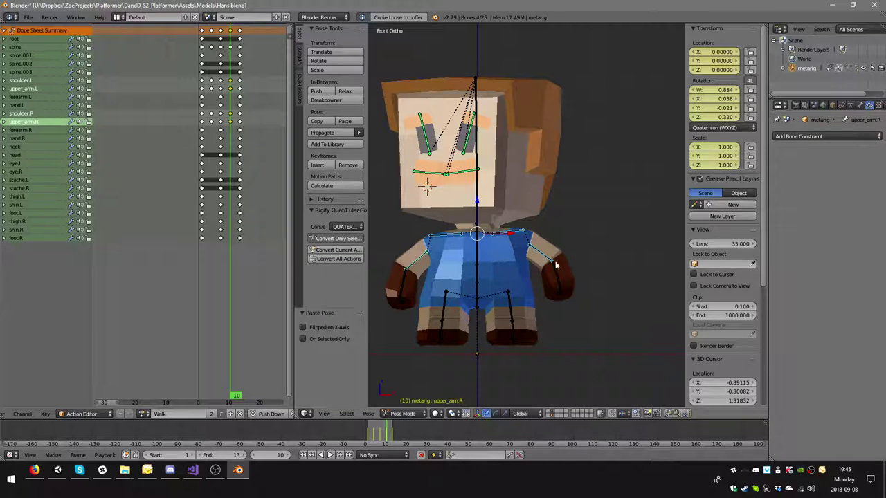
click(303, 327)
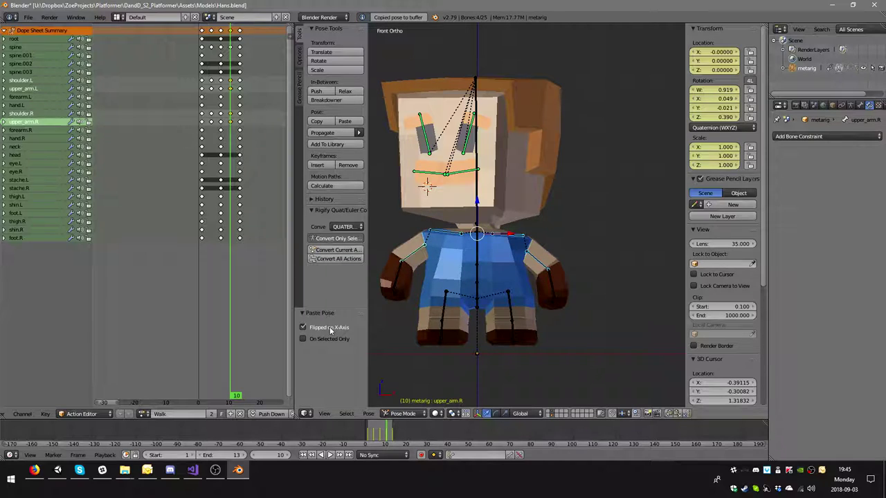
key(i)
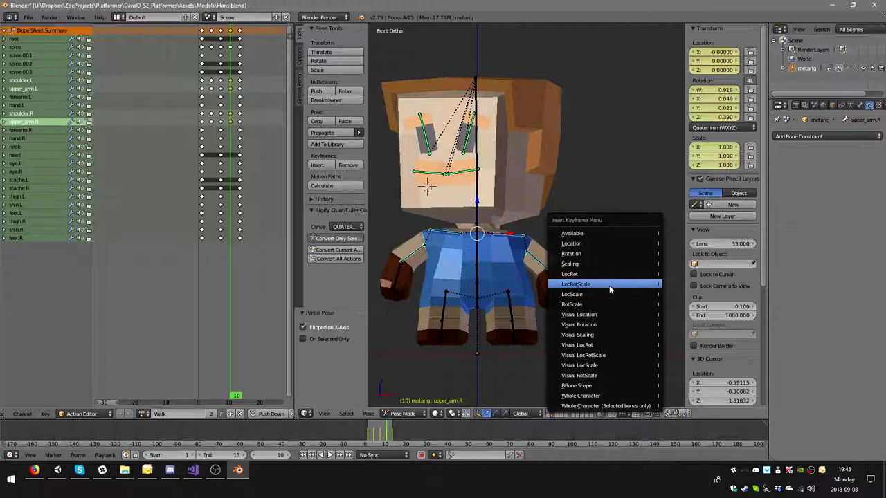
click(609, 285)
Play the Walk loop and orbit round to a side view to check the arm swing
middle_drag(531, 302, 392, 426)
click(329, 455)
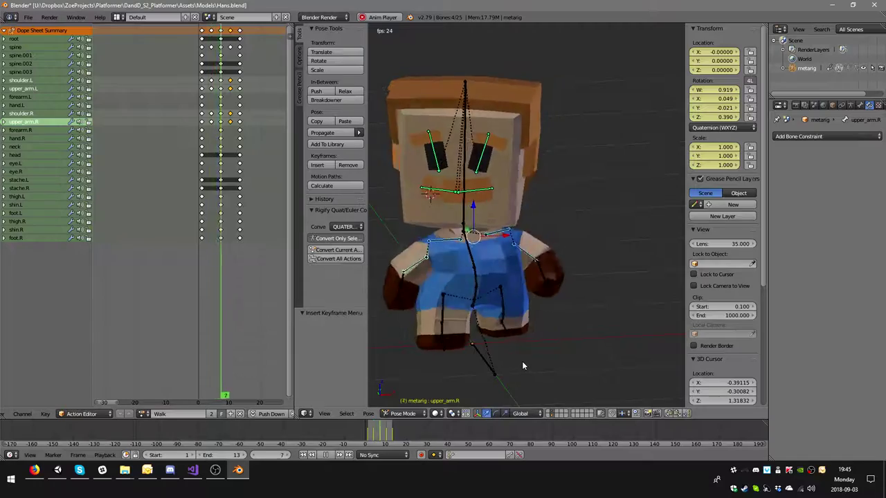
middle_drag(508, 357, 479, 390)
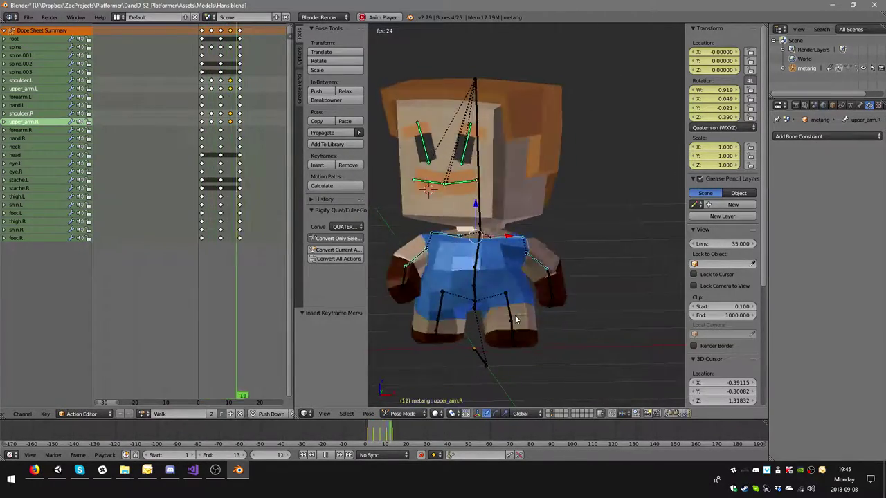
middle_drag(476, 281, 561, 265)
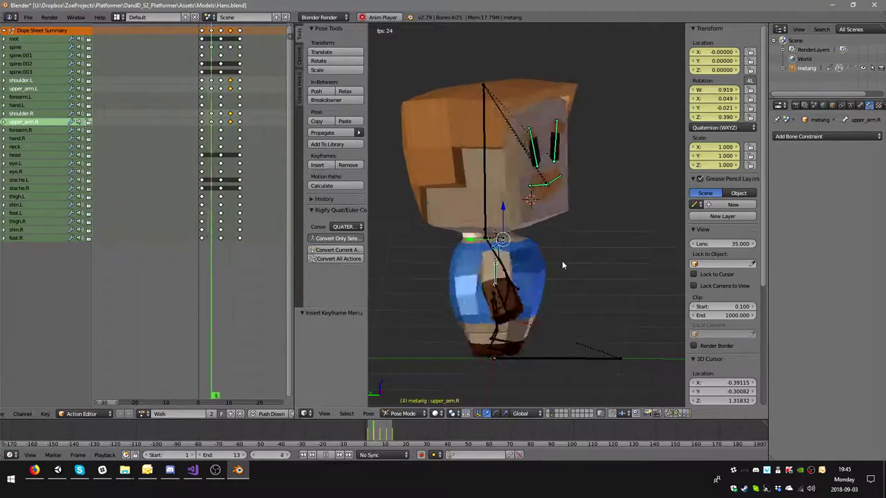
In right-side view at frame 2, lower the spine bone along Z
key(KP_6)
key(KP_6)
key(KP_6)
key(KP_6)
key(KP_6)
key(KP_6)
key(KP_6)
key(KP_6)
key(KP_6)
key(KP_6)
key(KP_6)
key(KP_6)
key(KP_6)
key(KP_6)
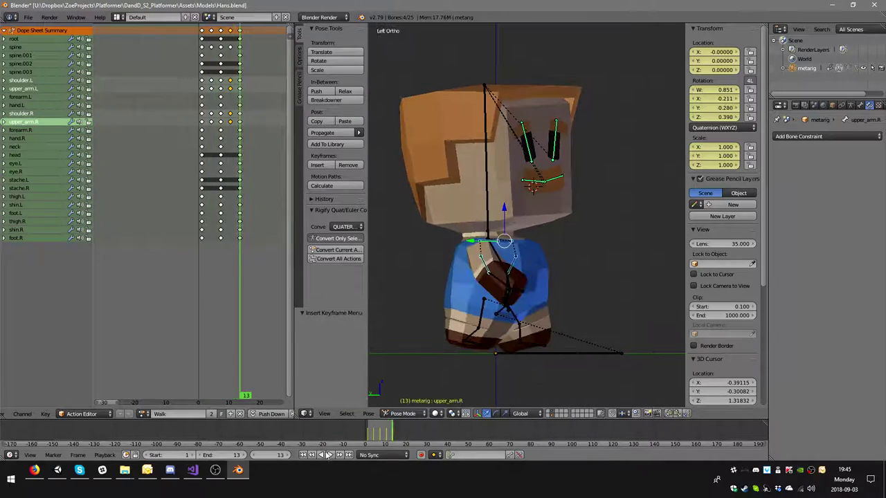
click(325, 455)
click(203, 213)
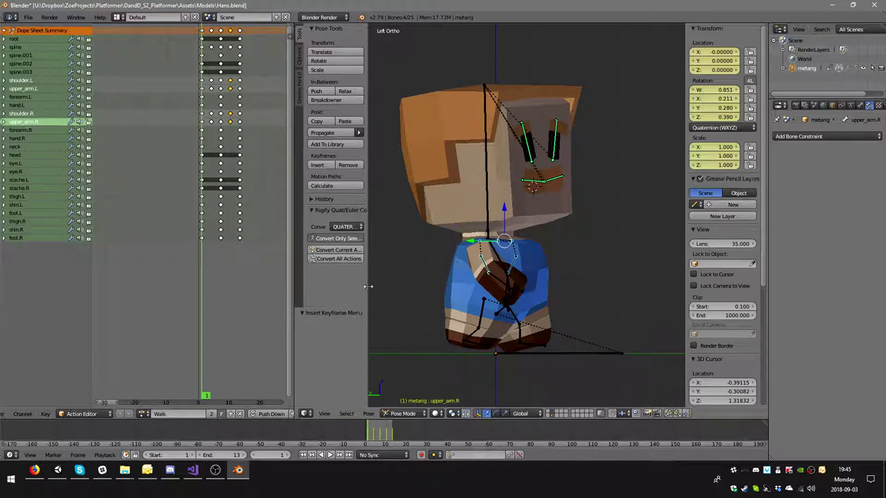
key(Right)
key(Right)
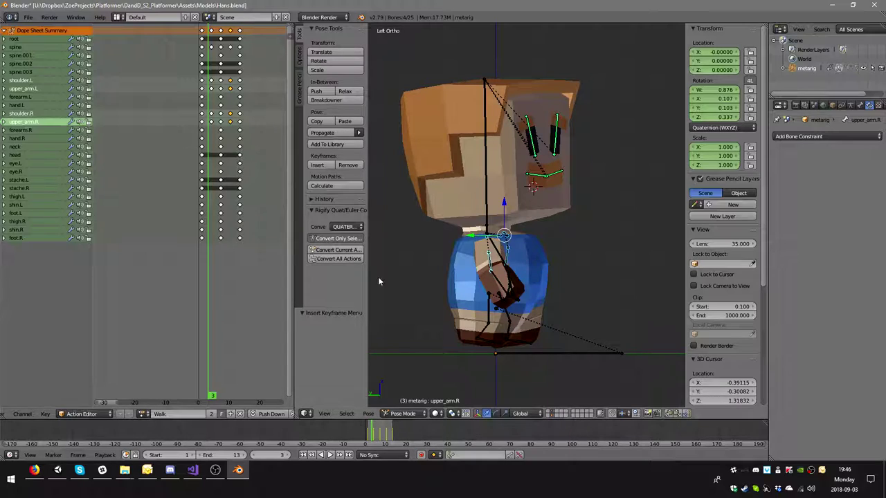
key(Left)
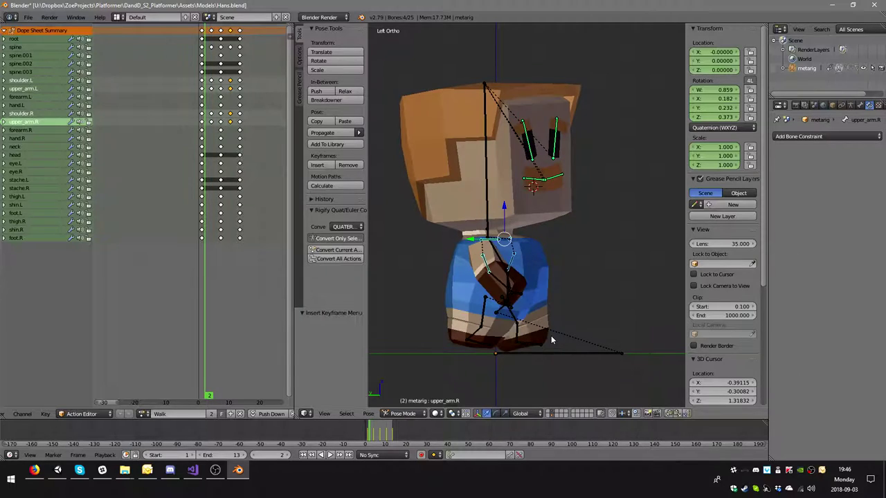
scroll(570, 336, up, 3)
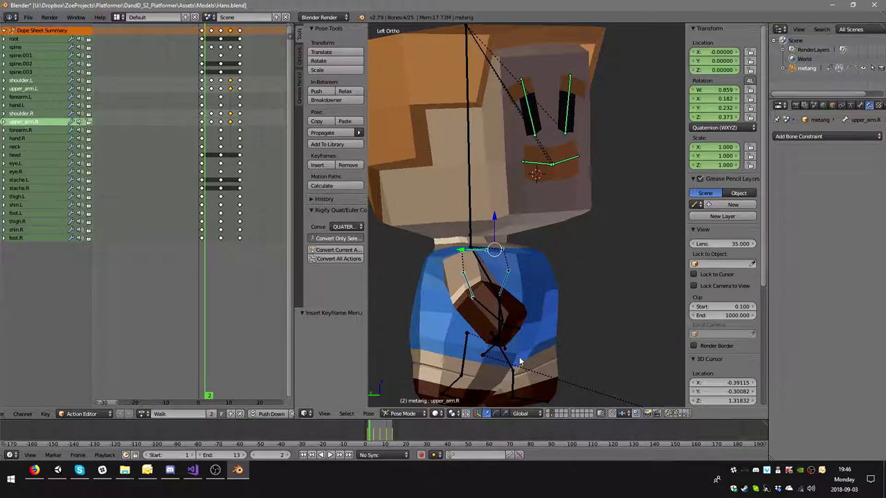
right_click(500, 323)
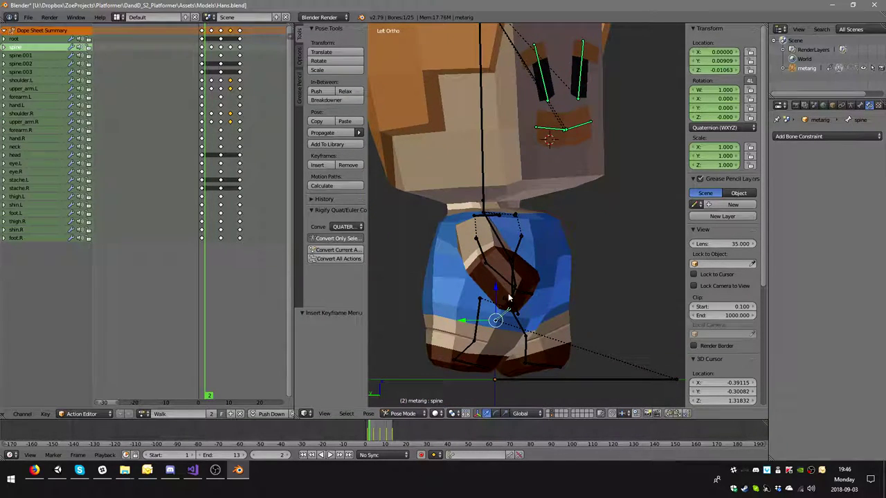
key(g)
key(z)
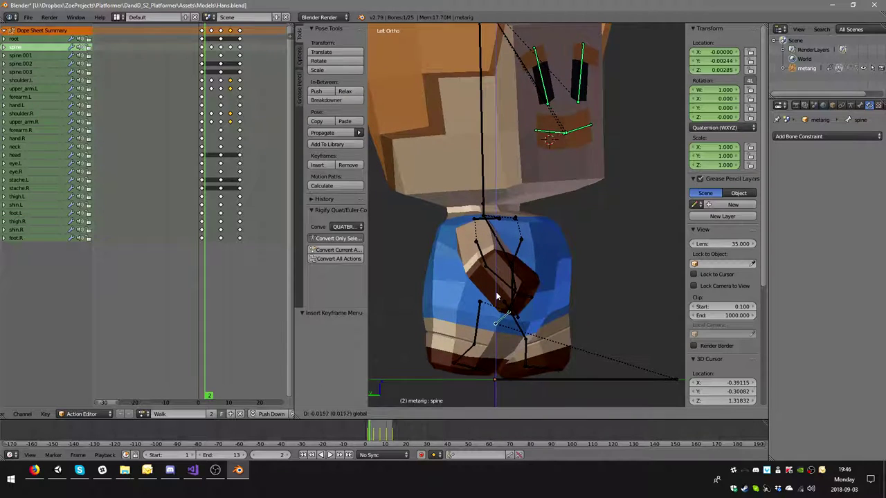
click(496, 301)
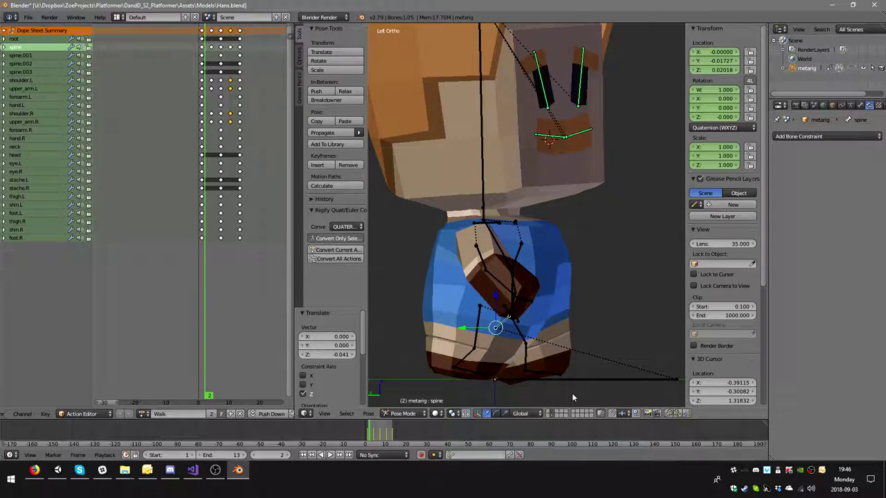
Bend the left thigh 12.2° and tilt the left foot -10.8°
right_click(527, 363)
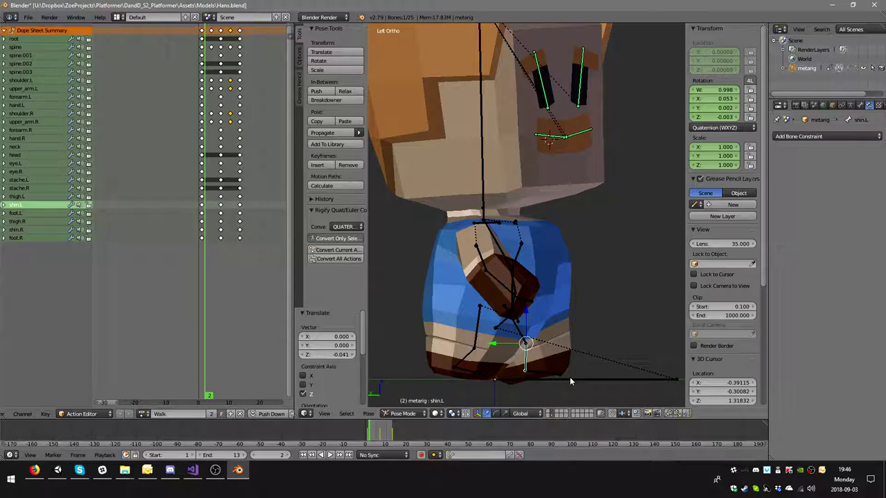
key(bracketleft)
key(r)
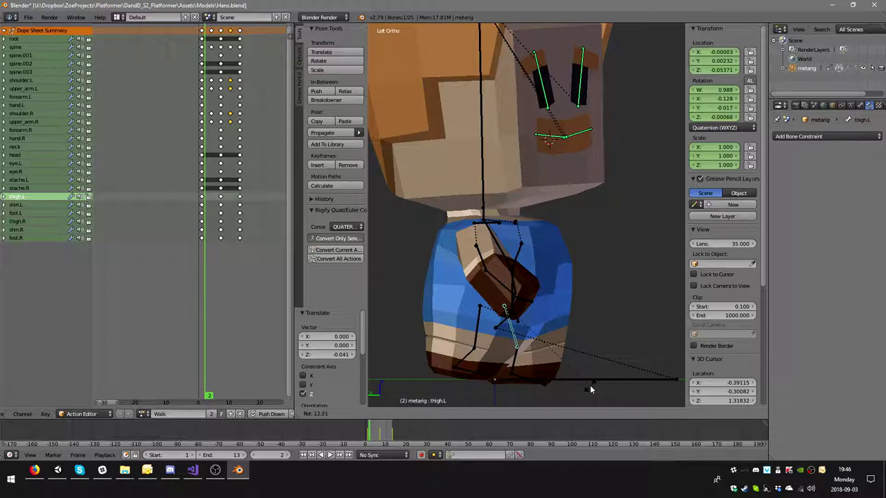
click(590, 390)
right_click(540, 379)
key(r)
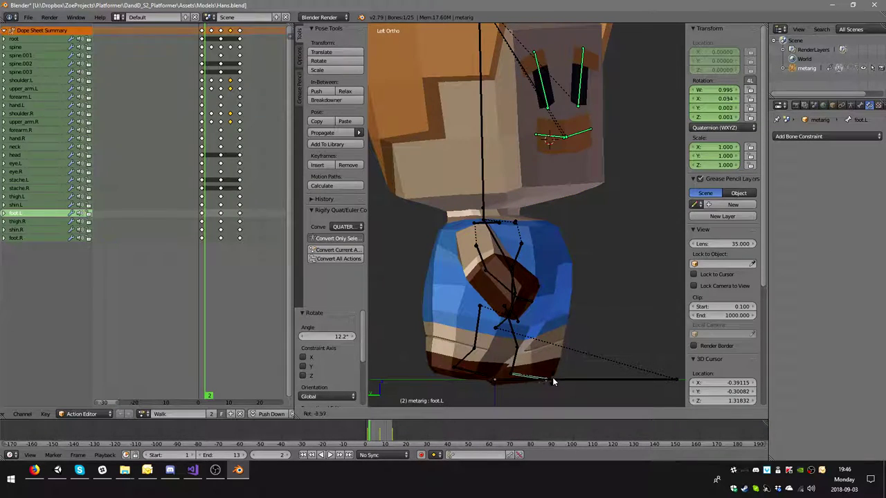
click(552, 377)
Key LocRotScale on the left thigh and spine bones
scroll(548, 356, down, 2)
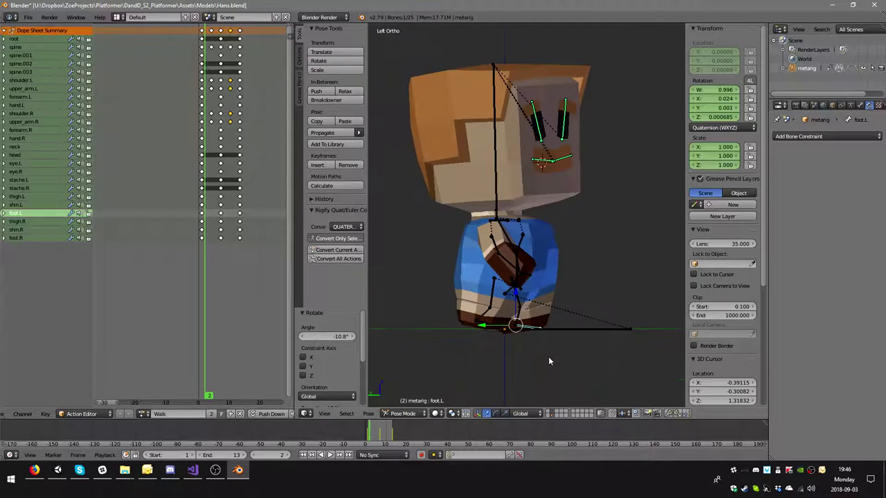
scroll(532, 335, up, 2)
right_click(515, 315)
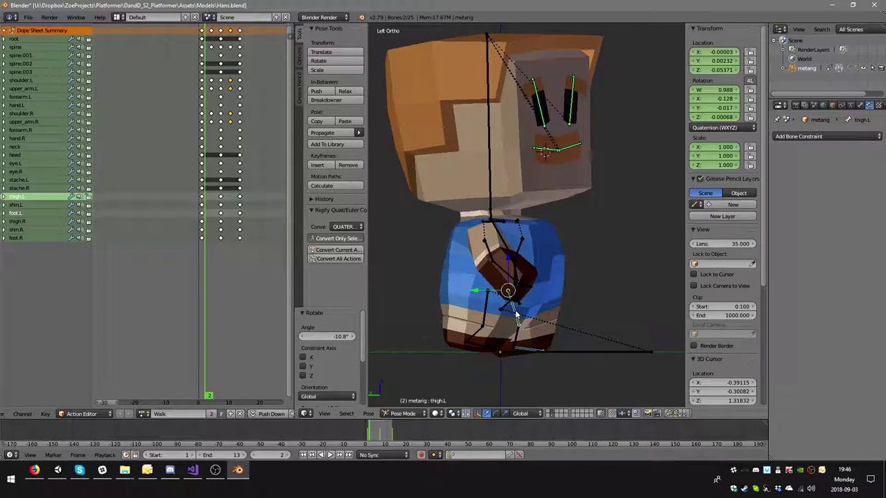
right_click(508, 309)
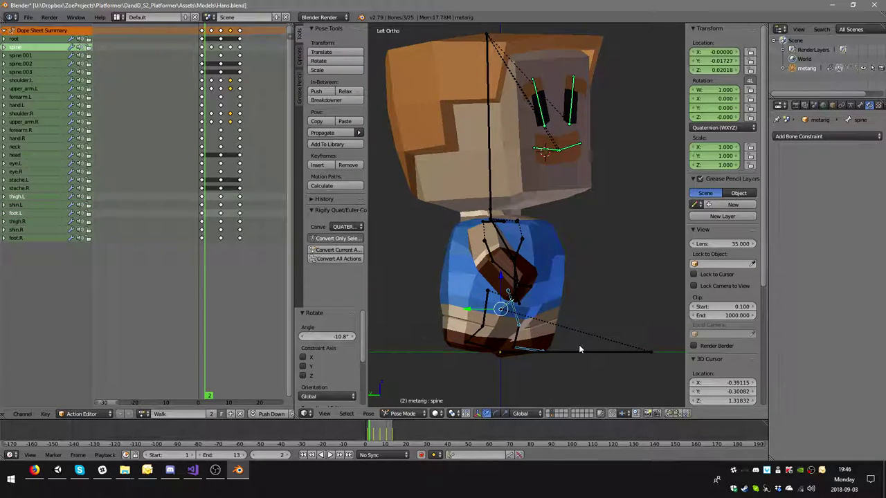
key(i)
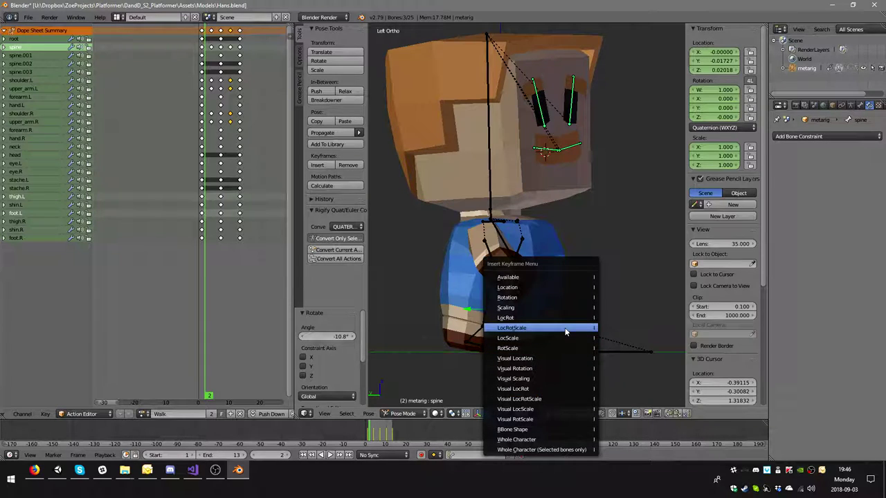
click(561, 328)
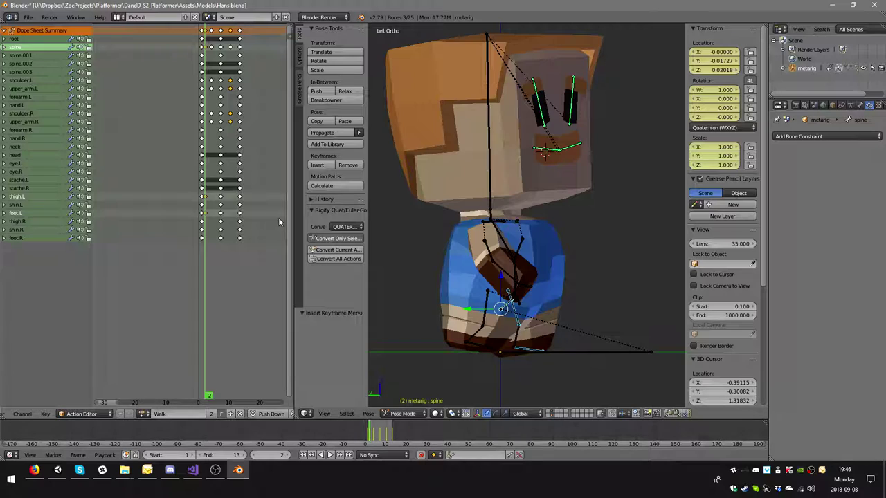
scroll(263, 223, up, 3)
Duplicate the frame 2 keys and slide the copy later in the action
click(211, 36)
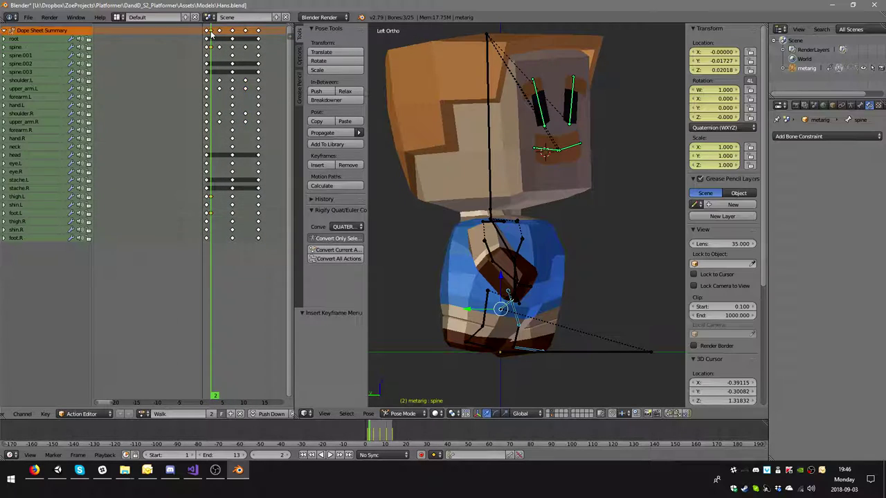
drag(212, 36, 237, 36)
click(237, 36)
At frame 8, paste the pose flipped left to right and key its location and scale
click(238, 36)
key(ctrl+c)
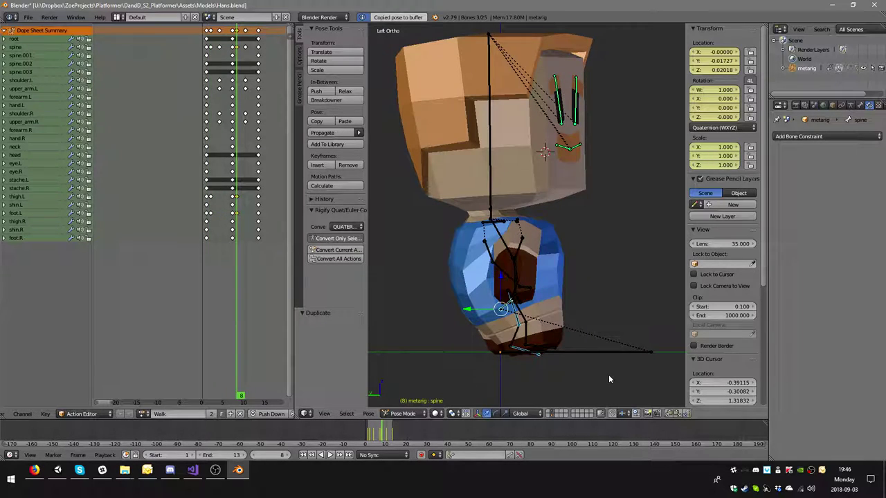
key(ctrl+v)
click(339, 327)
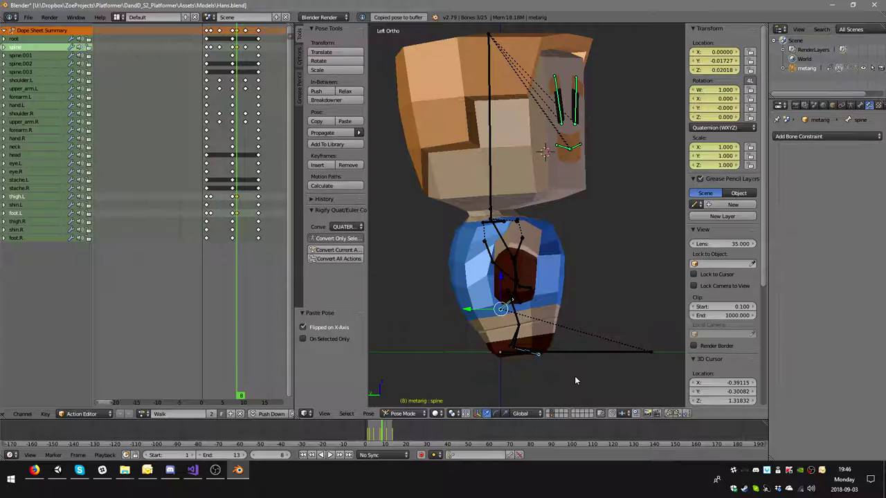
key(i)
click(547, 337)
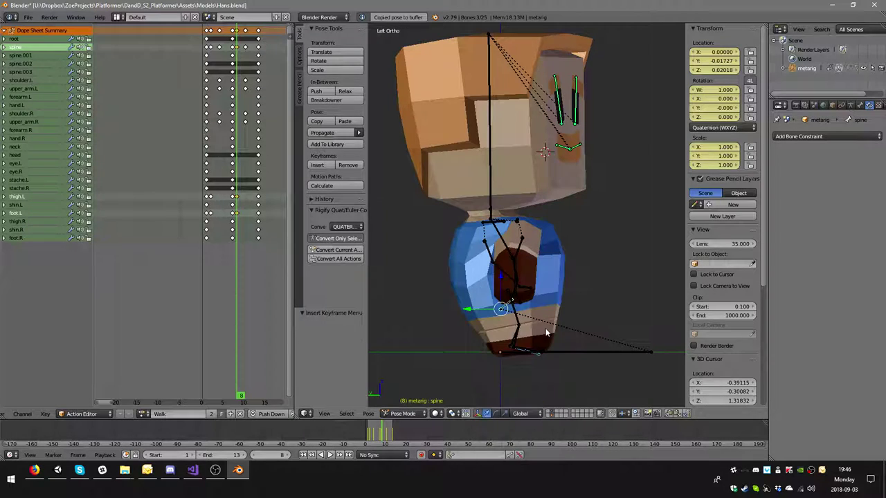
Play the walk cycle, checking it from side and front views, then stop
key(alt+a)
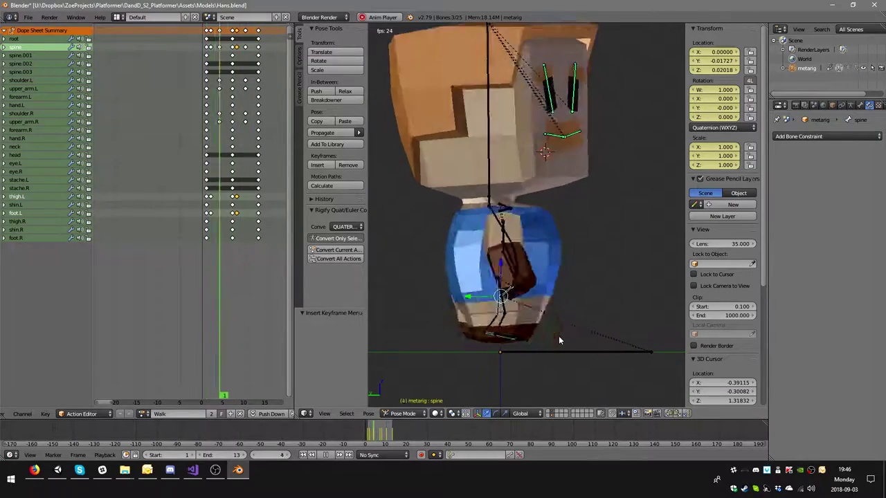
scroll(557, 335, down, 3)
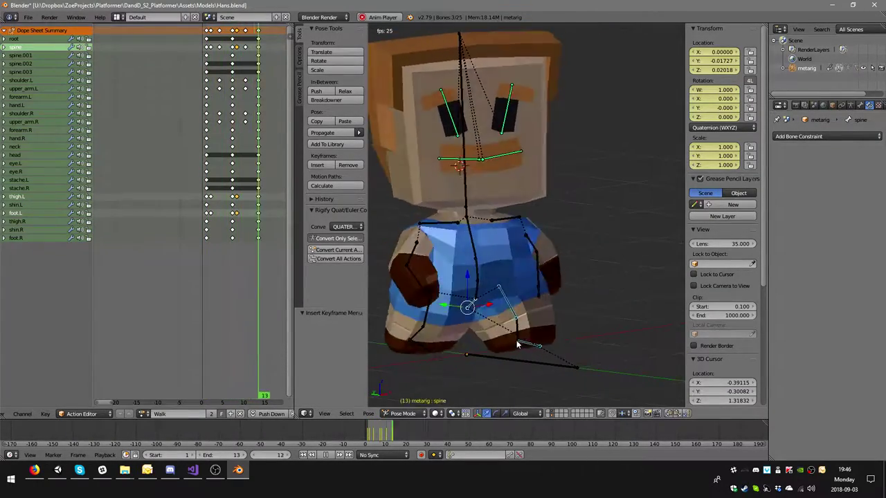
middle_drag(558, 336, 483, 344)
key(ctrl+KP_3)
key(KP_1)
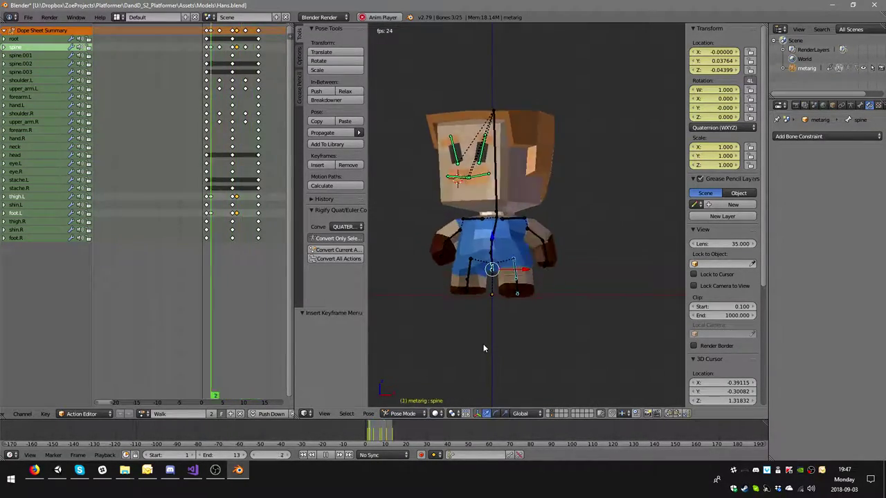
click(324, 455)
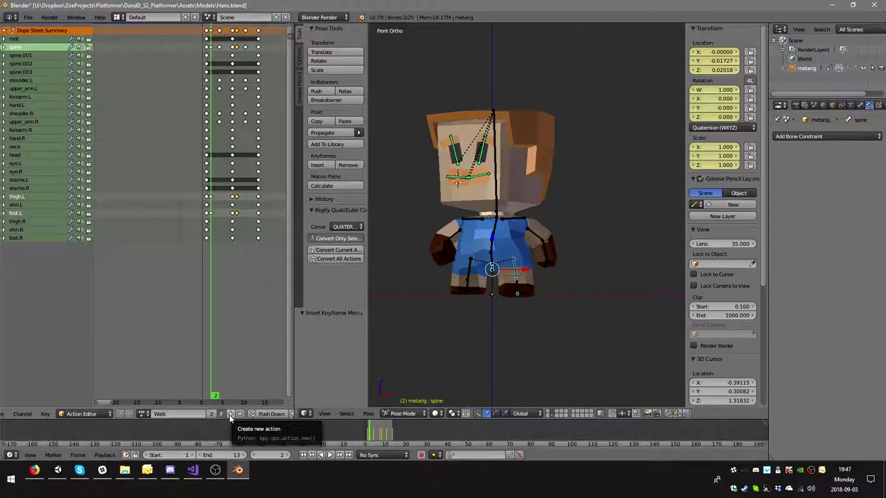
middle_drag(484, 234, 591, 290)
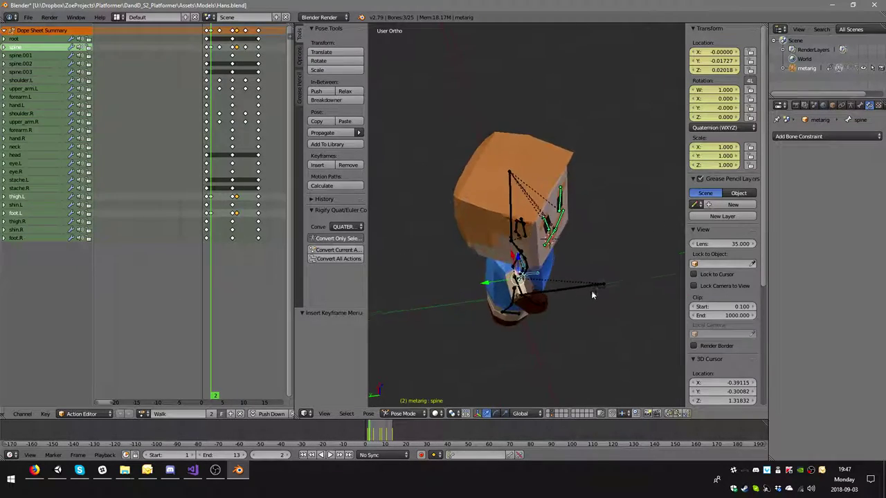
scroll(568, 268, up, 5)
scroll(570, 250, down, 6)
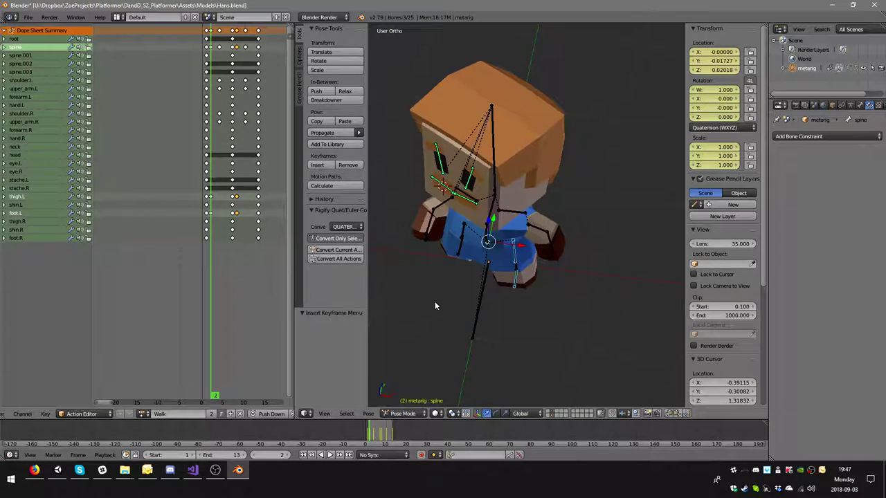
middle_drag(435, 301, 420, 342)
key(KP_1)
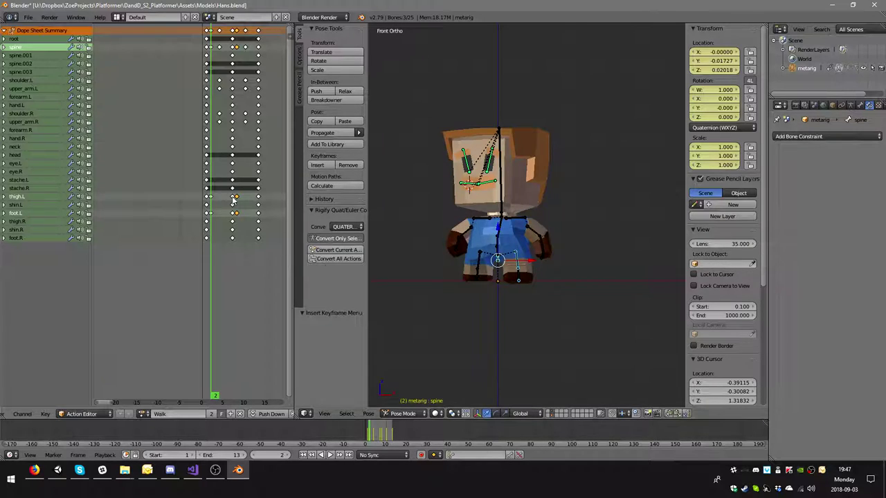
key(alt+a)
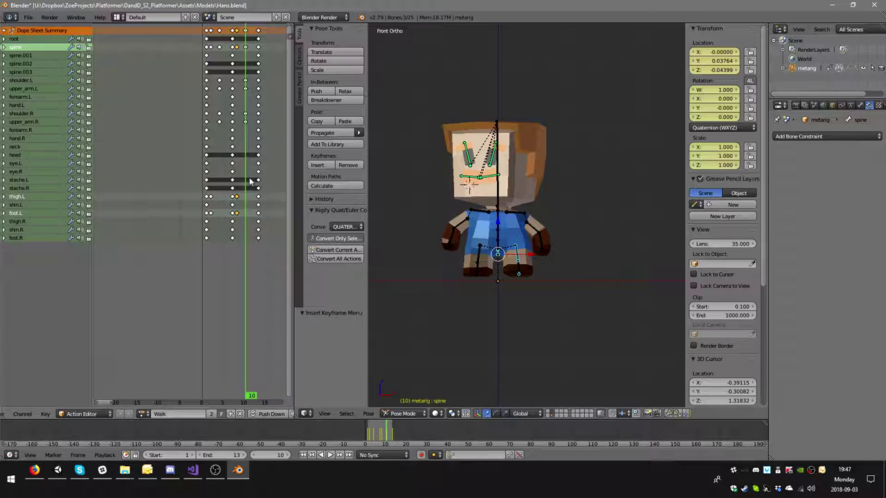
scroll(250, 182, down, 4)
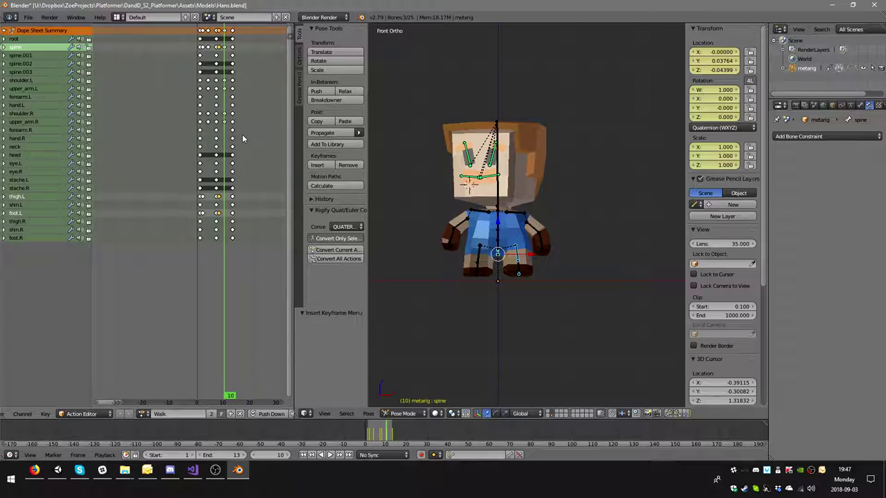
scroll(214, 159, up, 6)
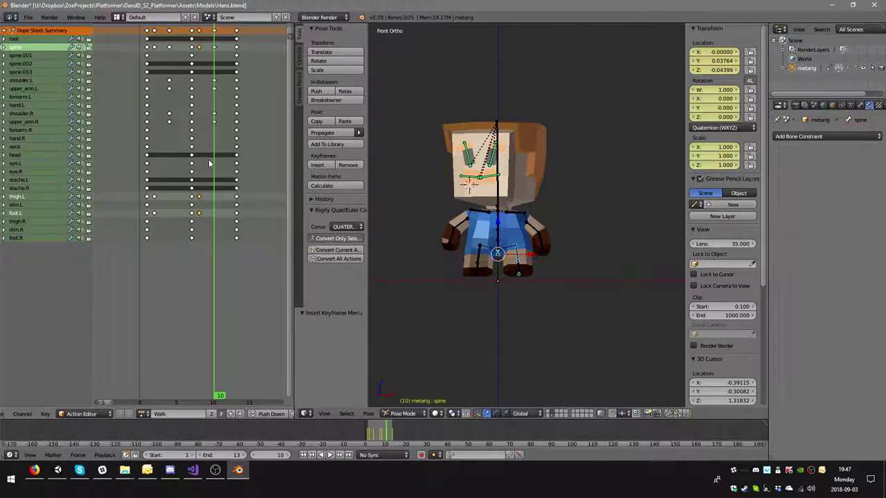
scroll(210, 163, up, 1)
click(330, 455)
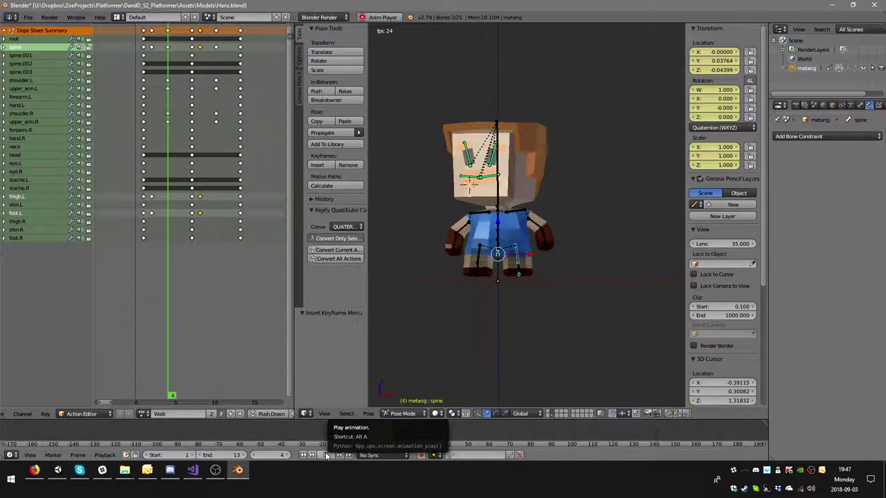
click(326, 453)
key(alt+a)
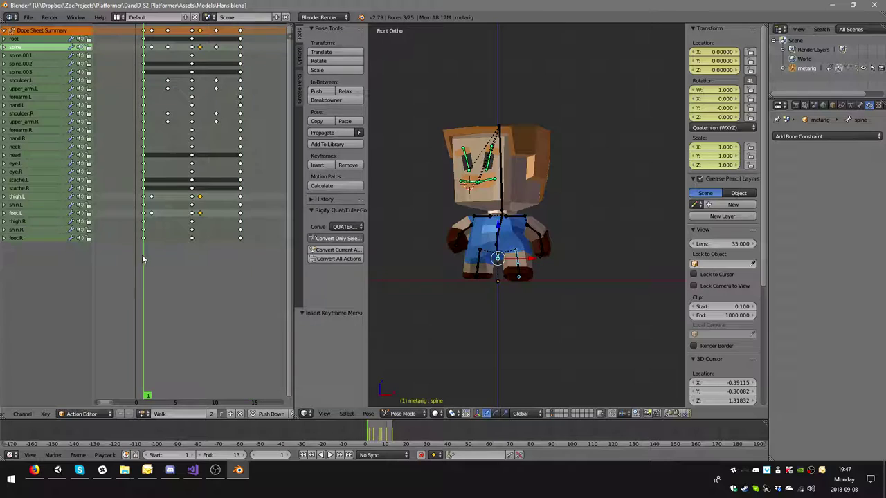
click(326, 453)
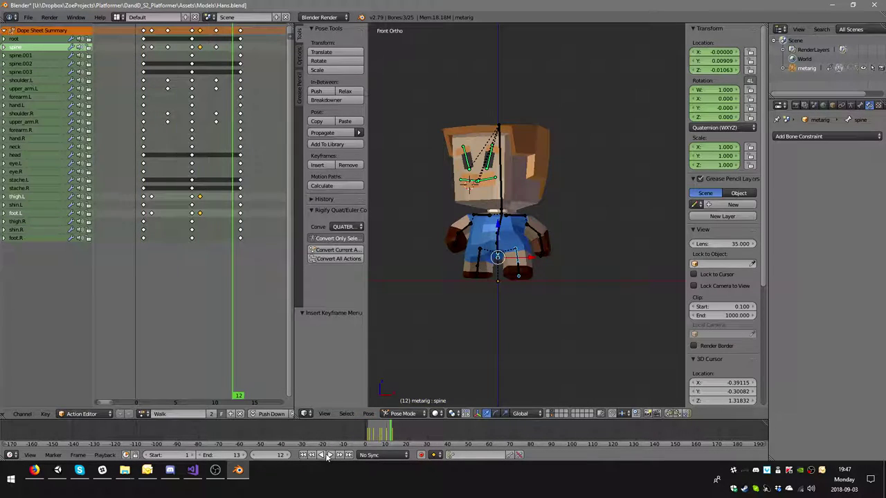
click(143, 234)
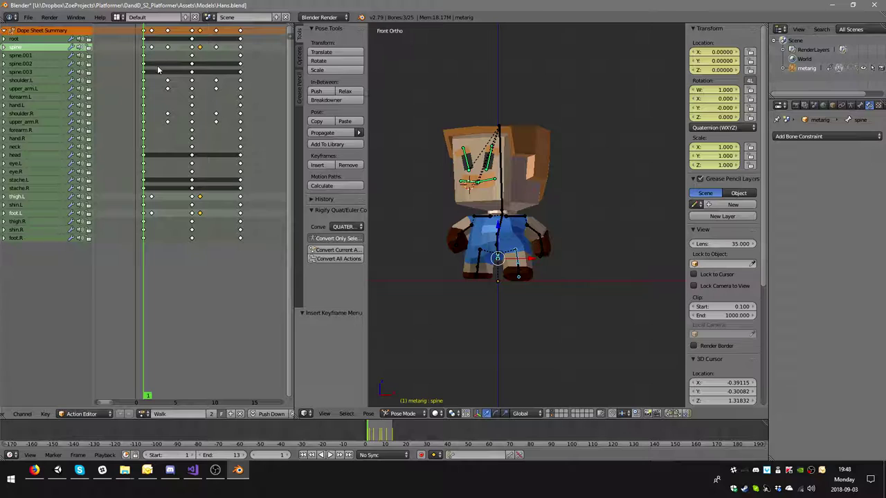
Box-select all Walk keyframes and duplicate them later as the cycle's second half
key(b)
drag(149, 25, 266, 254)
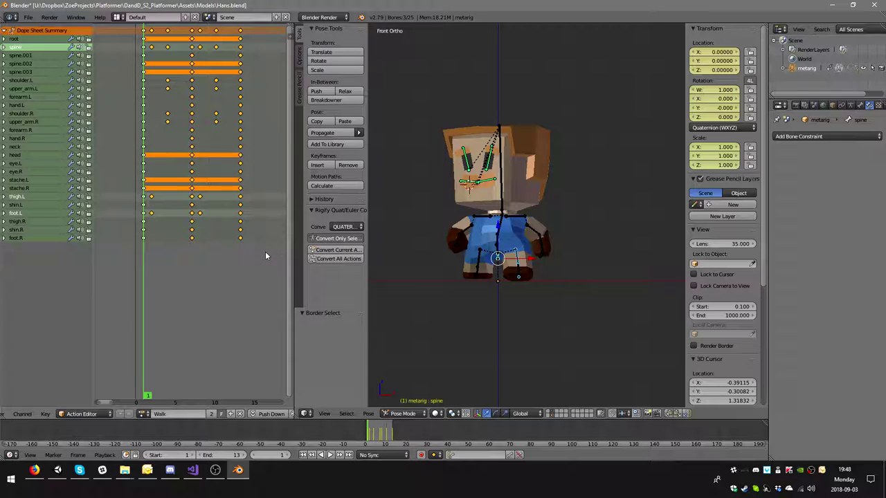
key(g)
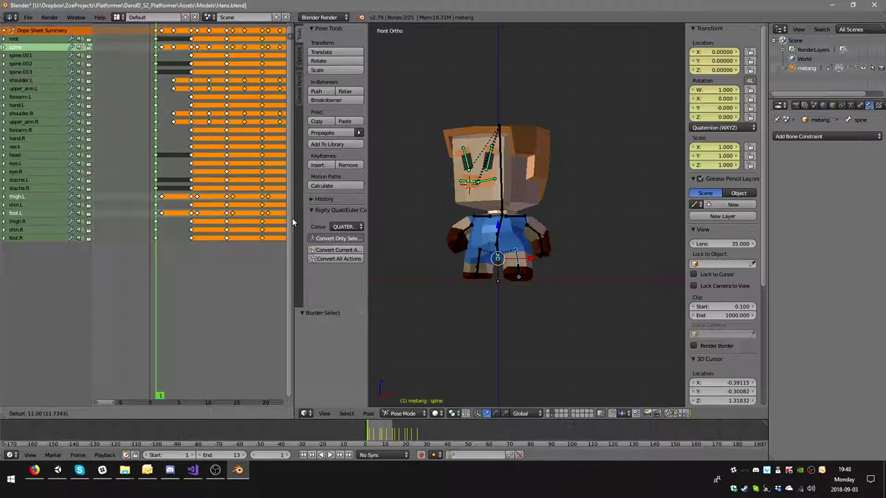
click(289, 218)
key(Home)
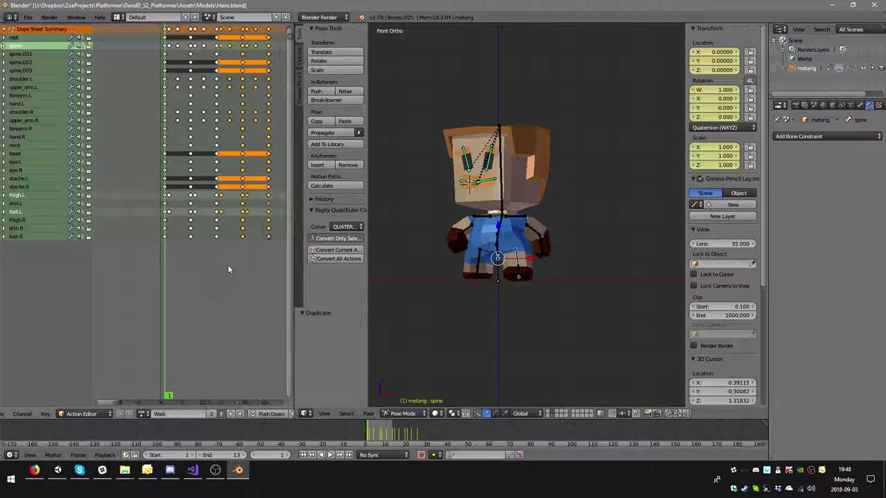
middle_drag(228, 264, 209, 266)
Set the animation end frame to 26 and scrub to frame 14
key(a)
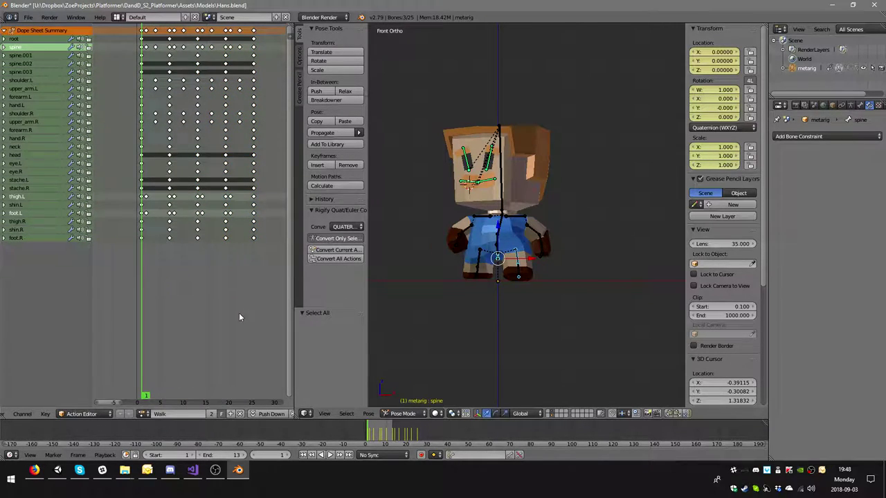
click(227, 456)
text(26)
key(Return)
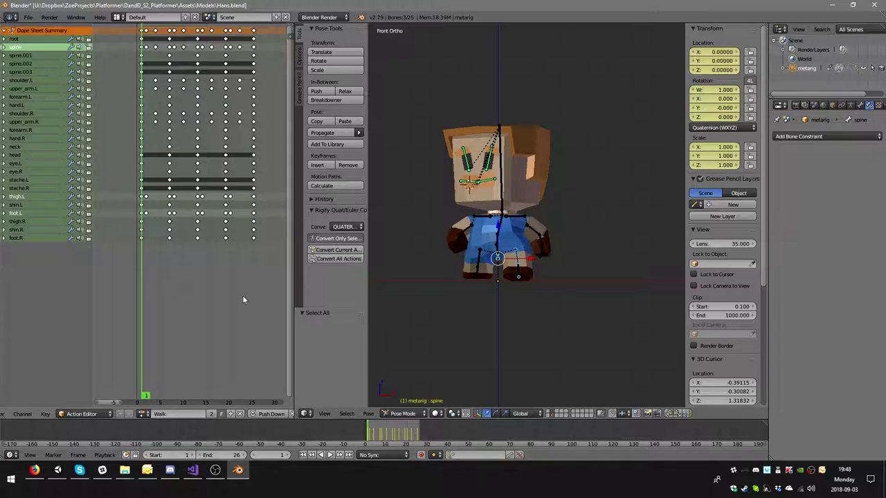
click(253, 258)
key(Home)
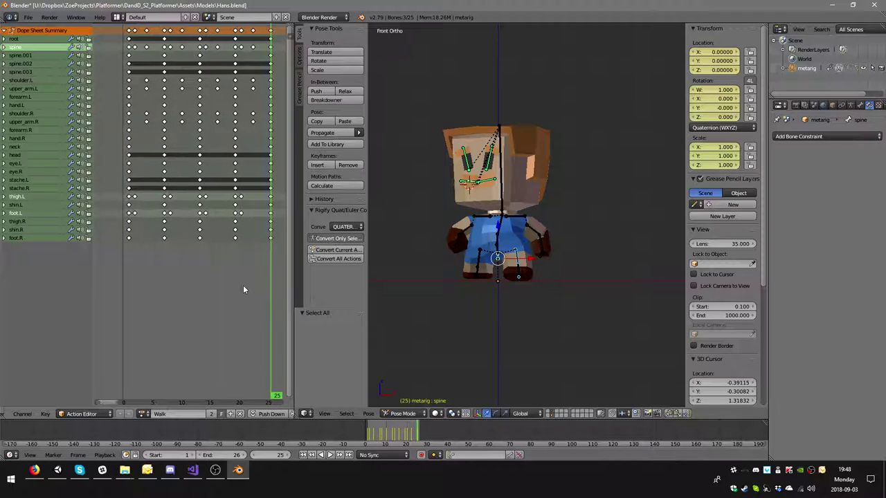
click(179, 212)
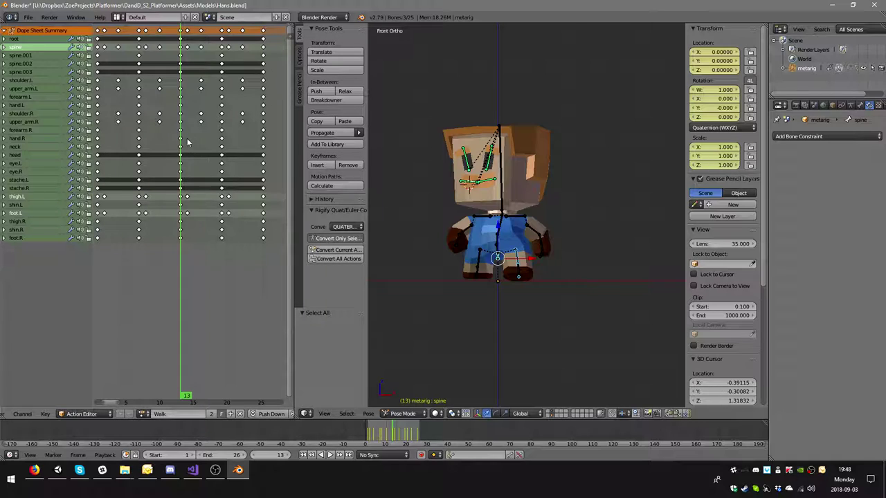
drag(186, 145, 189, 146)
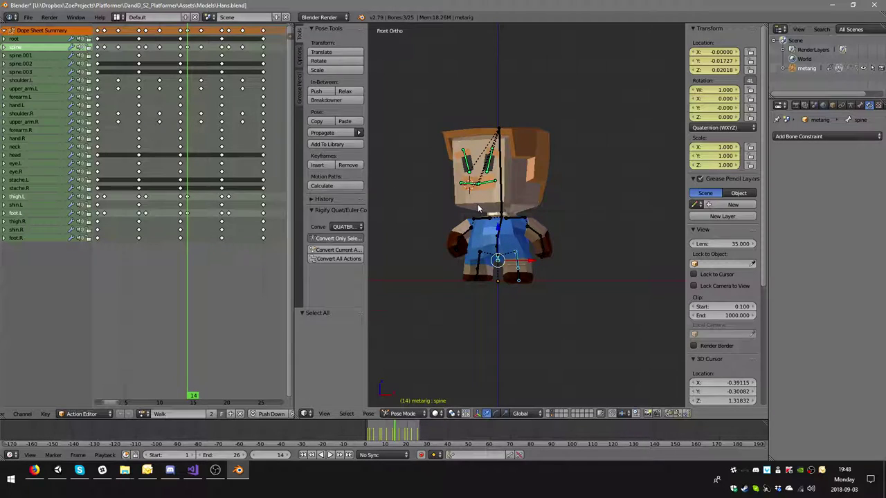
Select the right eye bone and zoom and orbit in close on the face
scroll(471, 205, up, 3)
right_click(423, 125)
middle_drag(429, 137, 484, 180)
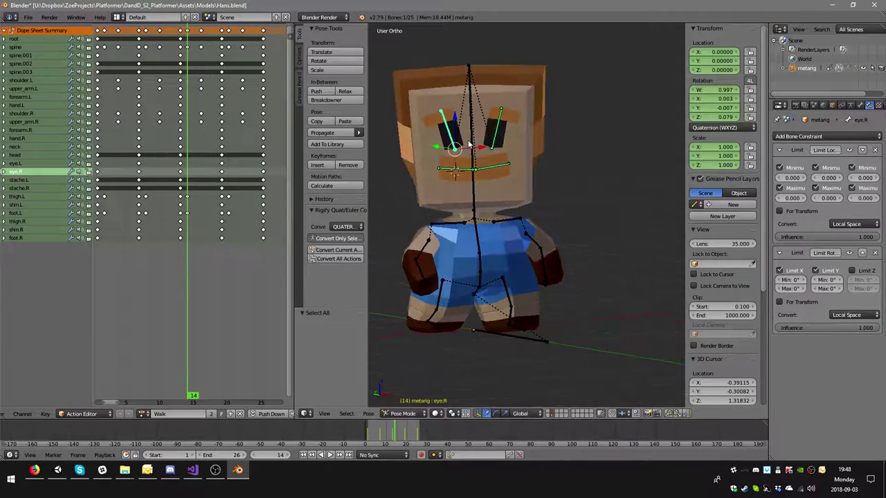
scroll(498, 201, up, 6)
mouse_move(515, 209)
middle_down()
mouse_move(523, 212)
mouse_move(498, 209)
middle_up()
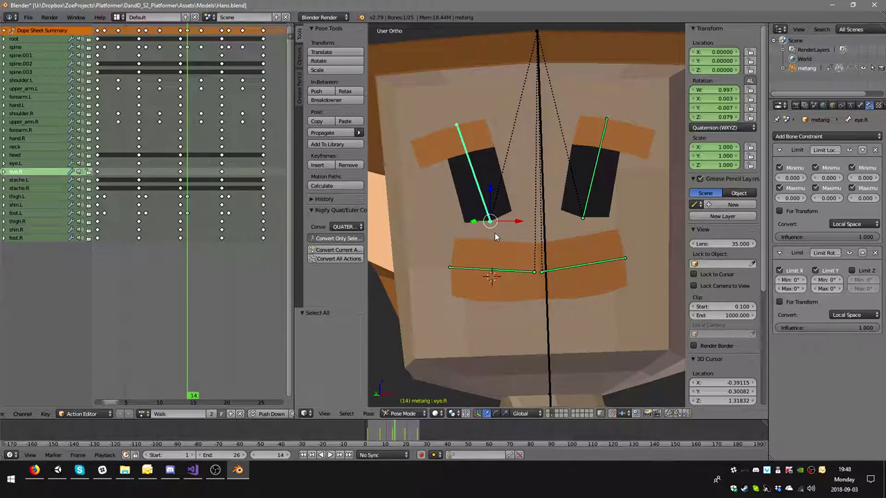
Try Individual Origins and Active Element pivots, then settle on Median Point
click(454, 413)
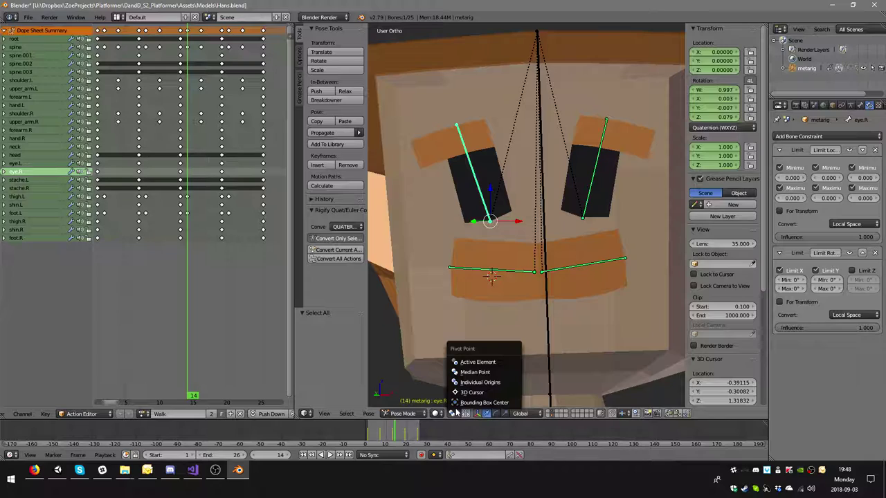
click(480, 382)
click(435, 413)
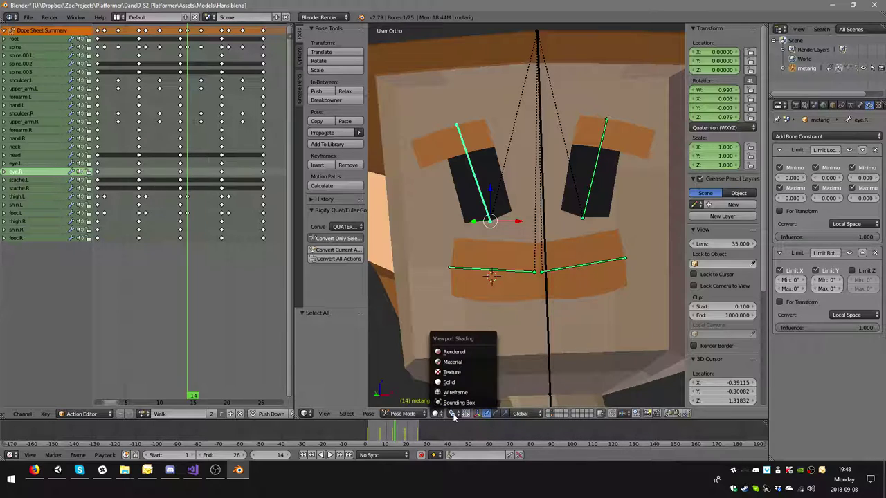
click(454, 413)
click(479, 362)
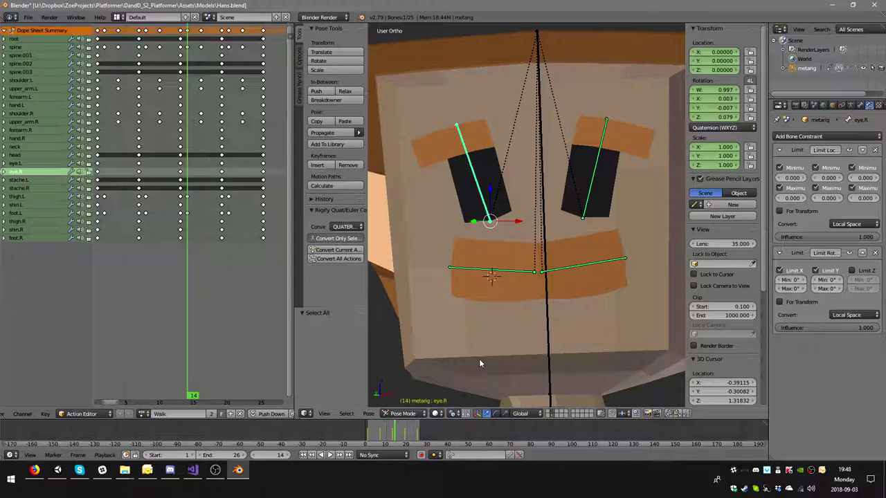
click(454, 414)
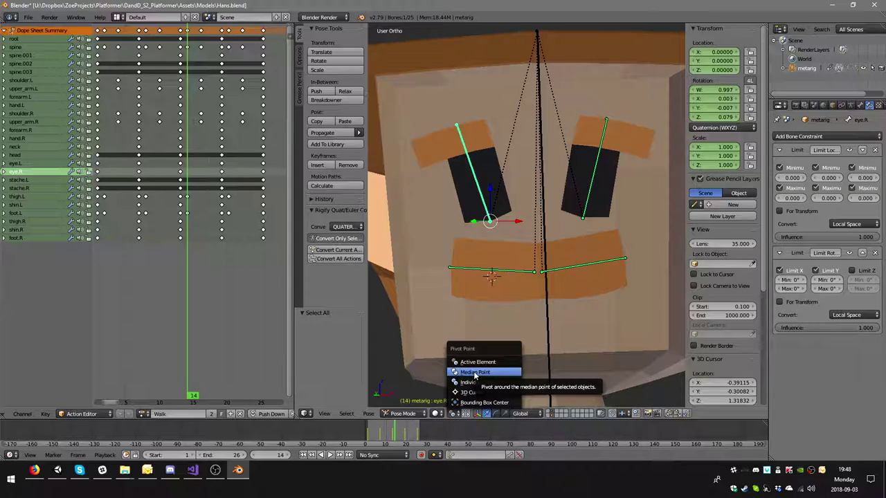
click(474, 373)
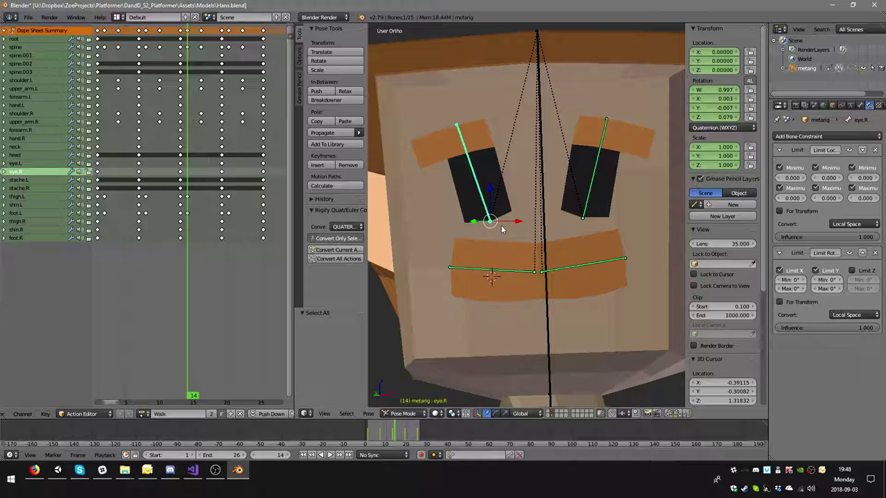
Flatten the right eye bone vertically along Z, first resetting an accidental X scale
key(s)
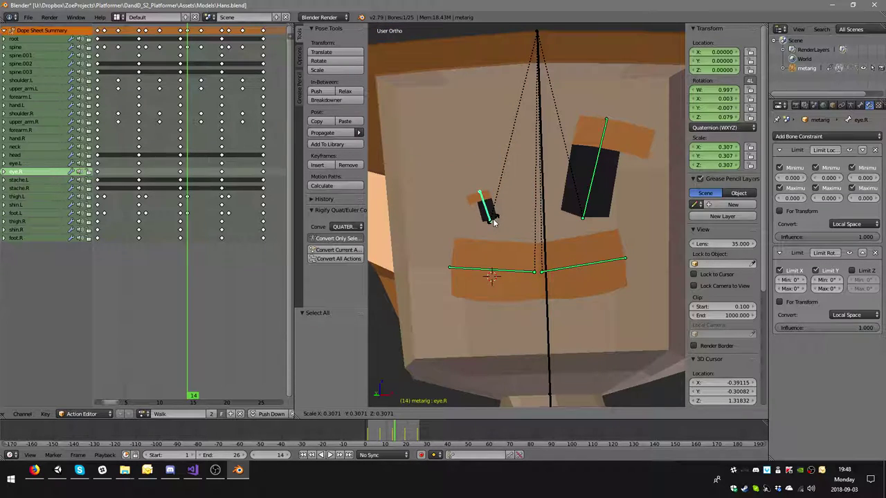
key(Escape)
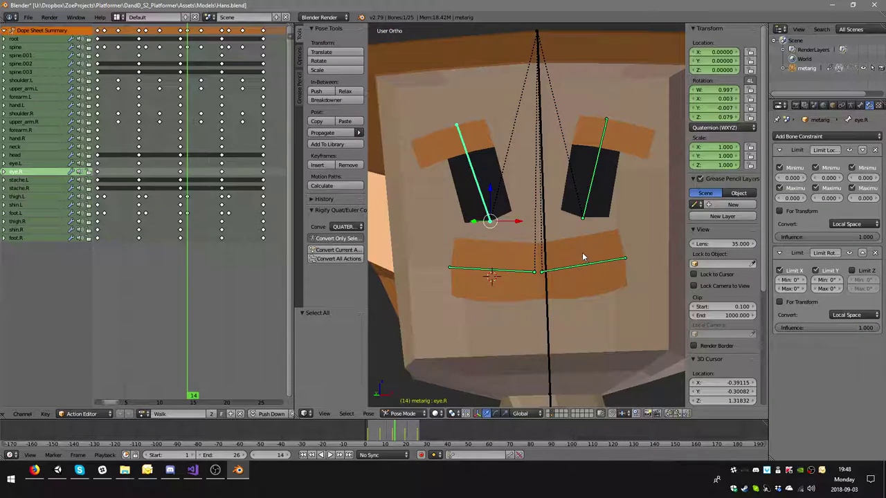
middle_drag(577, 255, 514, 232)
key(s)
key(x)
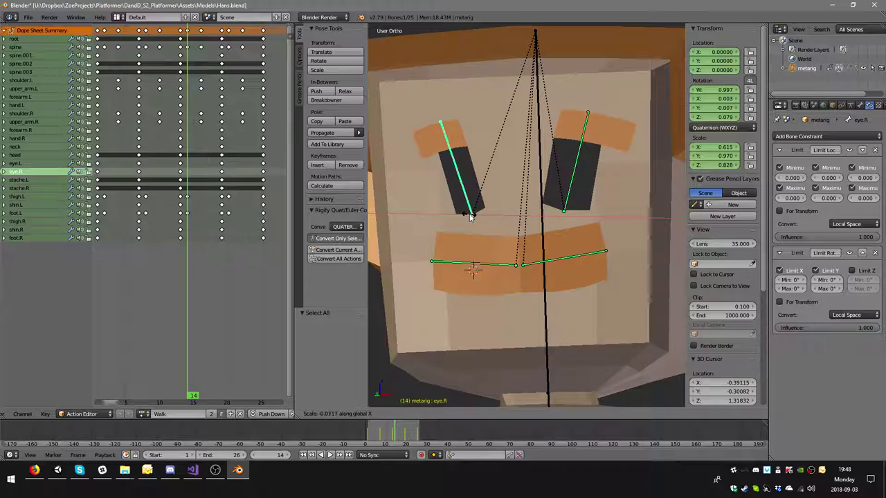
click(476, 216)
middle_drag(476, 216, 503, 240)
key(alt+s)
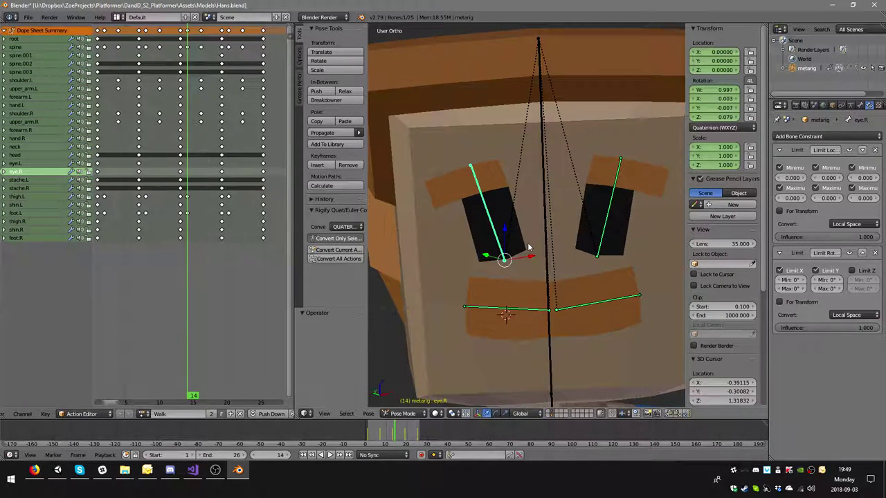
key(s)
key(Escape)
key(s)
key(z)
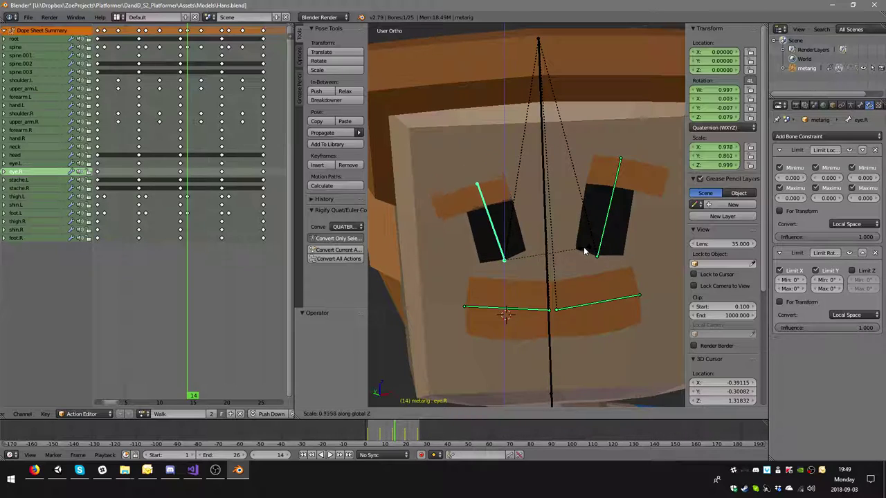
click(521, 259)
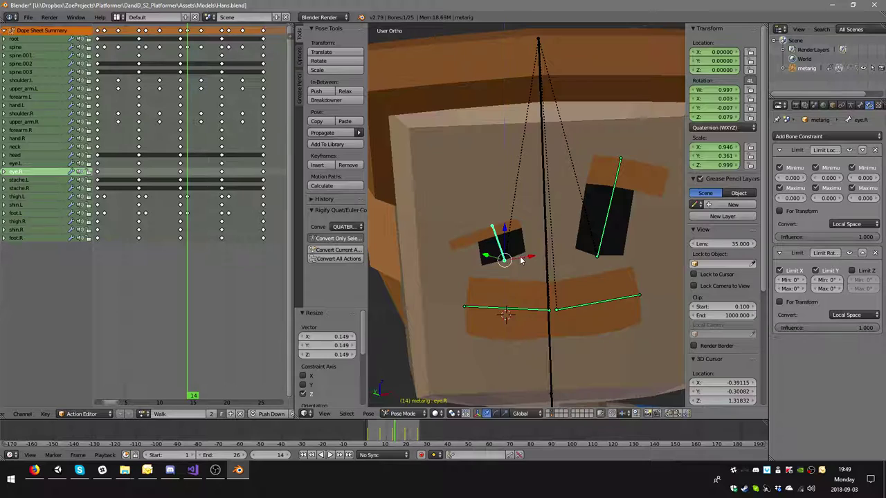
Flatten eye.R further to 0.481 along Z and tilt it 22.3° on X
key(KP_6)
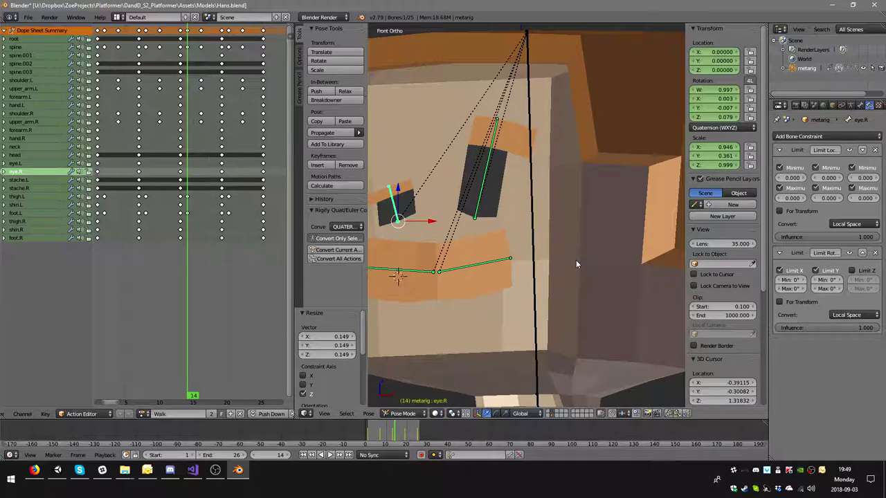
middle_drag(576, 259, 591, 239)
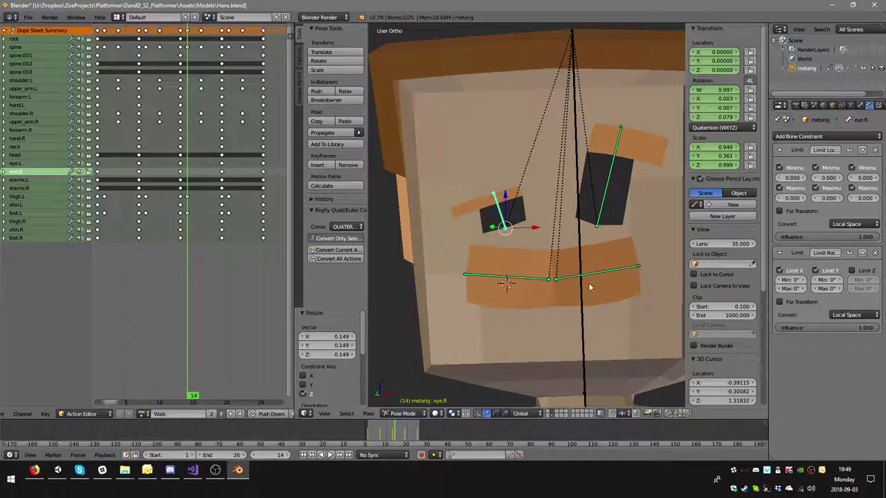
key(s)
key(z)
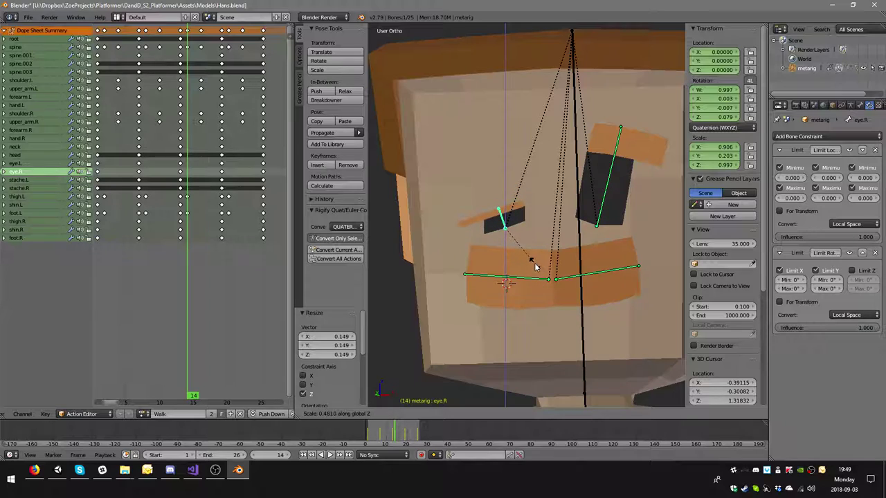
click(535, 267)
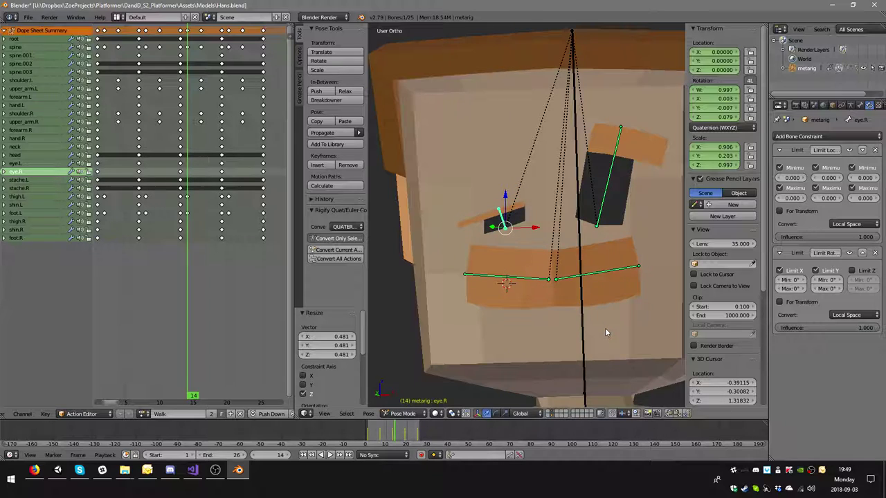
key(s)
key(z)
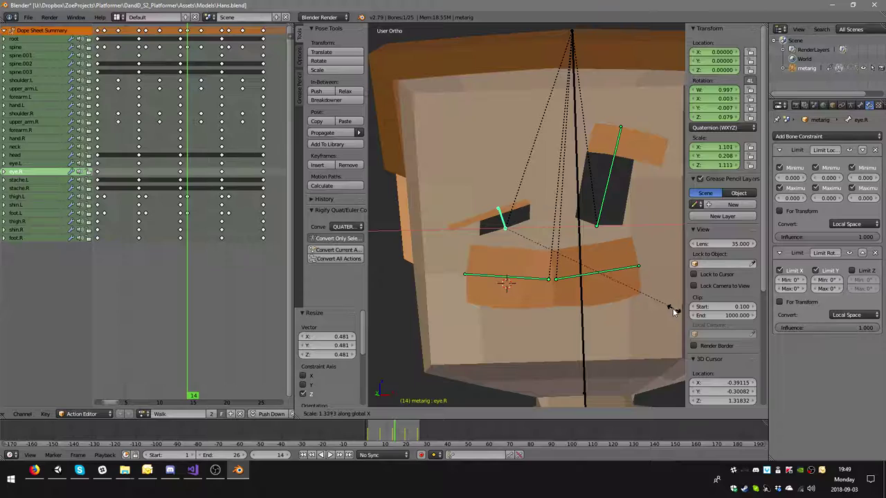
key(Escape)
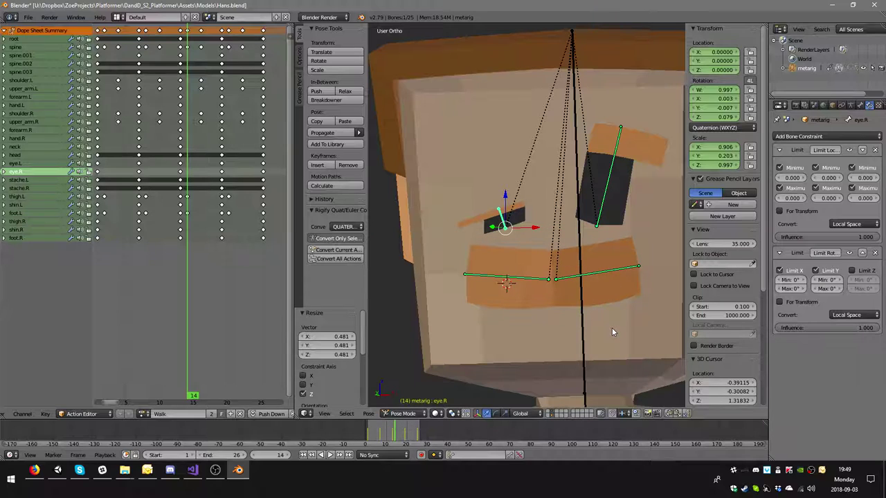
key(r)
key(x)
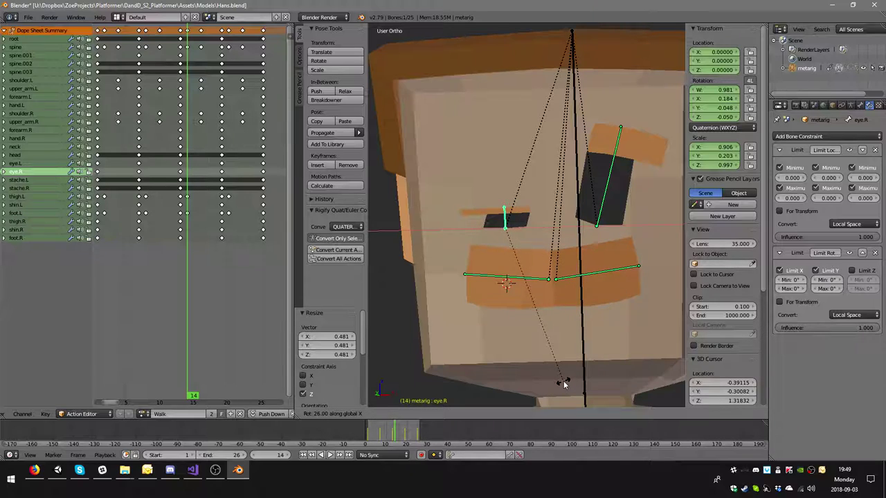
click(574, 378)
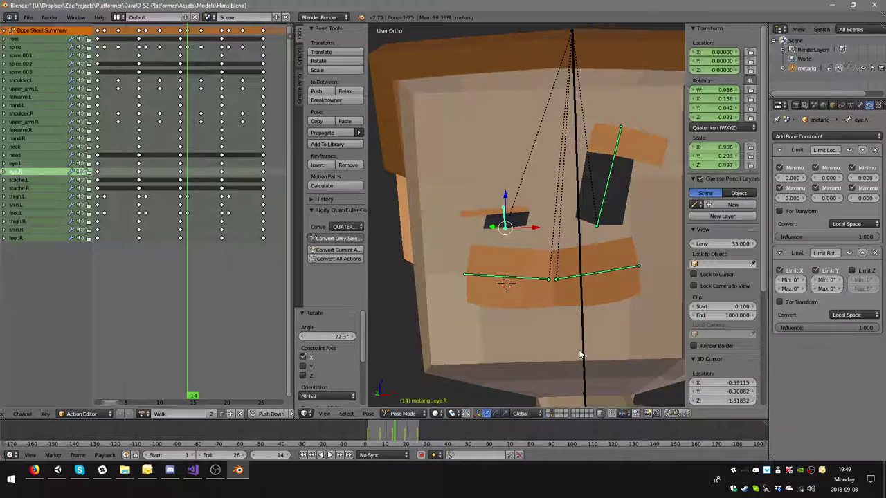
key(s)
key(z)
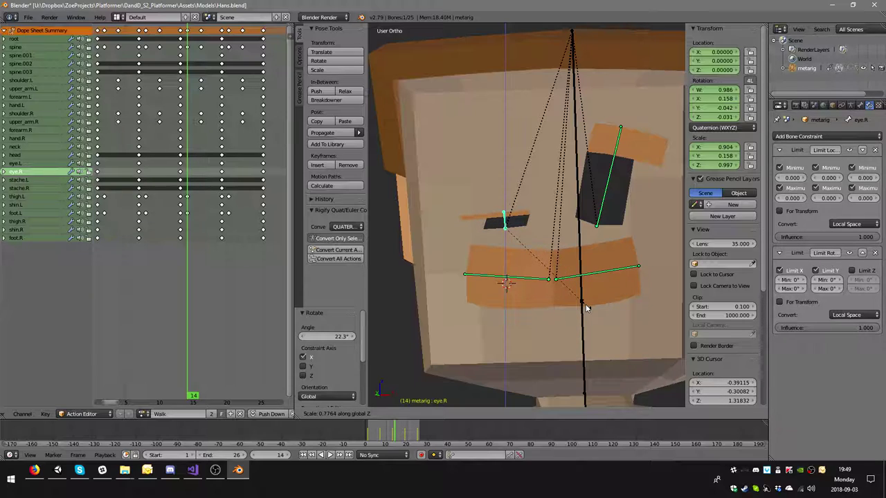
click(596, 214)
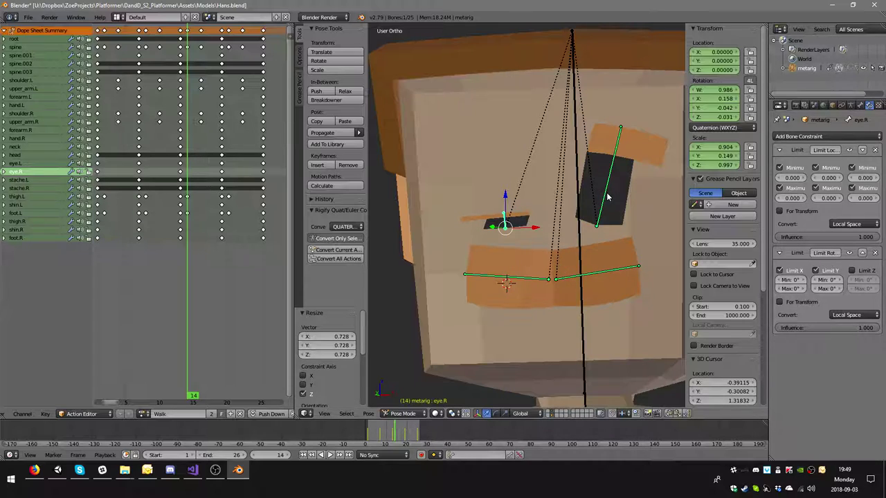
Select eye.L, flatten it twice along Z and tilt it to match
right_click(607, 199)
key(s)
key(z)
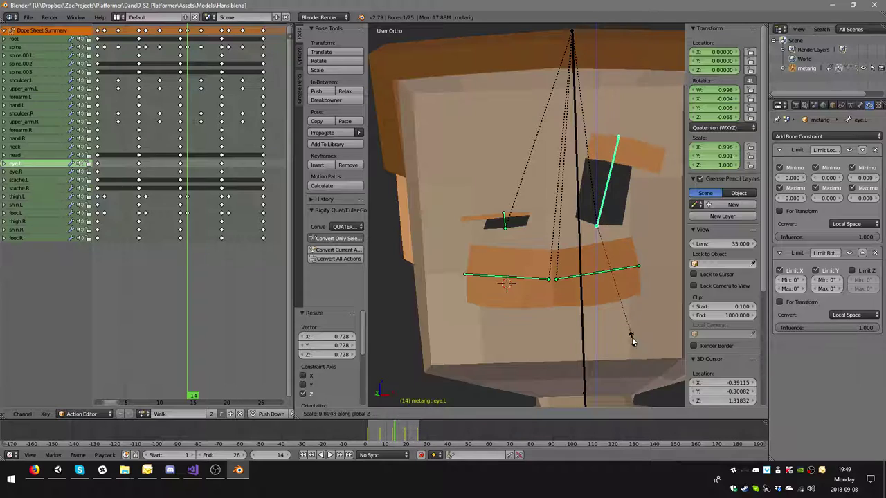
click(612, 241)
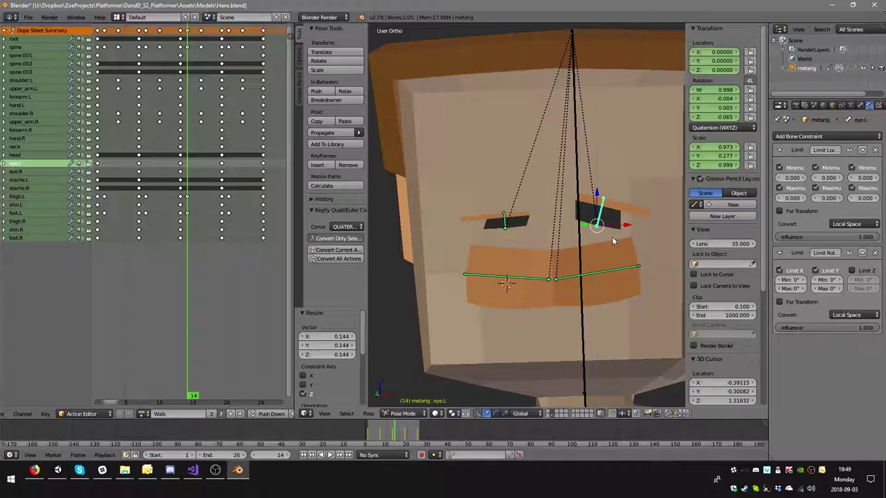
key(s)
key(z)
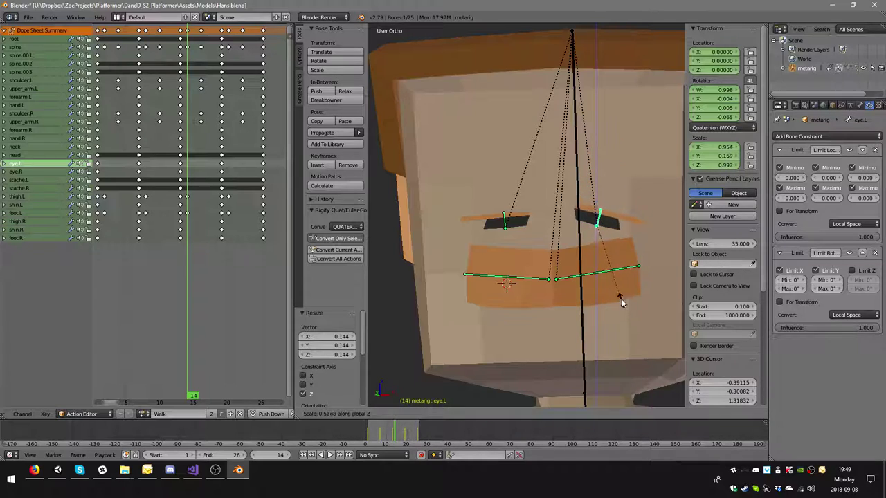
click(620, 290)
key(r)
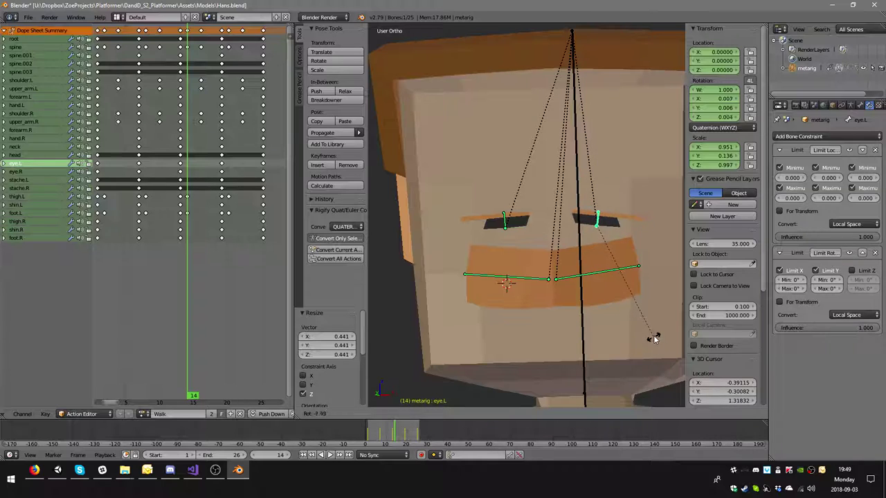
click(654, 317)
Key the right eye's location, rotation and scale with LocRotScale
scroll(598, 315, down, 2)
middle_drag(598, 312, 601, 277)
right_click(597, 230)
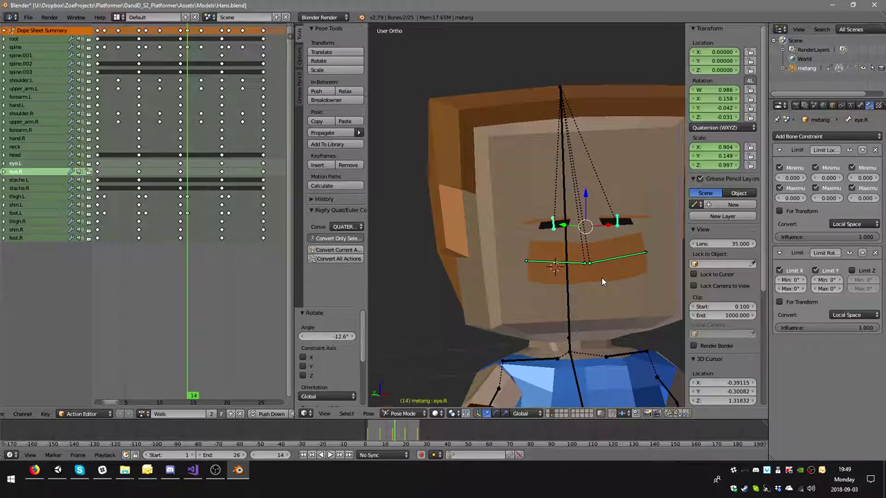
key(i)
click(589, 276)
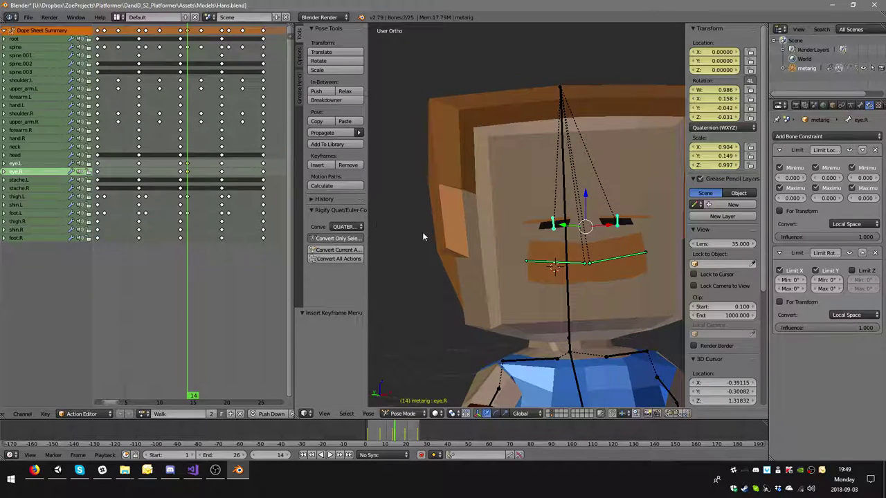
Copy the eye blink keys two frames later in the Dope Sheet, then play and stop the loop
right_click(180, 171)
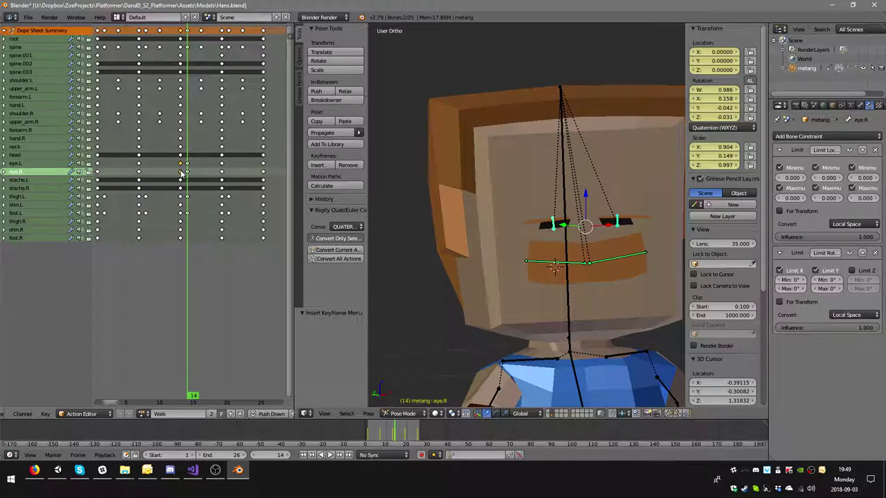
key(g)
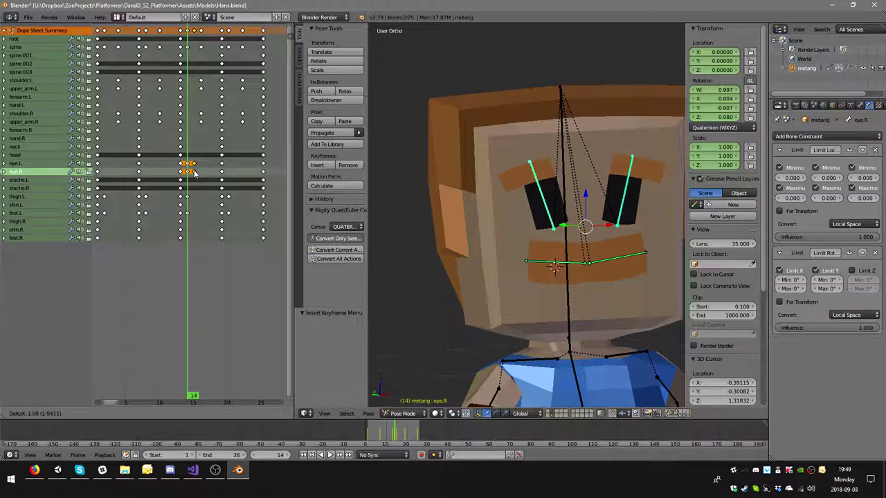
click(200, 173)
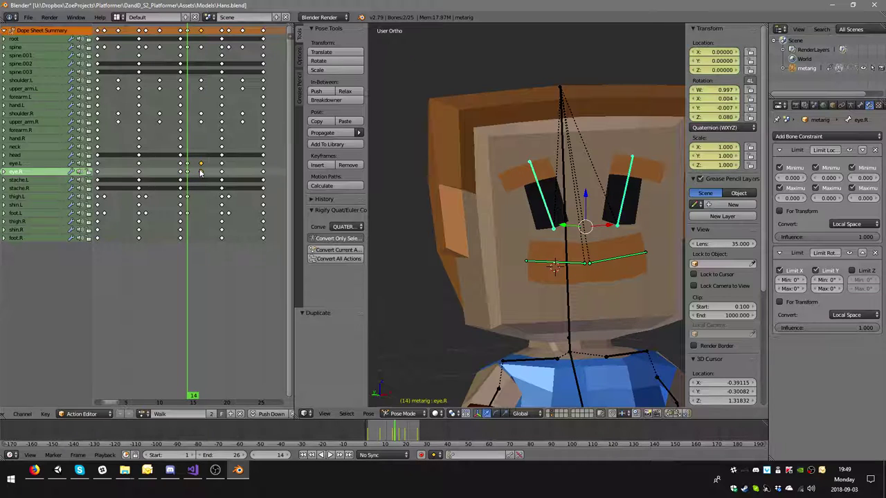
click(330, 454)
scroll(500, 296, down, 3)
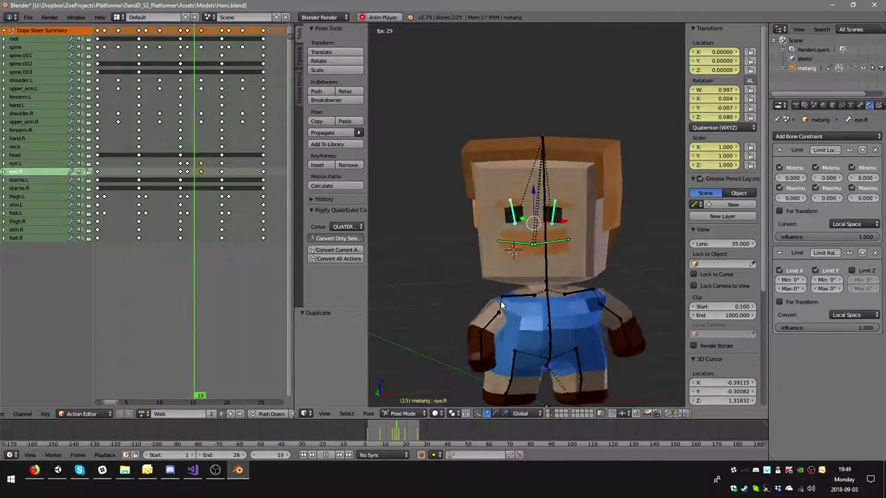
click(328, 457)
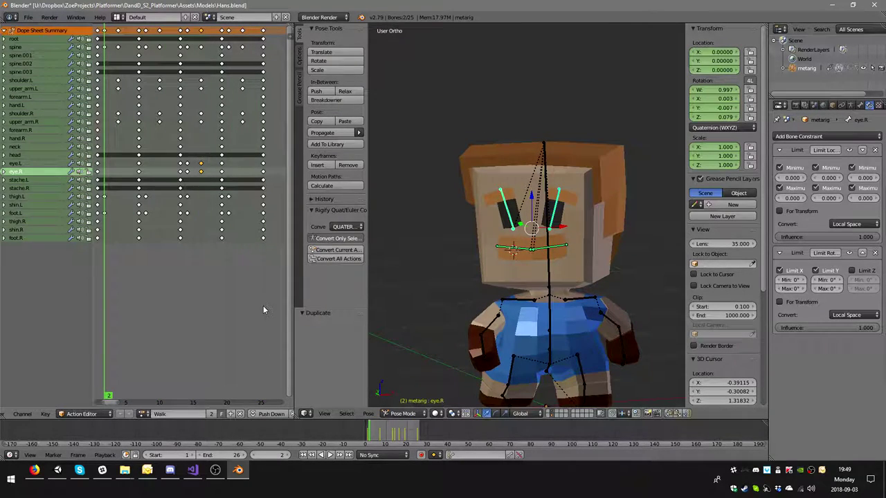
At frame 7, tilt stache.R and key its LocRotScale
click(137, 184)
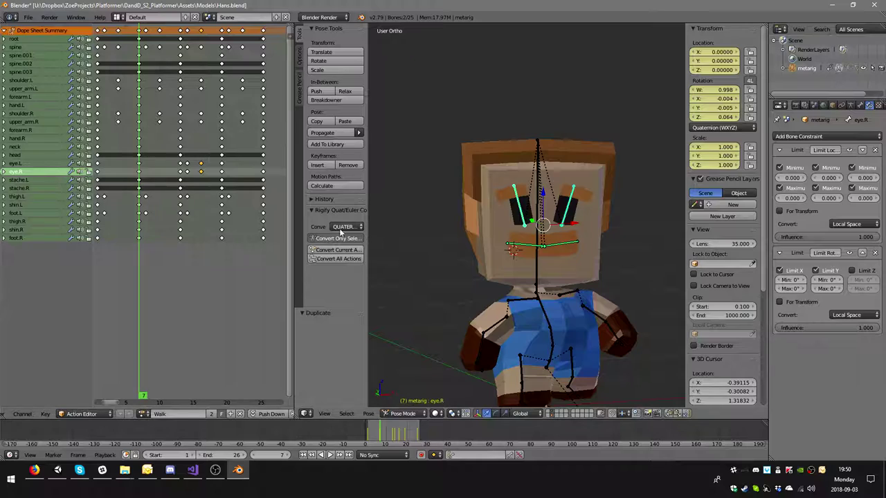
right_click(526, 248)
key(r)
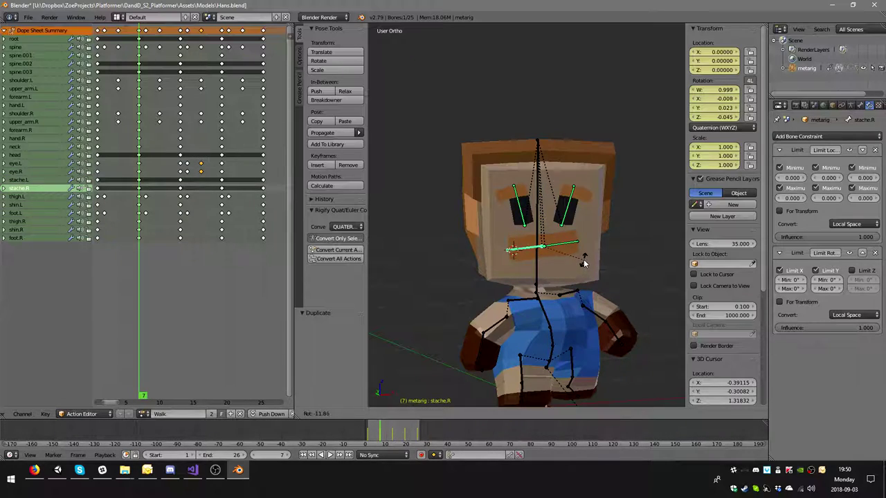
click(581, 263)
key(i)
click(578, 267)
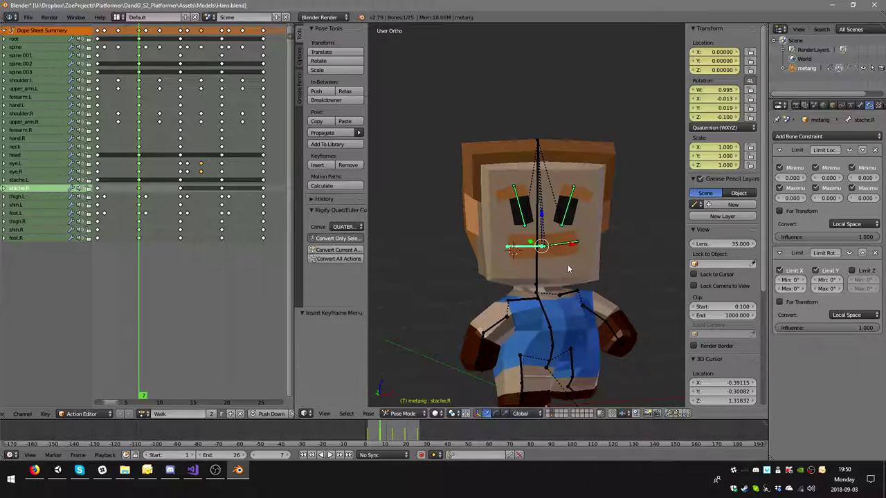
At frame 19, tilt stache.L and key its LocRotScale
click(221, 197)
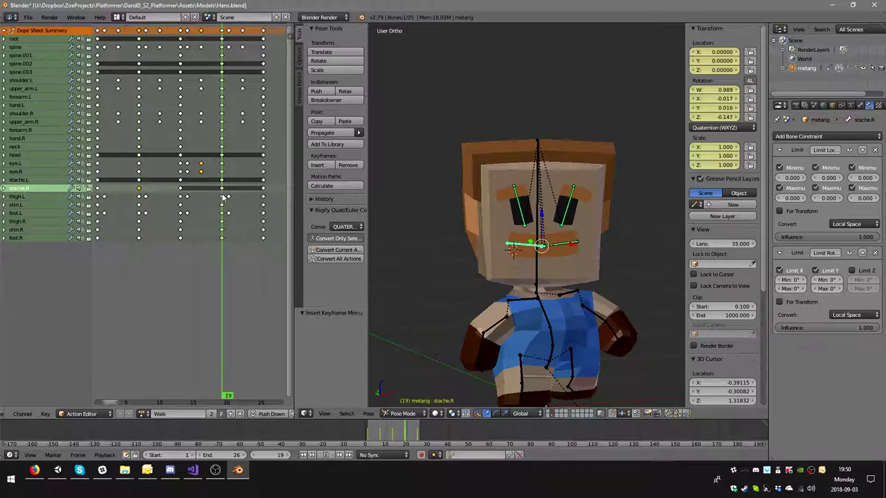
right_click(569, 248)
key(r)
click(595, 284)
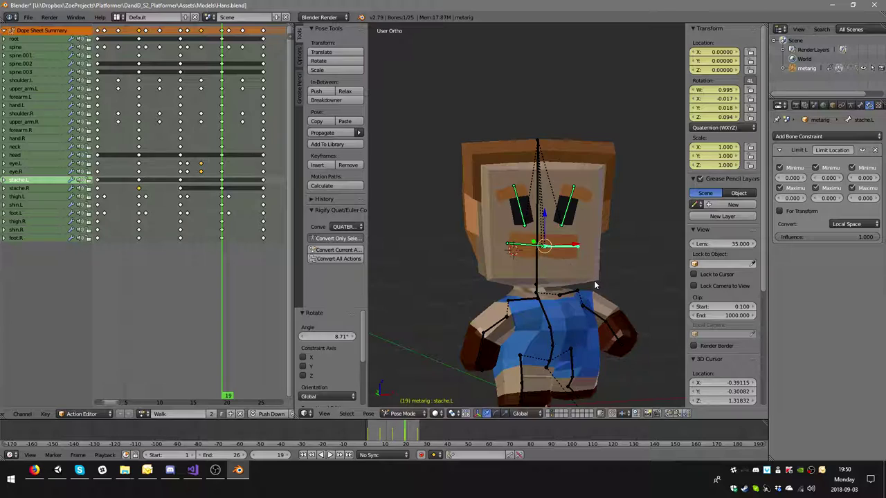
key(i)
click(575, 281)
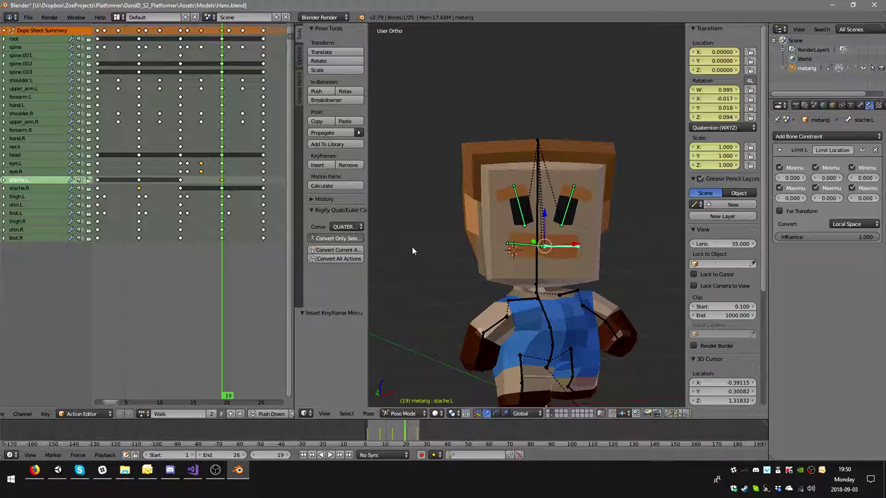
At frame 13, raise stache.R along Z in two moves, then select eye.R
click(182, 188)
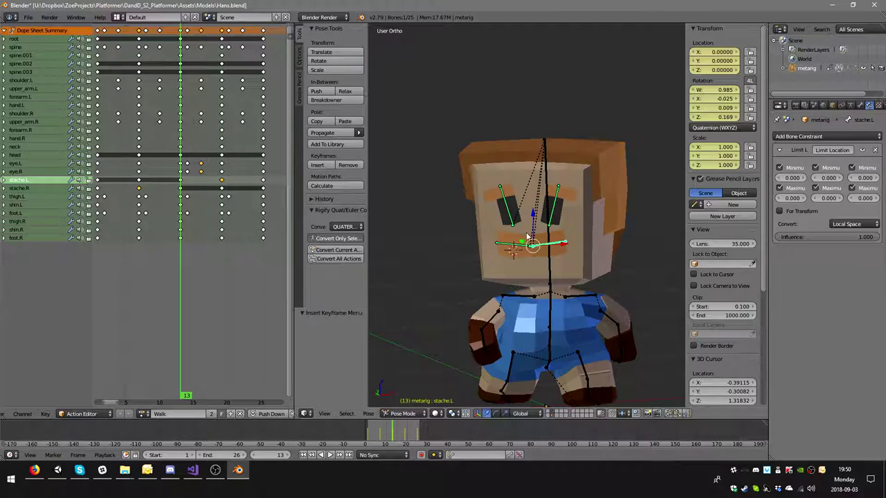
right_click(544, 251)
key(g)
key(z)
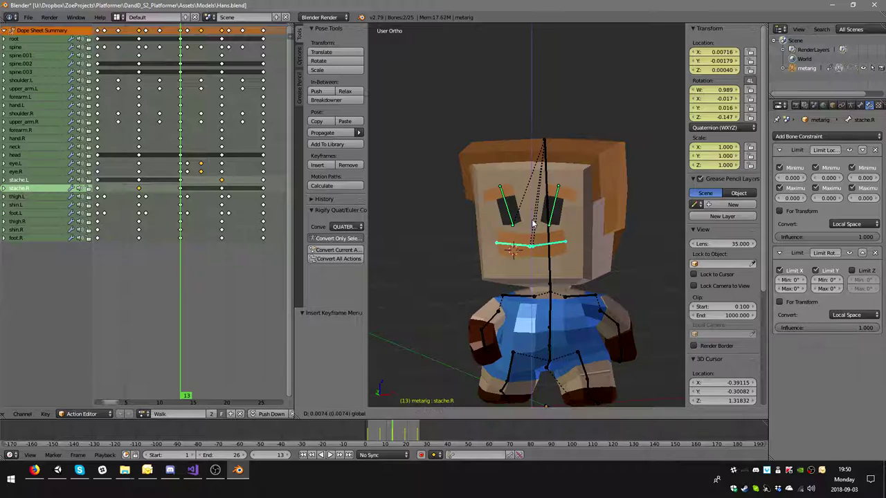
click(533, 225)
key(g)
key(z)
click(533, 217)
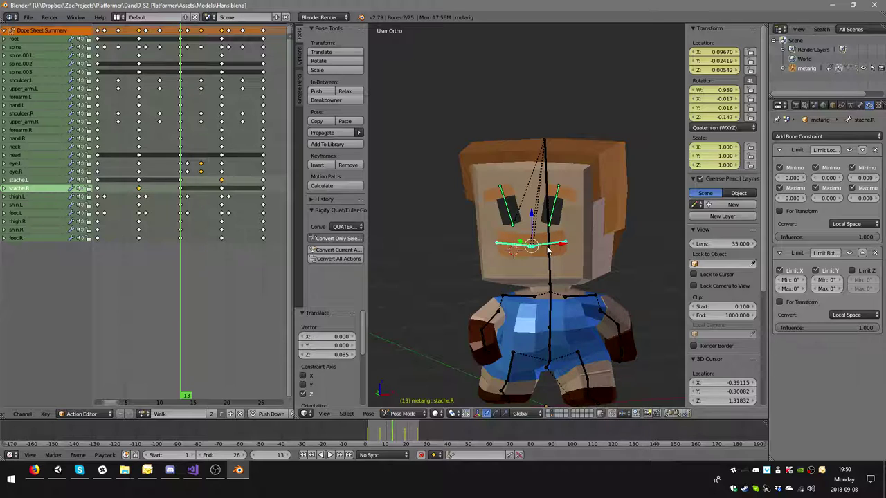
right_click(510, 220)
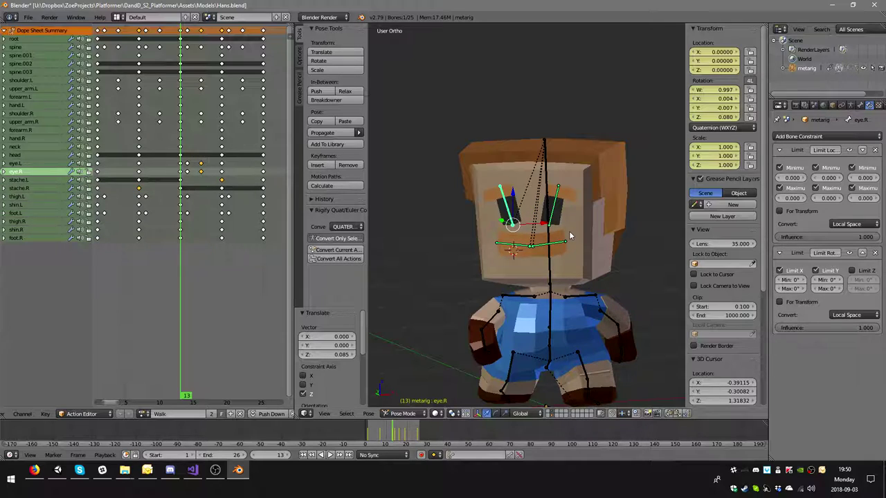
At frame 7, tilt both eye bones slightly and key the right eye's LocRotScale
click(138, 199)
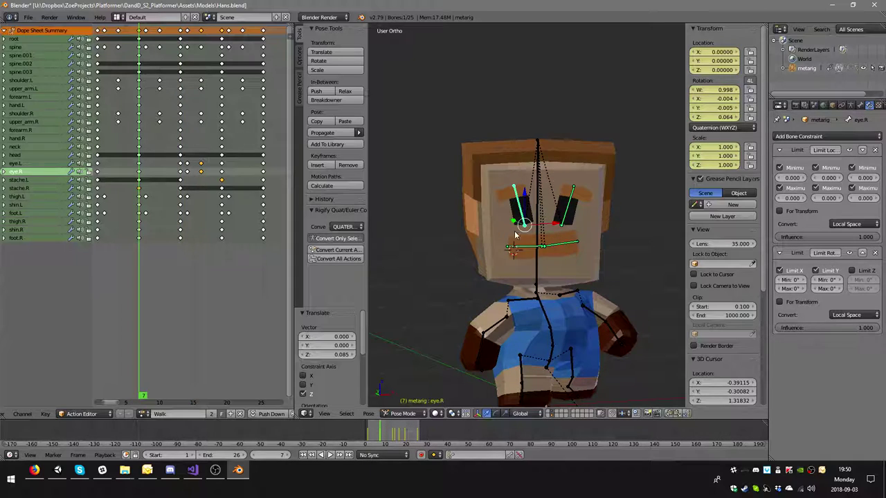
key(r)
click(653, 281)
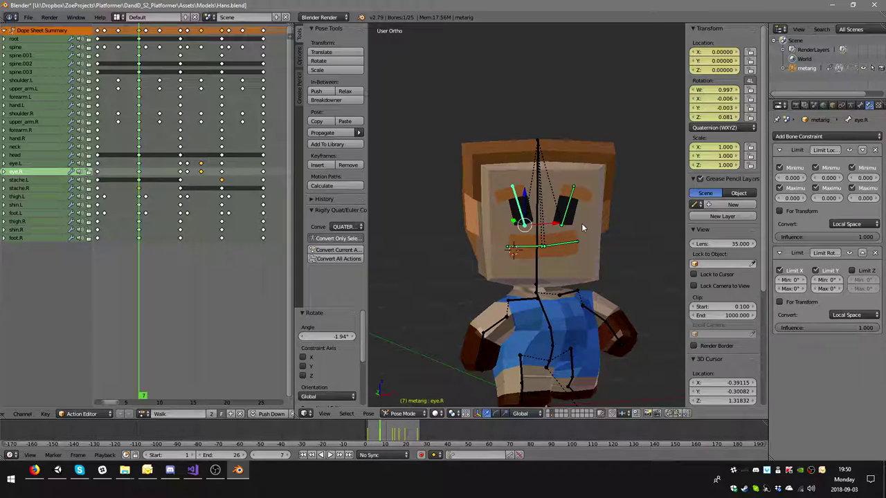
right_click(567, 213)
key(r)
click(622, 231)
right_click(523, 216)
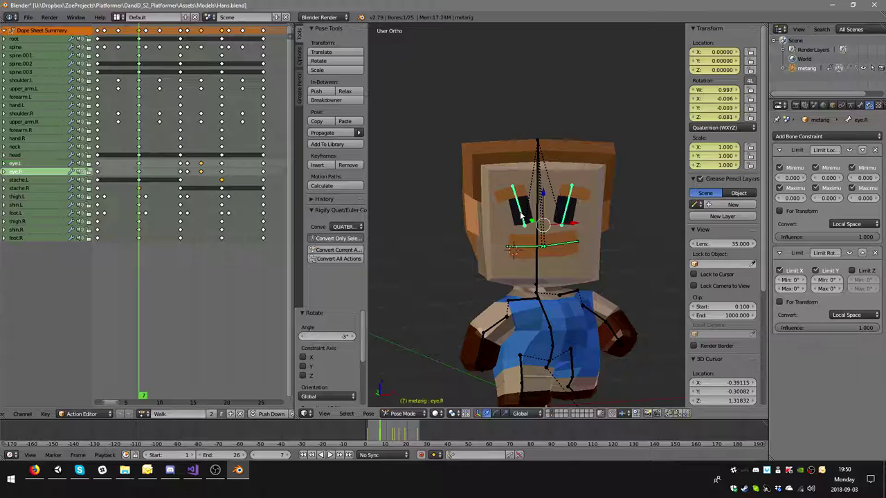
key(i)
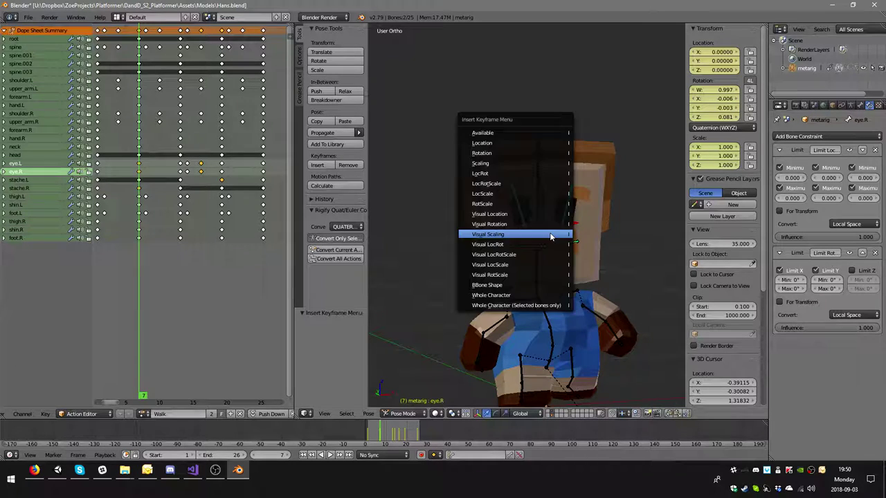
click(521, 184)
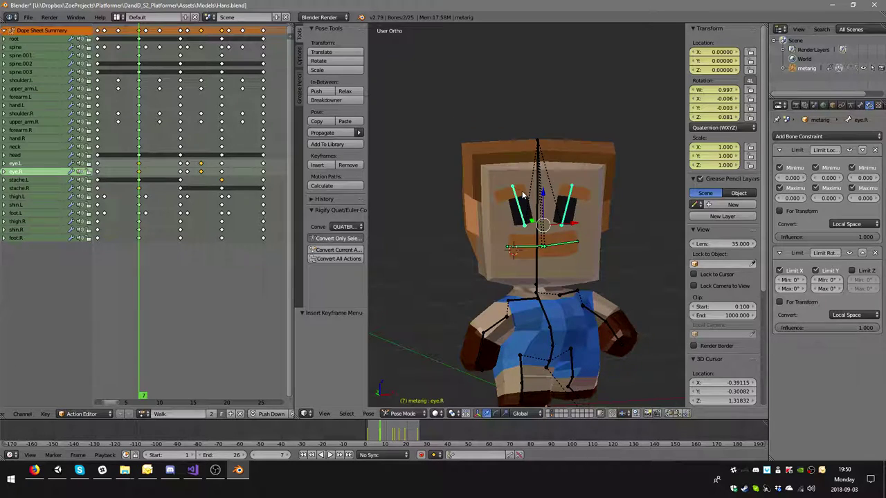
At frame 19, tilt the right eye and key its pose
click(220, 182)
key(r)
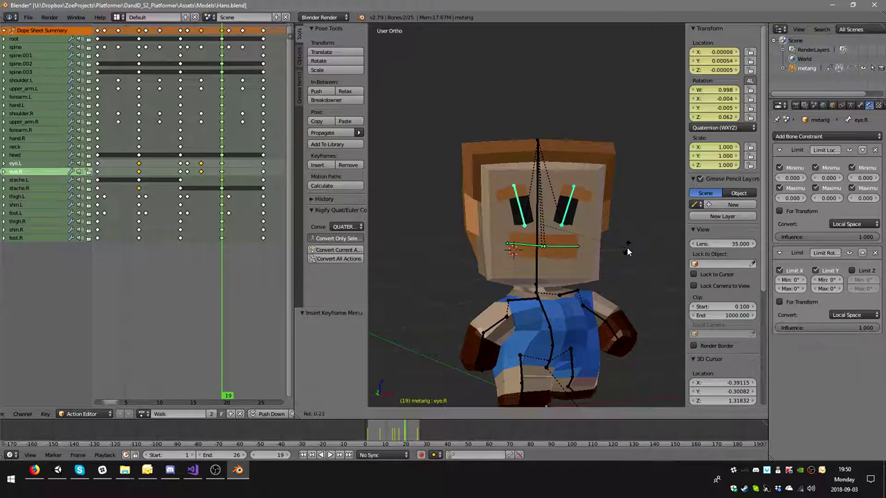
click(626, 252)
key(i)
click(611, 250)
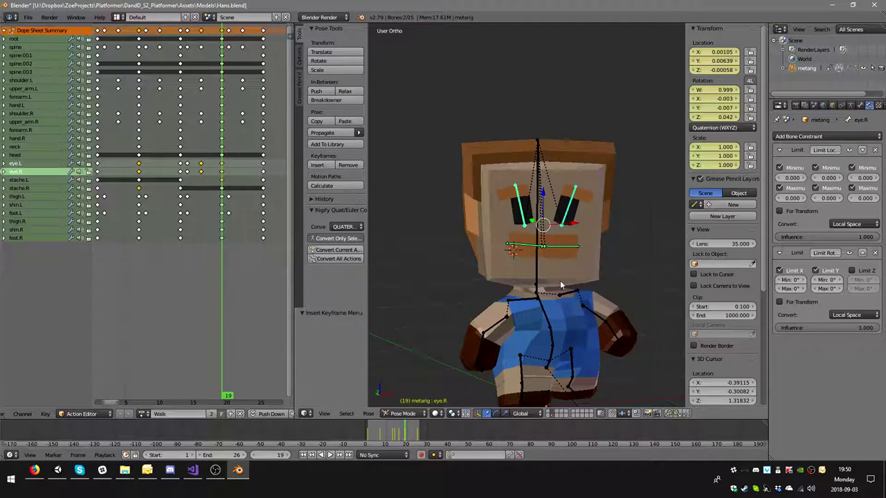
Play the walk animation, zooming in and orbiting to a side view
scroll(559, 280, down, 3)
middle_drag(559, 280, 547, 313)
key(alt+a)
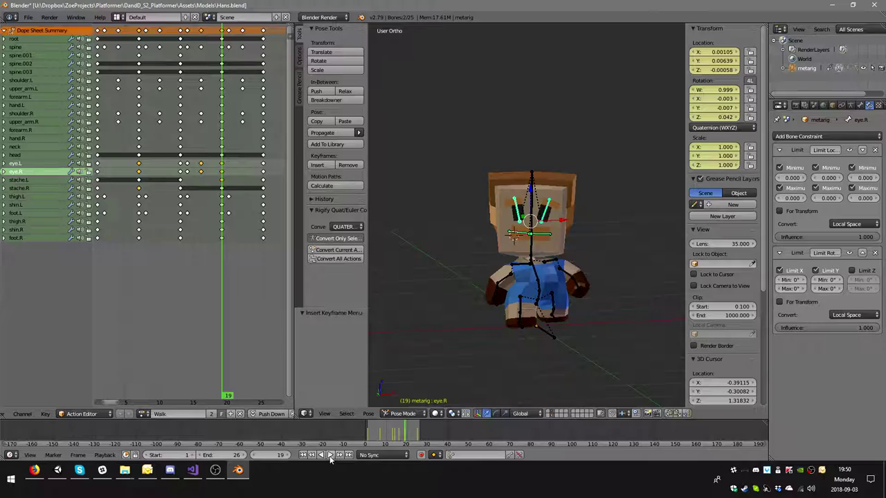
scroll(566, 303, up, 3)
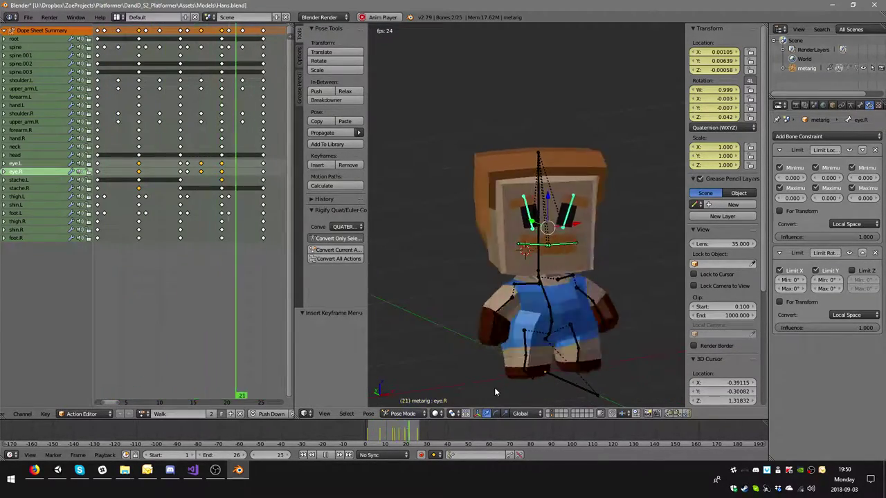
middle_drag(546, 375, 446, 356)
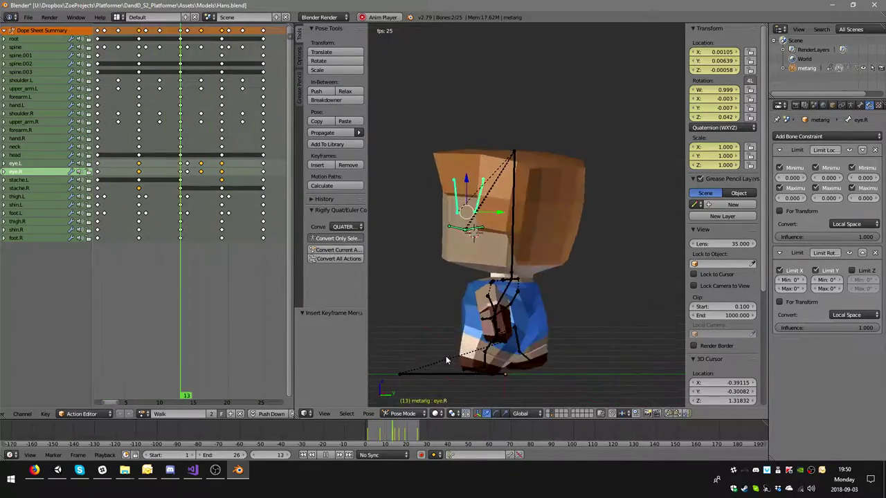
Stop playback, select thigh.L and step through frames 1–9 to inspect its pose
key(alt+a)
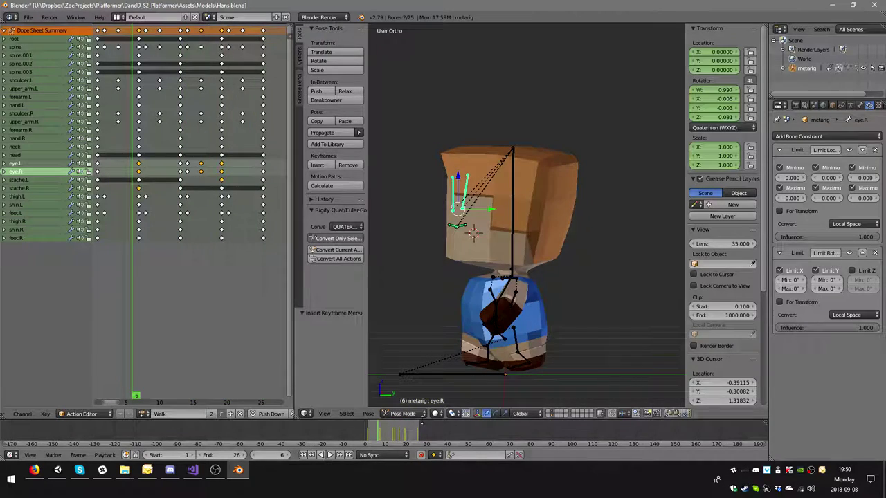
key(a)
right_click(513, 343)
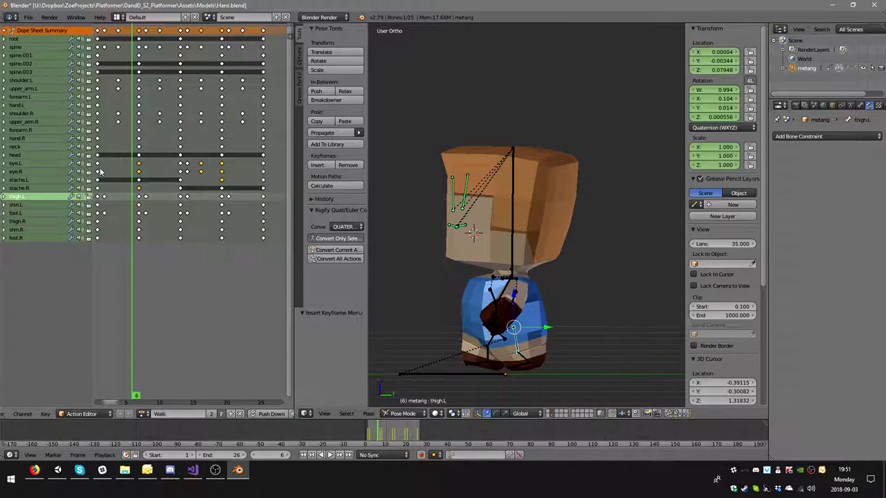
key(shift+Left)
key(alt+a)
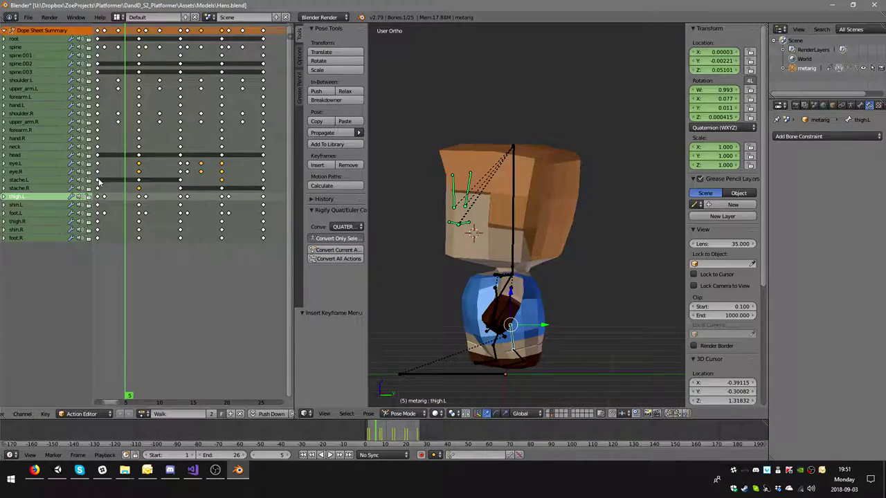
key(Right)
key(Right)
key(Left)
key(Left)
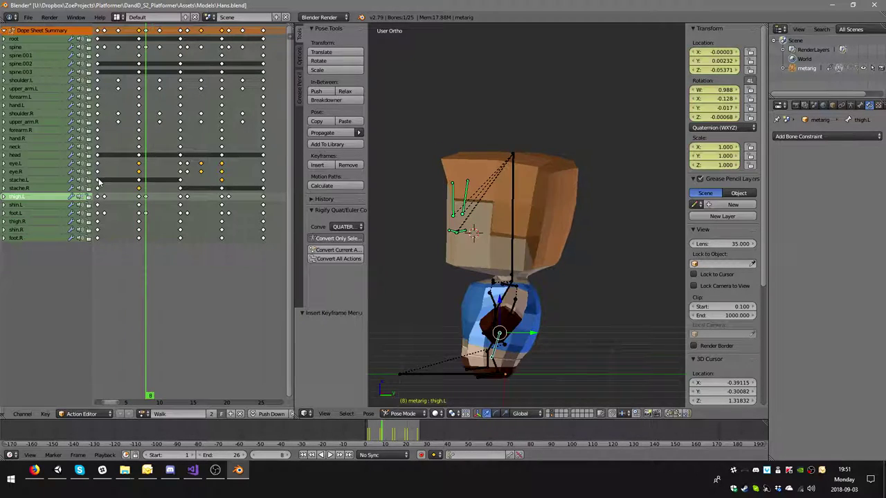
key(Left)
key(Right)
key(Left)
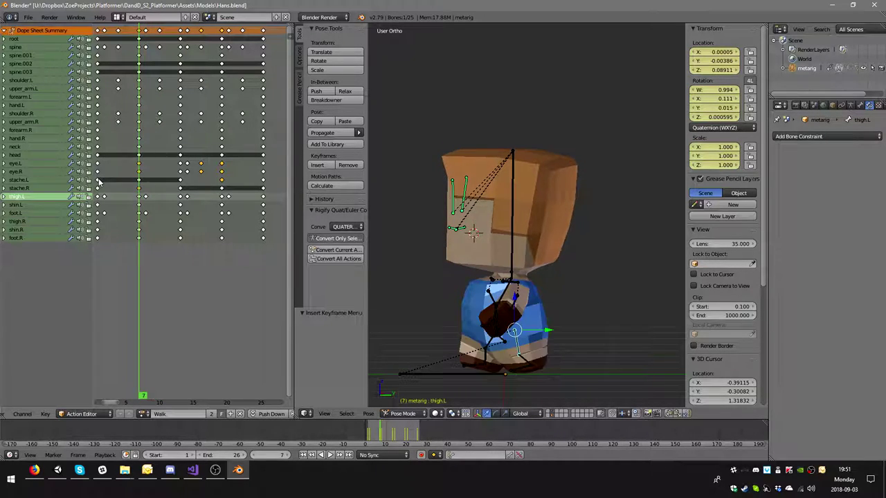
key(Right)
key(Left)
key(Right)
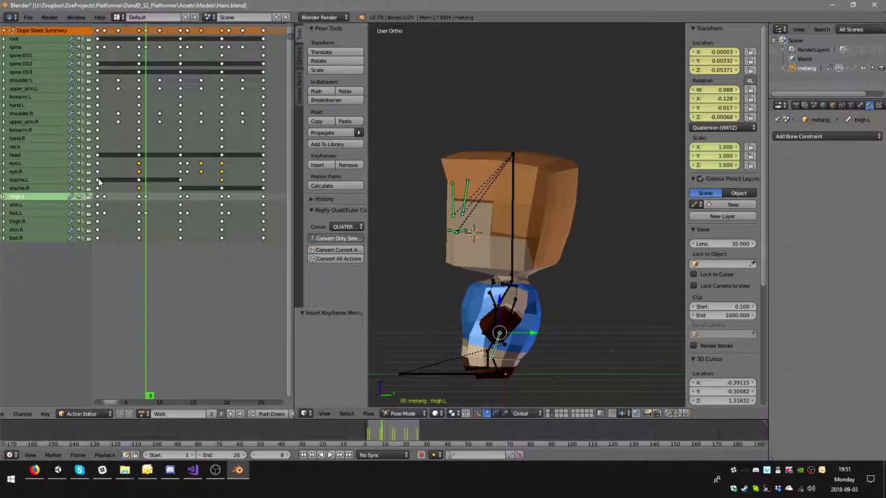
key(Left)
key(Right)
key(Left)
key(Left)
key(Left)
key(Left)
key(Left)
key(Left)
key(Left)
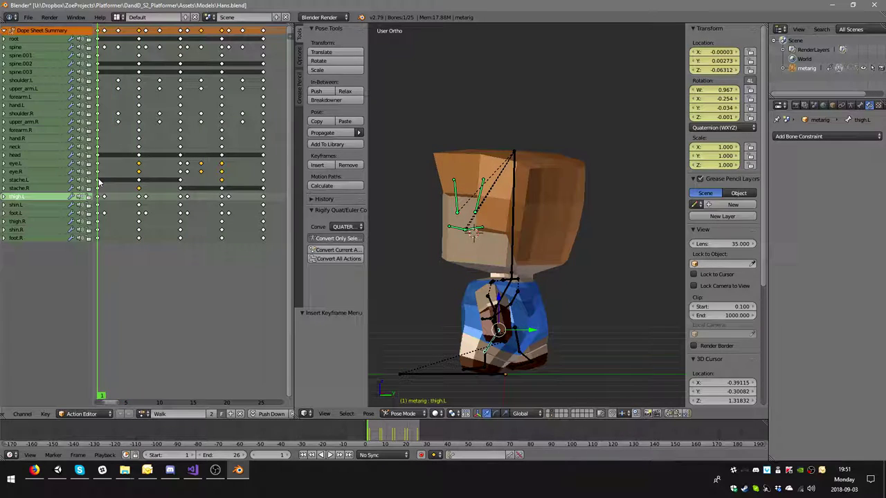
key(Right)
key(Right)
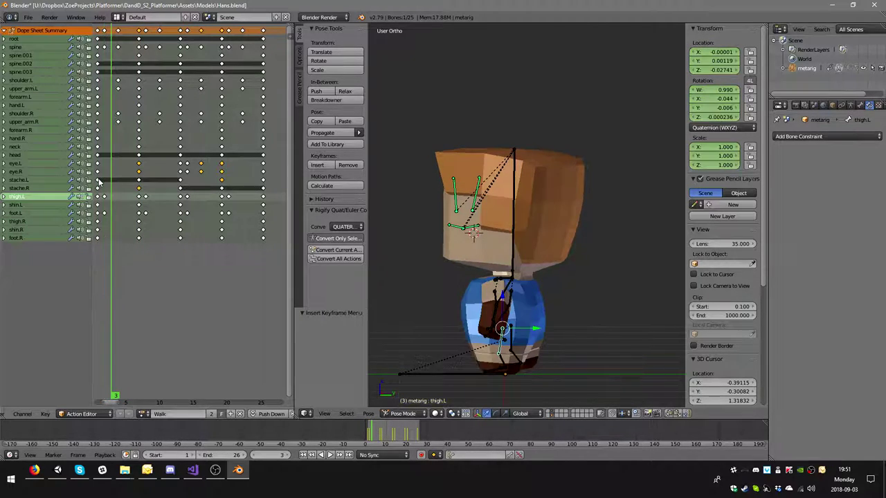
key(Right)
key(Right)
key(Right)
key(Right)
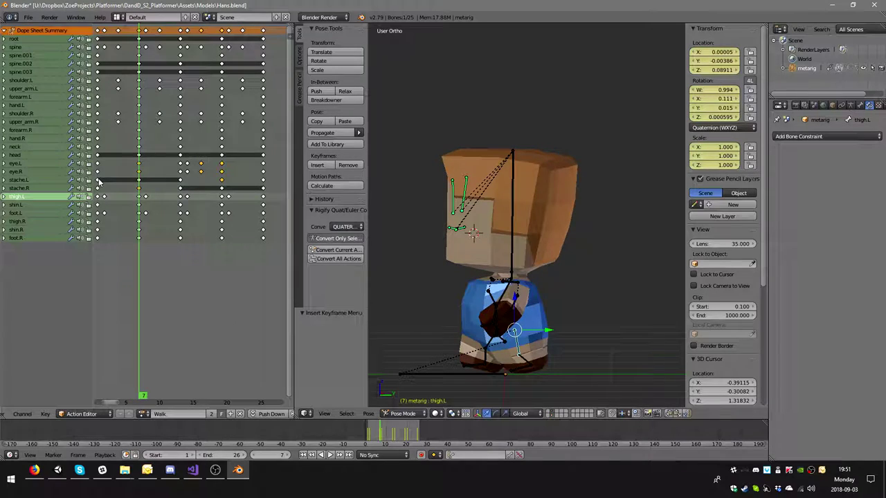
key(Right)
key(Right)
key(Left)
key(Left)
key(Left)
key(Right)
key(Right)
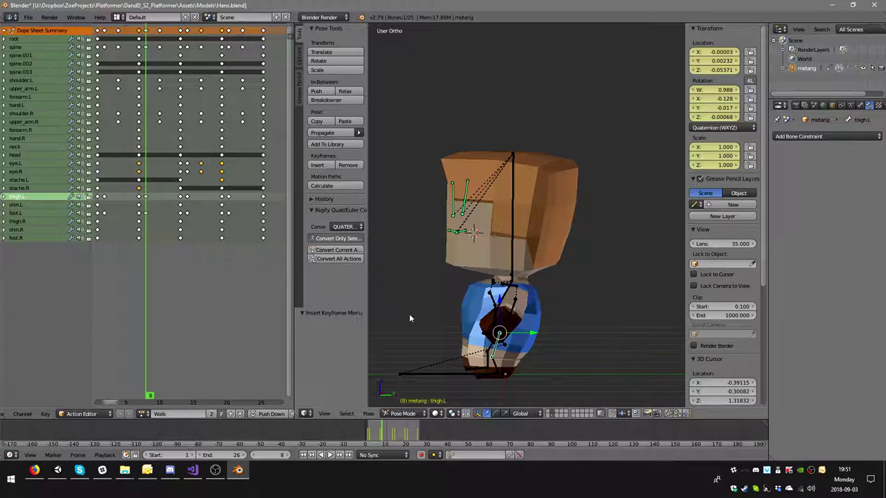
Rotate thigh.L and delete its keyframe at frame 8
key(r)
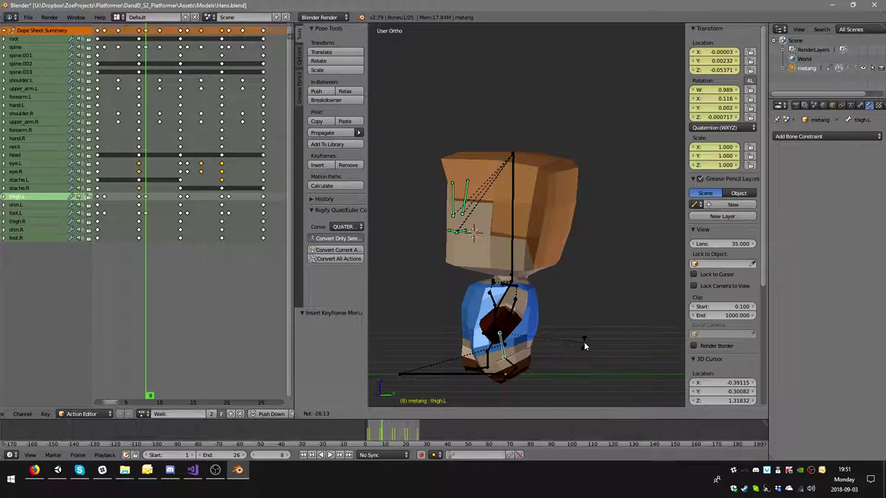
click(459, 367)
click(141, 207)
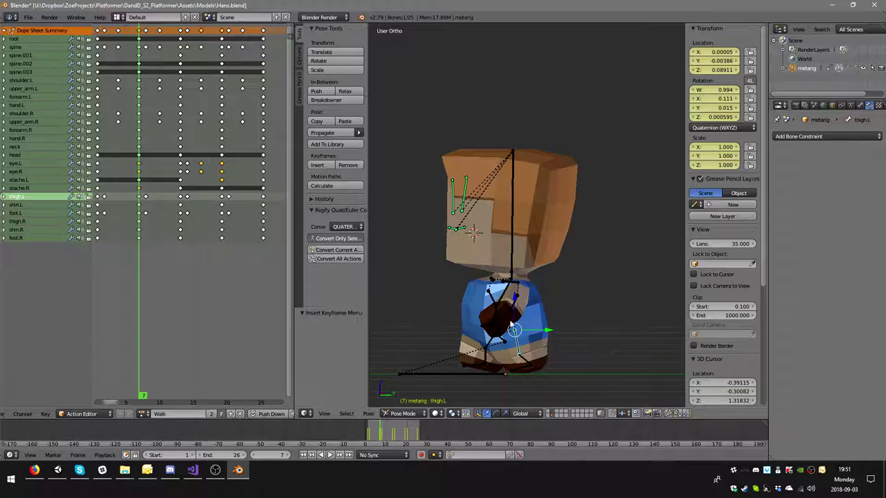
click(146, 197)
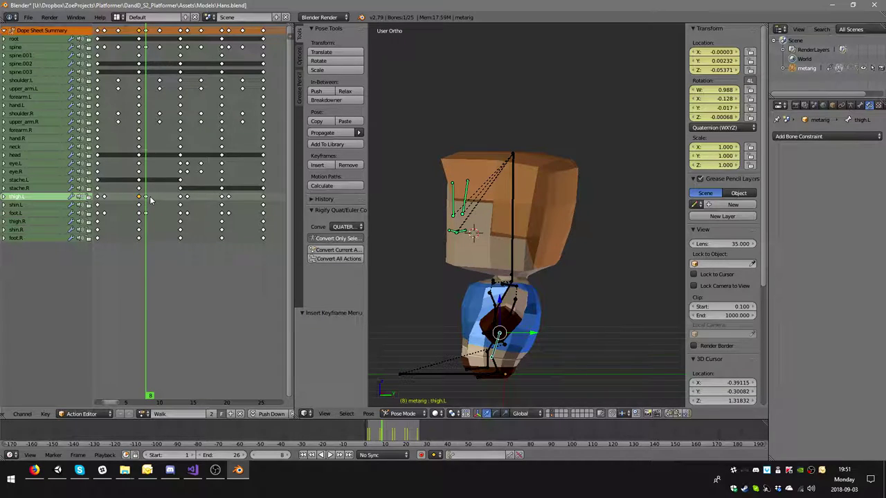
key(Delete)
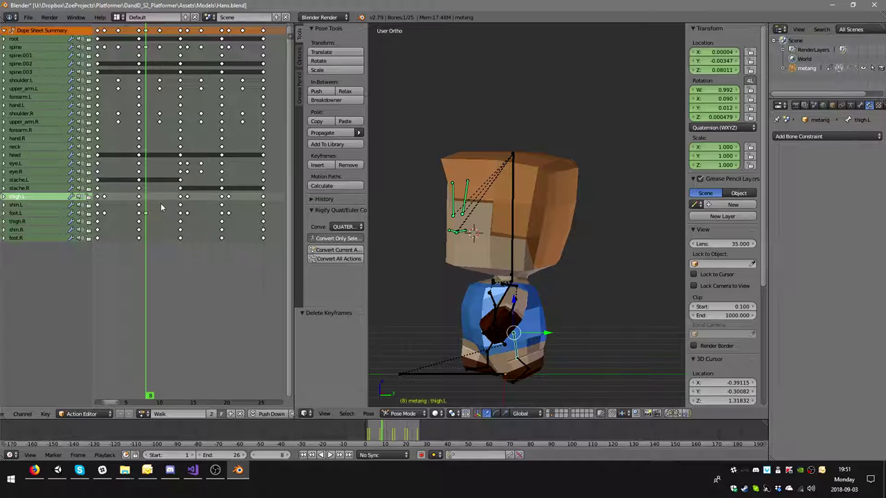
Delete the thigh.L keyframe near frame 20
click(180, 200)
key(Right)
key(Right)
key(Right)
key(Right)
key(Right)
key(Right)
key(Right)
key(Right)
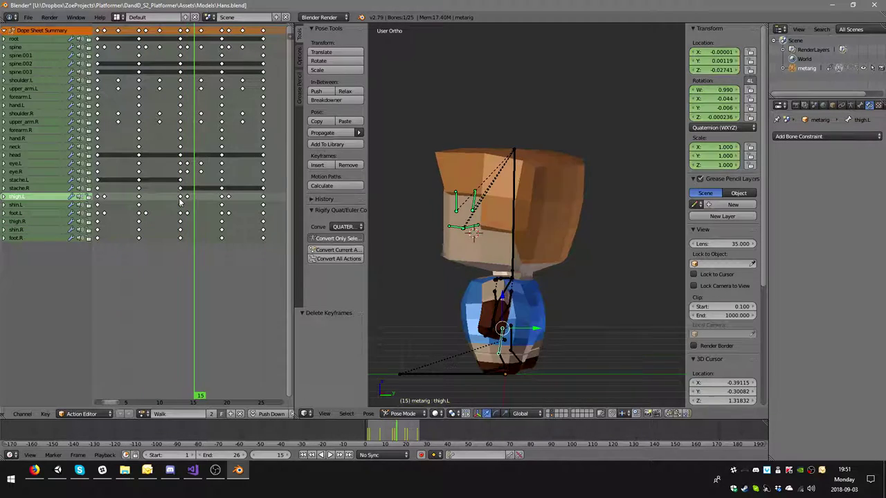
key(Left)
key(Left)
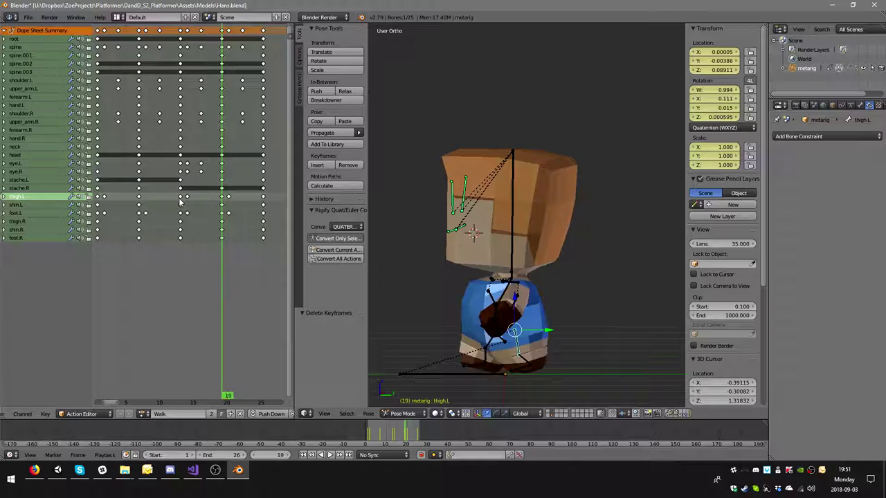
key(Right)
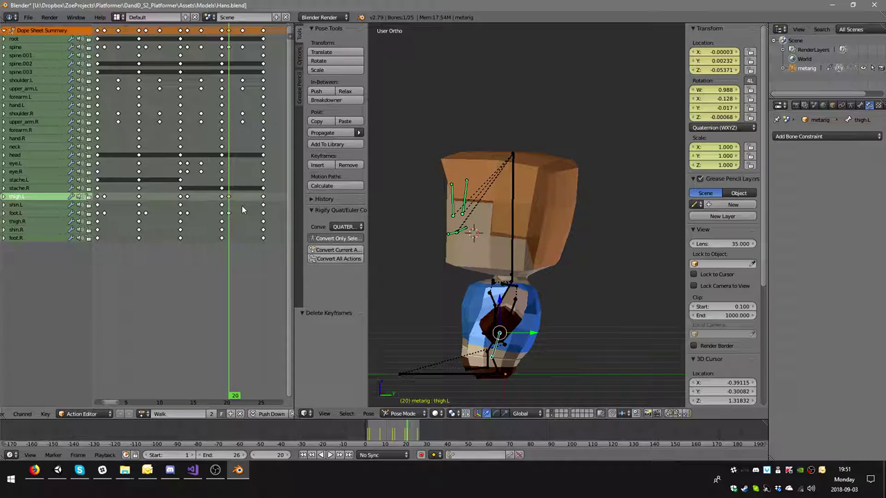
key(x)
click(242, 209)
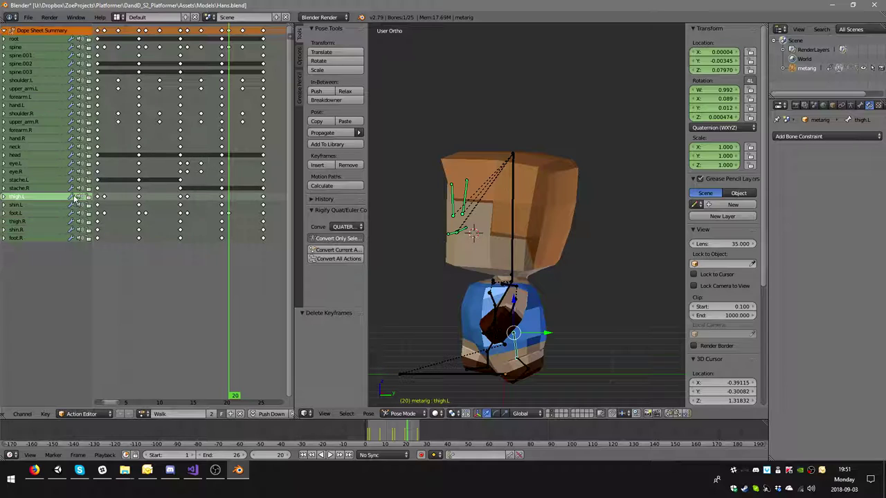
Replay the walk from frame 1 and delete the foot.L keyframes at frame 8
click(103, 224)
key(alt+a)
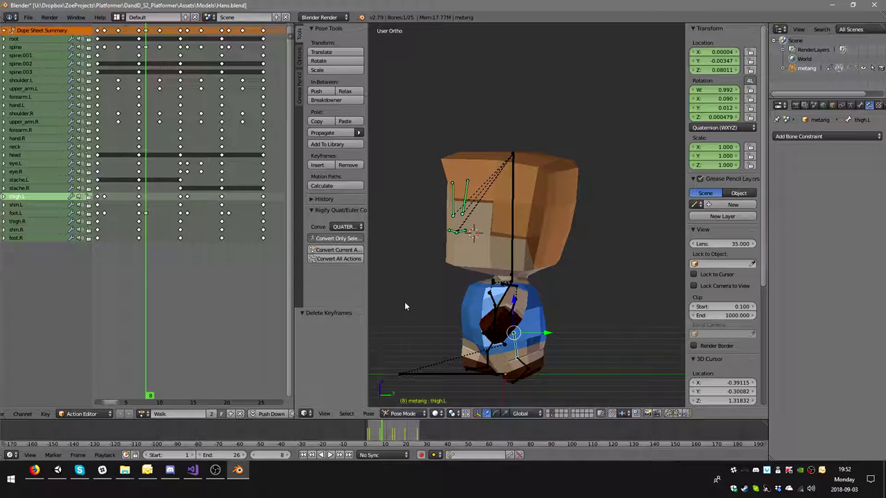
middle_drag(540, 363, 609, 367)
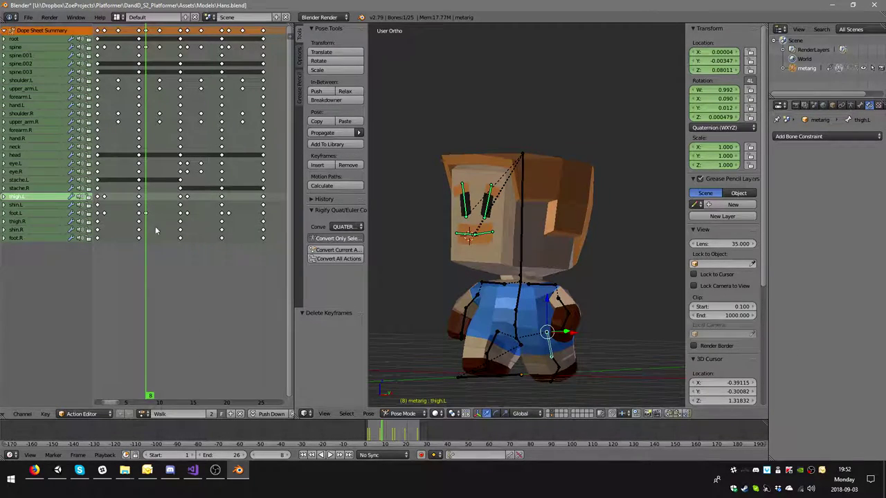
click(145, 213)
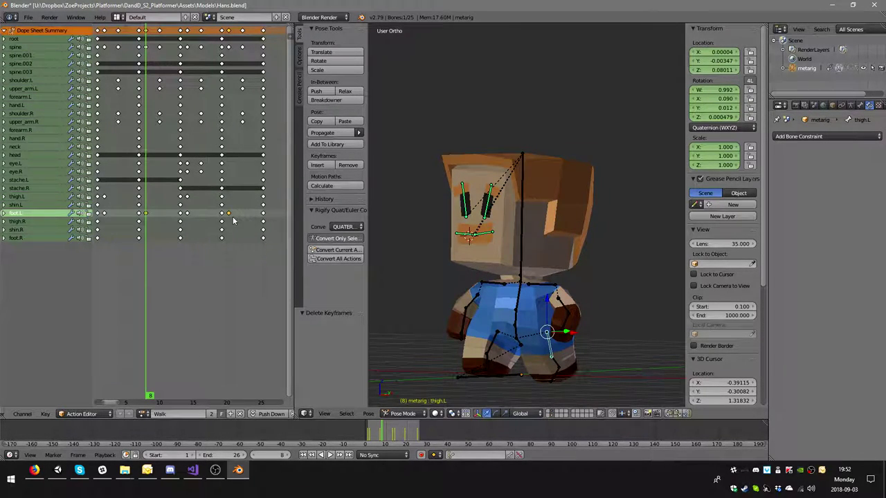
key(x)
click(232, 217)
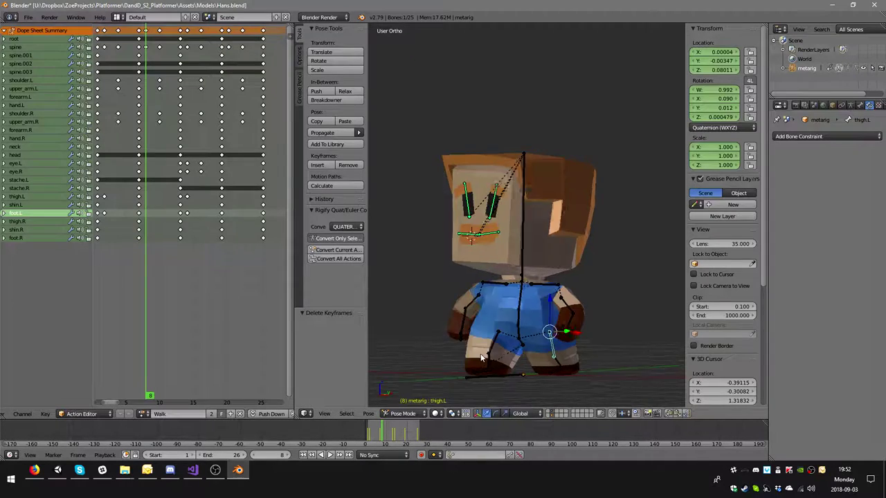
middle_drag(482, 357, 557, 353)
In the left side view, rotate the thigh.R bone by 12.5°
right_click(557, 354)
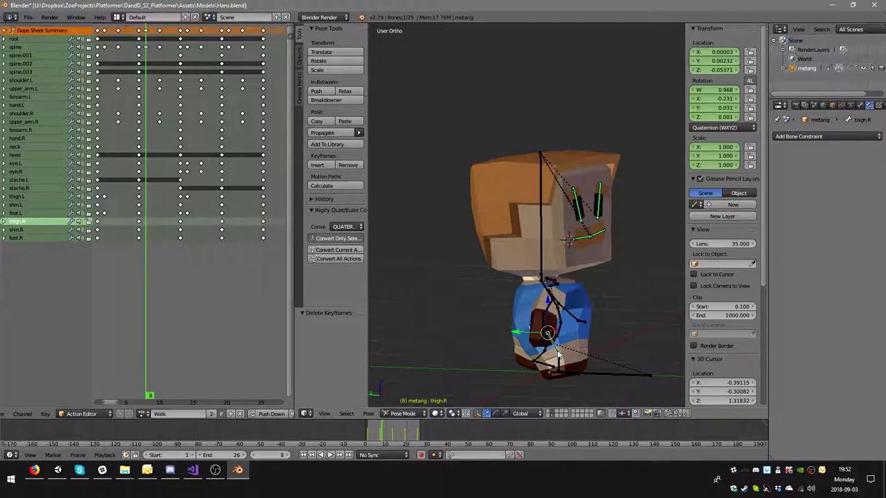
key(KP_1)
key(ctrl+KP_3)
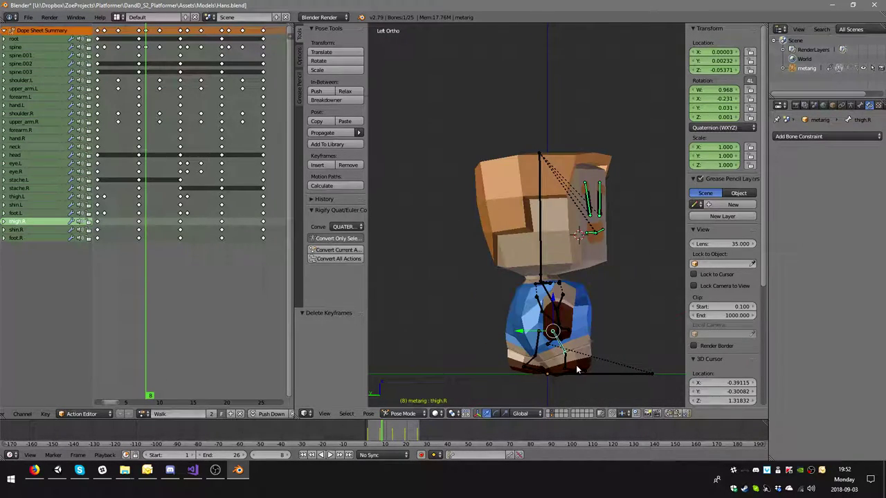
scroll(576, 365, up, 3)
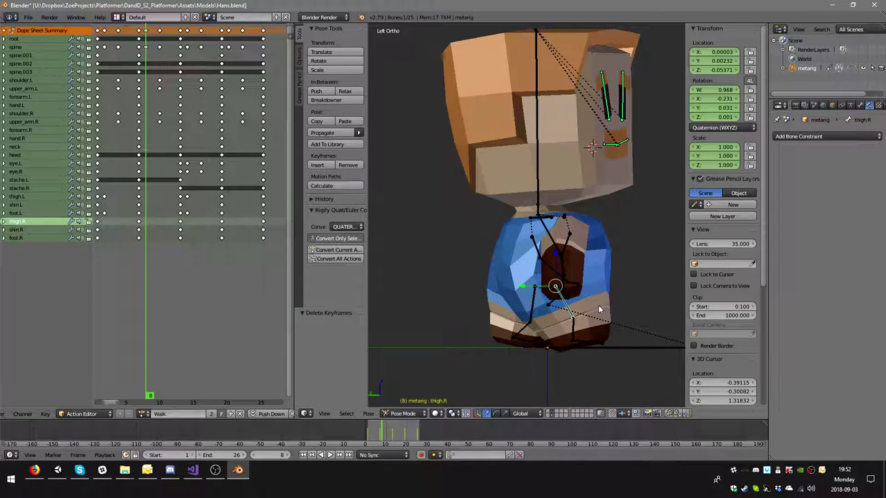
key(r)
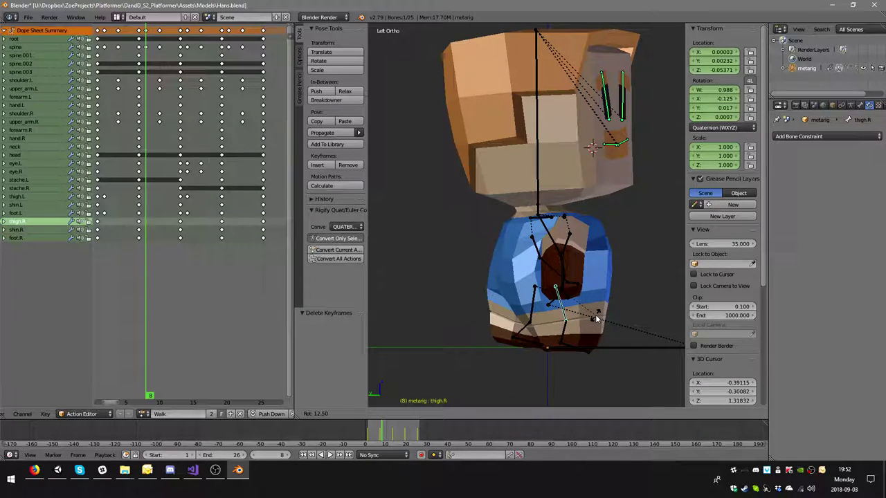
click(595, 315)
Rotate the foot.R bone, then turn thigh.R a further 4.81°
right_click(578, 349)
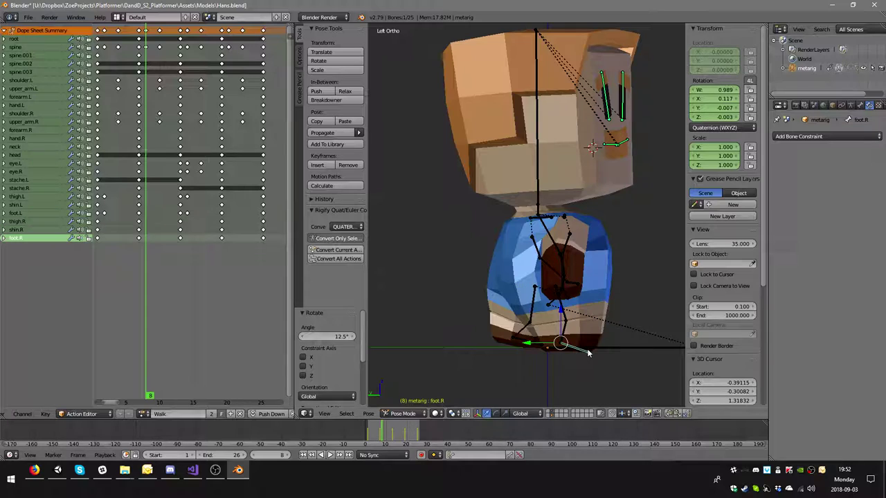
key(r)
click(566, 322)
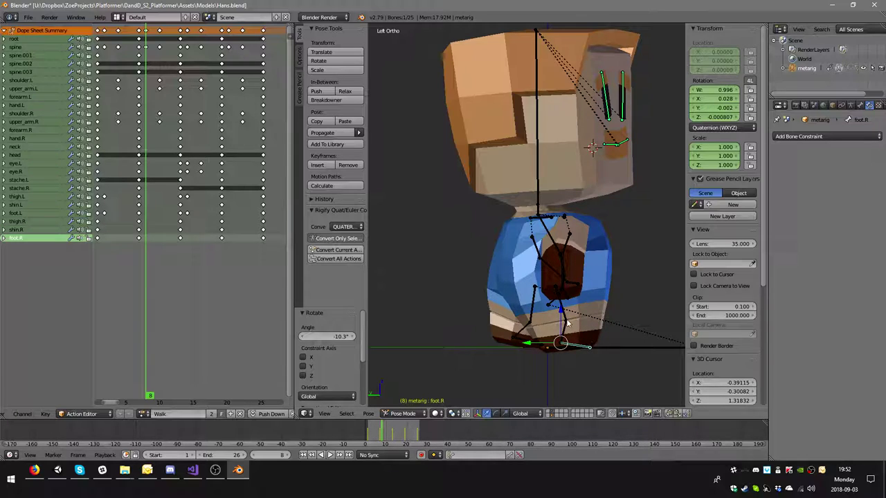
right_click(566, 322)
key(r)
click(588, 338)
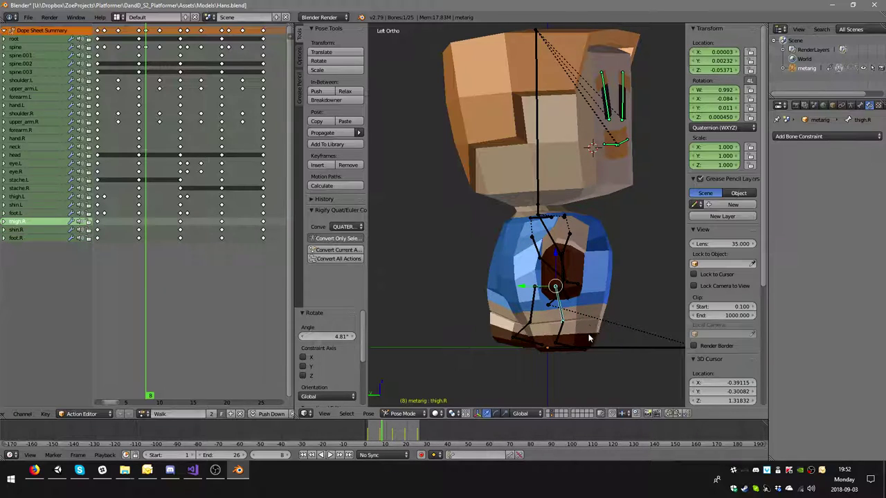
Key thigh.R and foot.R LocRotScale at frame 8, copy the keys to frame 19, and play the Walk animation
right_click(567, 348)
key(i)
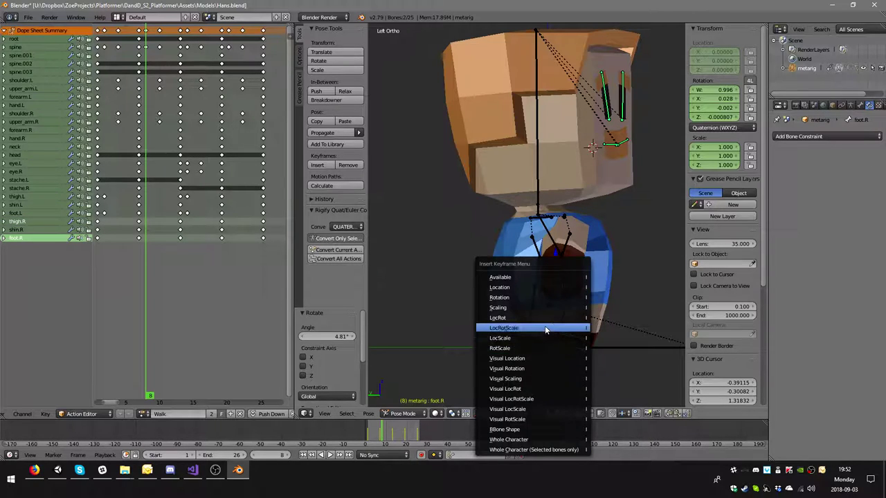
click(546, 327)
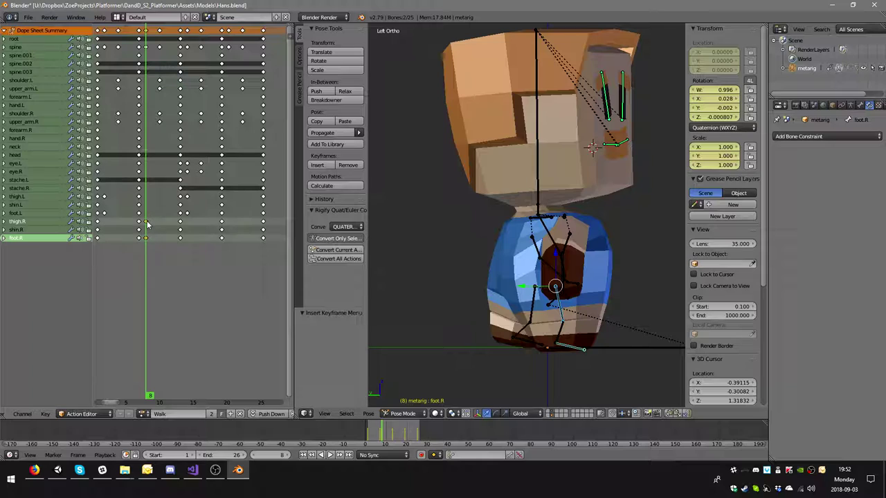
key(shift+d)
click(228, 233)
click(330, 455)
Watch the walk cycle at an angle, from the front and from the side, then stop playback at frame 1
scroll(497, 358, down, 6)
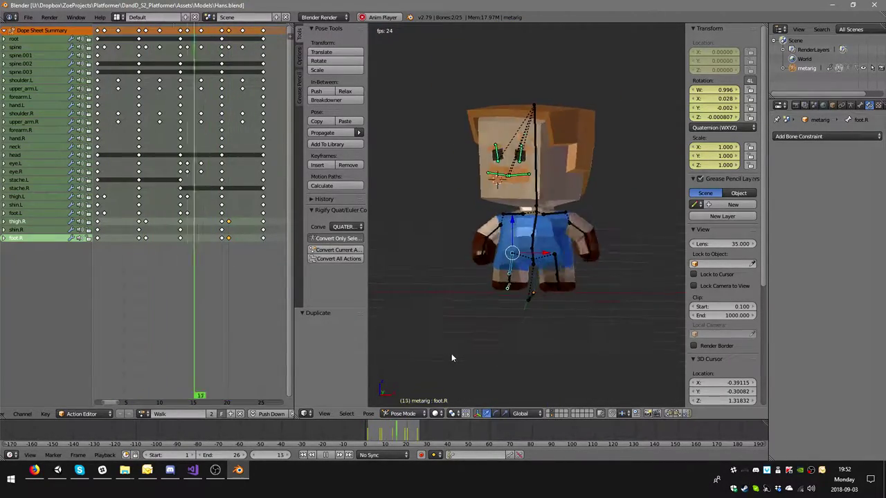
middle_drag(472, 355, 525, 359)
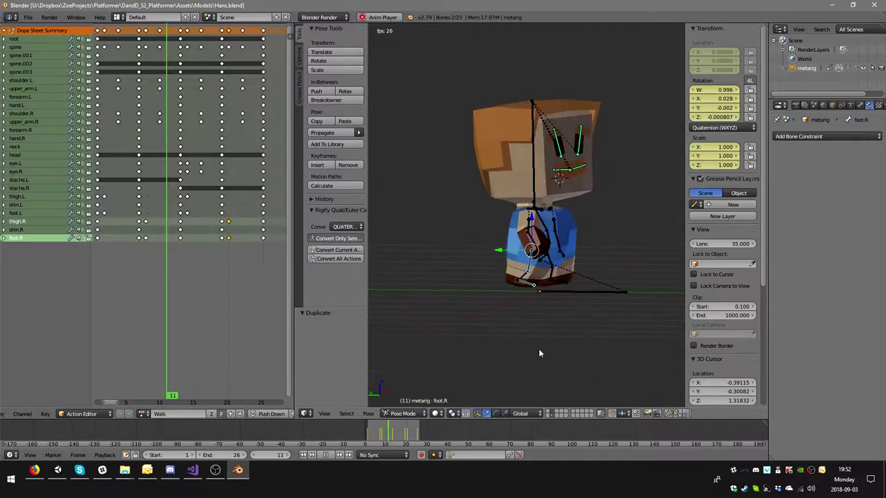
key(KP_1)
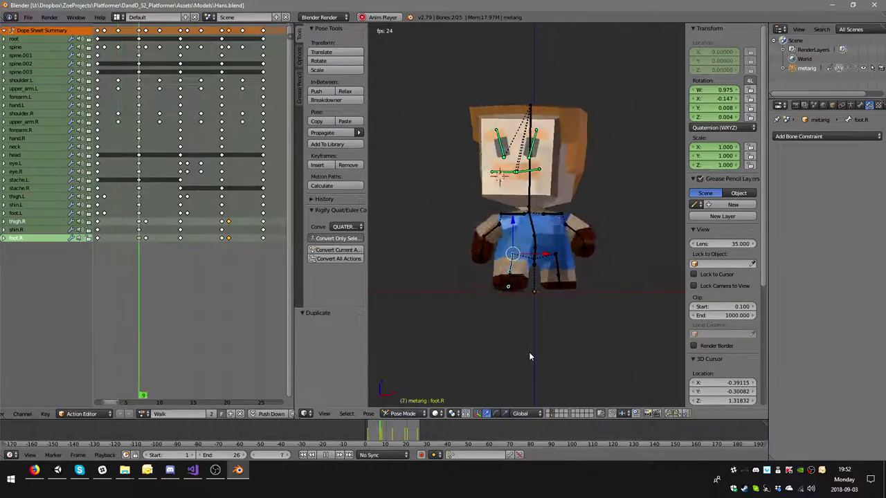
key(KP_3)
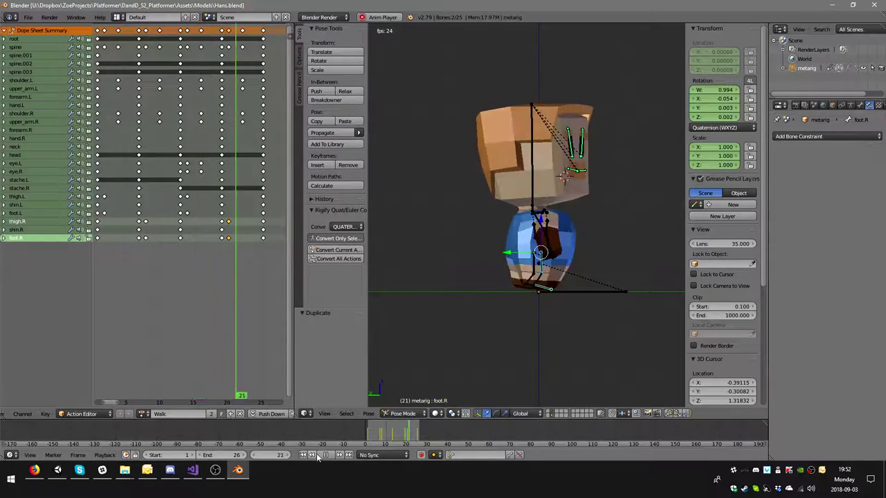
key(Escape)
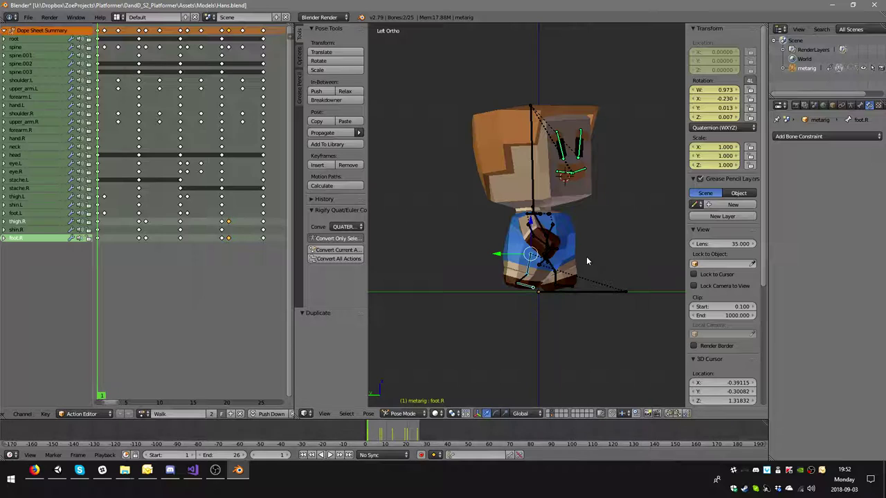
scroll(546, 284, up, 3)
middle_drag(600, 295, 543, 280)
Move the spine and key its LocRotScale at frame 1, then raise it and key it at frame 7
right_click(544, 283)
key(KP_1)
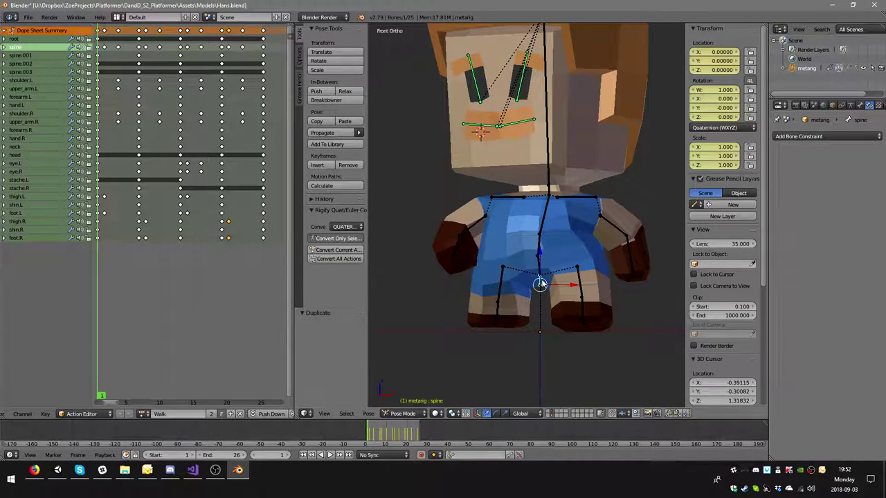
key(KP_3)
key(ctrl+KP_3)
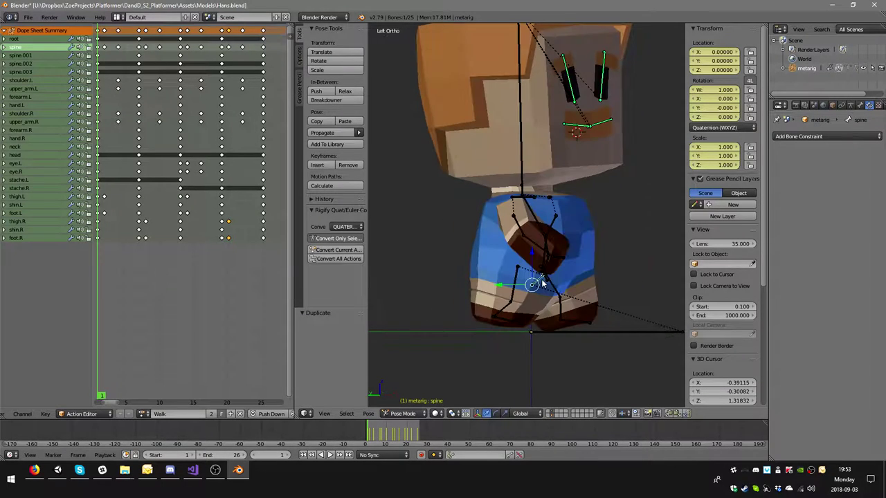
key(g)
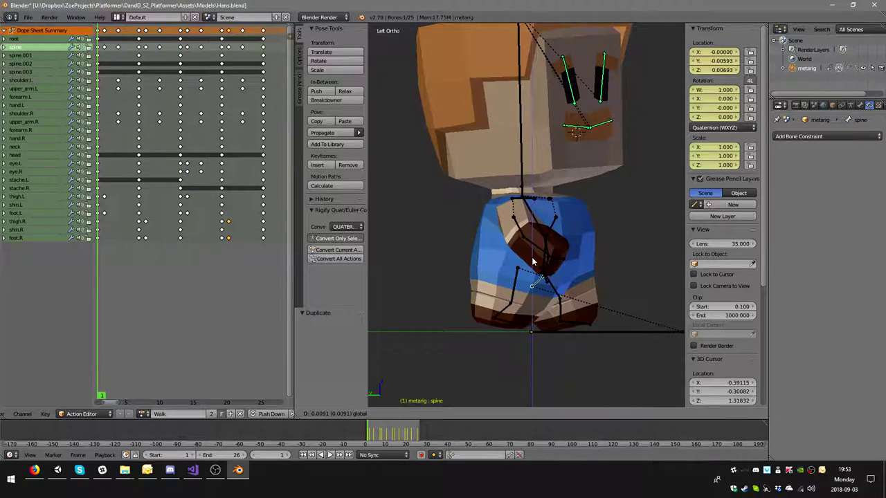
click(533, 261)
key(i)
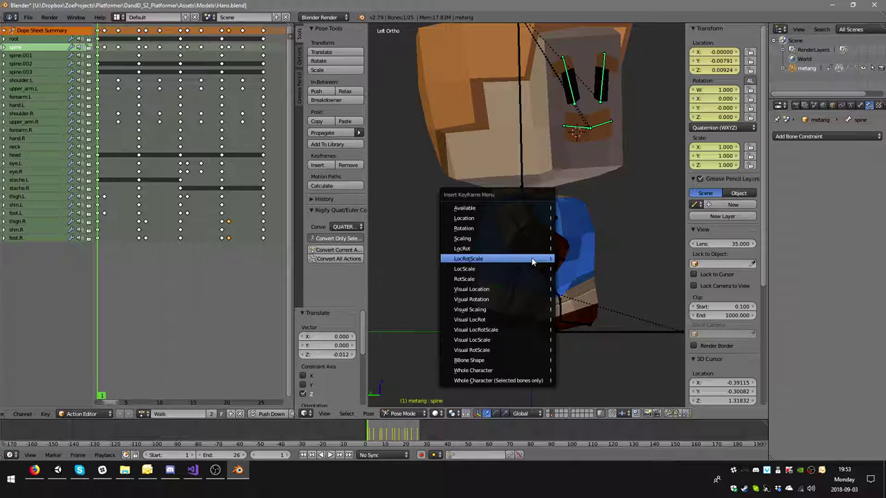
click(526, 257)
click(141, 216)
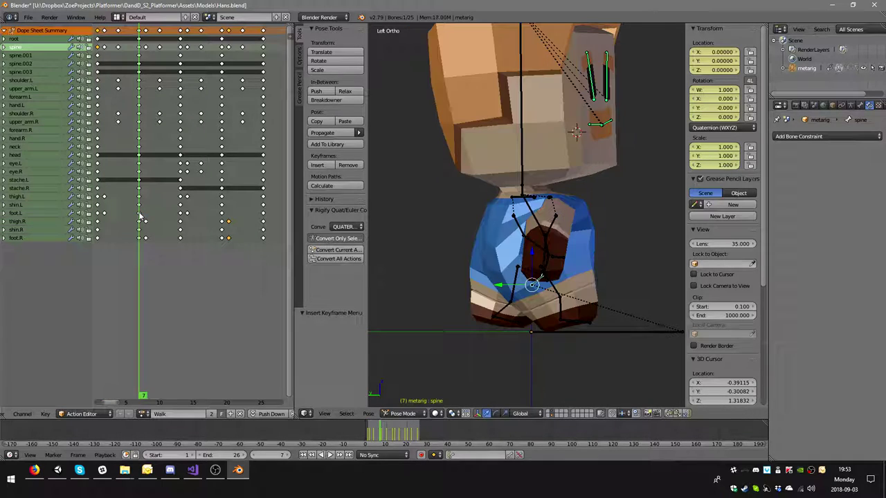
key(g)
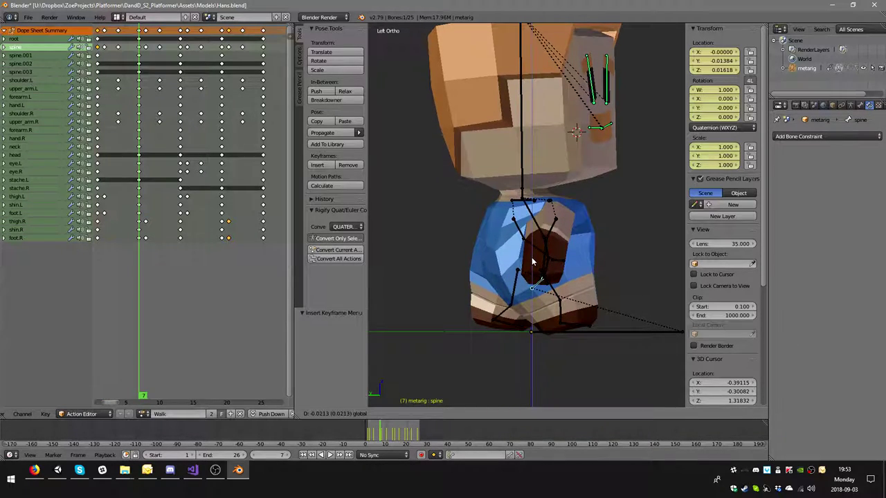
click(531, 257)
key(i)
click(522, 256)
Set the spine height along Z and key it at frames 13 and 19
click(180, 220)
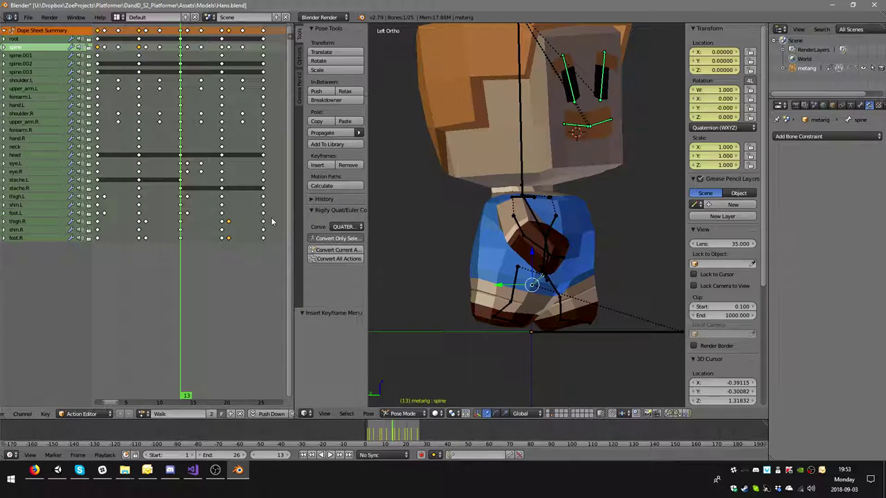
key(g)
key(z)
click(509, 261)
key(i)
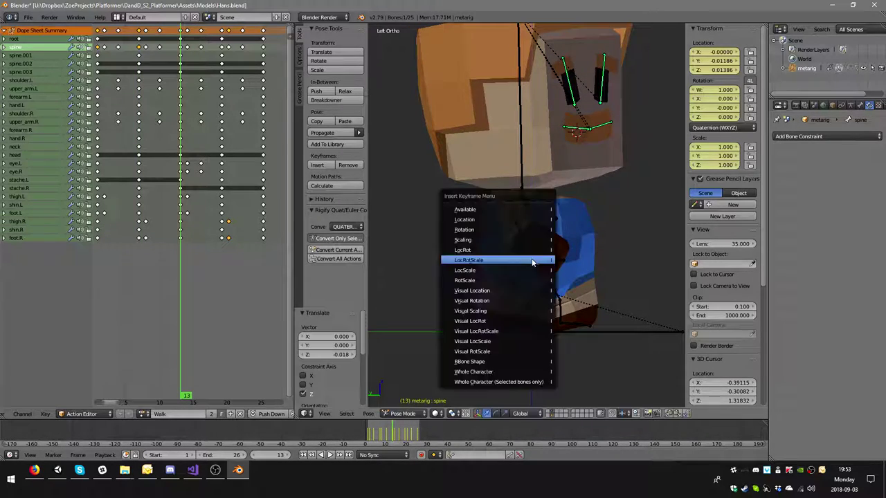
click(506, 261)
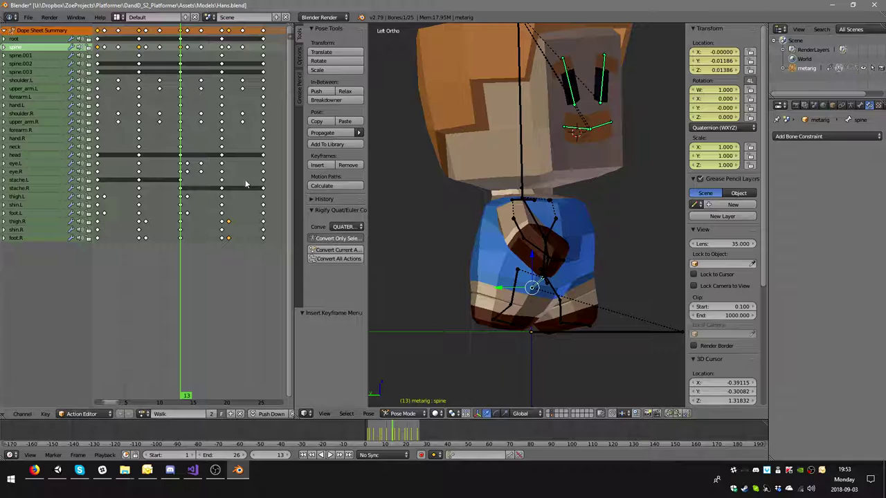
click(222, 200)
key(g)
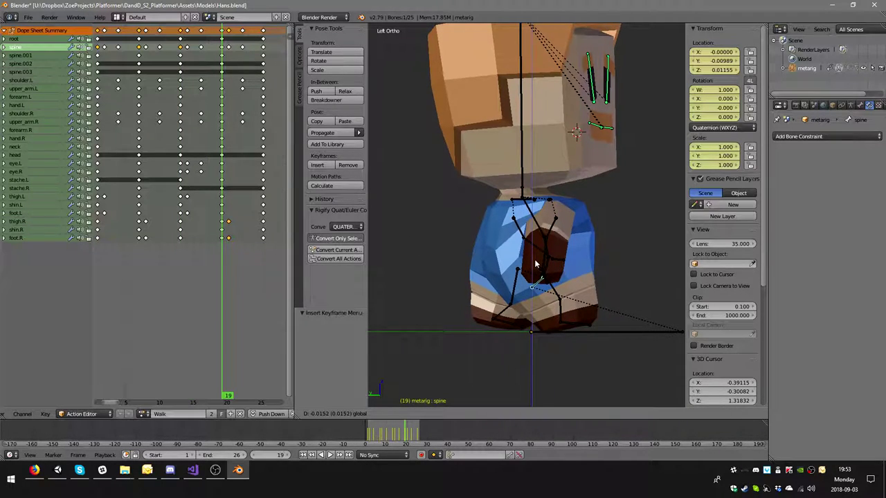
click(534, 265)
key(i)
click(531, 259)
Lower the spine by 0.030 on Z, key it at frame 25, and play back the bob
click(266, 222)
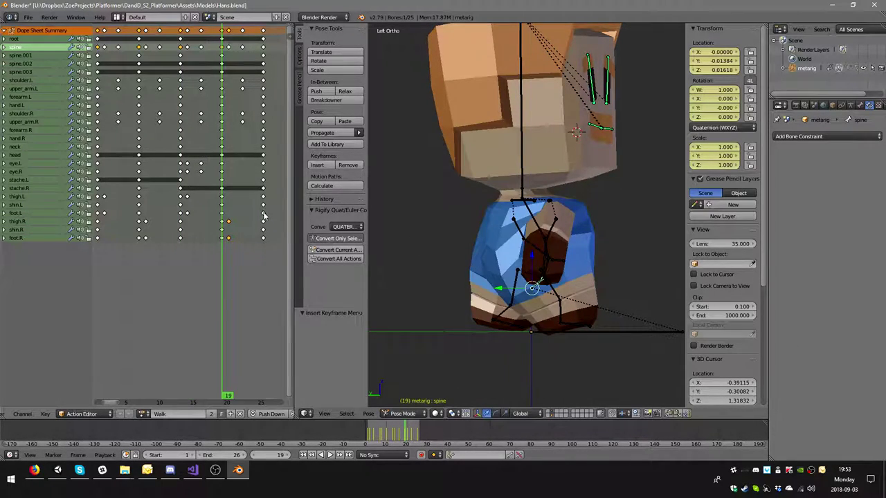
key(g)
key(z)
click(530, 260)
key(i)
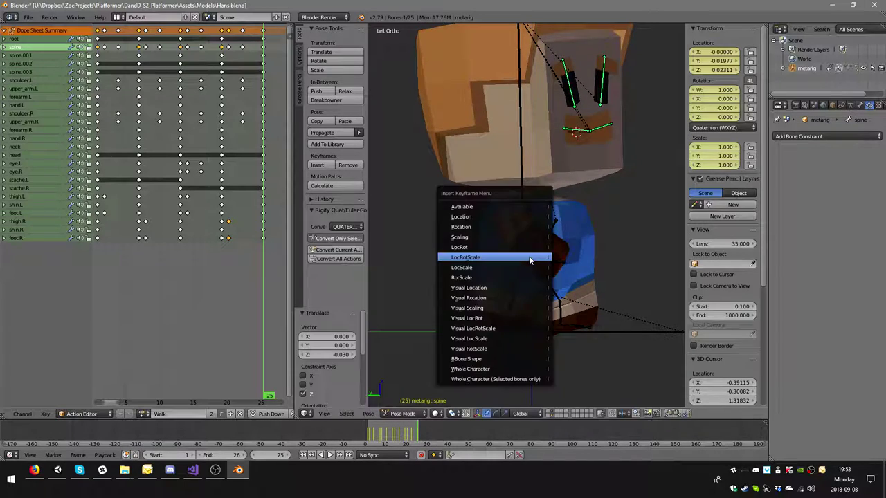
click(519, 258)
click(332, 454)
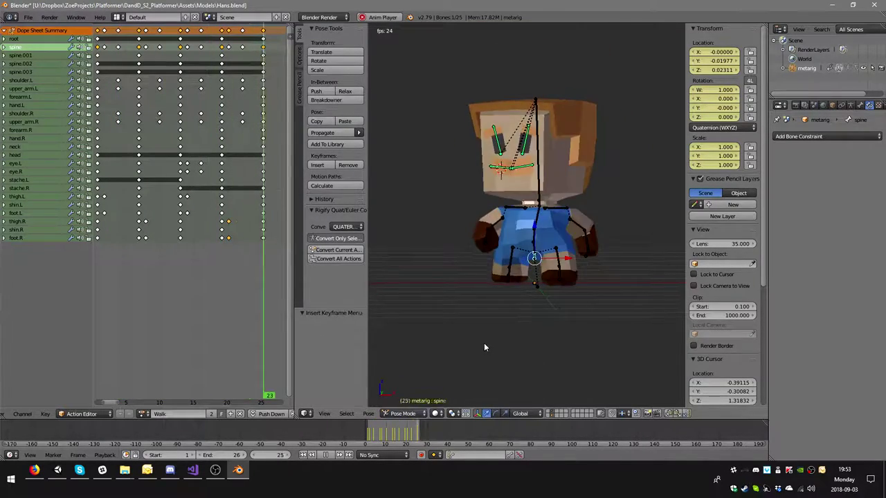
Set the Timeline end frame to 25
click(236, 454)
text(25)
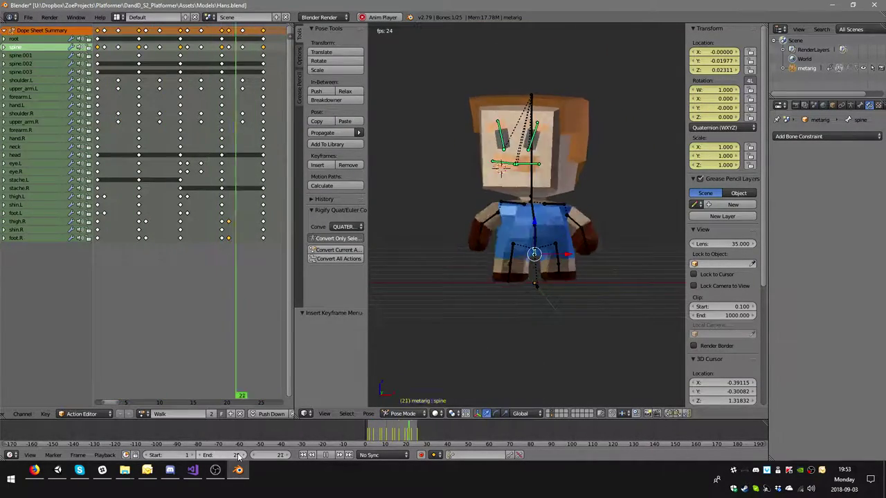
key(Return)
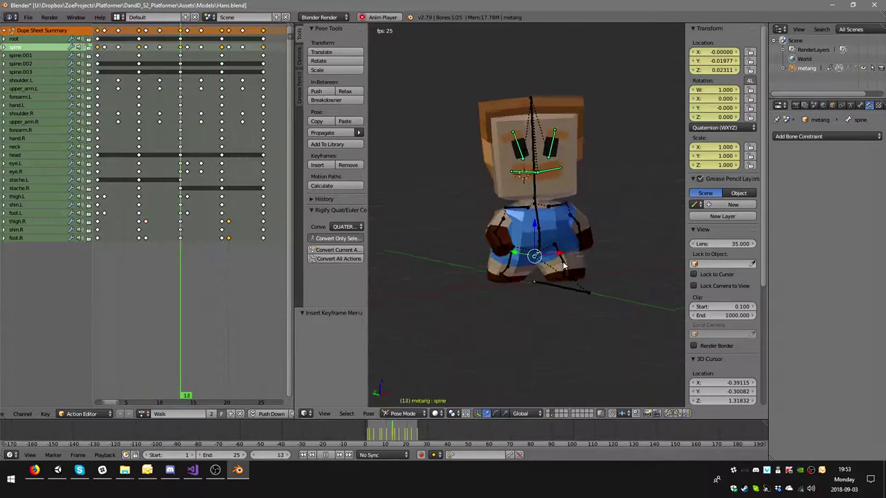
Stop the animation playback and switch over to Unity
scroll(536, 266, up, 2)
click(326, 455)
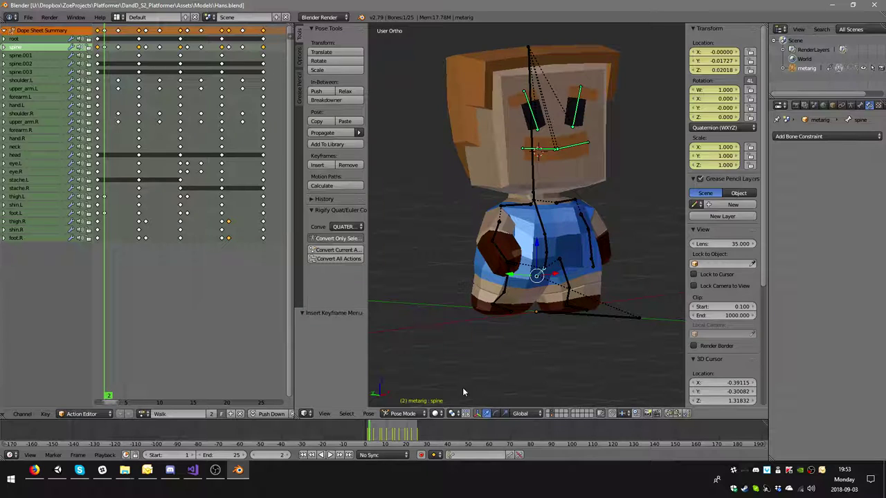
click(57, 470)
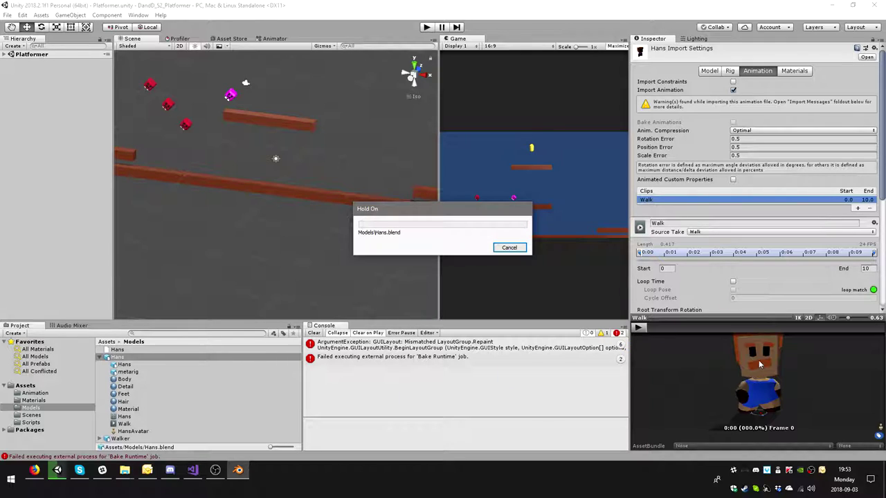
Preview the Walk clip and reset it to its full 0–24 frame range
scroll(761, 374, up, 5)
scroll(767, 359, down, 5)
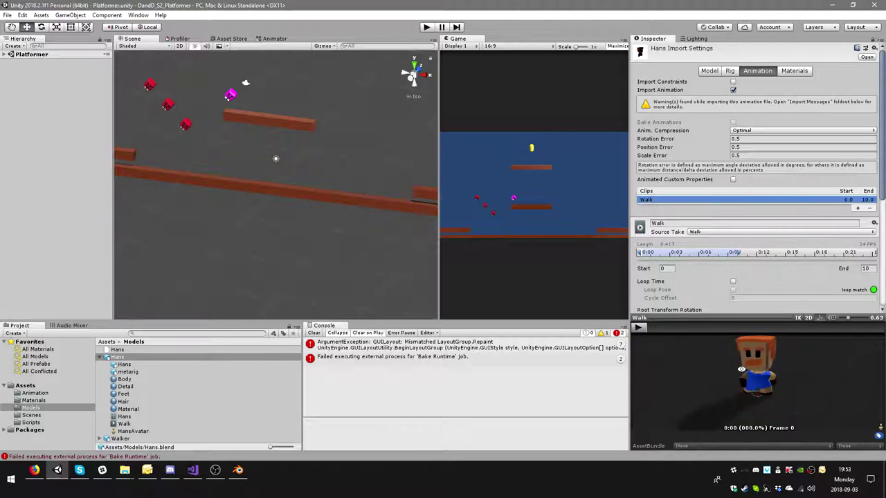
click(639, 328)
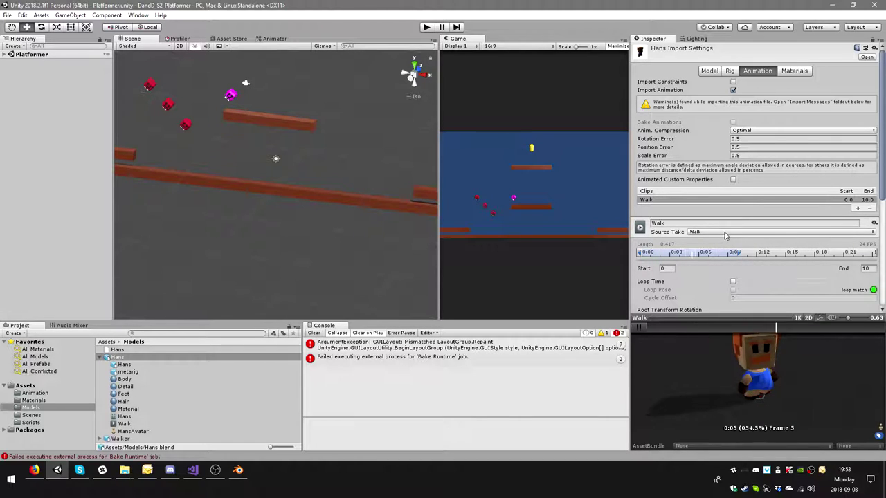
right_click(832, 239)
click(835, 235)
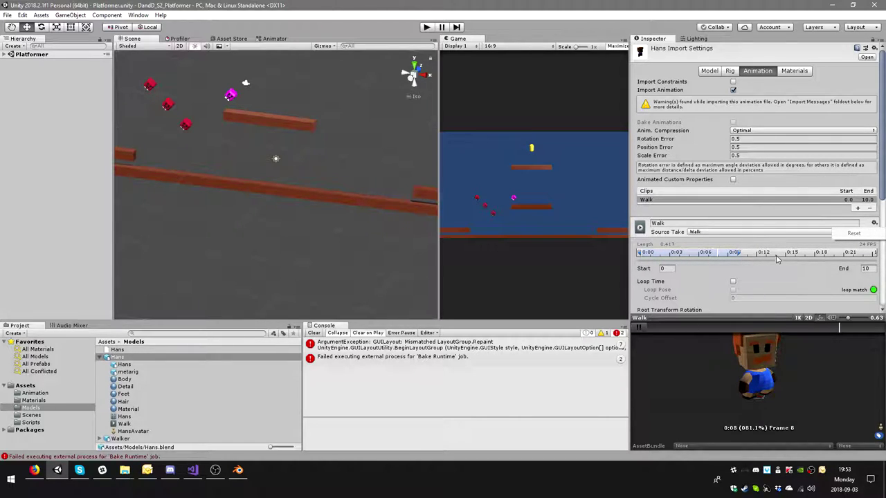
drag(741, 256, 875, 259)
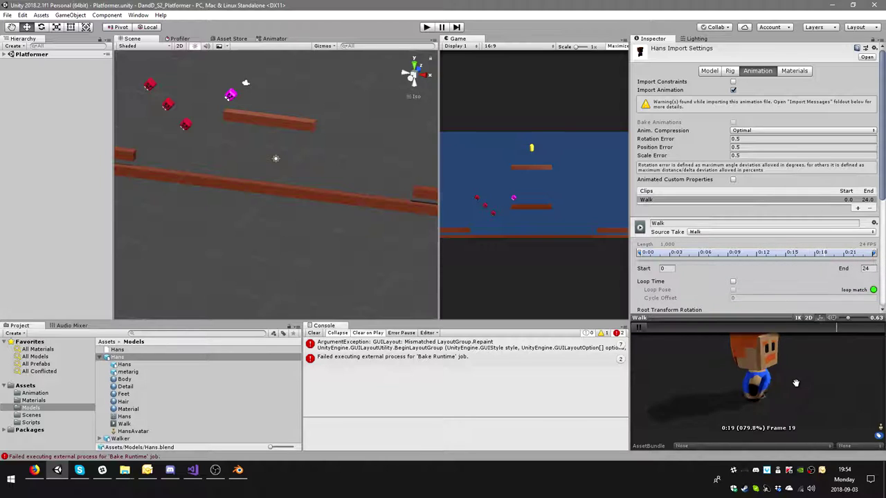
mouse_move(775, 377)
mouse_down()
mouse_move(719, 359)
mouse_move(781, 377)
mouse_move(654, 382)
mouse_move(772, 381)
mouse_up()
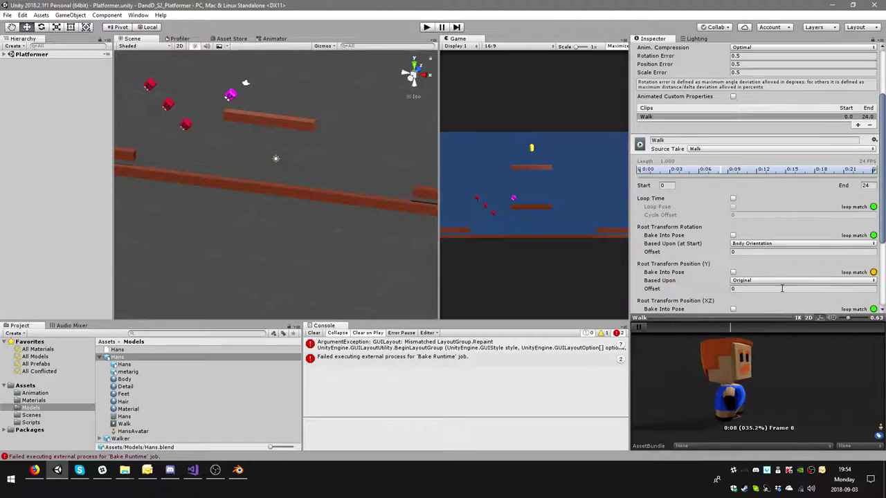
scroll(751, 266, down, 3)
Enable Loop Time and bake root rotation plus vertical and horizontal position into pose, all based on Original
click(733, 199)
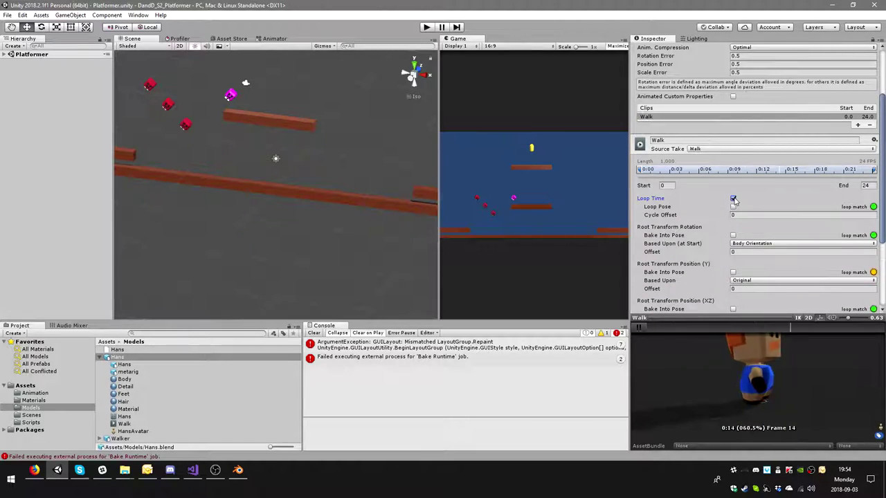
click(733, 236)
click(756, 243)
click(754, 254)
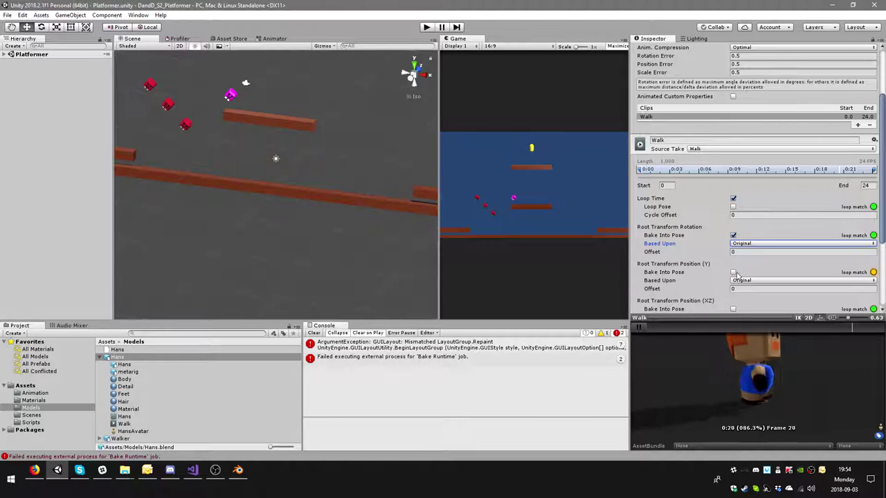
click(733, 271)
click(761, 280)
click(774, 284)
scroll(774, 283, down, 3)
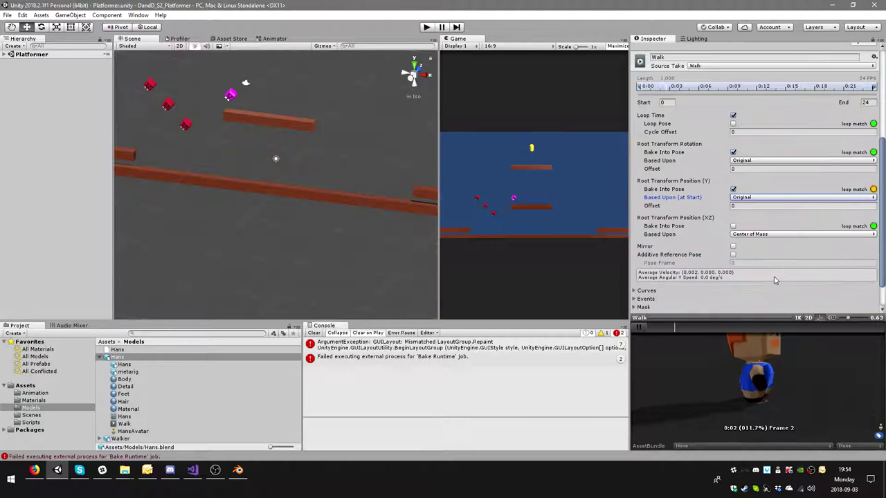
click(733, 226)
click(761, 234)
click(750, 243)
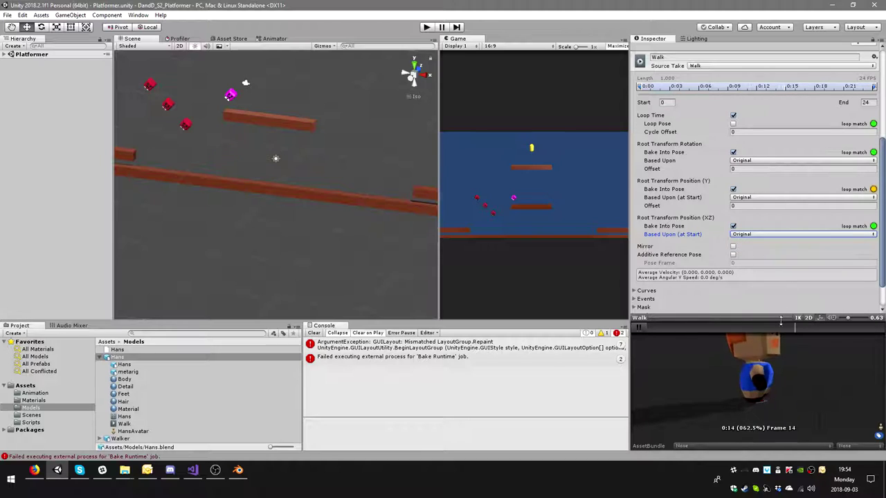
Apply the changed animation import settings and show the Animation folder
right_click(818, 205)
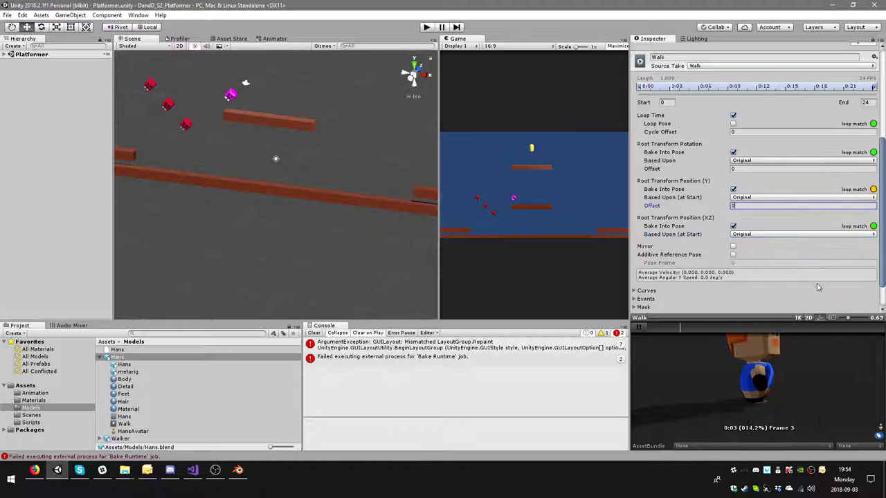
click(817, 280)
scroll(796, 239, up, 3)
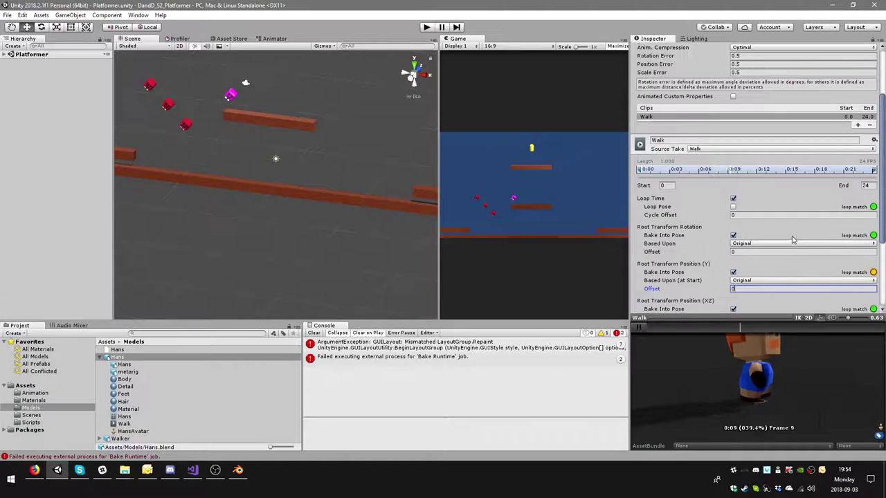
scroll(799, 235, down, 4)
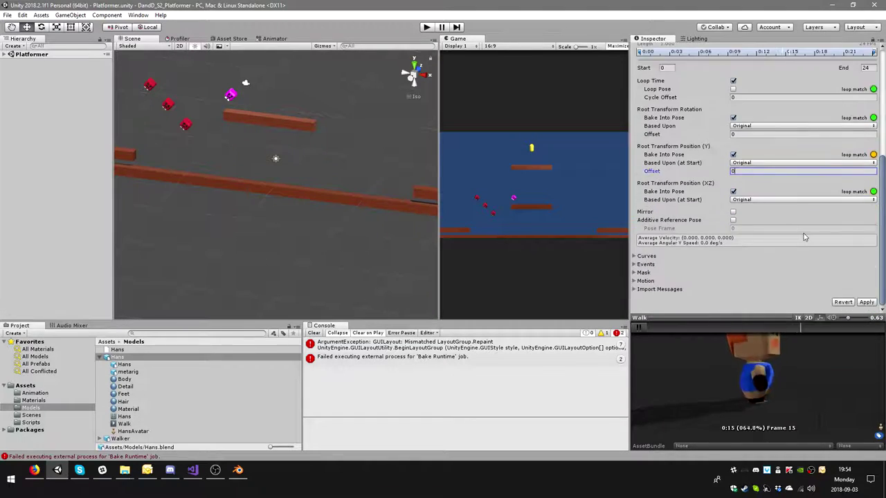
click(866, 303)
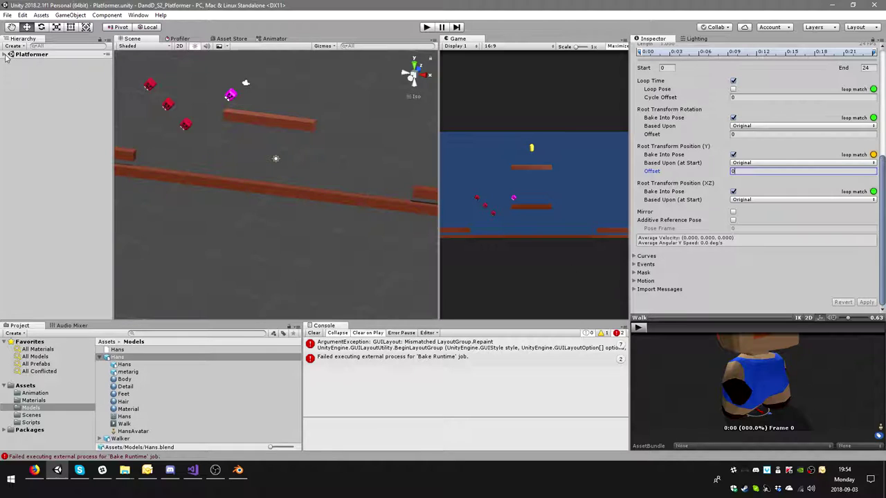
click(36, 393)
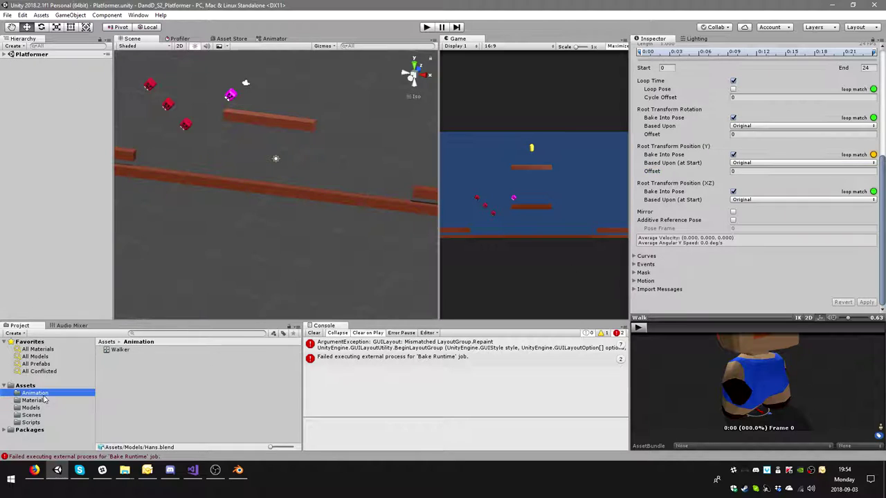
Create an Animator Controller named 'Hans' in the Animation folder beside Walker
click(126, 350)
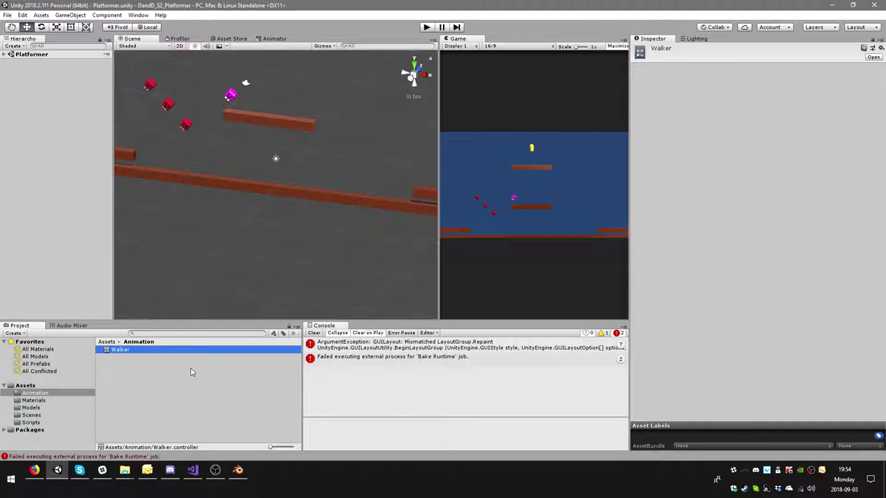
click(137, 371)
right_click(142, 368)
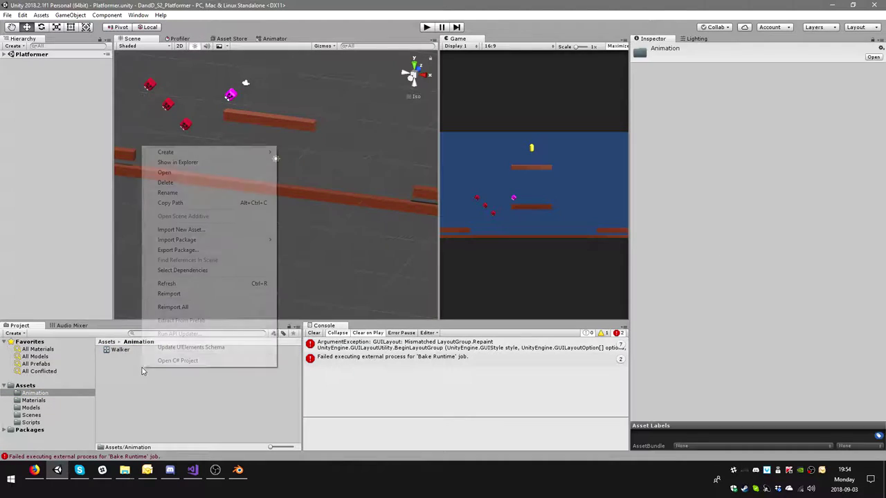
mouse_move(263, 153)
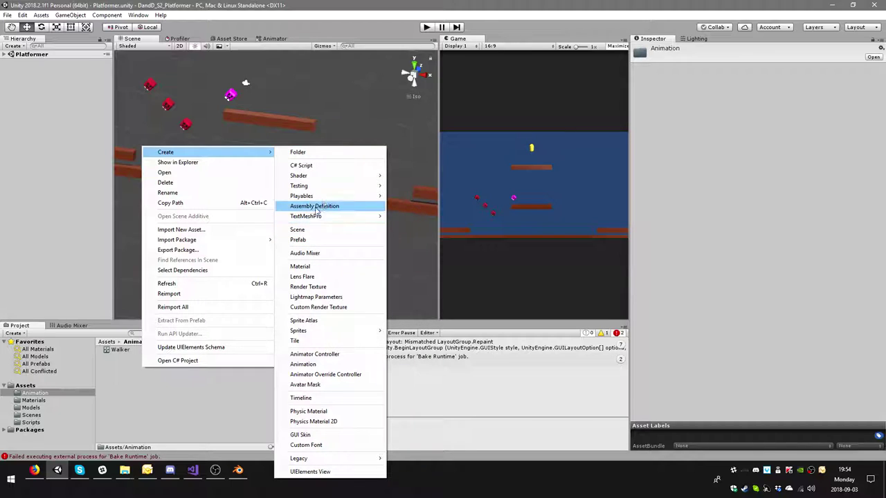
click(333, 354)
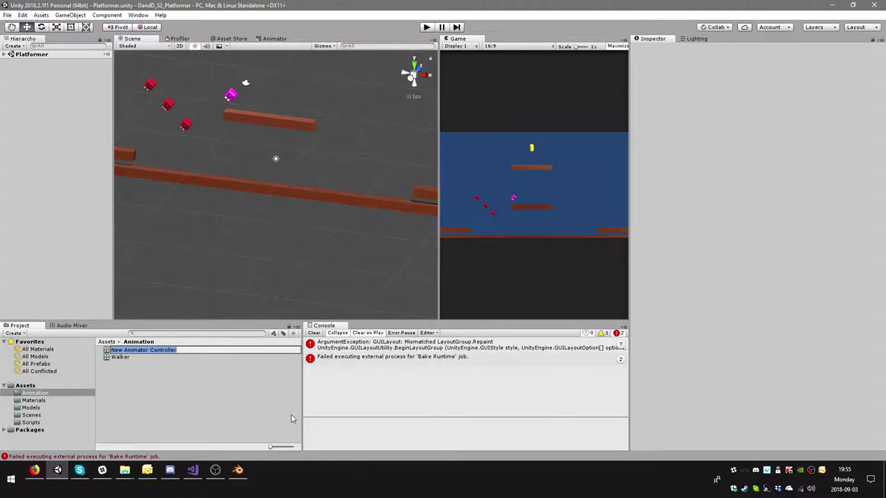
text(H)
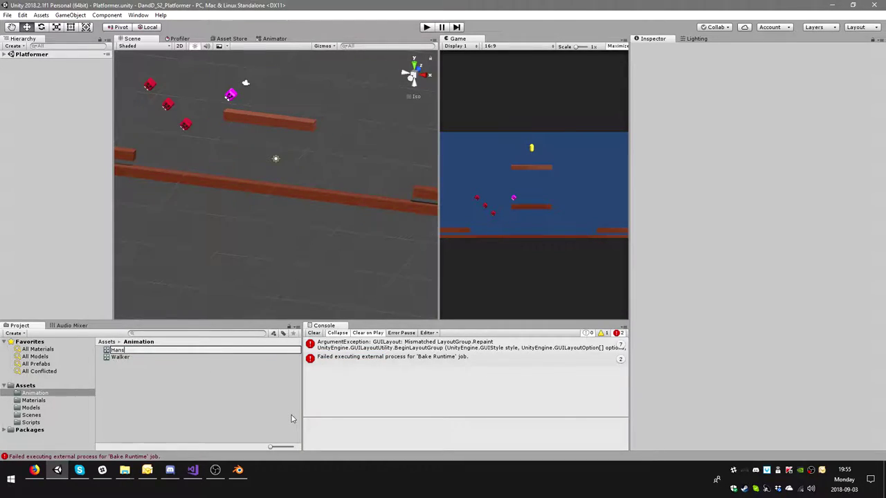
text(ans)
key(Return)
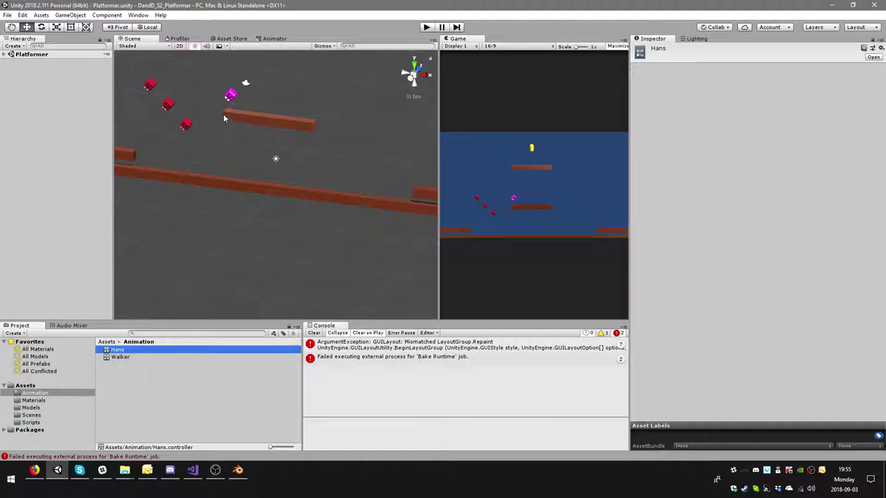
right_drag(224, 118, 334, 127)
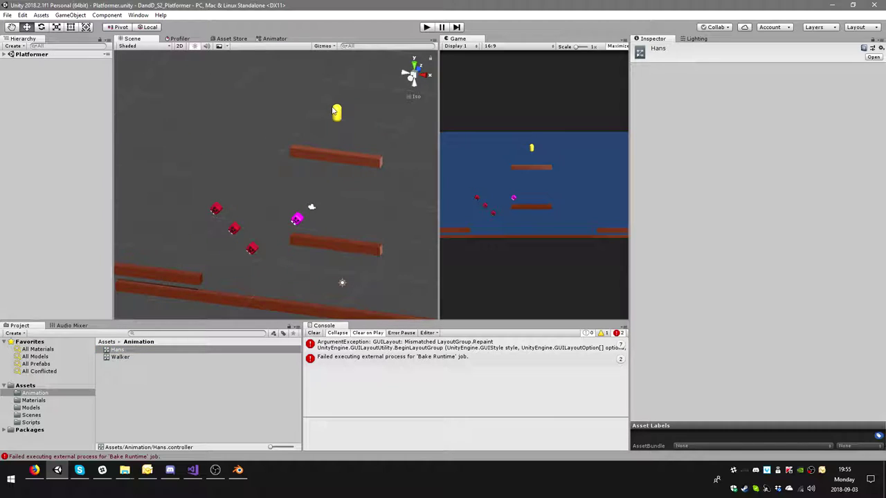
Place the Hans model from the Models folder under Player in the scene
click(335, 112)
click(22, 91)
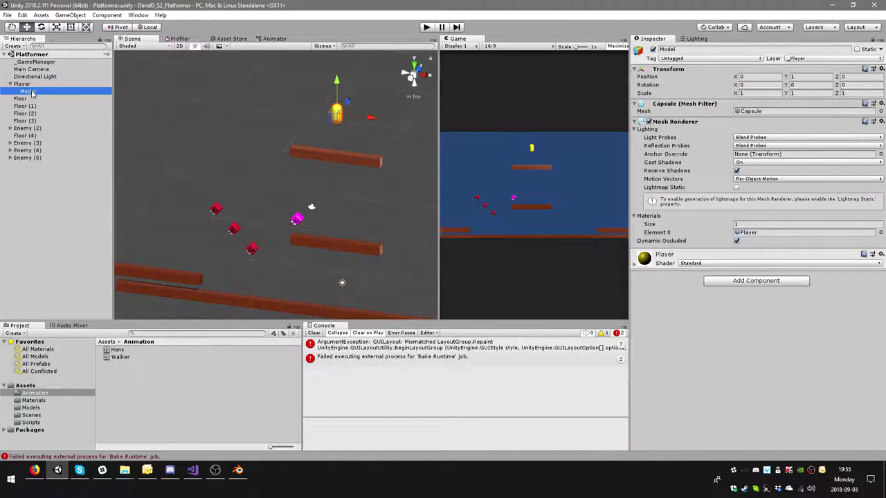
click(30, 409)
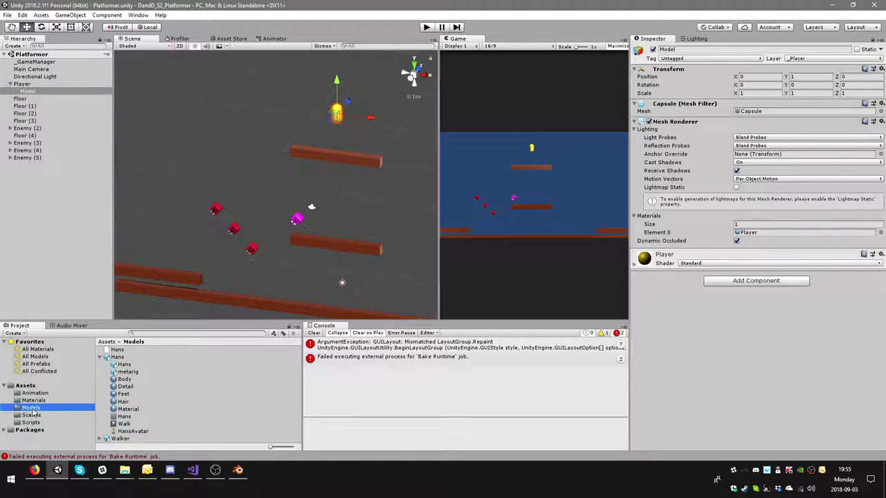
click(106, 357)
drag(27, 92, 38, 84)
key(f)
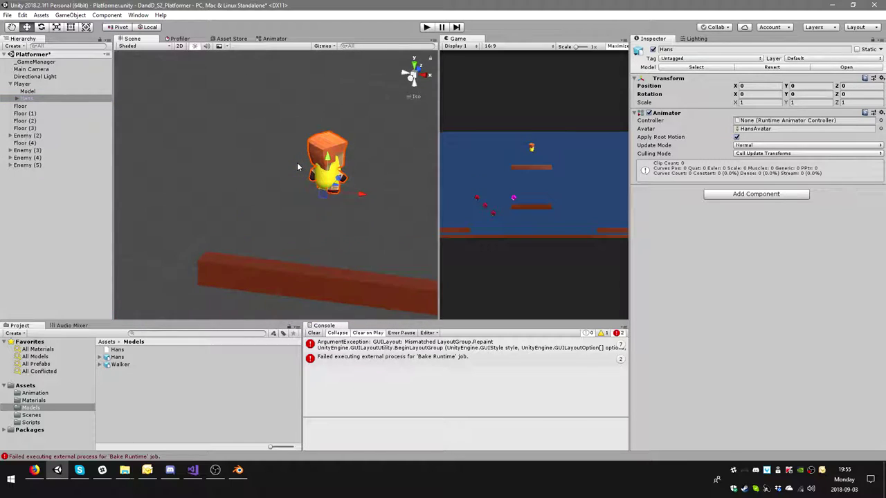
Delete the yellow capsule Model object and select the Hans object
click(41, 98)
click(16, 99)
click(41, 92)
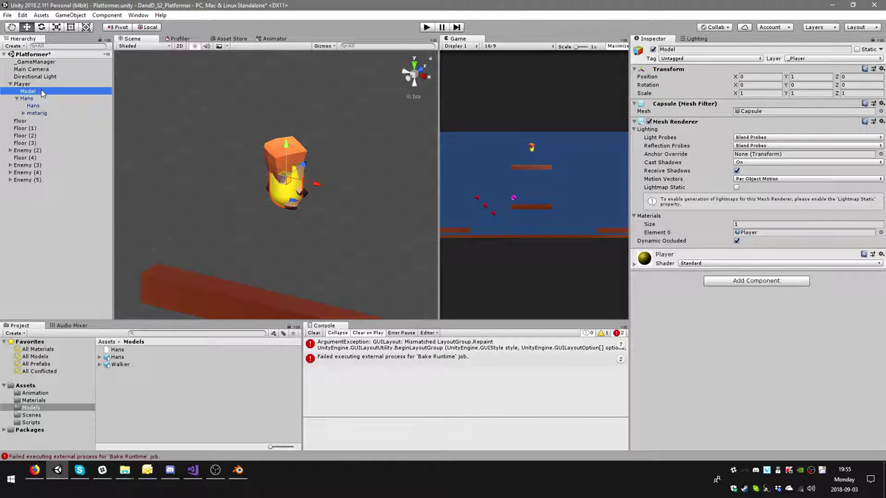
key(Delete)
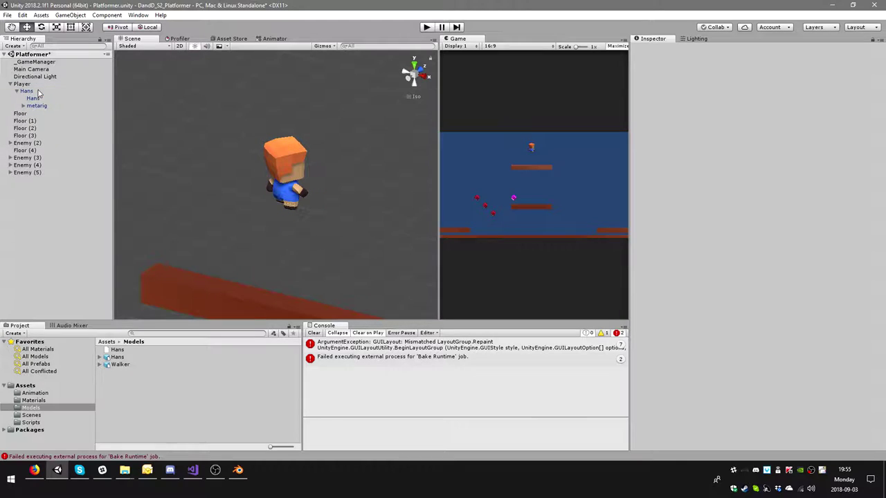
click(43, 92)
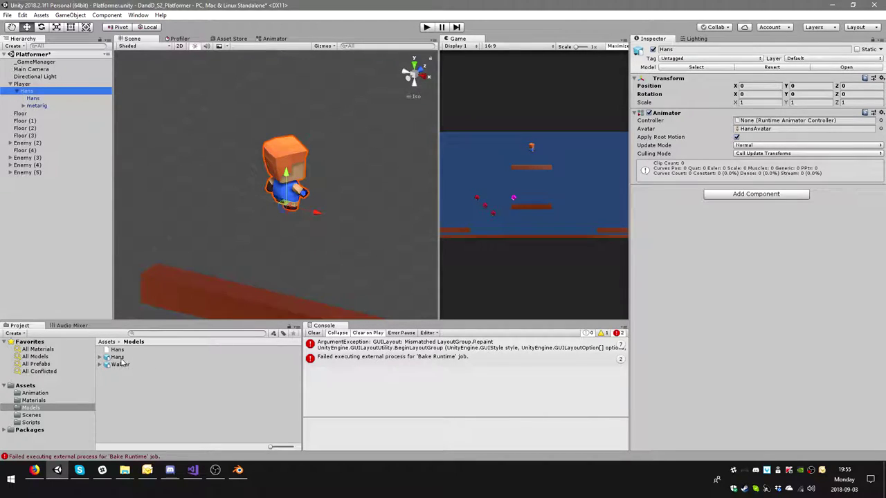
Assign the Hans controller to the character's Animator component
drag(120, 361, 510, 301)
drag(759, 120, 219, 395)
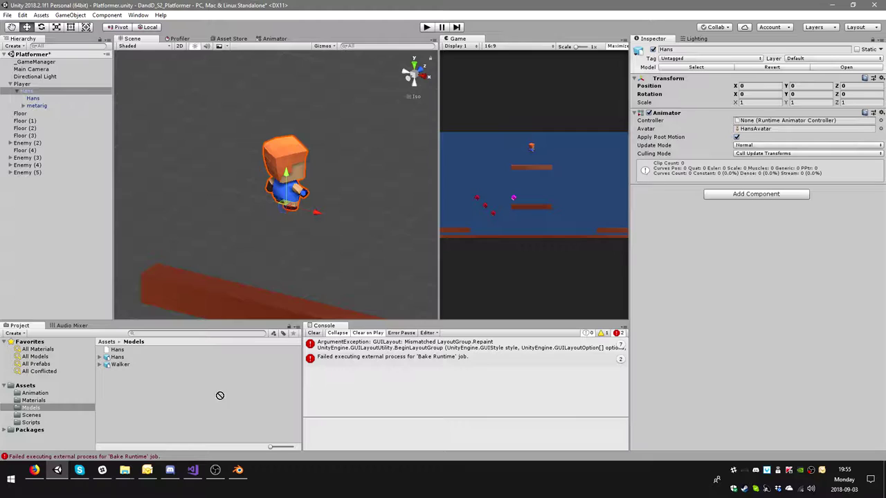
click(36, 393)
drag(141, 357, 377, 306)
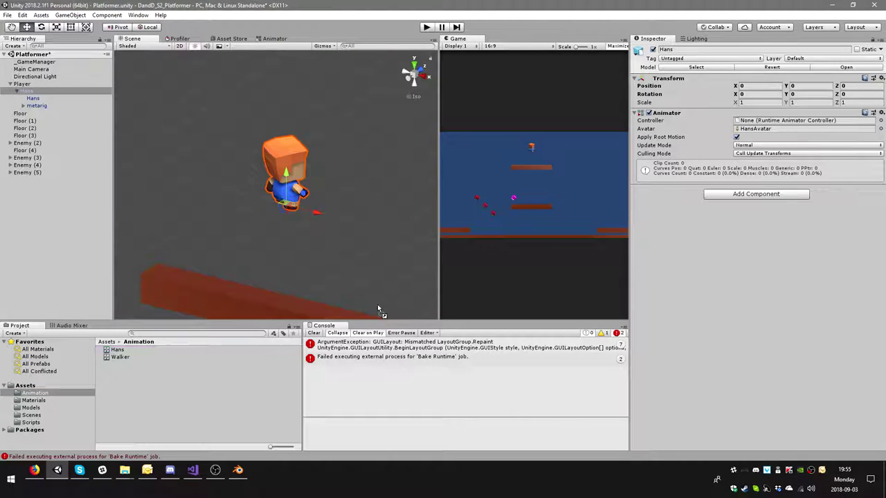
drag(775, 120, 774, 121)
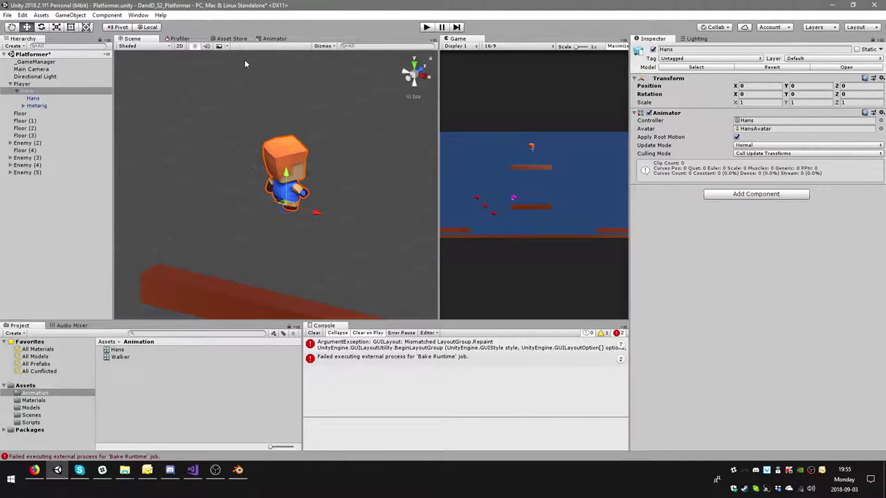
In the Hans controller, create an empty state placed directly below Entry
double_click(124, 351)
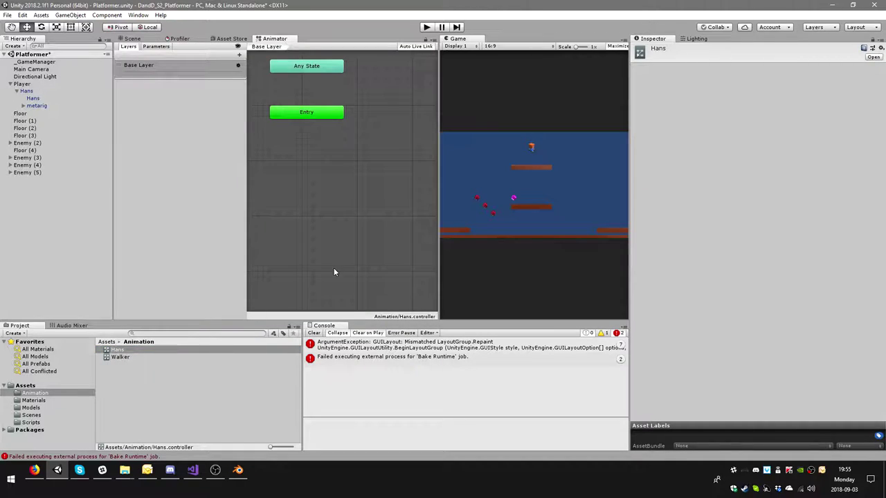
right_click(316, 148)
mouse_move(367, 157)
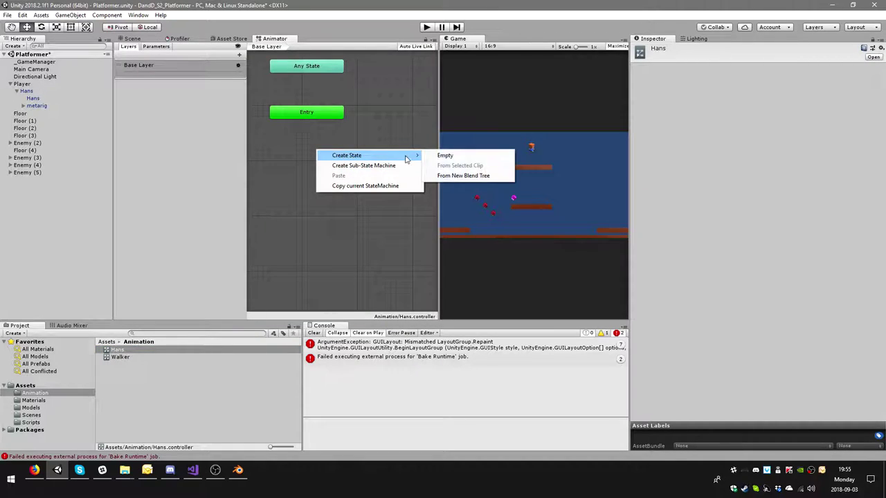
click(445, 155)
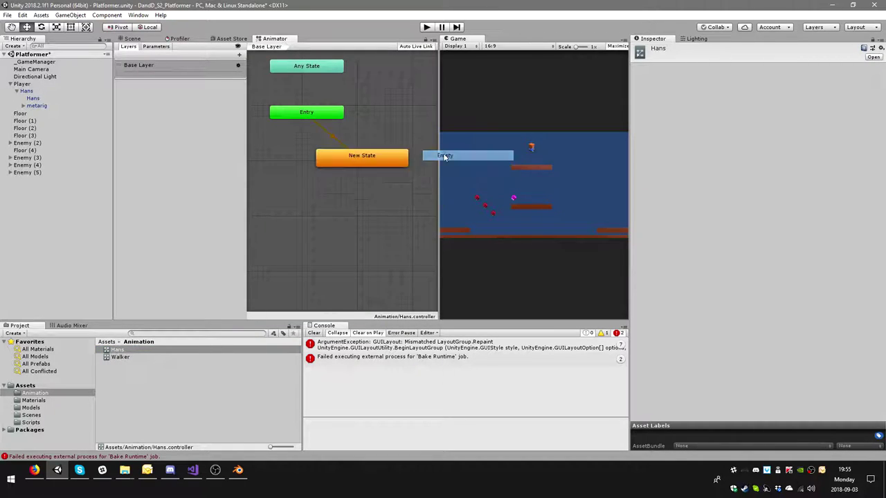
drag(356, 158, 303, 169)
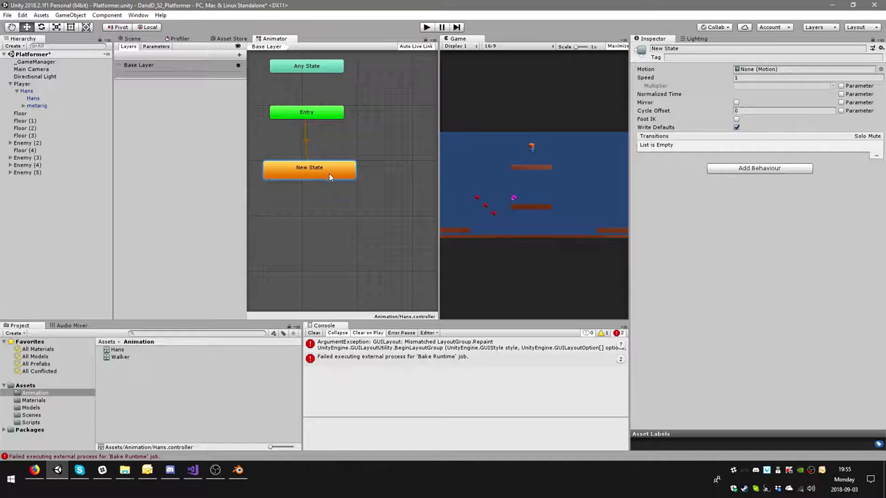
Name the state Walk, use the Hans model's Walk clip at speed 1.5, and start the game
click(700, 49)
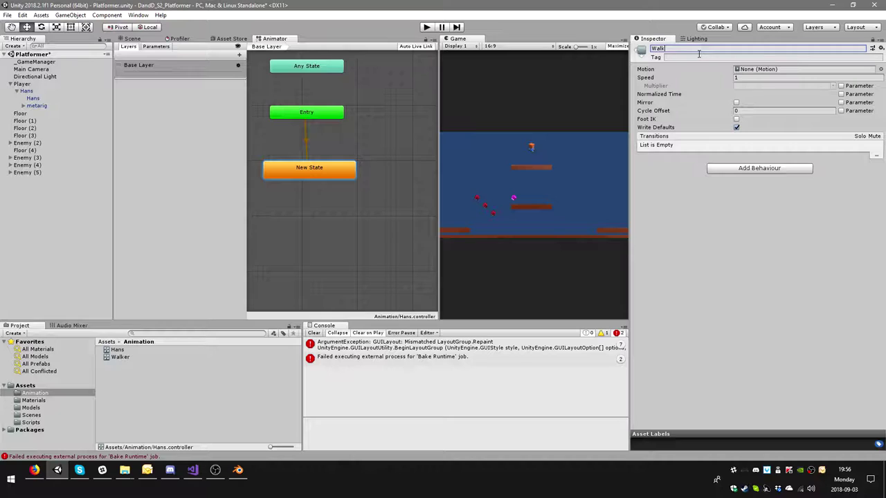
click(879, 69)
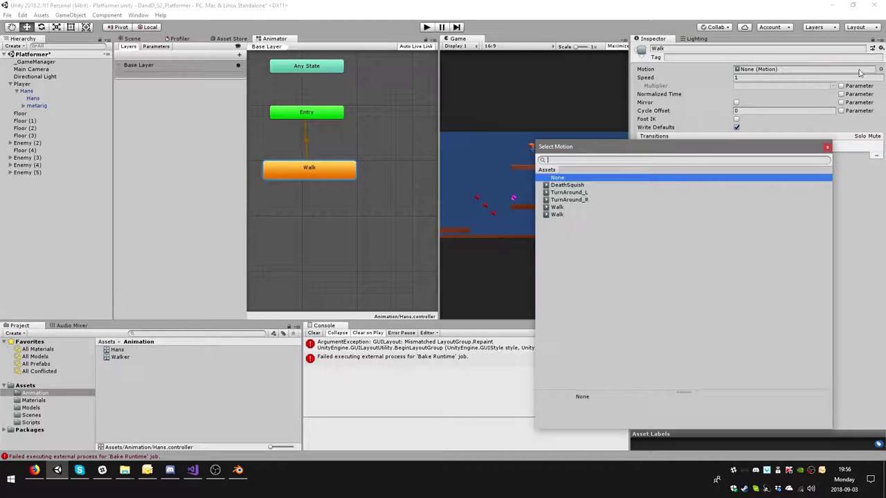
click(558, 214)
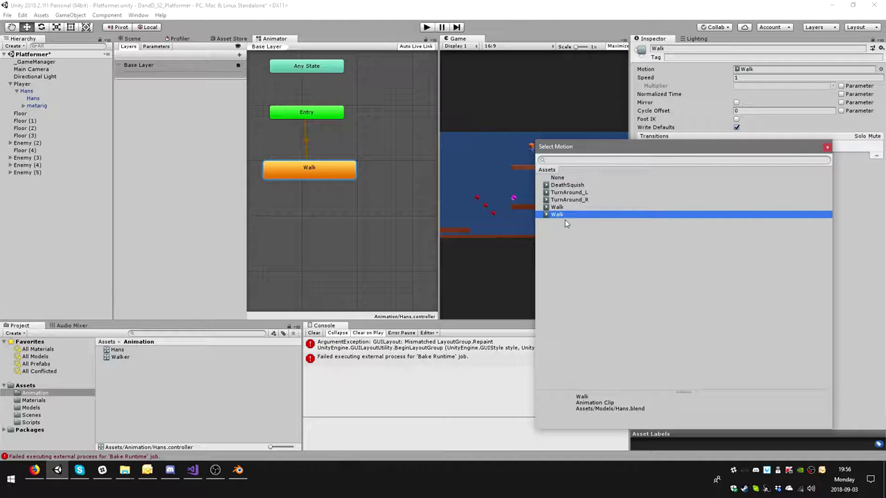
click(559, 207)
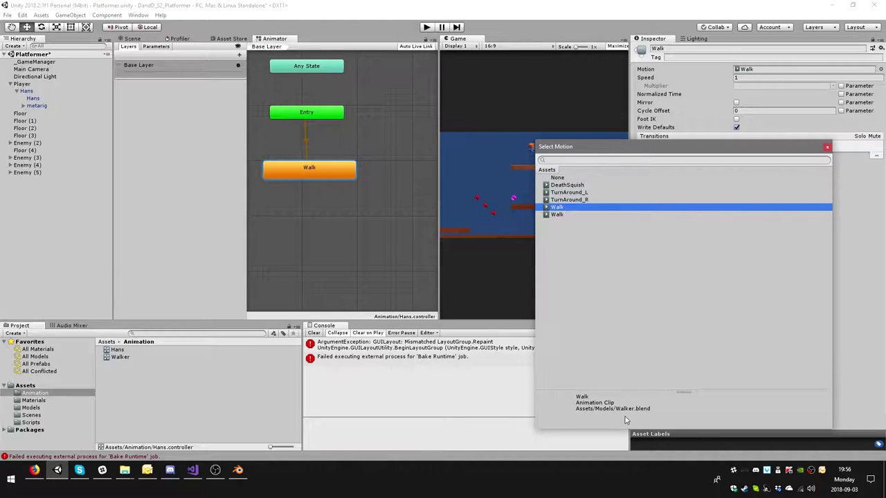
double_click(564, 216)
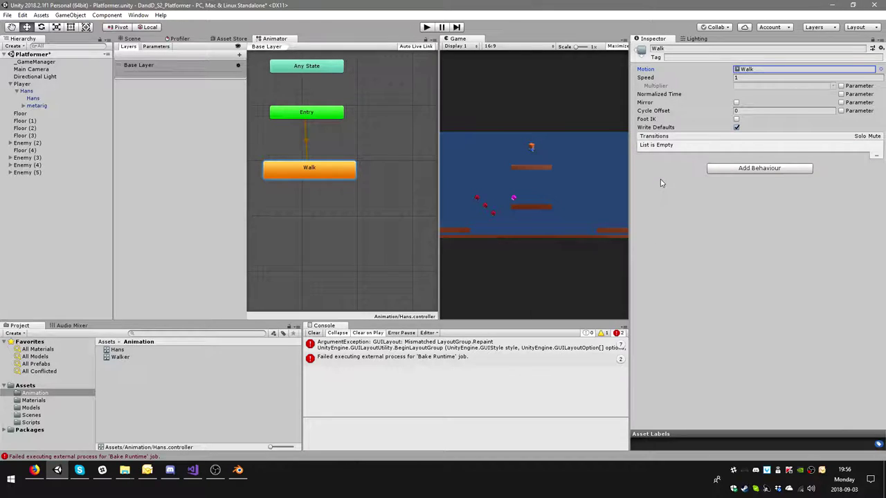
click(746, 77)
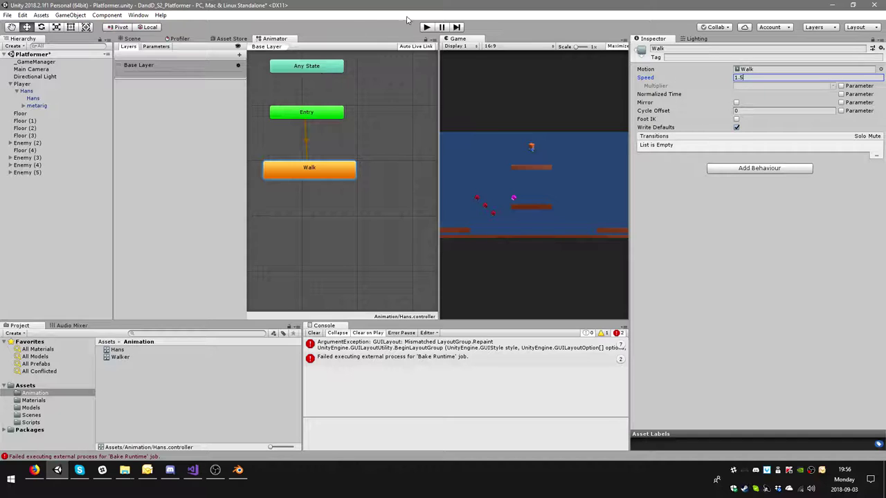
click(426, 27)
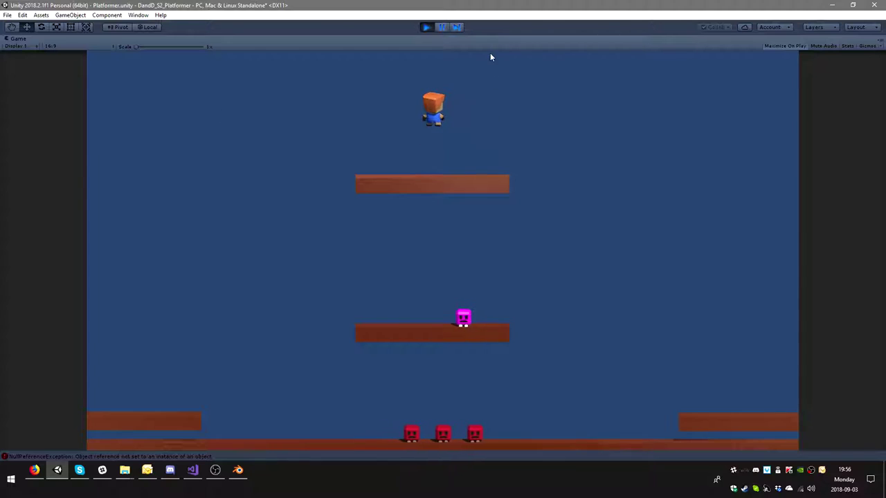
Stop the game, check the null reference error, rename the Hans child to Model, and run again
click(426, 28)
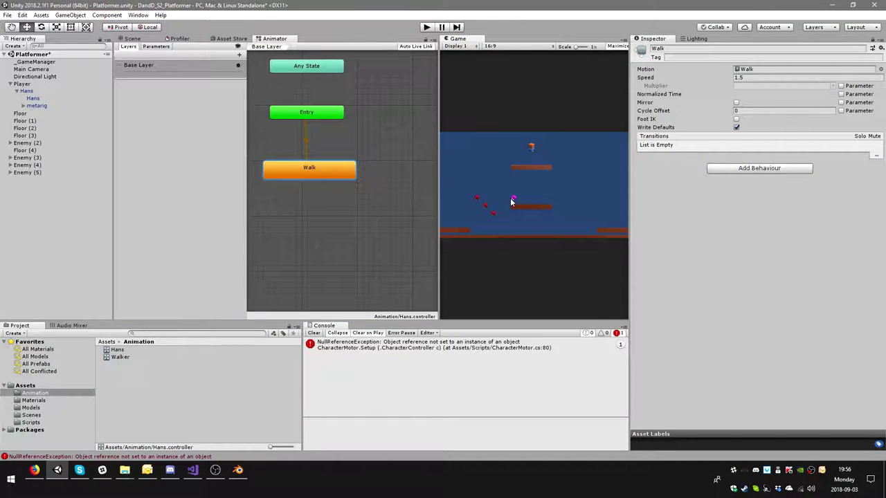
click(418, 348)
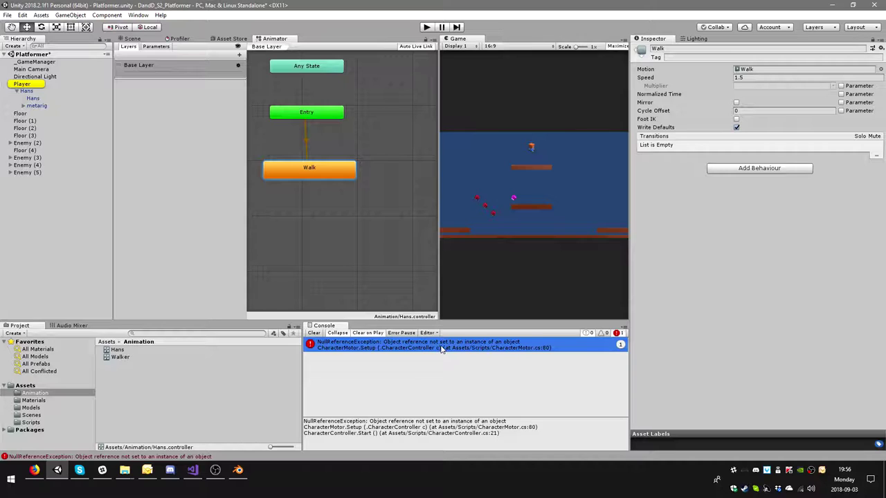
click(27, 92)
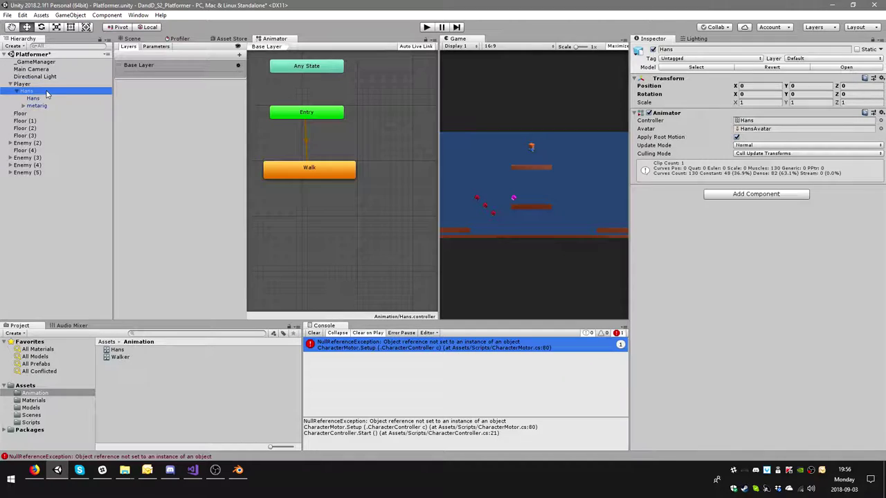
click(41, 92)
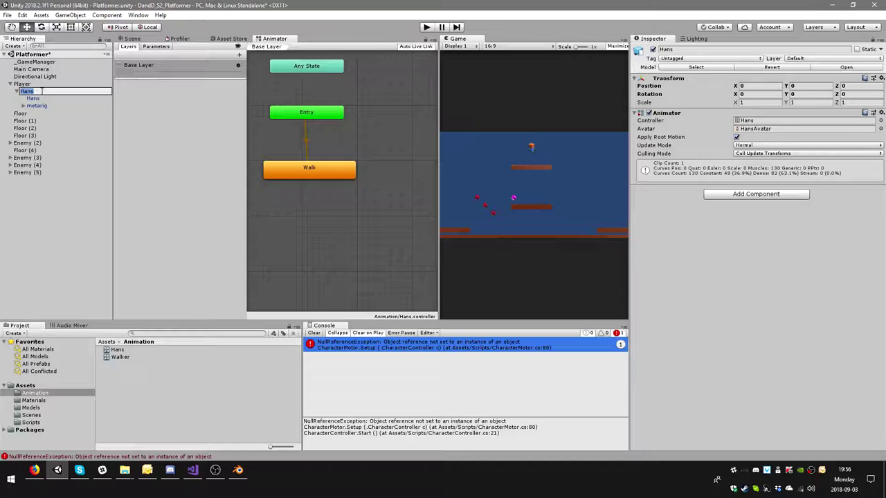
text(Model)
key(Return)
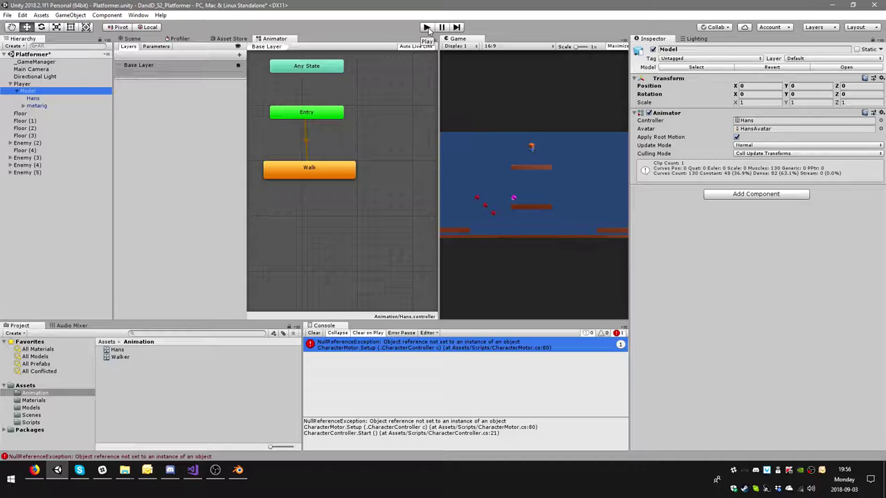
click(75, 85)
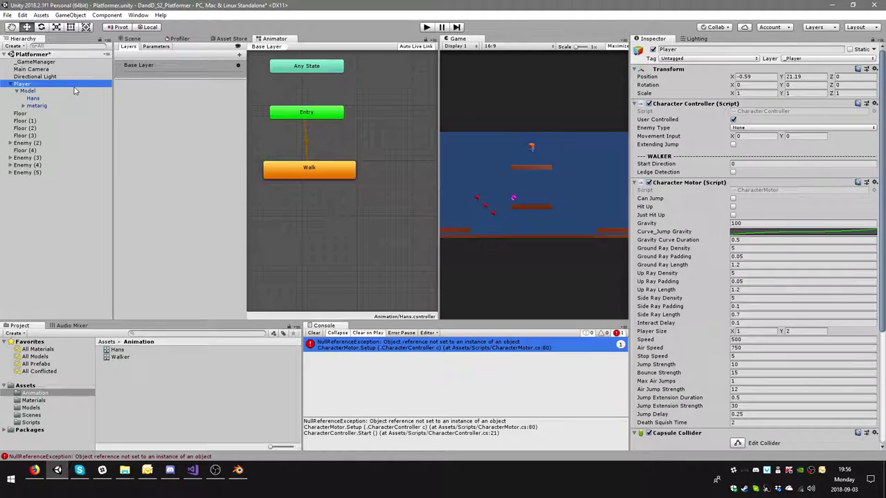
click(75, 92)
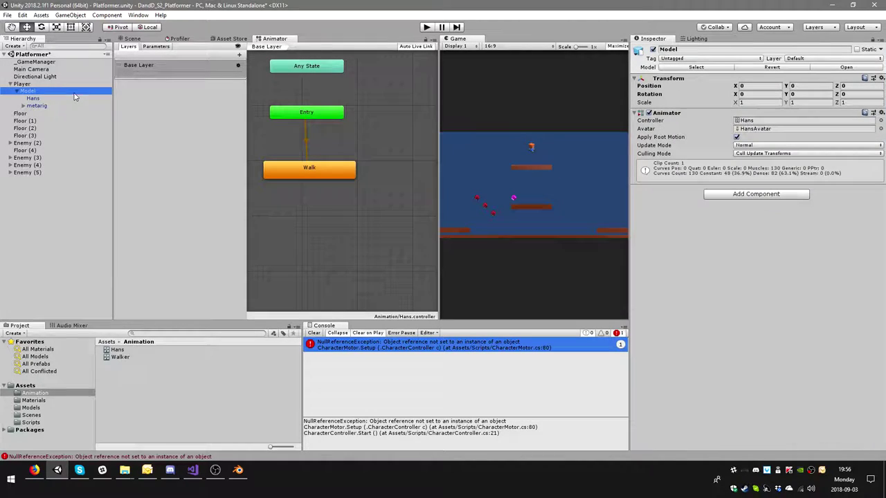
click(425, 27)
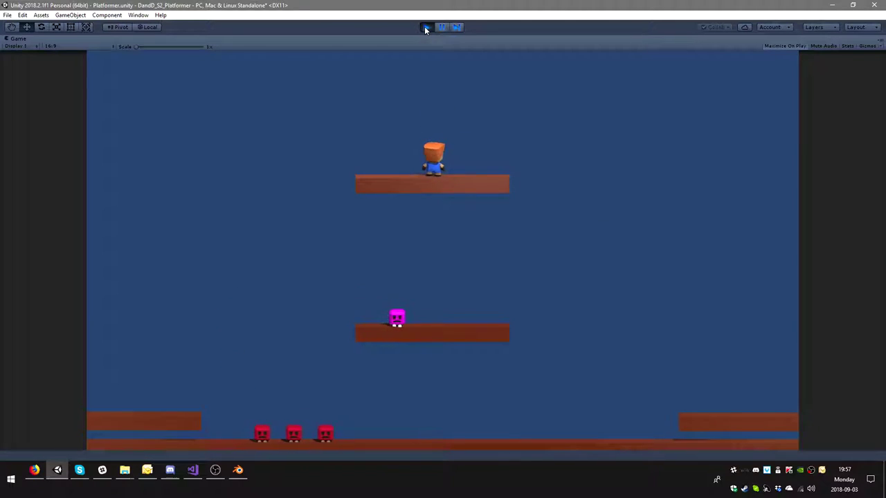
Walk Hans left, right, left and right again along the top platform using the arrow keys
key(Left)
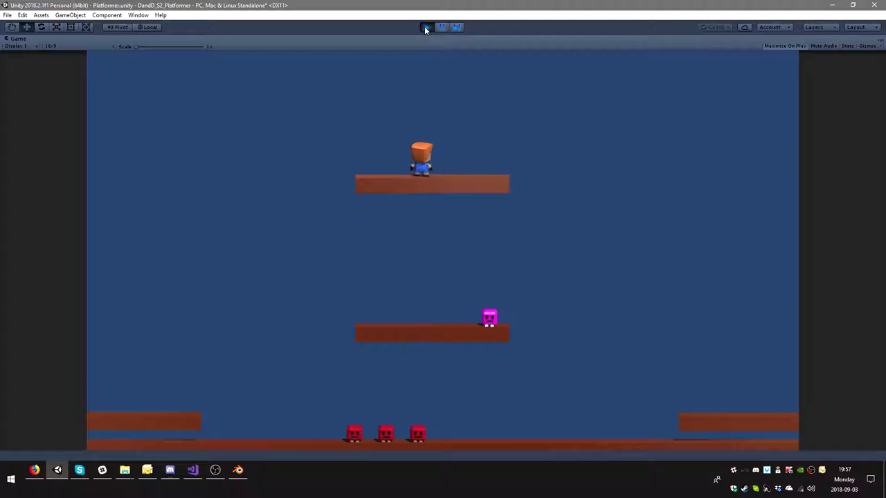
key(Right)
key(Left)
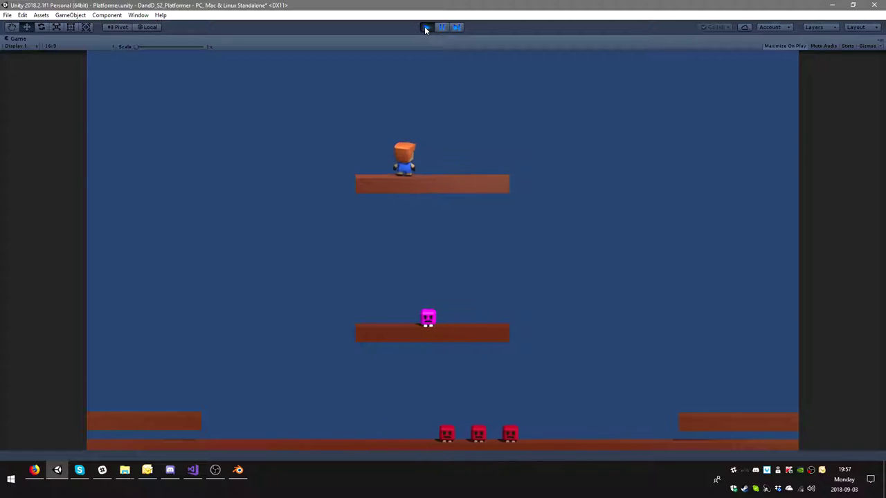
key(Right)
key(Right)
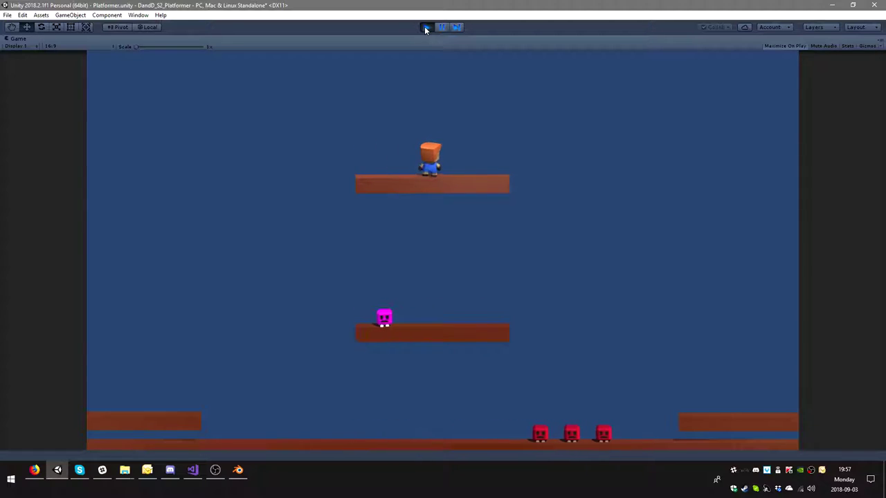
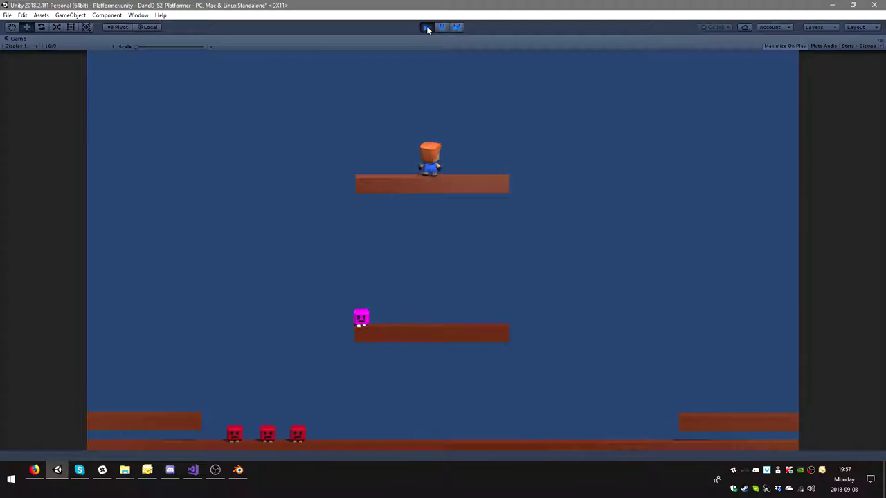
Stop the Unity play test and switch to CharacterMotor.cs in Visual Studio
click(426, 26)
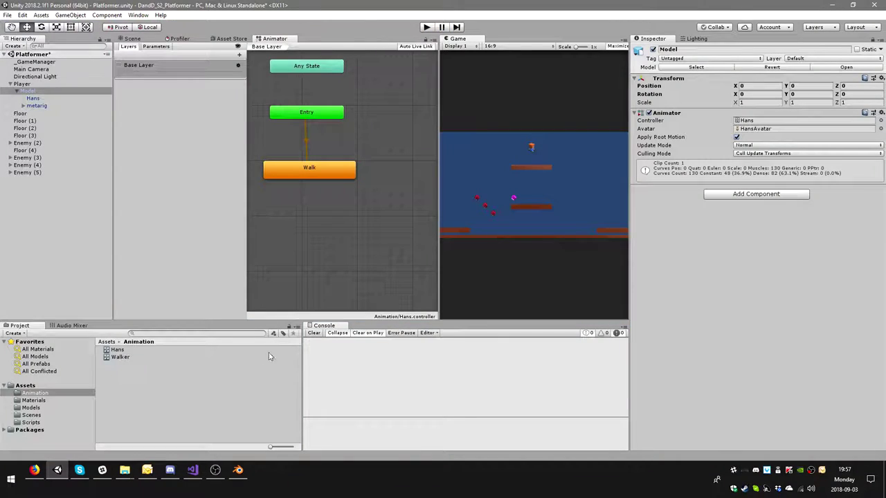
click(192, 470)
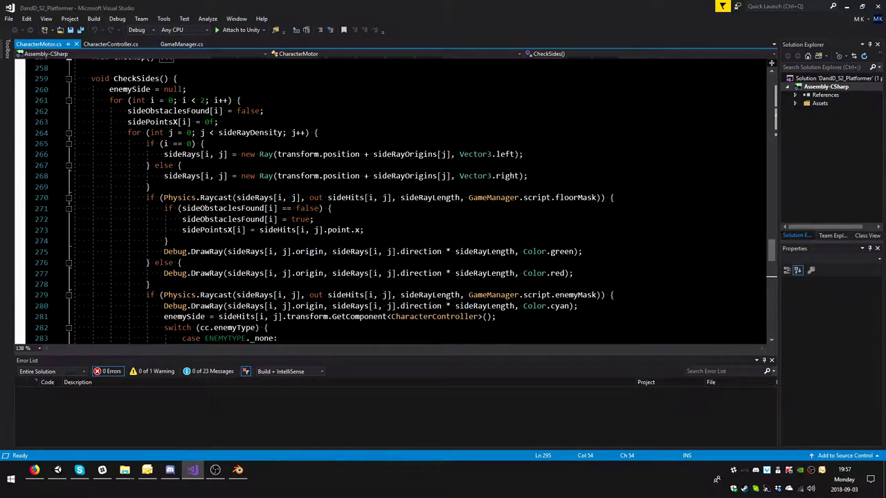
In CharacterController.cs, collapse the AI_TurnAround method to its signature with Ctrl+M
scroll(387, 201, up, 14)
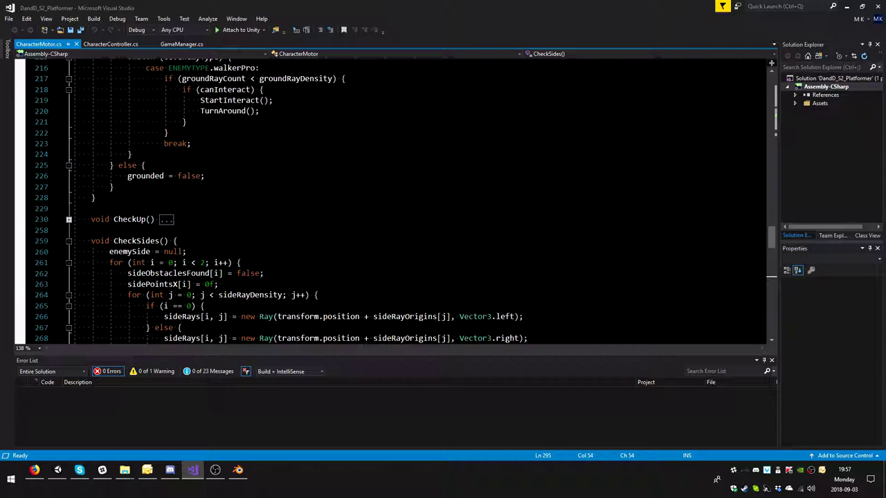
scroll(388, 200, up, 16)
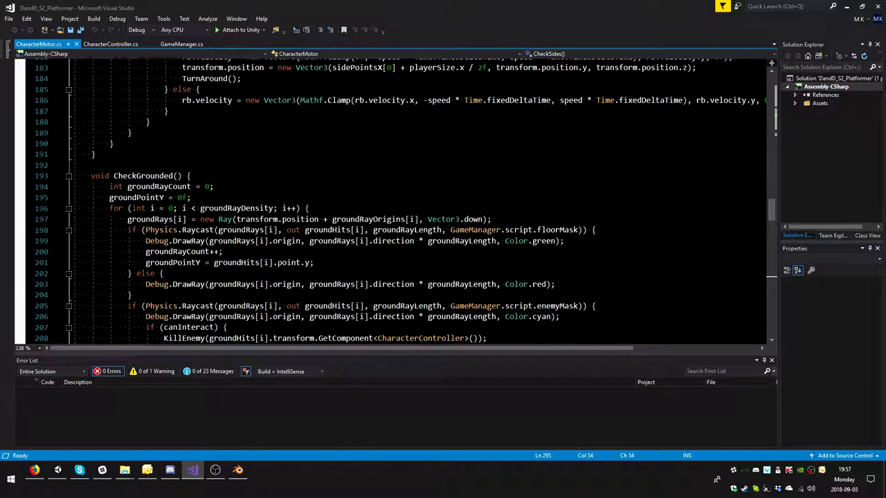
scroll(407, 203, up, 14)
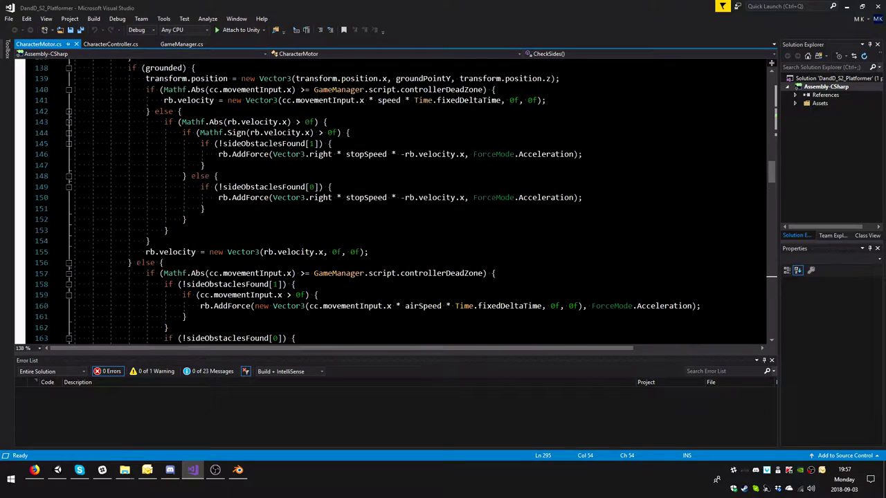
scroll(388, 200, up, 4)
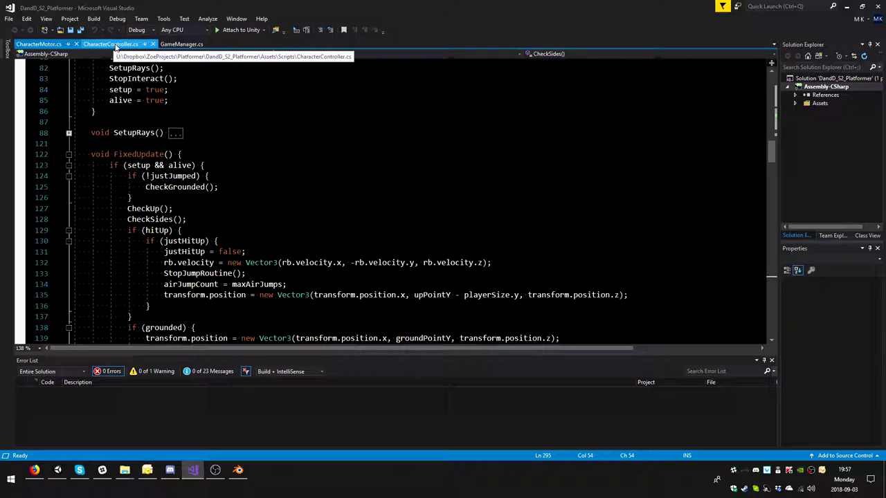
click(110, 44)
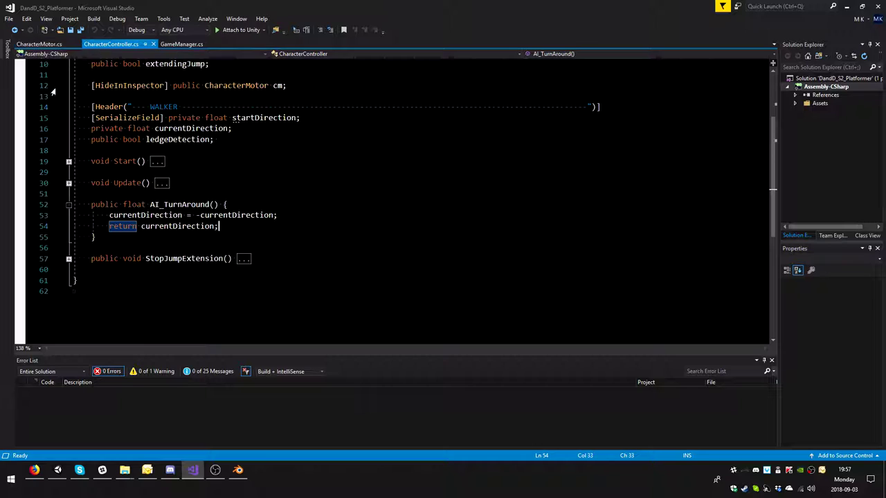
key(ctrl+m)
key(ctrl+m)
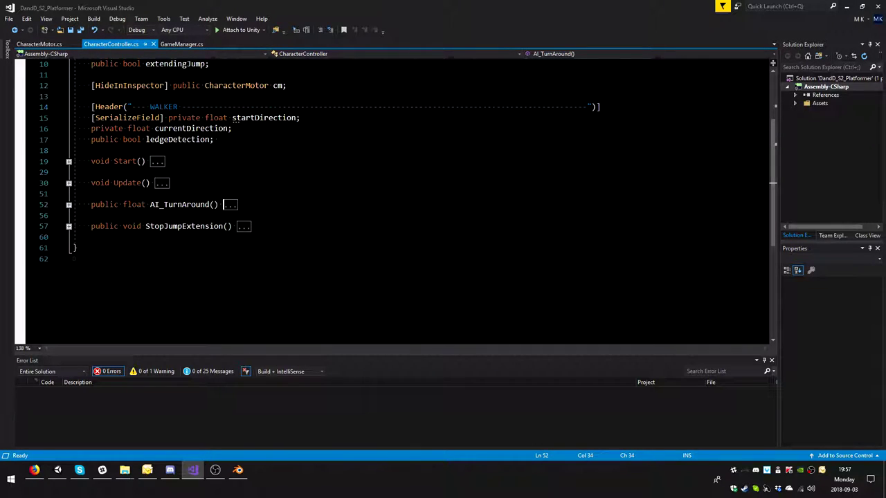
Paste a duplicate of the WALKER header line above the original
click(600, 107)
key(ctrl+shift+Left)
key(ctrl+shift+Left)
key(ctrl+shift+Left)
key(ctrl+shift+Left)
key(ctrl+shift+Left)
key(ctrl+shift+Left)
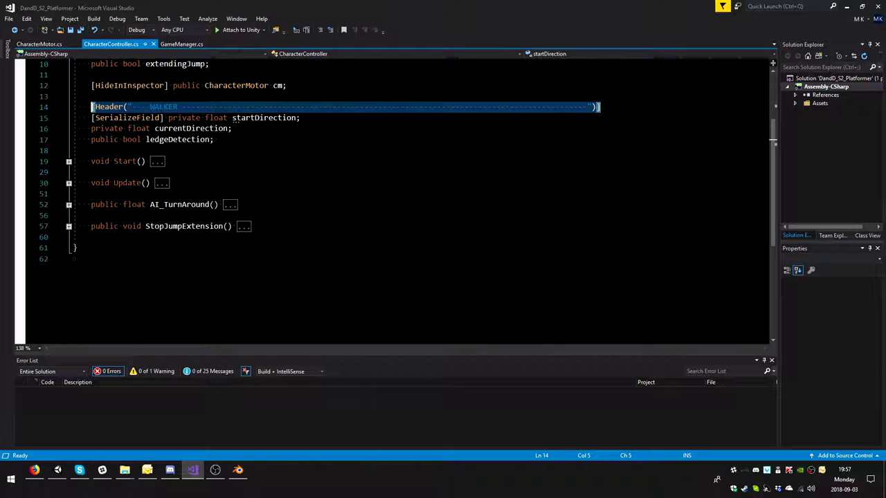
key(Up)
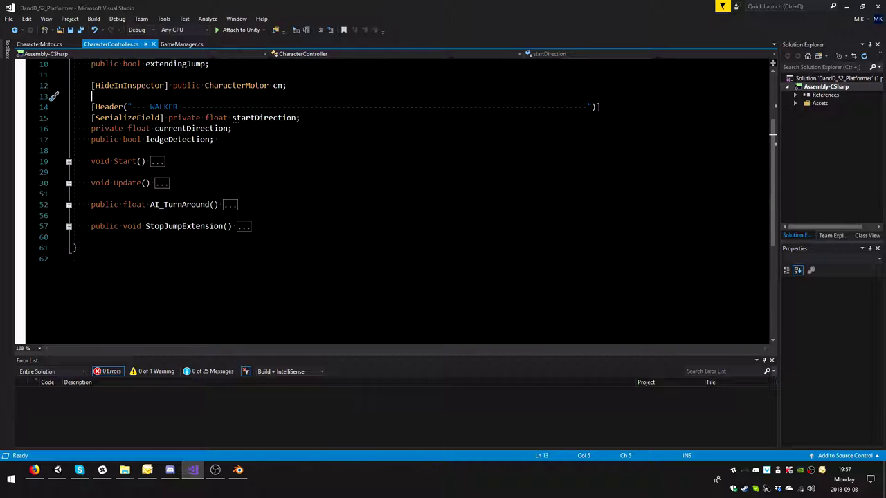
key(Return)
key(Return)
key(Up)
key(ctrl+v)
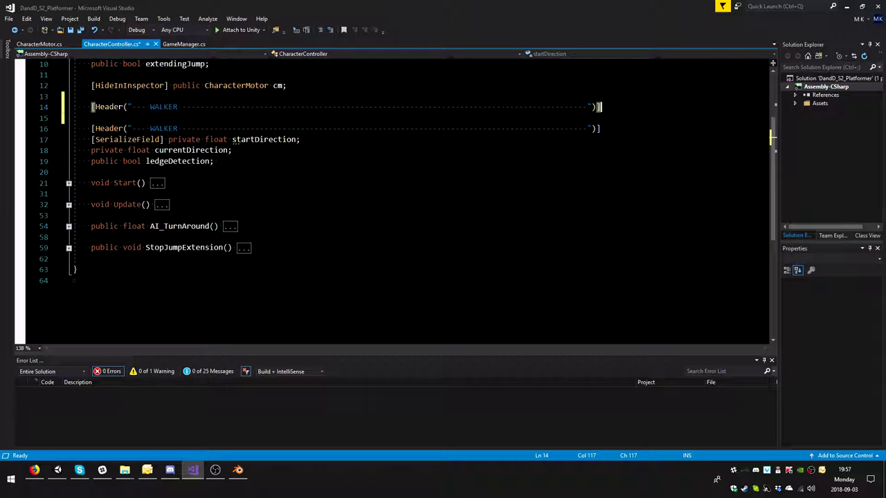
In CharacterMotor.cs, inspect the Animator animator declaration on line 80
key(ctrl+Tab)
scroll(395, 201, up, 18)
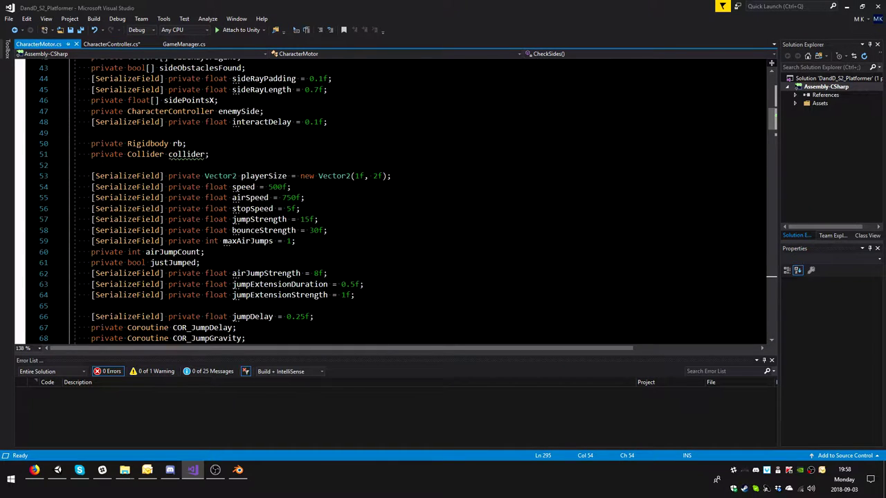
scroll(222, 280, up, 8)
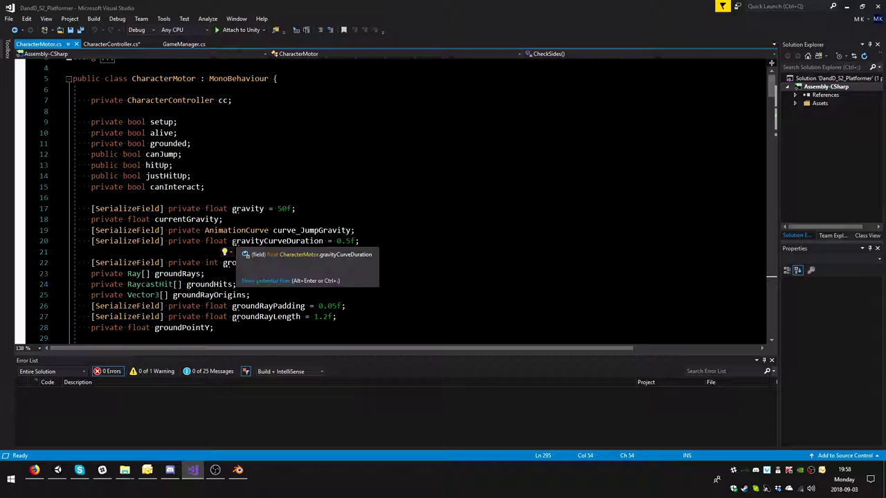
scroll(273, 250, down, 9)
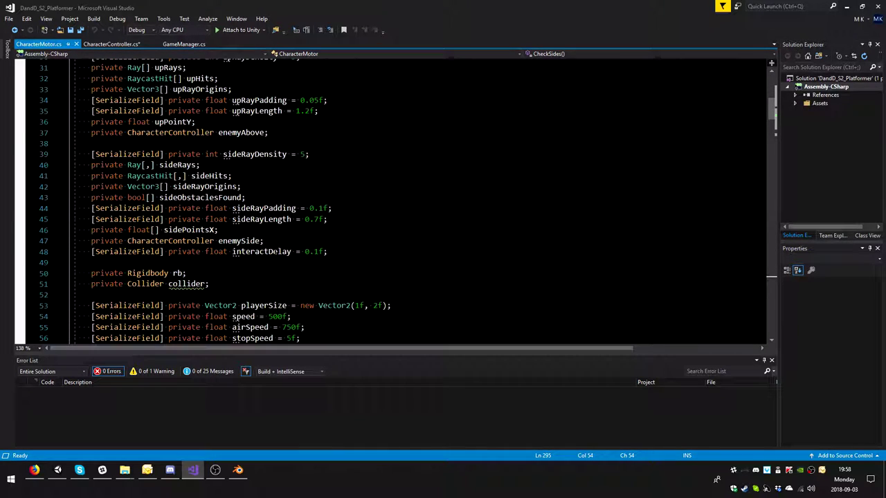
scroll(273, 253, down, 10)
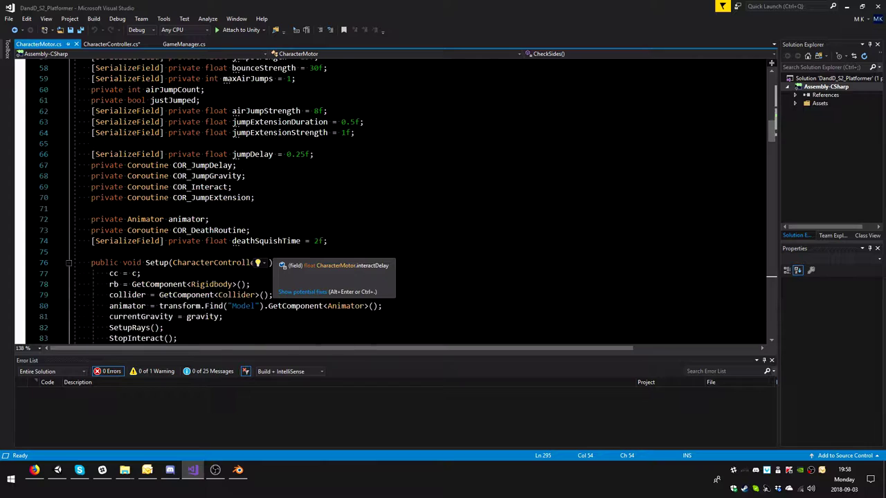
scroll(277, 263, down, 4)
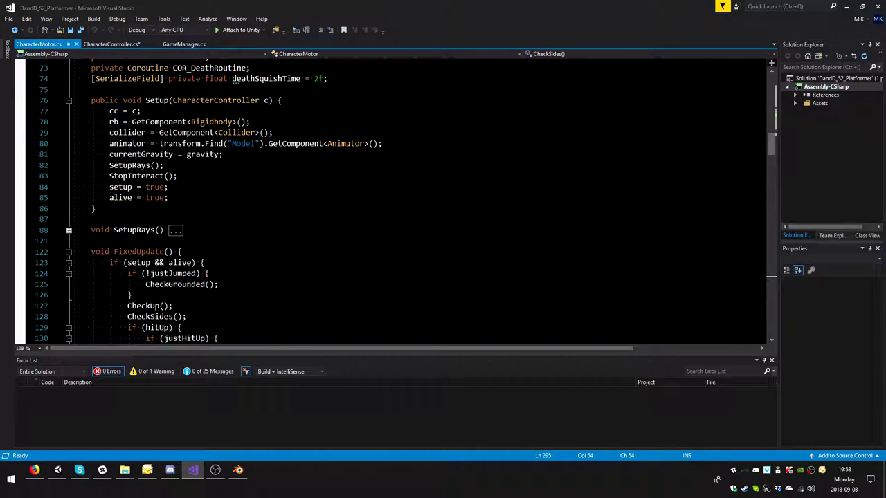
double_click(349, 144)
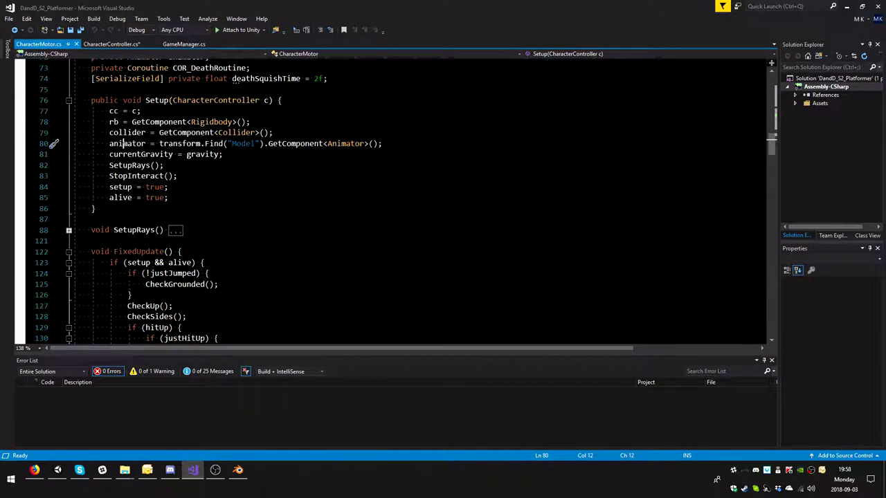
double_click(128, 143)
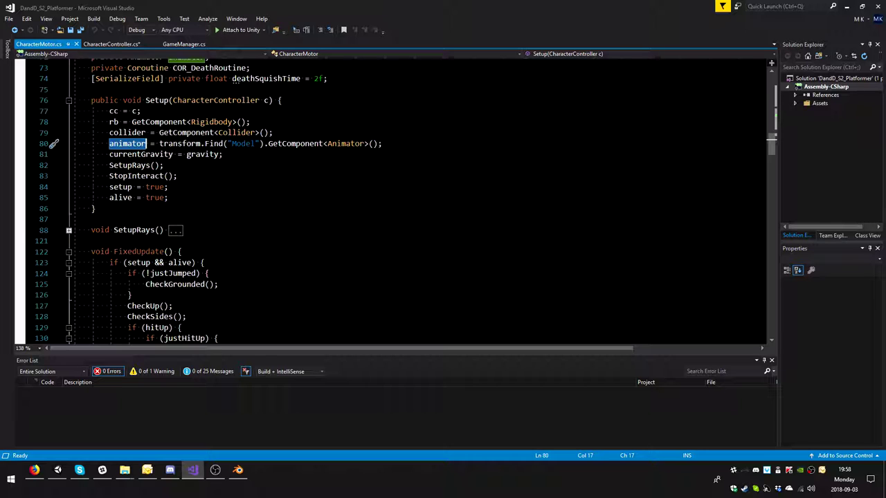
Delete the duplicate WALKER header in CharacterController.cs and save the file
click(126, 45)
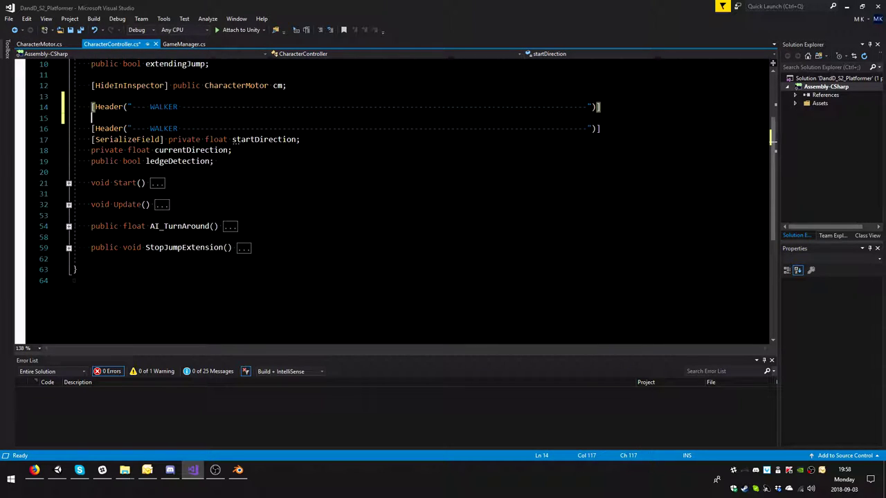
drag(56, 108, 63, 103)
key(Delete)
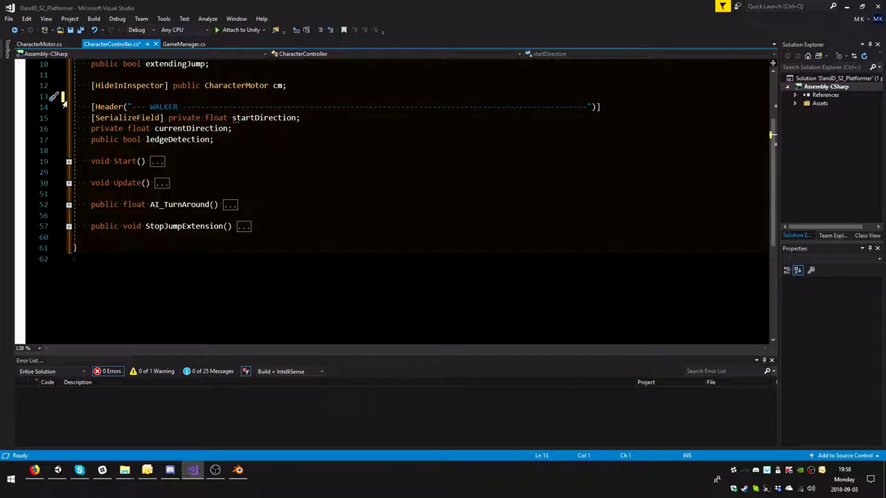
key(ctrl+s)
click(41, 43)
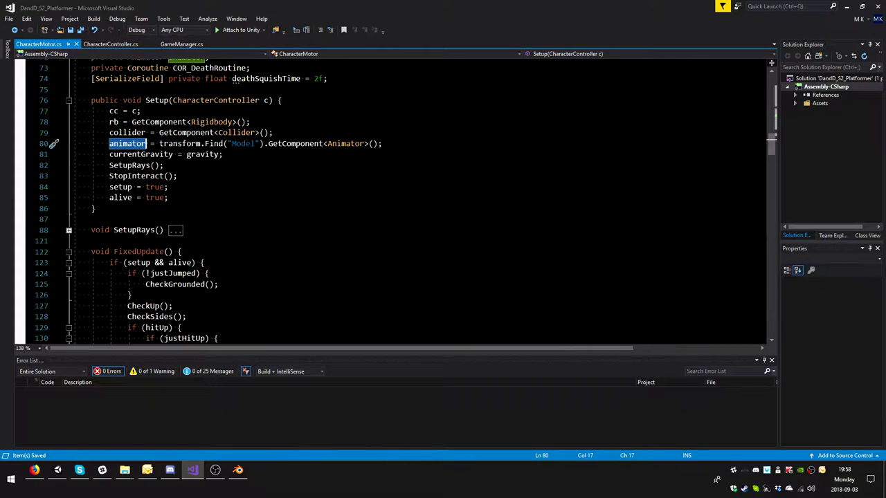
scroll(119, 76, down, 2)
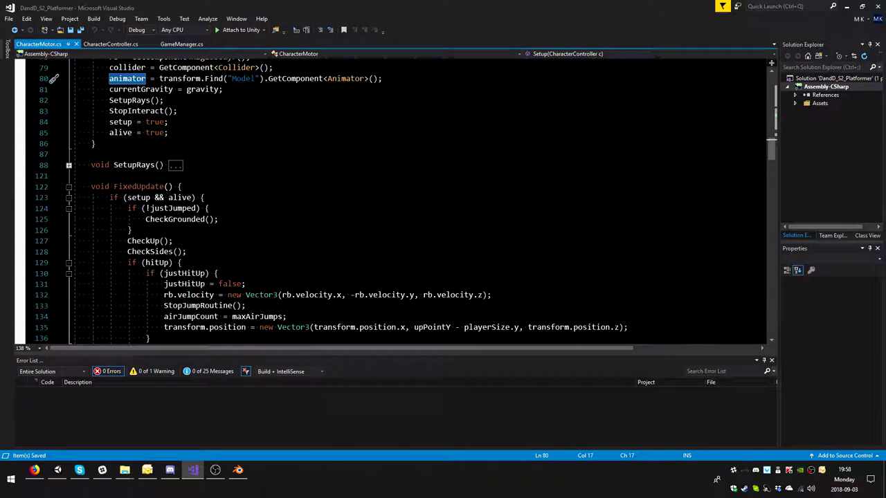
scroll(119, 70, up, 1)
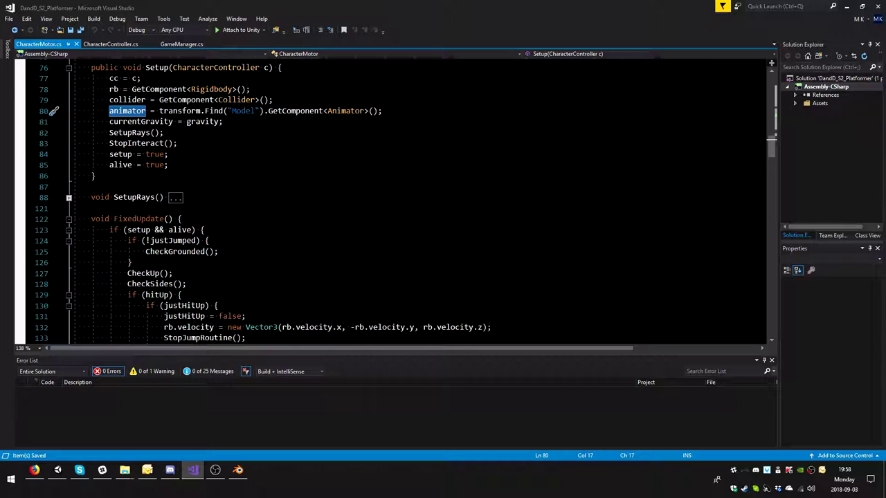
scroll(146, 111, down, 3)
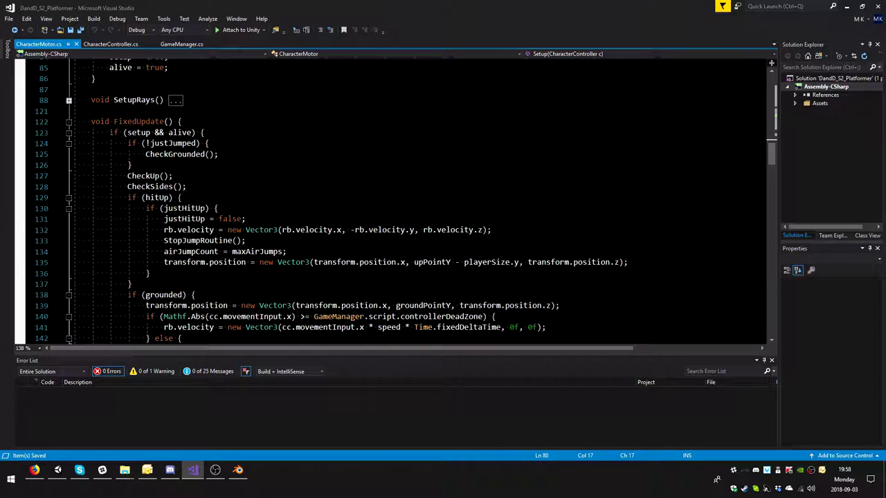
scroll(405, 198, down, 1)
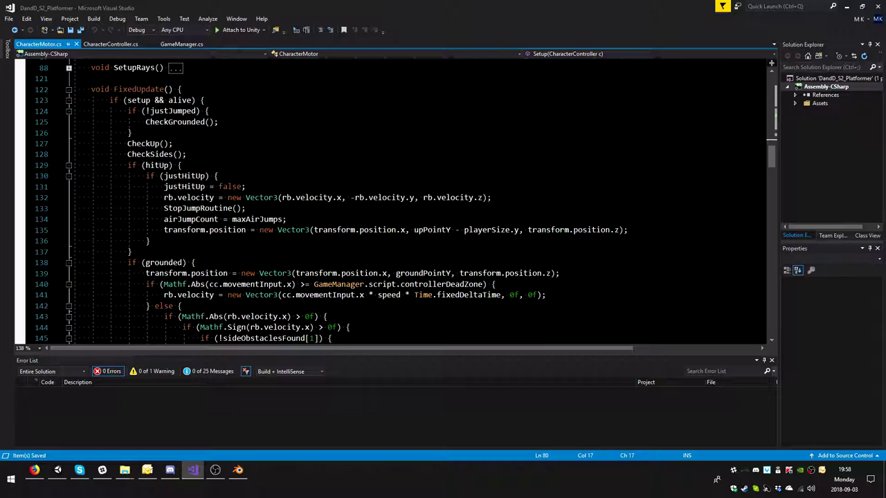
scroll(415, 201, up, 7)
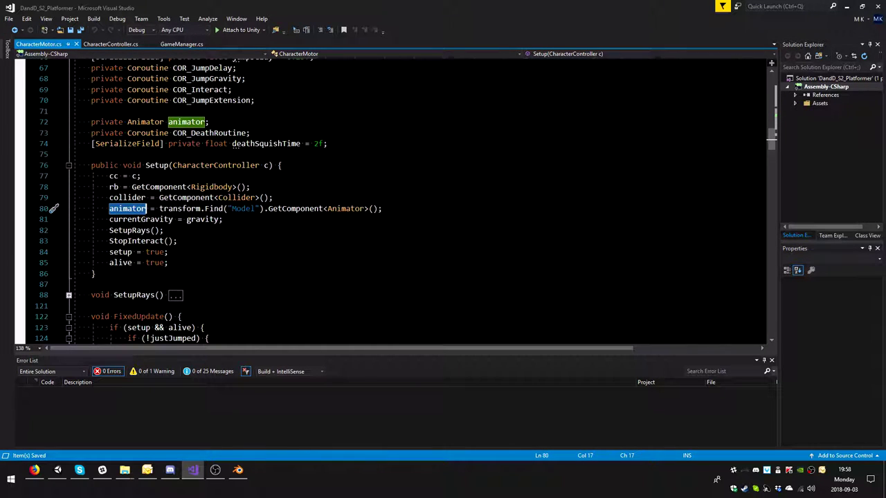
scroll(387, 201, up, 3)
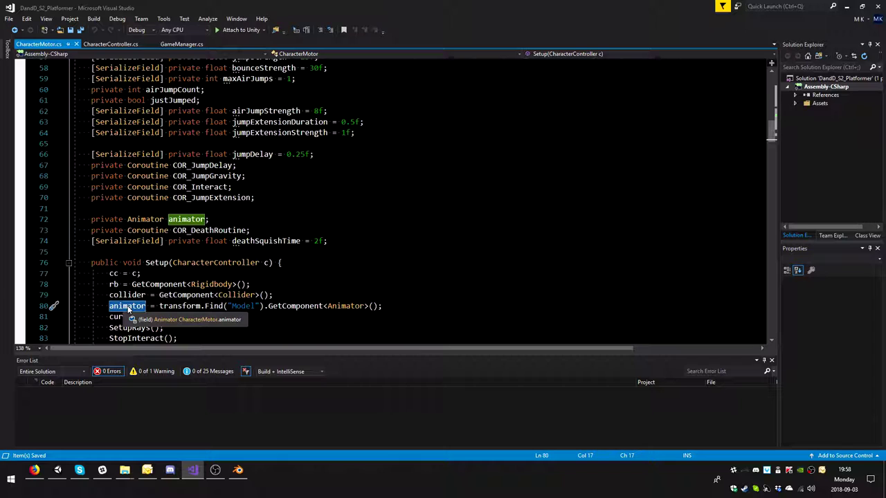
scroll(244, 315, up, 3)
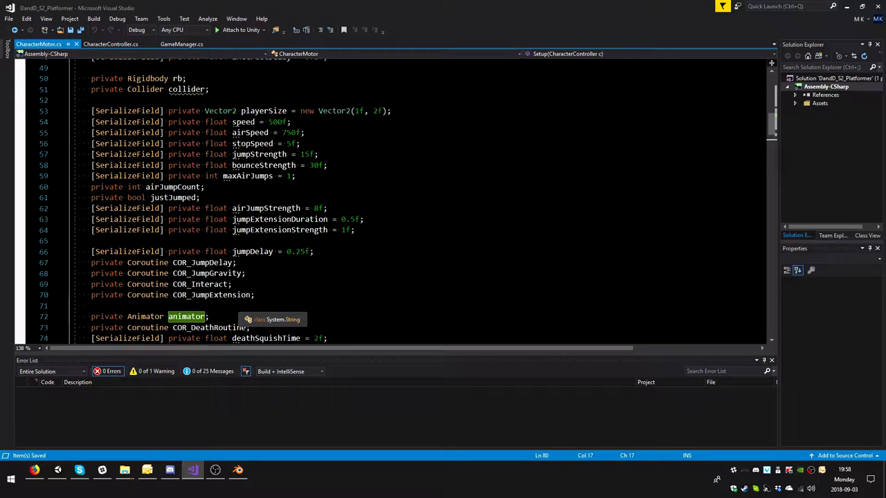
scroll(244, 315, up, 16)
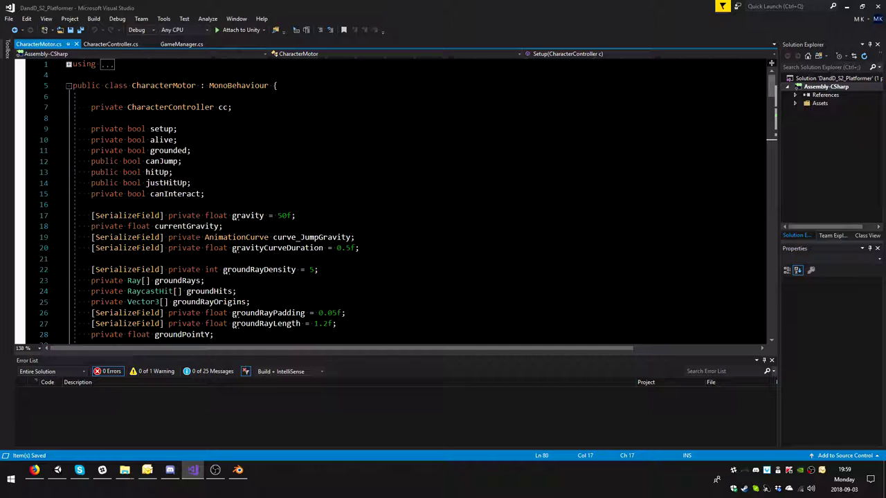
click(204, 194)
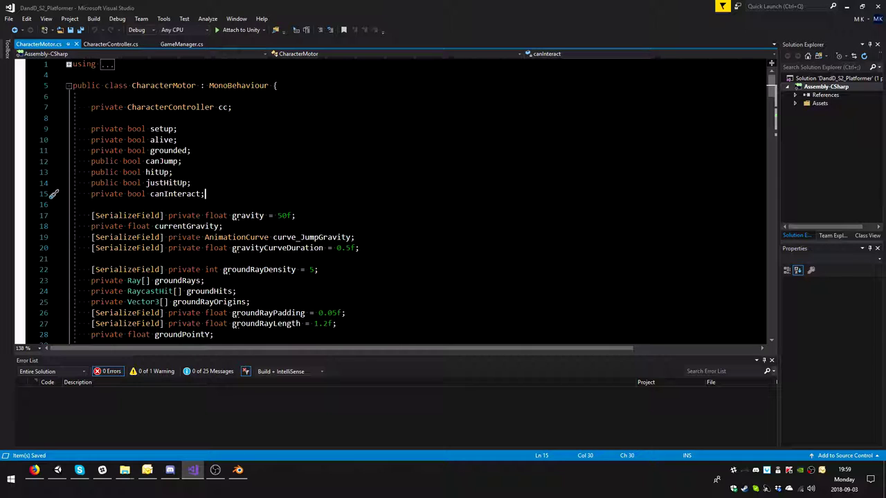
Duplicate the WALKER header above itself, rename the copy to HANS, and save
click(111, 44)
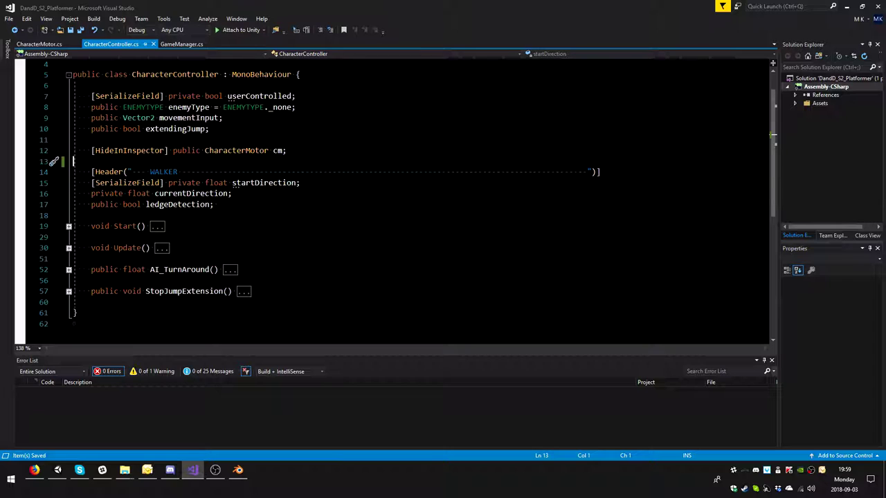
drag(91, 172, 601, 171)
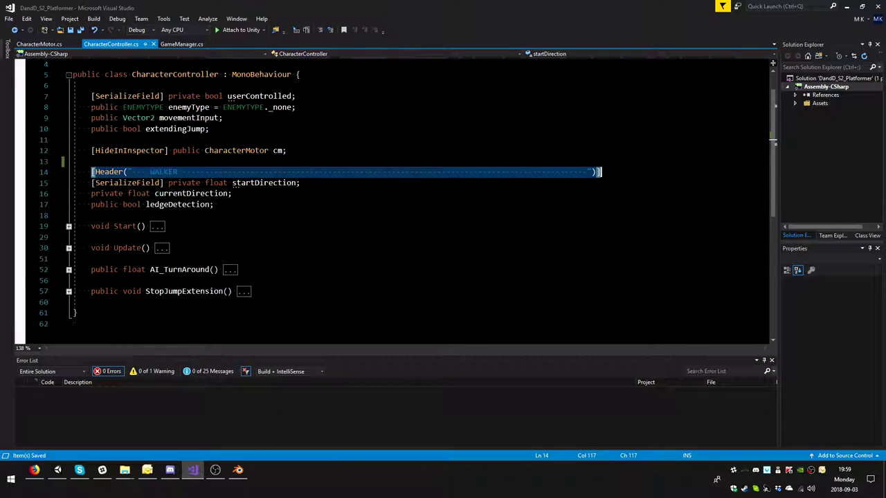
key(ctrl+c)
key(Right)
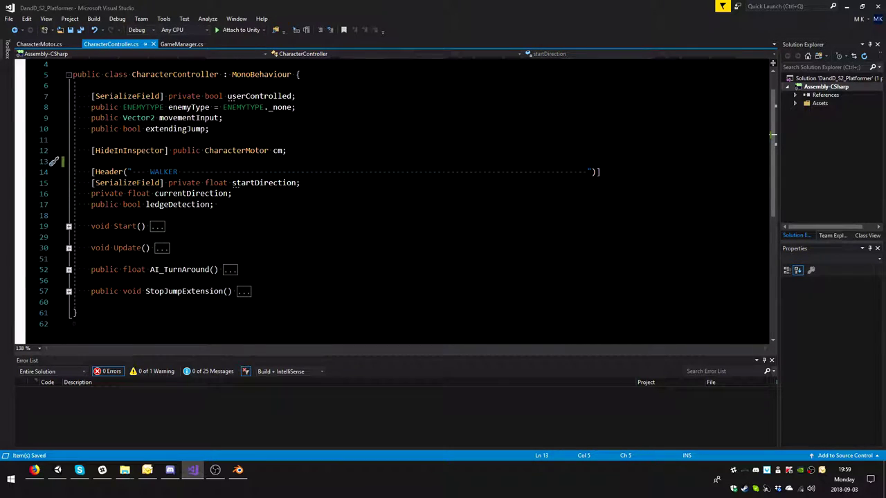
key(ctrl+Return)
key(ctrl+v)
double_click(163, 171)
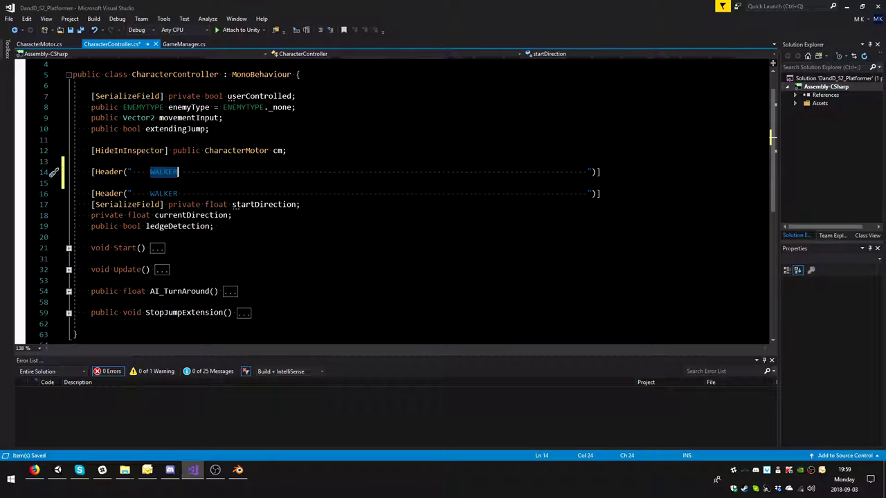
text(HANS)
key(ctrl+s)
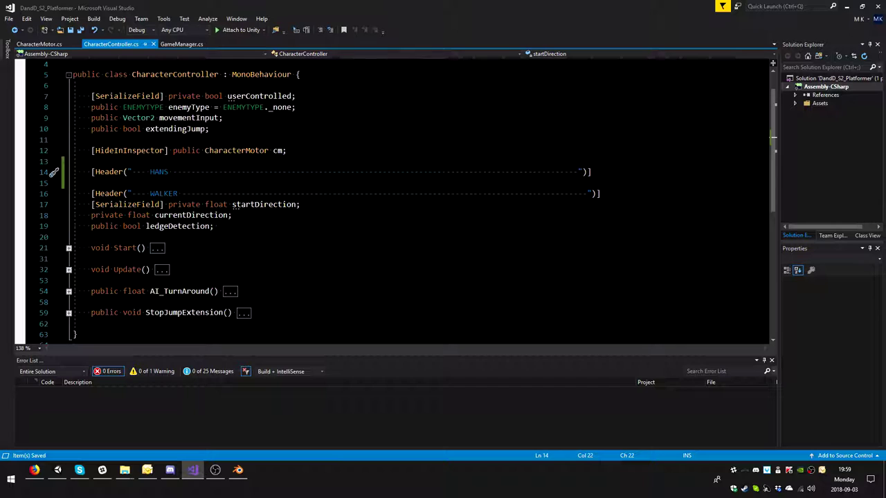
Add '[SerializeField] private float[] faceRotations;' under the HANS header and save
key(End)
key(Return)
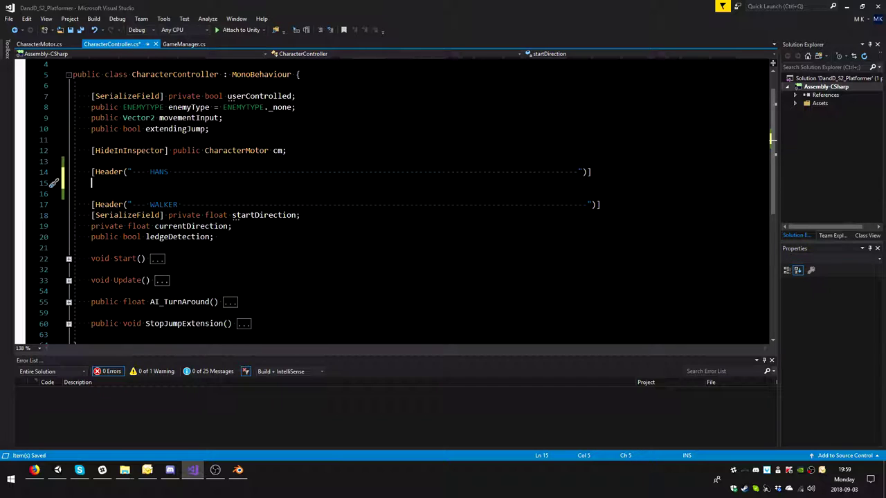
text([ser)
key(Tab)
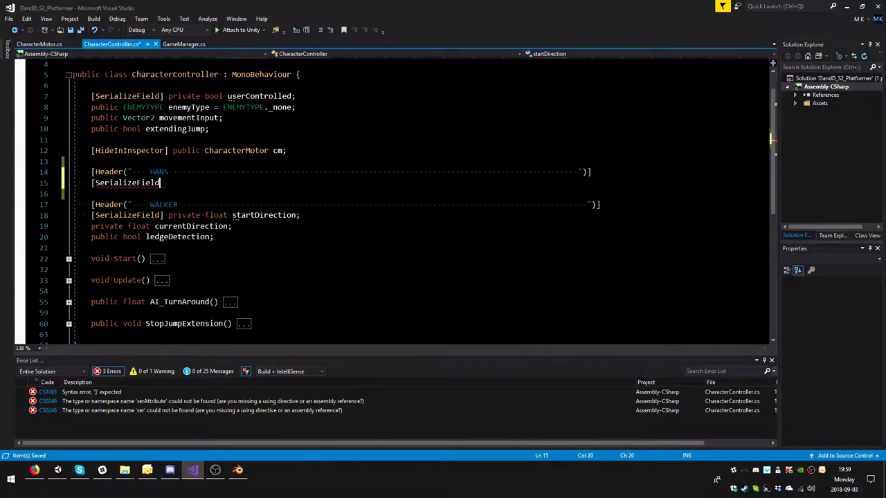
text(] pri)
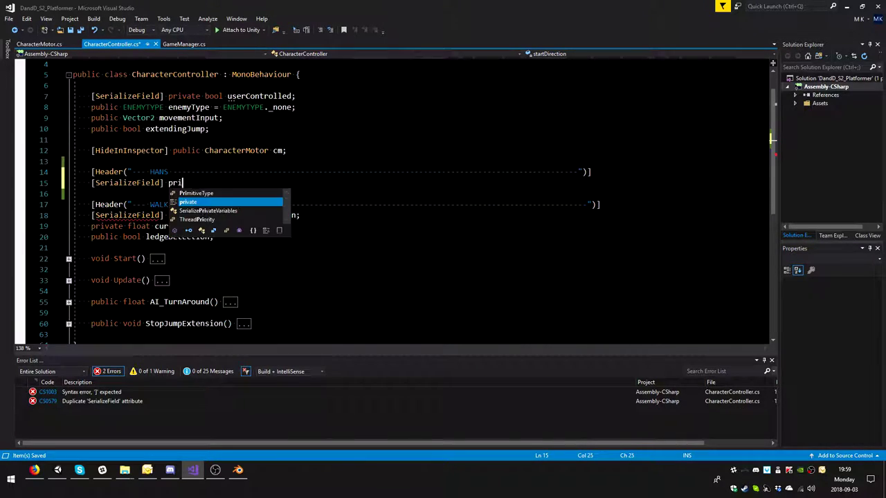
text(vate float)
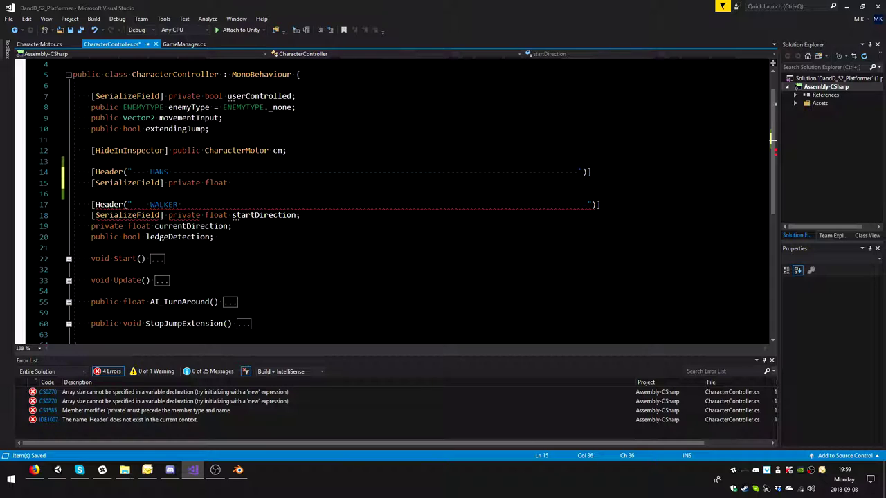
text(])
key(Left)
key(Left)
key(BackSpace)
key(Right)
text(fac)
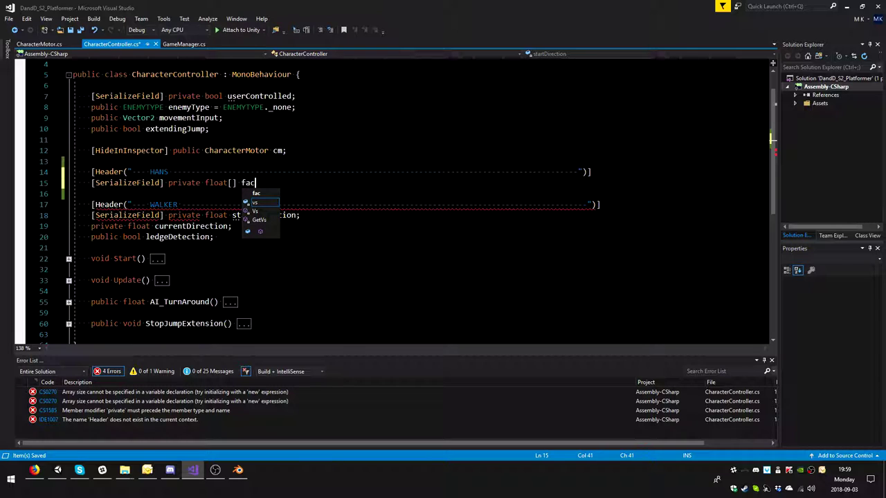
text(eRo)
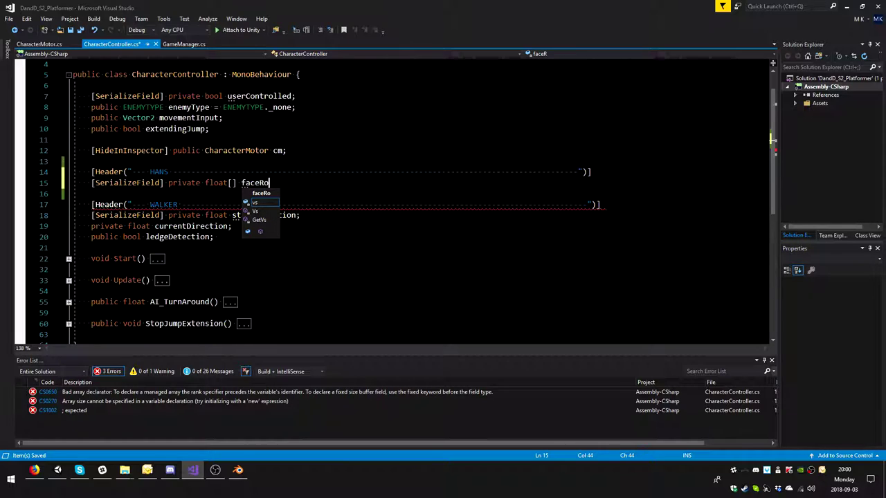
text(tations)
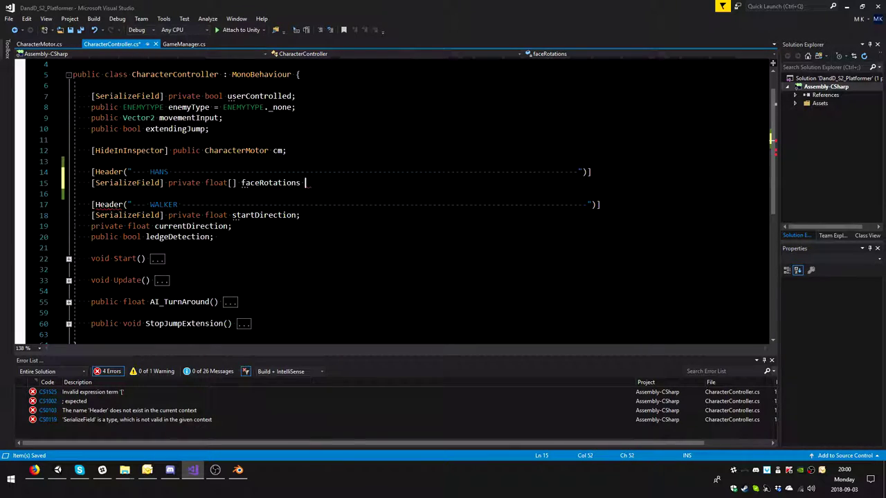
text( ;)
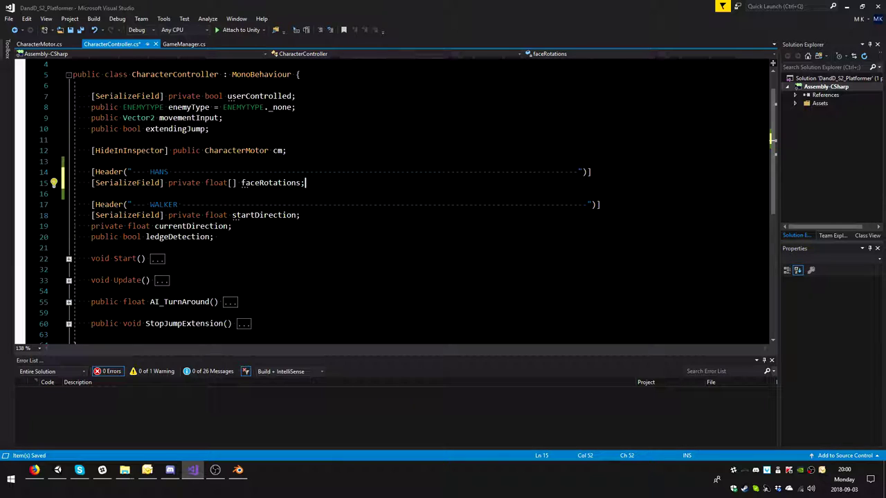
key(ctrl+s)
Declare 'public int currentFacingRotation;' under the HANS header and save
key(Up)
key(End)
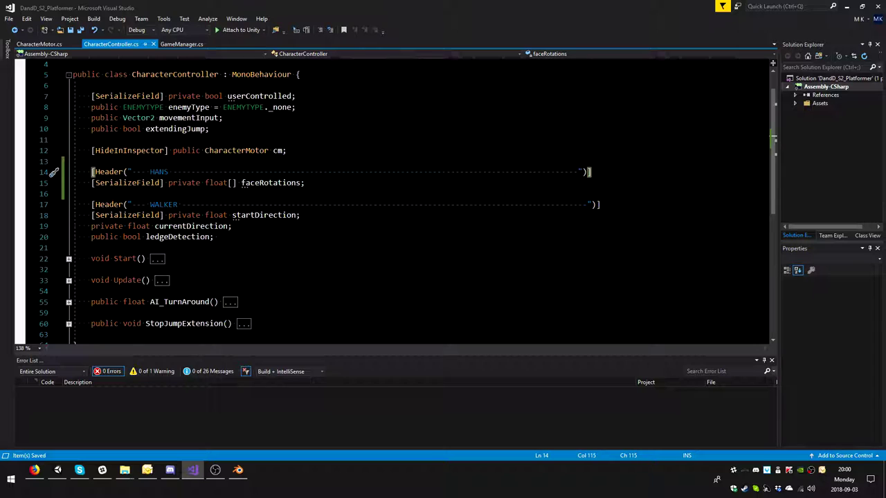
key(Return)
text(p)
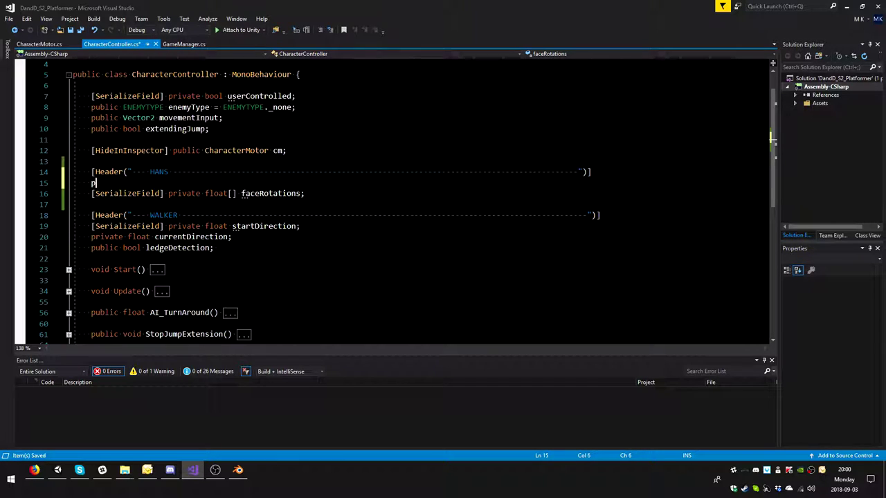
text(ublic )
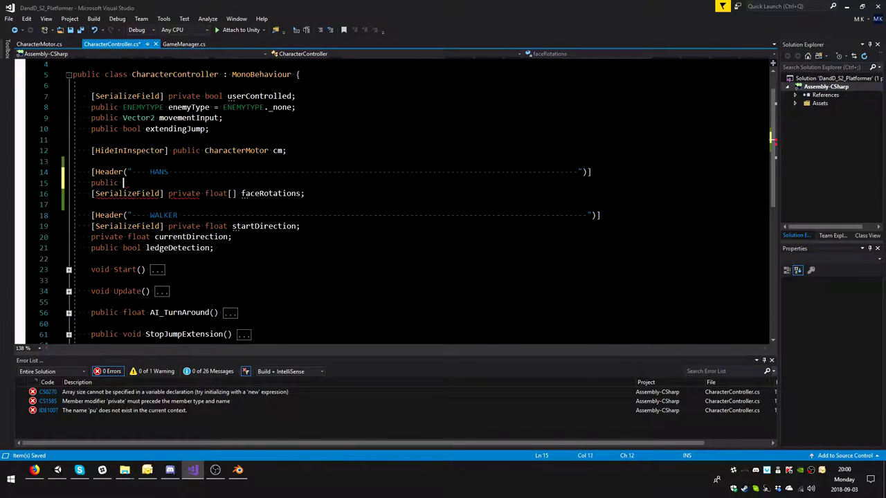
text(float )
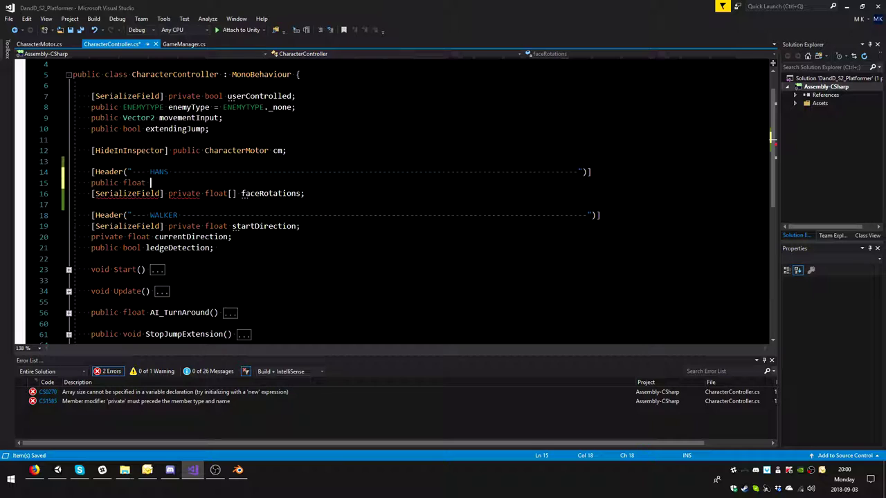
text(curr)
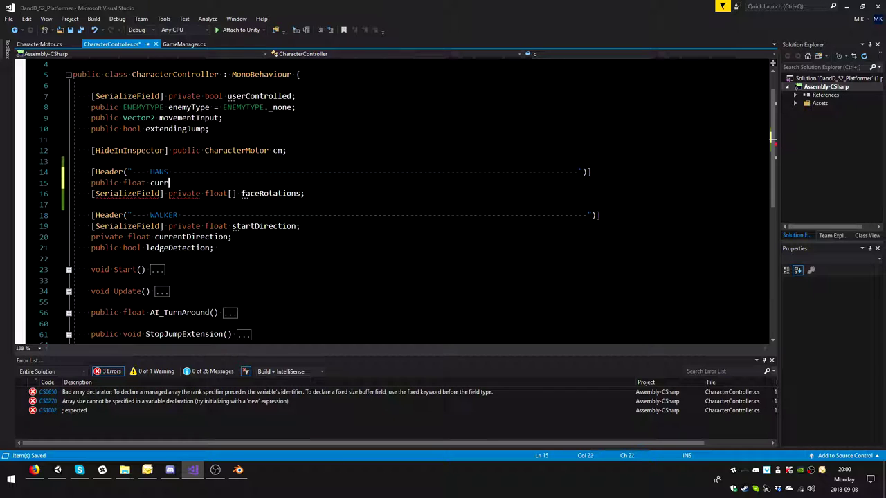
text(ent)
drag(229, 193, 209, 216)
double_click(135, 183)
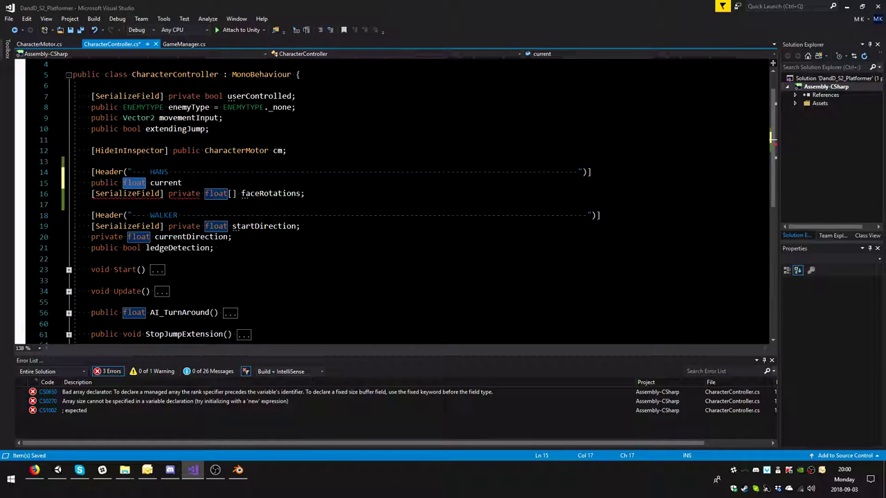
text(int)
key(Escape)
key(End)
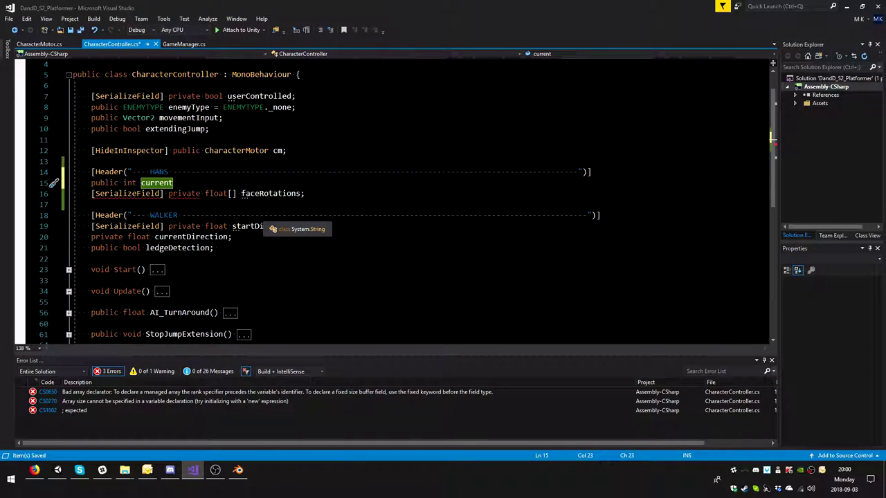
text(Facing)
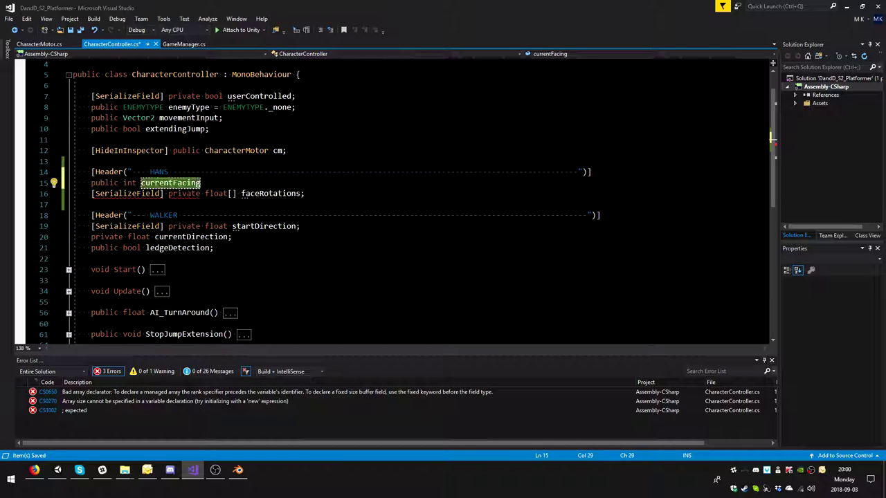
text(Rotati)
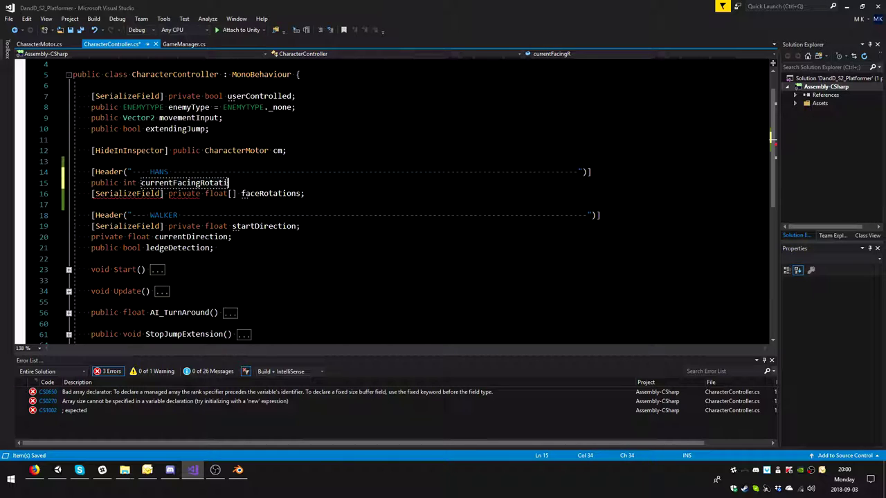
text(on;)
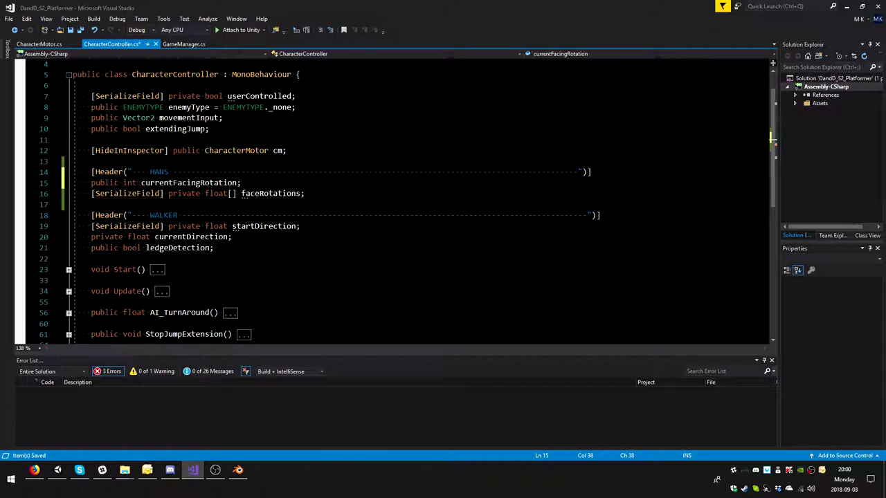
key(ctrl+s)
Expand the Update method to review its body, then collapse it again
scroll(194, 196, down, 2)
click(69, 226)
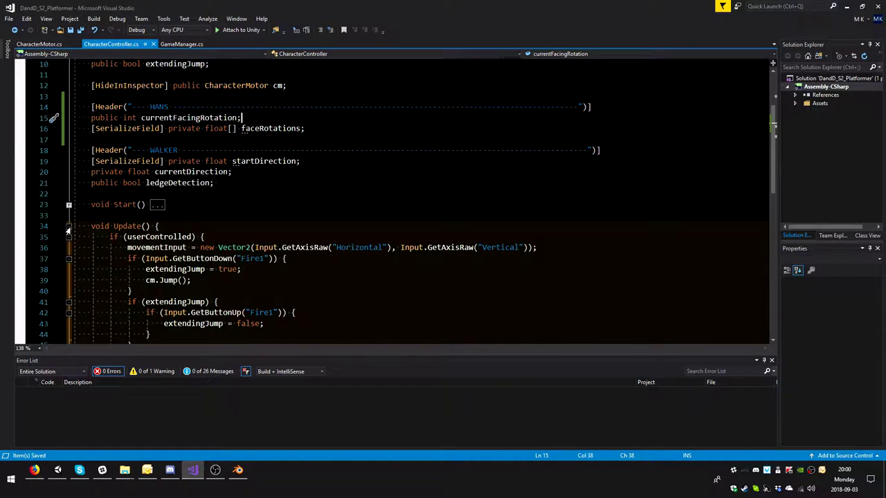
click(69, 227)
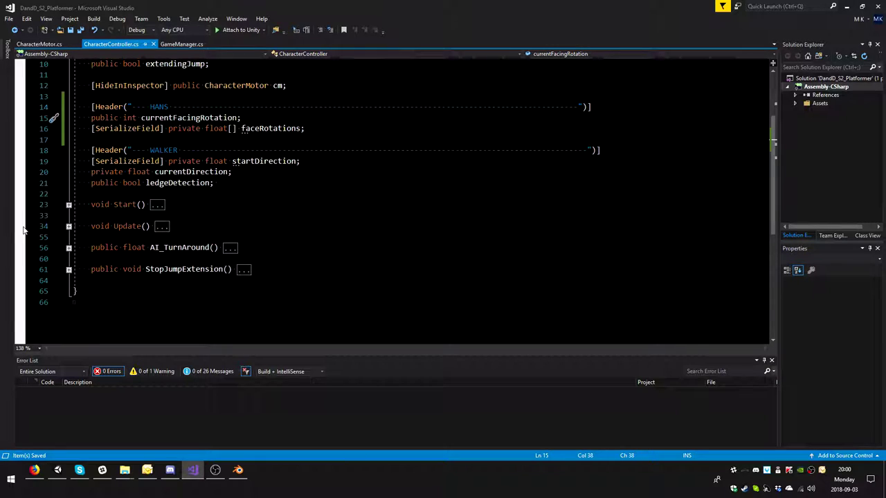
mouse_move(197, 119)
scroll(415, 200, up, 2)
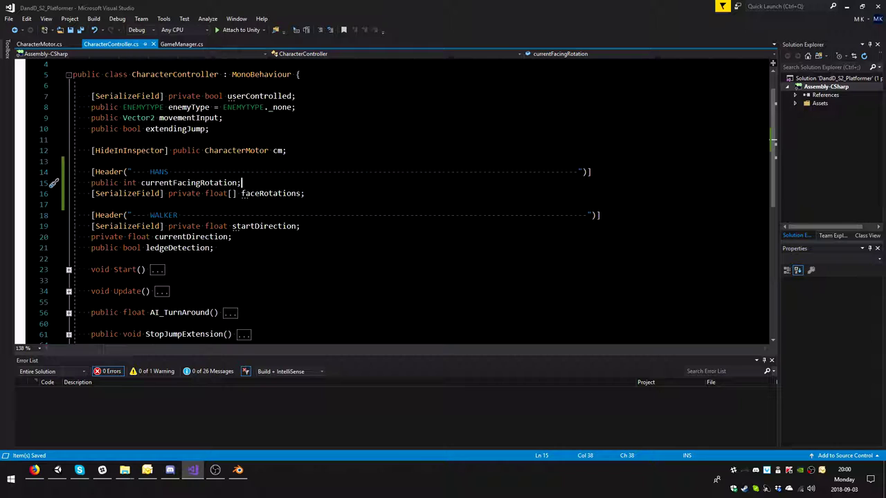
Add 'public bool facingRotation;' directly under the HANS header and save
key(Up)
key(End)
key(Return)
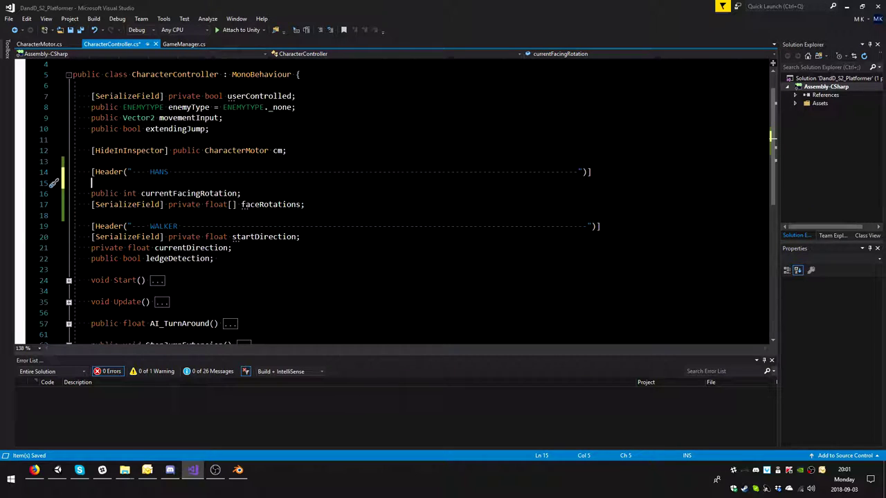
text(public )
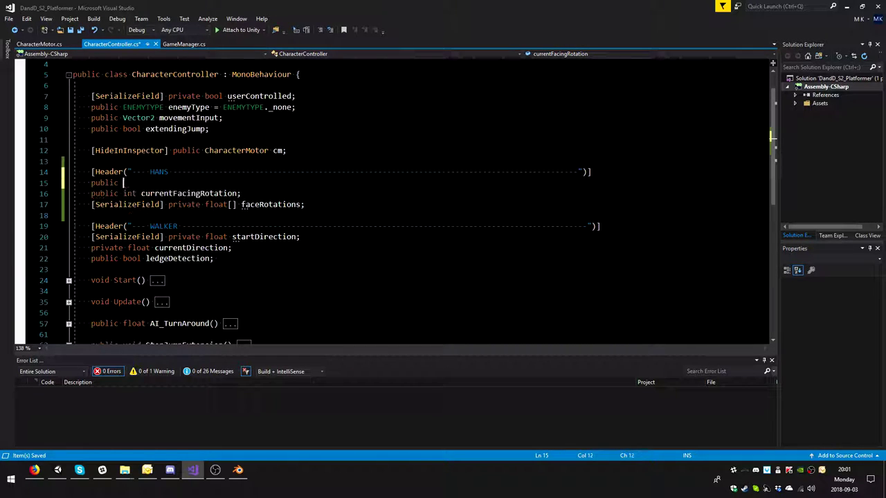
text(bool )
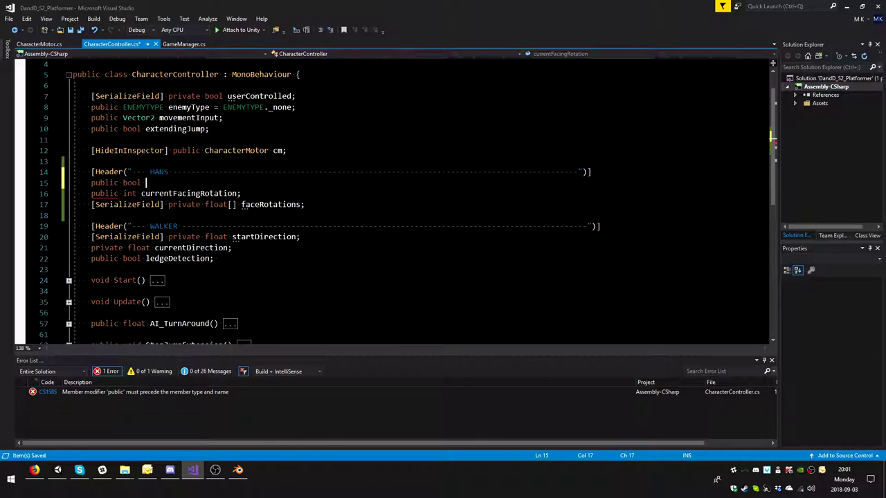
text(facing)
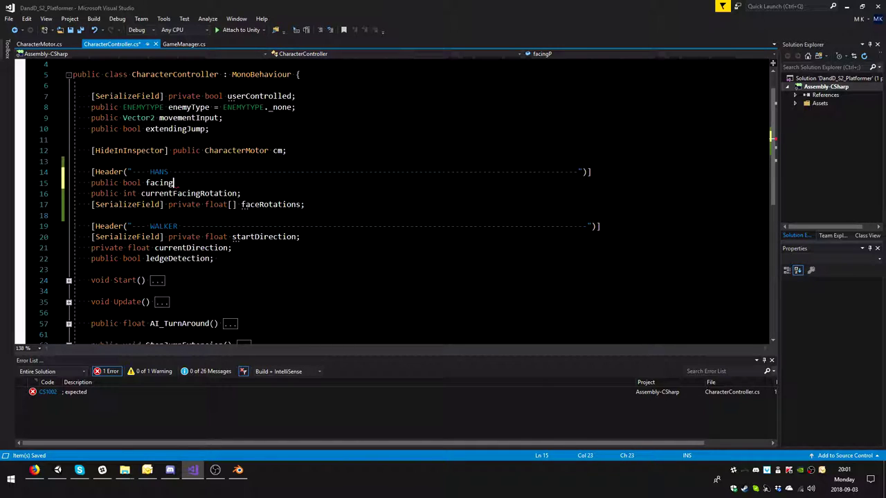
text(Rotation;)
key(ctrl+s)
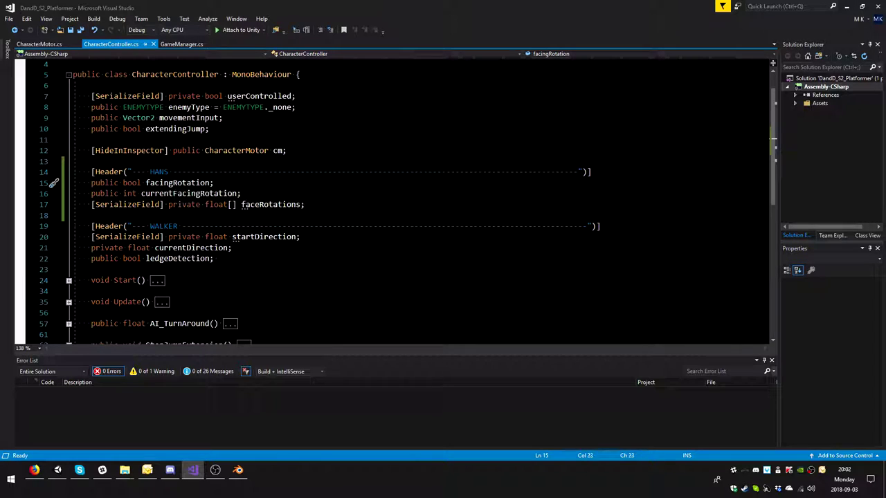
Highlight the currentFacingRotation, faceRotations and facingRotation field names in turn
double_click(208, 194)
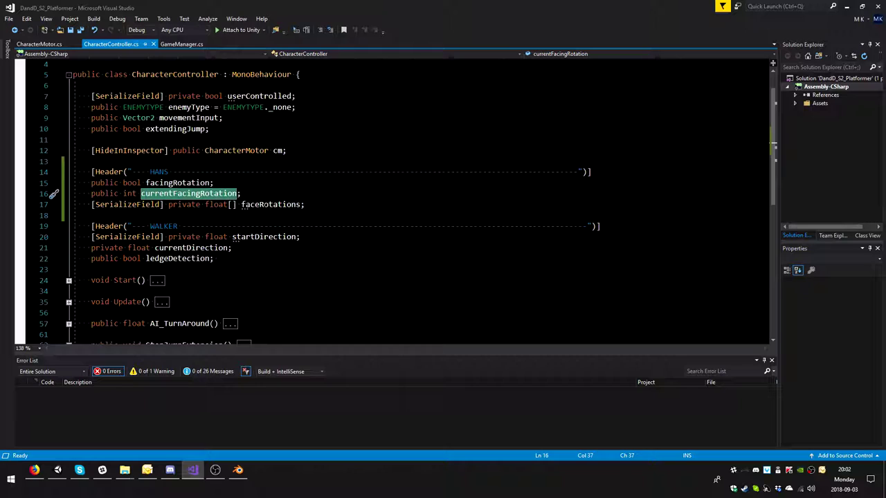
double_click(266, 206)
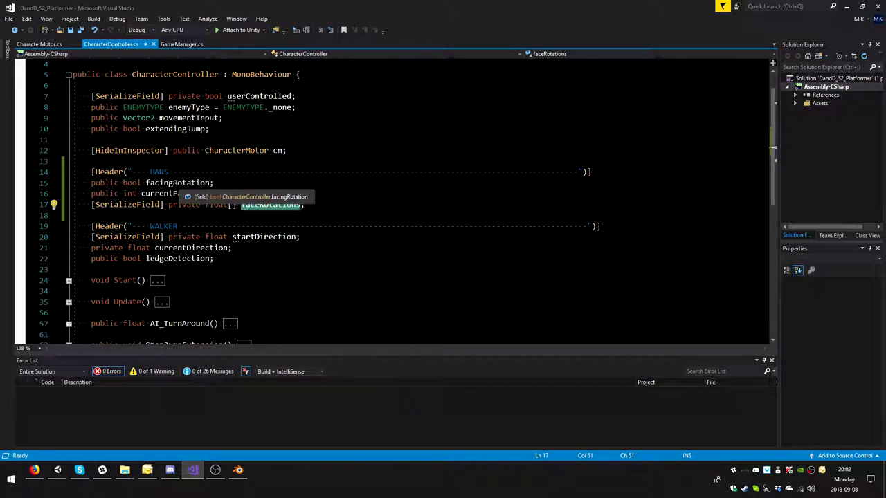
double_click(178, 183)
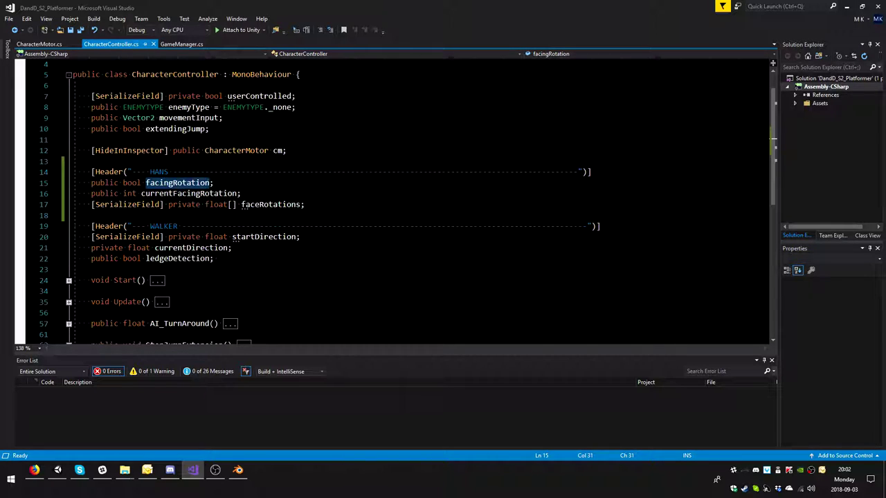
In CharacterMotor.cs, highlight the setup && alive condition in FixedUpdate
click(42, 44)
scroll(177, 207, down, 20)
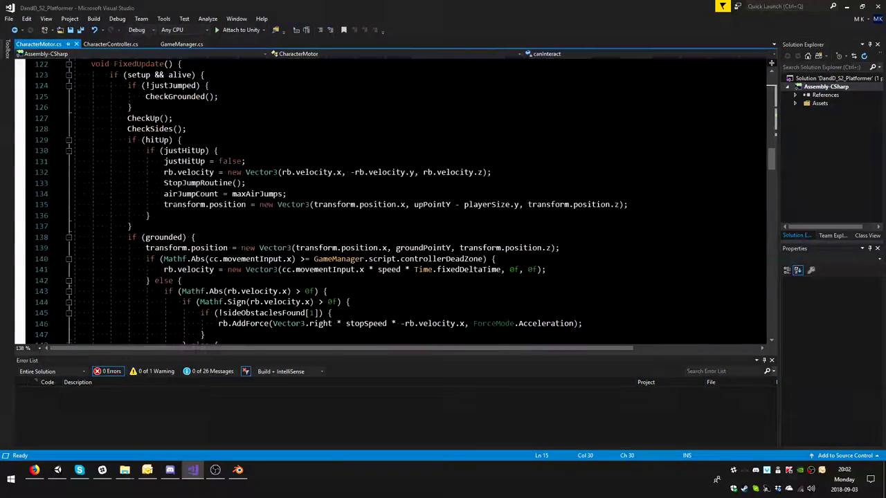
scroll(180, 207, up, 1)
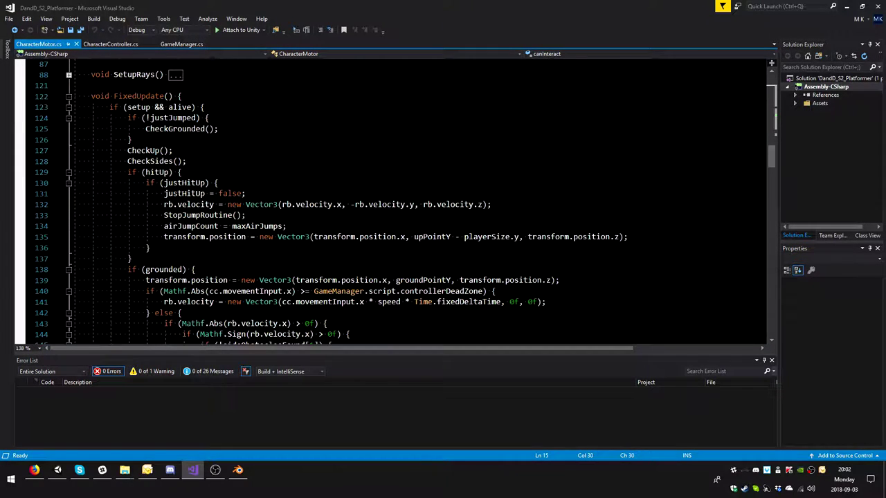
drag(124, 107, 205, 107)
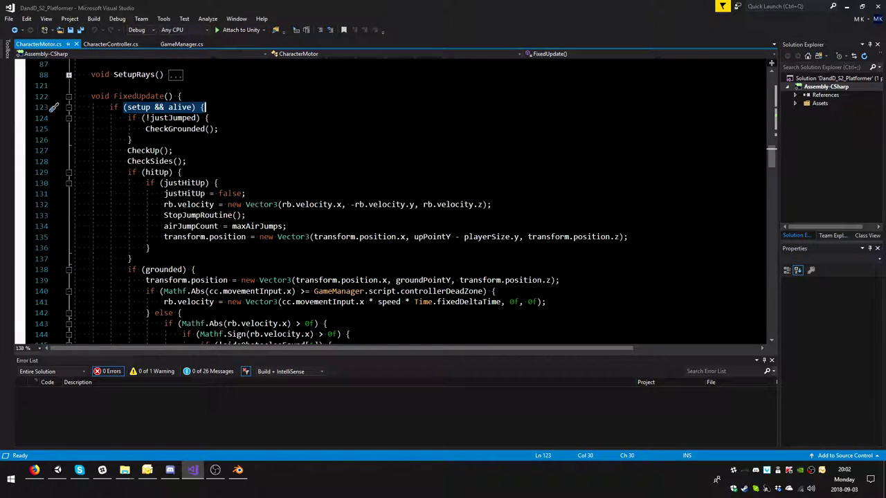
Place the cursor after the setup block's closing brace on line 189
scroll(179, 156, down, 2)
scroll(180, 155, down, 4)
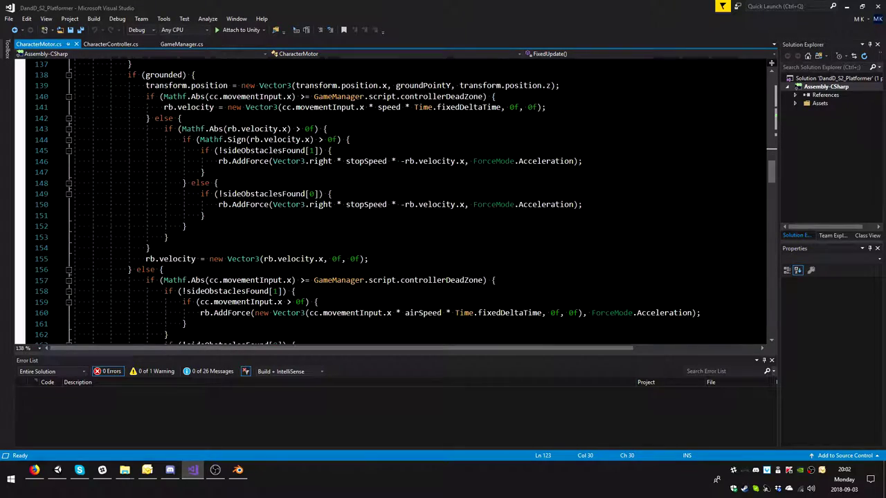
scroll(180, 156, up, 4)
scroll(180, 155, up, 3)
scroll(180, 155, down, 11)
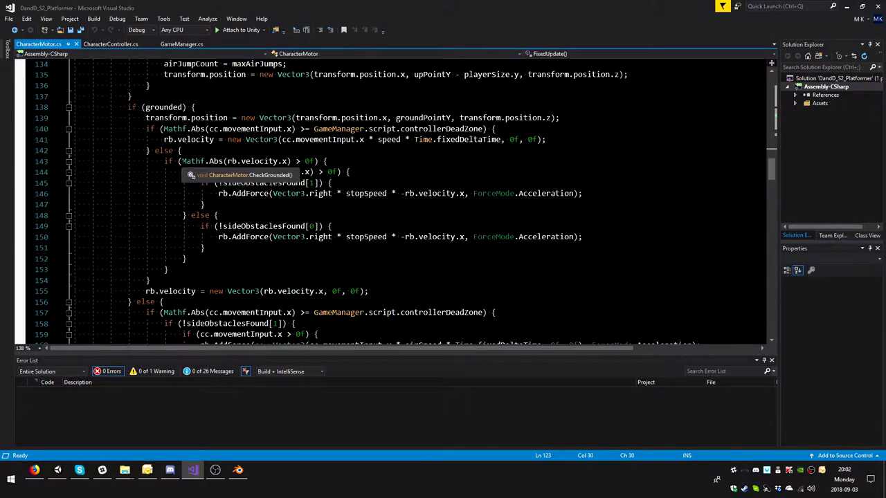
scroll(397, 203, down, 8)
scroll(398, 202, up, 6)
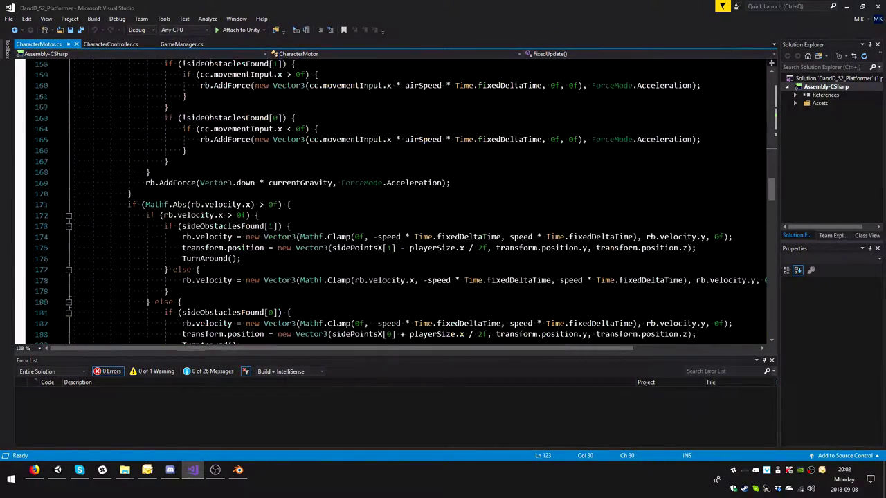
scroll(188, 267, down, 5)
click(187, 267)
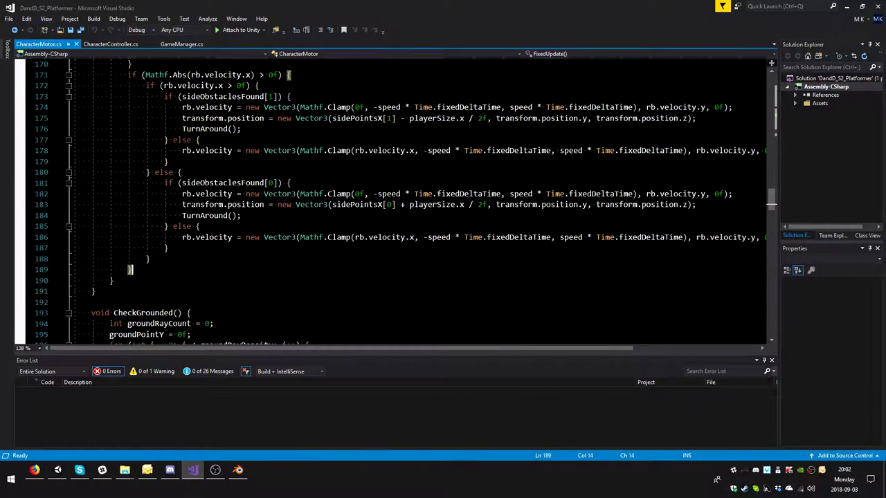
scroll(188, 267, up, 12)
scroll(388, 200, up, 7)
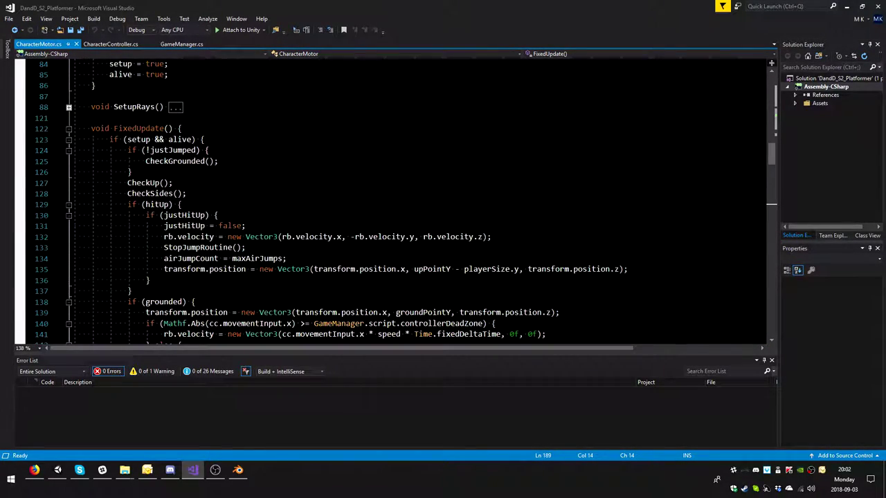
scroll(128, 177, down, 20)
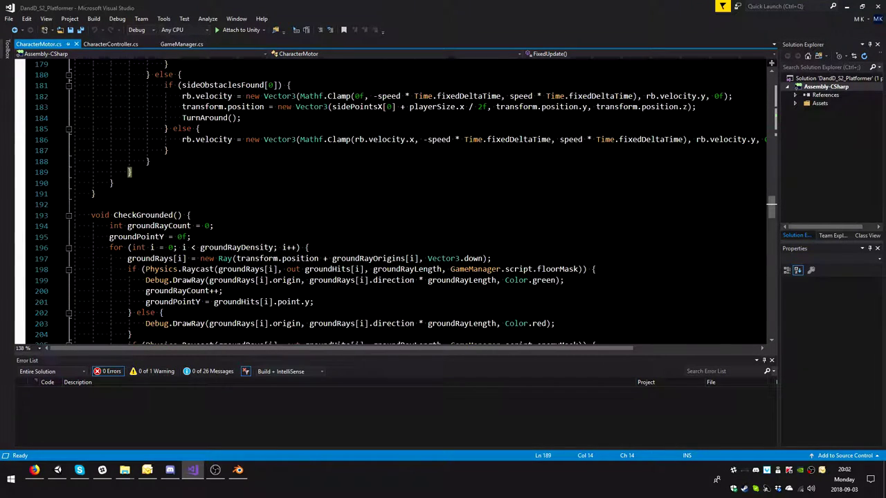
Add an empty 'if (cc.facingRotation) { }' block after line 189 and save
key(Return)
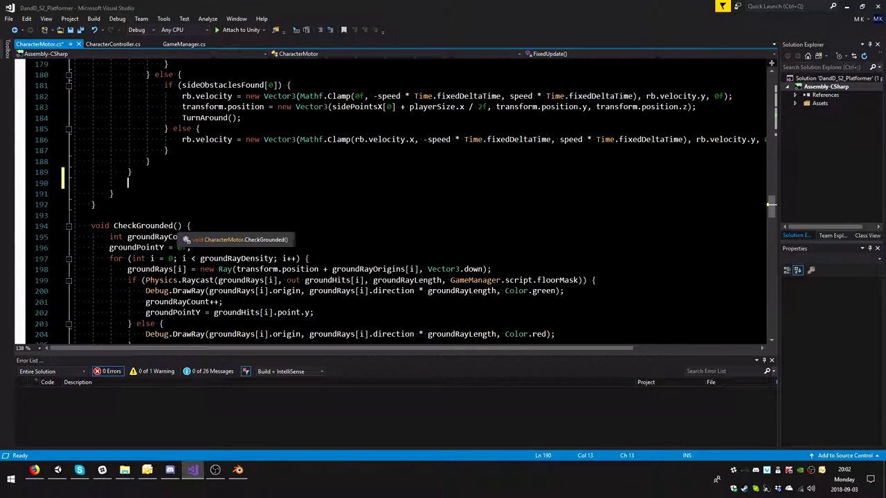
text(if)
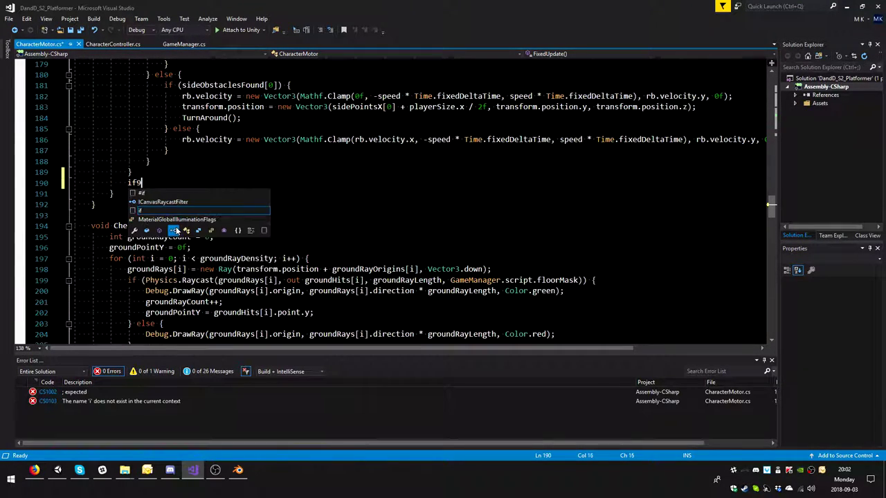
text((cc)
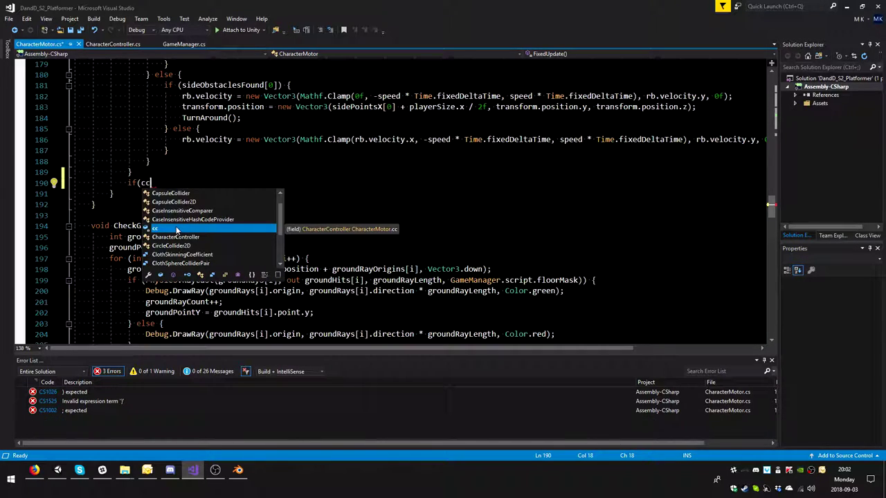
text(.facing)
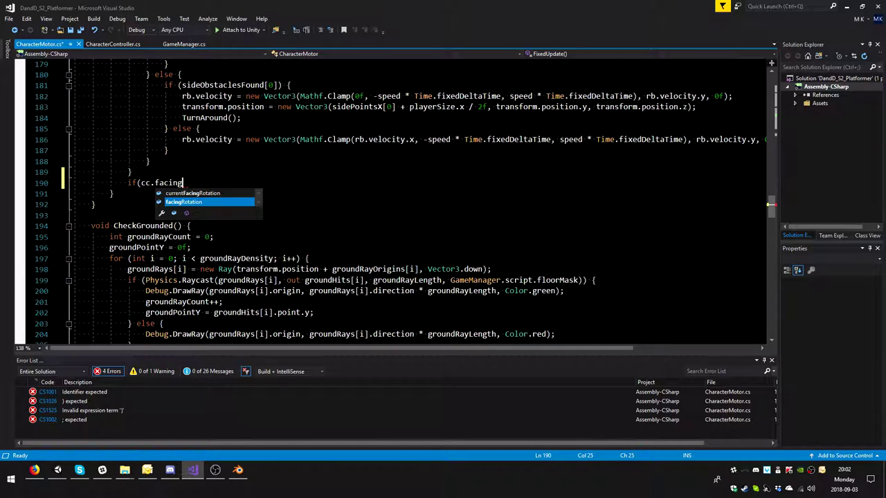
key(Tab)
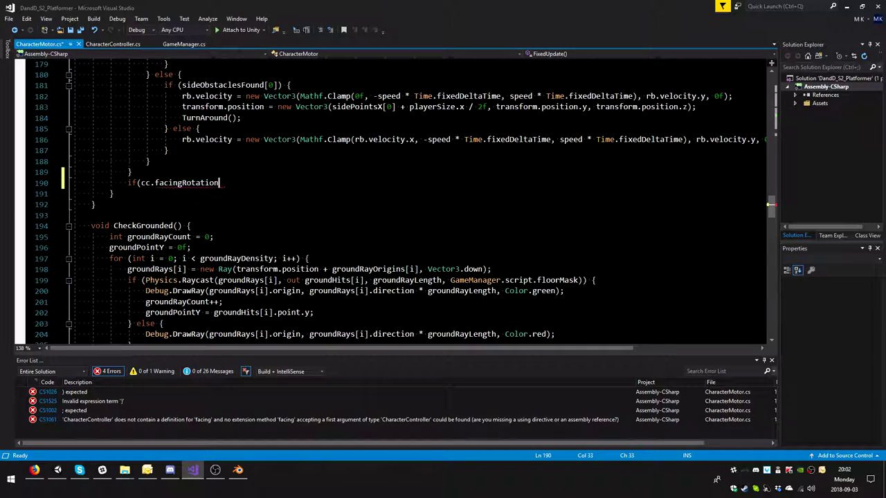
text() {)
key(Return)
key(Return)
text(})
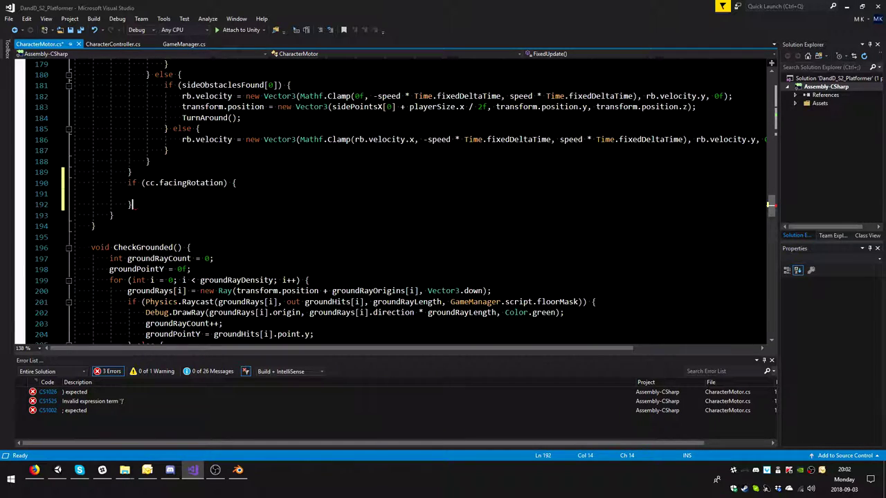
key(ctrl+s)
Inside the block, begin 'cc.currentFacingRotation = Mathf.RoundToInt(Mathf.Sign(' assignment
key(Up)
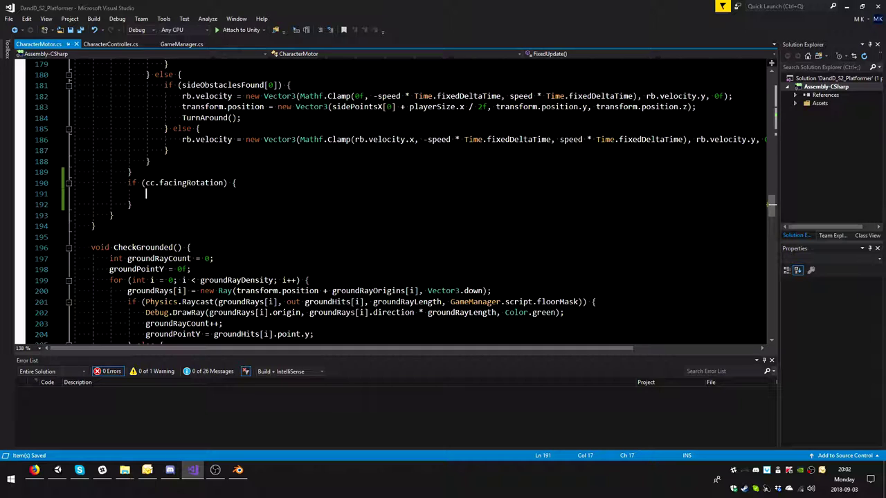
text(cc.)
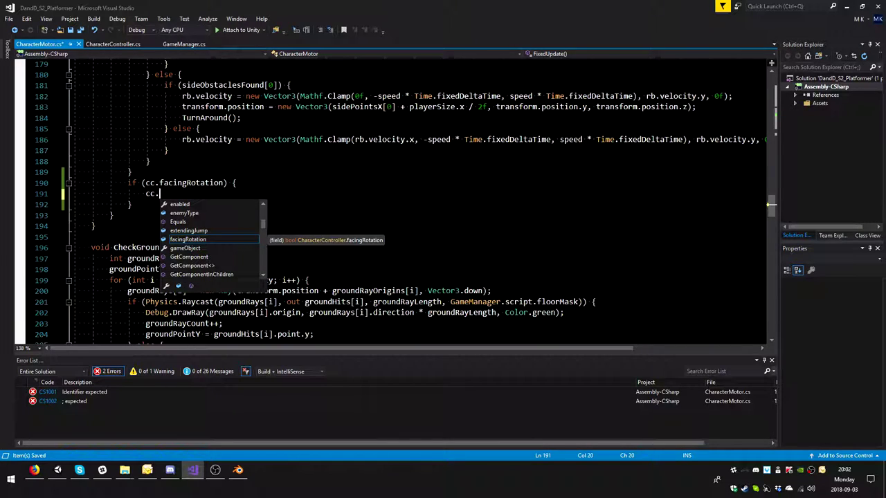
text(curre)
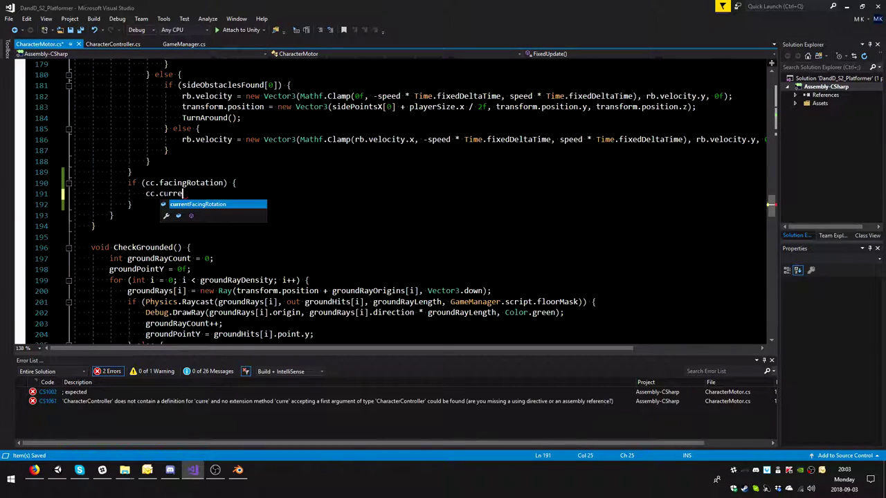
text(ntFacingRotation )
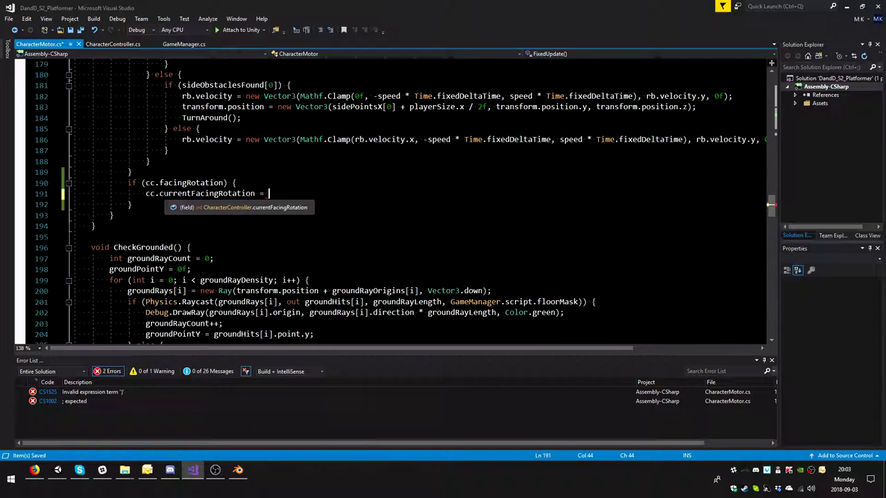
text(= Mathf/)
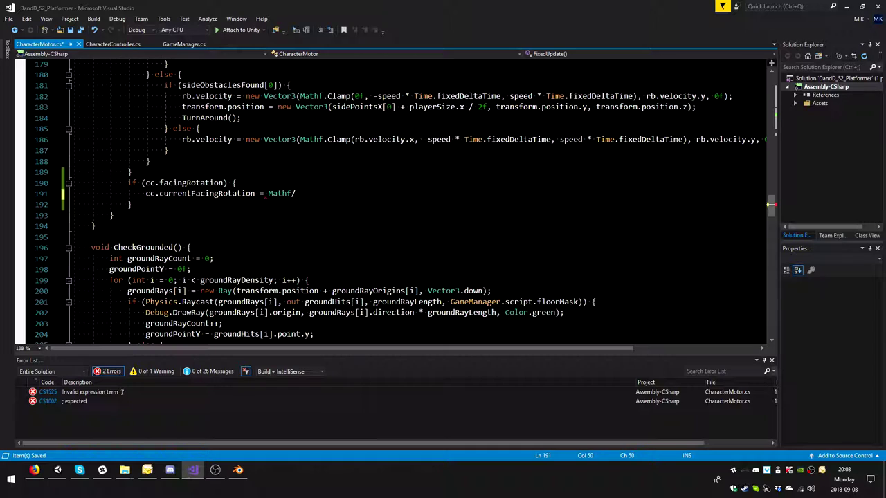
key(BackSpace)
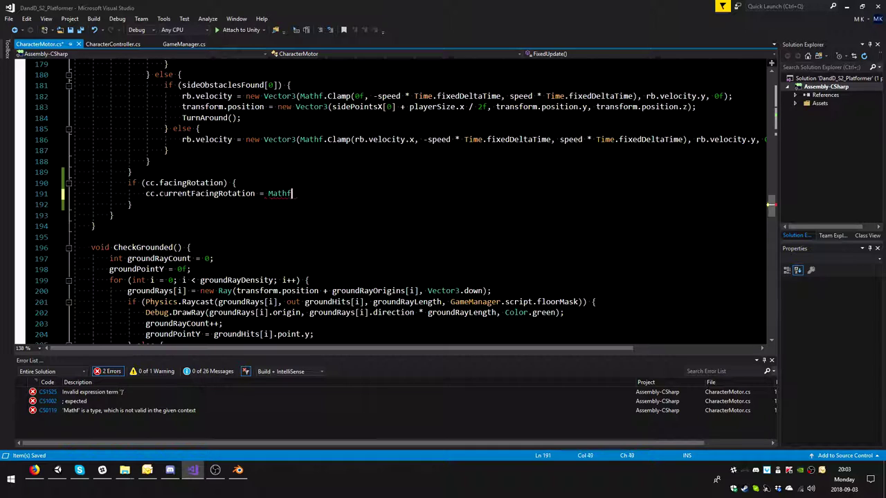
text(.)
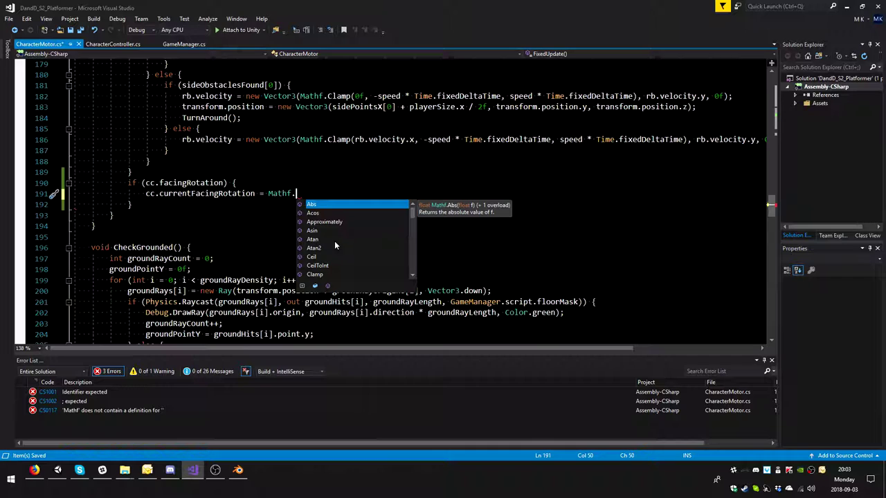
scroll(333, 240, down, 3)
scroll(333, 240, up, 3)
scroll(332, 239, down, 2)
scroll(332, 241, down, 3)
scroll(333, 242, down, 2)
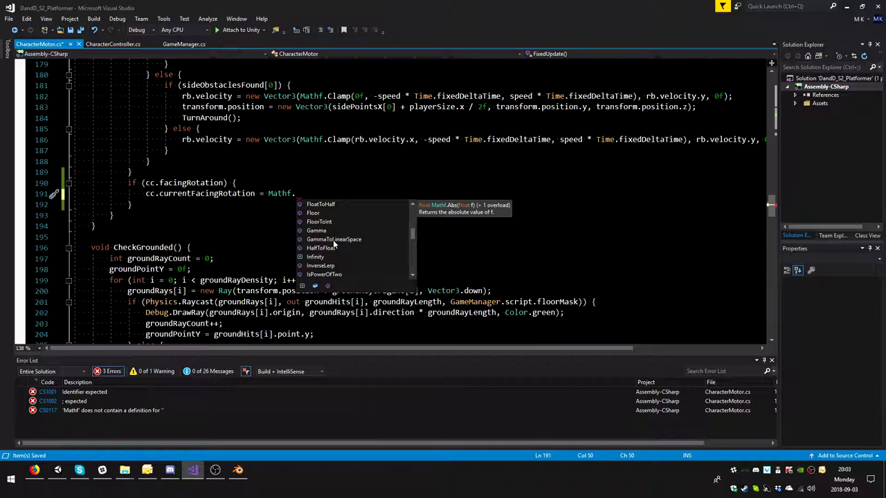
scroll(333, 242, down, 4)
text(Ro)
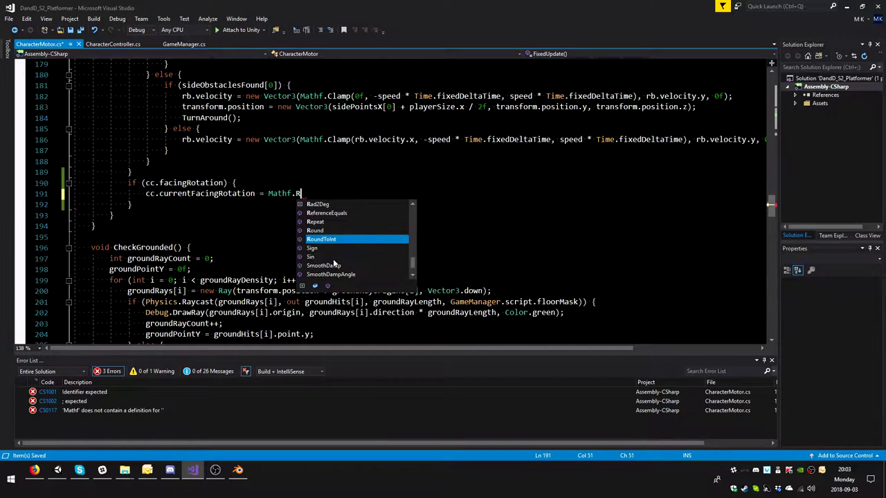
text(undToInt)
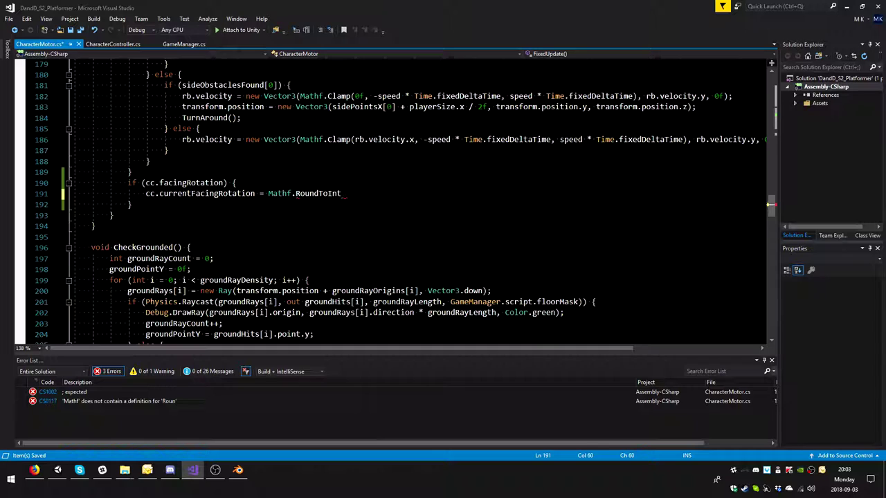
text((M)
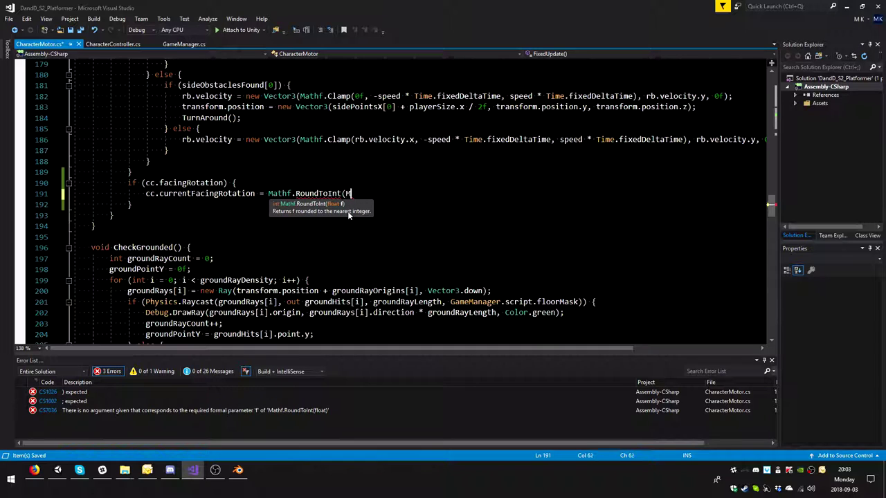
text(athf.)
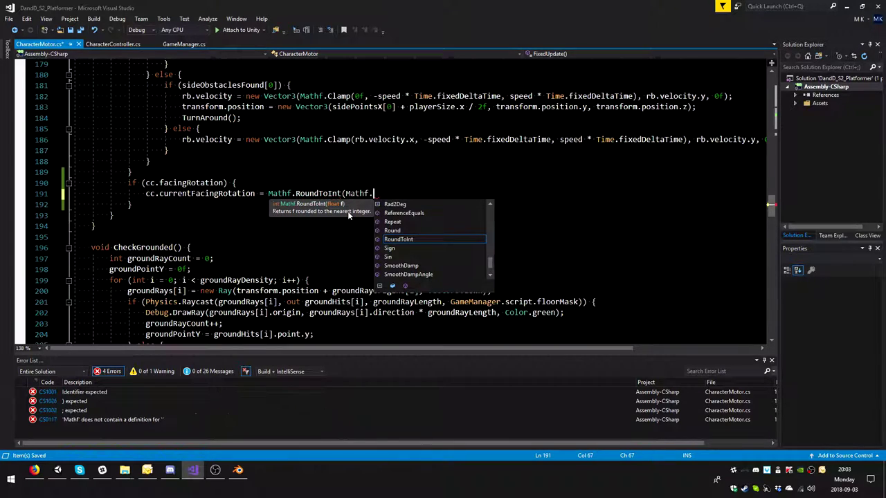
text(Sig)
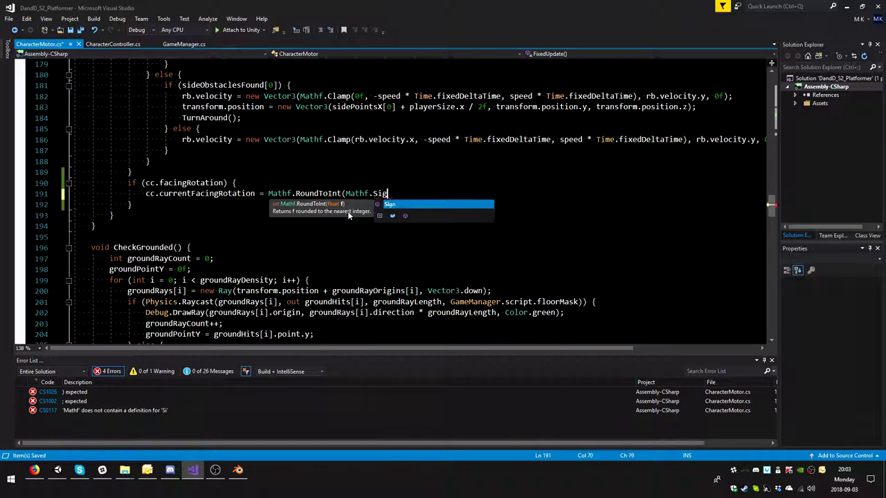
text(nf)
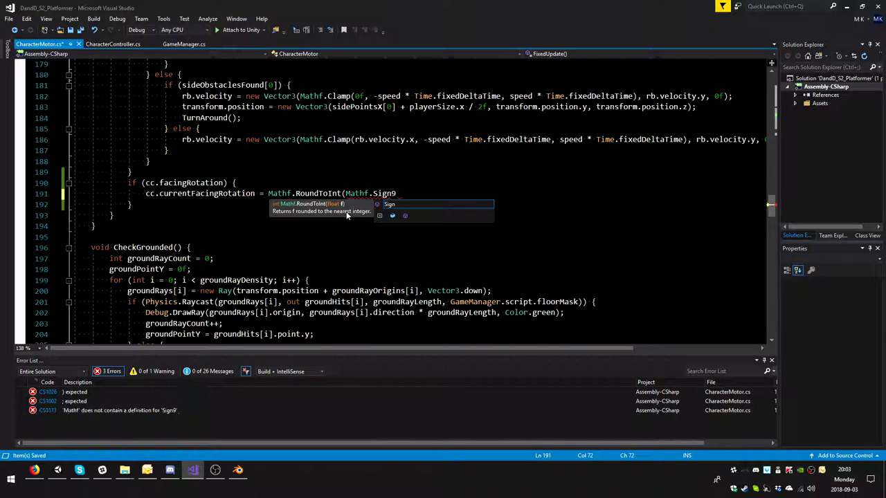
text(()
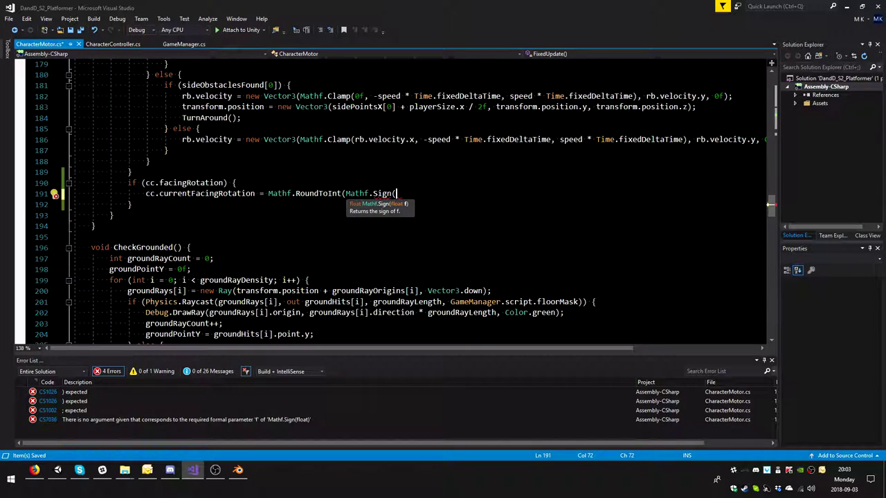
Use cc.movementInput.x as the Sign argument, close the statement, and save
text(input)
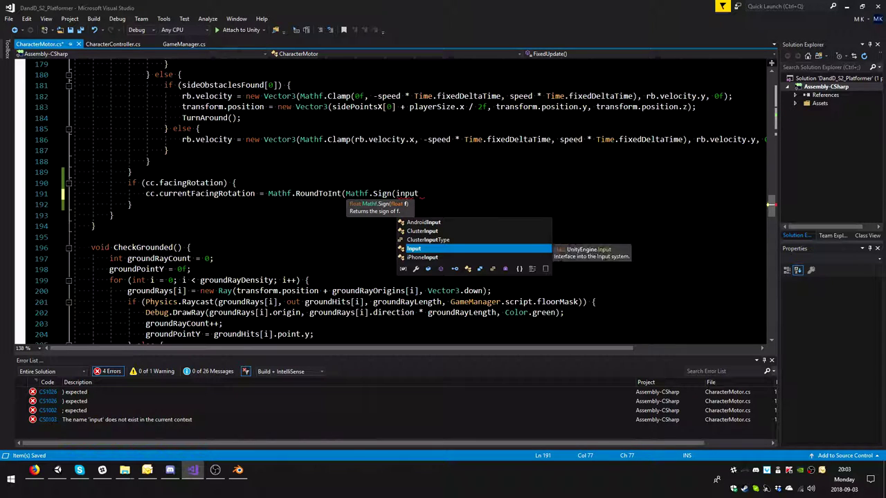
key(Escape)
key(Up)
scroll(395, 201, up, 9)
scroll(395, 201, up, 10)
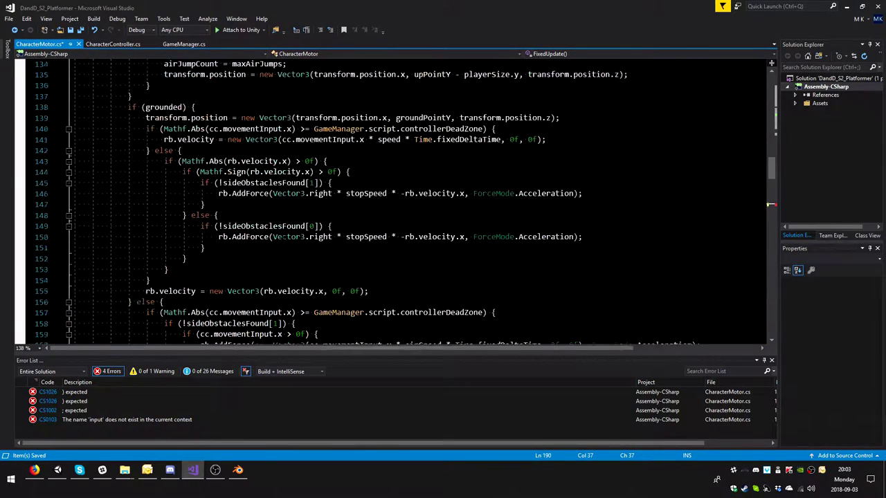
scroll(770, 204, down, 17)
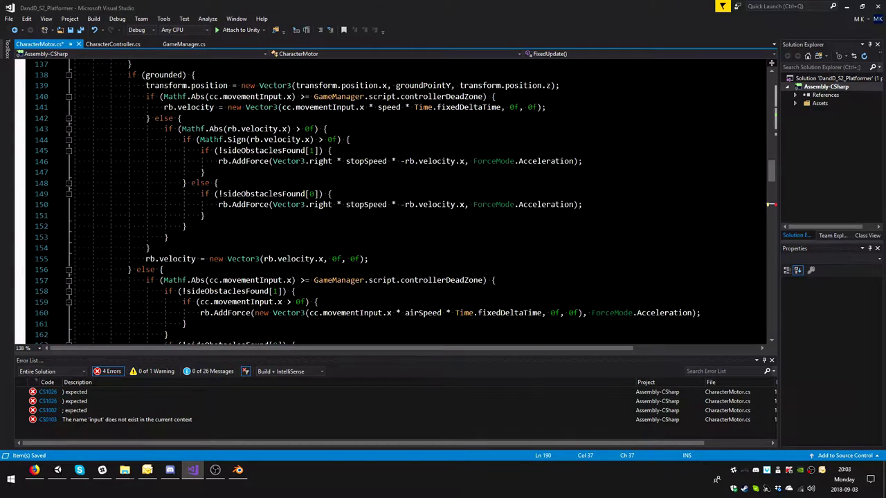
key(Down)
double_click(407, 258)
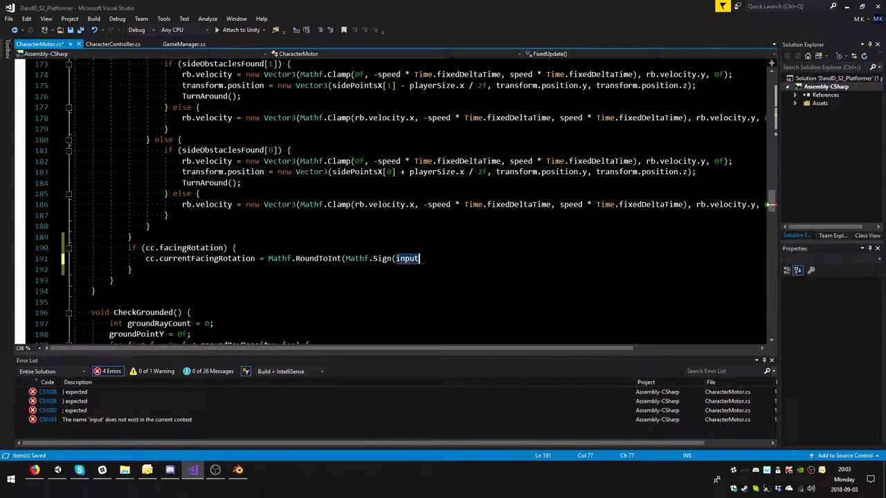
text(cc.m)
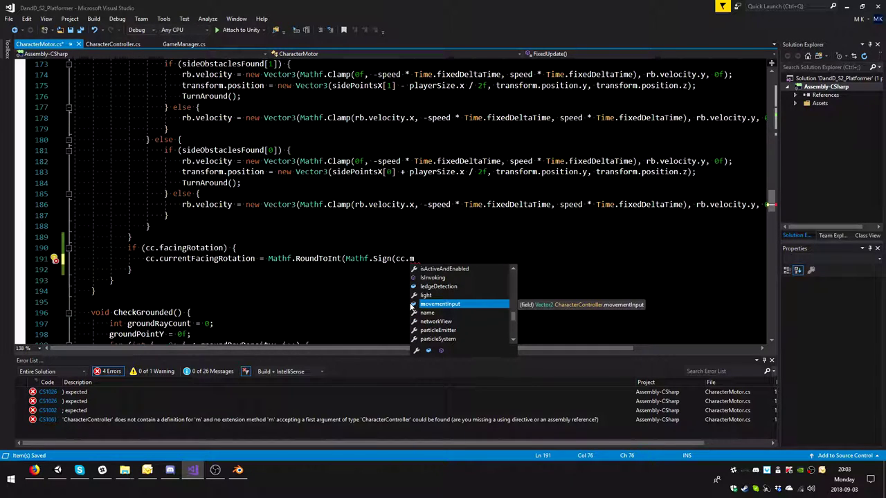
key(Tab)
text(.x)
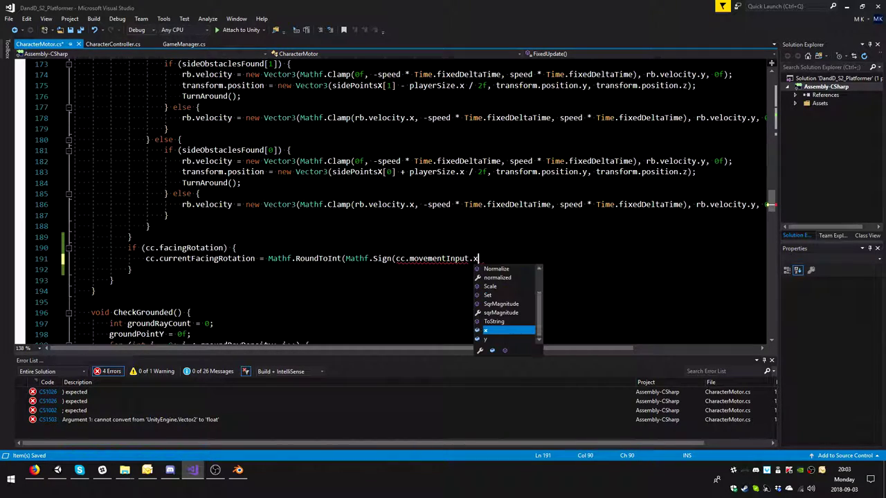
text())
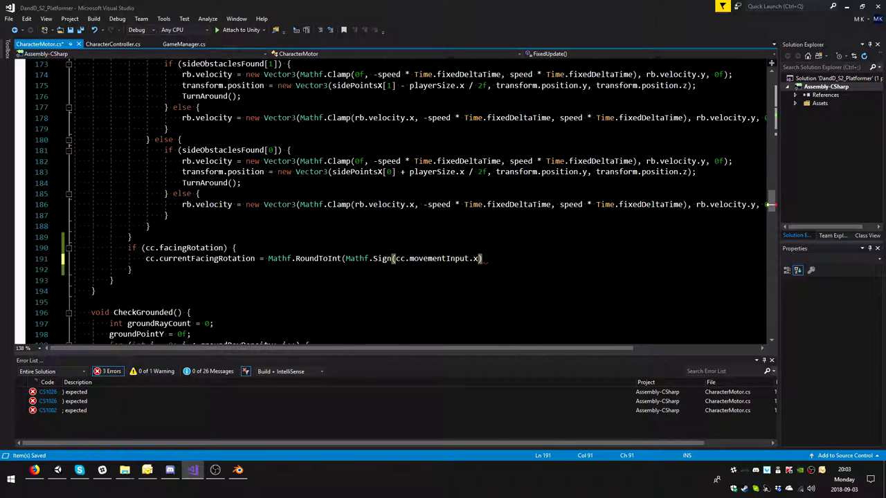
text();)
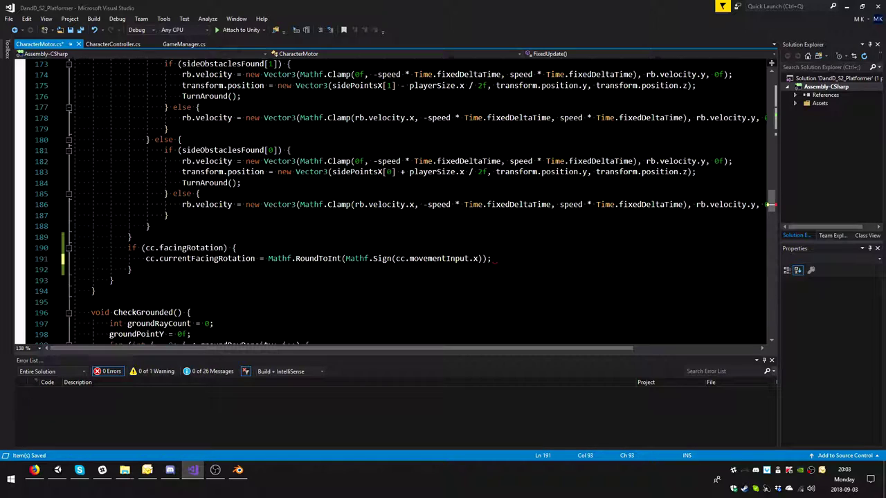
key(ctrl+s)
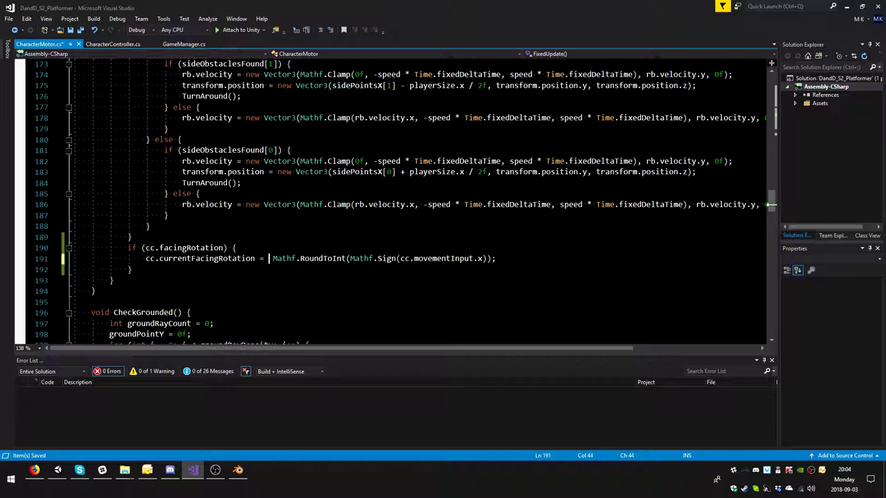
Wrap the Mathf.Sign(cc.movementInput.x) call in Mathf.Clamp01( )
text(Mathf.)
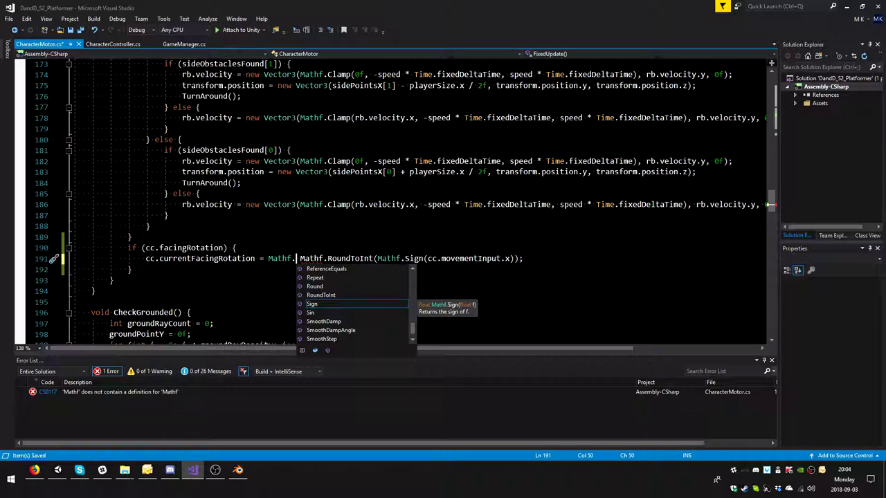
text(Cla)
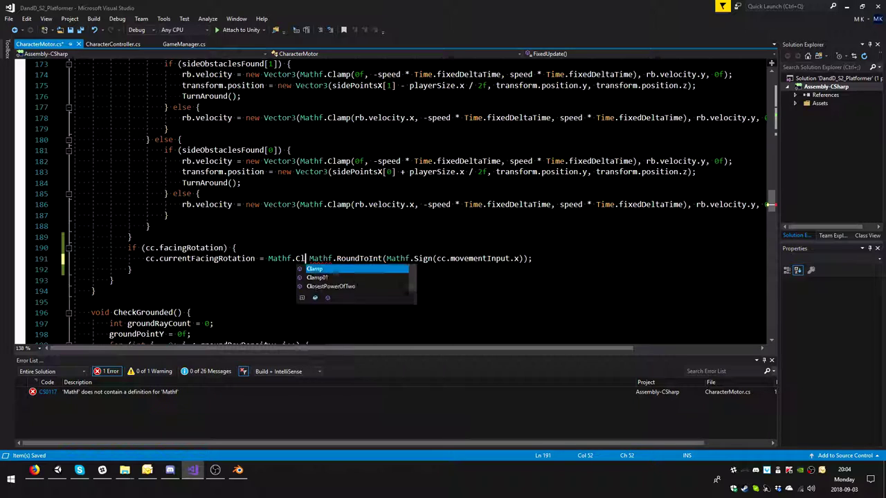
text(mp)
key(Down)
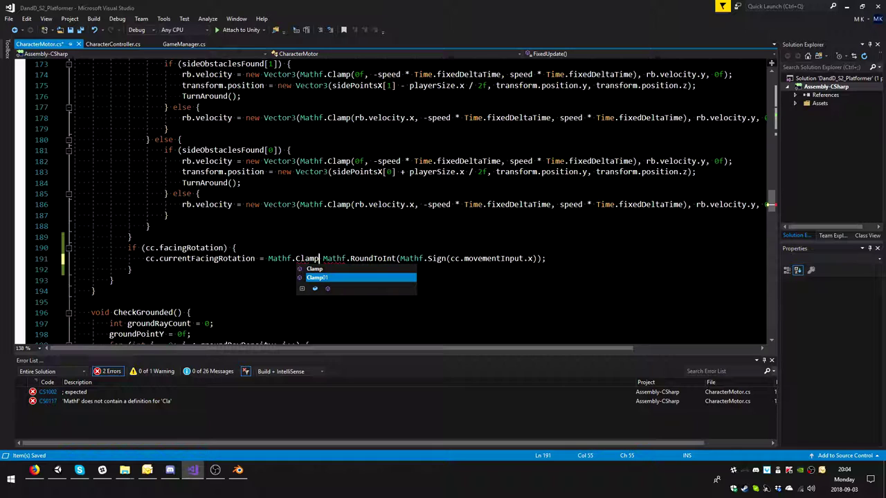
key(Tab)
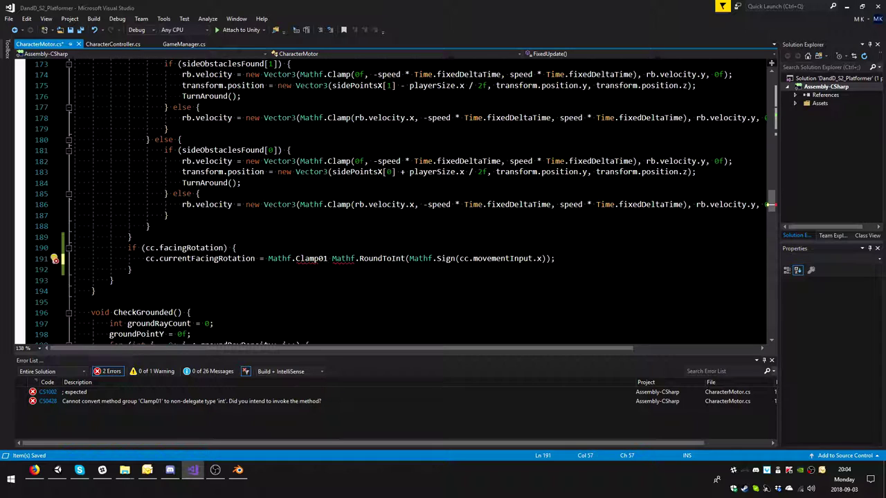
text(()
click(556, 258)
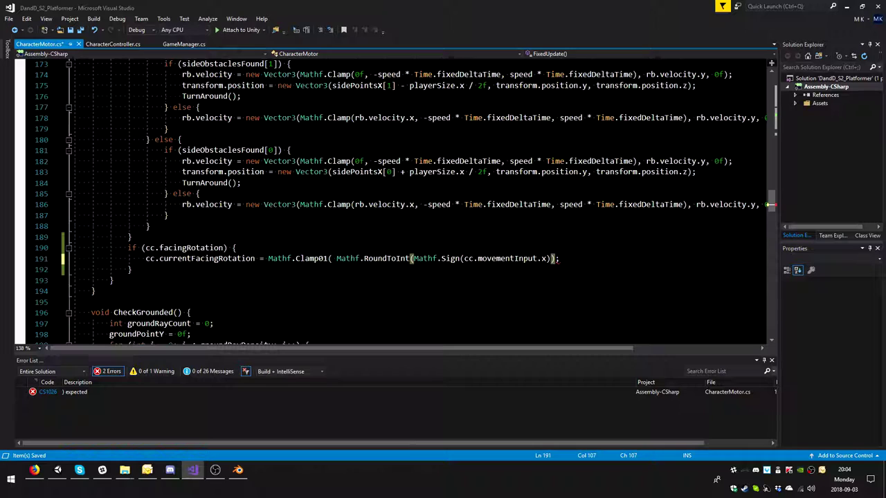
text())
click(332, 258)
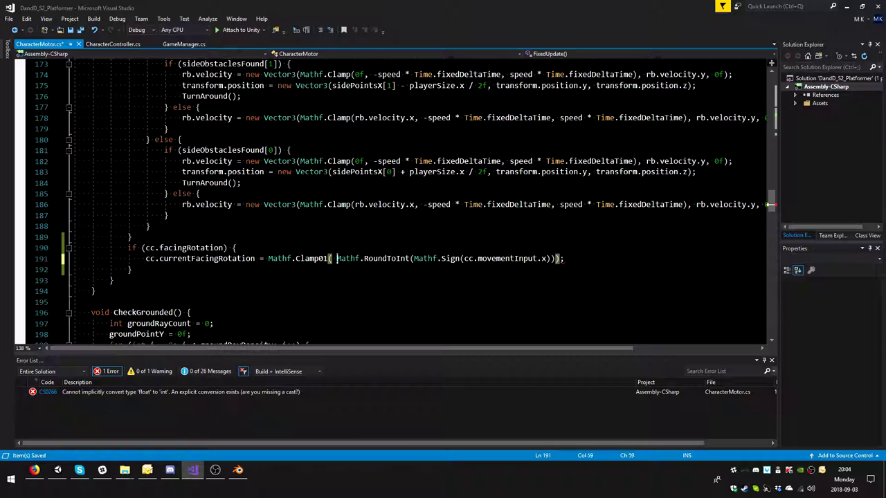
key(BackSpace)
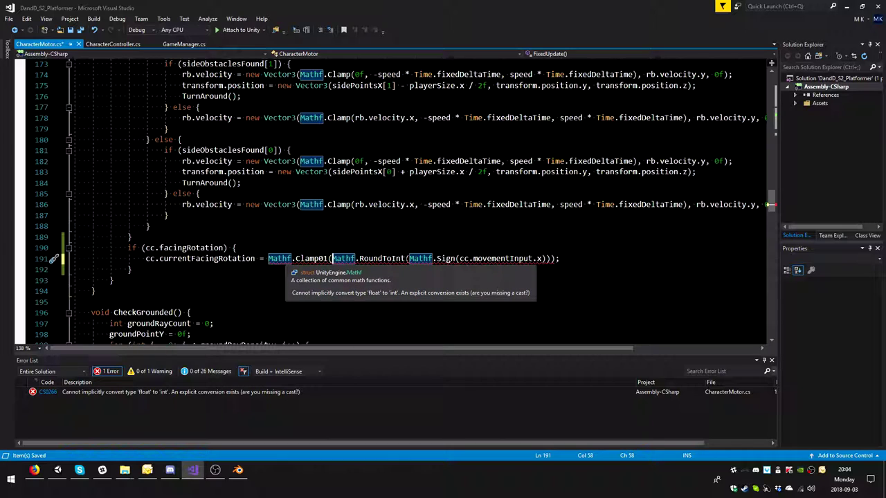
Keep Mathf.RoundToInt as the outer call around Mathf.Clamp01 on line 191
key(Right)
key(Right)
key(Right)
key(Right)
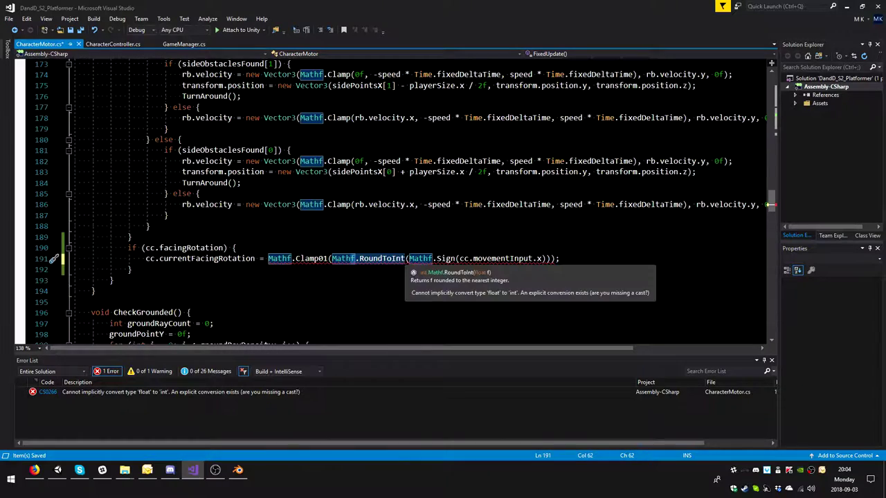
key(Left)
key(Left)
key(Left)
key(Left)
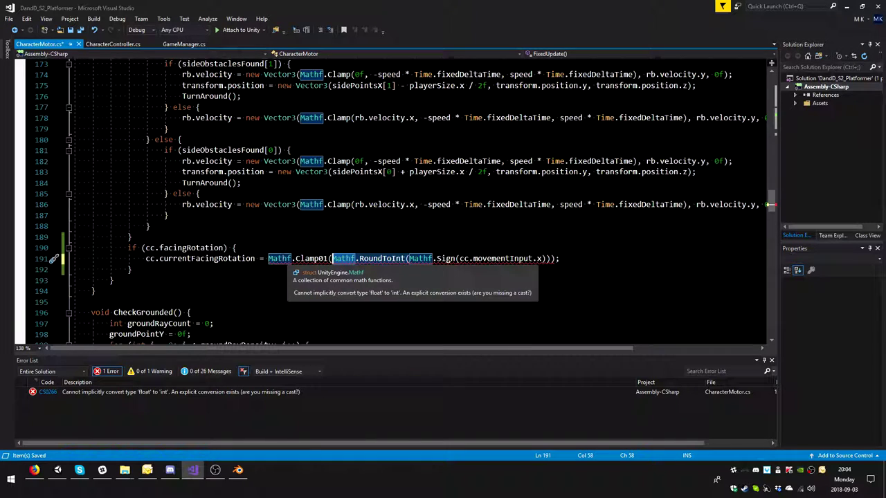
key(ctrl+Delete)
key(ctrl+Delete)
key(ctrl+Delete)
key(ctrl+Delete)
key(ctrl+Left)
key(ctrl+Left)
key(ctrl+Left)
key(ctrl+Left)
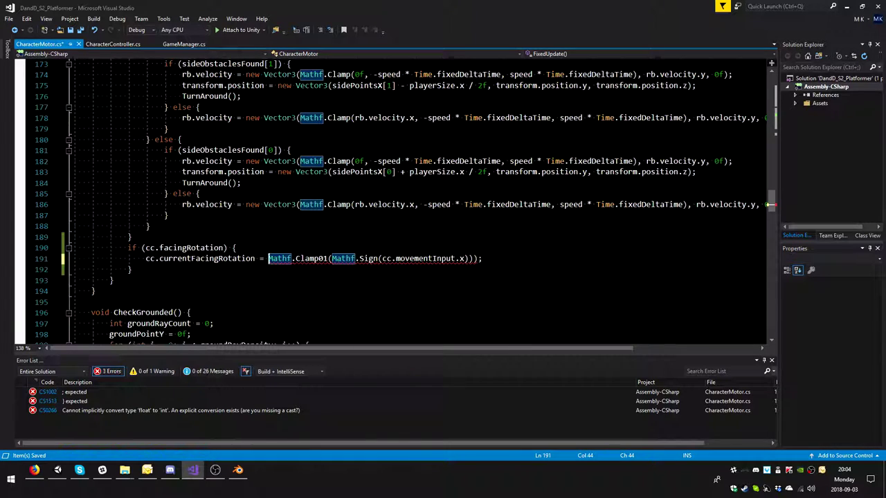
key(ctrl+z)
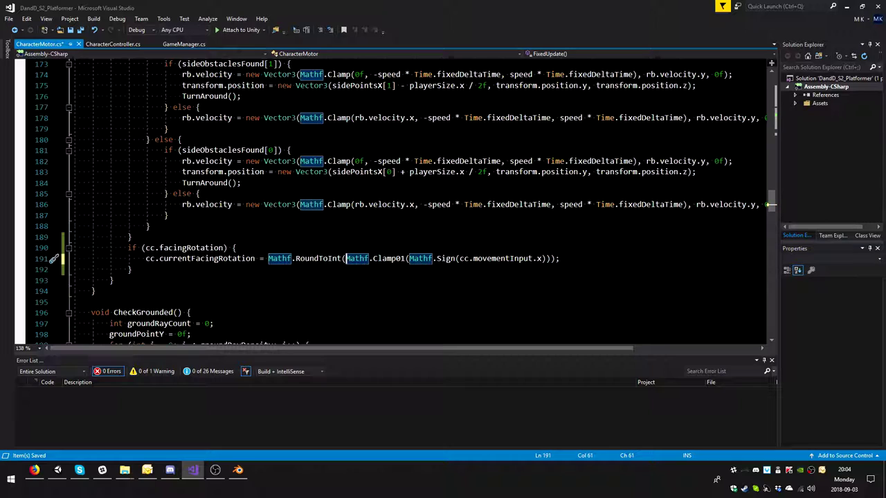
key(ctrl+Right)
key(ctrl+Right)
key(ctrl+Right)
key(Down)
key(Down)
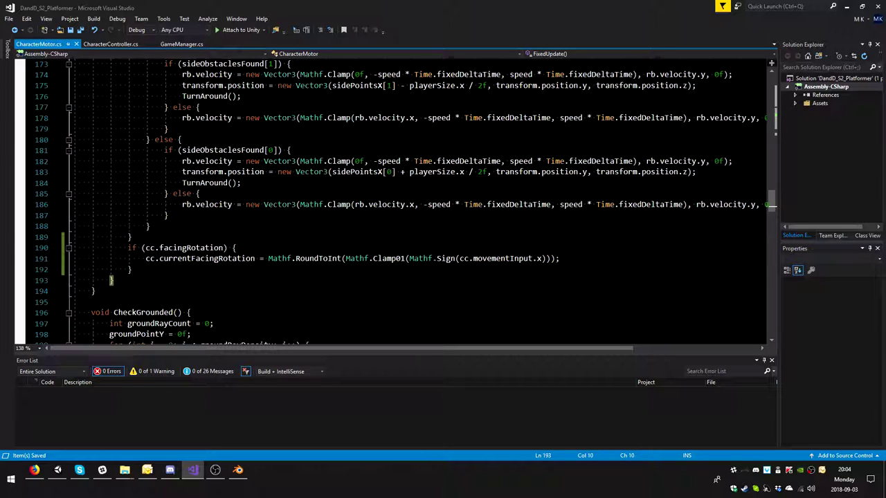
Highlight Sign, Clamp01, RoundToInt and currentFacingRotation on line 191, then add empty line 192
click(446, 258)
double_click(447, 258)
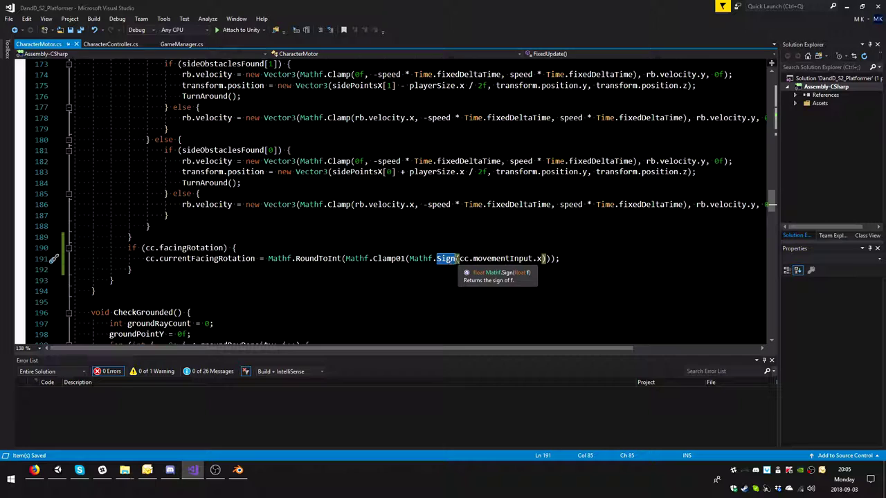
click(381, 258)
double_click(381, 258)
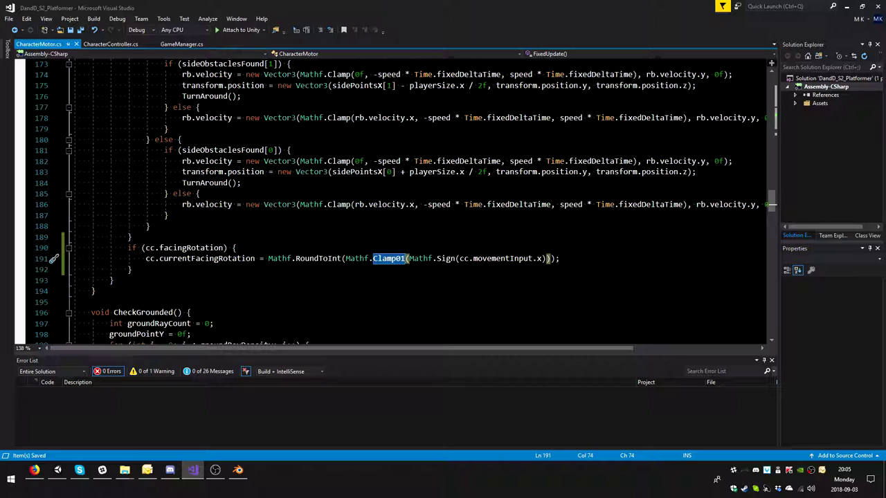
double_click(319, 258)
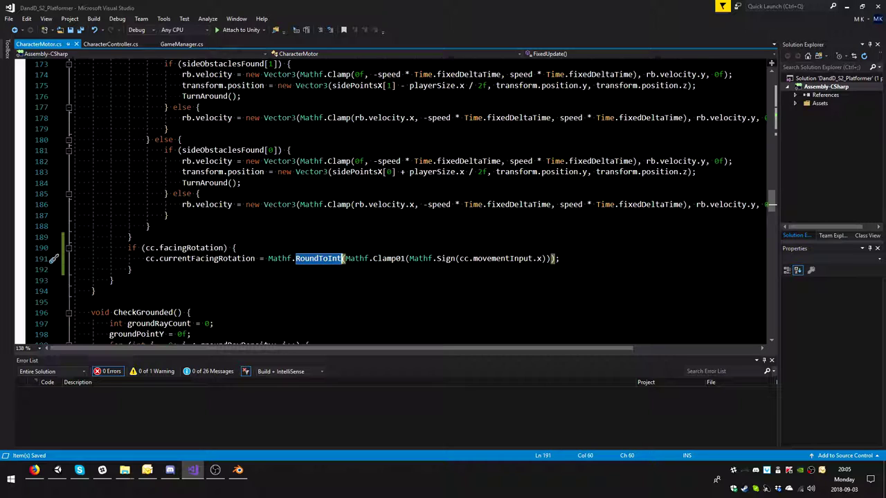
double_click(207, 258)
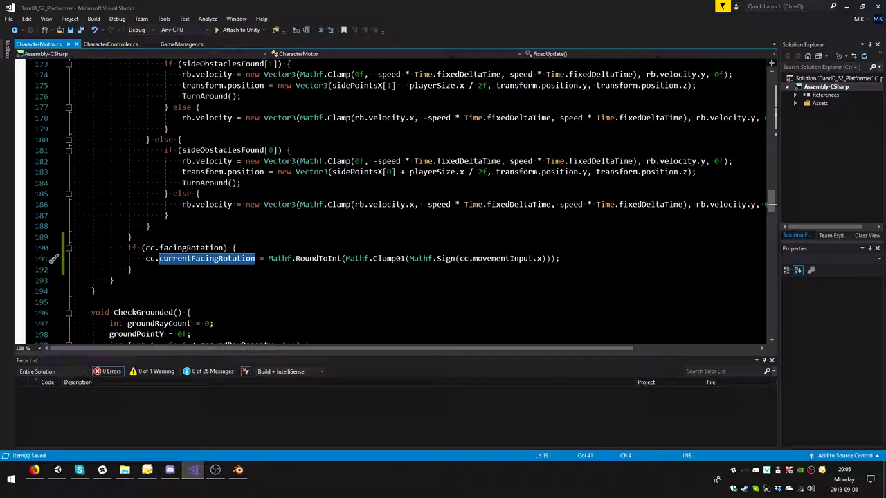
click(559, 258)
key(Return)
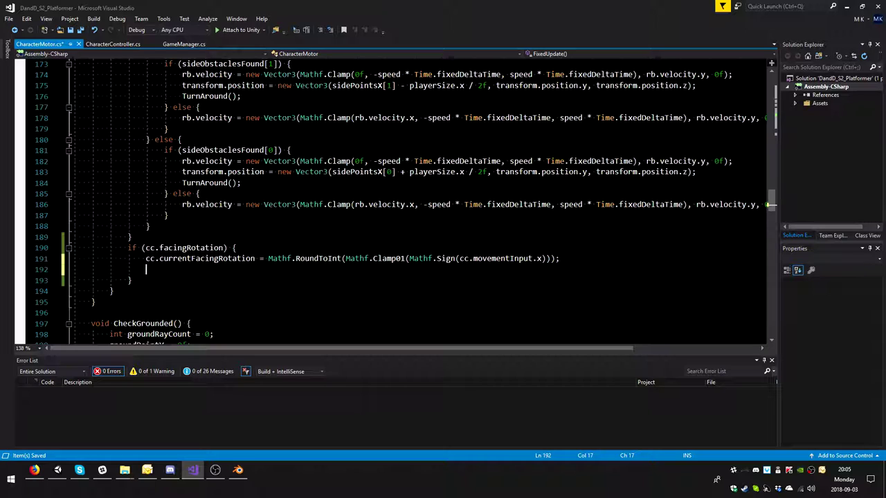
Use IntelliSense to start animator.transform.localRotation = Quaternion.Euler( on CharacterMotor.cs line 192
text(a)
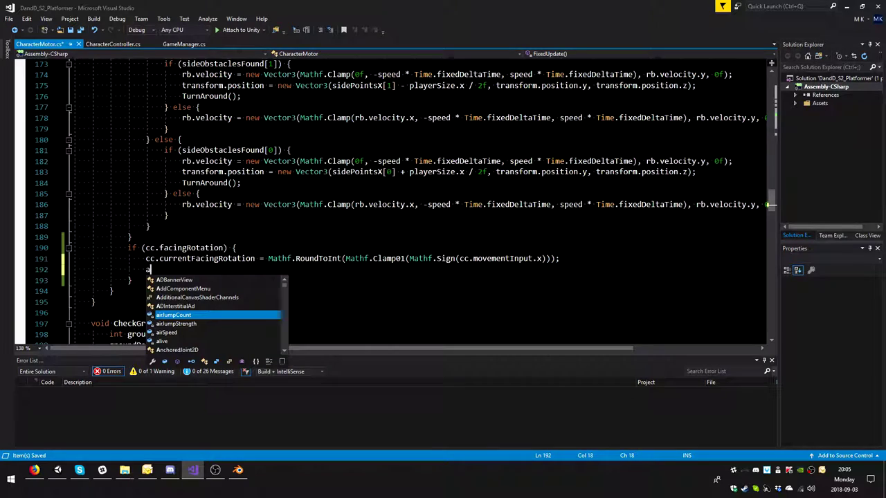
text(nimatopr)
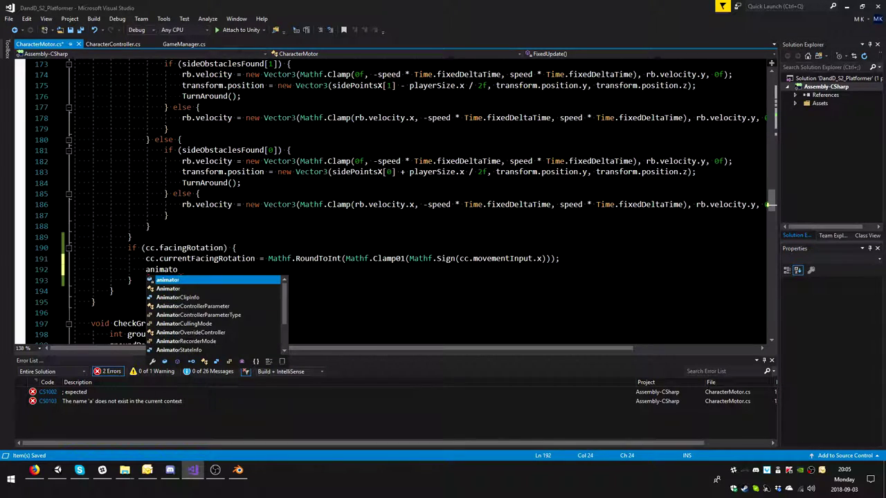
key(BackSpace)
key(BackSpace)
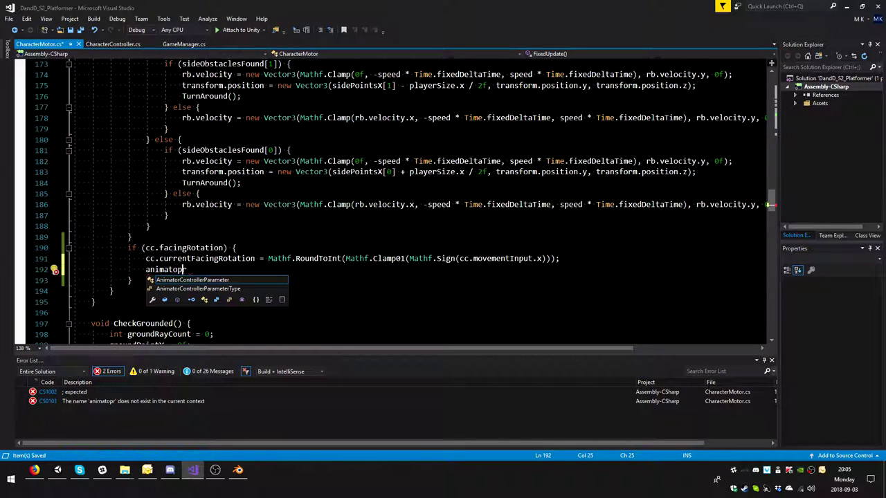
text(r)
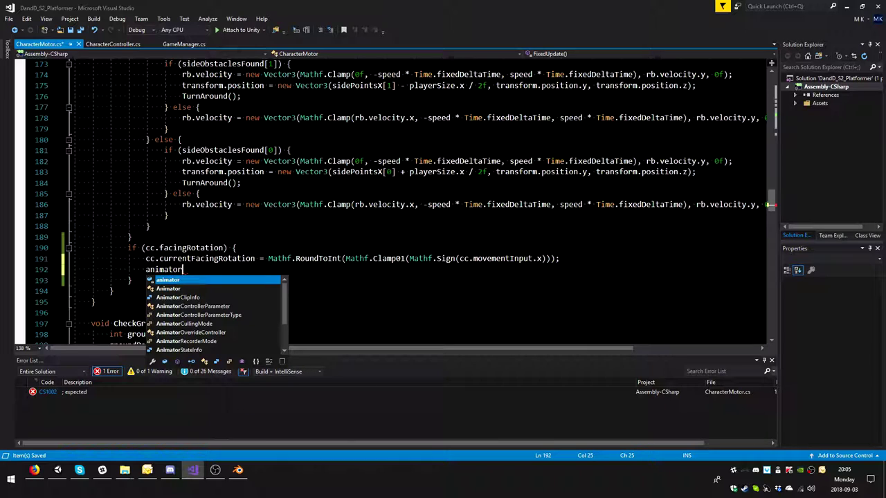
text(.)
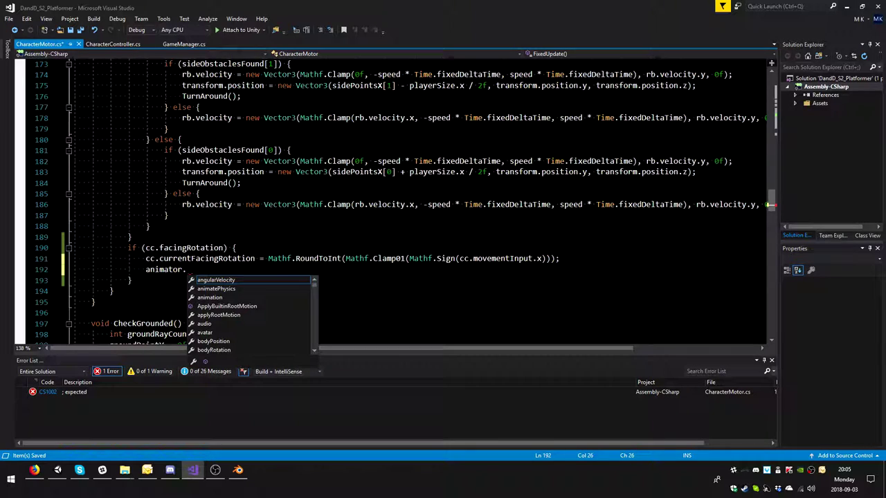
text(transform.lo)
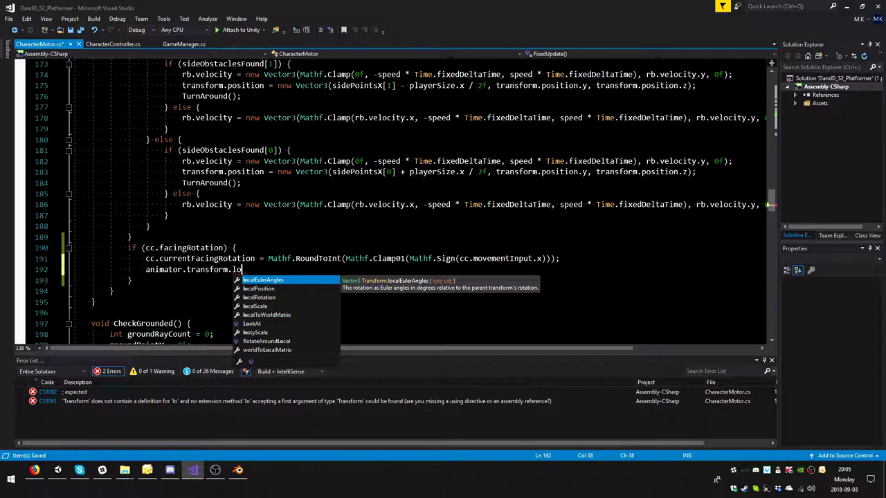
key(Down)
key(Down)
key(Tab)
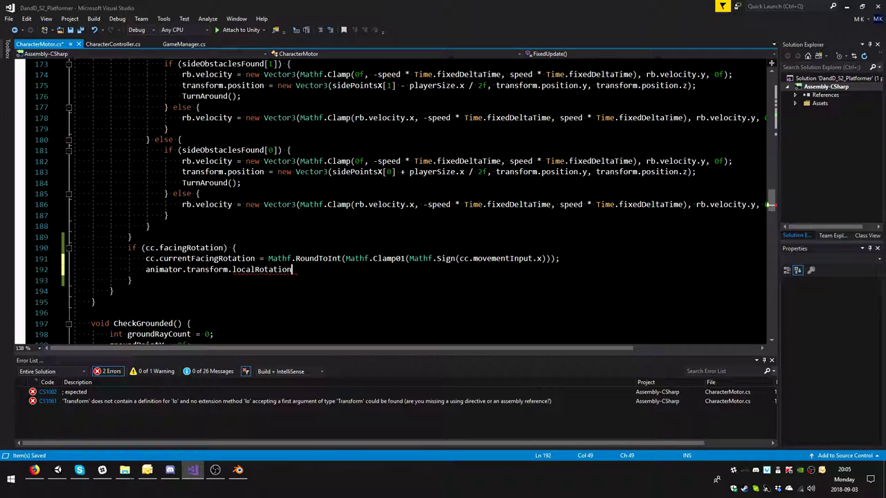
text(= )
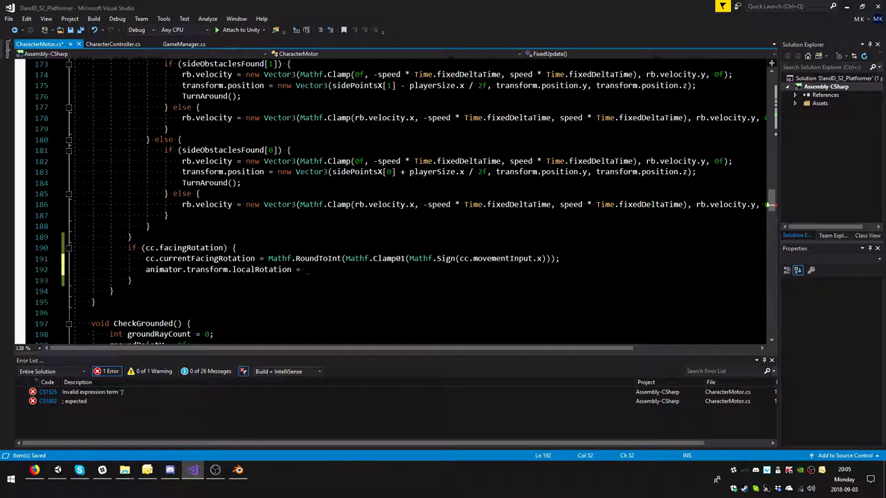
text(Quaternion.)
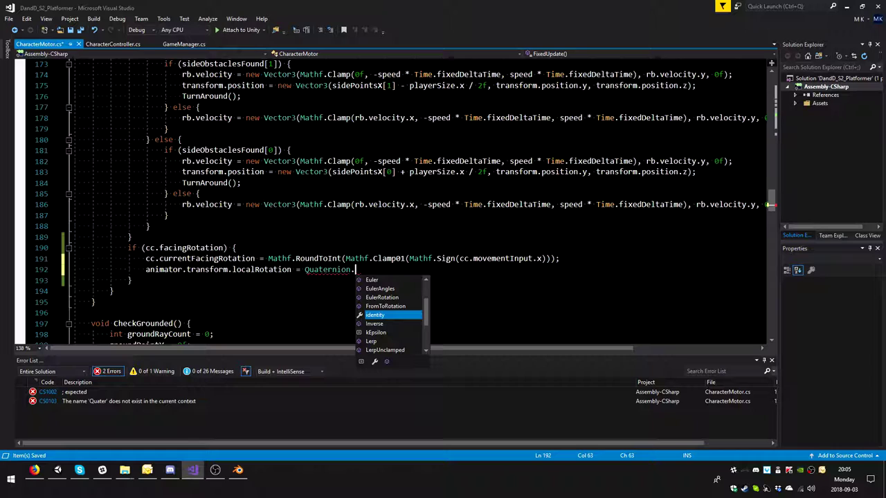
text(Euler)
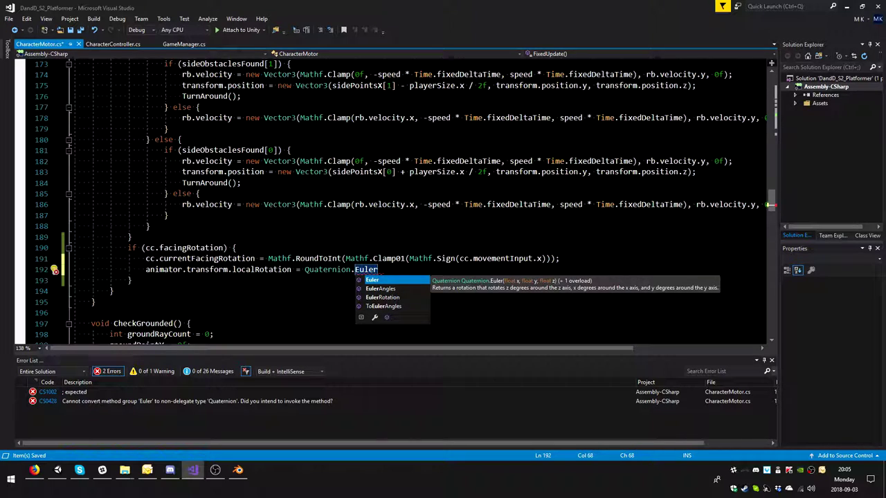
text(()
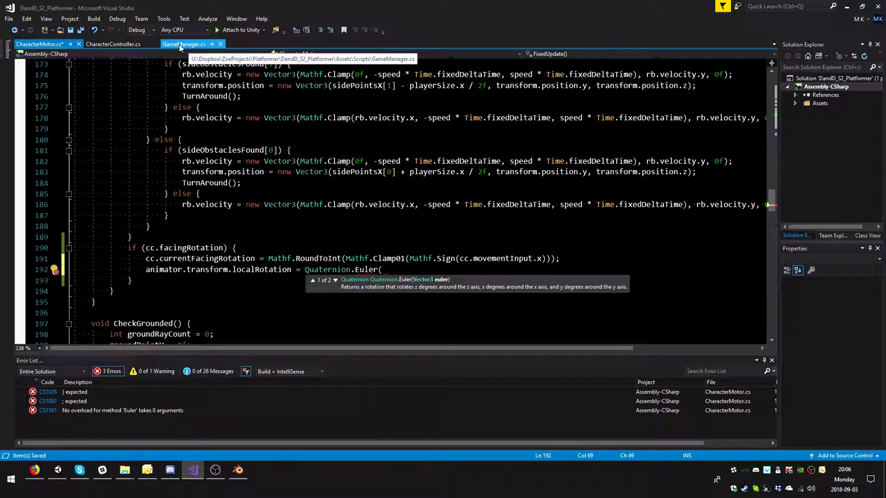
click(126, 43)
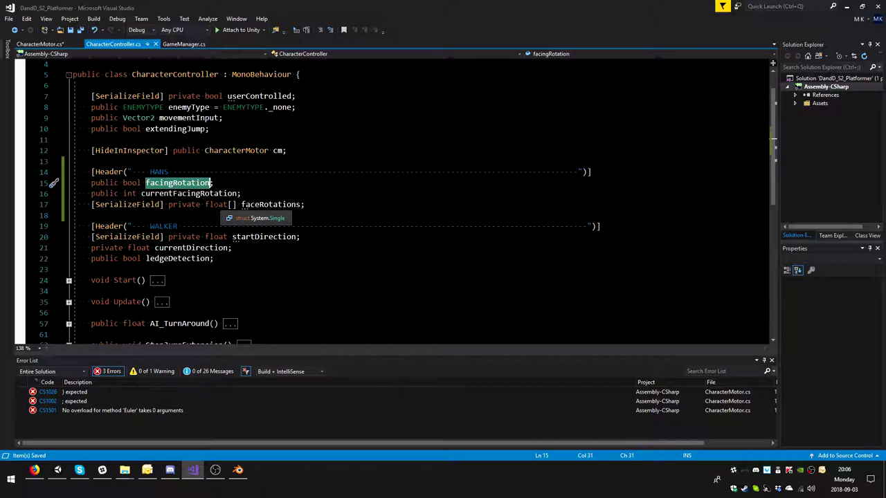
Change the faceRotations field on line 17 from a float array to a Vector3 array
double_click(216, 204)
text(ivate  )
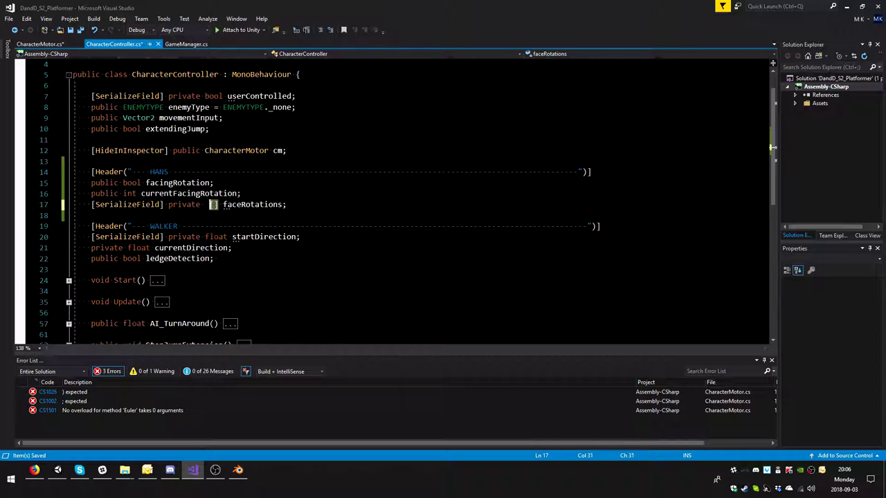
text(Vector3)
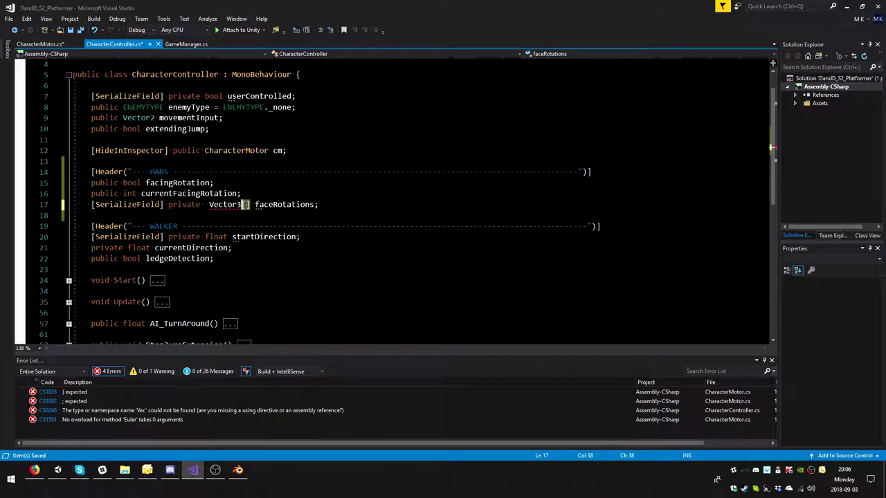
click(209, 204)
key(BackSpace)
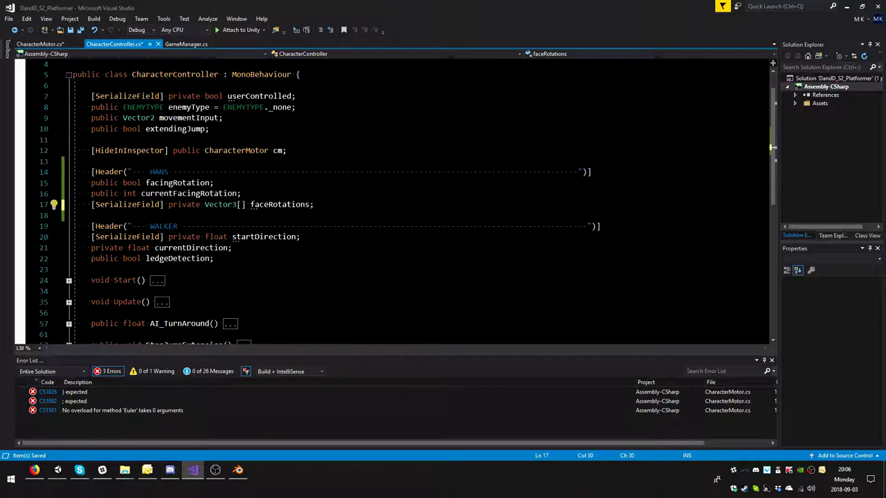
key(ctrl+shift+Right)
Enter cc.faceR as the Quaternion.Euler argument on line 192 of CharacterMotor.cs
key(ctrl+Tab)
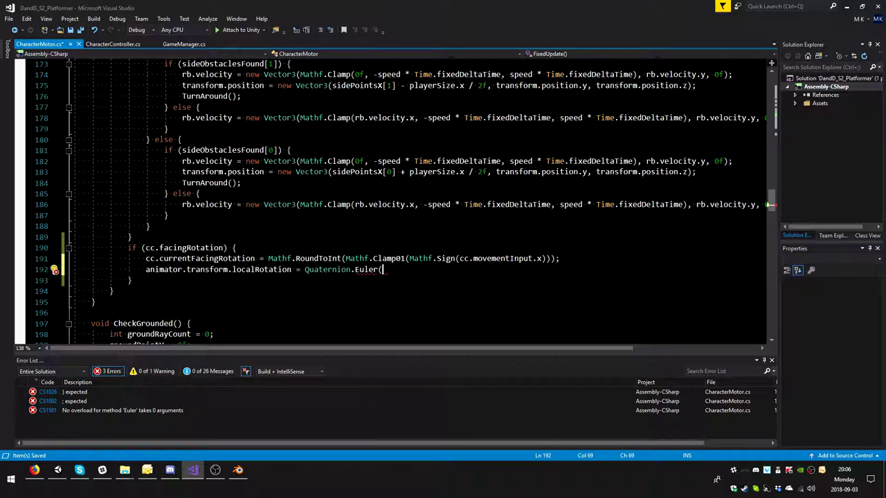
text(cc.f)
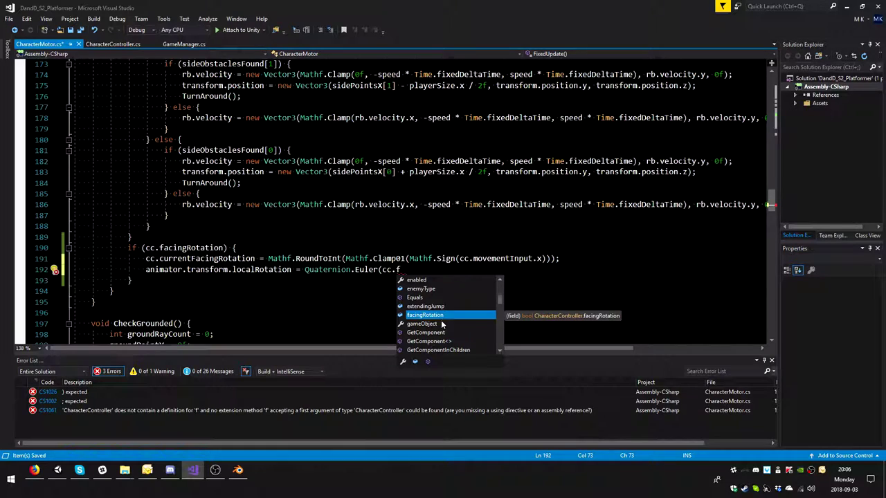
key(Tab)
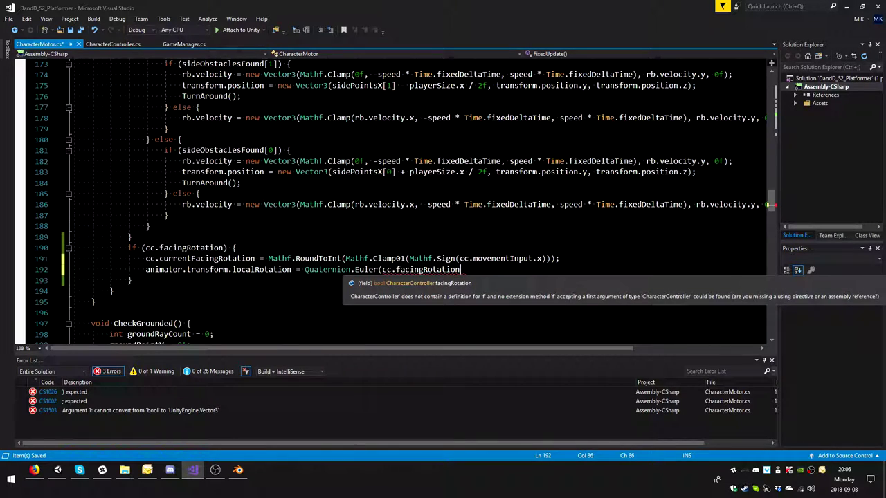
key(ctrl+BackSpace)
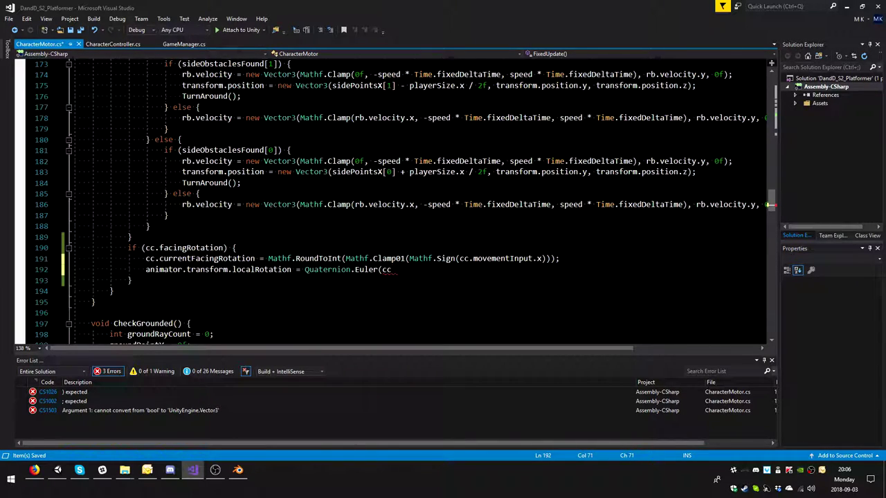
key(ctrl+space)
text(face)
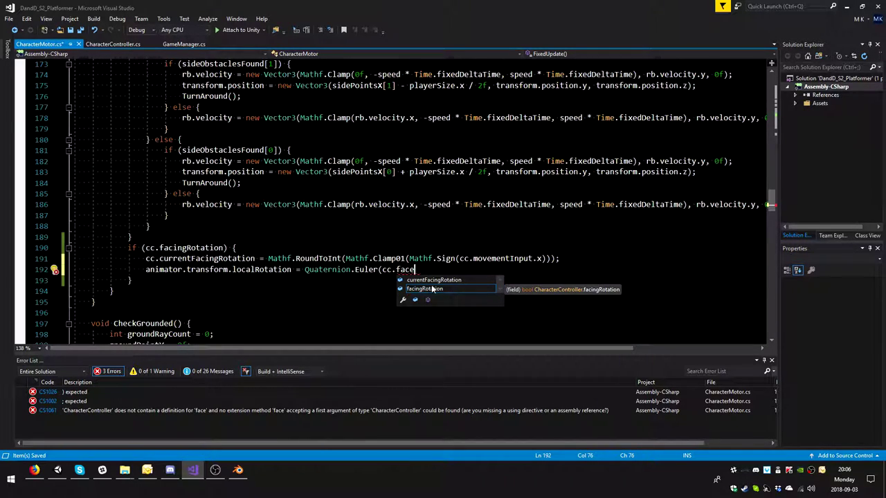
text(R)
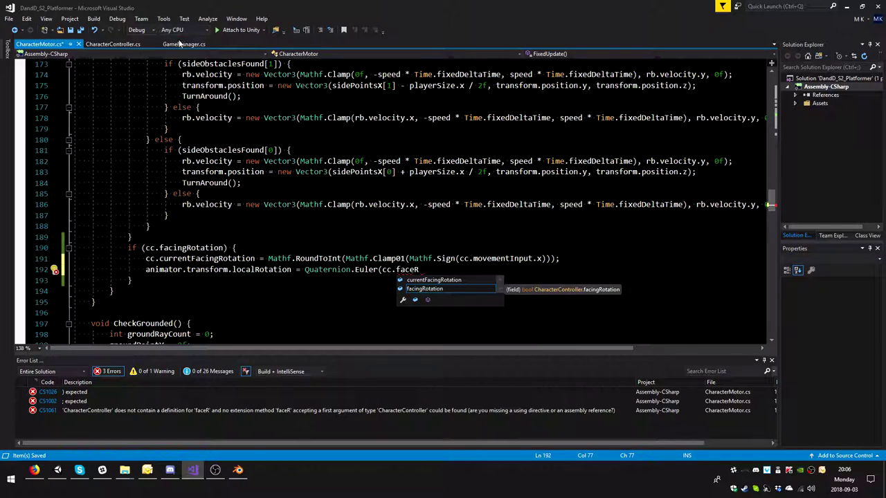
key(ctrl+Tab)
Make the faceRotations field public in CharacterController.cs
key(Home)
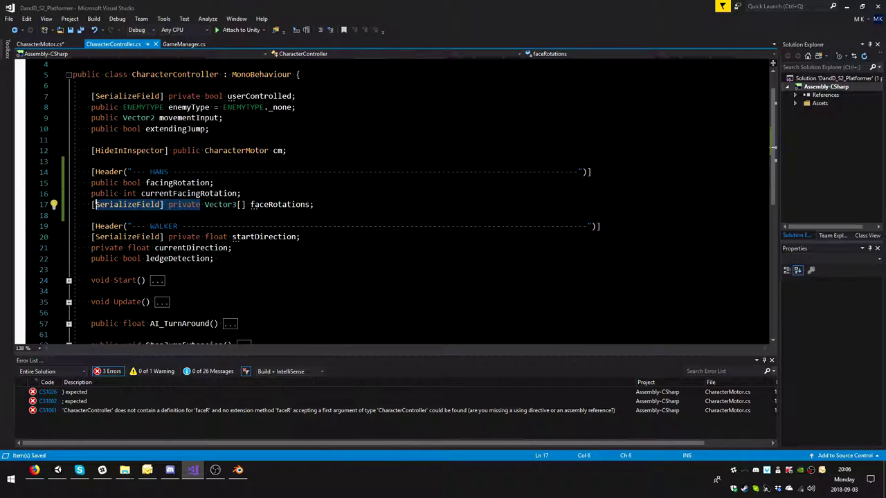
key(ctrl+shift+Right)
key(ctrl+shift+Right)
key(ctrl+shift+Right)
key(ctrl+shift+Right)
text(public)
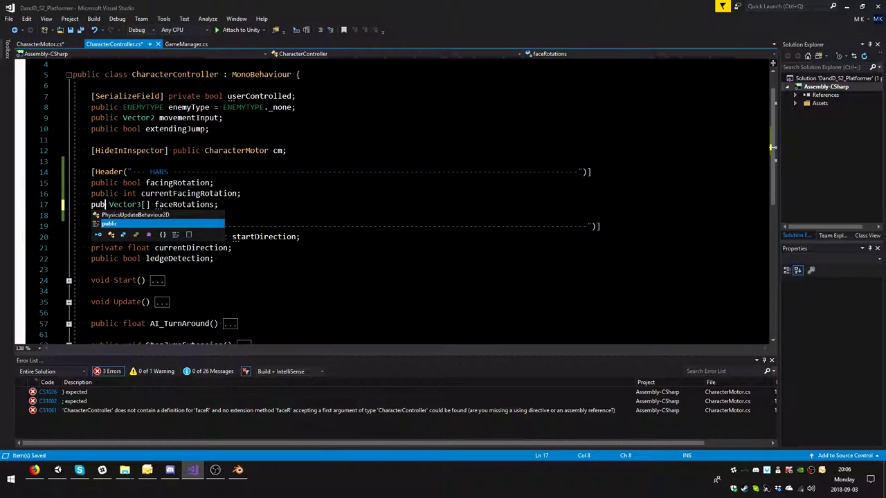
double_click(200, 204)
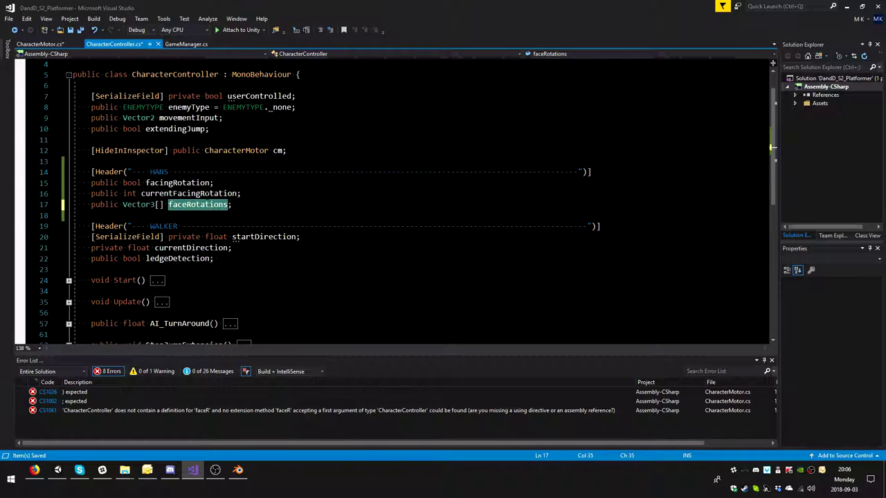
Finish line 192 as Quaternion.Euler(cc.faceRotations[cc.currentFacingRotation]) and save CharacterMotor.cs
click(46, 44)
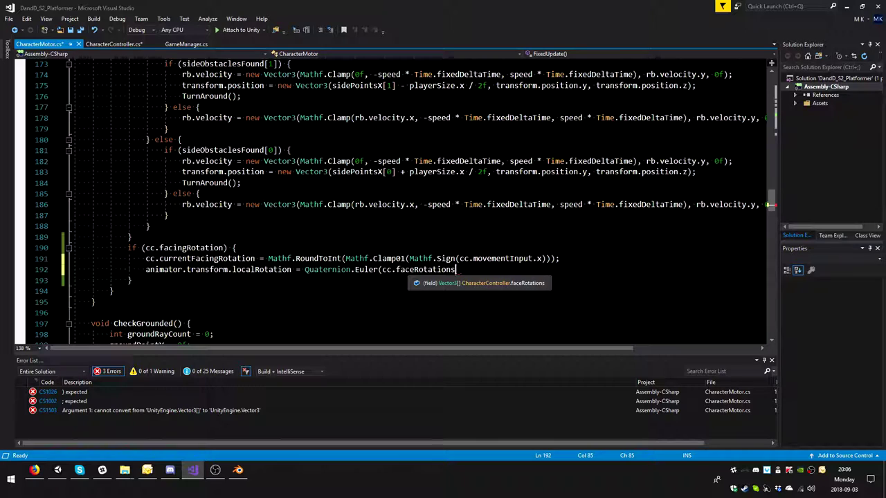
text([)
drag(254, 258, 150, 259)
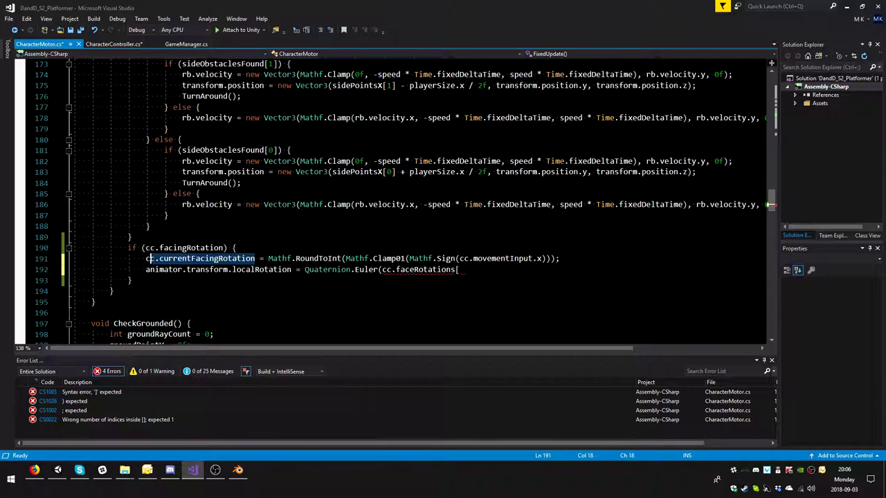
key(ctrl+c)
click(459, 270)
key(ctrl+v)
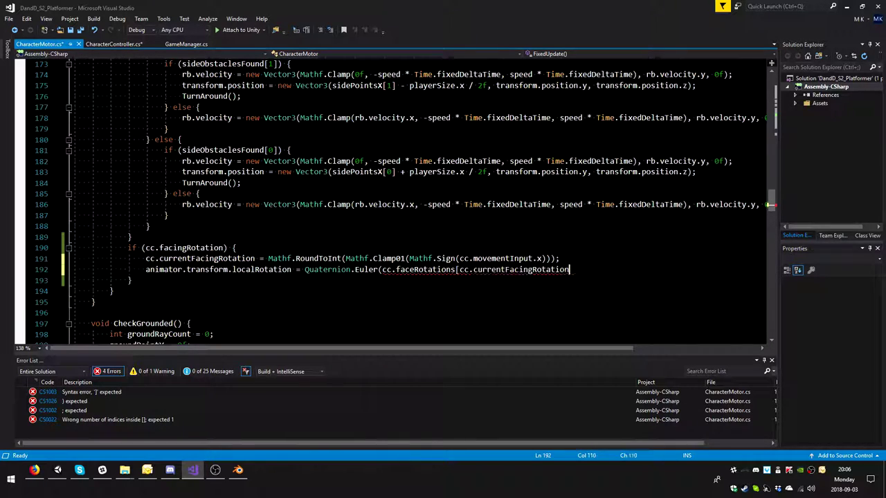
text(])
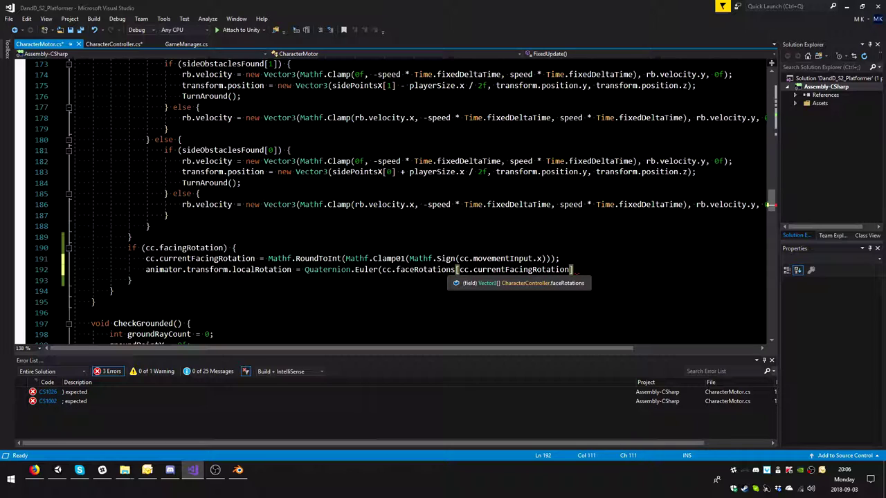
text();)
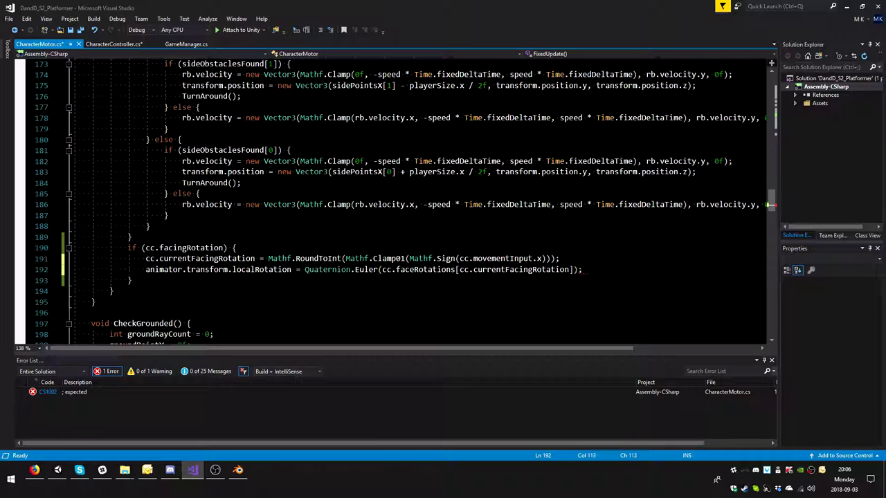
key(ctrl+s)
click(367, 258)
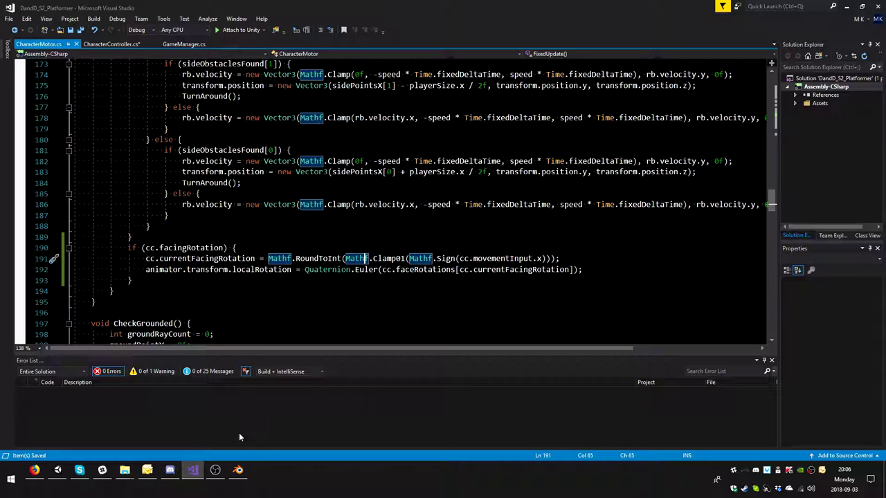
Inspect the Player's components and jump to the CS0122 compile error from Unity's Console
click(58, 470)
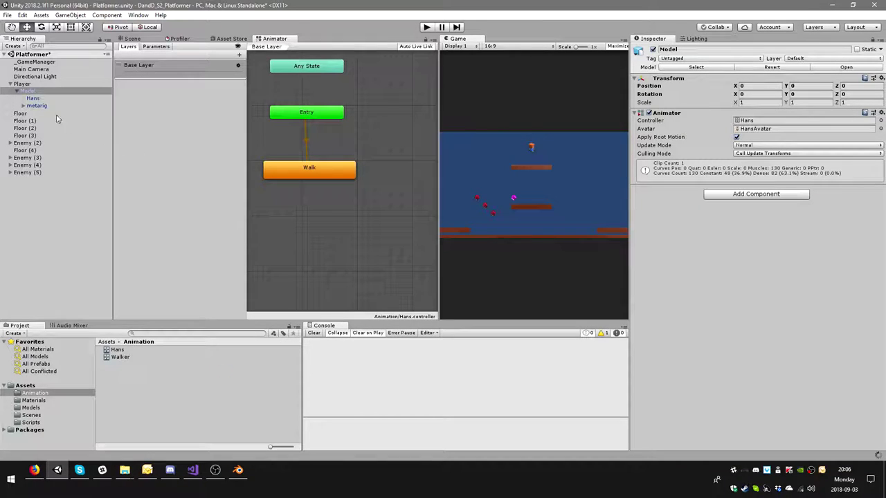
click(35, 85)
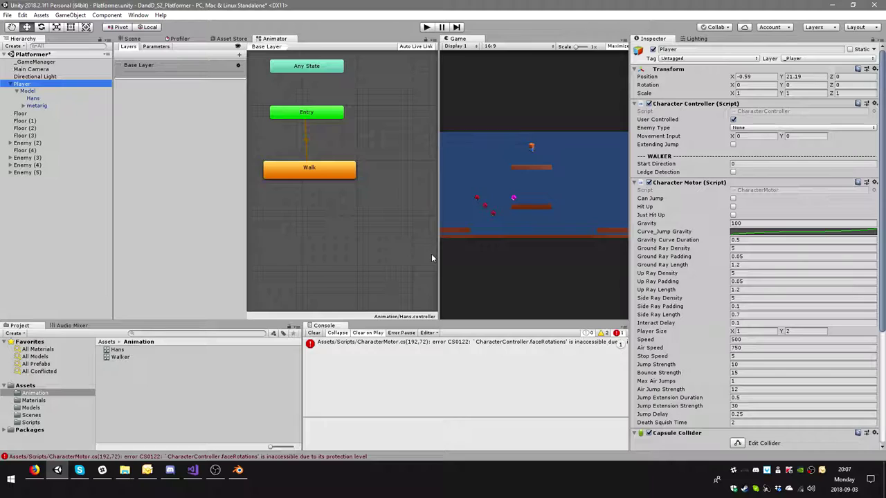
double_click(414, 343)
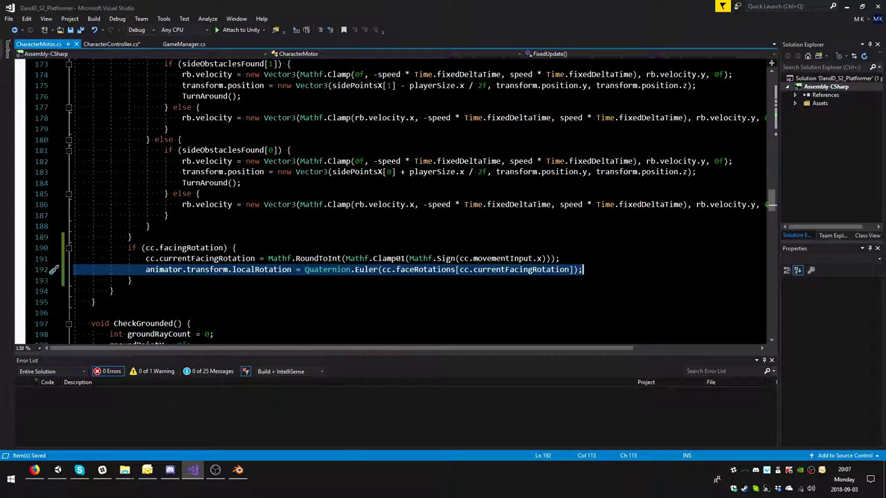
click(58, 473)
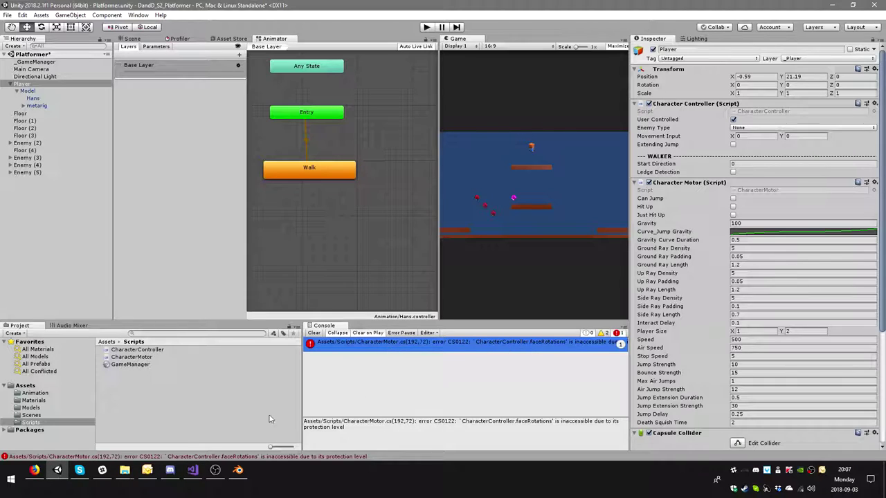
click(192, 470)
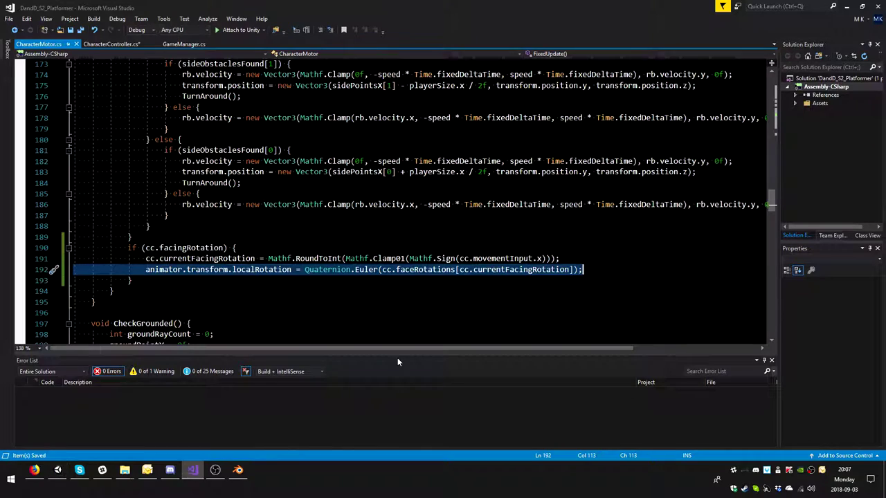
Remove stray text from line 192, recheck Unity's errors, and save CharacterController.cs
text(huk)
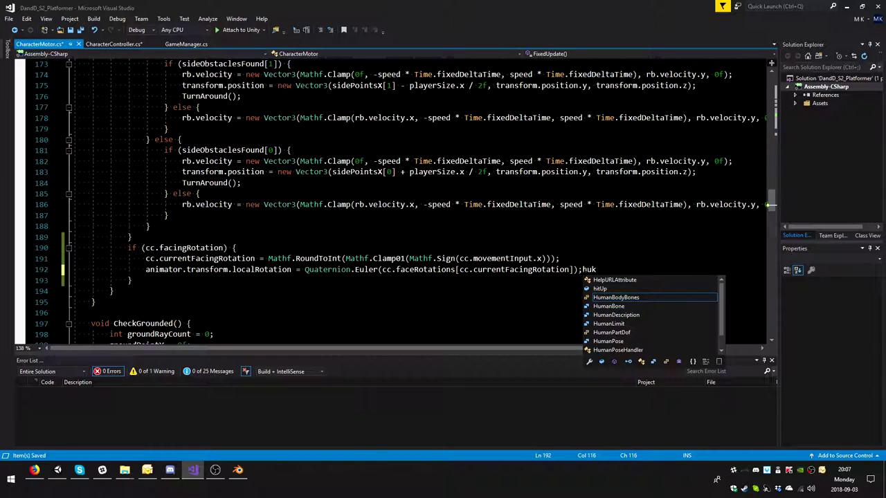
key(ctrl+s)
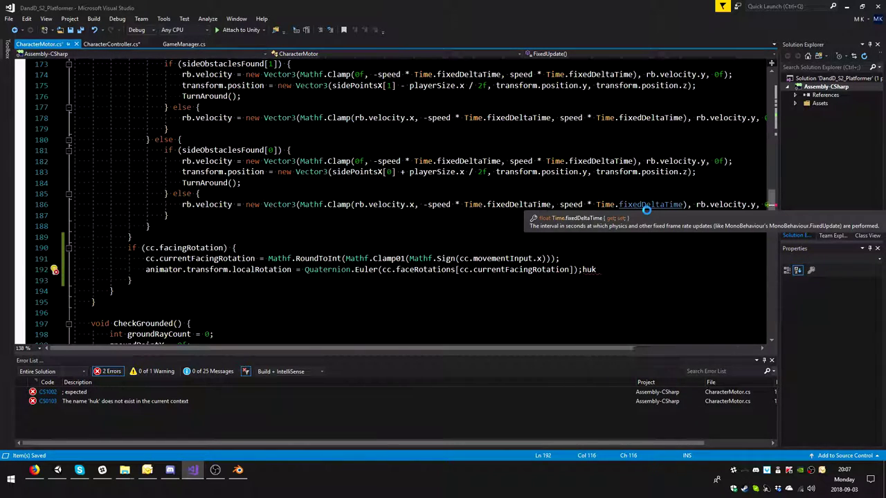
click(50, 473)
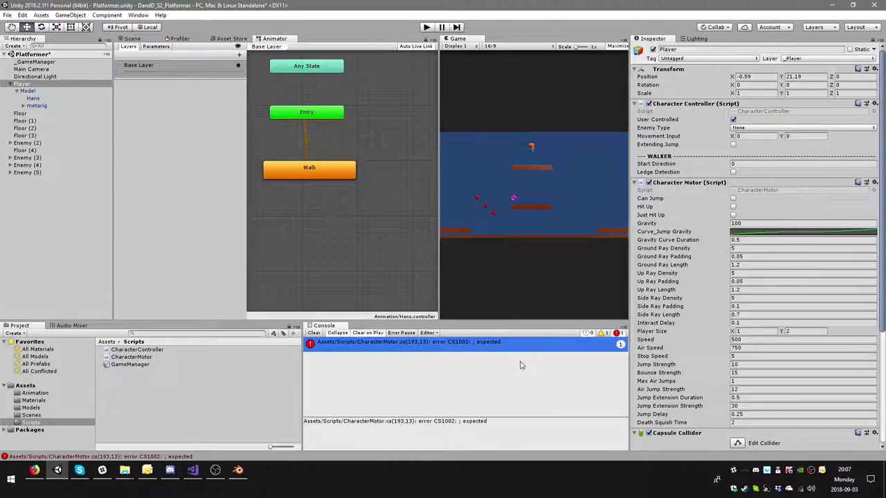
click(192, 470)
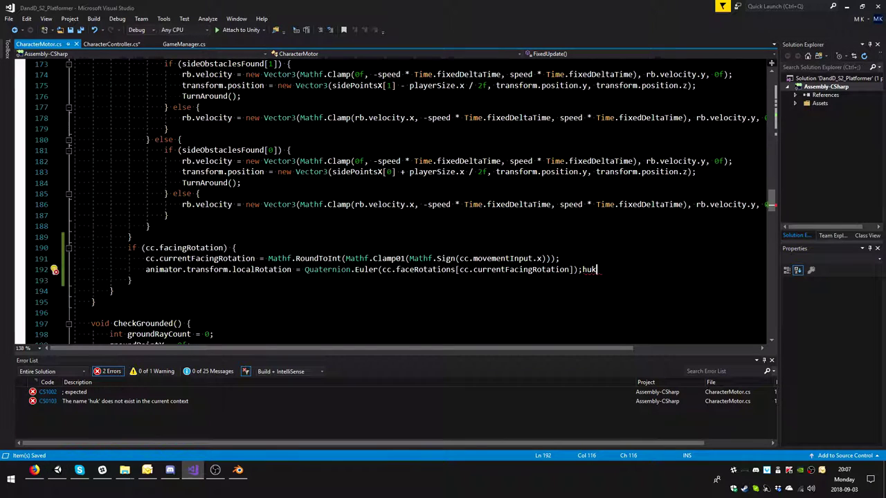
key(BackSpace)
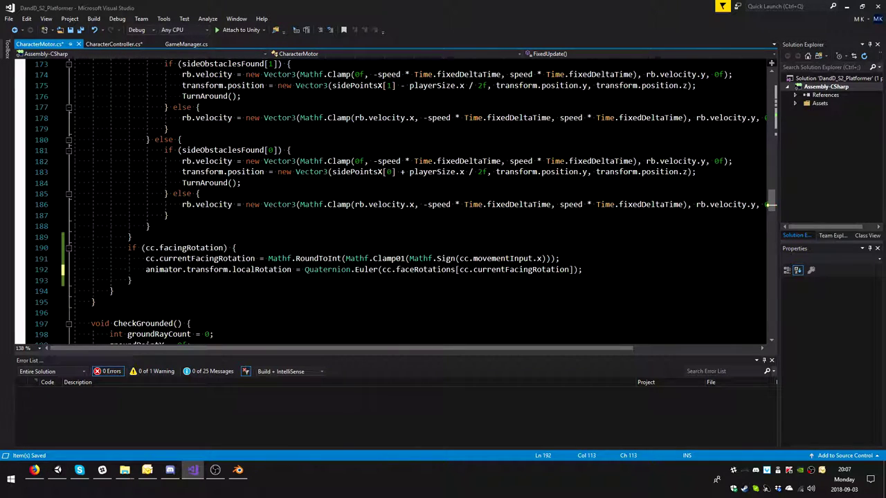
click(58, 470)
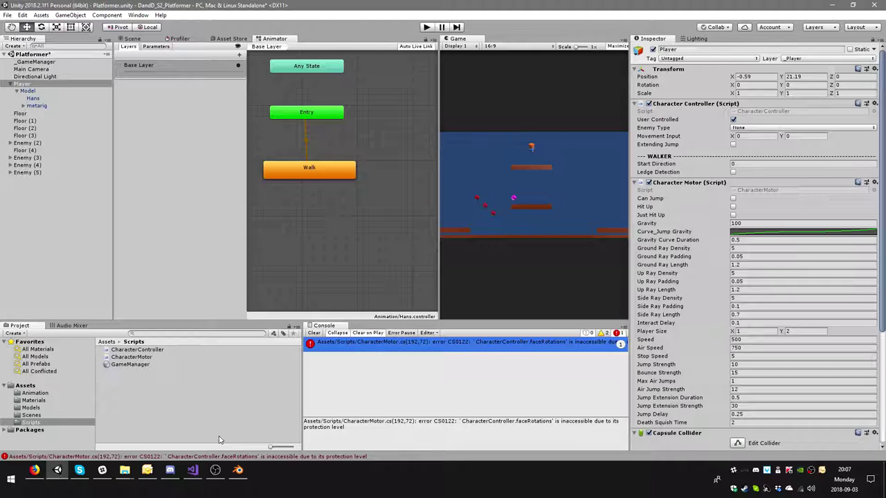
click(192, 470)
click(114, 44)
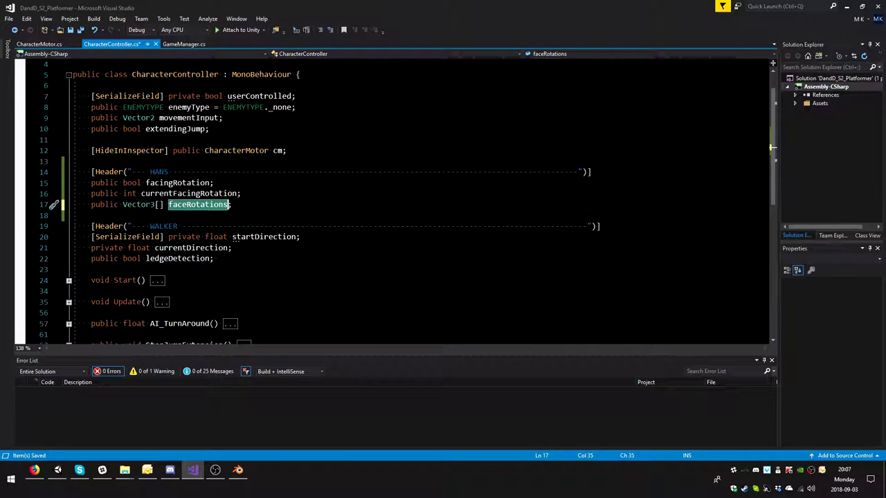
key(ctrl+s)
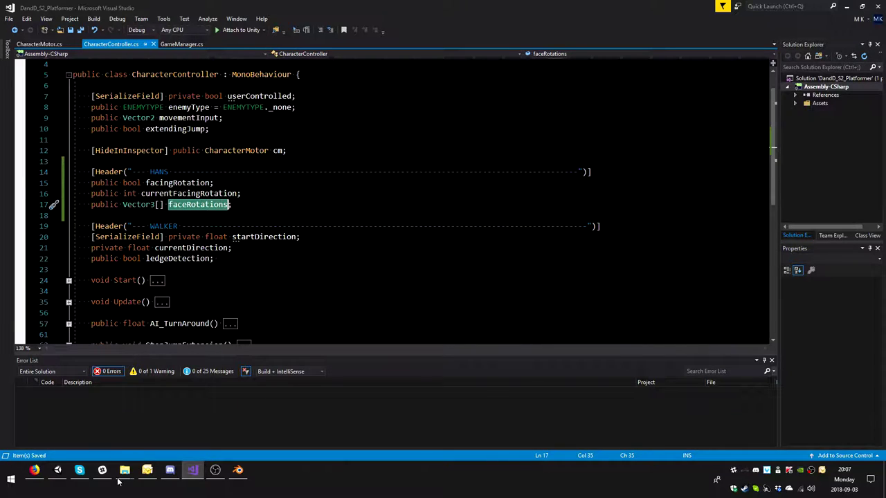
Give the Player's Face Rotations array 2 entries and tick Facing Rotation
click(59, 470)
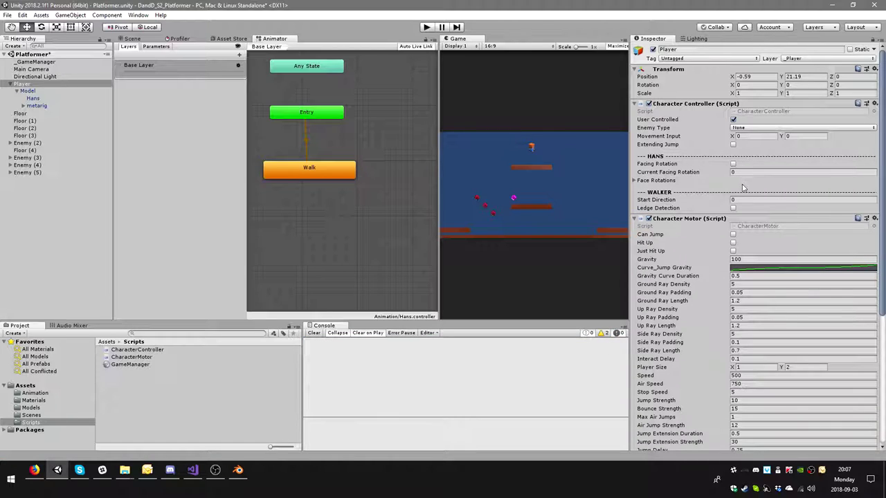
click(634, 181)
text(2)
key(Return)
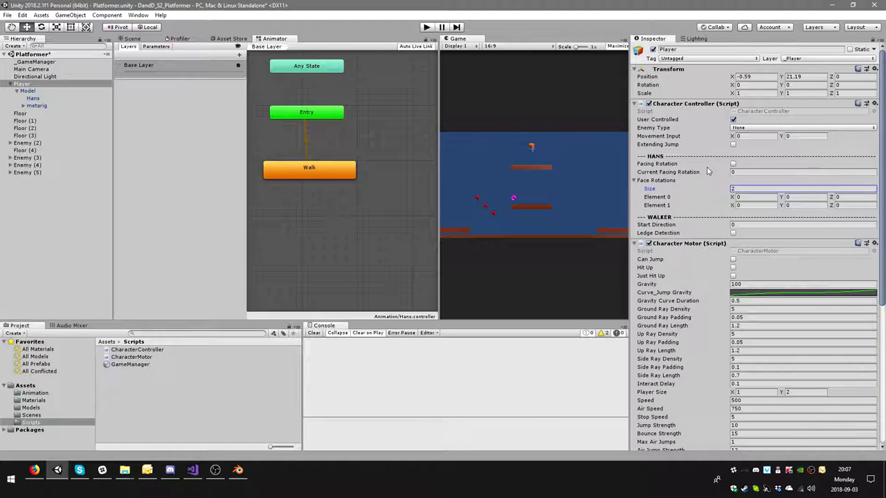
click(733, 164)
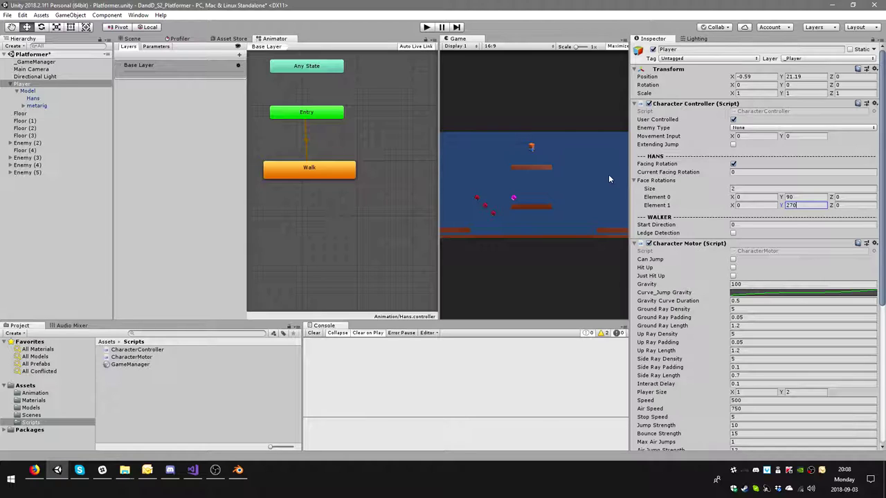
Play the game, walk the player left and right repeatedly, then jump
click(426, 27)
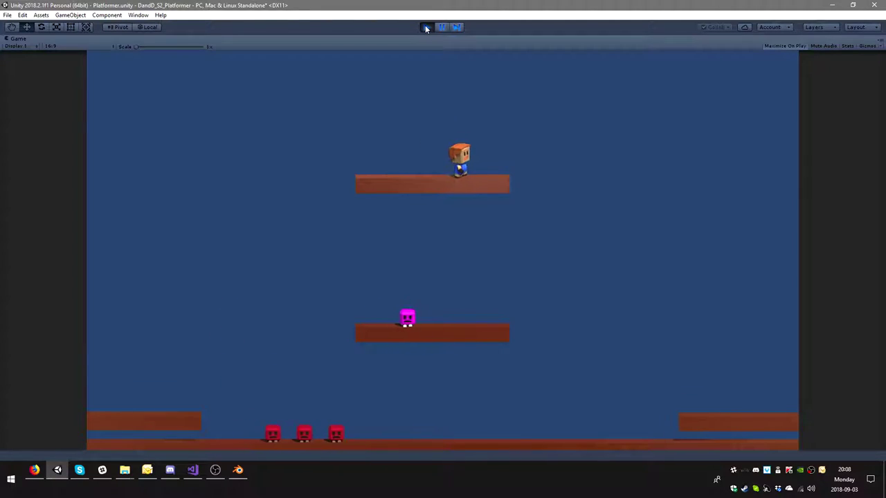
key(Left)
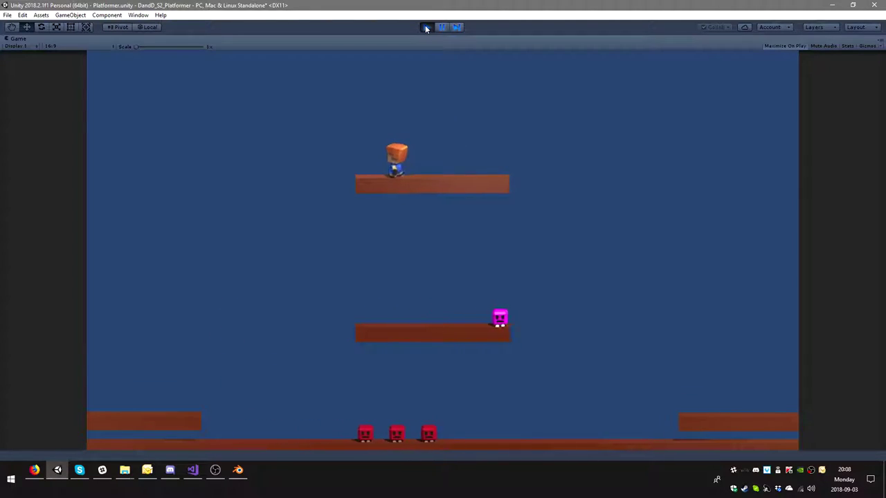
key(Right)
key(Left)
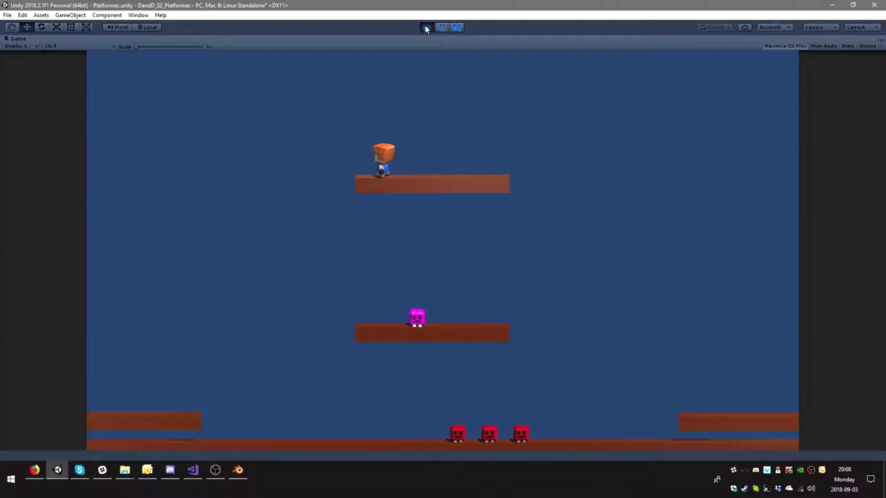
key(Right)
key(Left)
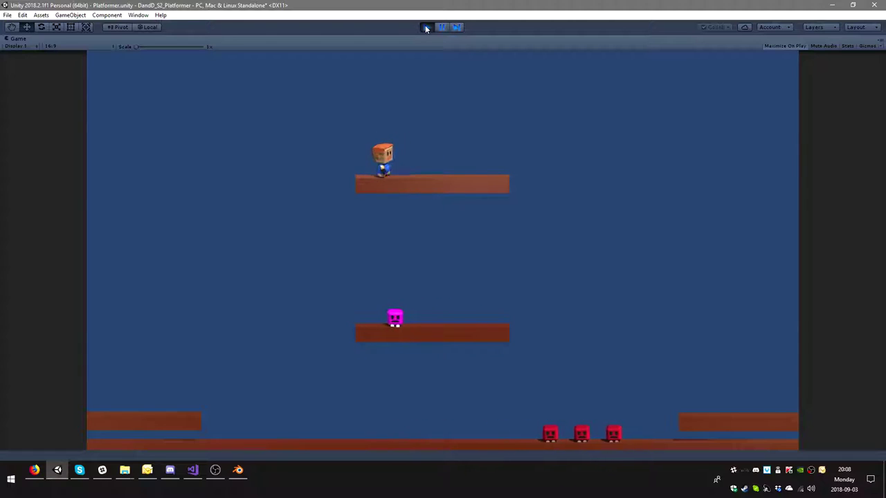
key(Right)
key(Right)
key(Left)
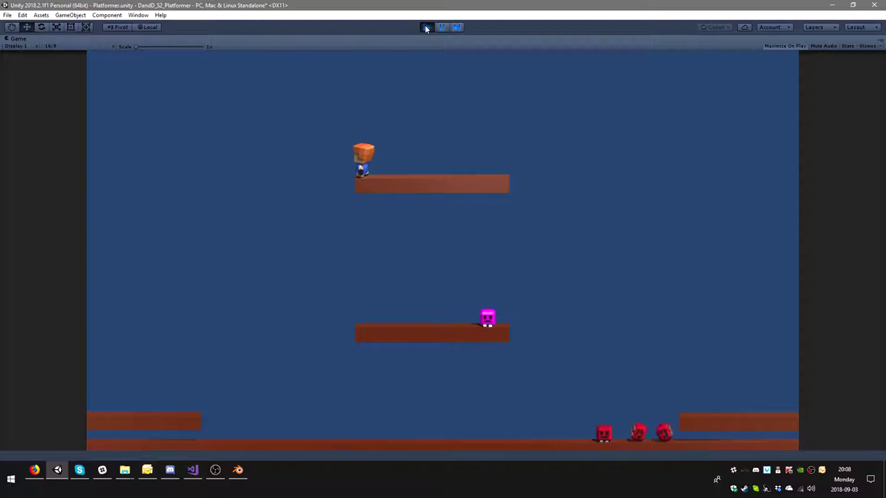
key(Right)
key(Left)
key(Right)
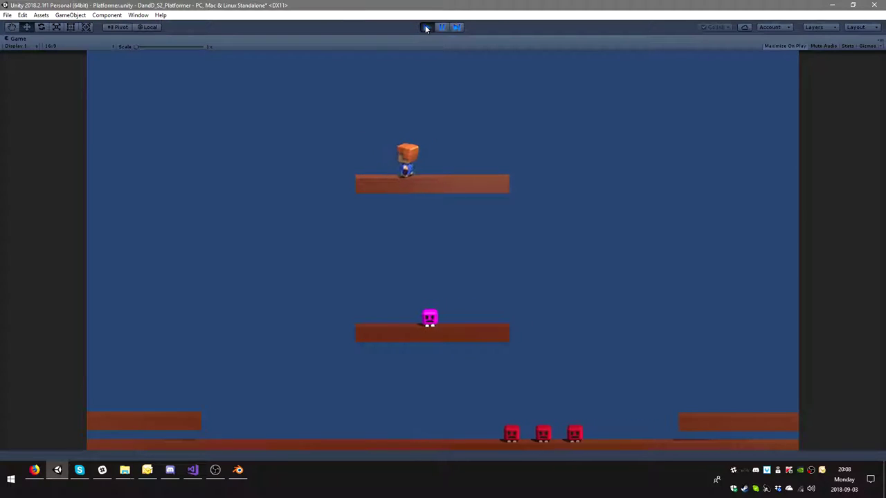
key(Left)
key(Left)
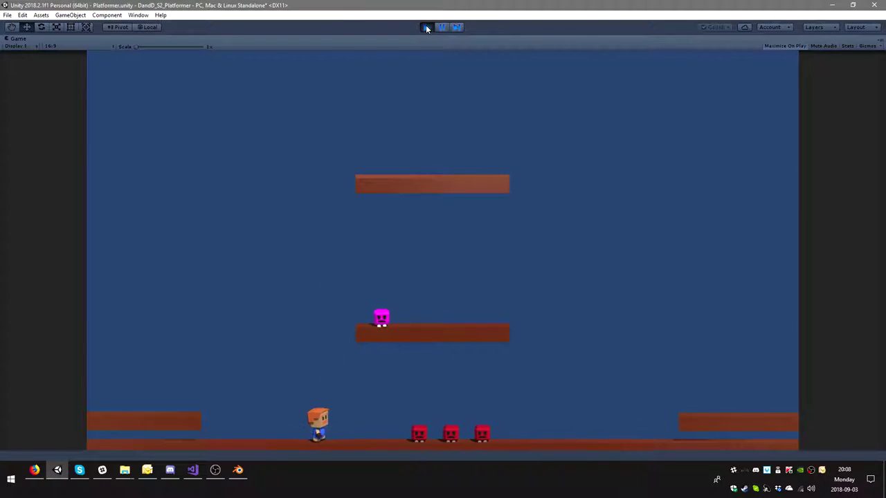
key(Right)
key(space)
key(space)
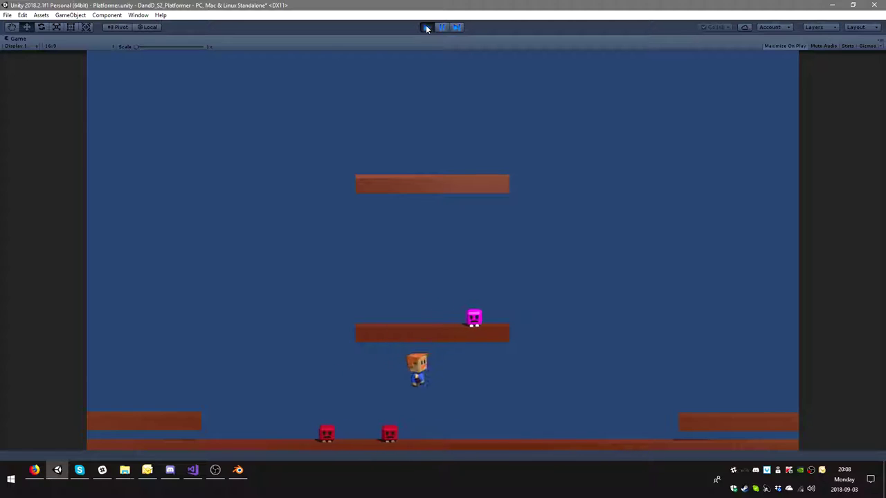
Stop the game, set Face Rotations Element 0 Y to 270, and play again
click(426, 29)
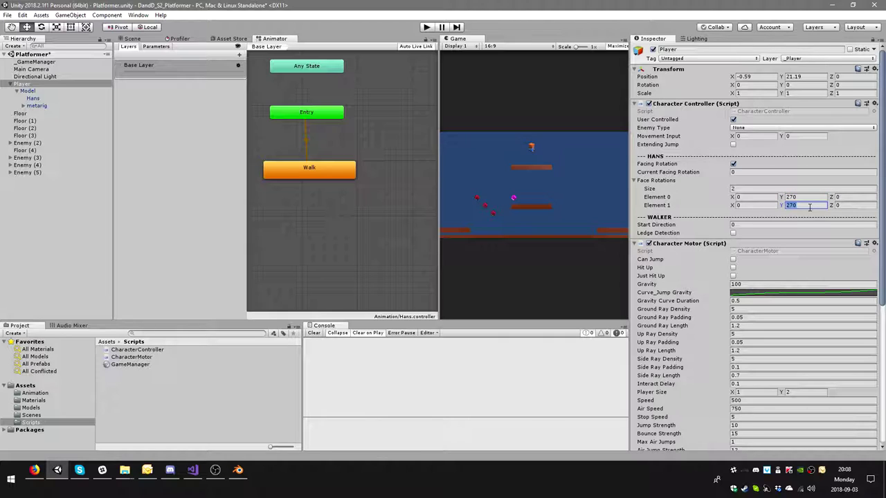
click(426, 28)
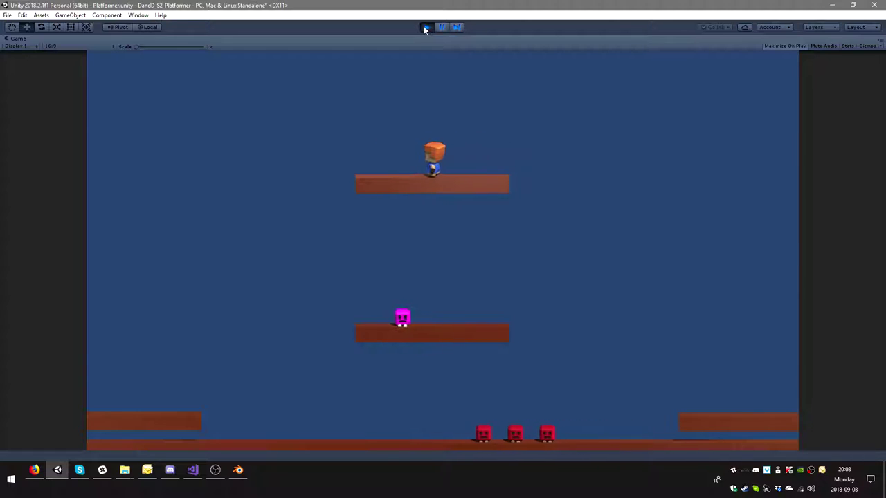
Walk the player left and right, with one jump, to check it faces each direction
key(Left)
key(Right)
key(space)
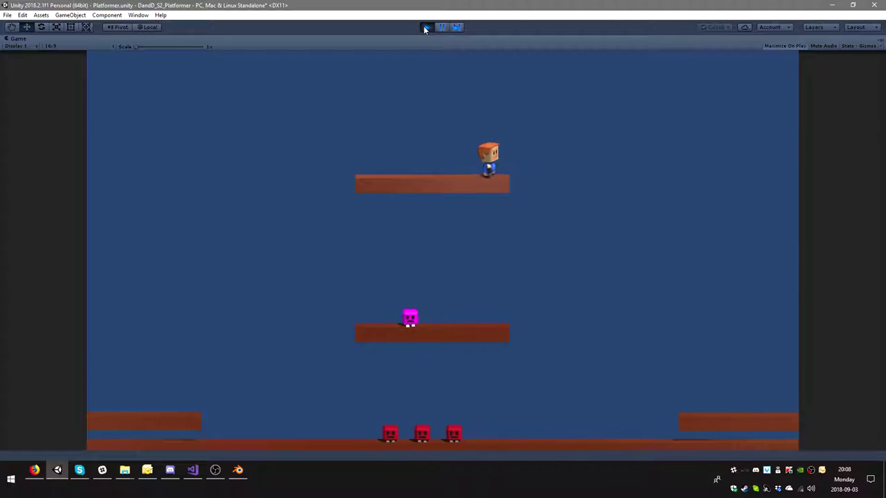
key(Left)
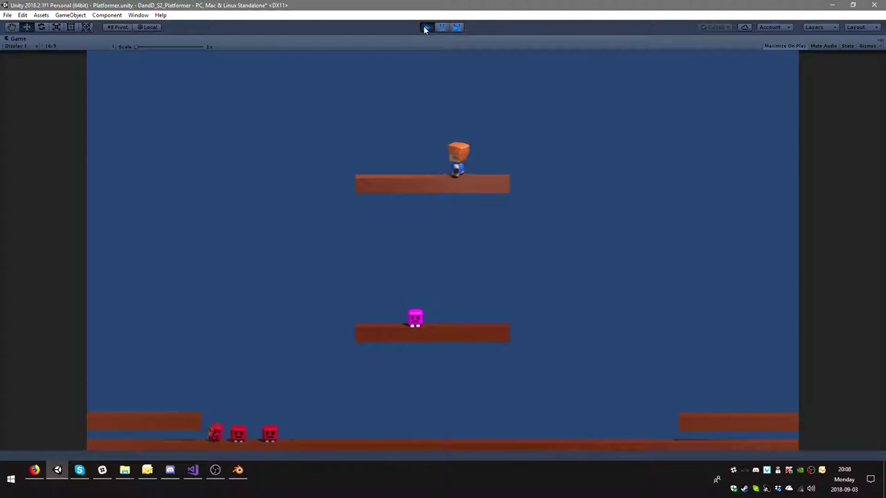
key(Left)
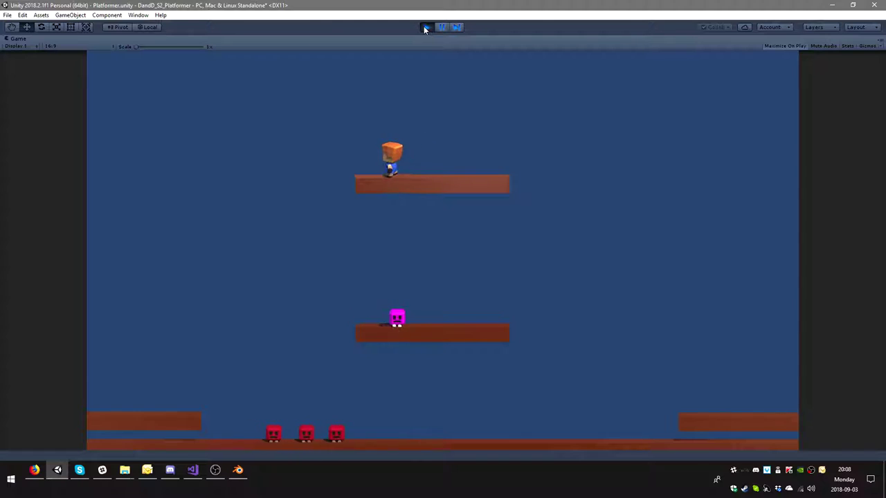
key(Right)
key(Left)
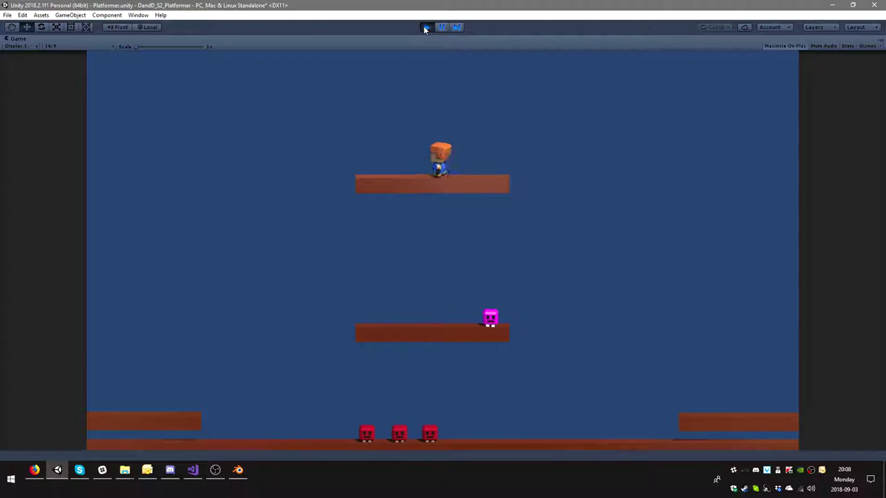
key(Right)
key(Left)
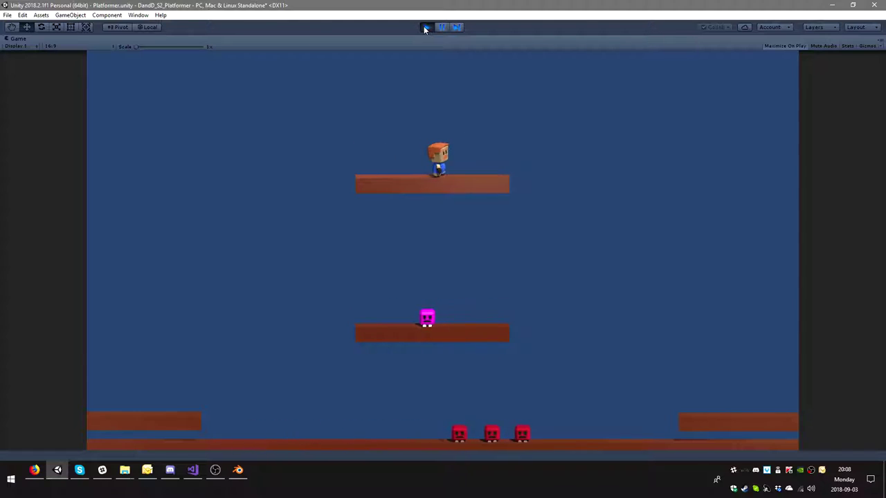
key(Right)
key(Left)
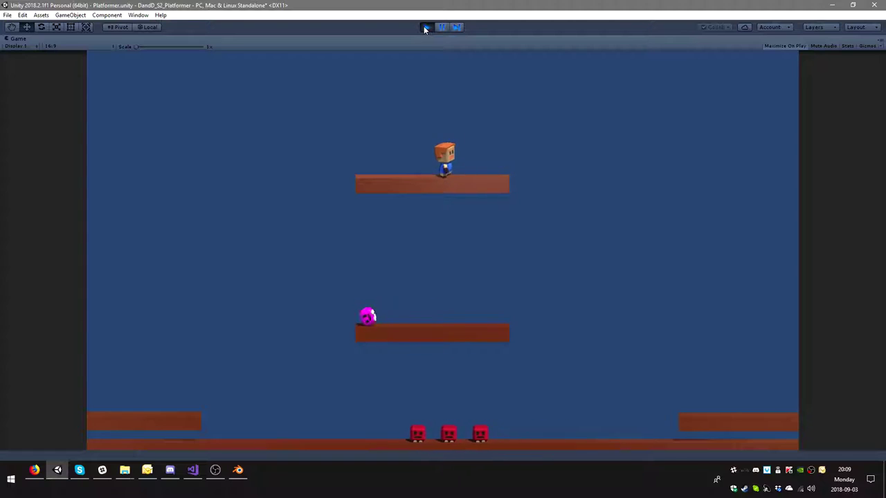
Jump off the top platform, flip walking direction repeatedly, then stop the game
key(Left)
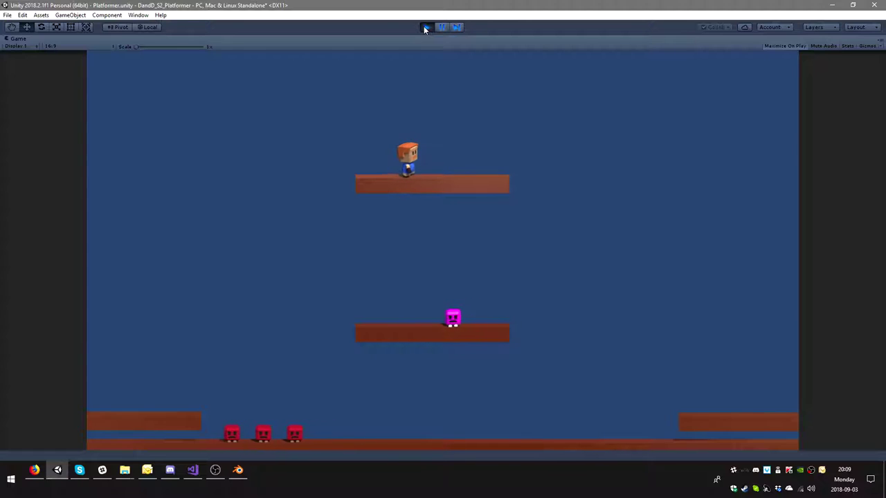
key(space)
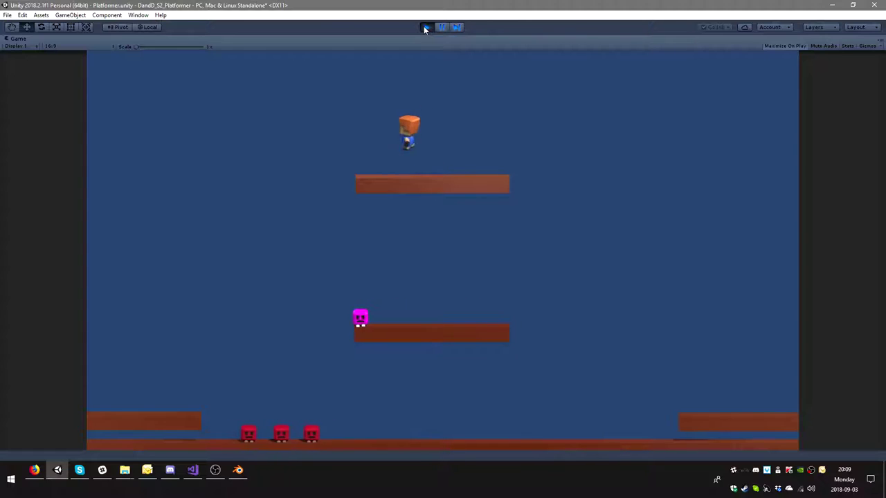
key(Right)
key(space)
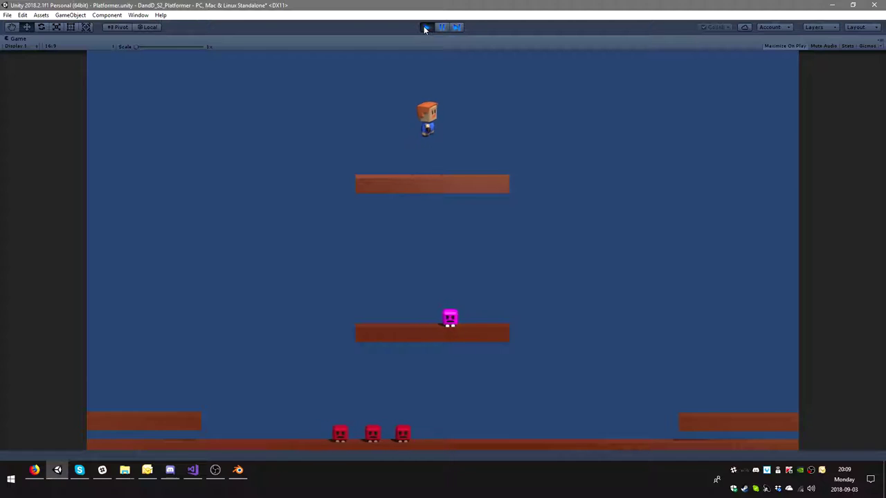
key(Left)
key(space)
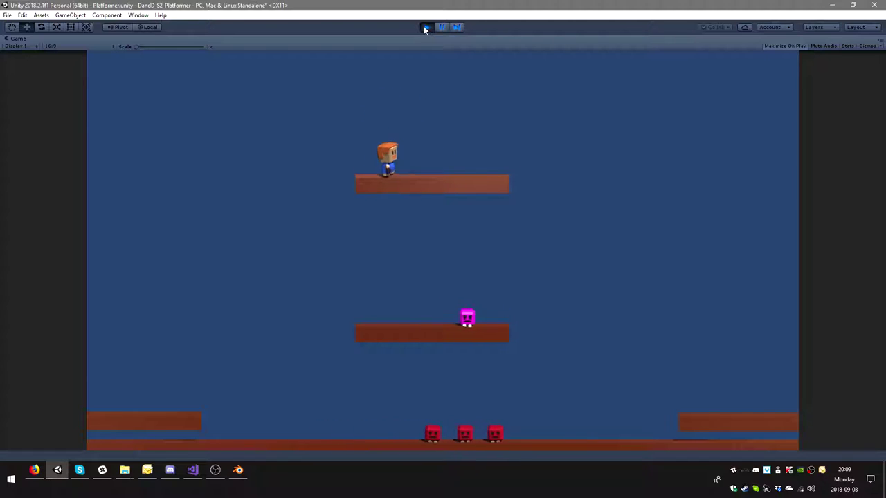
key(Right)
key(Left)
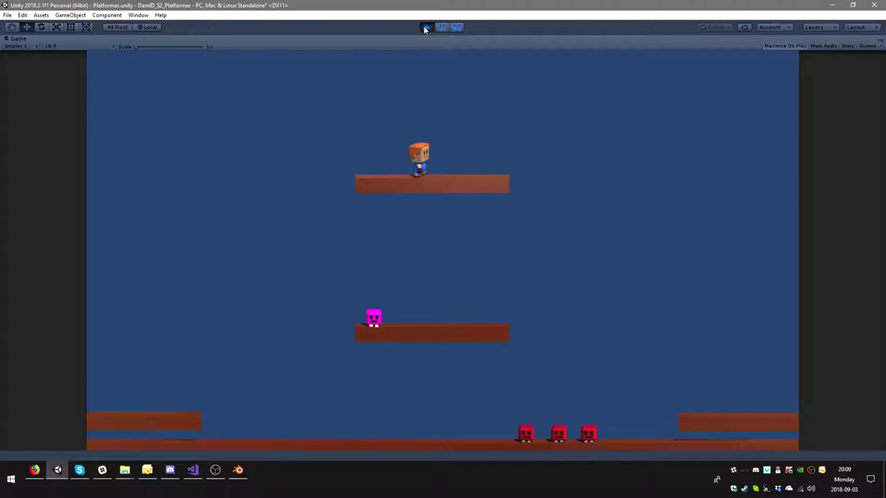
key(Right)
key(Left)
key(Right)
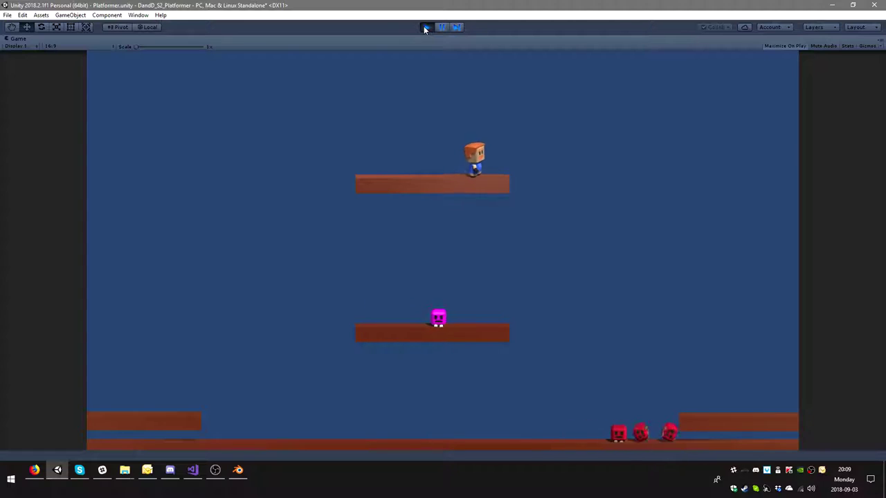
key(Left)
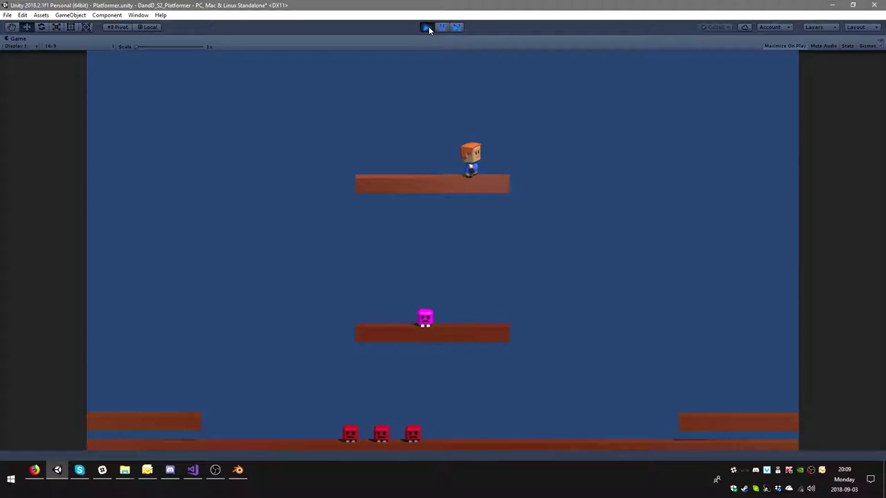
key(Left)
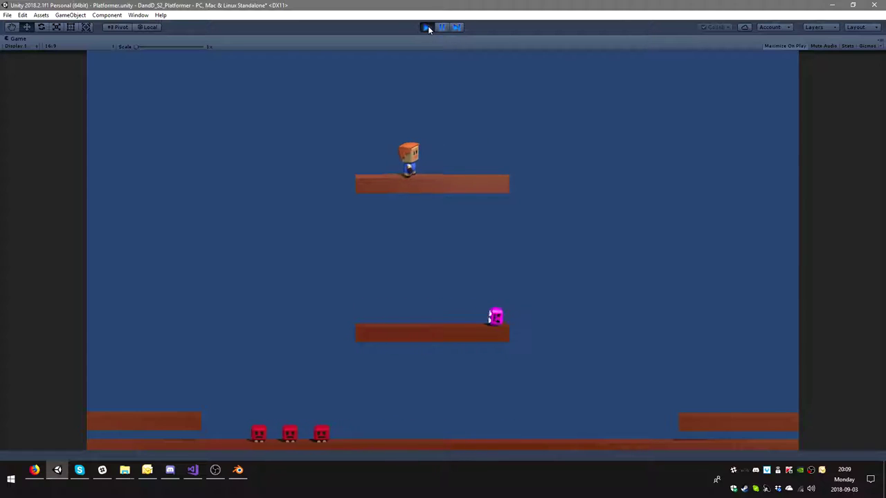
key(Left)
key(Right)
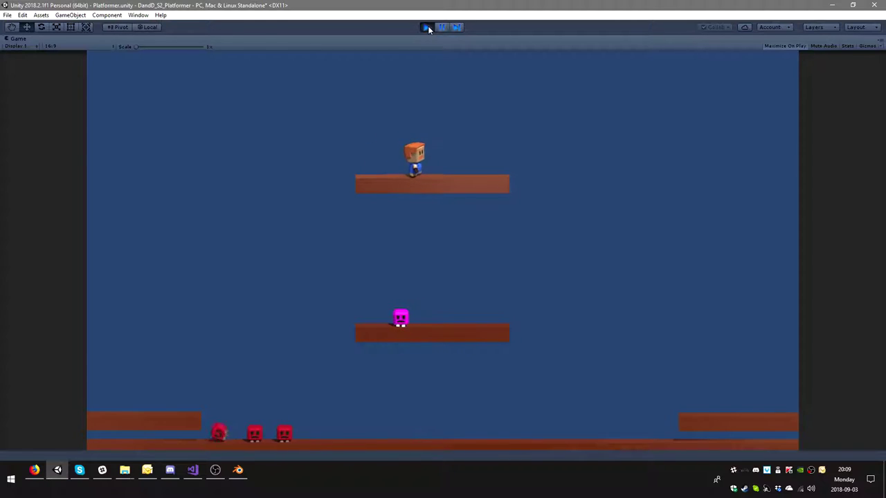
click(427, 27)
Return to CharacterMotor.cs and select cc.movementInput in the clamp expression on line 191
click(193, 483)
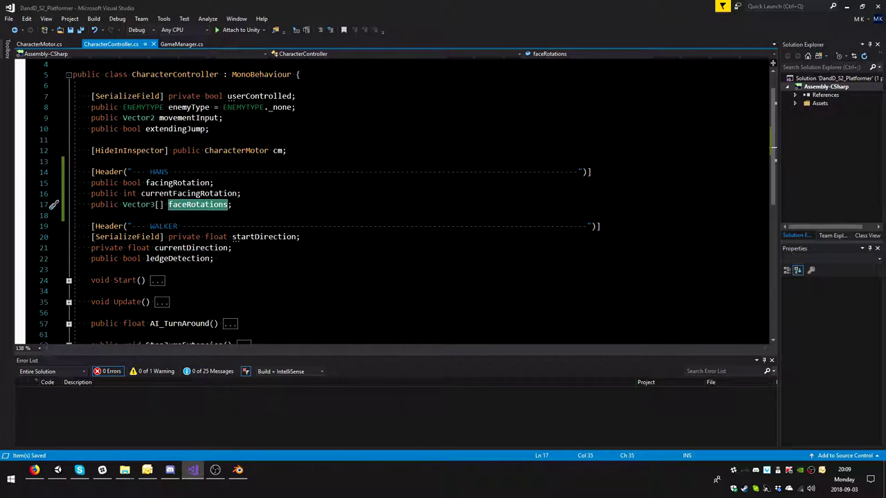
scroll(388, 200, down, 5)
scroll(388, 200, up, 5)
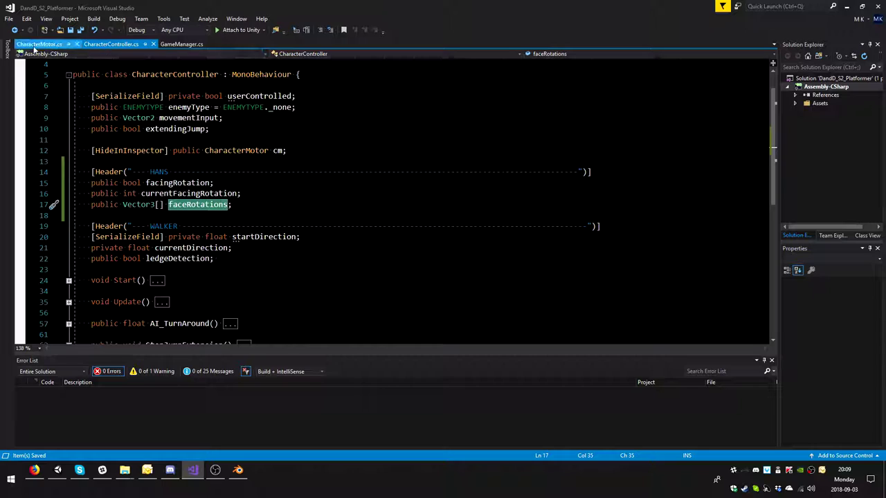
click(49, 44)
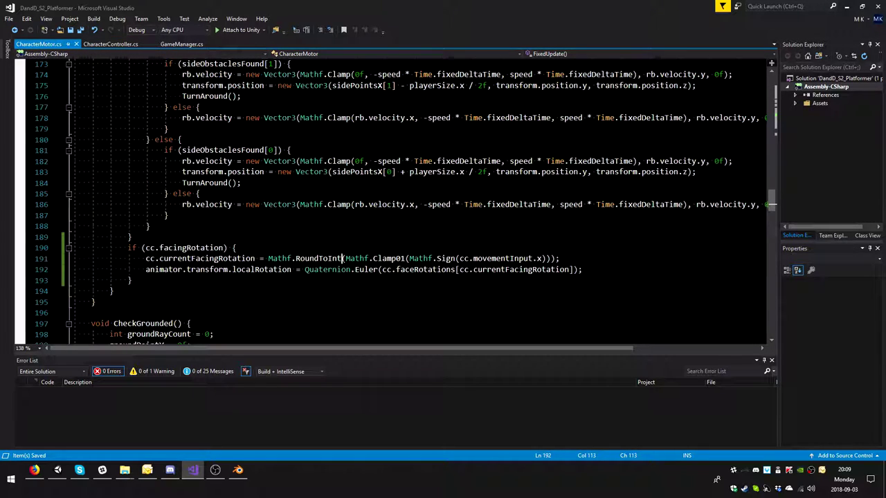
drag(344, 258, 543, 258)
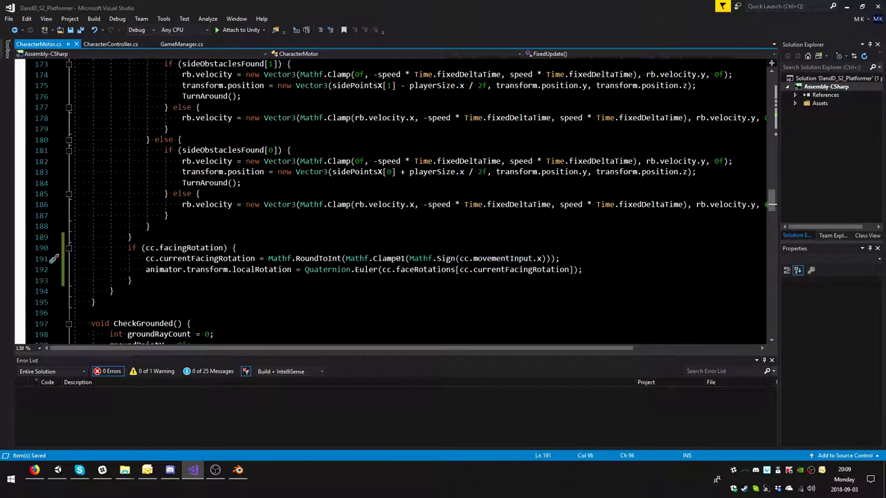
double_click(503, 259)
key(shift+alt+equal)
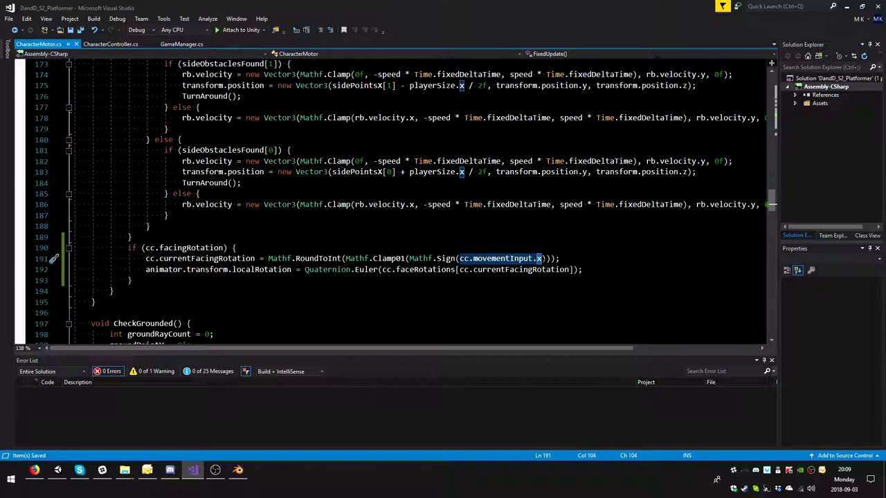
Add a new line inside the facingRotation block beginning if(cc.movementInput.x
key(Up)
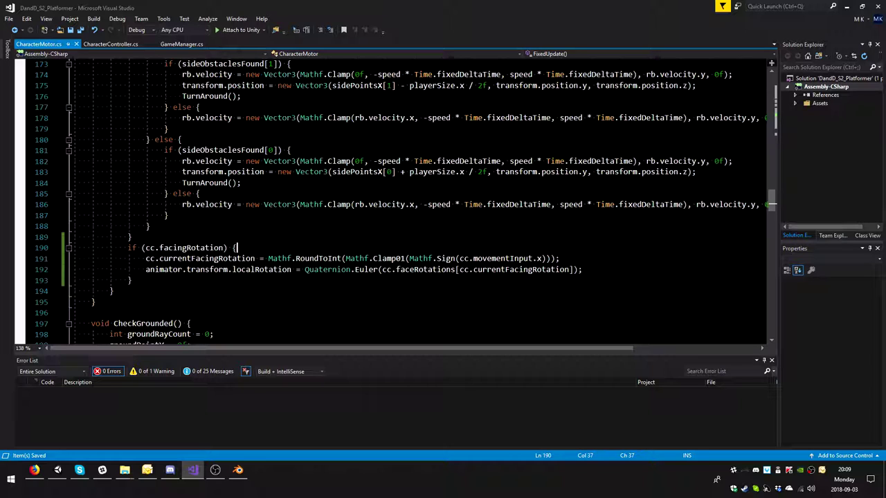
key(Return)
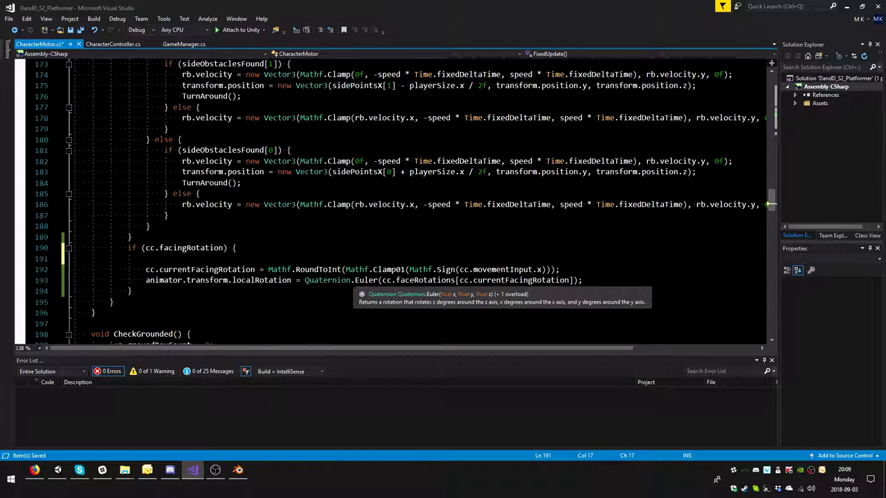
text(if()
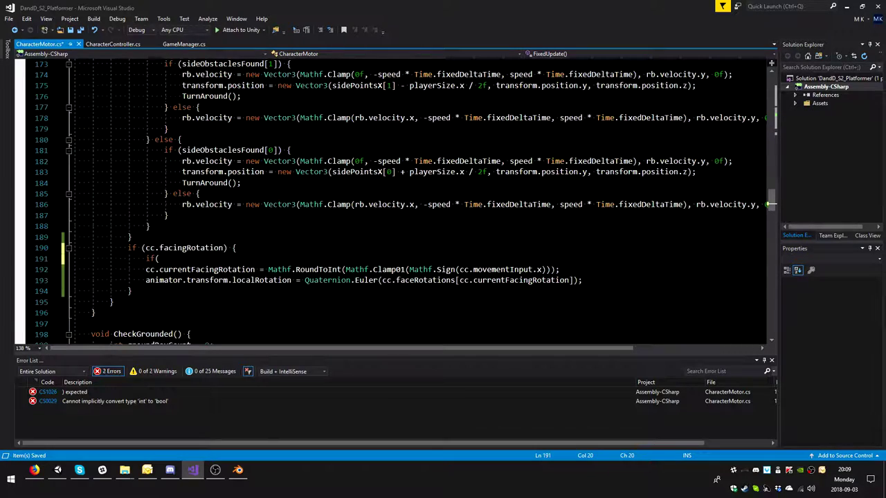
drag(542, 269, 459, 269)
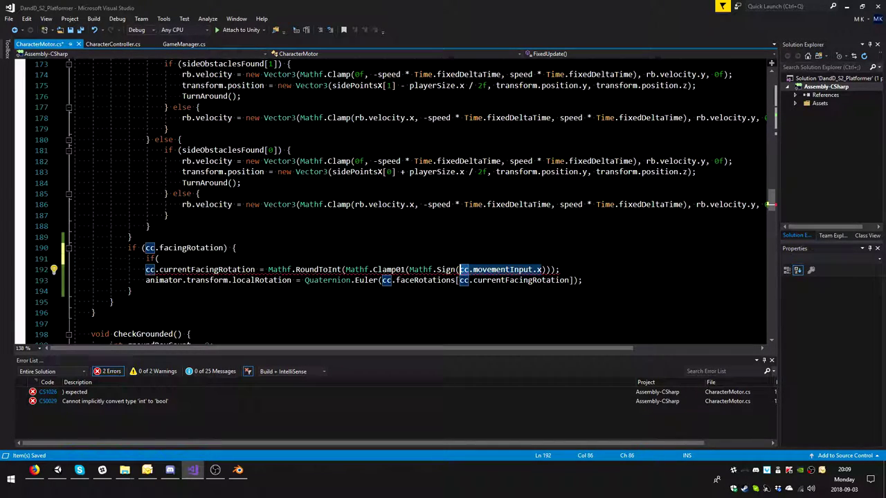
click(160, 258)
text(cc.movementInput.x)
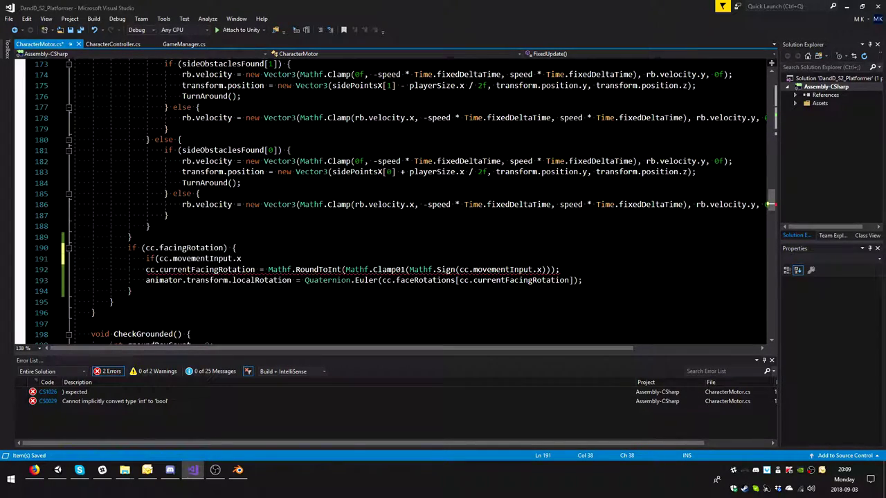
key(Up)
key(Up)
scroll(415, 201, up, 4)
Search for 'dead' and select the Mathf.Abs dead-zone condition on line 140
scroll(236, 249, up, 6)
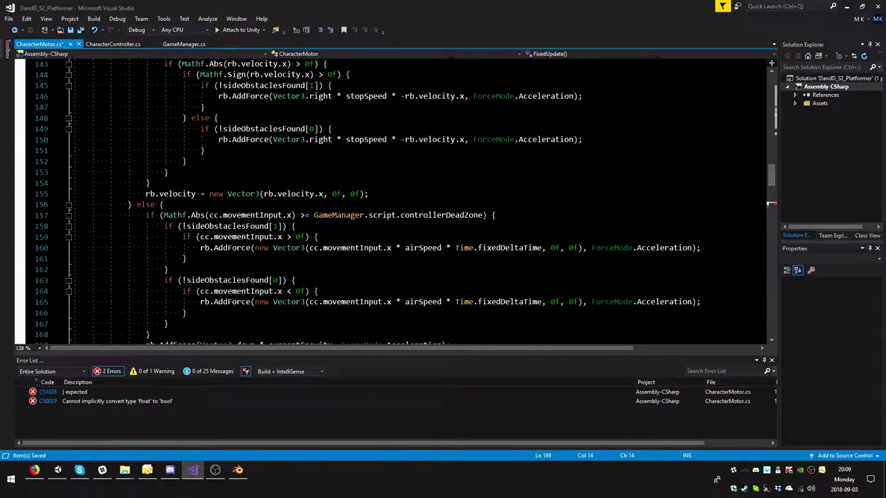
scroll(236, 249, up, 2)
scroll(387, 200, up, 1)
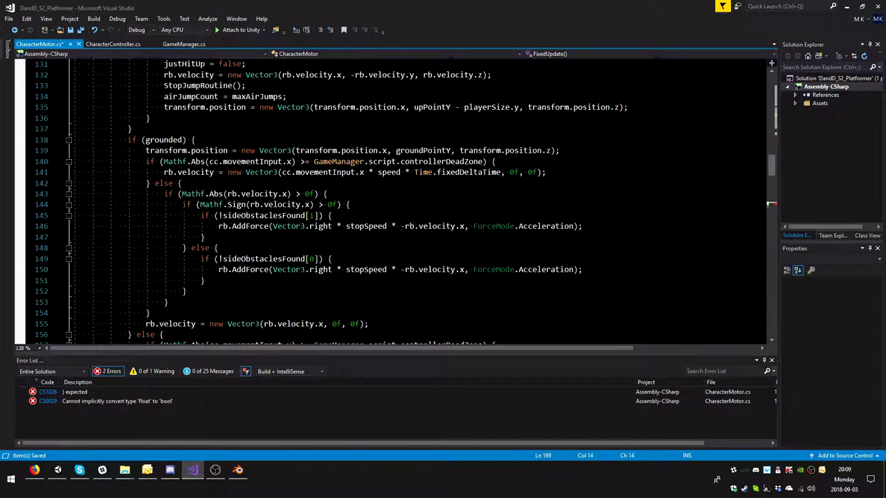
scroll(387, 200, up, 2)
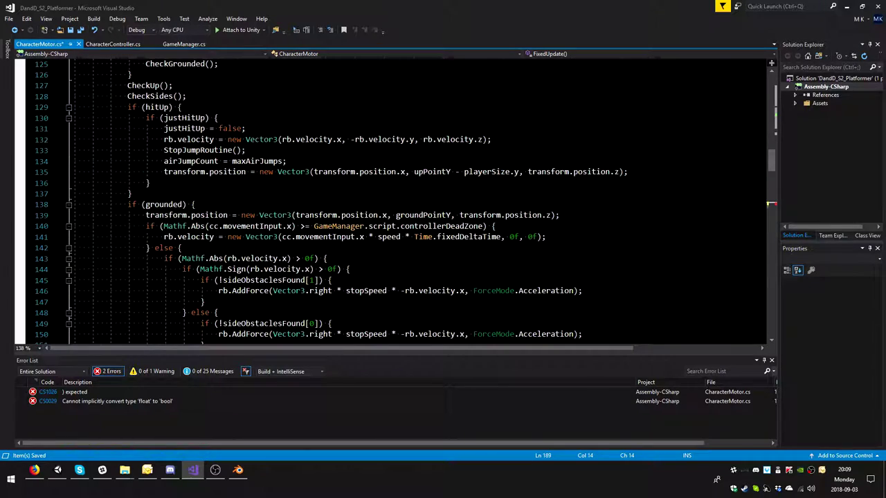
scroll(388, 200, down, 3)
scroll(387, 200, down, 4)
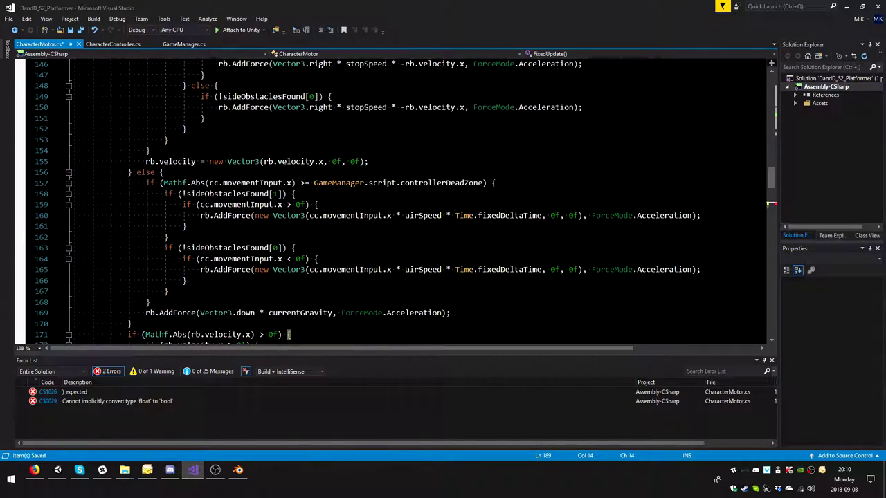
scroll(387, 200, up, 15)
scroll(387, 200, down, 9)
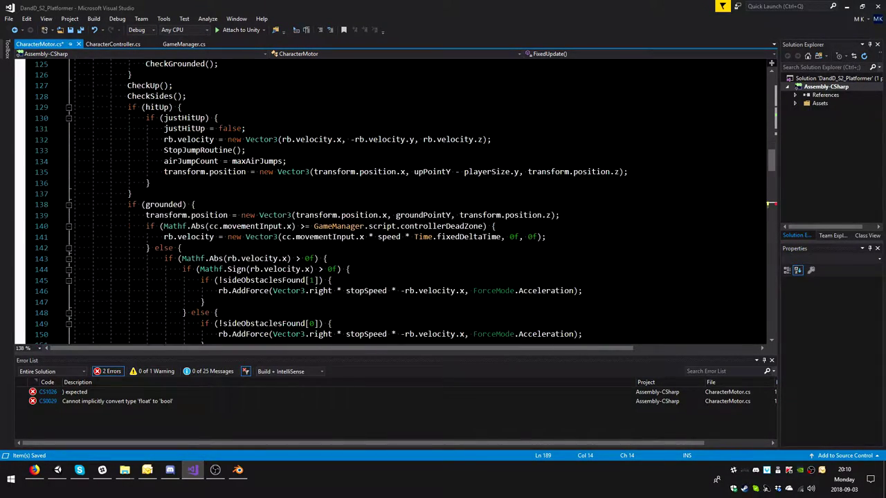
scroll(388, 200, down, 4)
scroll(387, 200, up, 2)
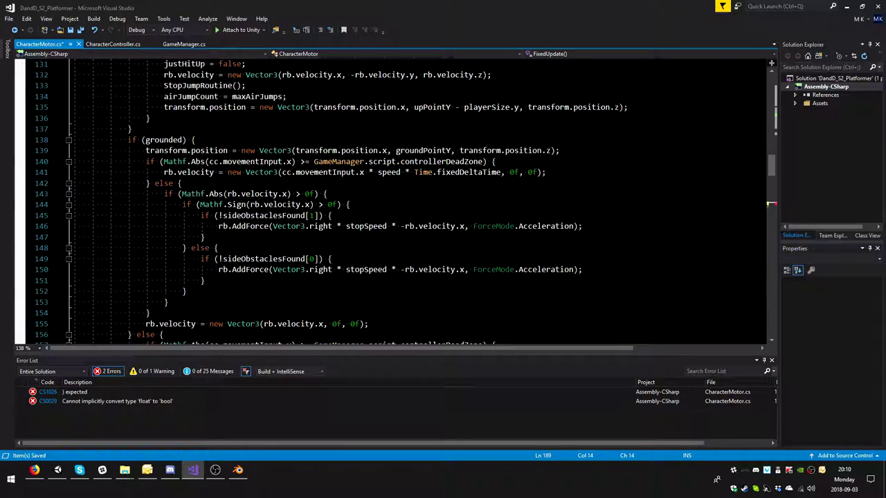
click(323, 150)
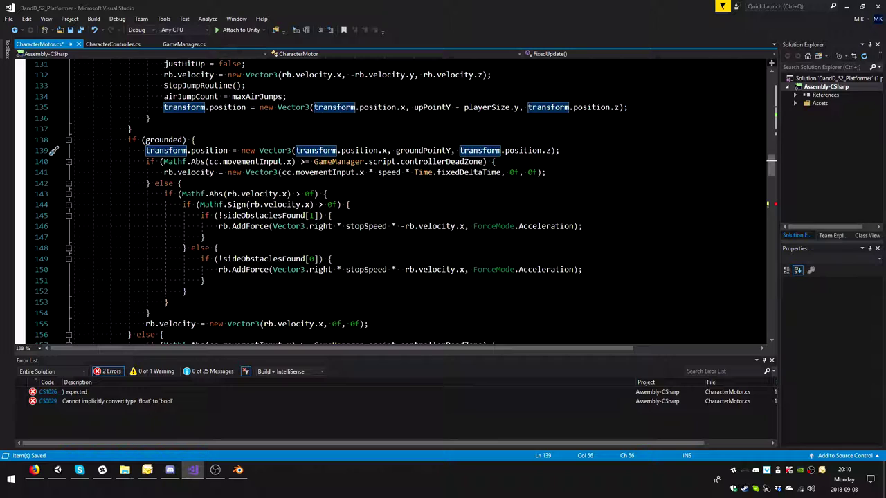
key(ctrl+f)
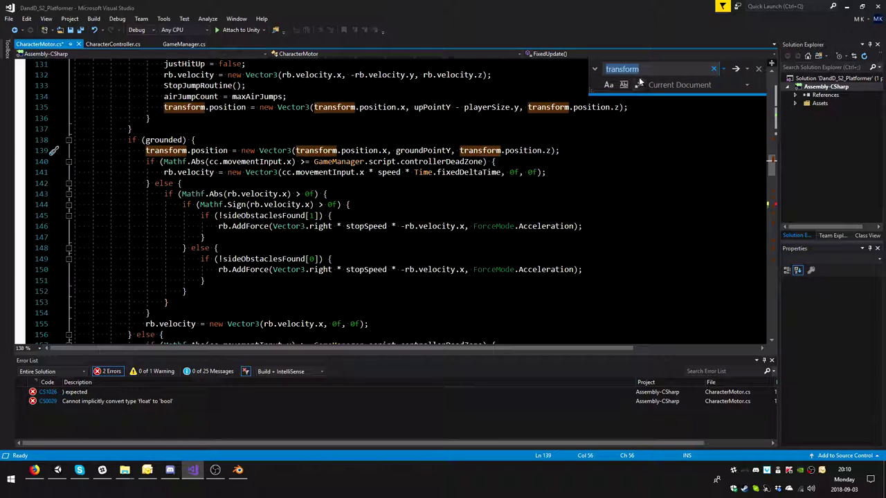
text(de)
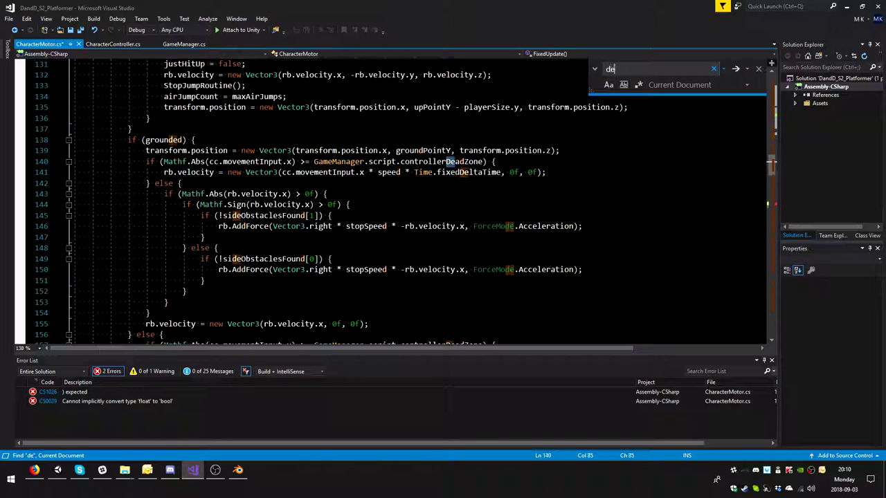
text(a)
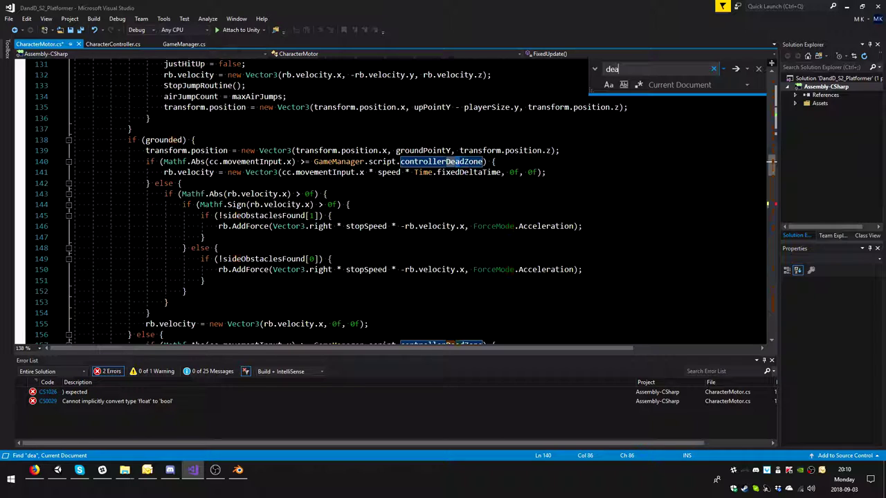
text(d)
drag(164, 161, 471, 161)
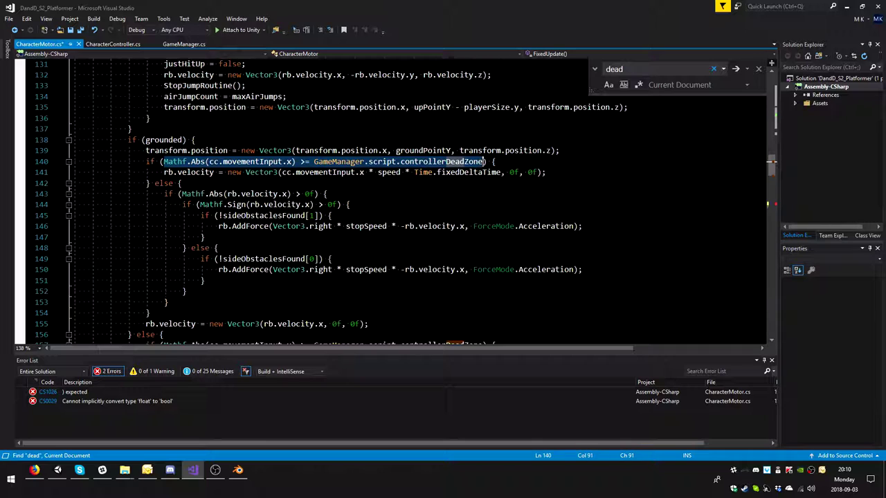
Paste the dead-zone condition into the new if on line 191 and close its parenthesis
scroll(388, 200, down, 16)
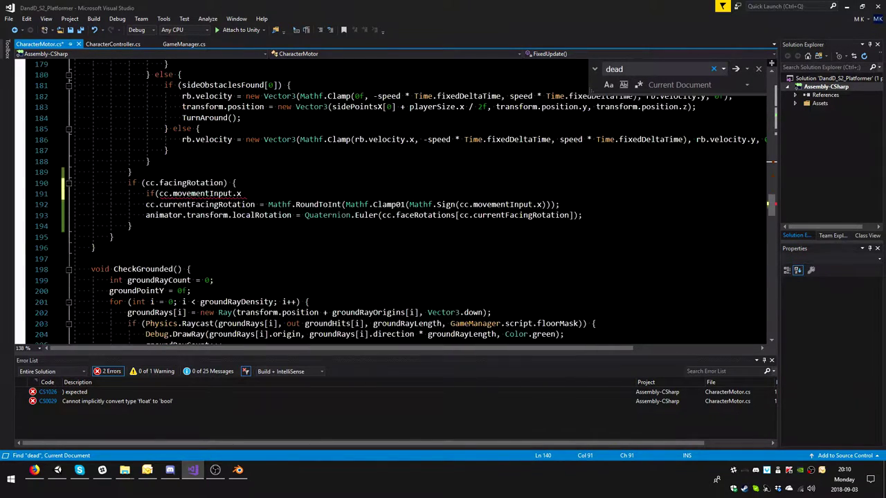
scroll(225, 183, down, 3)
scroll(225, 182, up, 2)
drag(240, 161, 159, 161)
text(Mathf.Abs(cc.movementInput.x) >= GameManager.script.controllerDeadZone)
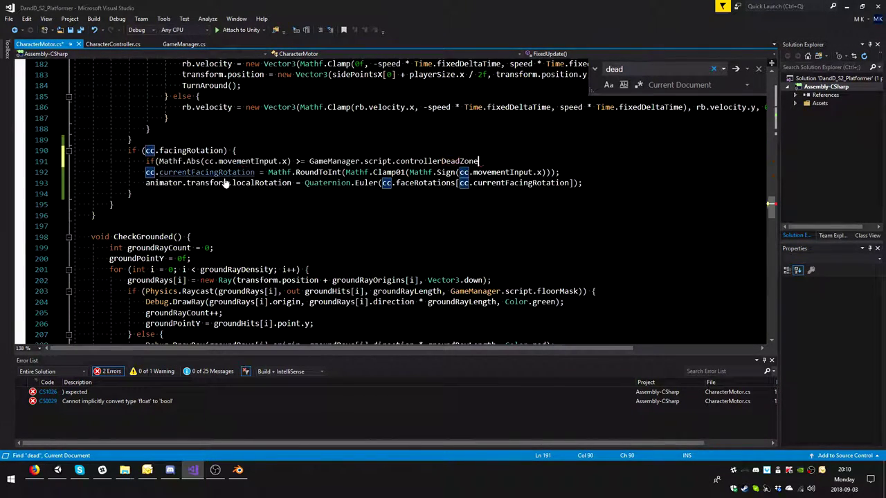
text())
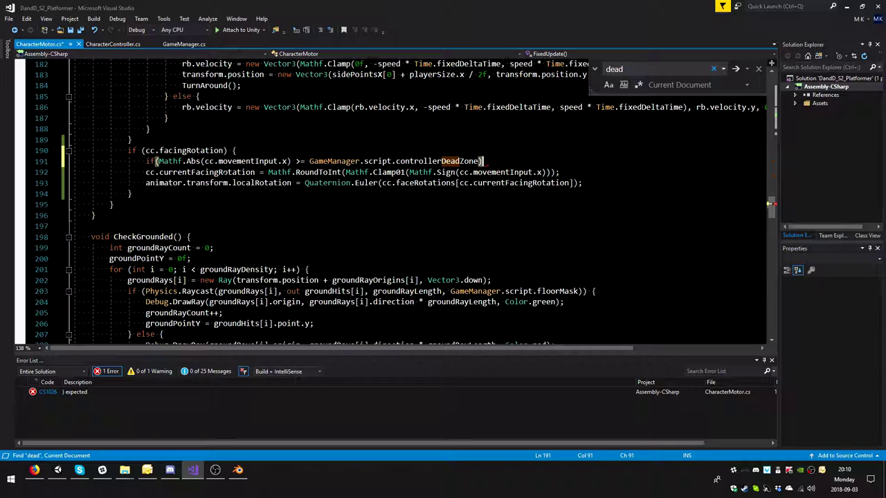
Wrap the facing-rotation lines in braces under the new dead-zone if
key(ctrl+bracketleft)
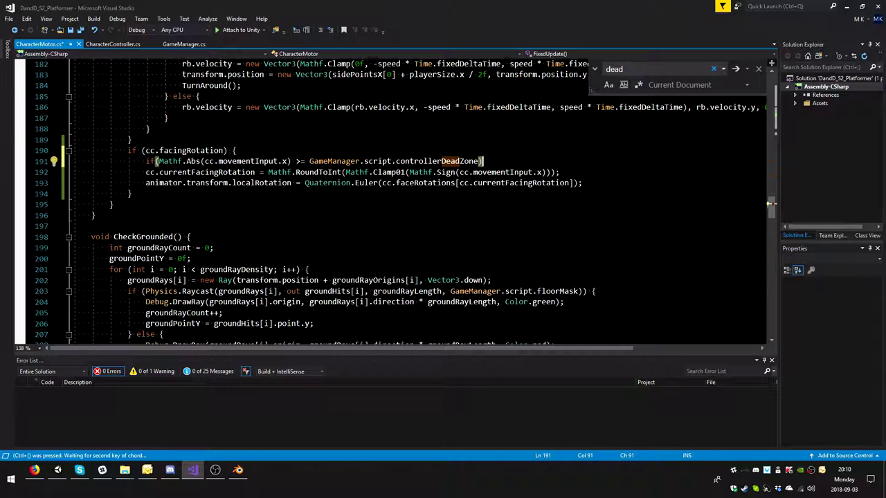
key(shift+bracketleft)
text({)
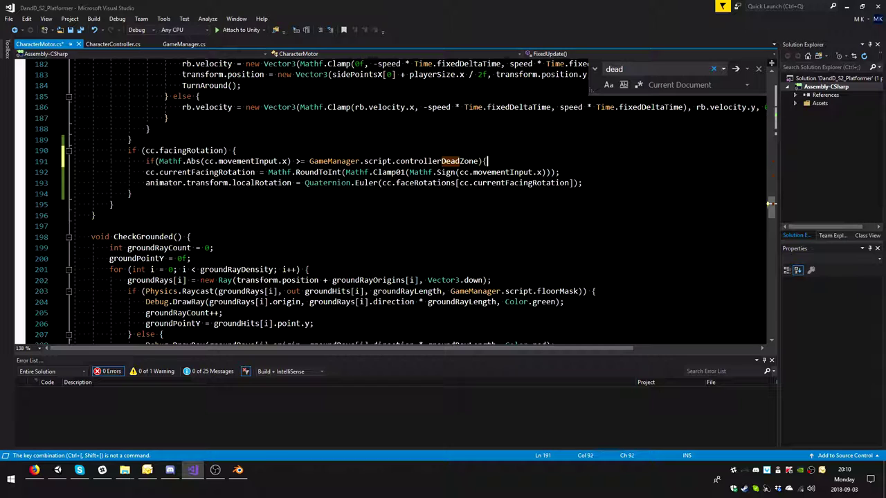
click(583, 182)
key(Return)
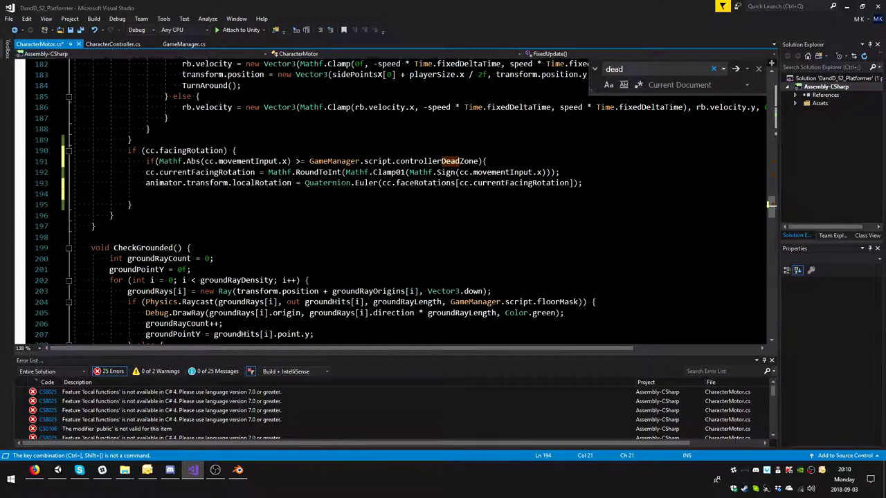
text(})
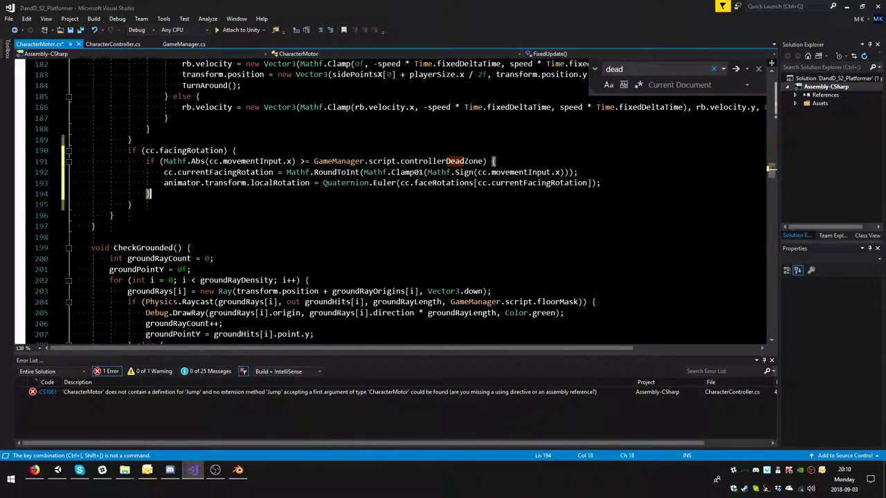
click(57, 469)
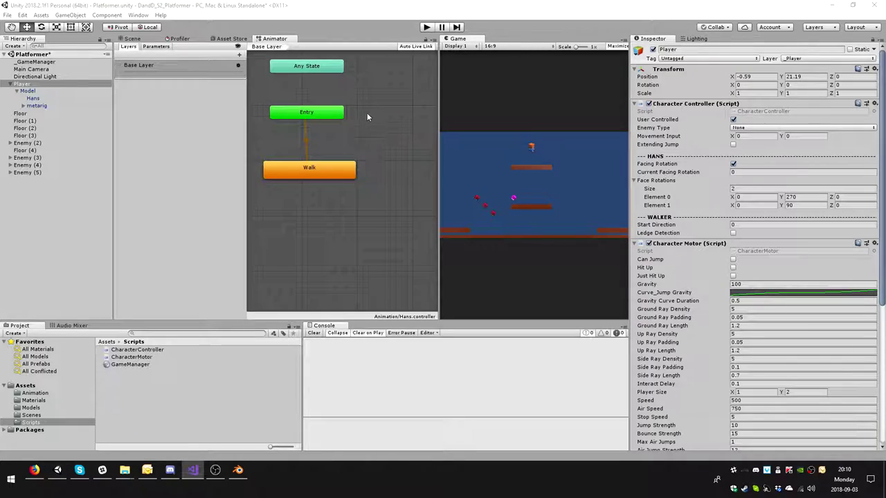
click(422, 29)
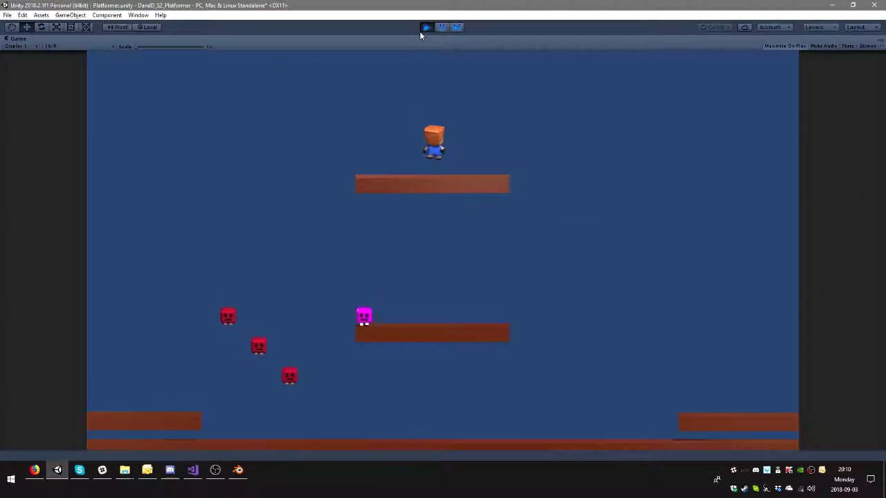
key(Right)
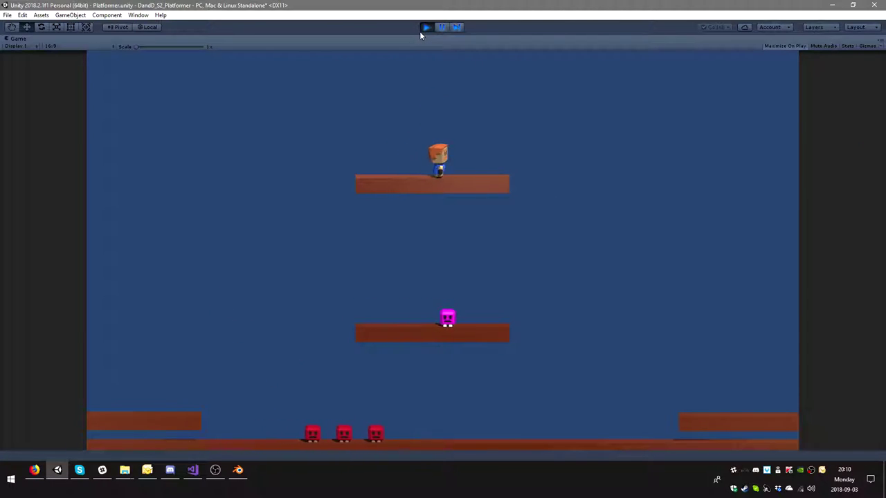
key(Left)
key(Right)
key(Right)
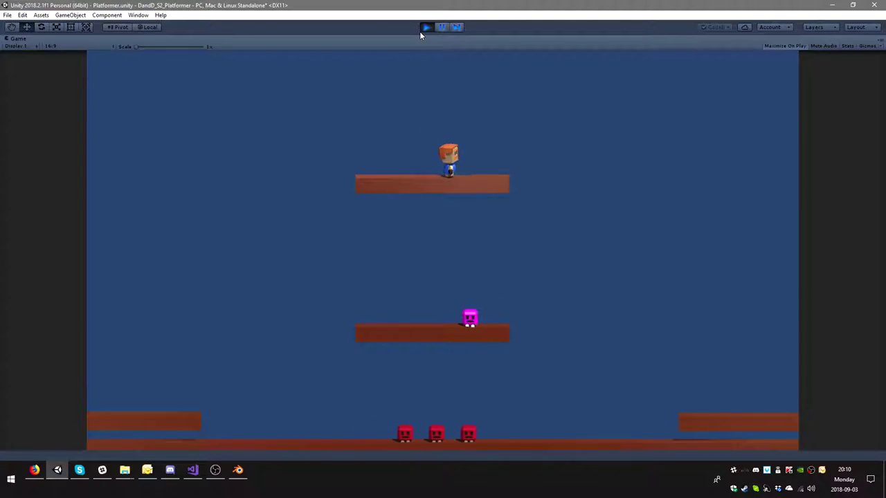
key(Left)
key(Right)
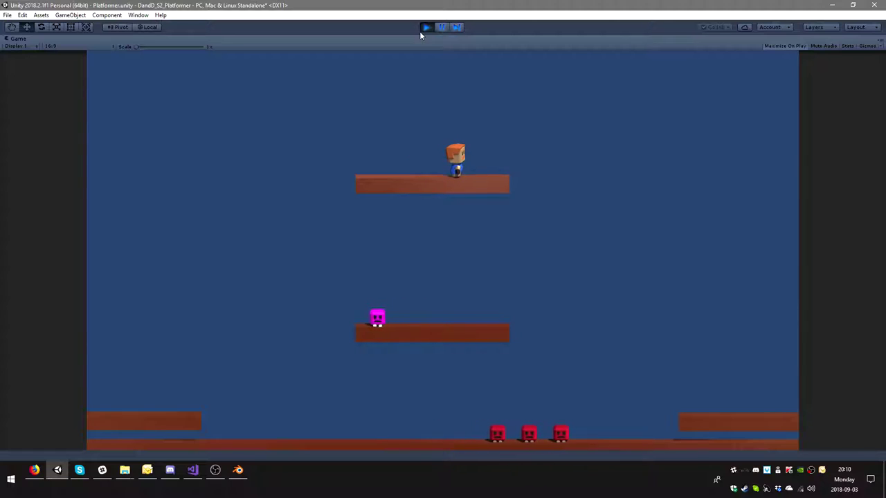
key(Left)
key(Right)
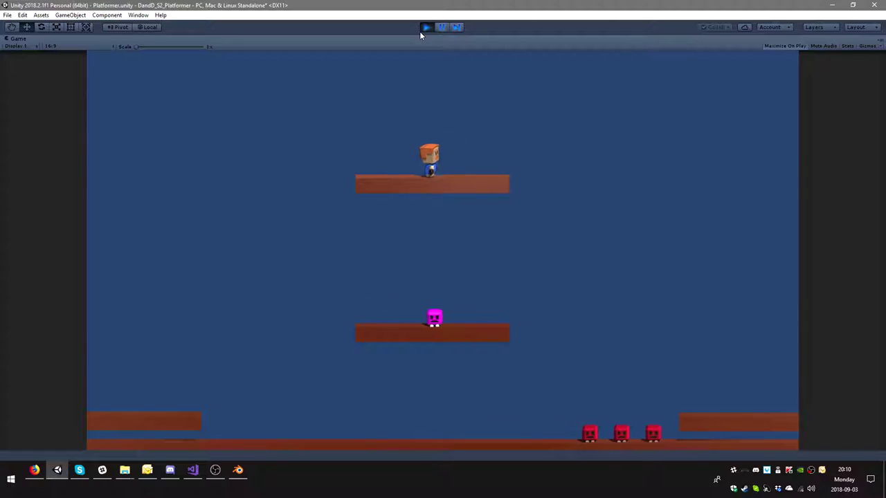
click(425, 27)
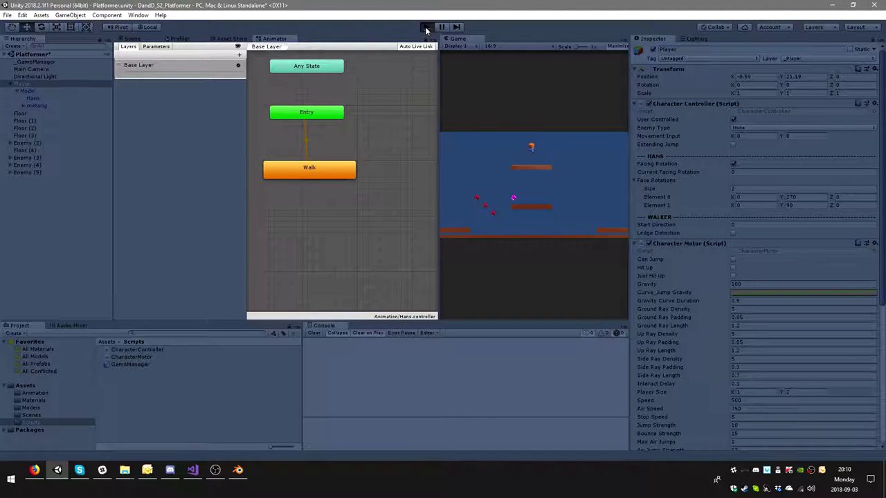
click(425, 28)
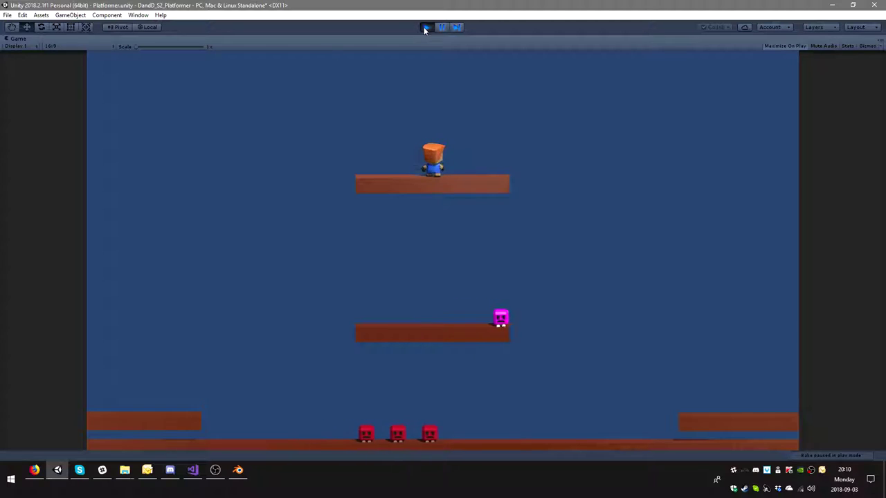
click(426, 27)
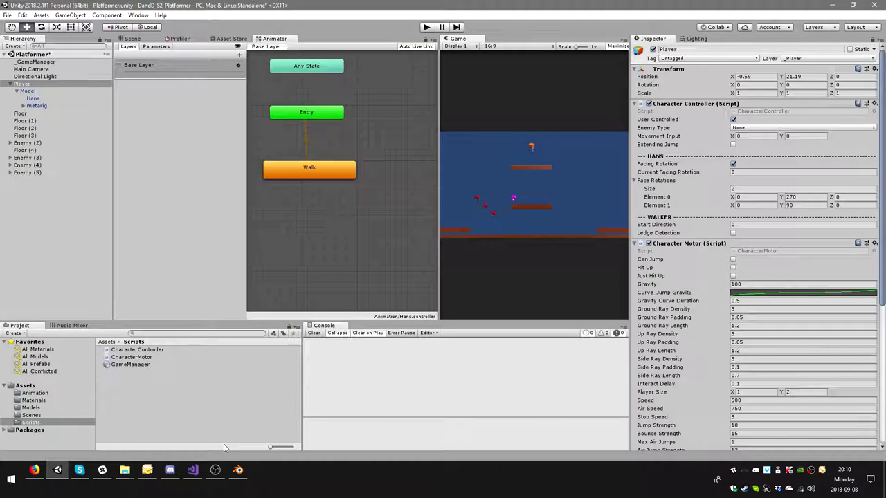
Declare 'public Vector3 startFaceRotation;' on a new line below line 16 of CharacterController.cs and save
click(193, 470)
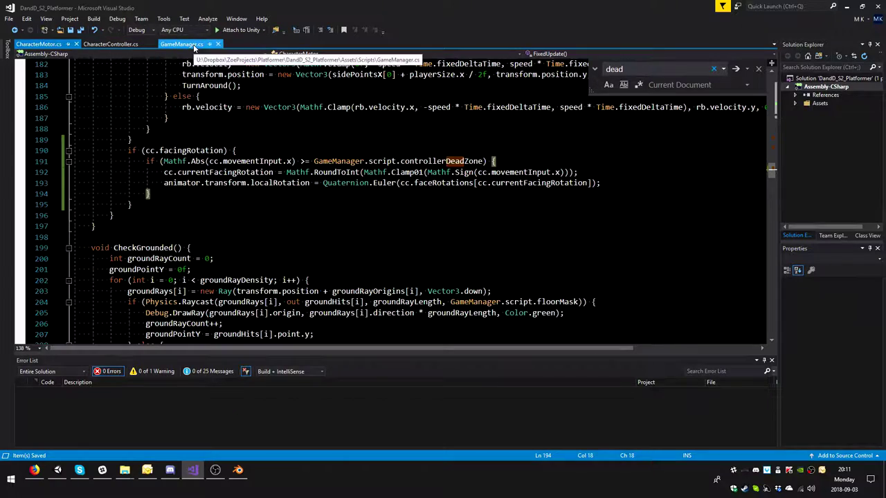
click(126, 44)
click(215, 215)
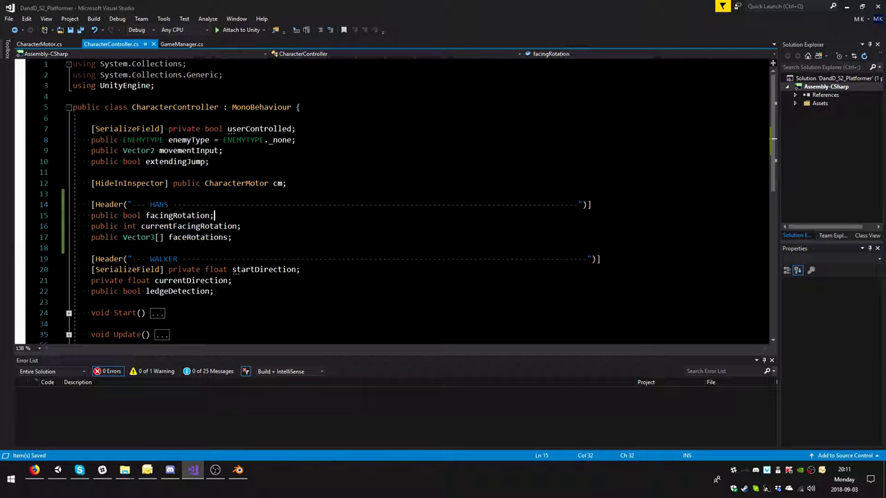
click(241, 226)
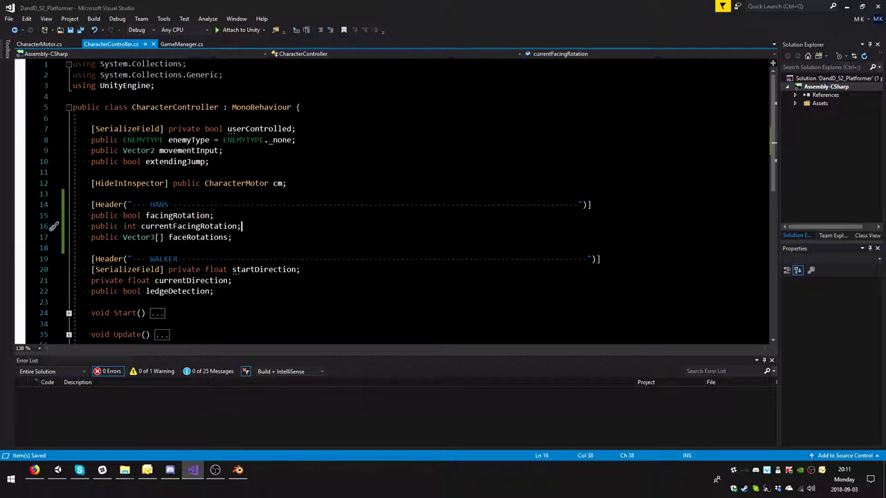
key(Return)
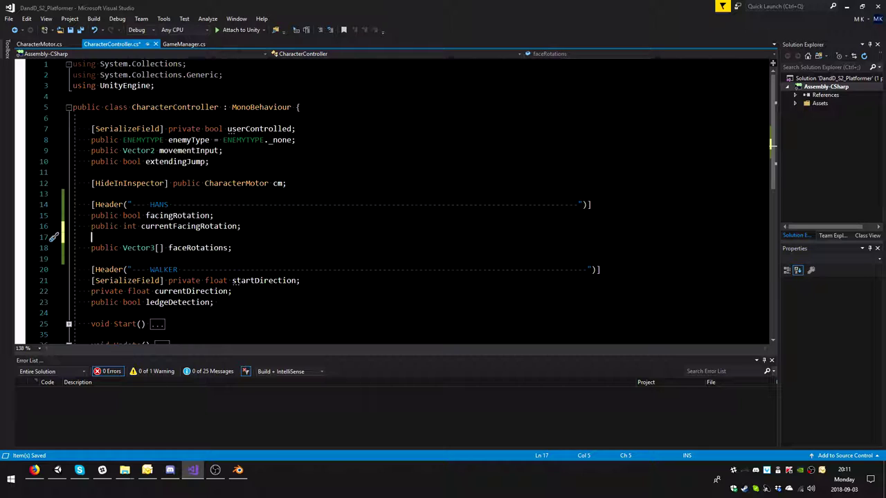
text(publui)
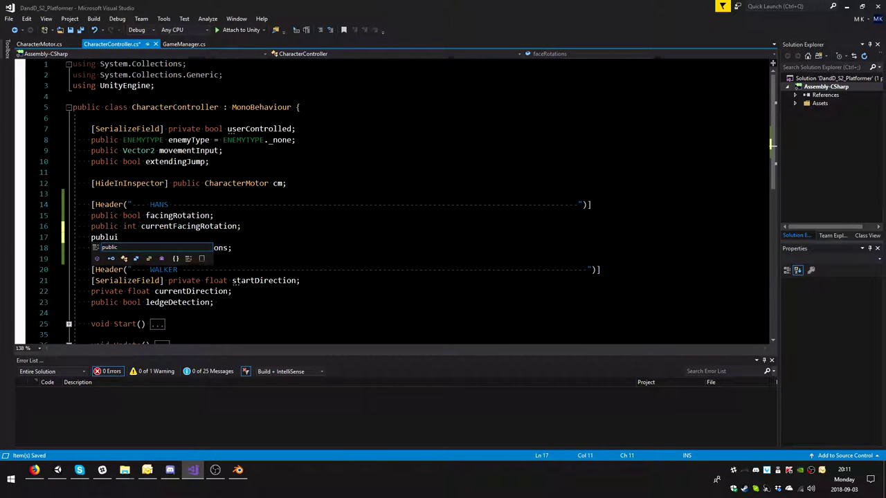
key(BackSpace)
key(BackSpace)
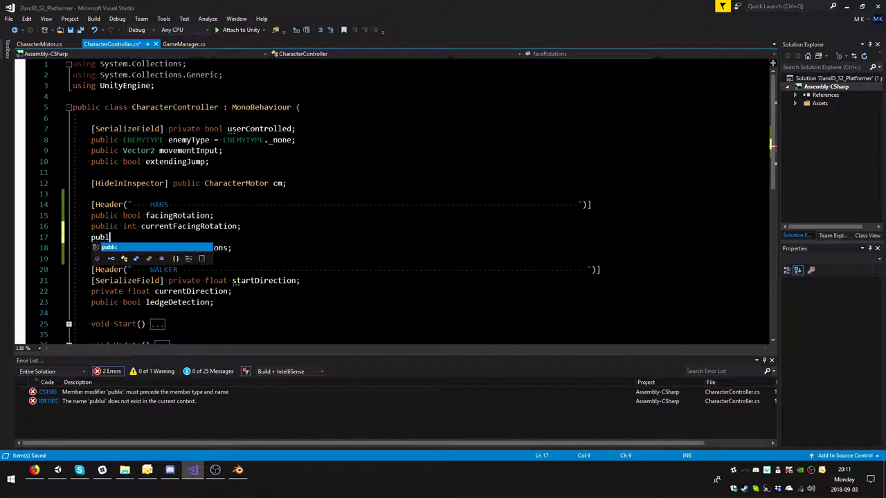
text(ic )
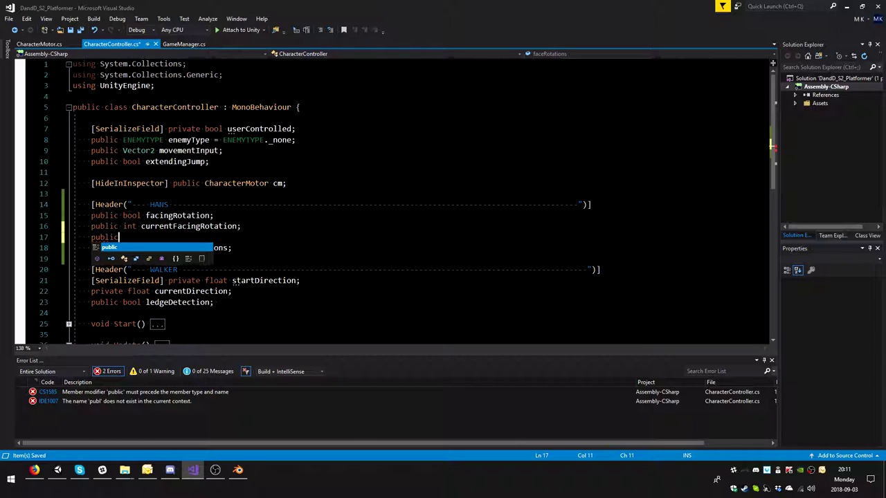
text(Ve)
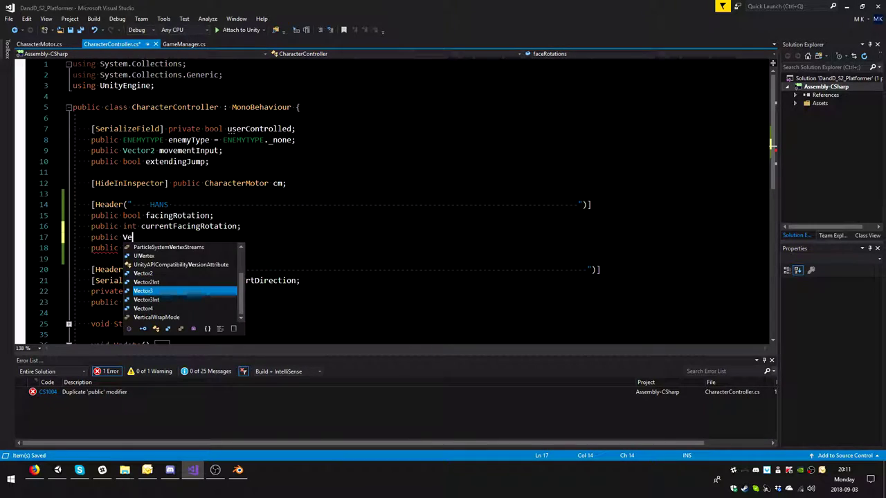
text(ctor3)
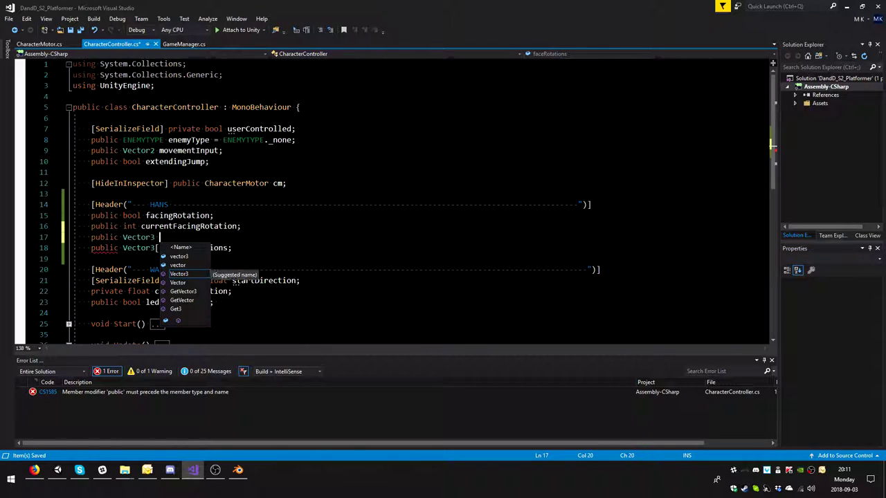
text( st)
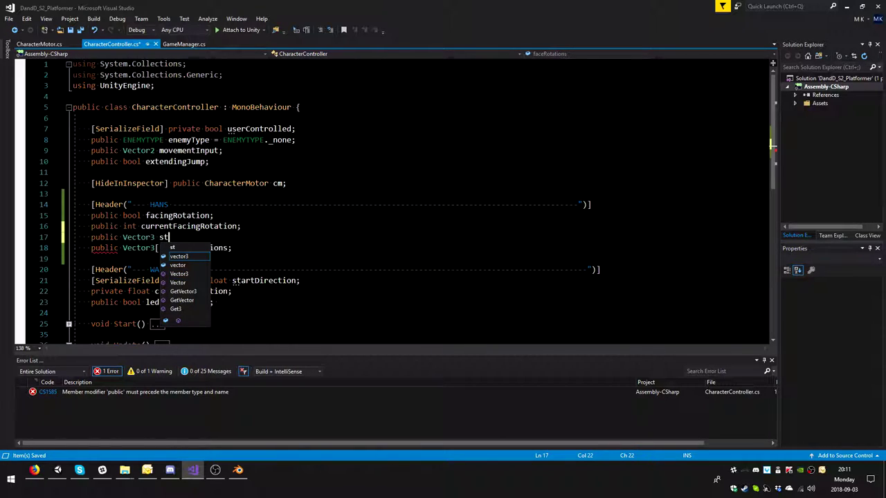
text(artFac)
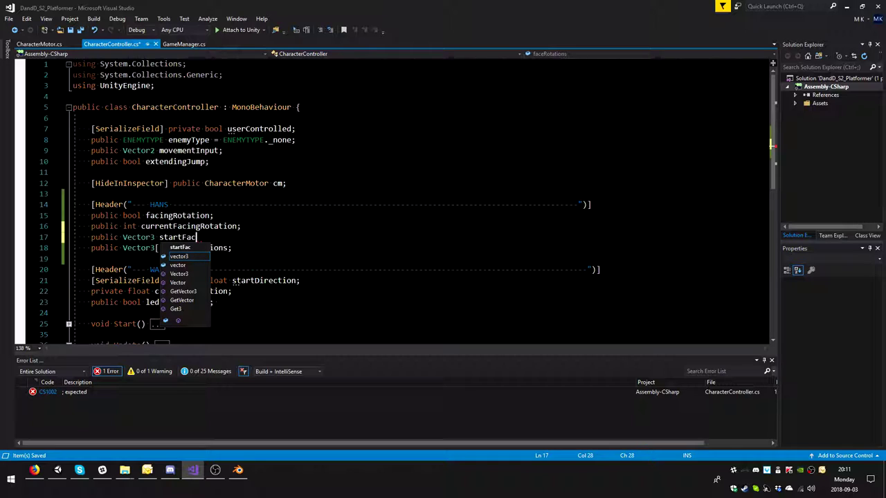
text(eRotation)
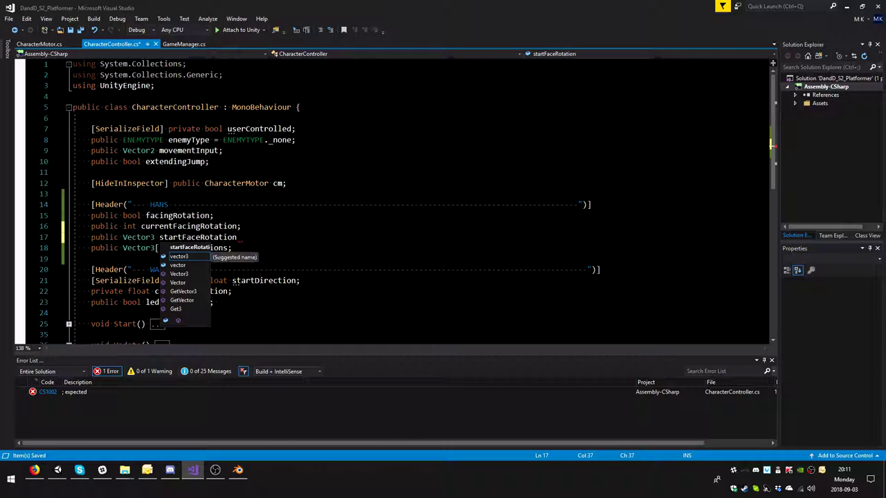
text(;)
key(ctrl+s)
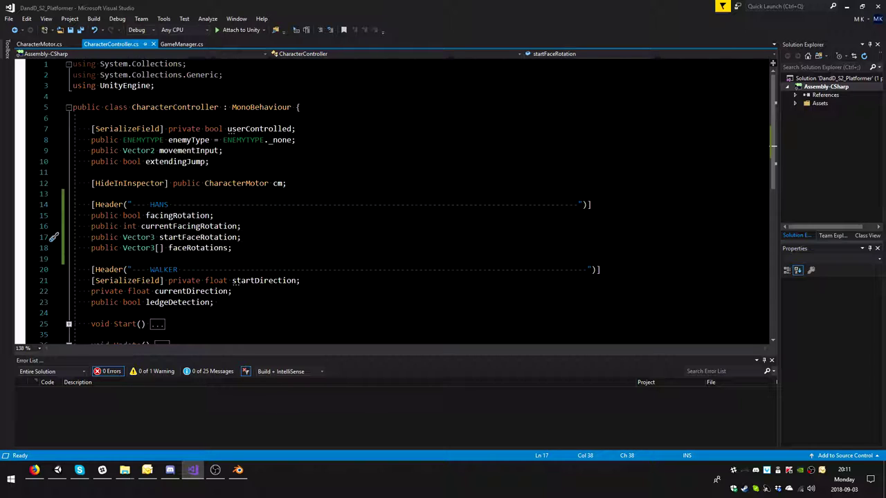
In CharacterMotor.cs, open a new empty line at the end of Setup after alive = true
double_click(192, 240)
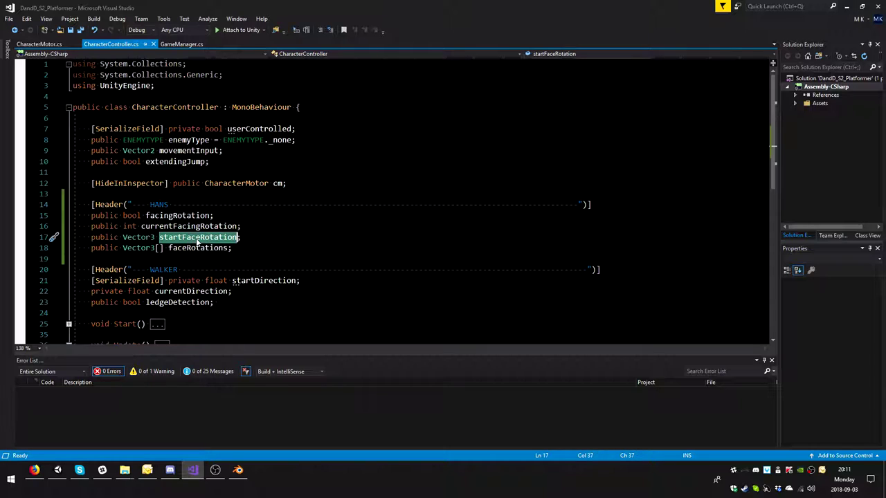
click(39, 44)
scroll(388, 201, up, 20)
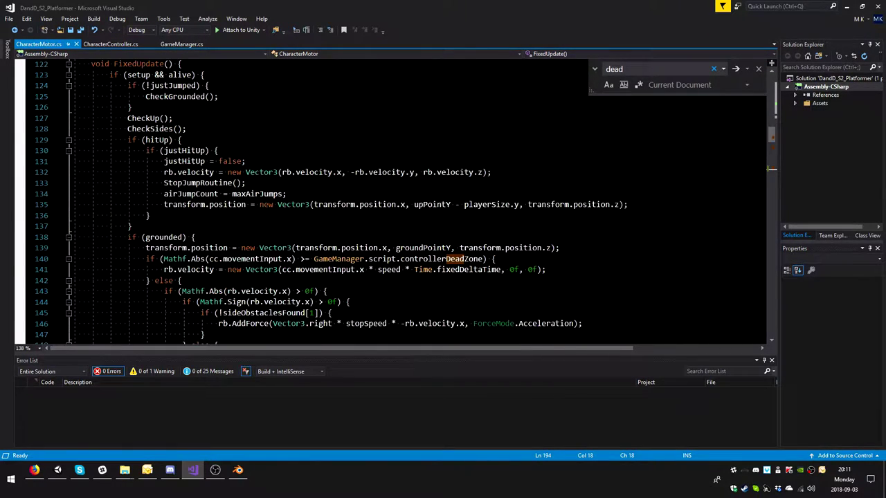
scroll(387, 201, up, 6)
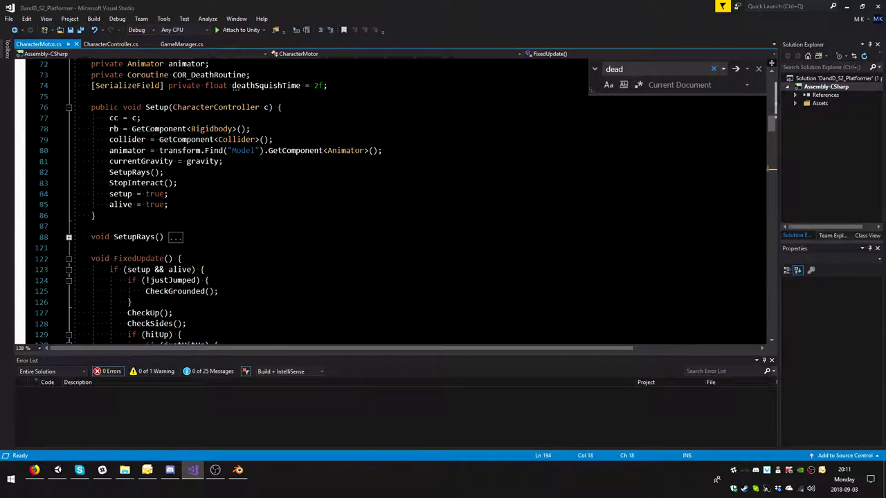
click(169, 204)
key(Return)
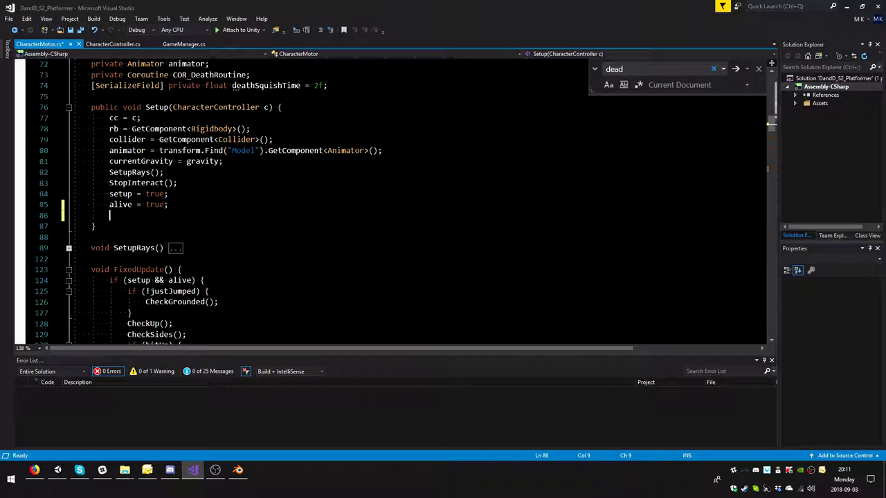
text(startFaceRotation)
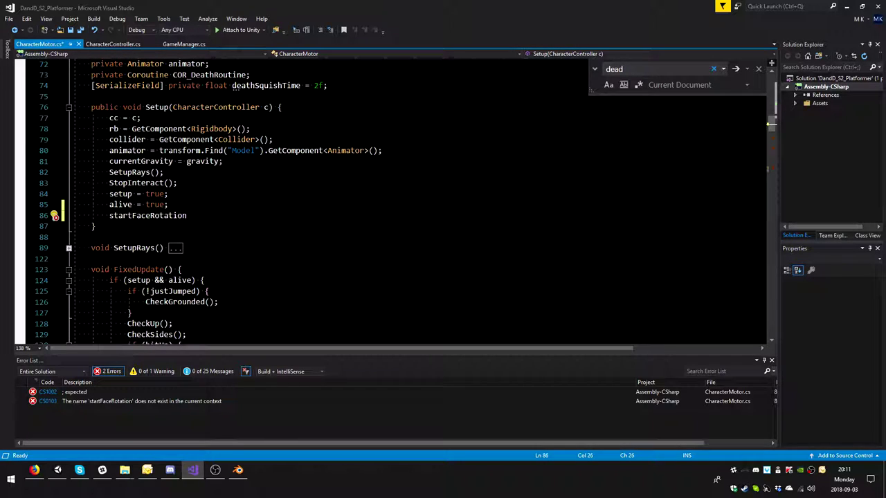
click(161, 215)
double_click(170, 215)
key(BackSpace)
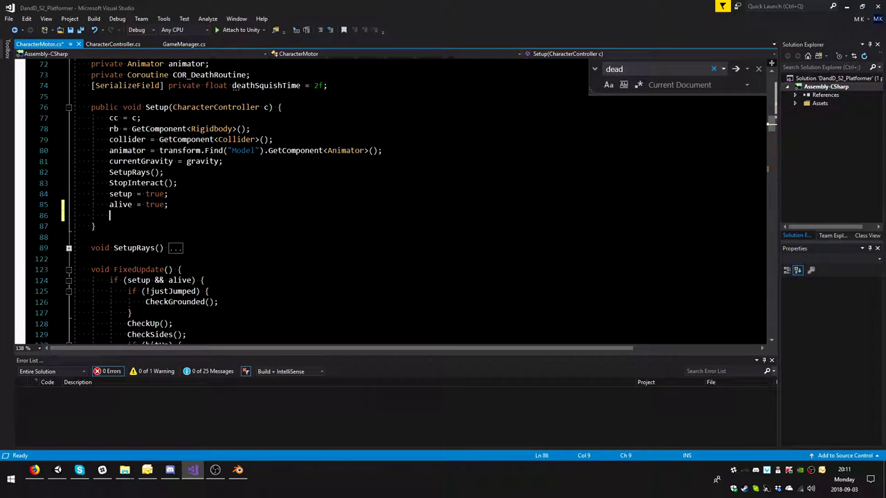
Add an empty 'if (cc.facingRotation) { }' block at the end of Setup and save
text(if()
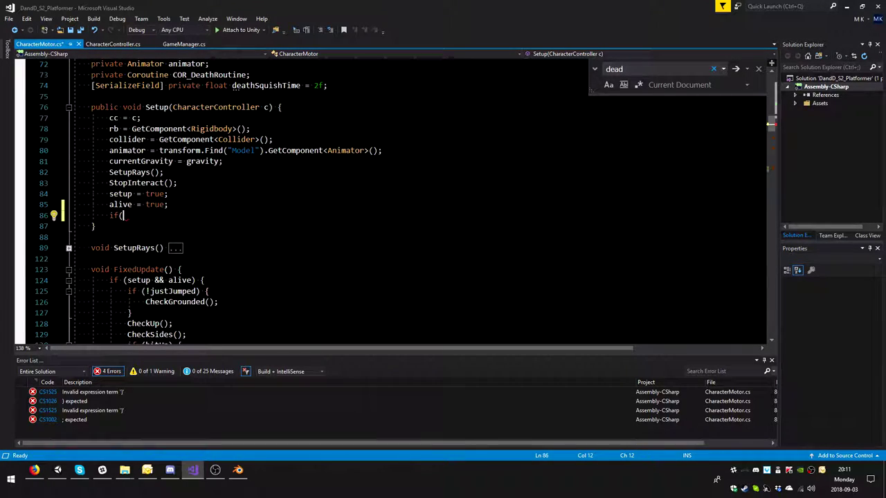
text(cc)
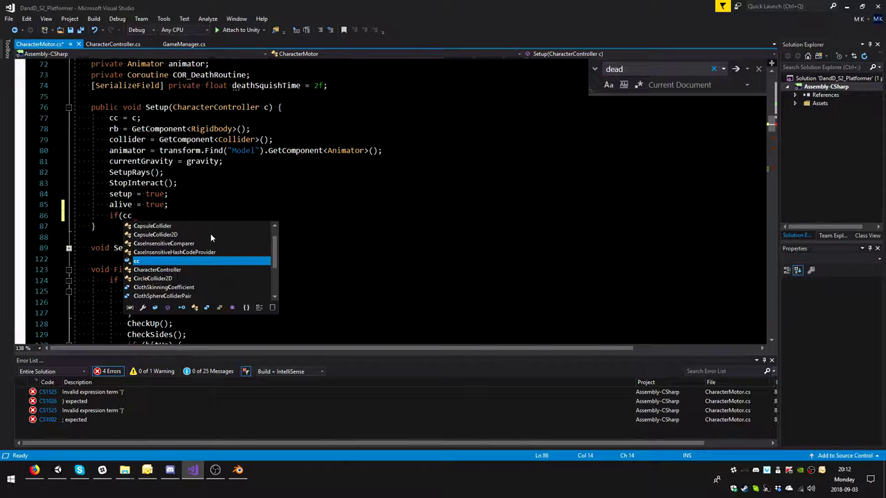
text(.fac)
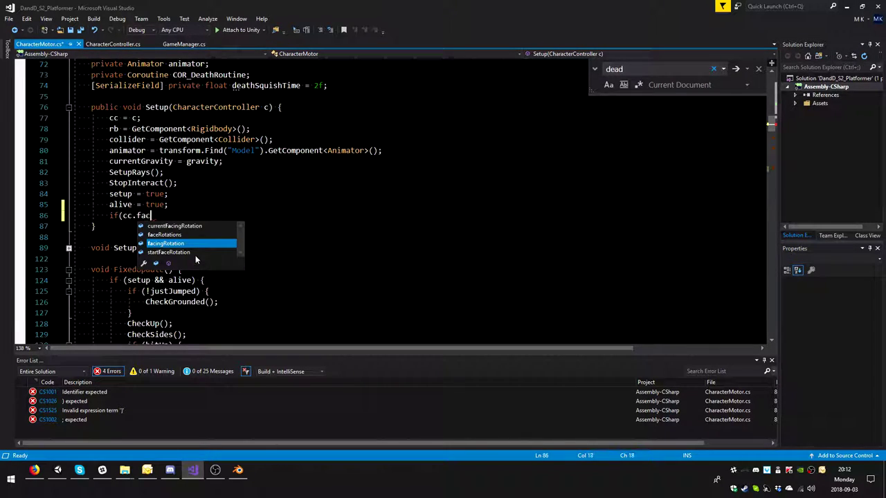
key(Tab)
text())
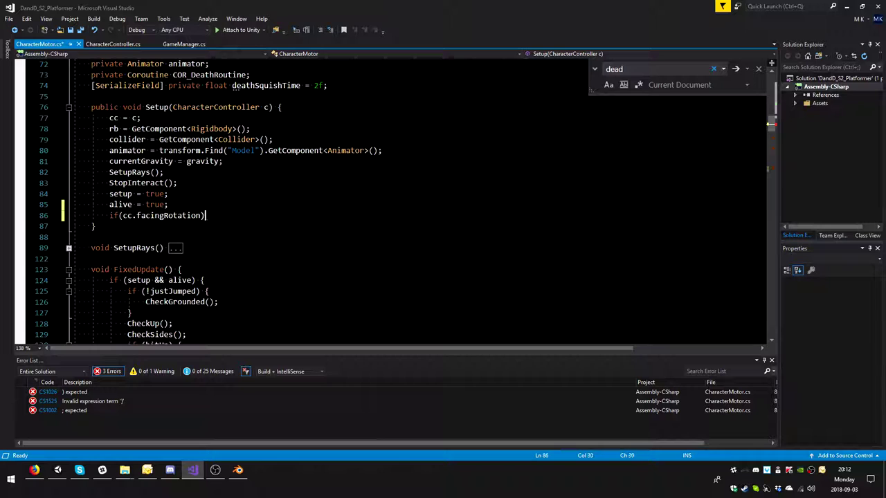
text( {)
key(Return)
key(Return)
text(})
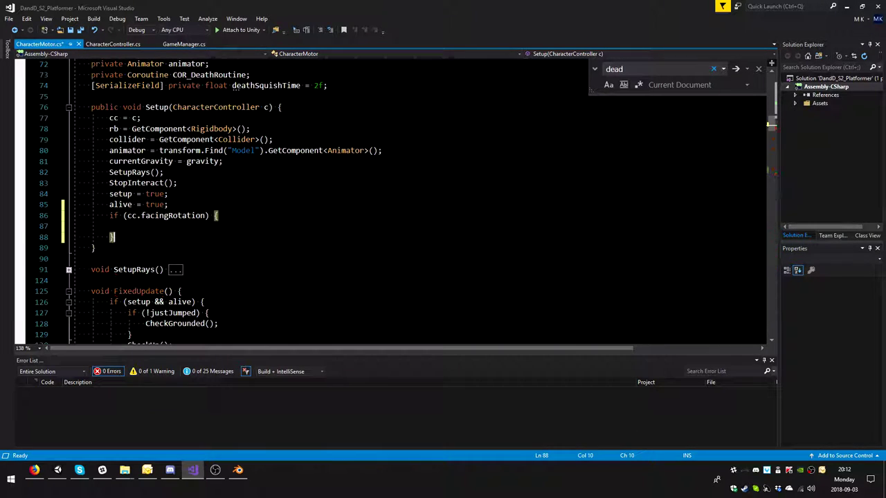
key(ctrl+s)
Fill the if block with the animator localRotation line, using cc.startFaceRotation instead of faceRotations, then return to Unity
key(Down)
scroll(387, 201, down, 20)
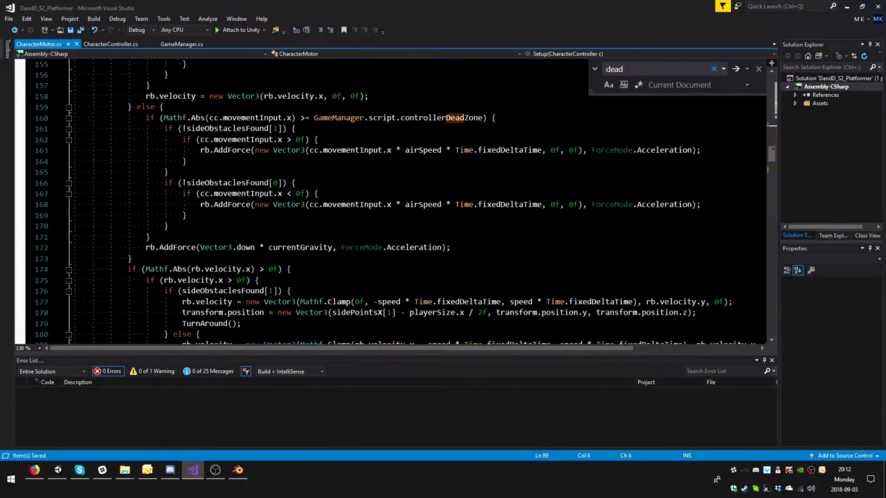
scroll(388, 201, down, 3)
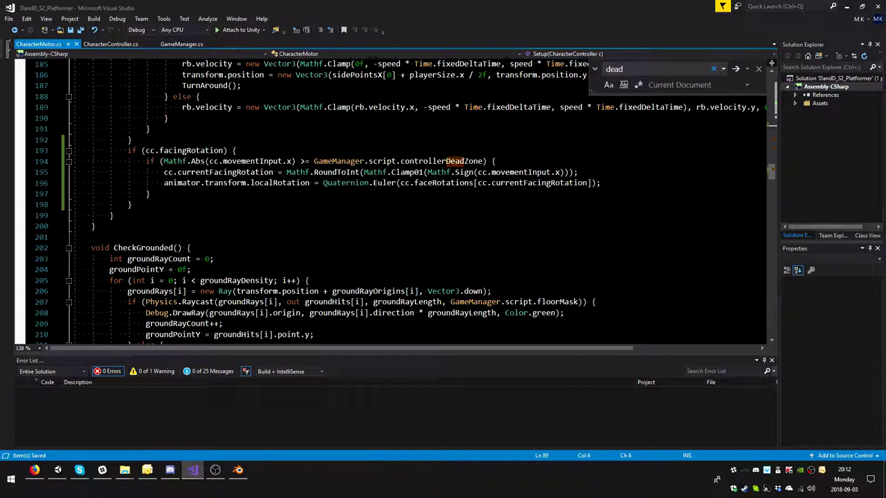
drag(164, 183, 601, 183)
key(ctrl+c)
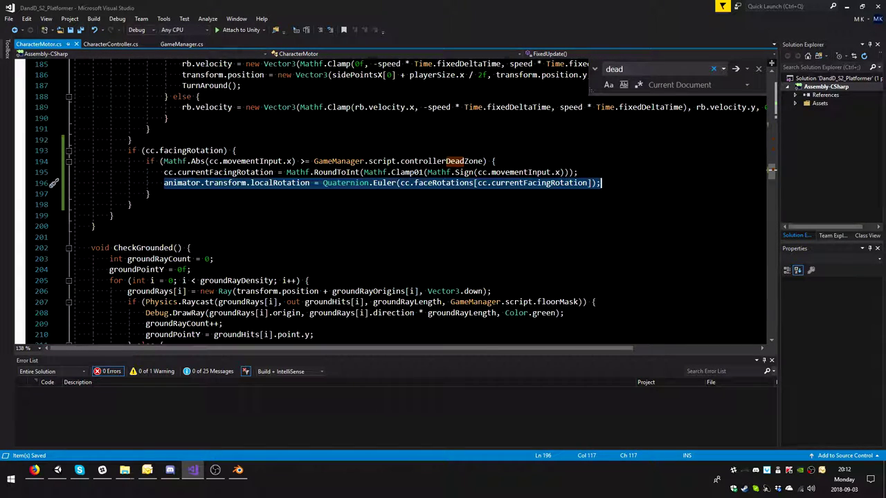
scroll(387, 200, up, 20)
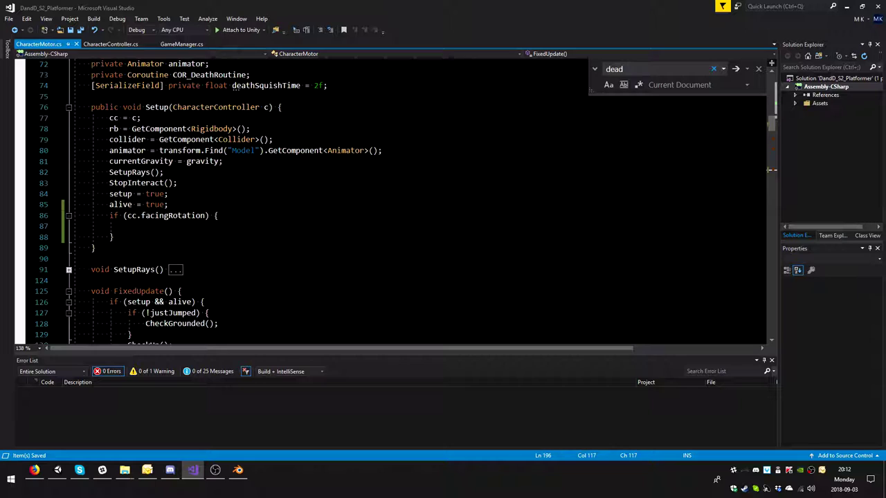
click(408, 226)
key(ctrl+v)
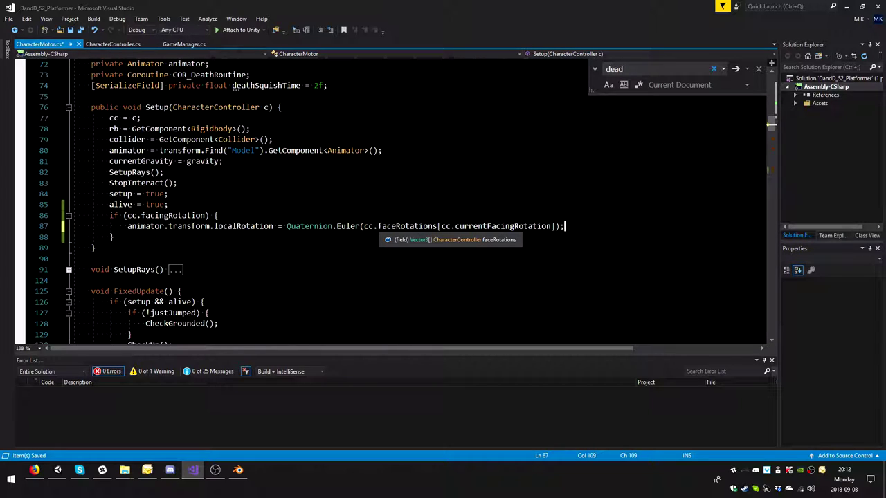
drag(378, 226, 553, 228)
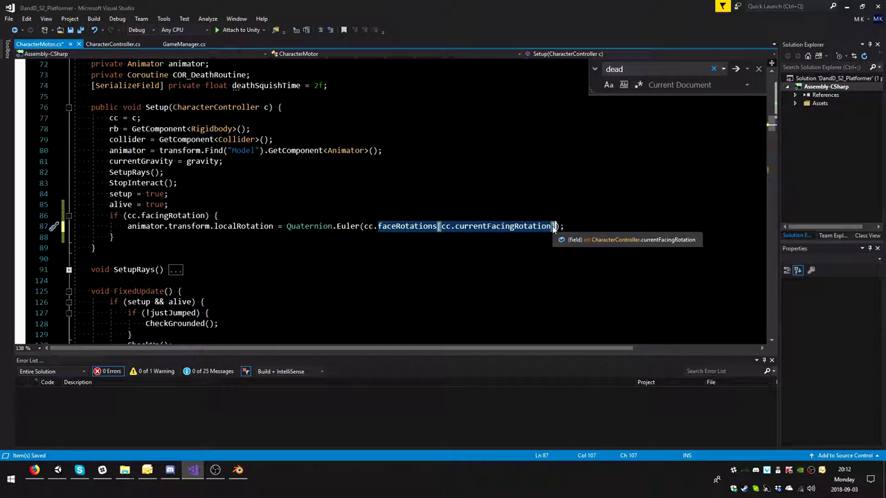
key(BackSpace)
text(sta)
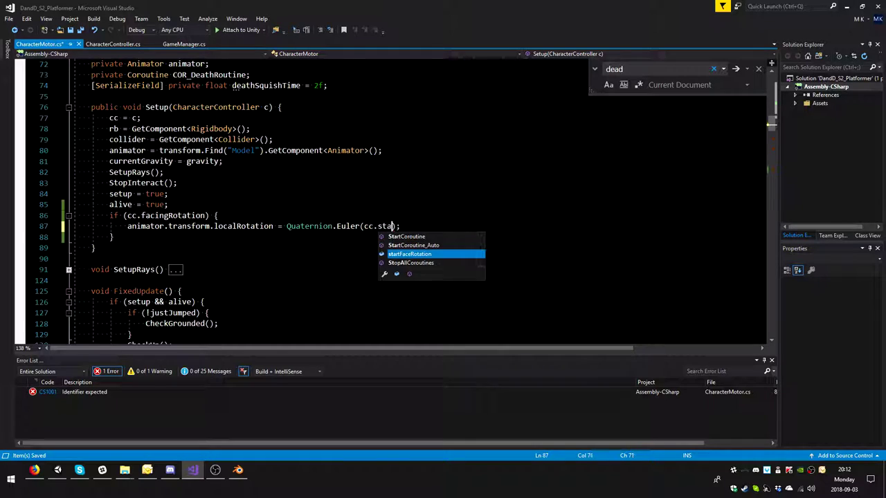
text(rtFaceRotation)
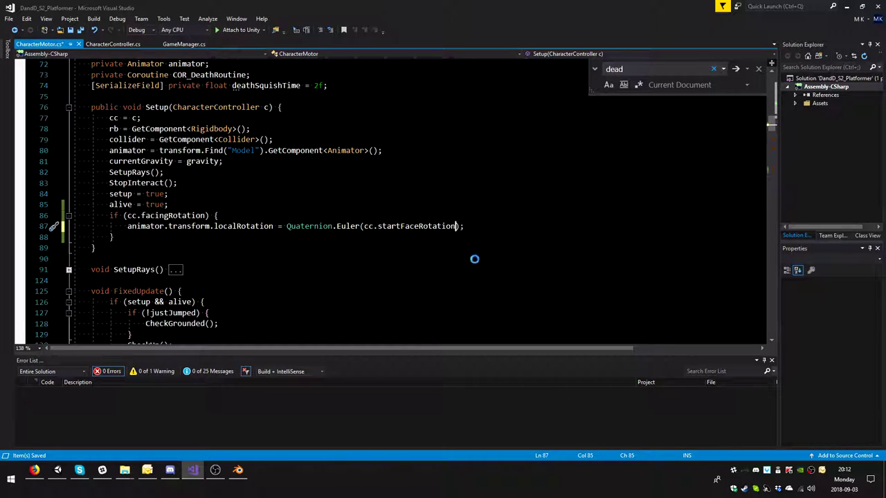
click(58, 470)
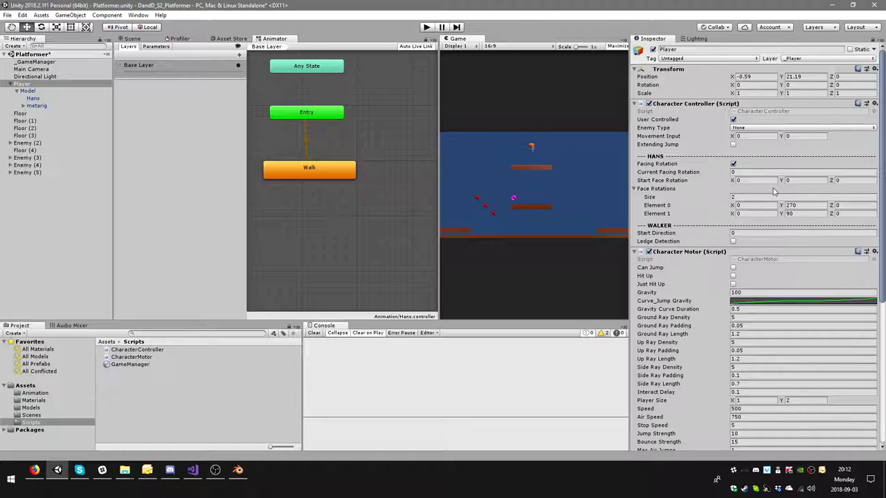
Set the Player's Start Face Rotation Y to 180 and start Play mode
click(791, 180)
click(424, 27)
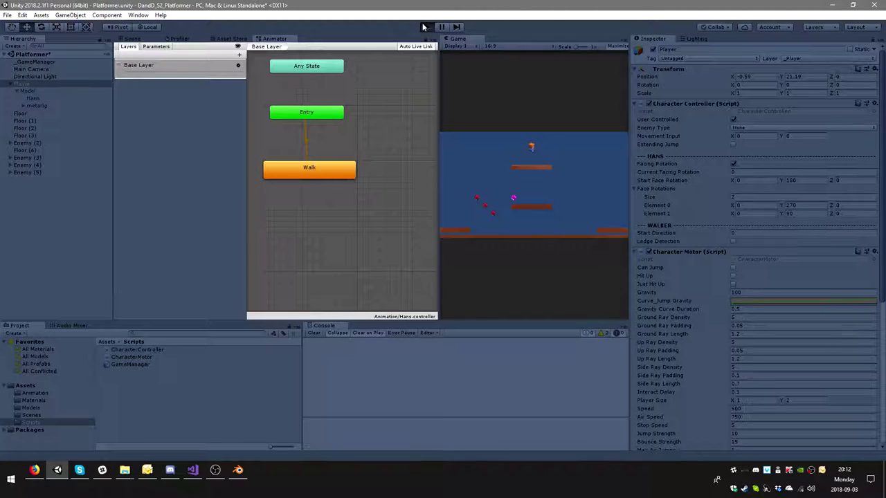
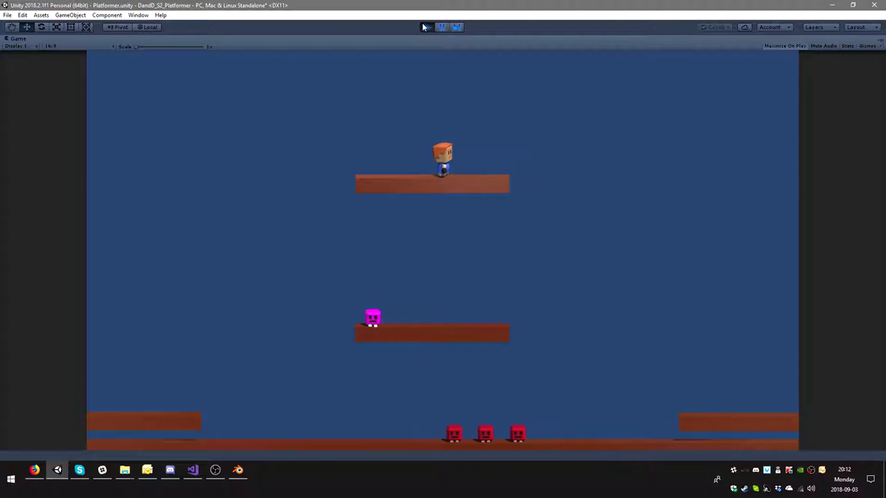
Stop the running game and review the rig's action list in Blender
click(424, 27)
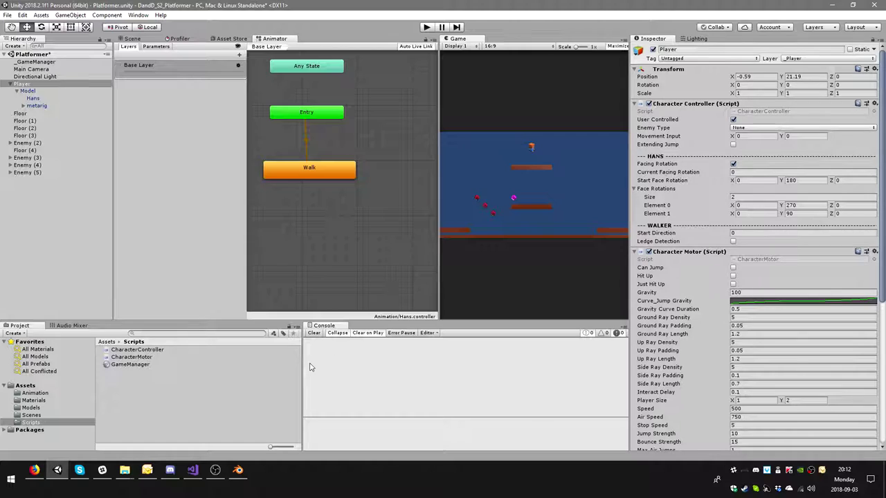
click(238, 470)
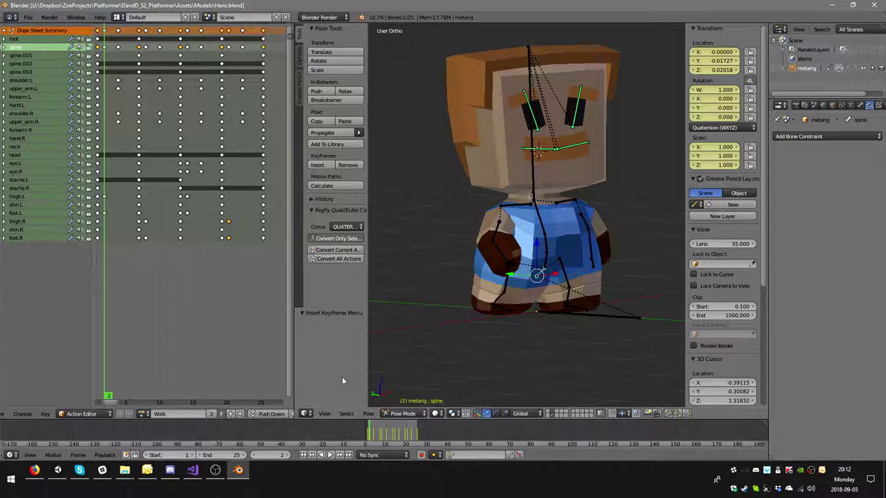
click(143, 414)
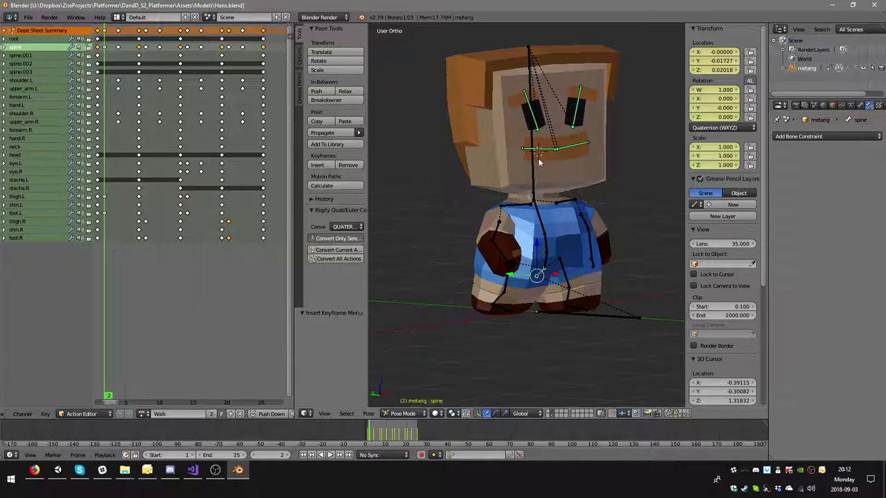
click(58, 471)
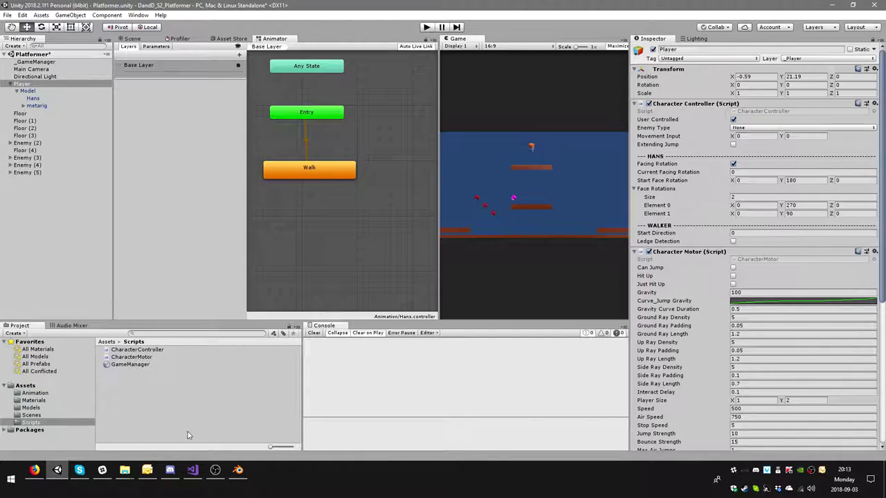
Play-test Hans's walk in a maximized game view, then open Walker.blend from Assets/Models
click(427, 27)
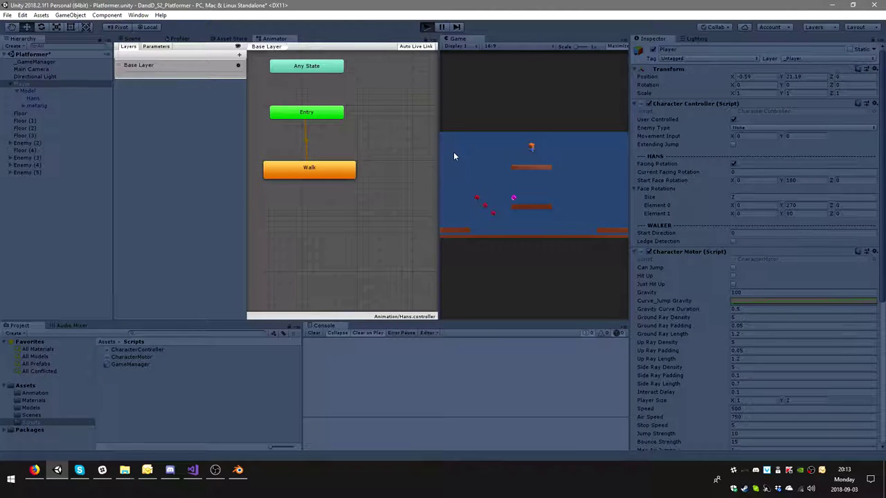
key(shift+space)
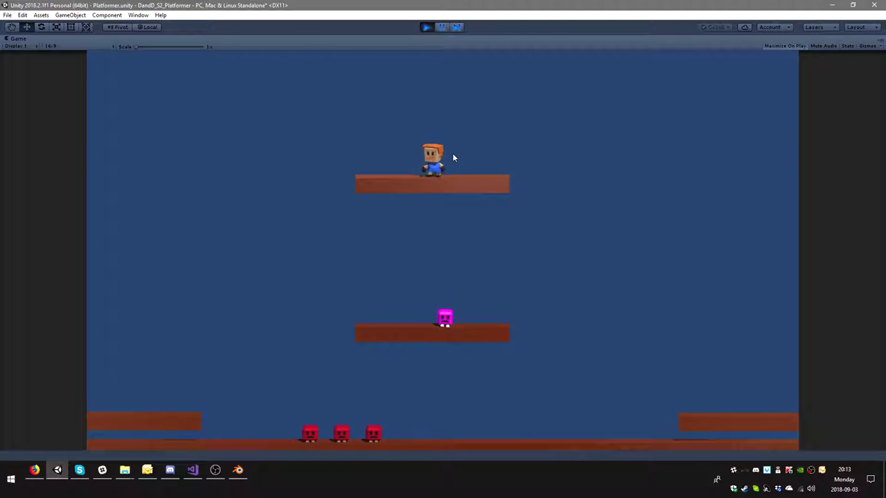
click(427, 27)
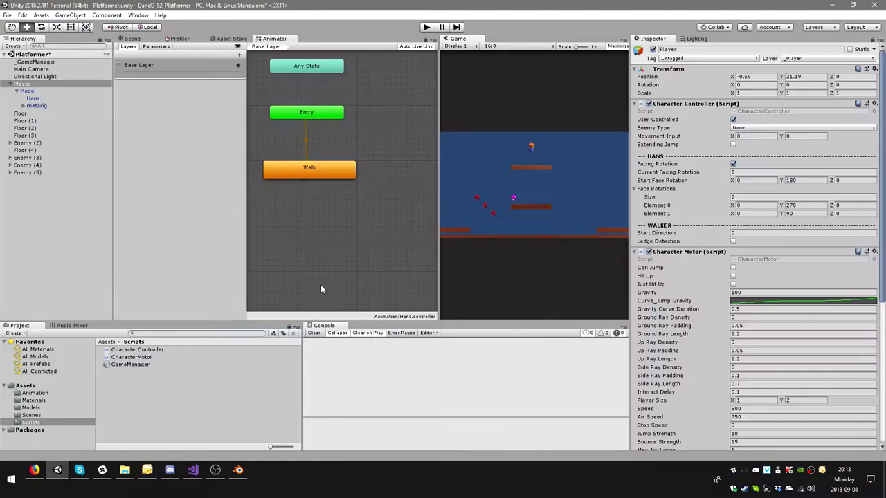
click(34, 409)
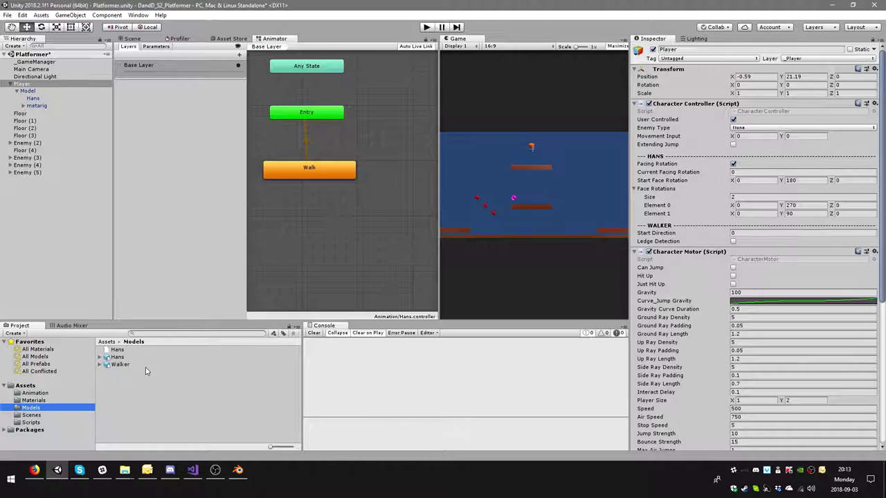
double_click(121, 365)
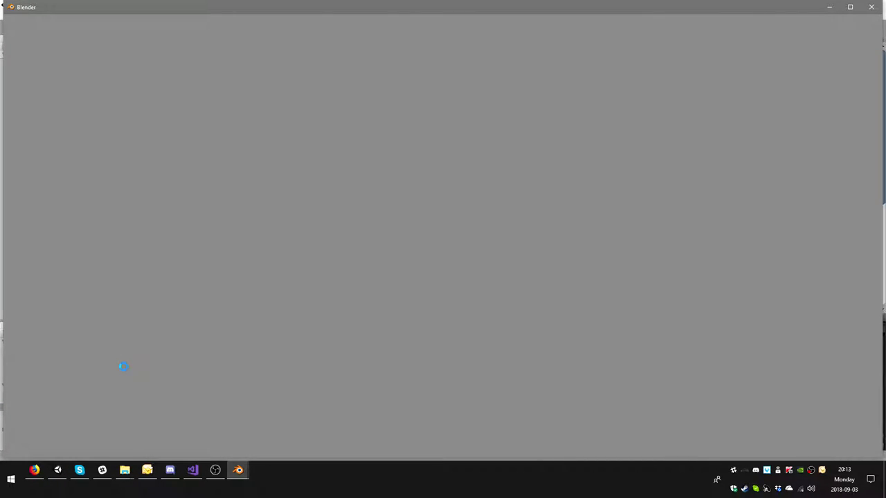
Cancel the Root bone move, orbit the view, and play the Walker's Walk action
key(g)
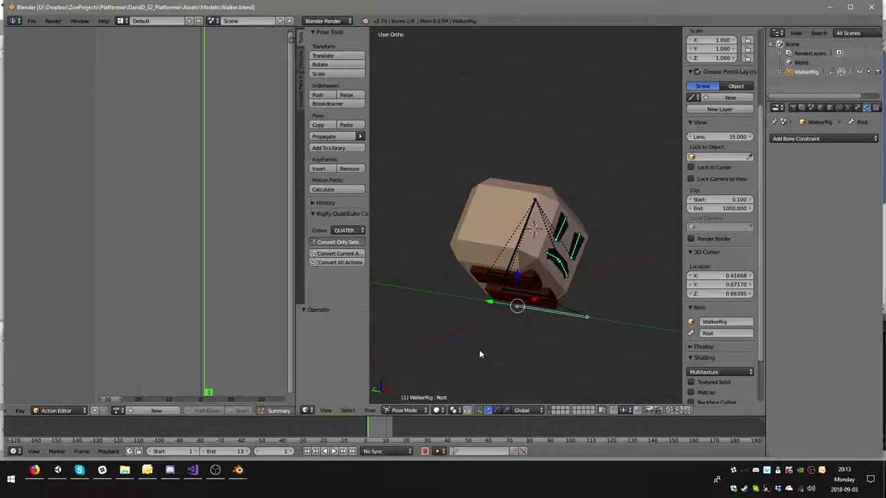
right_click(528, 342)
middle_drag(566, 353, 431, 353)
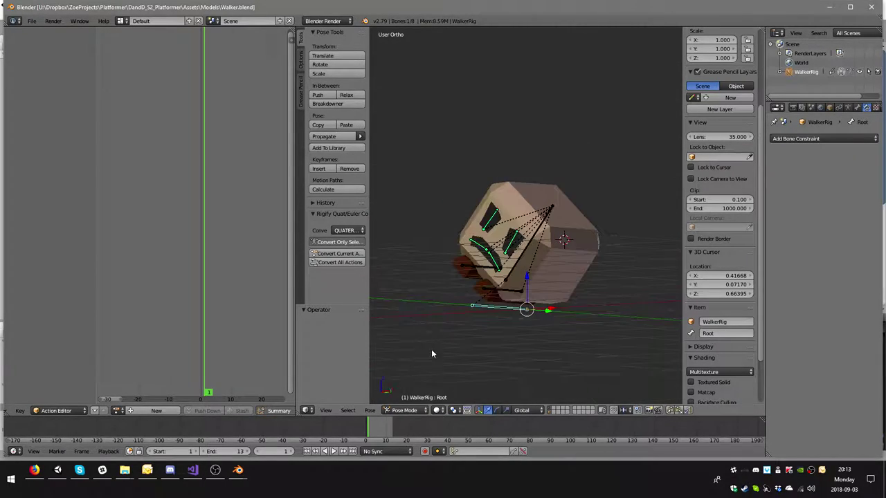
click(95, 410)
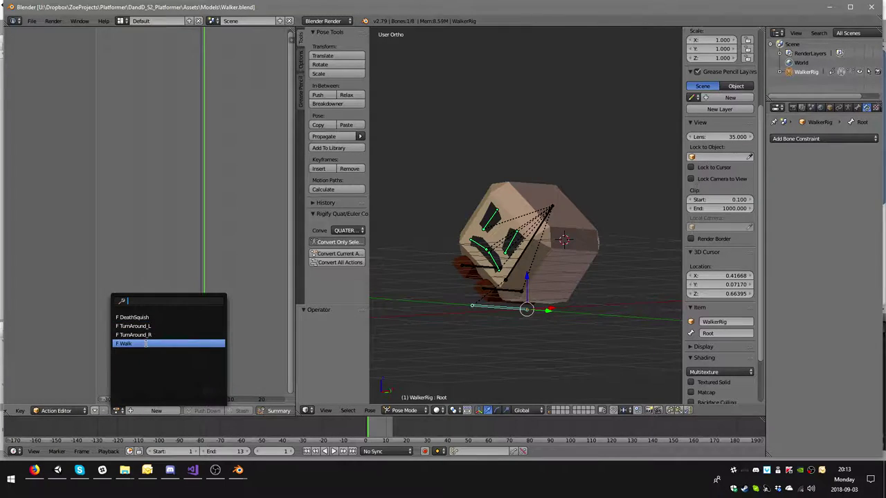
click(139, 343)
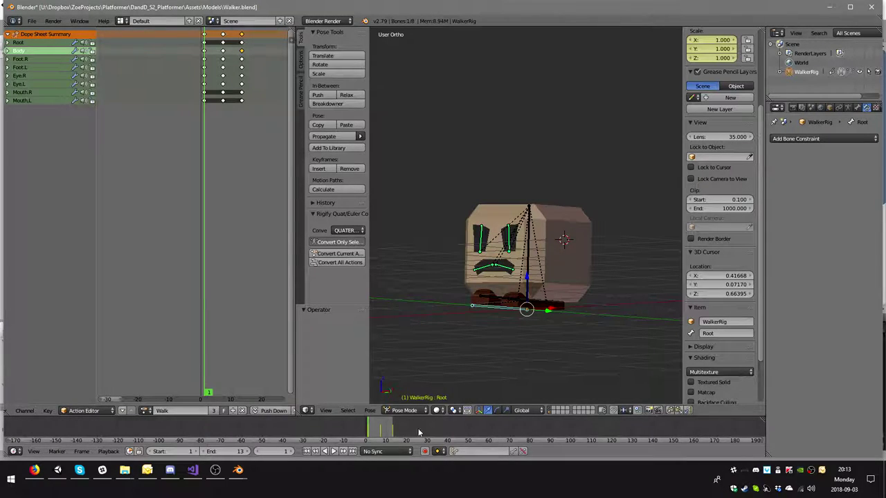
click(334, 451)
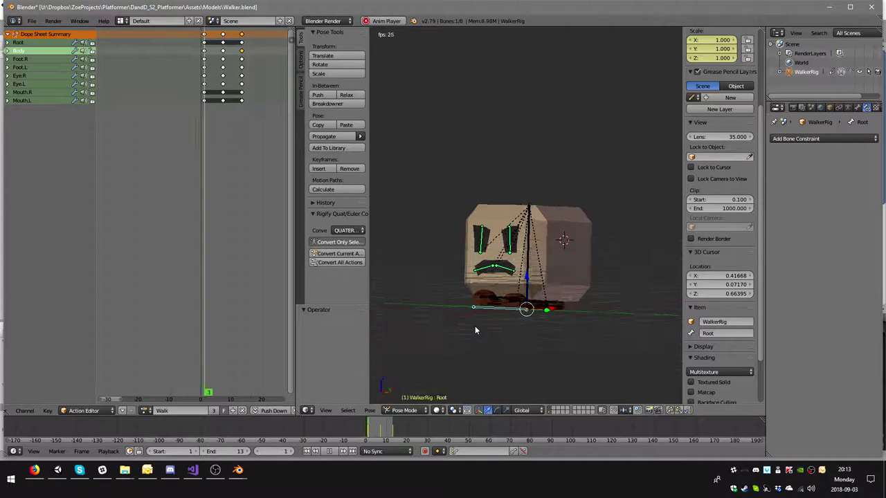
Preview TurnAround_R and TurnAround_L, playing TurnAround_L in reverse, then quit Blender
scroll(509, 331, up, 5)
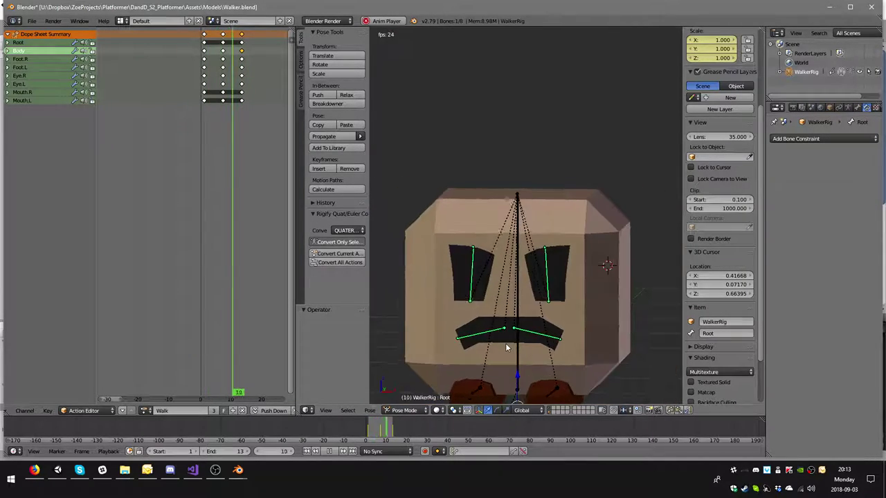
scroll(506, 348, down, 2)
click(146, 410)
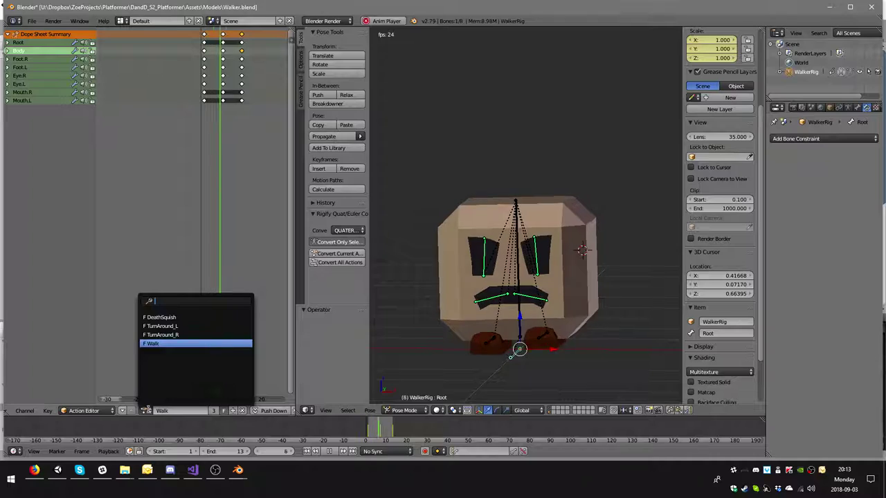
click(181, 335)
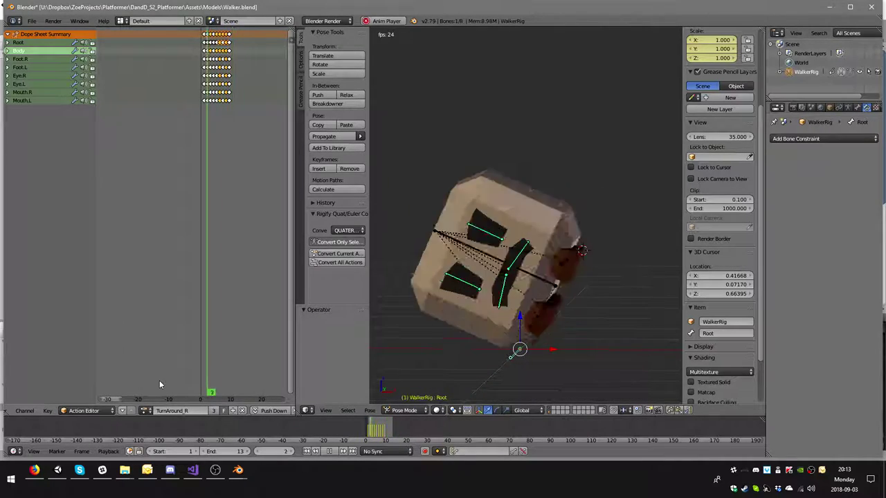
click(146, 411)
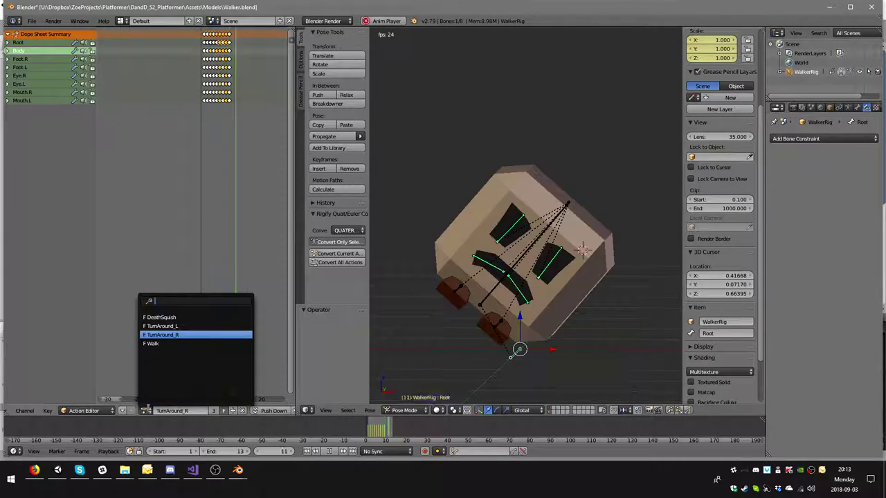
click(160, 325)
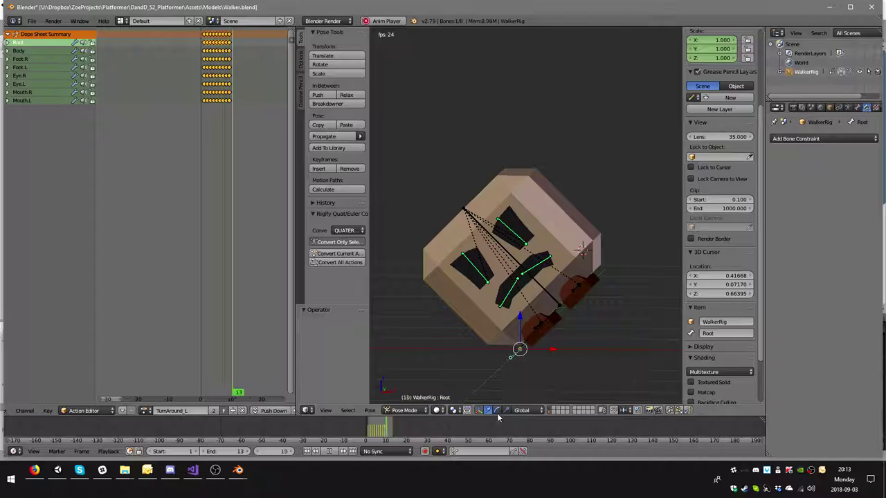
click(329, 451)
click(328, 452)
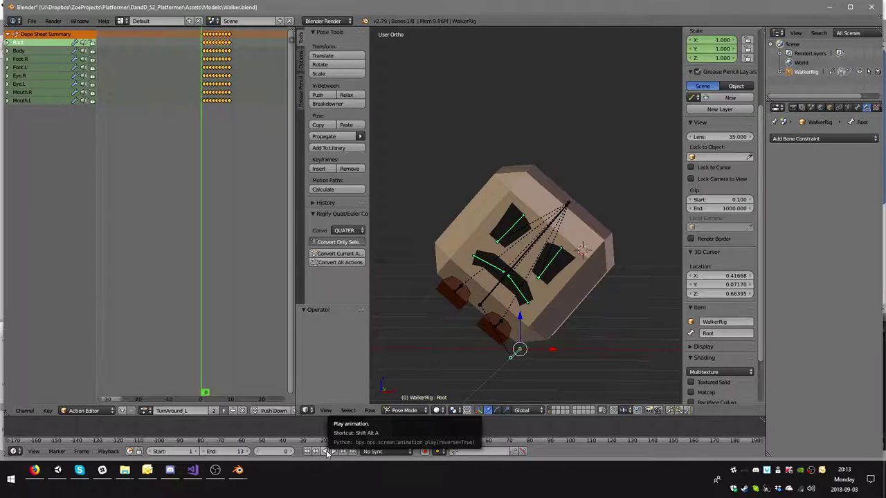
click(328, 452)
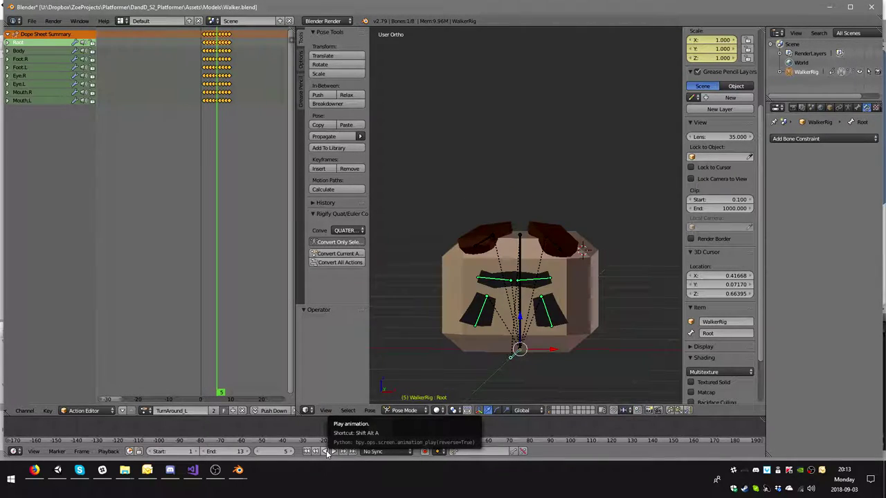
click(872, 7)
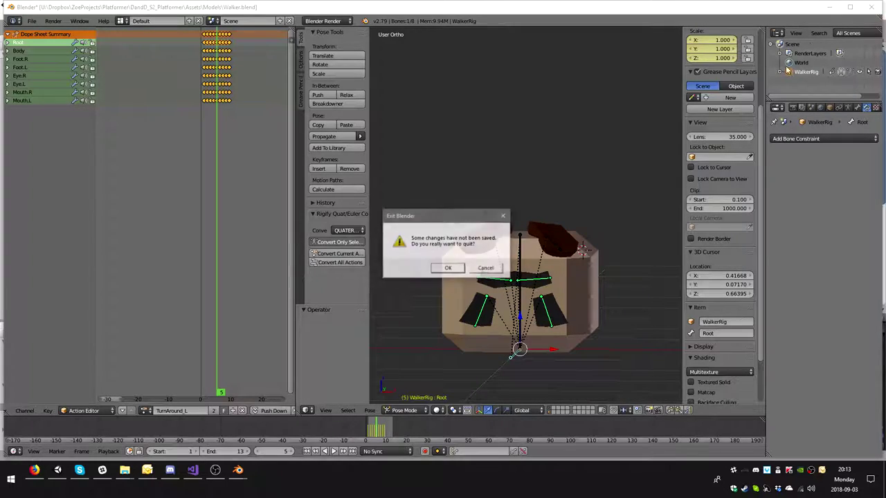
Quit Blender without saving and select the Walker model in Assets/Models in Unity
click(450, 267)
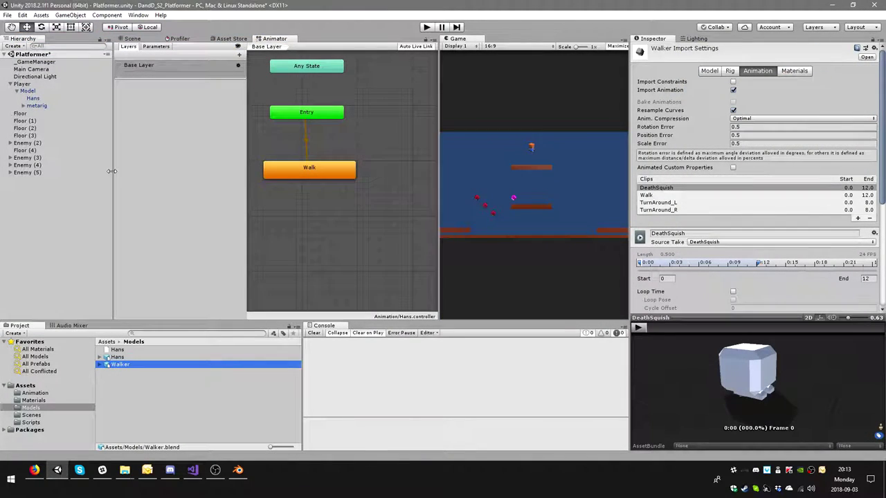
click(44, 393)
click(119, 357)
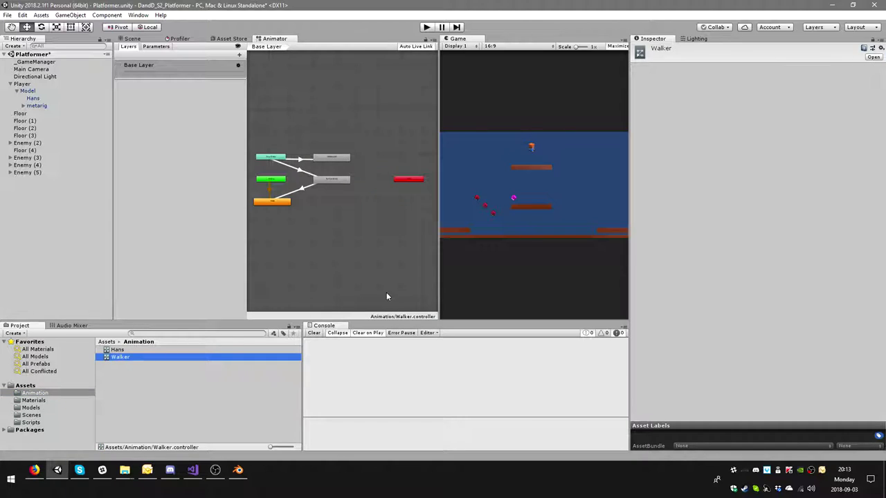
click(30, 407)
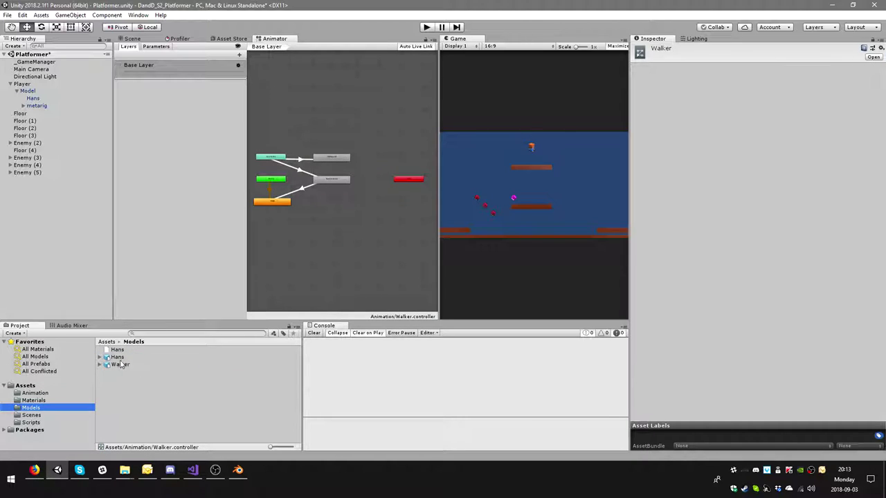
click(121, 365)
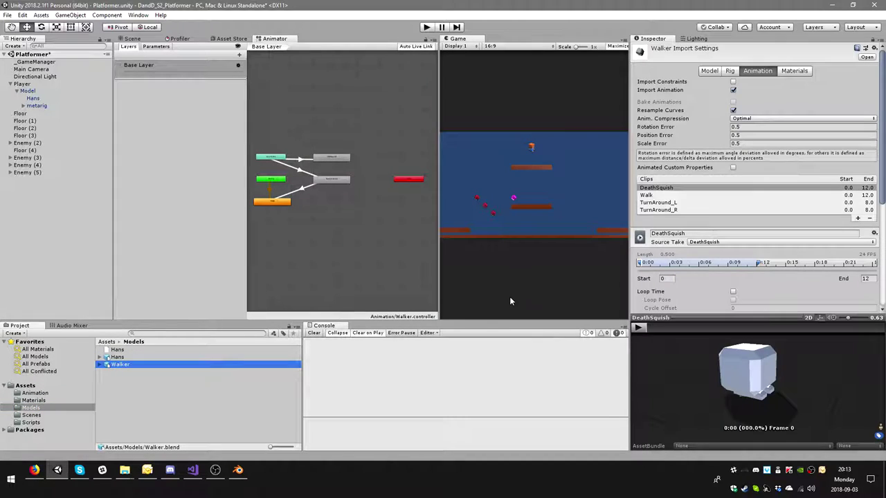
Preview the TurnAround_L clip, then enable material import on the Walker and apply
click(668, 202)
drag(806, 393, 768, 407)
scroll(760, 382, up, 3)
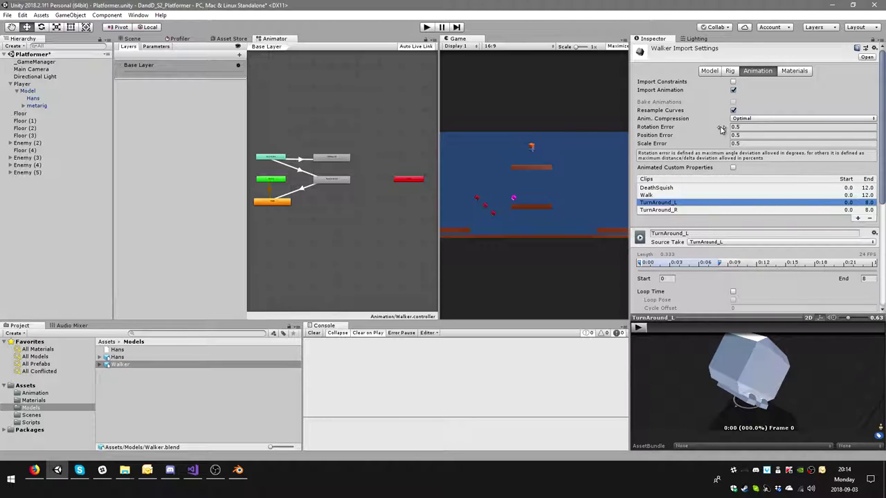
click(794, 71)
click(736, 82)
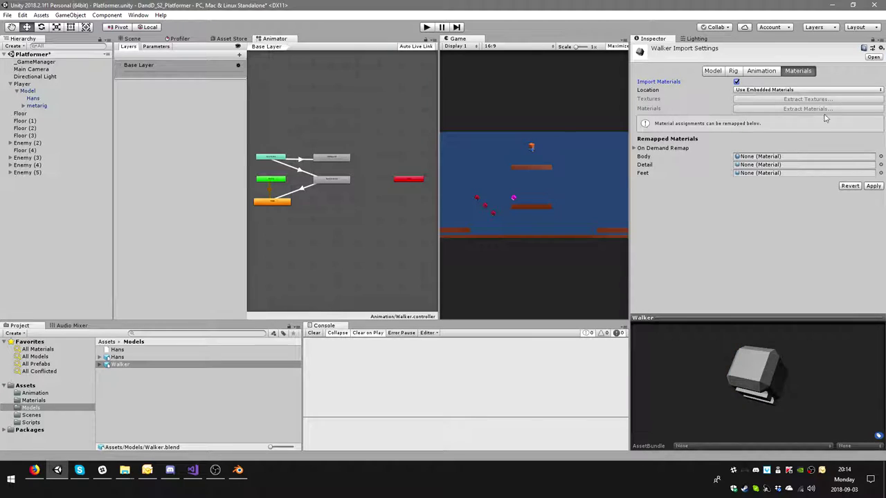
click(873, 187)
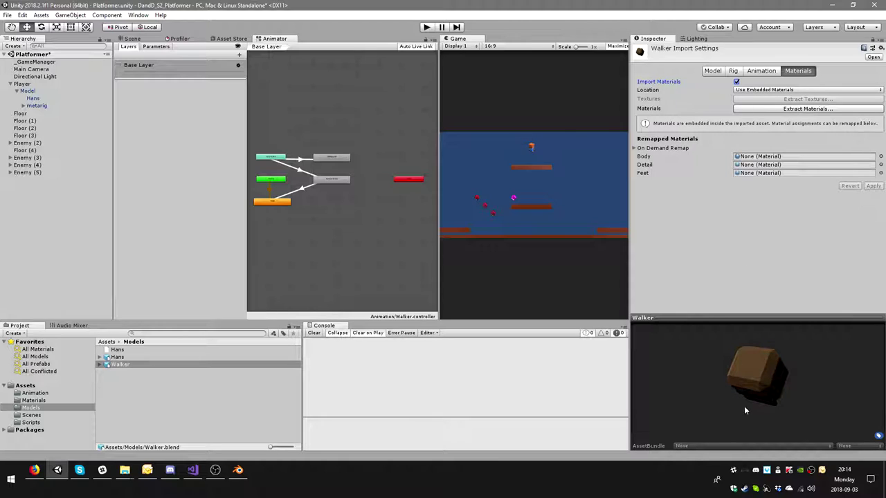
Turn the preview to the Walker's face and play TurnAround_L at 0.10 speed, then pause
drag(745, 410, 760, 373)
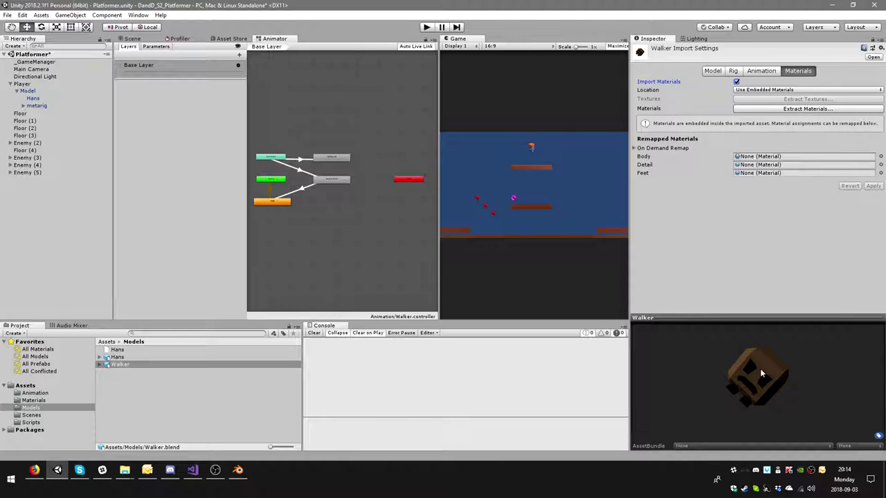
click(735, 72)
click(761, 72)
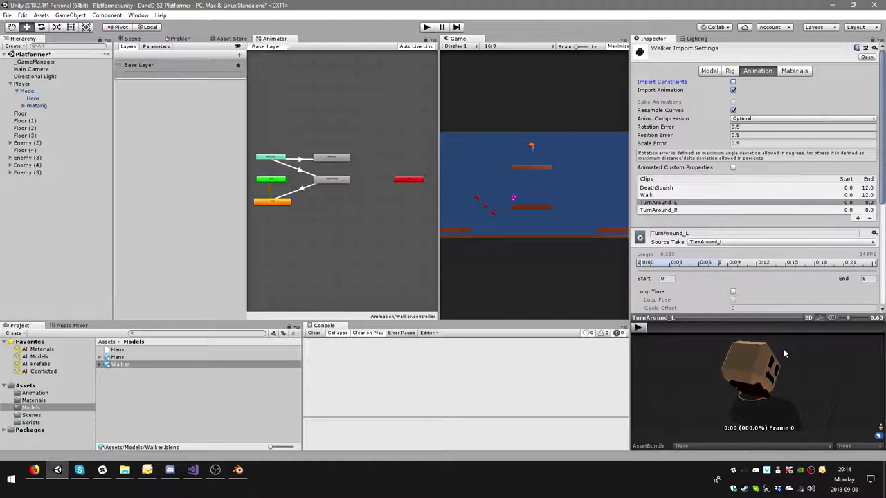
drag(784, 350, 751, 391)
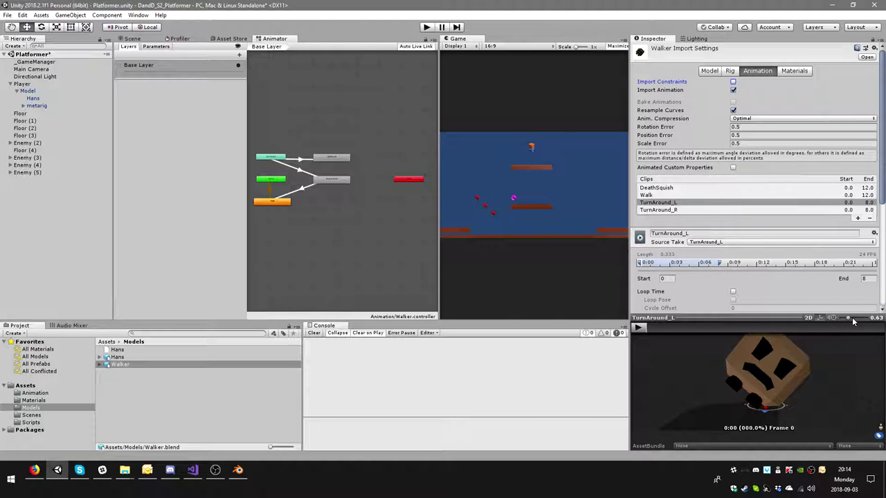
drag(852, 319, 727, 319)
click(639, 328)
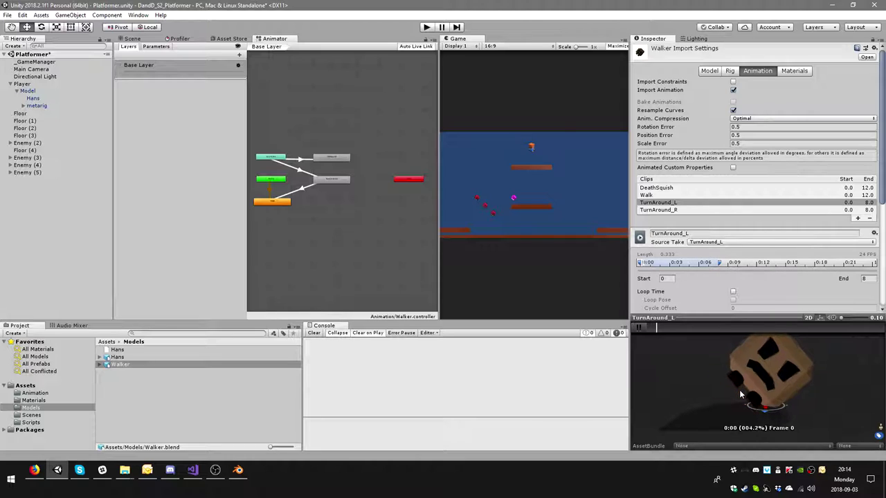
key(space)
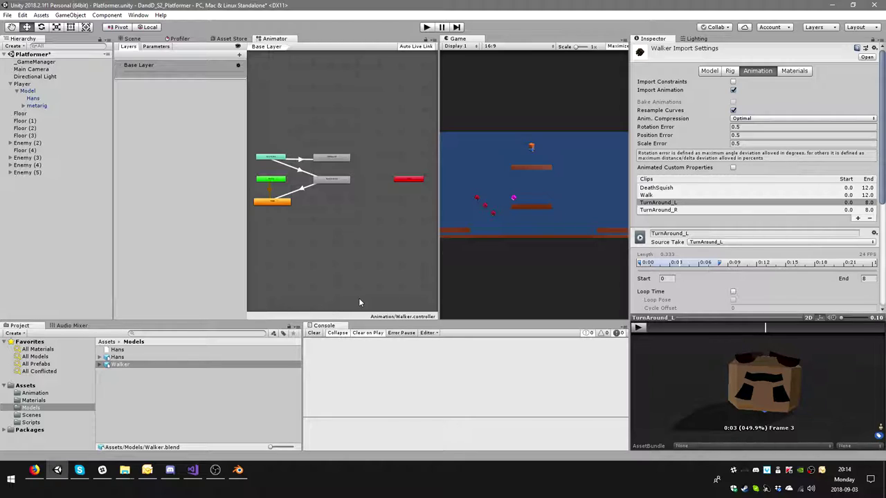
click(239, 471)
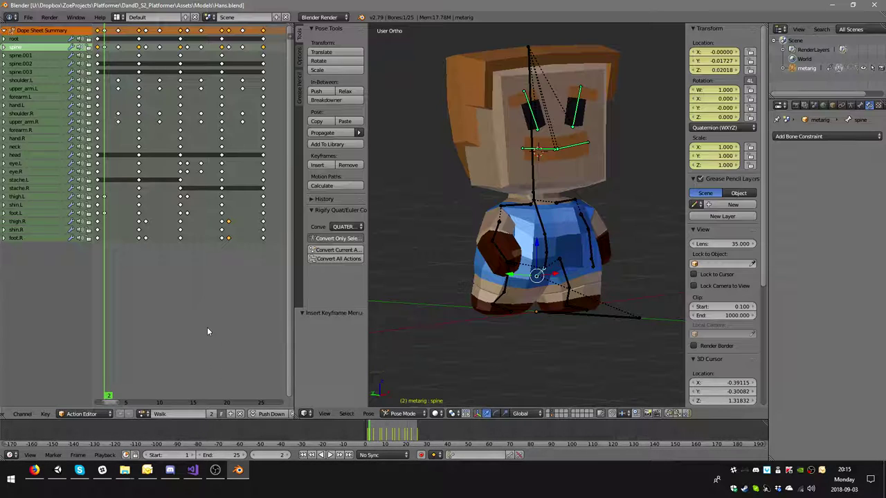
Fit all keyframes in view and create a new action duplicated from Walk
key(Home)
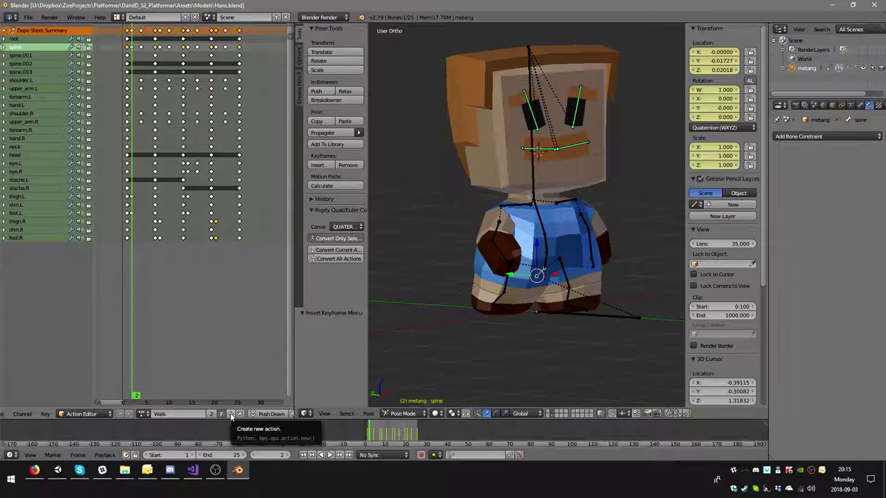
click(231, 416)
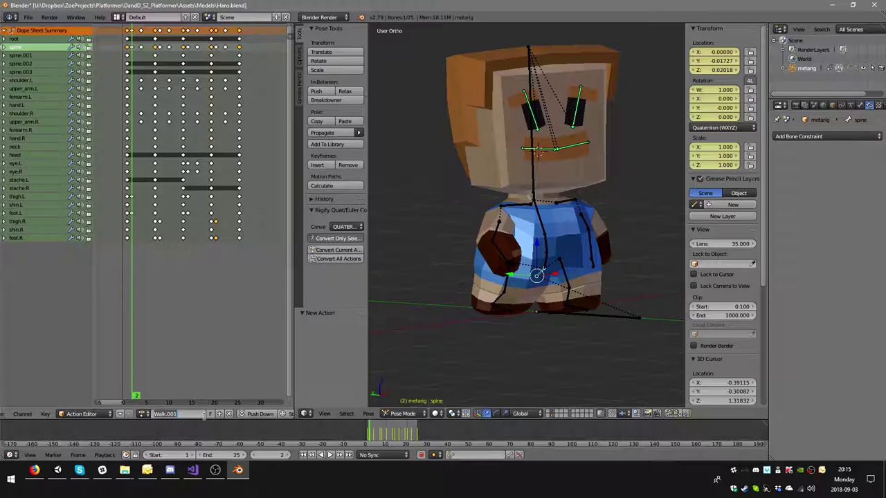
text(Hidle)
key(Return)
Name the new action HansIdle and give it a fake user so it stays saved
click(171, 414)
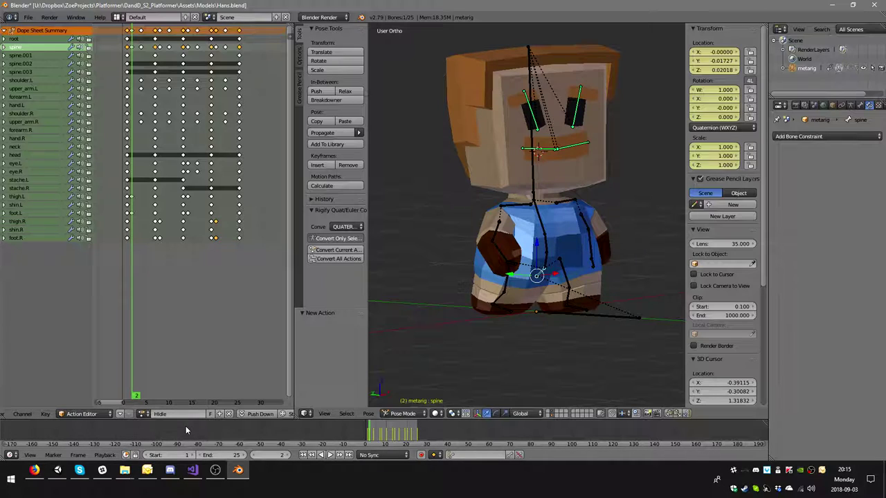
click(159, 414)
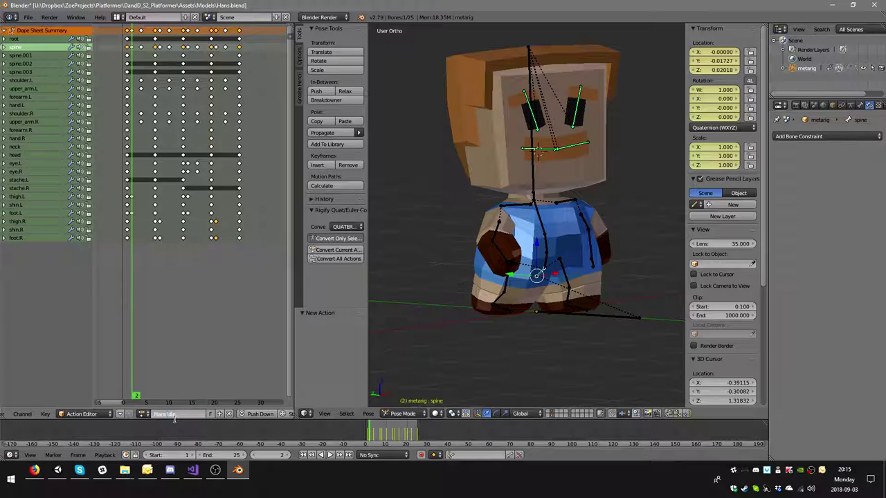
click(175, 415)
key(ctrl+a)
text(HansIdle)
key(Return)
click(211, 414)
Switch back to the Walk action and rename it HansWalk
click(143, 414)
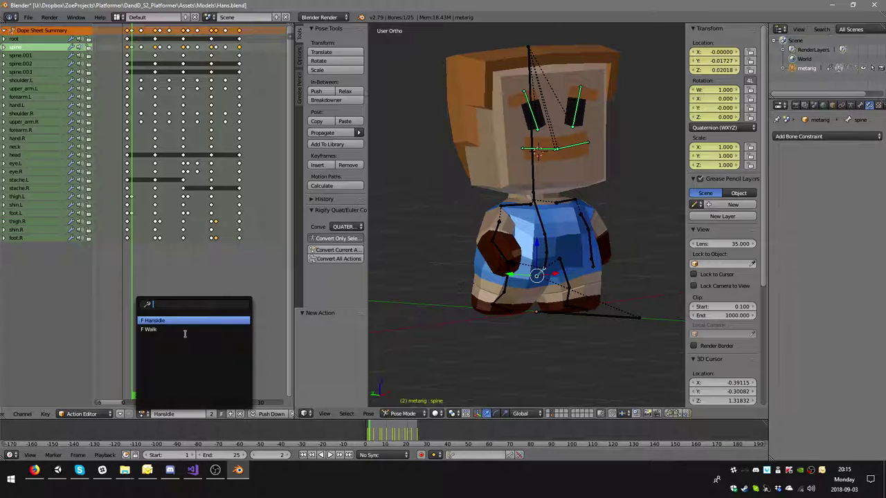
click(166, 329)
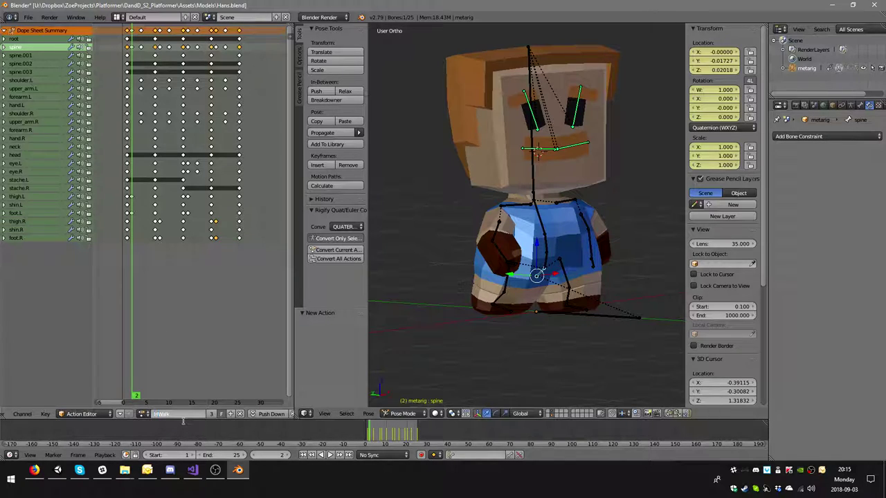
text(s)
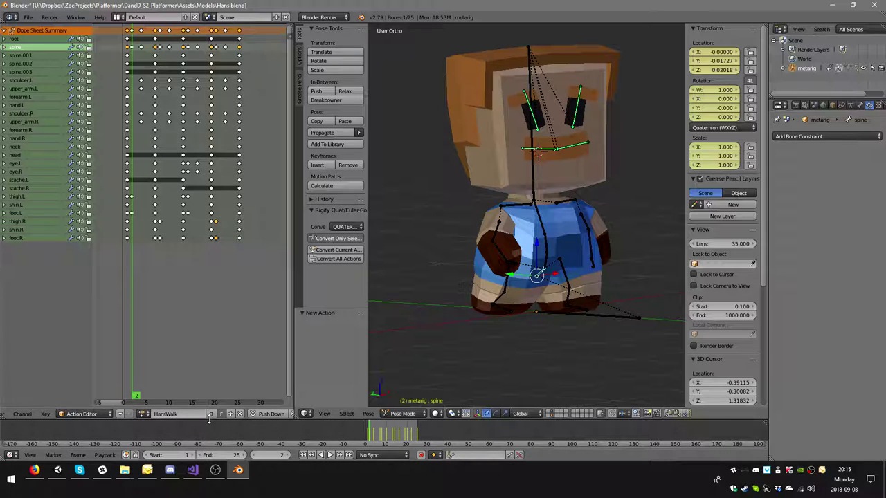
key(Return)
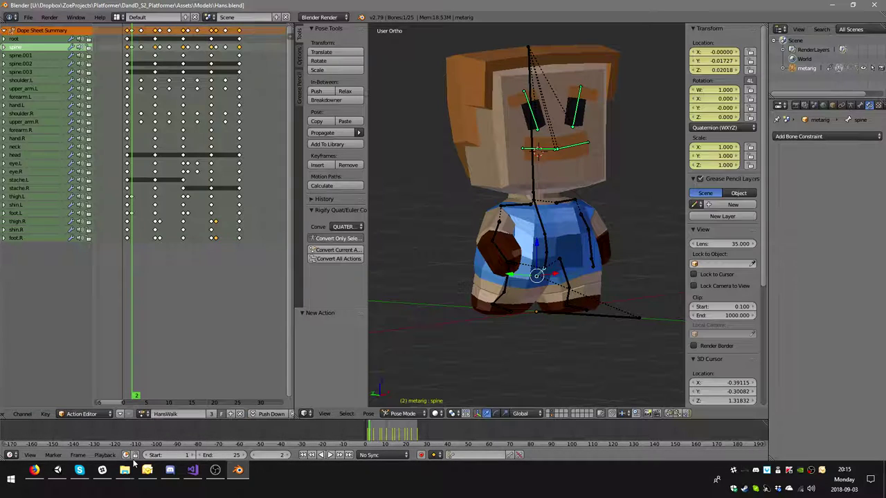
click(61, 478)
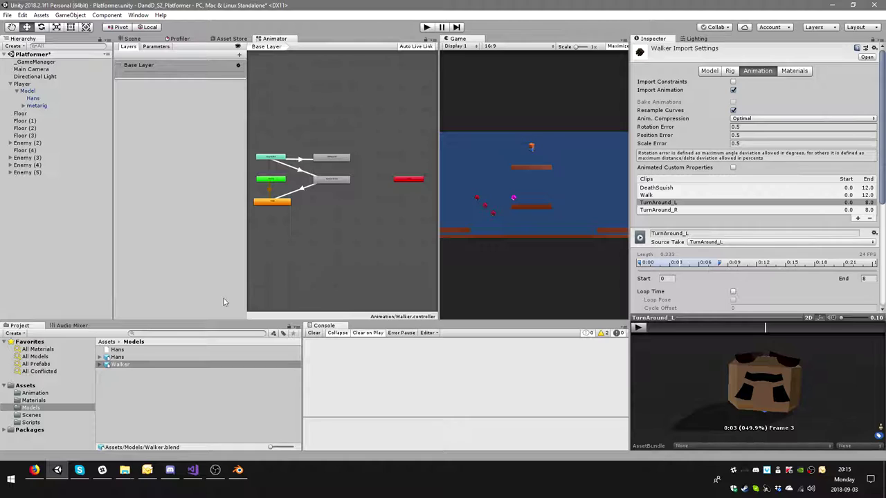
Select the Hans model in Assets/Models to show its import settings
click(45, 394)
click(128, 352)
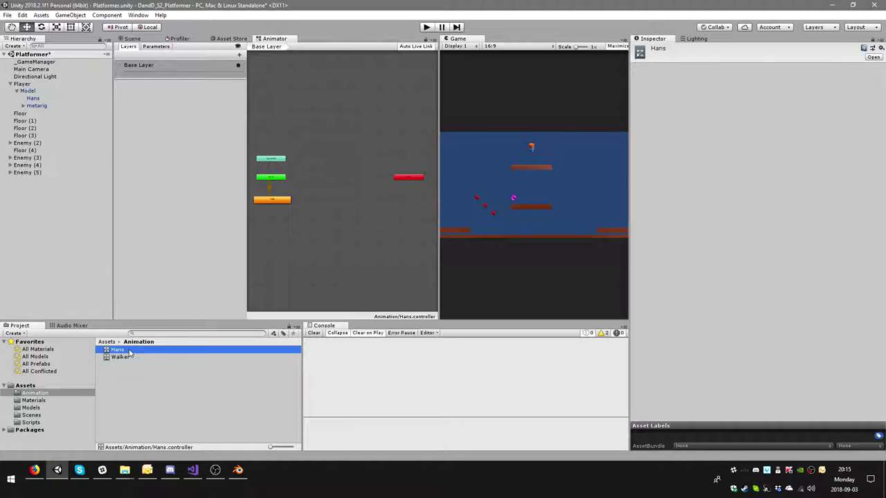
click(30, 407)
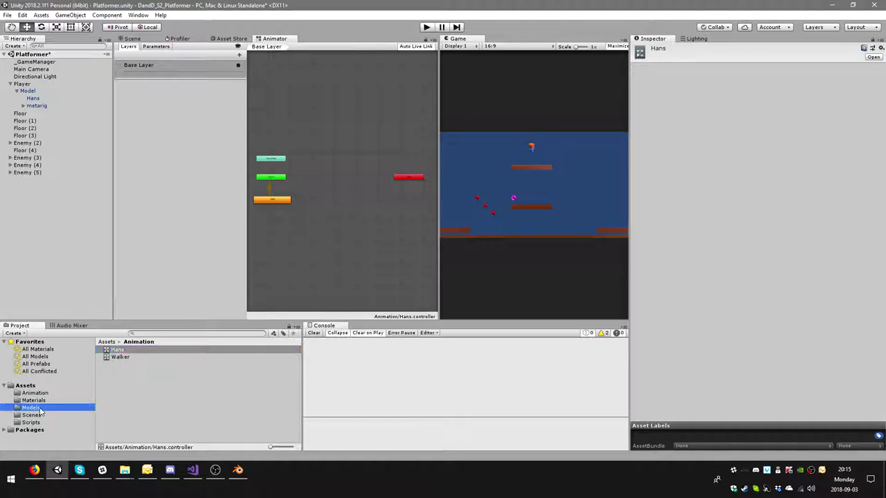
click(119, 357)
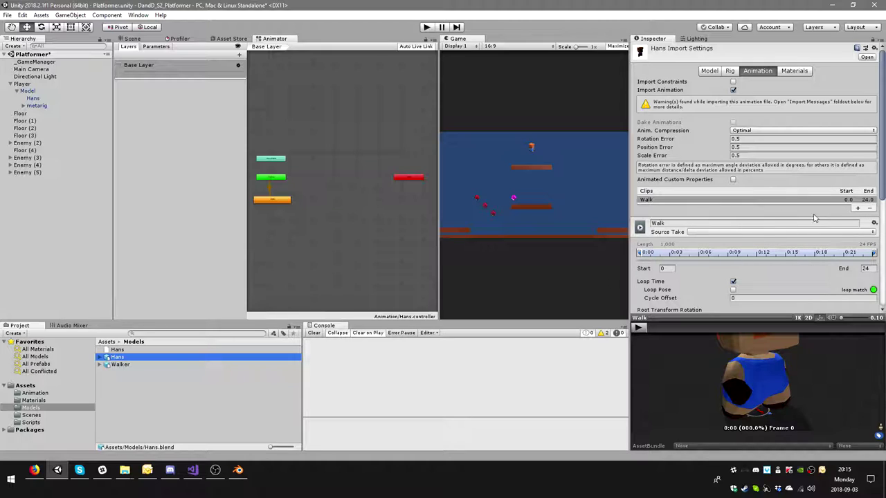
Refresh Hans's clips by toggling Import Animation, delete Default Take, and enable Loop Time on HansWalk
click(833, 201)
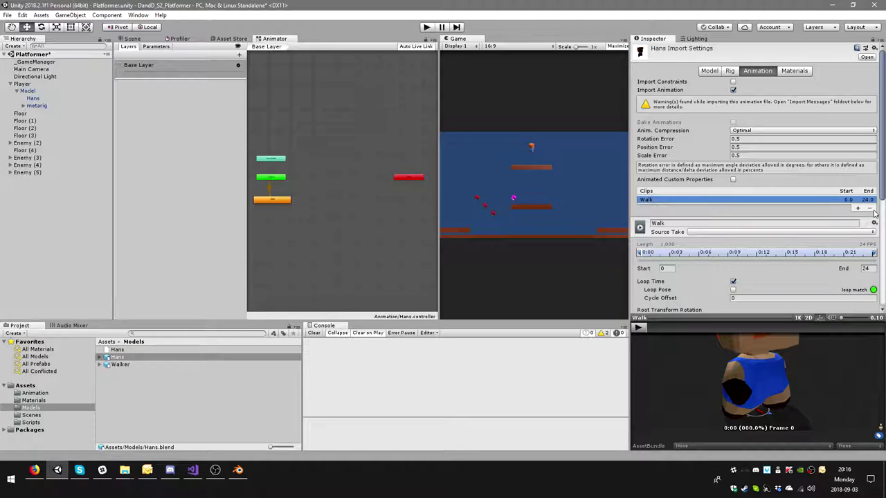
click(733, 90)
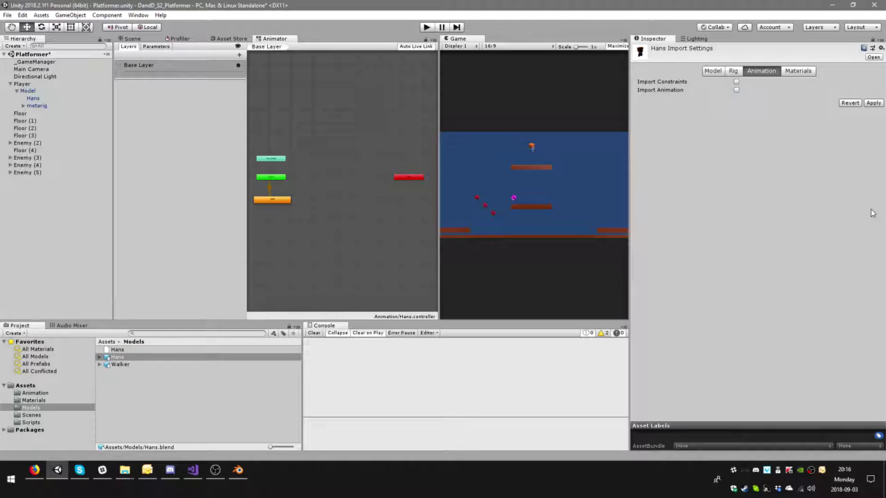
click(735, 90)
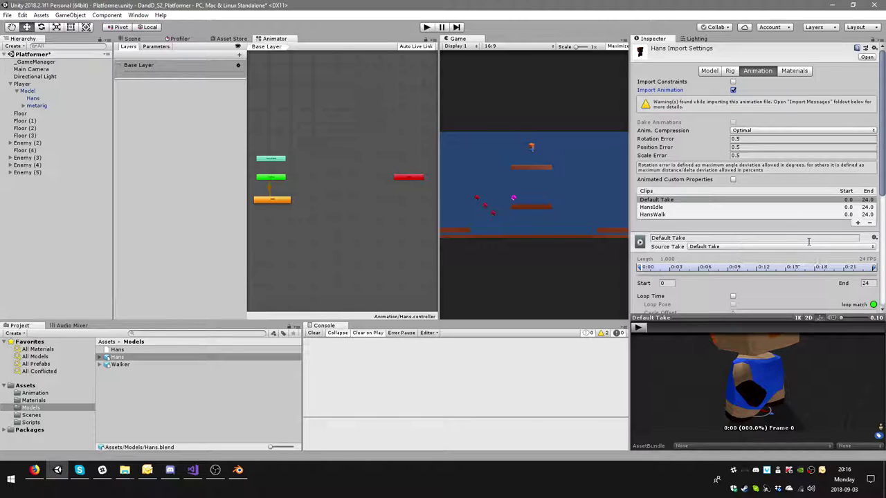
click(761, 200)
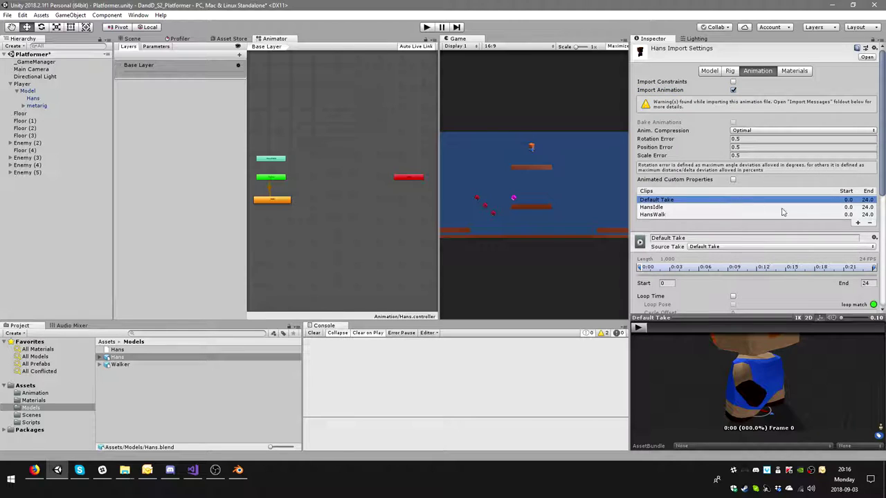
click(871, 223)
click(673, 207)
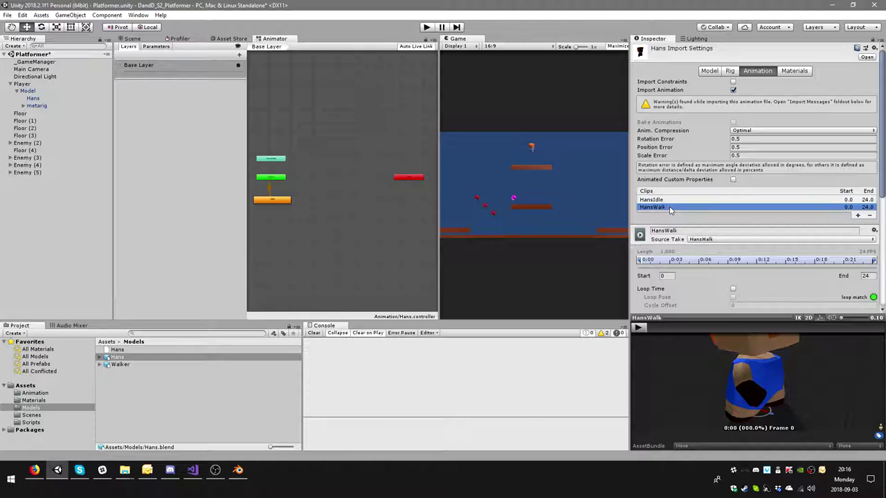
scroll(814, 259, down, 3)
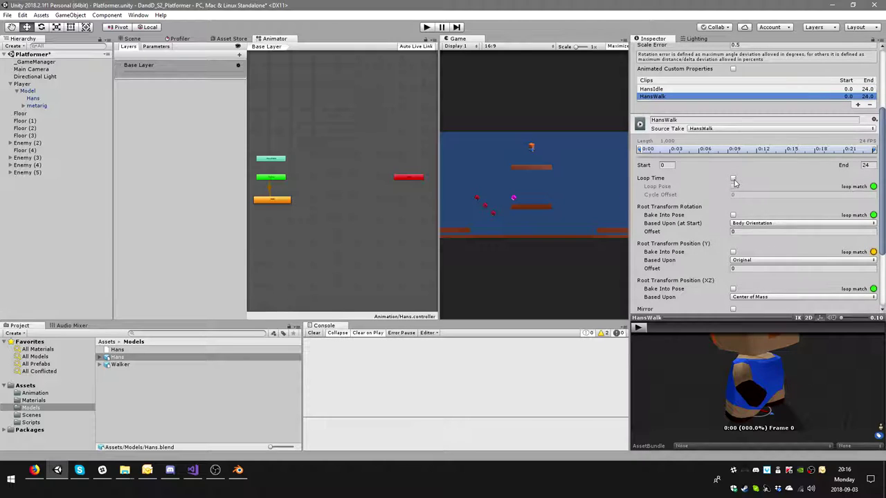
click(733, 178)
Bake HansWalk's root rotation, Y and XZ positions into pose, based upon Original
click(733, 215)
click(745, 223)
click(747, 232)
click(732, 251)
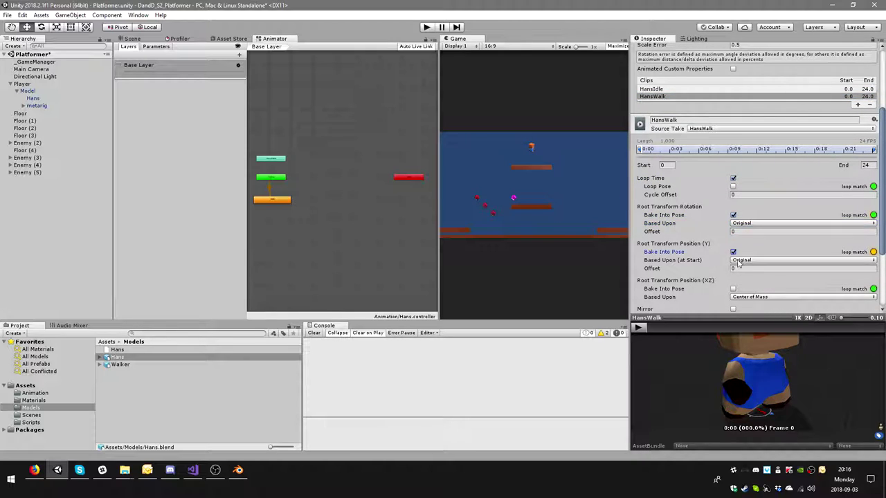
scroll(753, 294, down, 2)
click(748, 241)
click(751, 250)
click(733, 233)
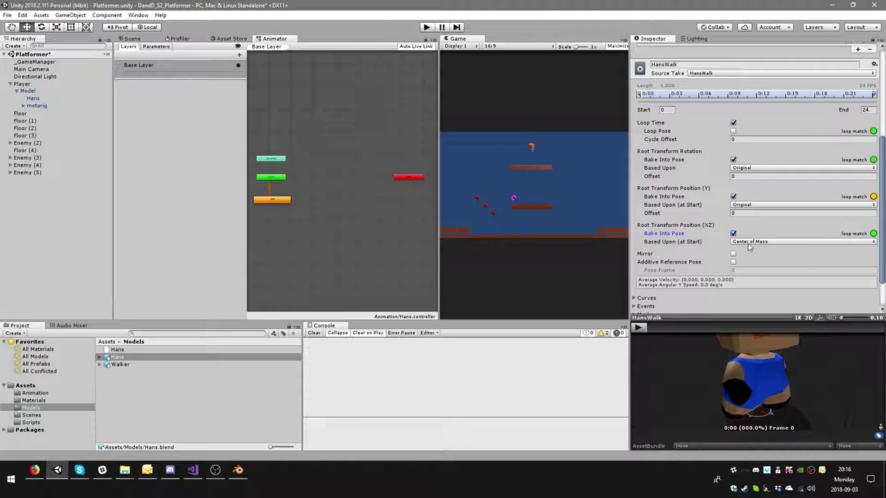
click(751, 241)
click(757, 252)
scroll(768, 246, up, 3)
Make HansIdle loop and bake its root rotation, Y and XZ positions into pose, based upon Original
click(685, 118)
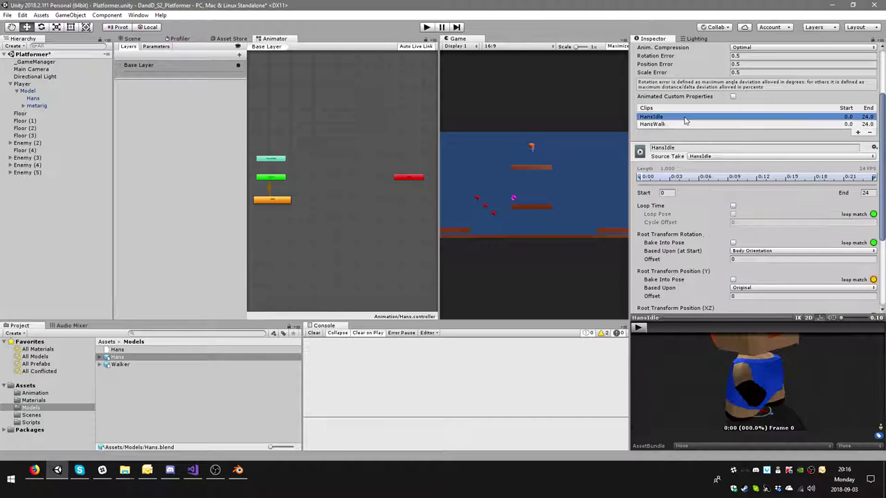
click(733, 205)
click(732, 242)
click(754, 251)
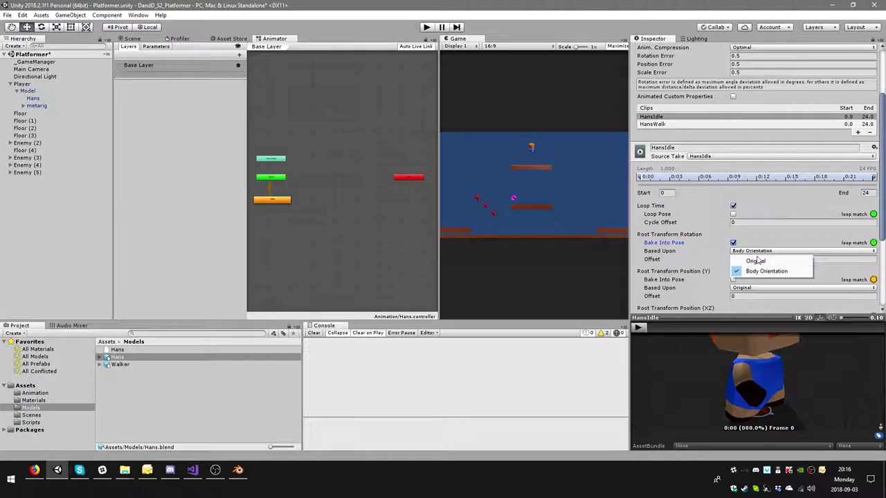
click(751, 260)
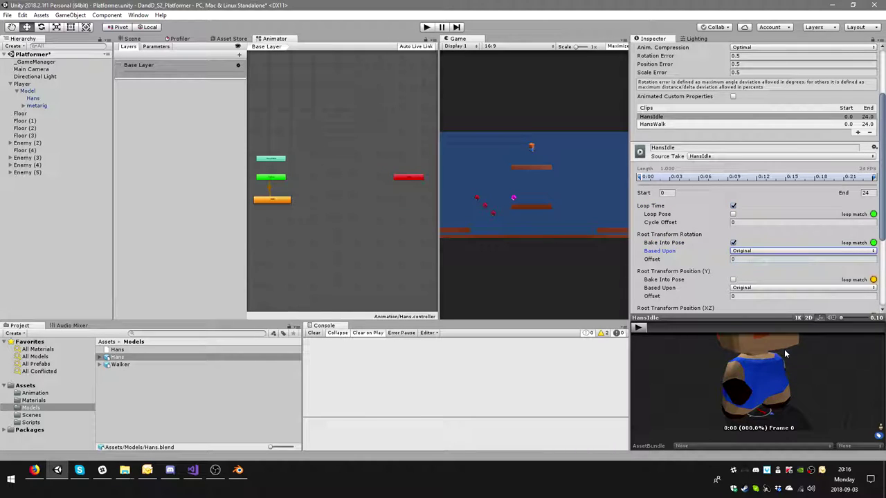
click(733, 279)
scroll(753, 291, down, 3)
click(733, 233)
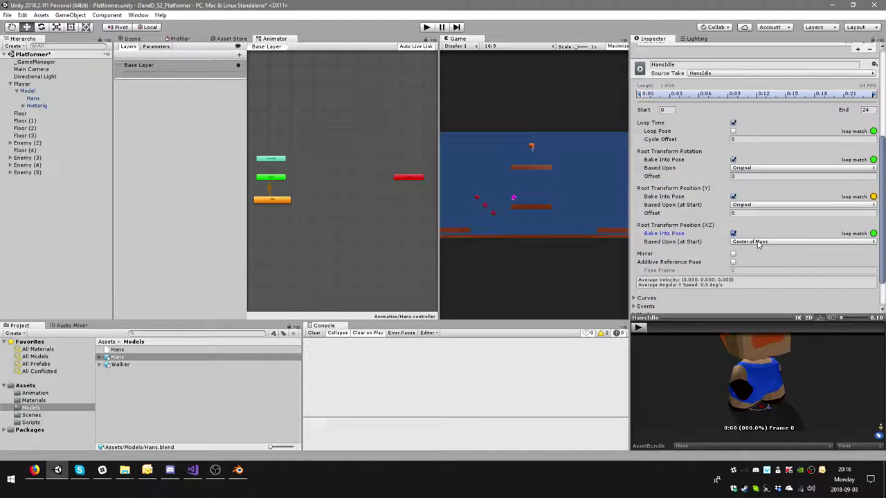
click(757, 242)
click(766, 253)
Apply the Hans import settings and reselect the HansWalk clip
scroll(767, 252, up, 3)
scroll(767, 253, down, 2)
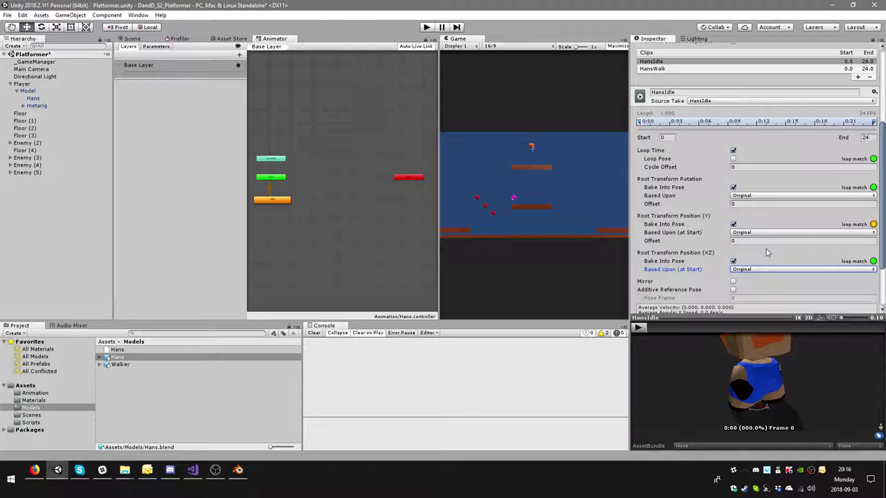
scroll(766, 253, up, 2)
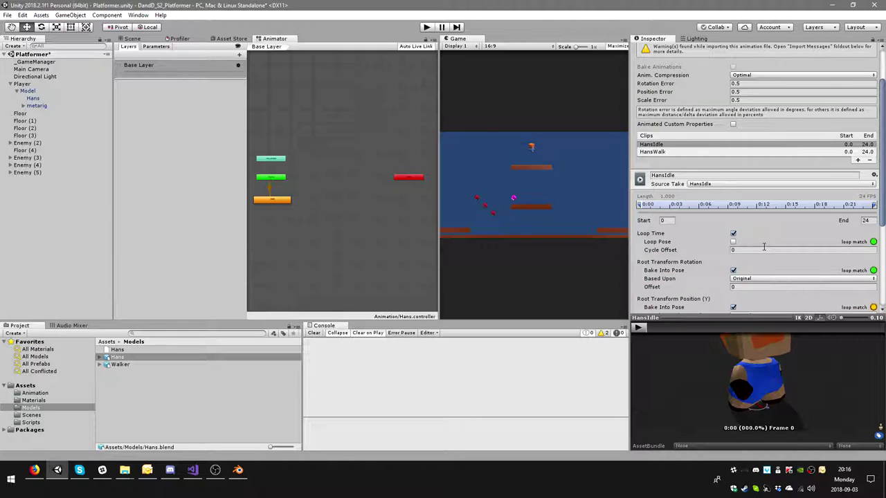
scroll(764, 246, up, 2)
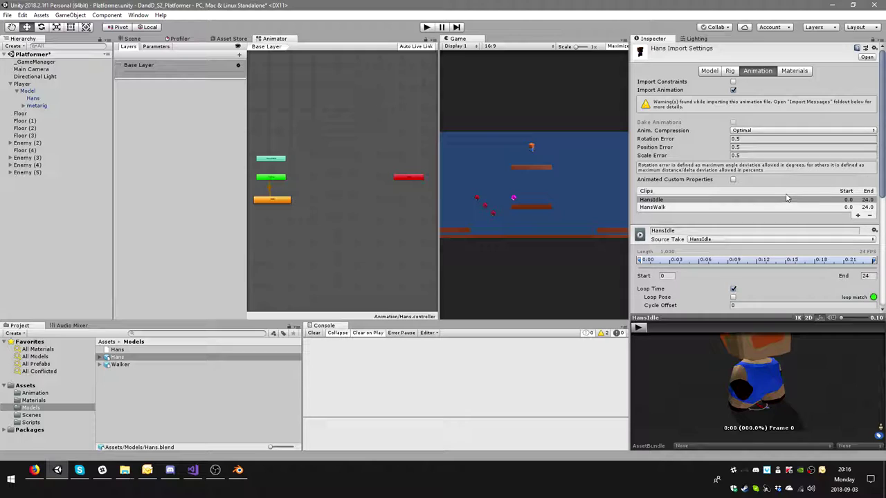
scroll(785, 197, down, 6)
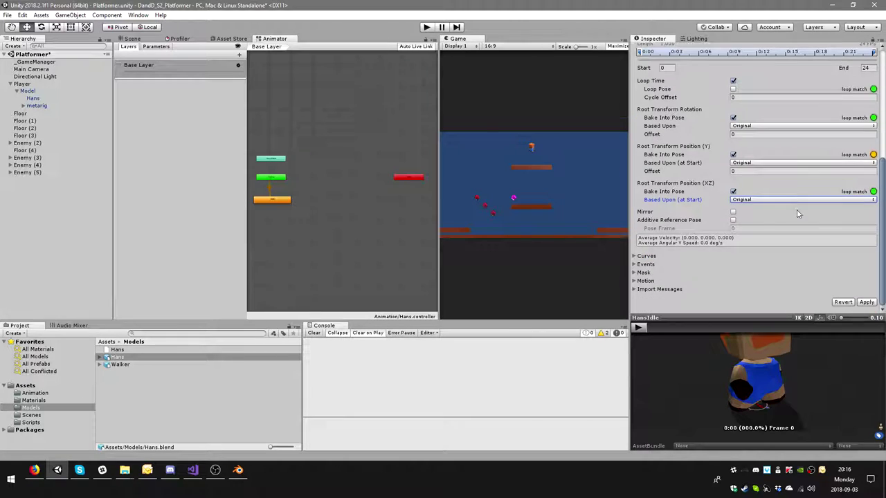
click(866, 302)
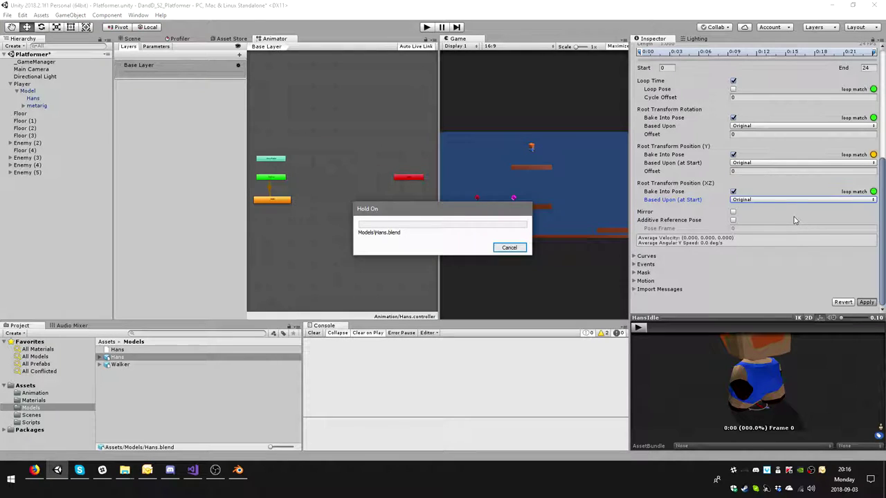
scroll(793, 221, up, 3)
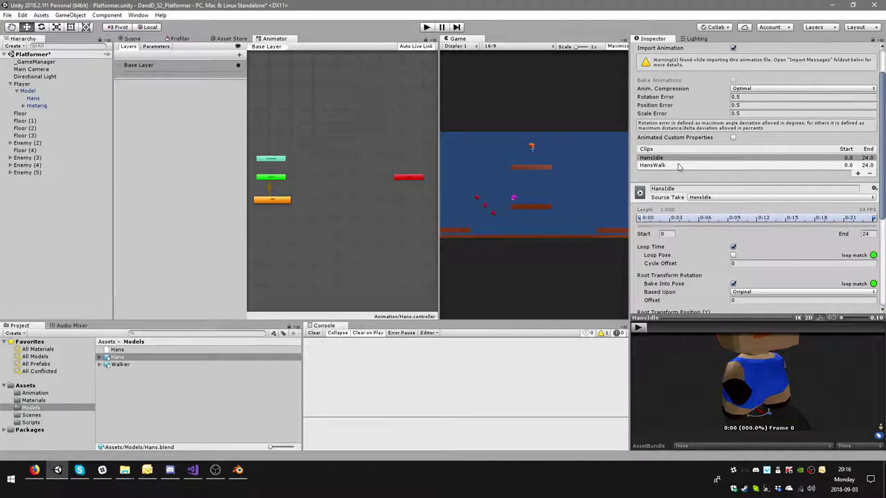
click(684, 165)
Select the Hans animator controller in Assets/Animation
click(237, 469)
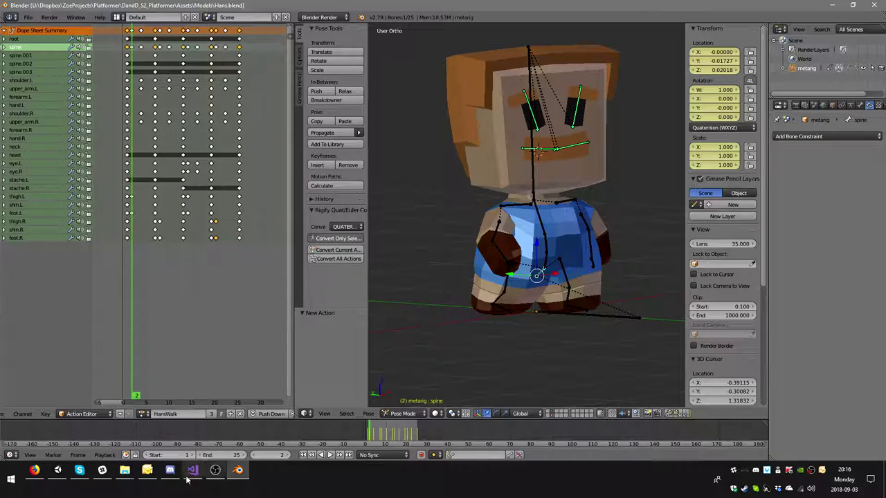
click(58, 470)
click(40, 392)
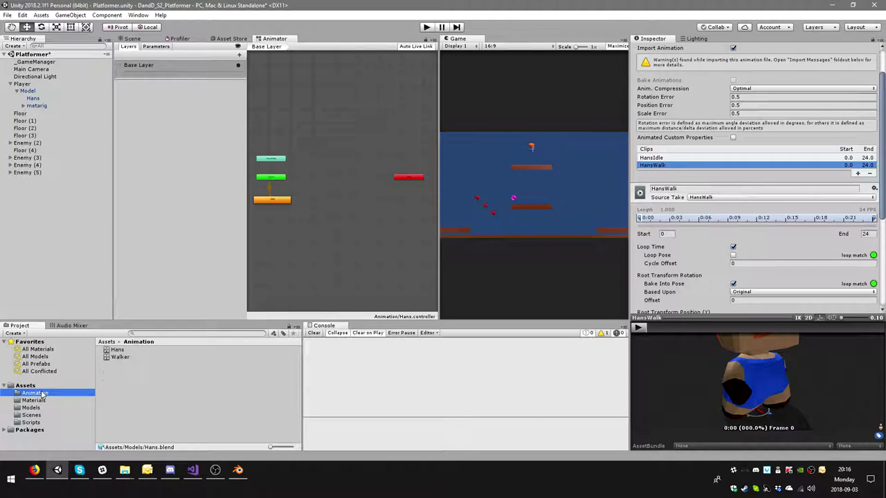
click(116, 349)
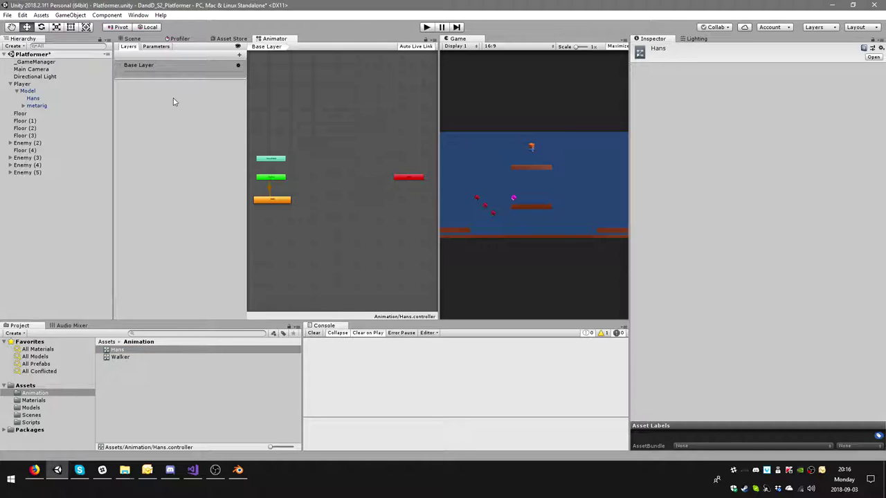
Set the Walk state's Motion to the HansWalk clip
click(272, 201)
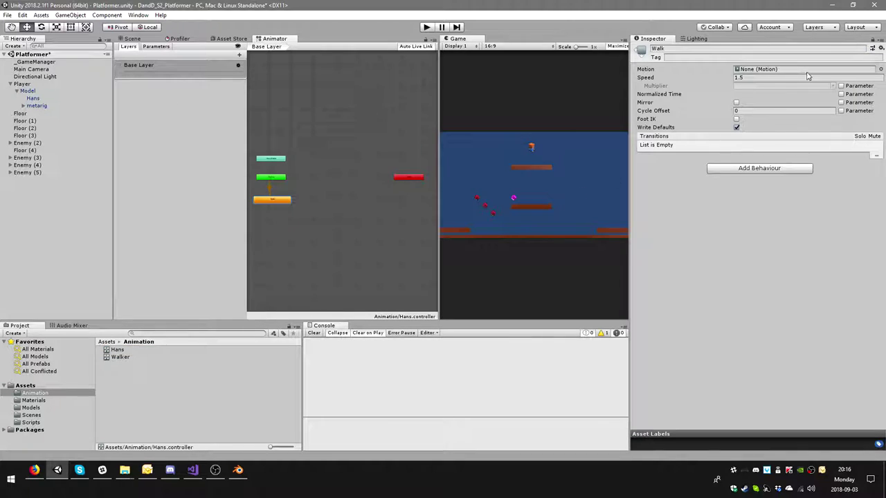
click(880, 69)
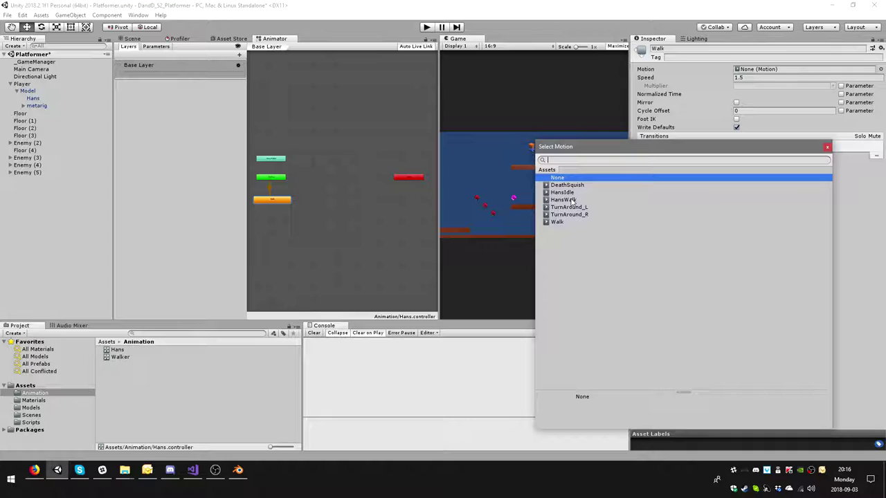
double_click(571, 201)
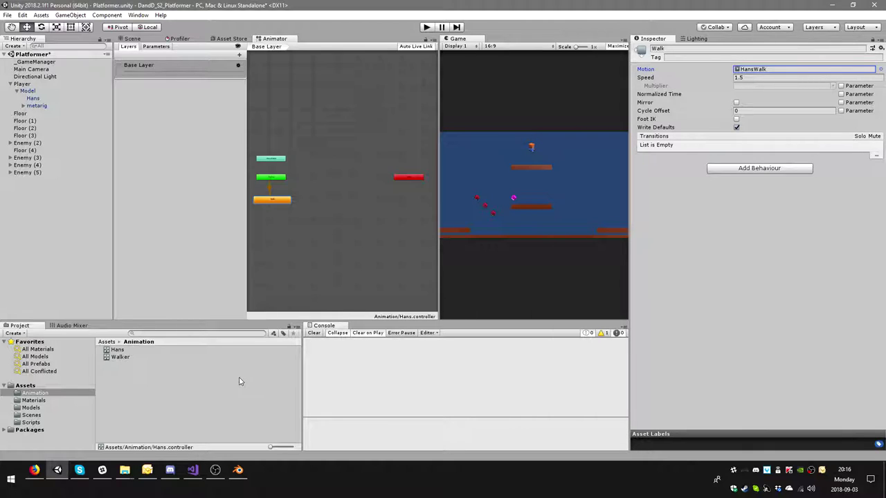
click(238, 470)
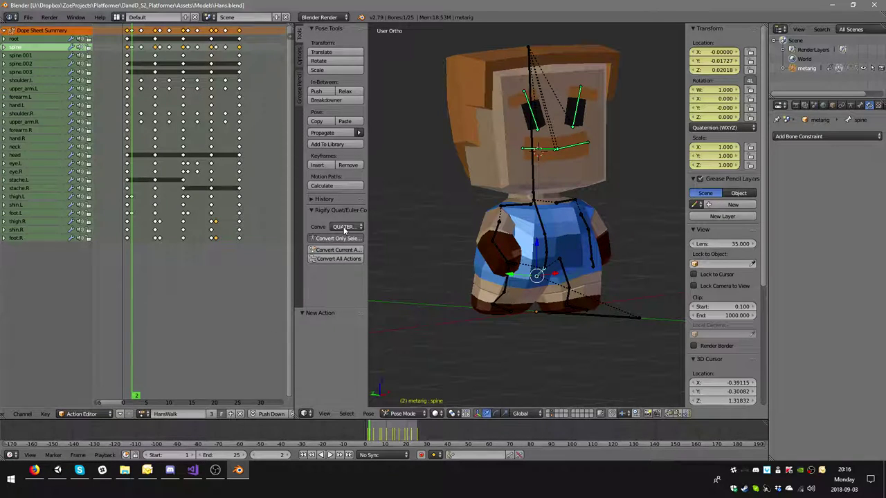
Deselect all, box-select every HansWalk keyframe in the Action Editor, and delete them
ctrl+scroll(237, 76, left, 2)
scroll(218, 216, down, 1)
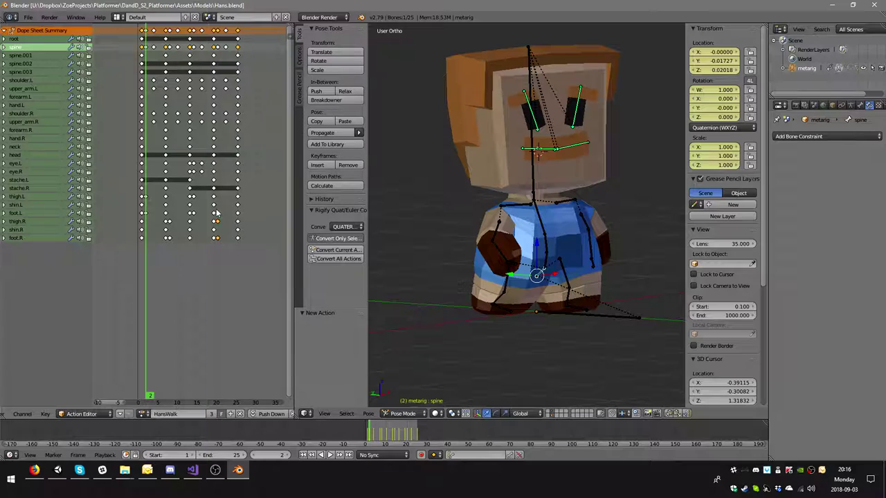
scroll(211, 200, down, 1)
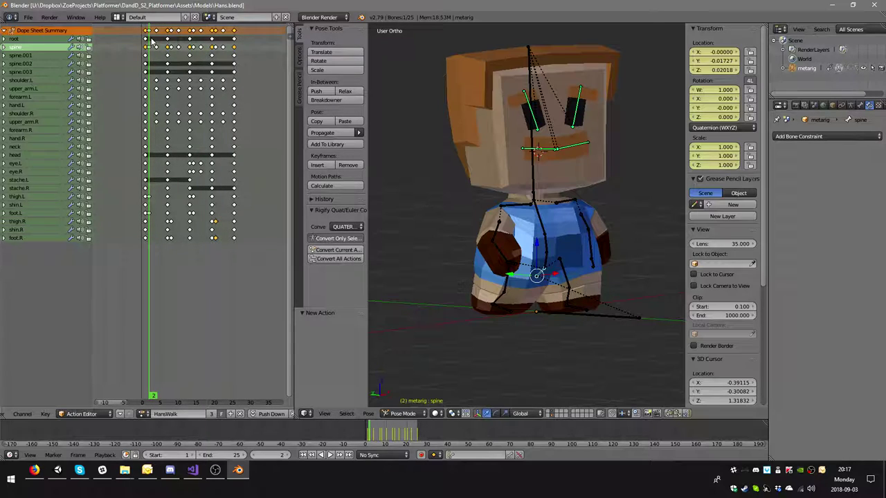
key(a)
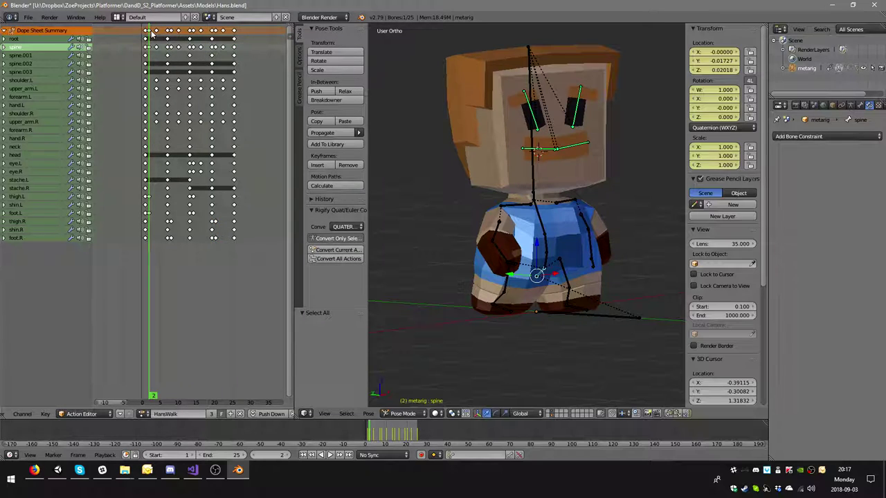
drag(138, 27, 247, 39)
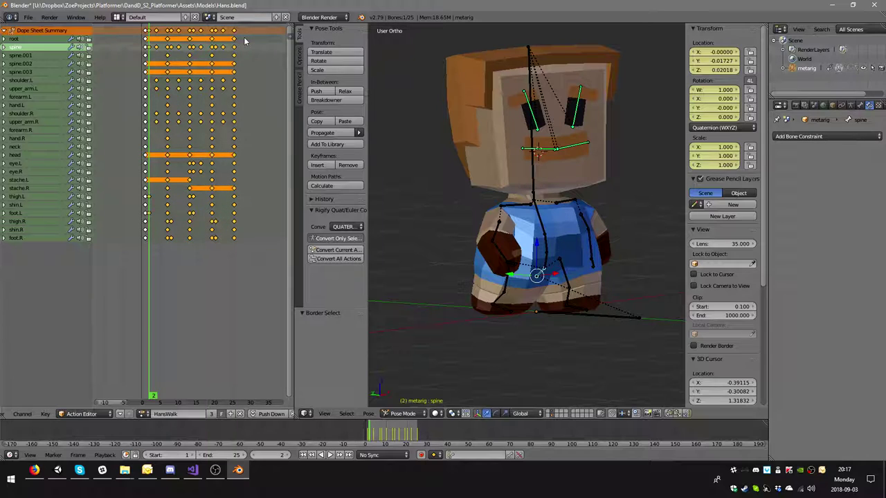
key(x)
click(242, 39)
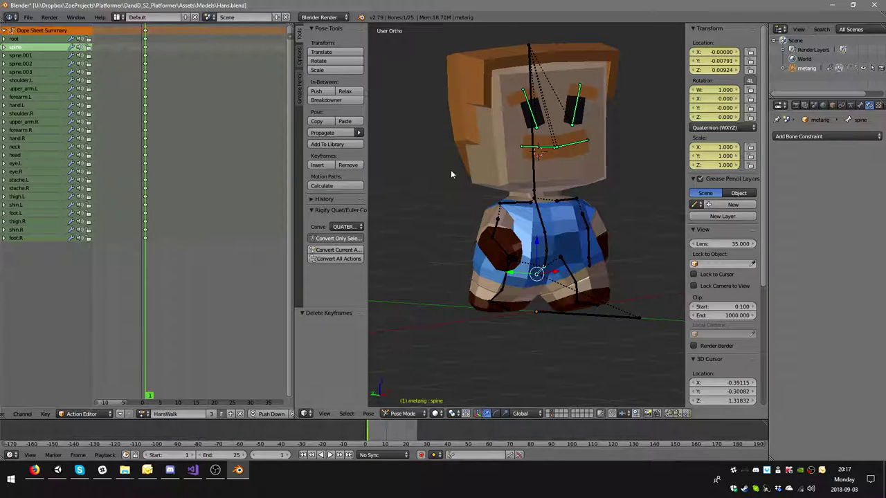
Select all bones and clear their rotations and locations back to the rest pose
key(a)
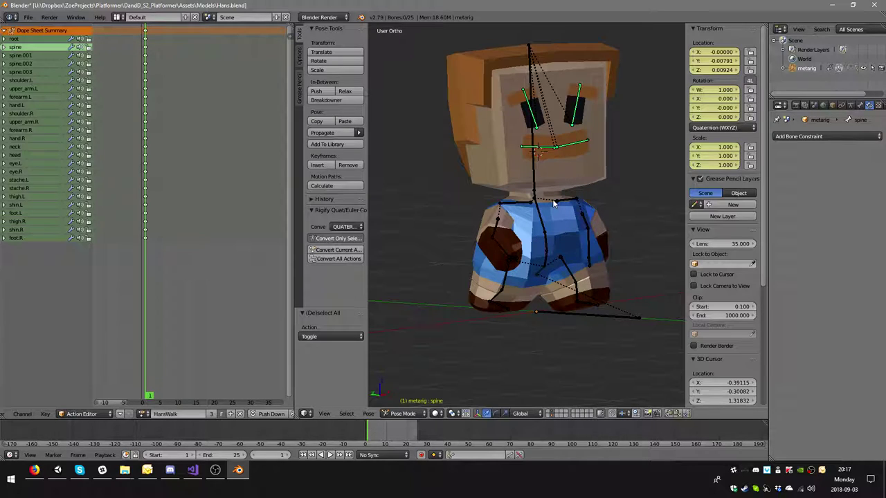
key(a)
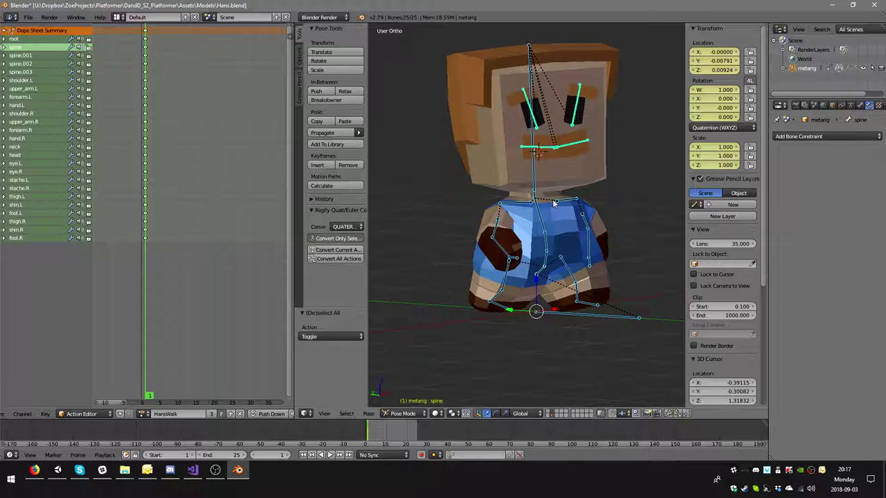
key(alt+r)
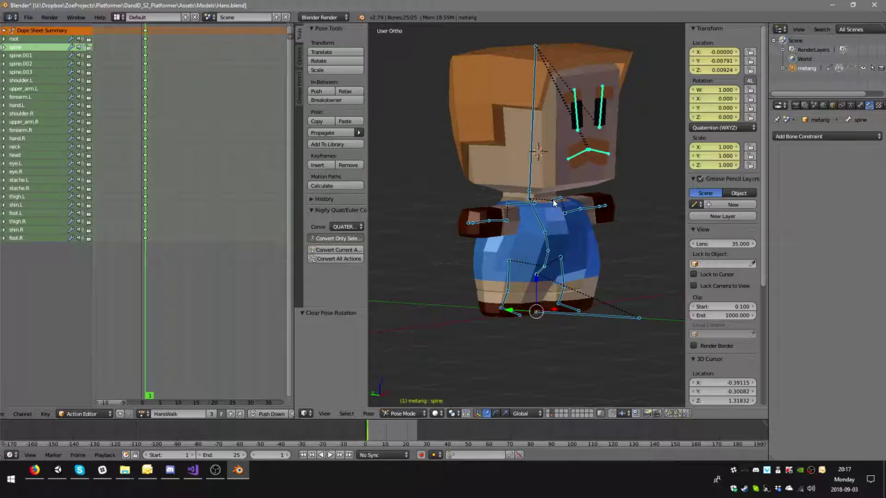
key(alt+g)
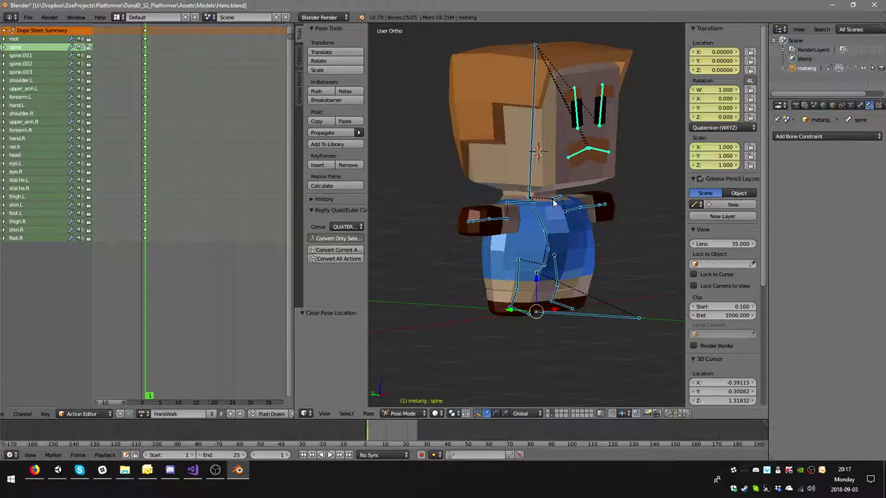
From a front view, swing upper_arm.R and upper_arm.L down
middle_drag(605, 201, 484, 217)
right_click(485, 217)
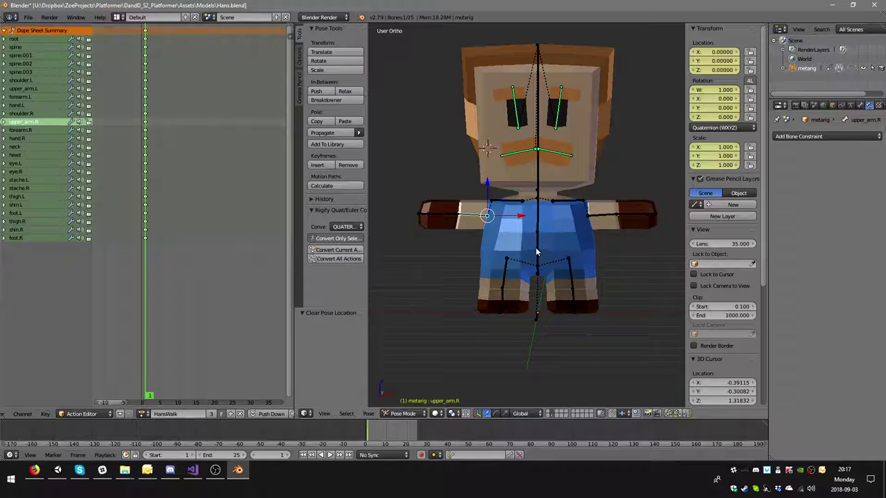
key(r)
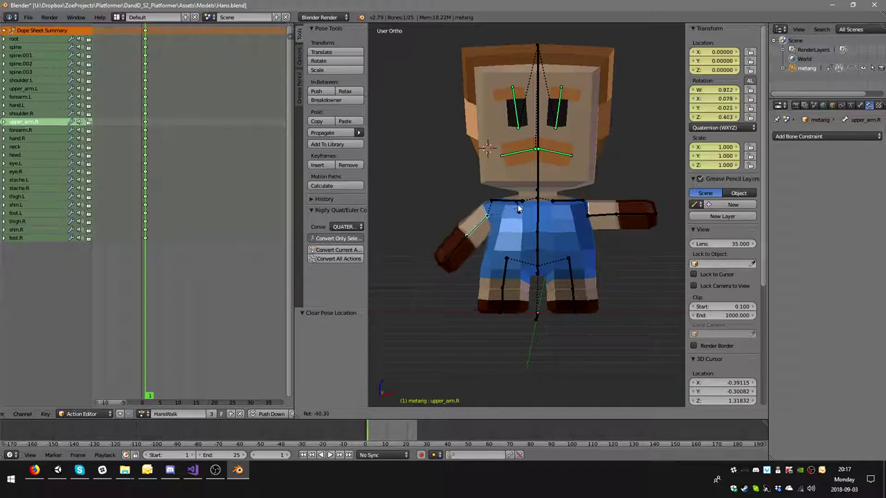
click(457, 253)
right_click(458, 255)
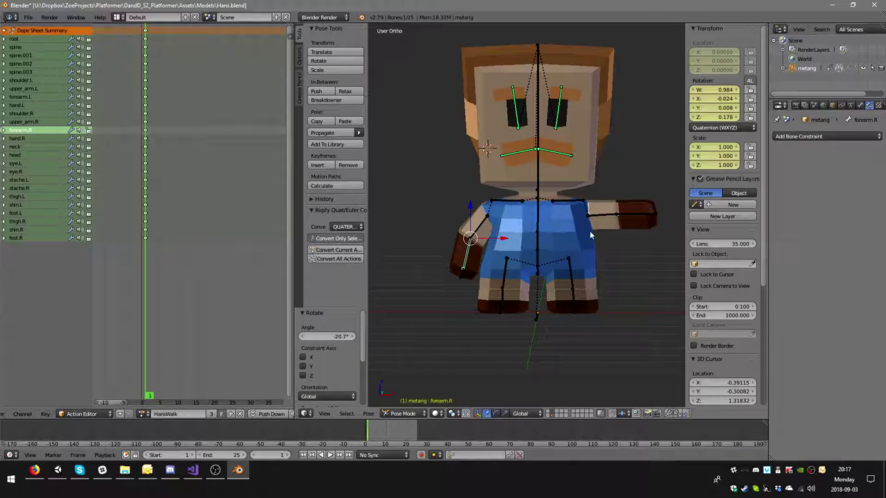
right_click(608, 220)
key(r)
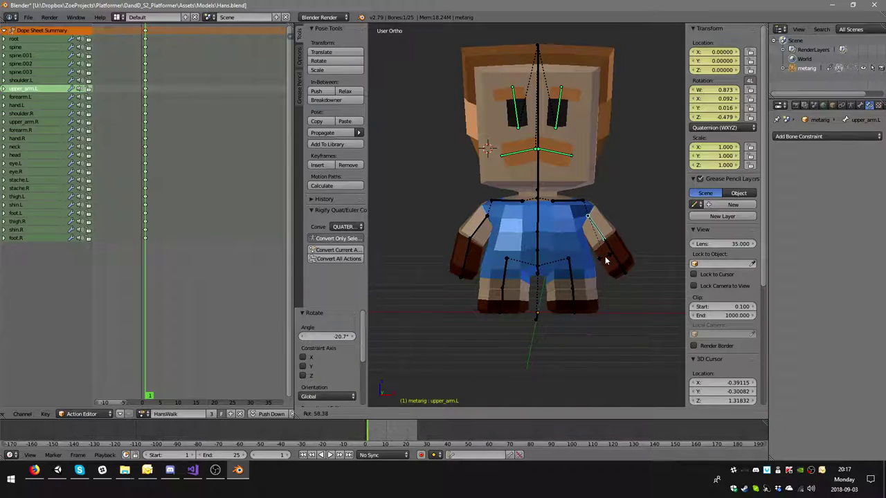
click(606, 261)
right_click(614, 260)
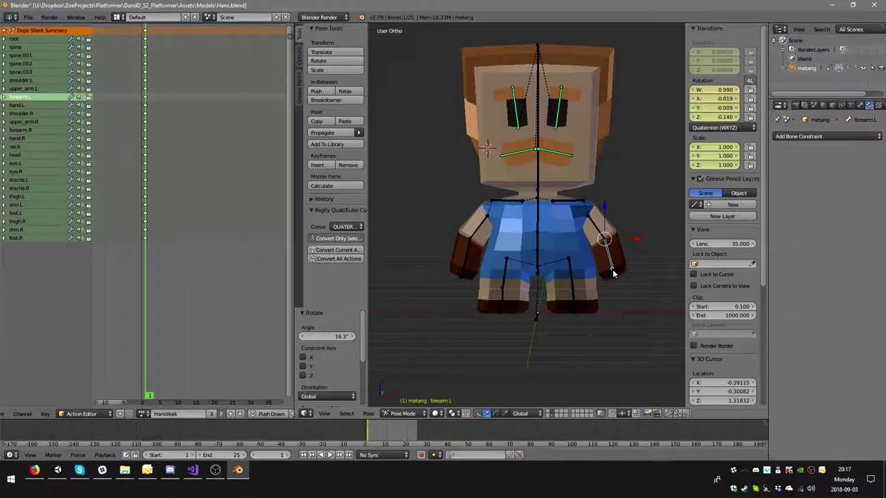
Rotate the hand.L and hand.R bones slightly
right_click(613, 273)
key(r)
click(613, 279)
right_click(463, 274)
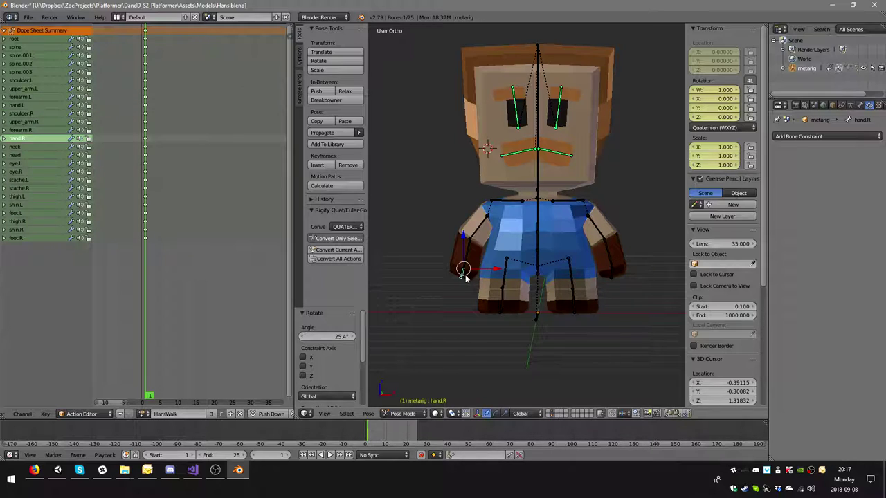
key(r)
click(506, 285)
Rotate thigh.R, shin.R and thigh.L to try a leg pose
right_click(504, 287)
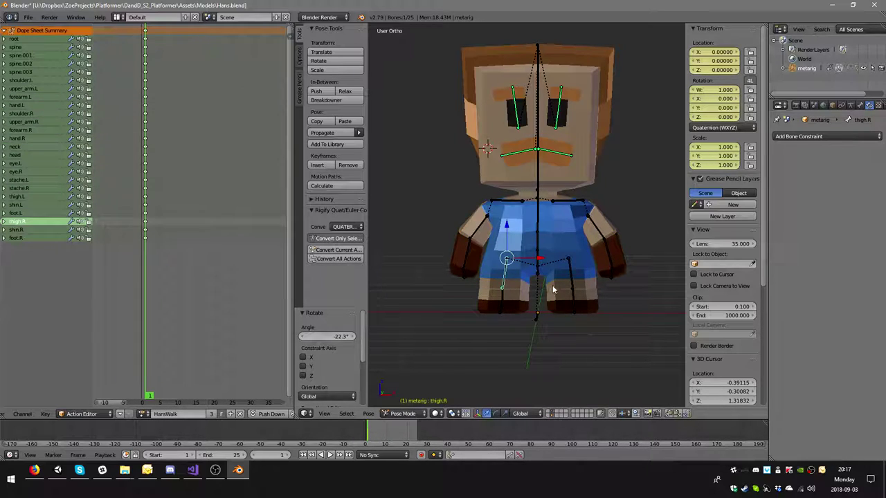
key(r)
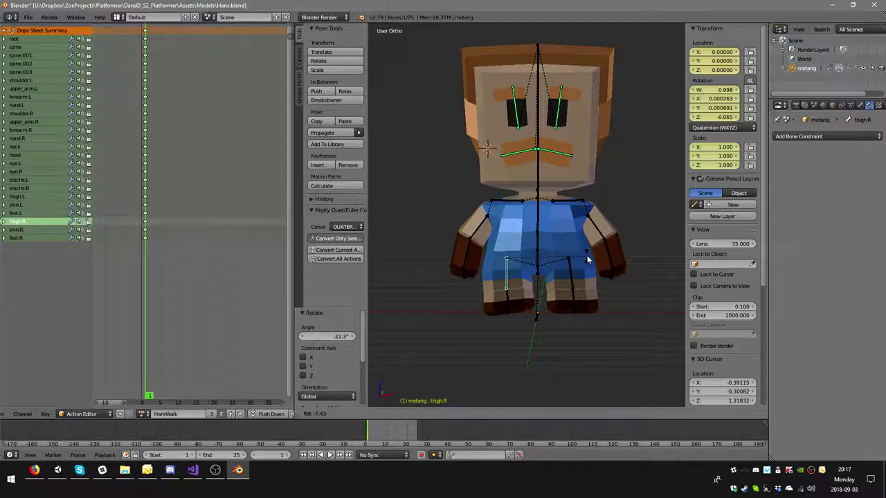
click(588, 259)
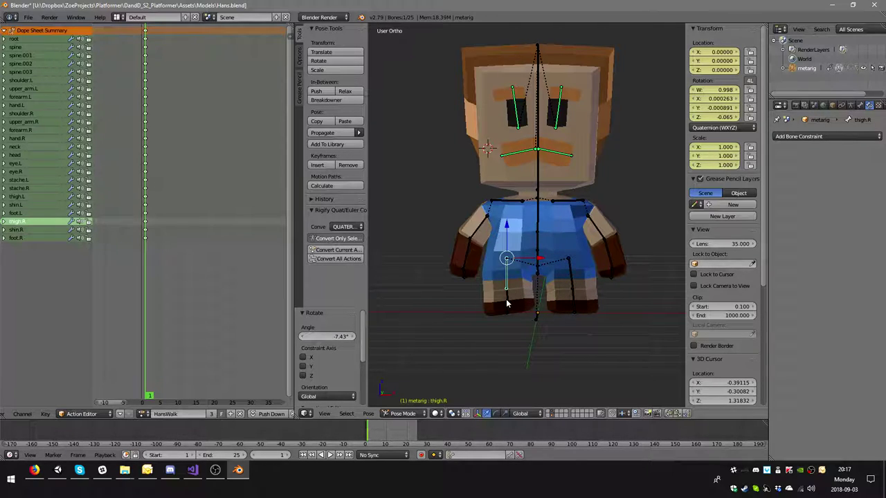
right_click(506, 303)
key(r)
click(555, 315)
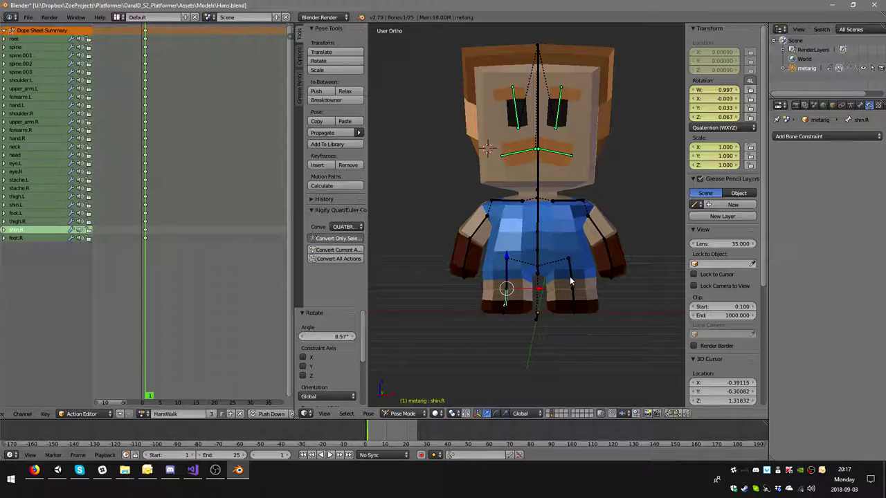
right_click(570, 280)
key(r)
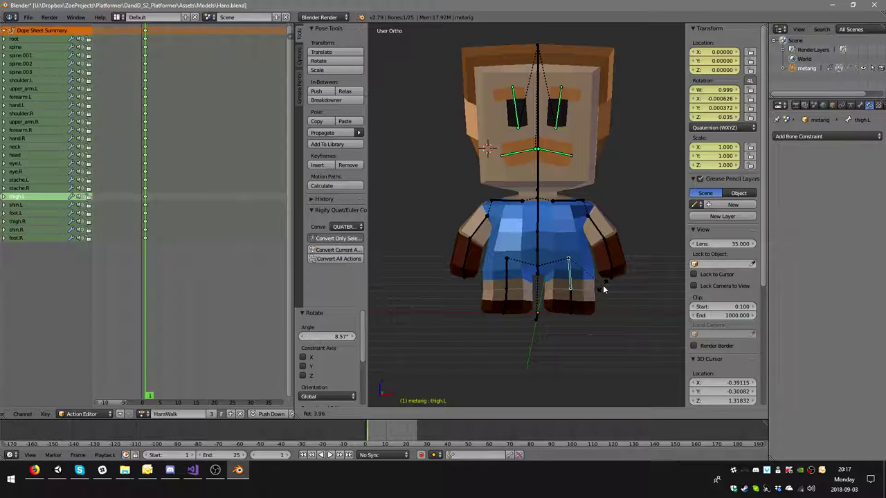
click(595, 291)
Undo the leg rotations so thigh.R returns to rest, then tilt both shoulders slightly
key(ctrl+z)
key(ctrl+z)
key(ctrl+z)
key(ctrl+z)
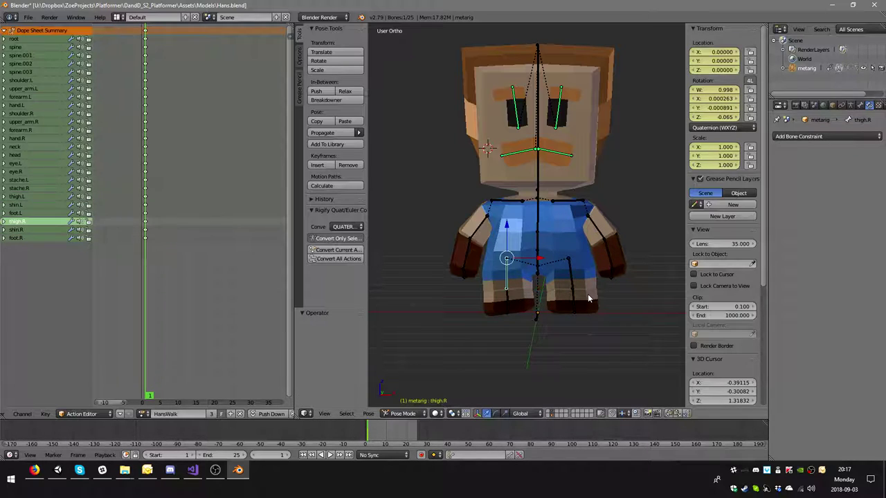
key(ctrl+z)
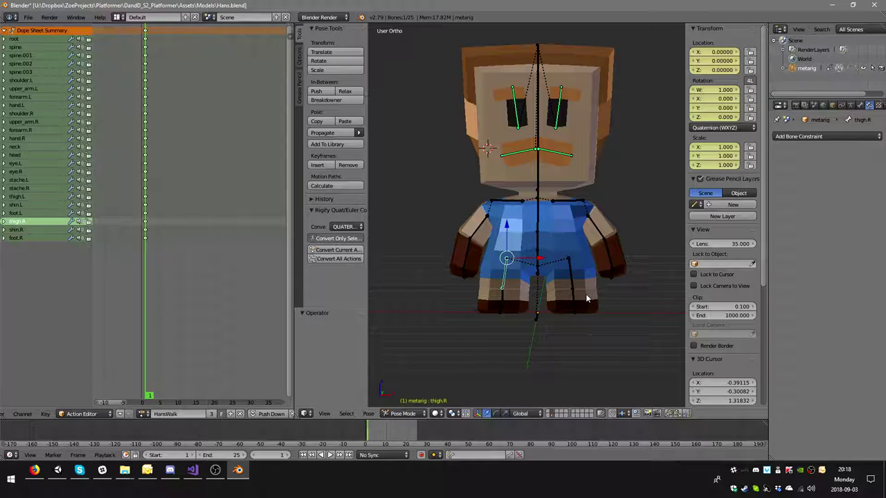
right_click(513, 206)
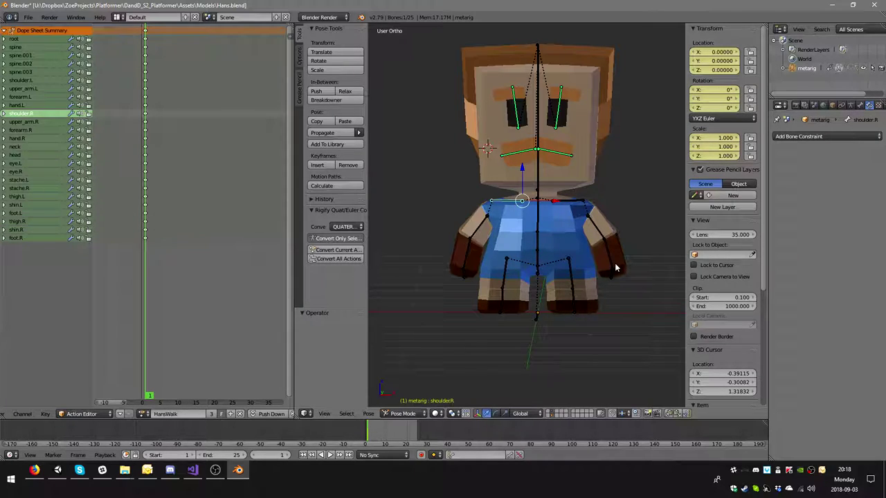
key(r)
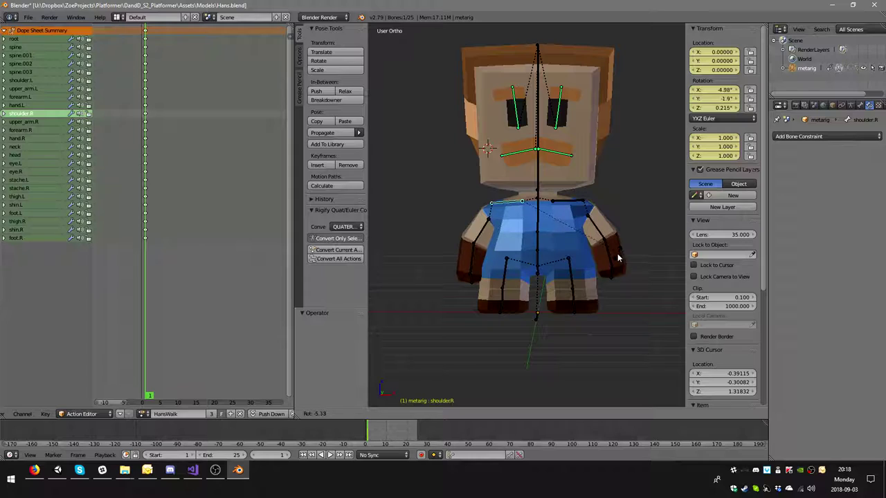
click(608, 251)
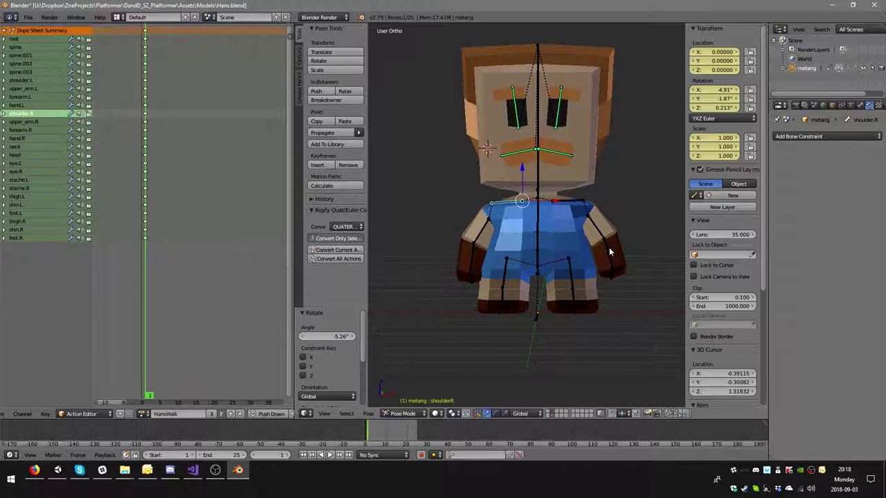
right_click(575, 203)
key(r)
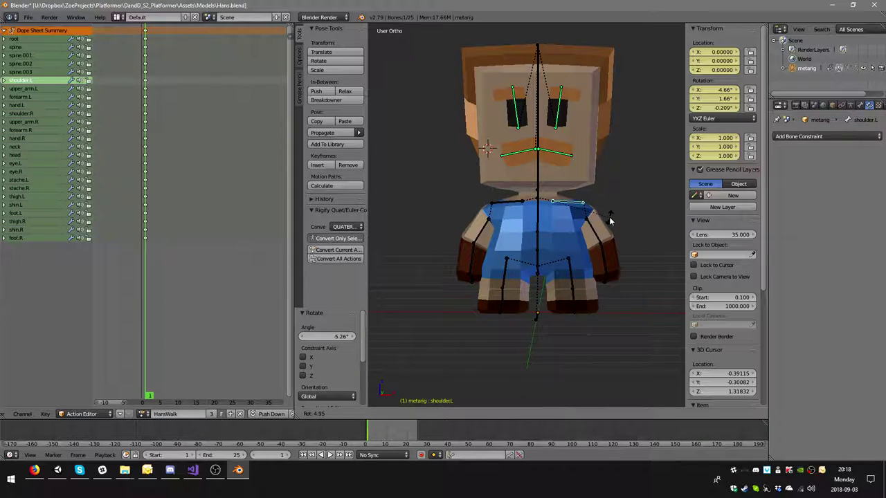
click(608, 220)
Select the neck bone and switch to the straight front view
middle_drag(565, 304, 557, 206)
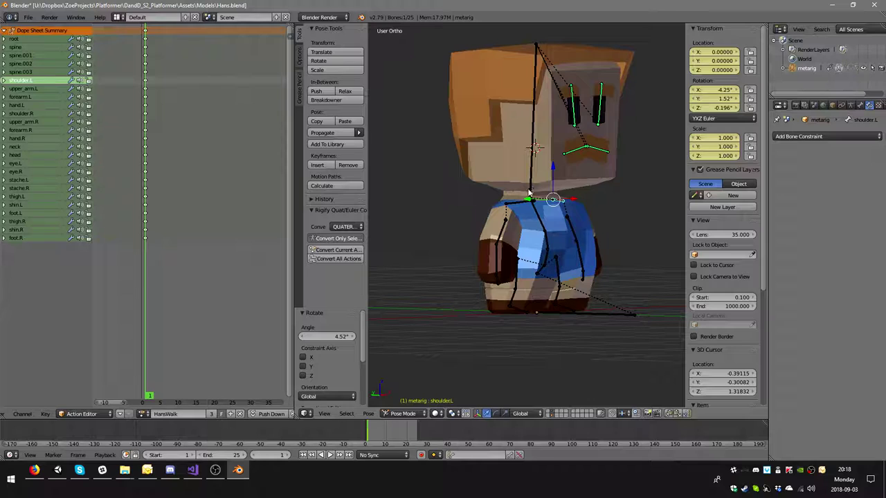
right_click(530, 193)
key(KP_1)
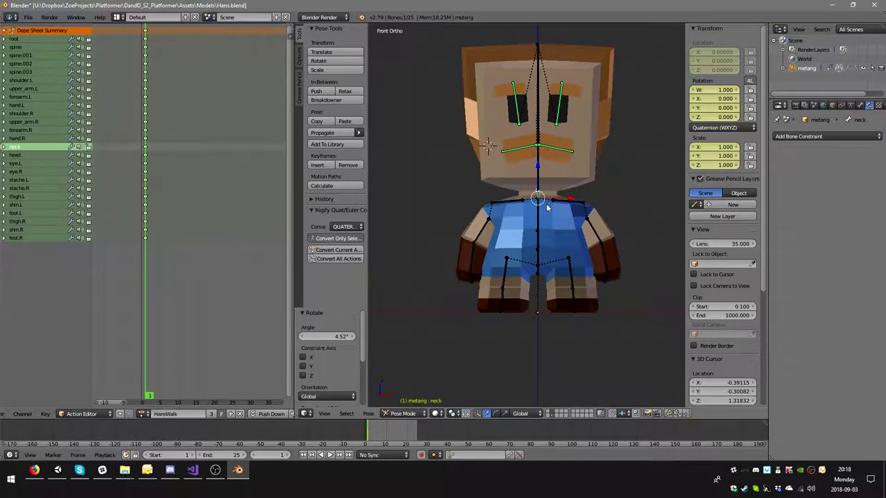
From the left side view, turn the head about Z and add a slight neck tilt
key(KP_3)
key(ctrl+KP_3)
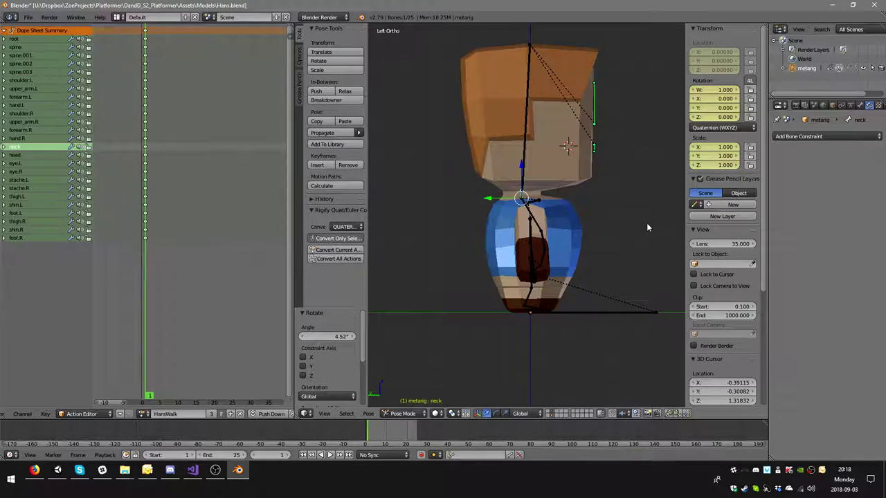
key(r)
key(z)
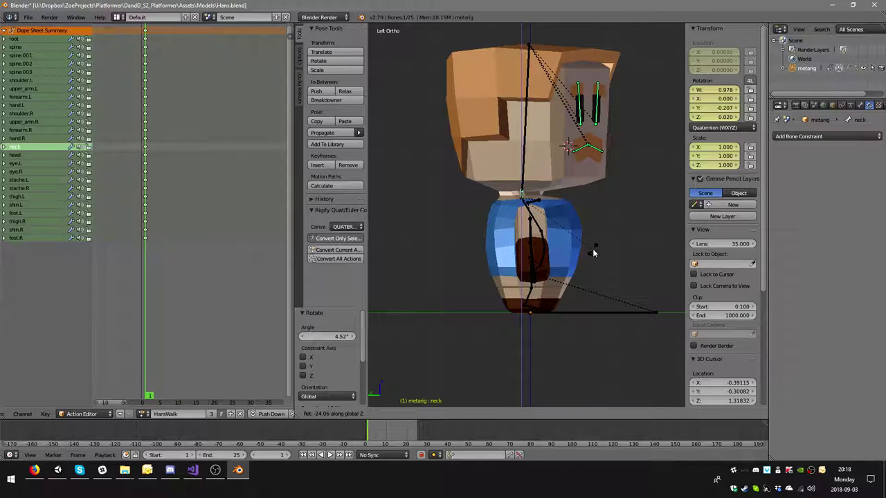
click(612, 220)
middle_drag(616, 214, 558, 173)
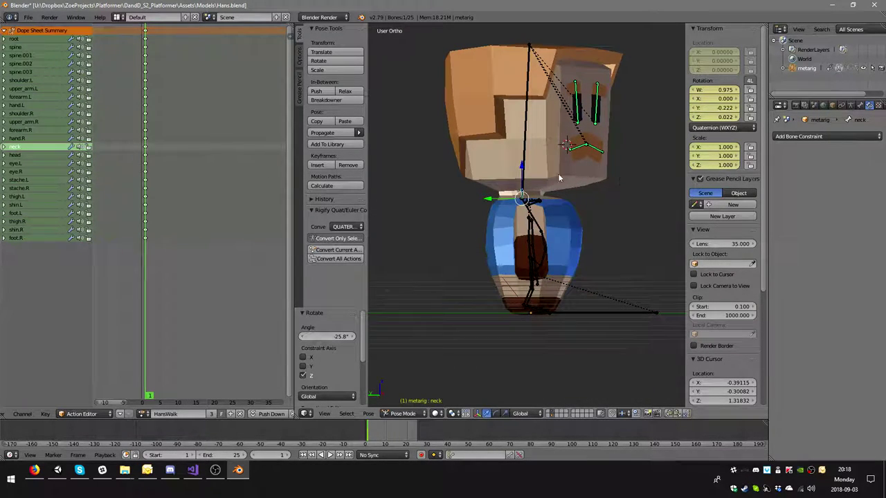
key(ctrl+KP_3)
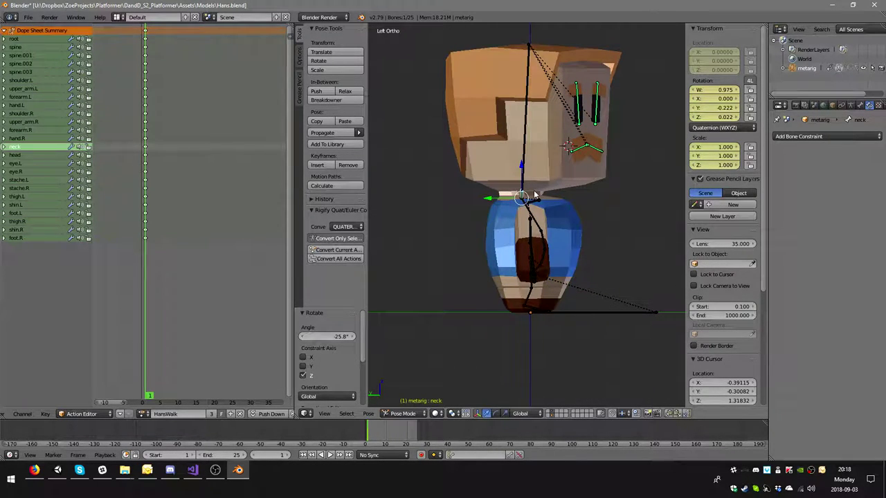
key(r)
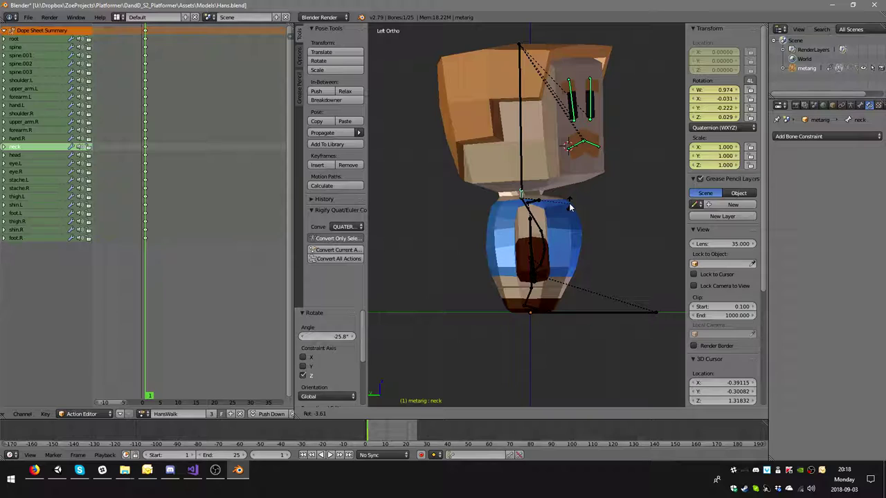
right_click(570, 205)
key(r)
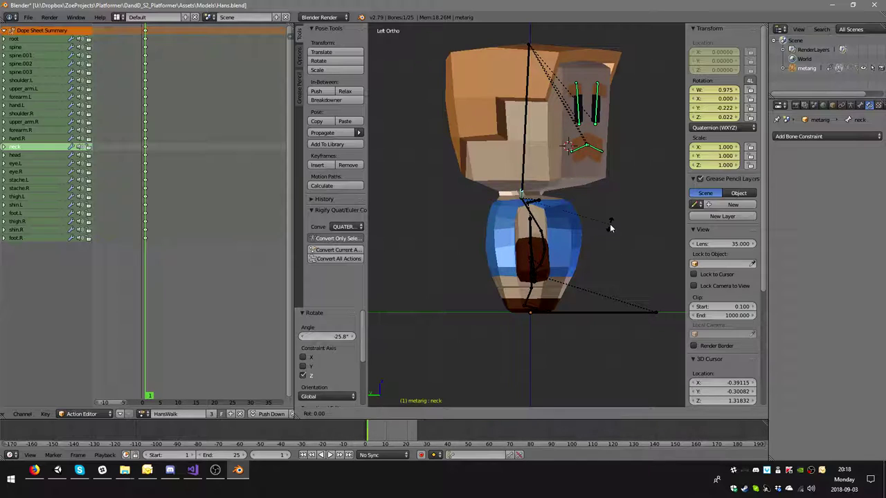
click(609, 230)
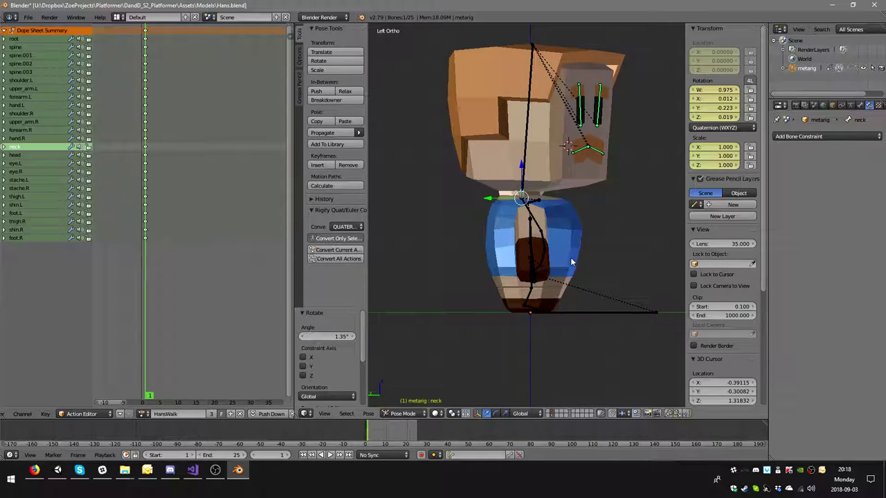
Twist the right shoulder about Z to -13°
middle_drag(551, 225, 556, 232)
right_click(572, 227)
key(KP_1)
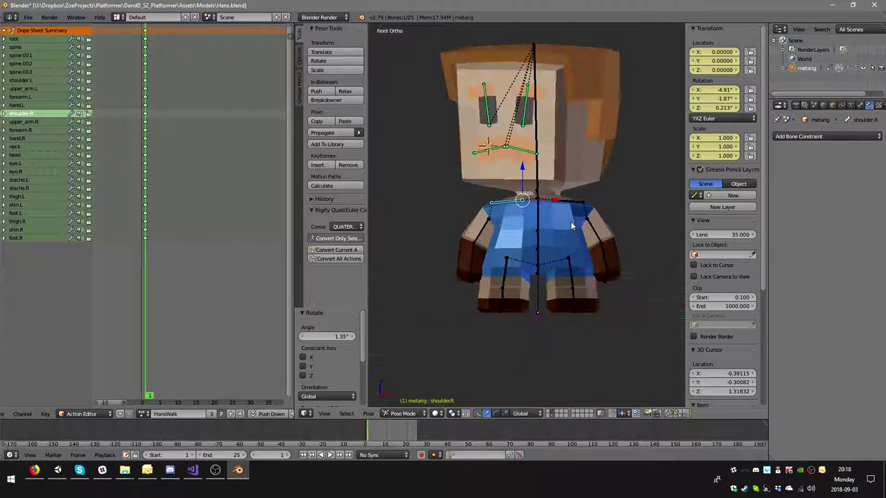
key(KP_3)
key(KP_1)
key(ctrl+KP_3)
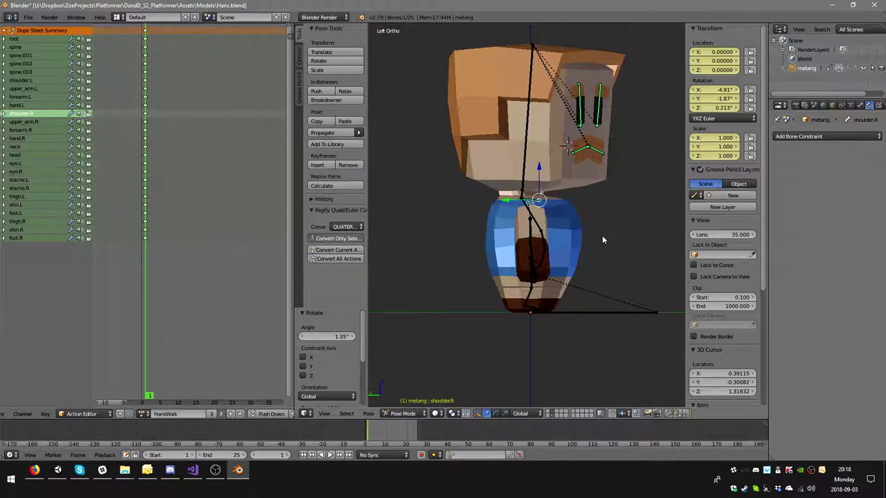
key(r)
key(z)
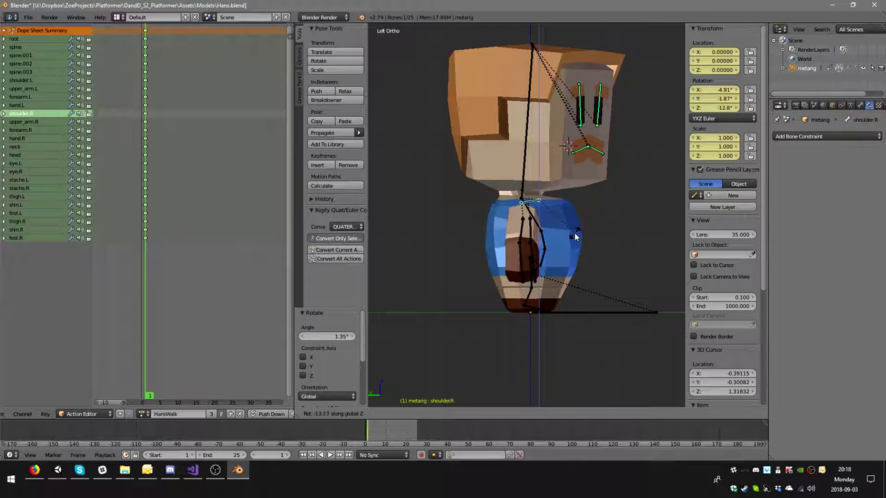
click(574, 232)
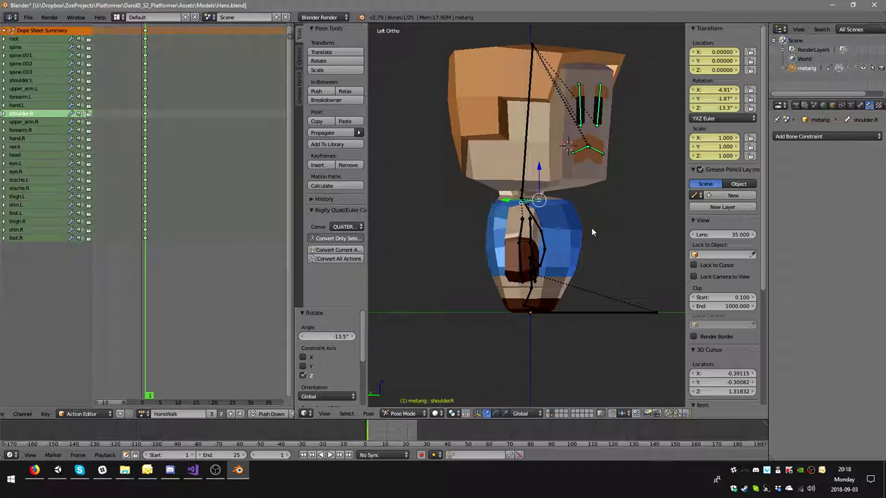
Select the mirrored left shoulder and twist it about Z to 12°, with a small adjustment
key(KP_4)
key(KP_4)
key(KP_4)
key(KP_4)
key(KP_4)
key(KP_4)
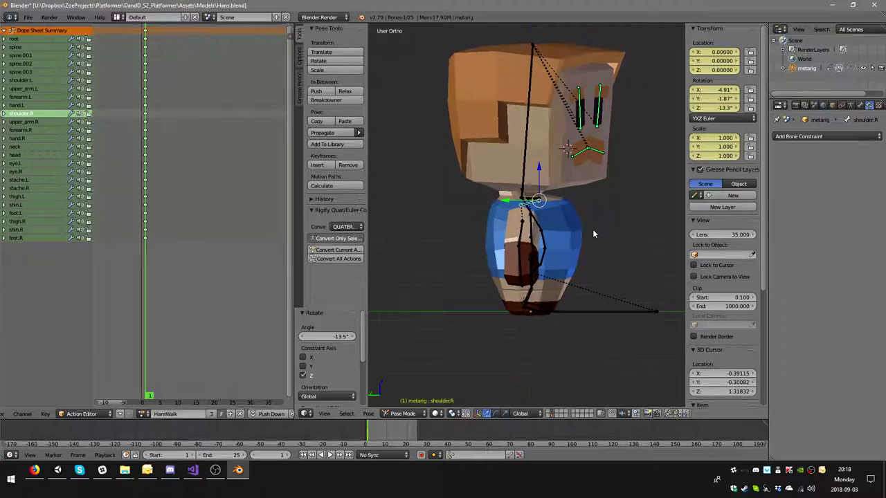
key(KP_4)
key(KP_4)
key(KP_4)
key(KP_4)
key(KP_4)
key(KP_4)
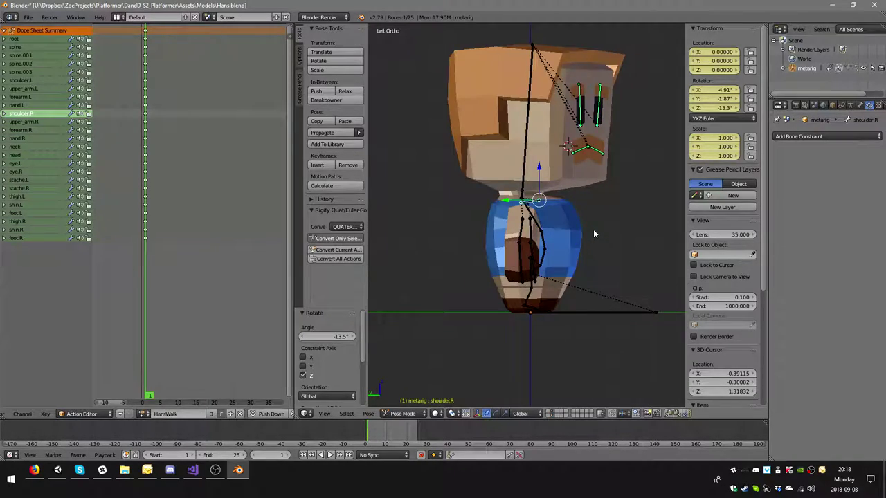
key(ctrl+shift+m)
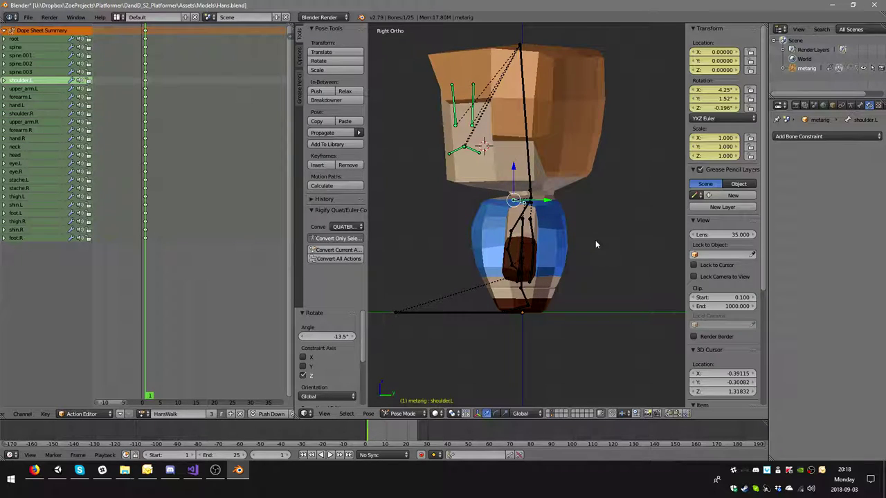
key(r)
key(z)
click(604, 225)
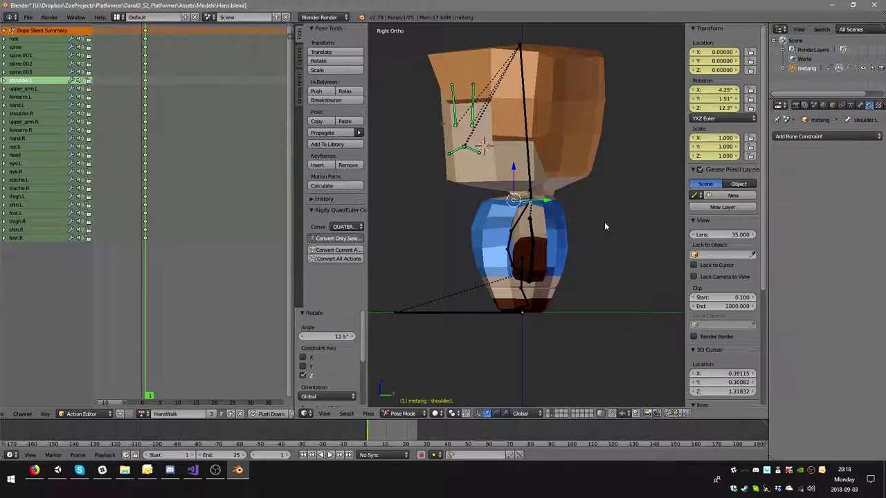
key(KP_1)
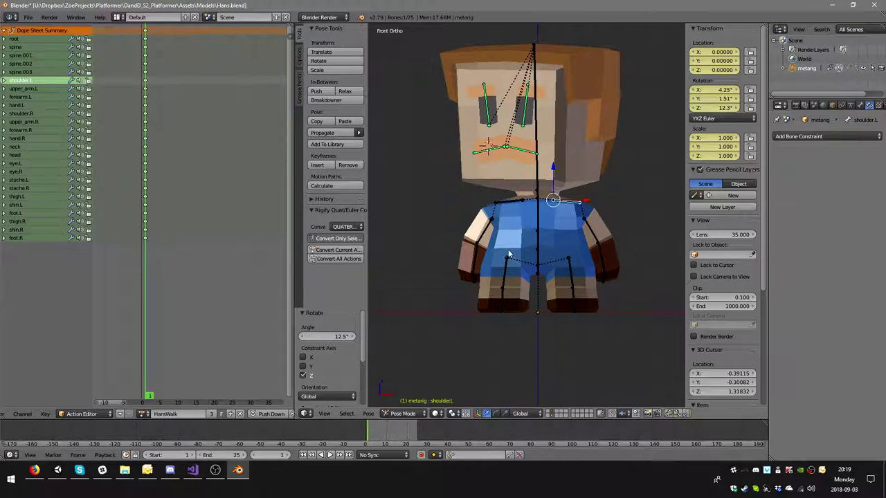
key(r)
click(529, 255)
key(ctrl+KP_3)
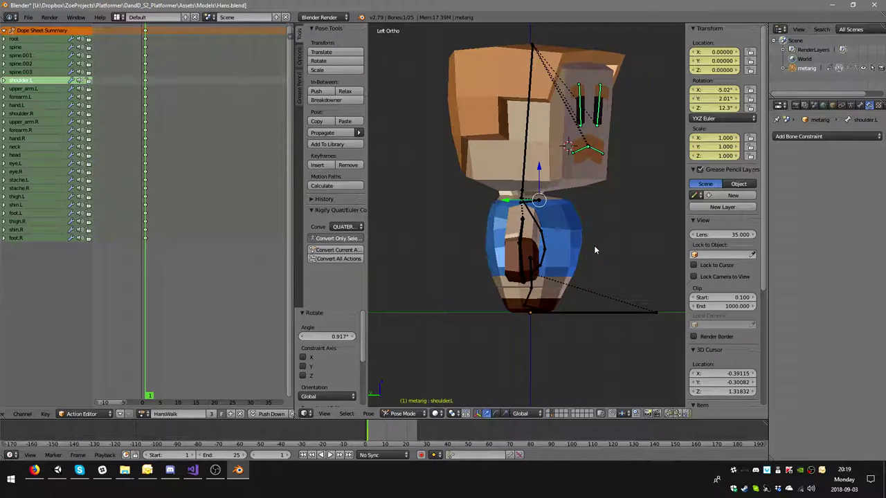
Swing the left and right upper arms into the walk pose
key(bracketright)
key(r)
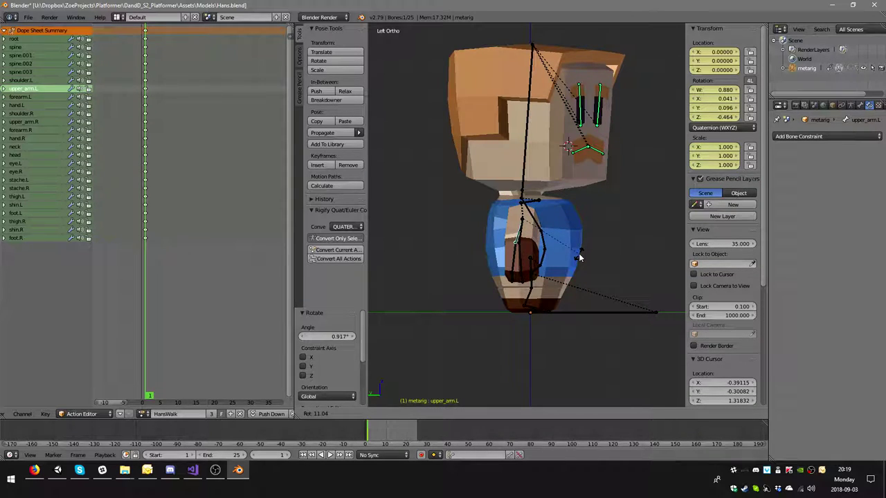
click(579, 253)
right_click(519, 228)
key(ctrl+z)
key(r)
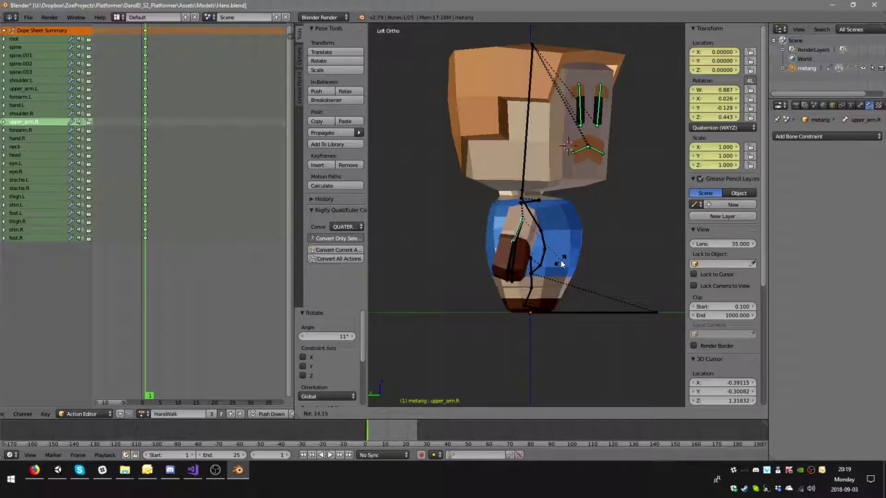
click(567, 257)
Bend the left forearm in two passes to about -20.2°
right_click(516, 261)
key(r)
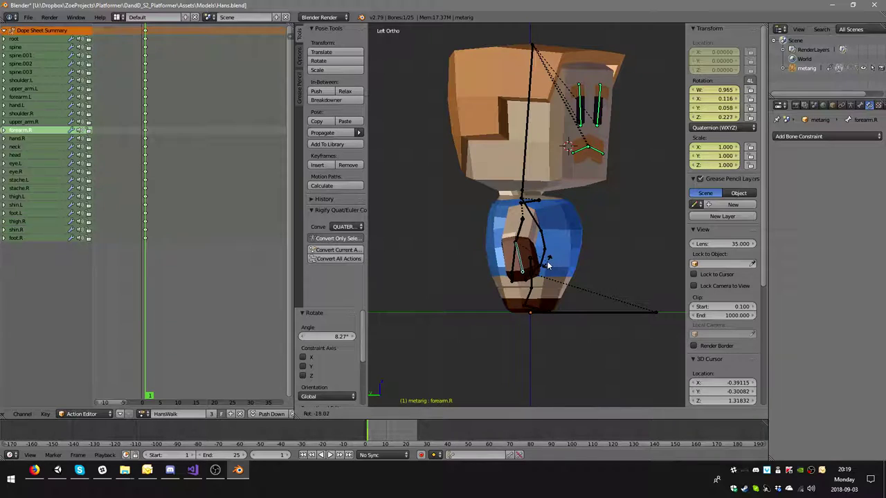
click(538, 270)
key(r)
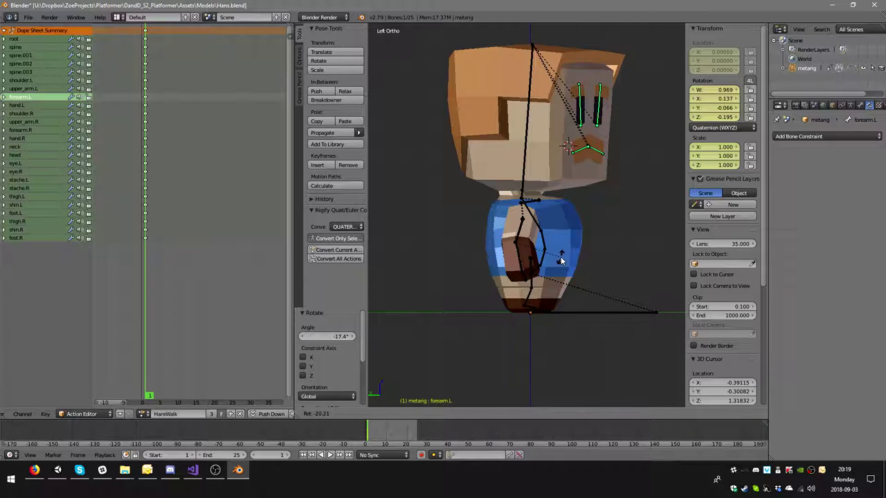
click(535, 304)
In Front Ortho, toggle the selection and insert a LocRotScale keyframe, which keys nothing
key(KP_1)
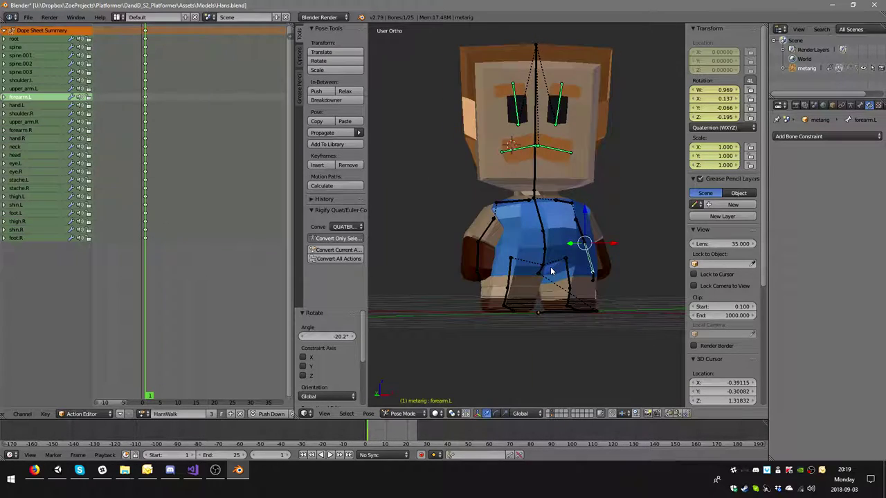
key(ctrl+KP_3)
key(ctrl+KP_1)
key(KP_1)
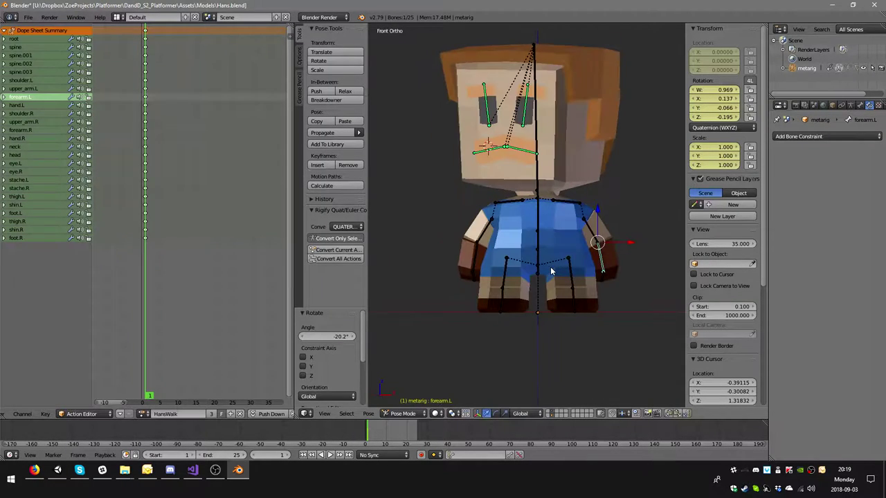
key(a)
key(a)
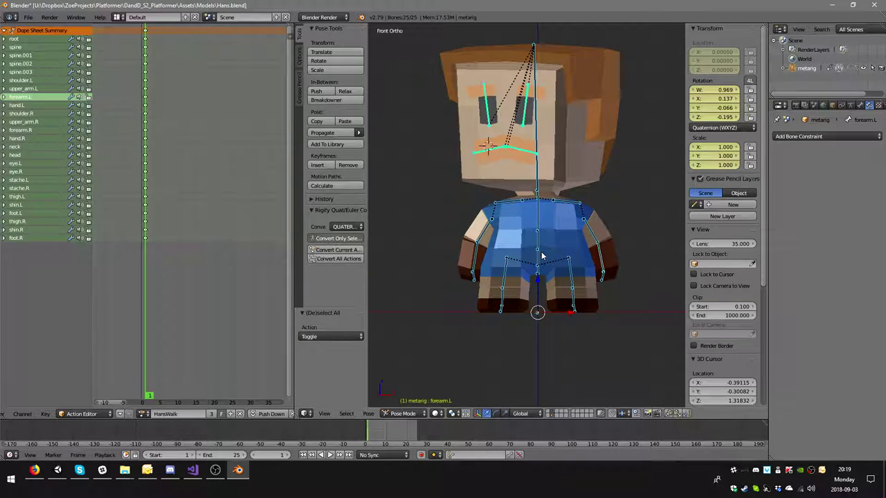
key(a)
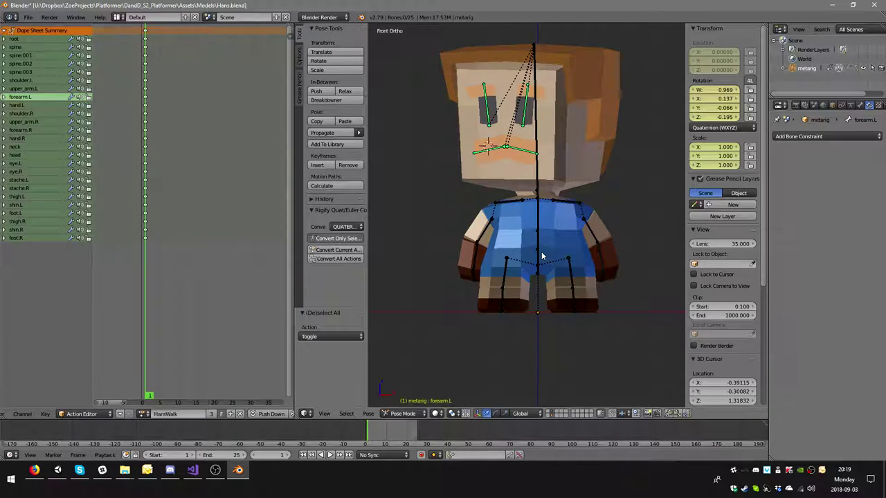
key(i)
click(542, 254)
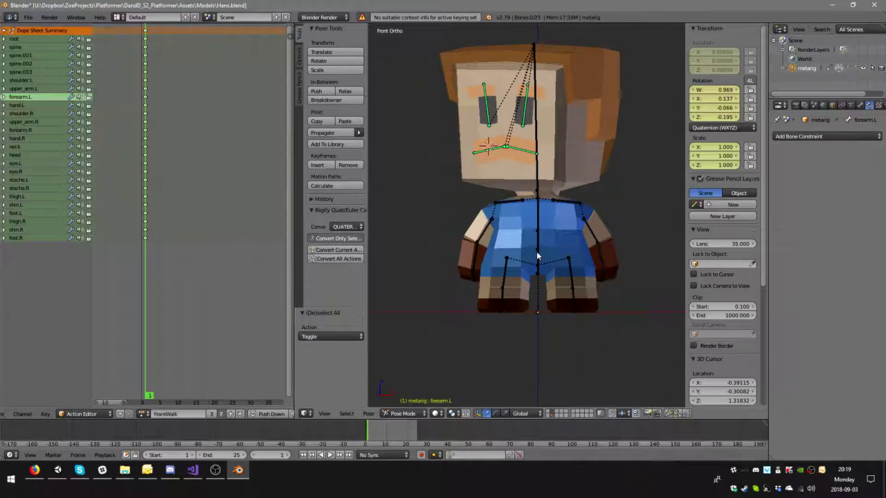
Insert LocRotScale keyframes on every bone at frame 1
key(a)
key(i)
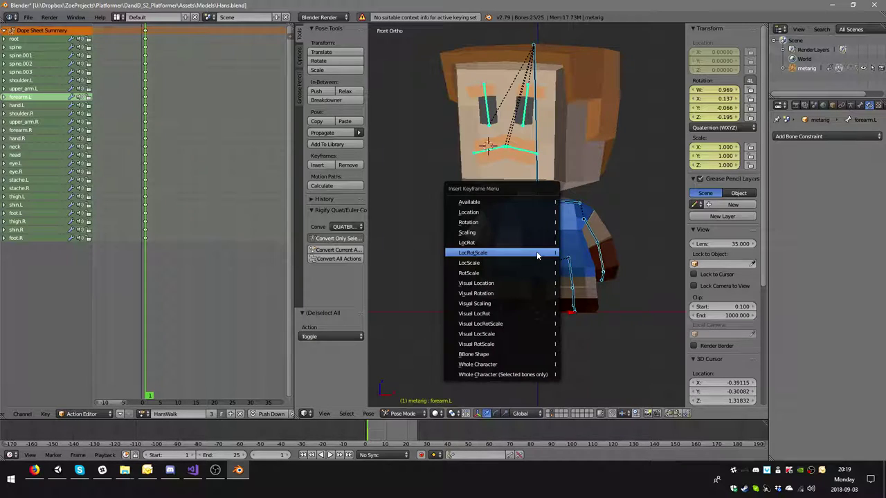
click(537, 255)
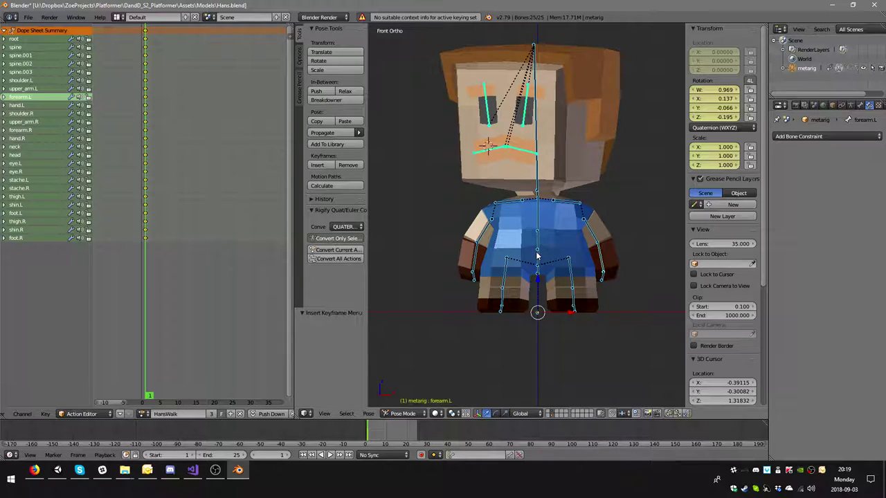
Duplicate the frame 1 keys to frame 25 and return the playhead to frame 1
click(145, 31)
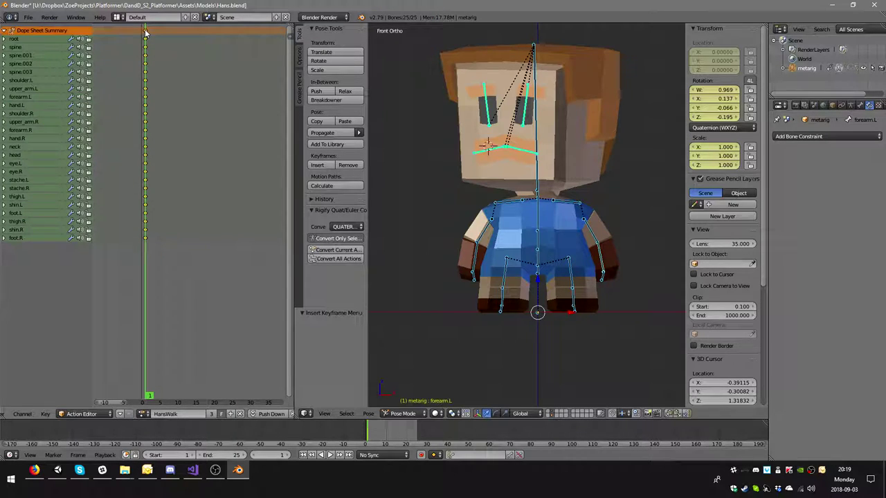
key(shift+d)
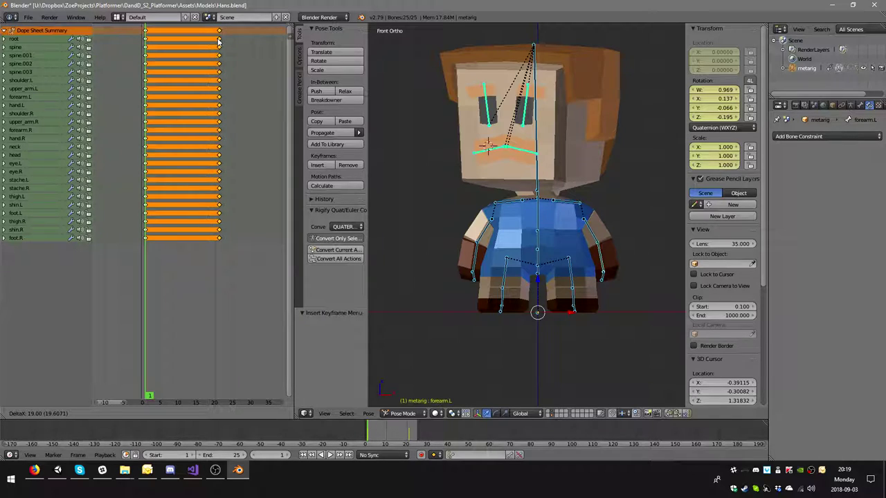
click(231, 44)
click(231, 44)
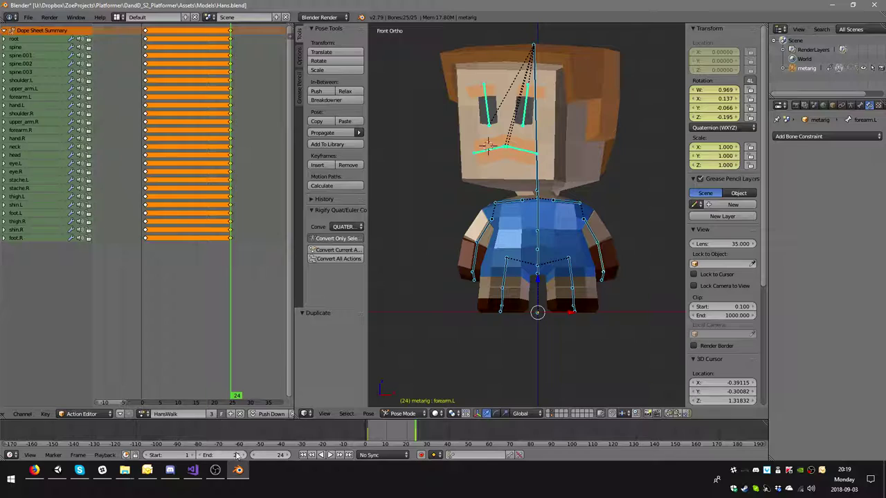
key(g)
click(236, 137)
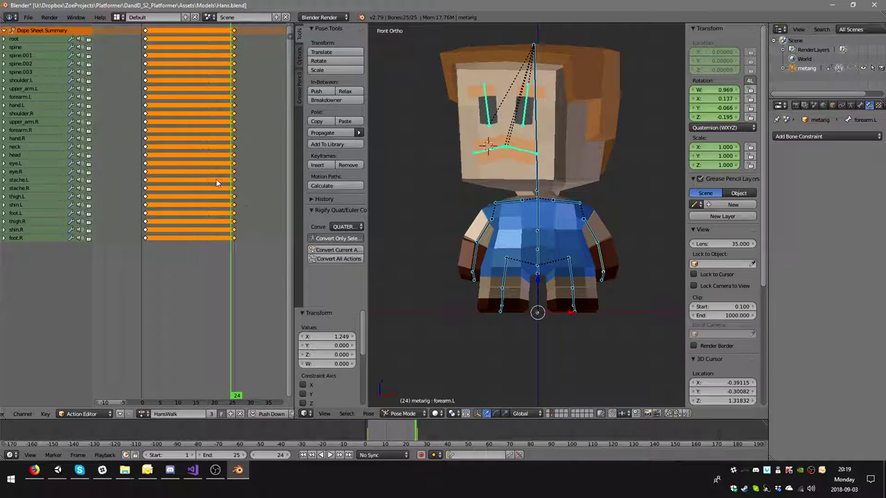
drag(191, 140, 145, 155)
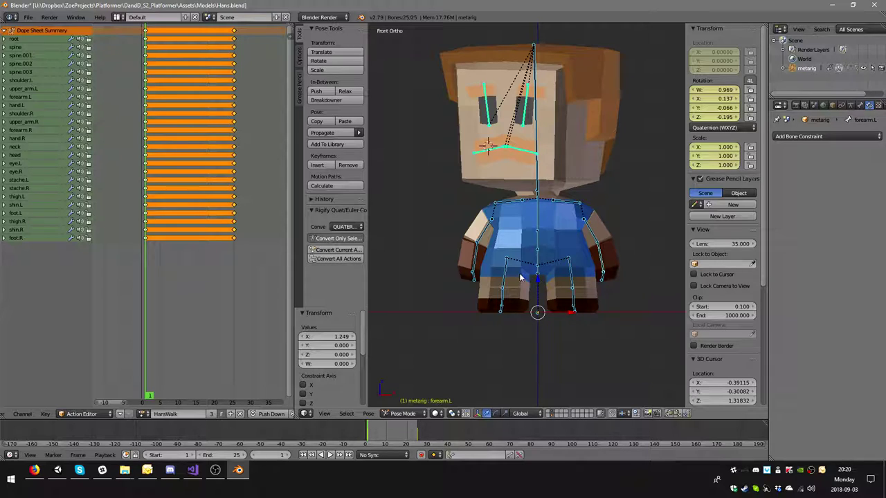
Orbit around Hans, then snap to Right Ortho and flip to Left Ortho
middle_drag(522, 277, 523, 179)
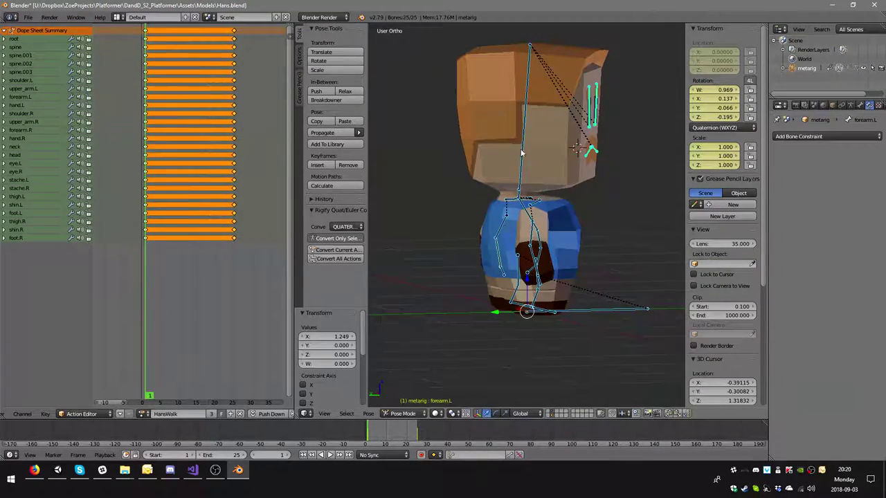
middle_drag(568, 206, 573, 181)
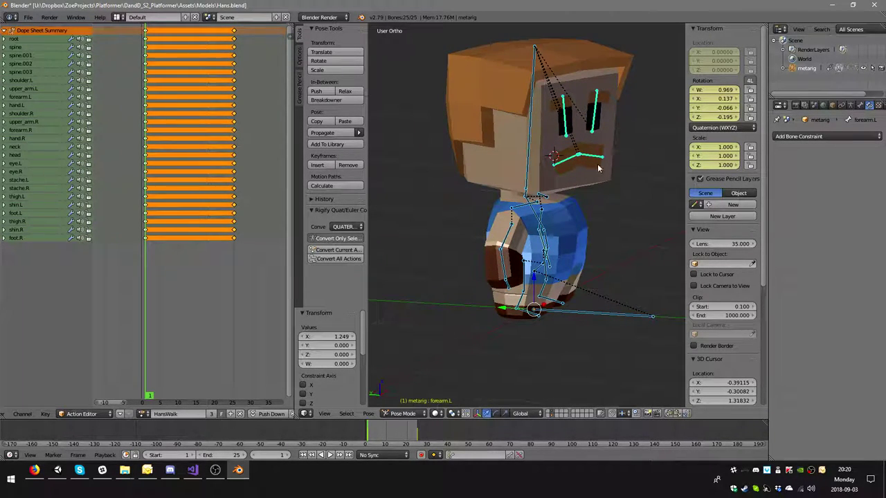
middle_drag(541, 189, 557, 155)
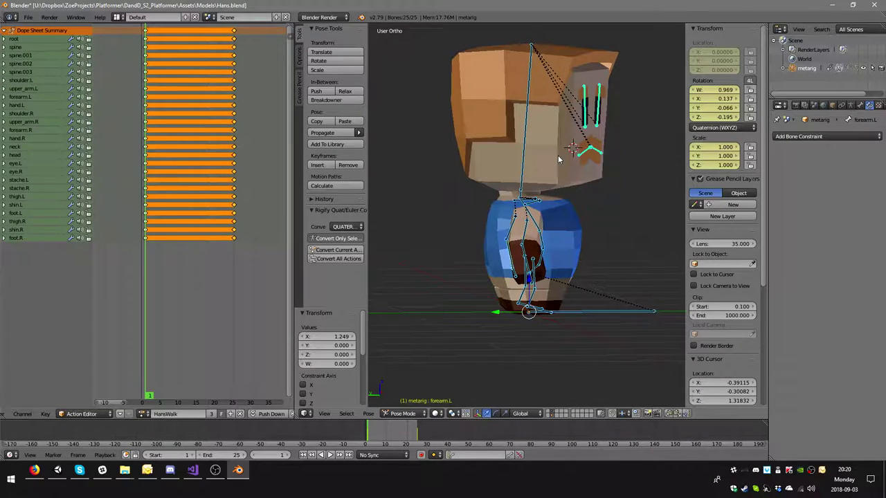
key(KP_3)
key(ctrl+KP_3)
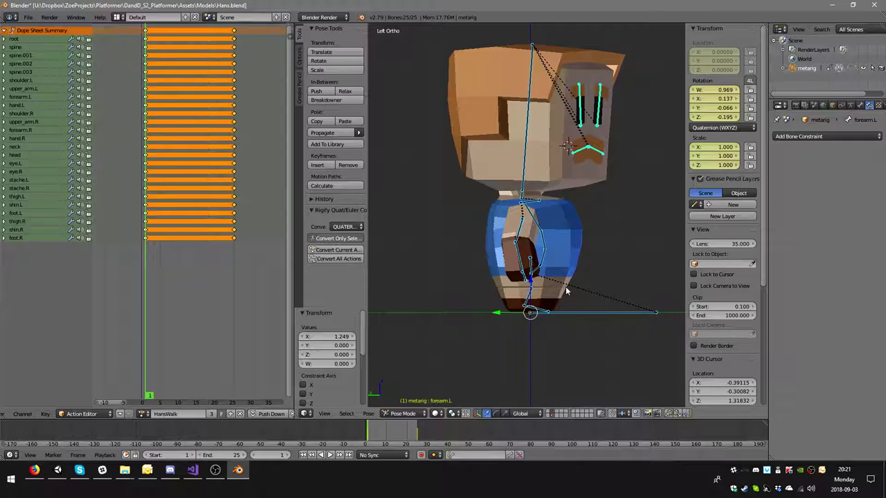
Zoom and orbit onto Hans, then set the current frame to 5
scroll(556, 295, up, 2)
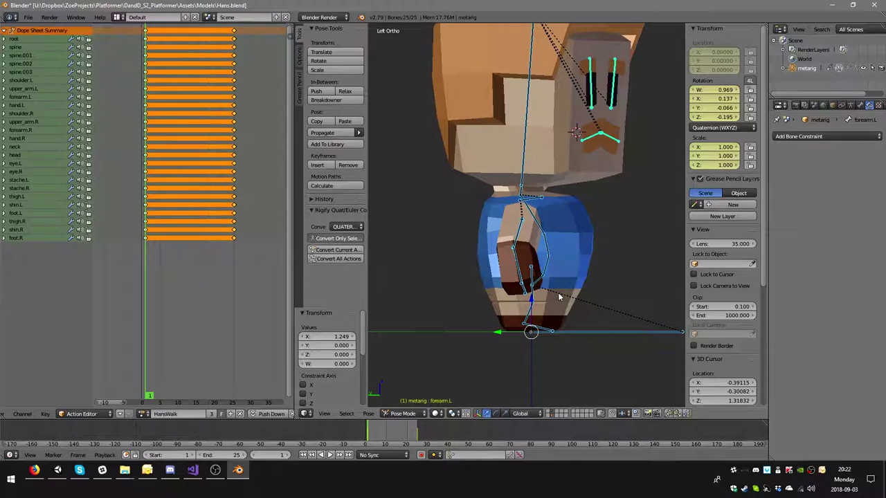
scroll(557, 297, down, 2)
scroll(564, 296, up, 3)
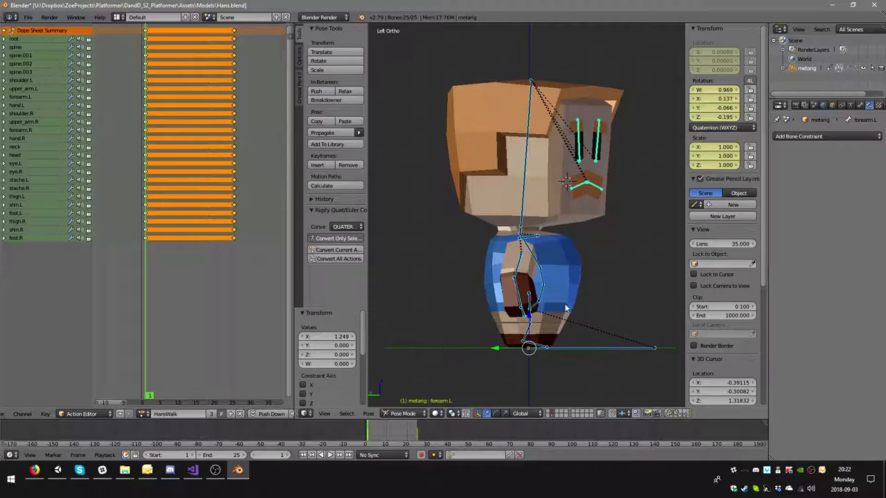
middle_drag(601, 304, 549, 309)
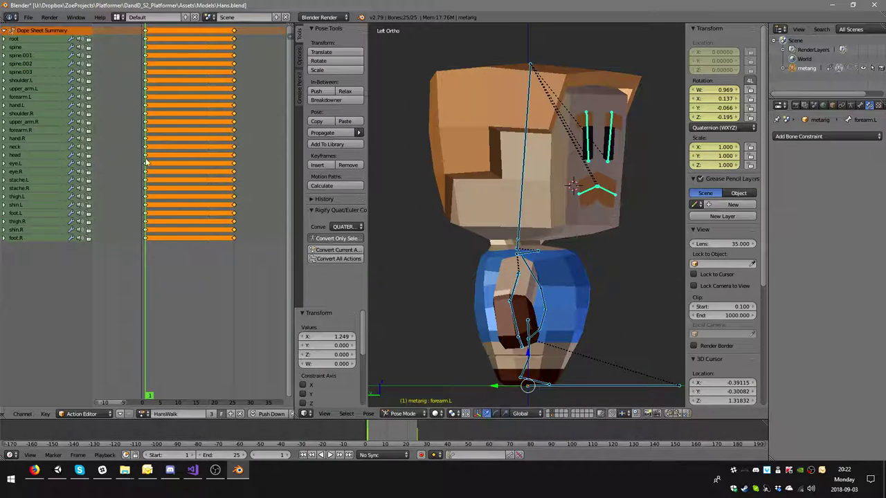
mouse_move(163, 161)
mouse_down()
mouse_move(192, 165)
mouse_move(159, 161)
mouse_up()
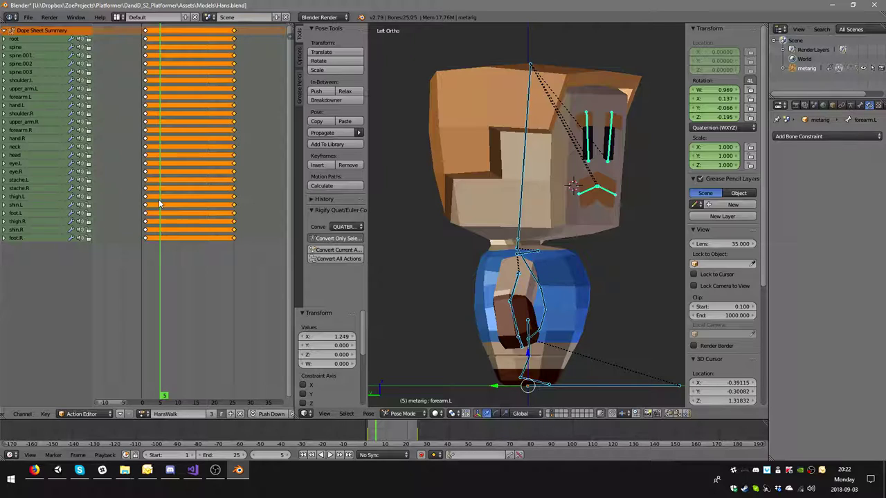
At frame 5, rotate the spine bone and both thighs
right_click(535, 337)
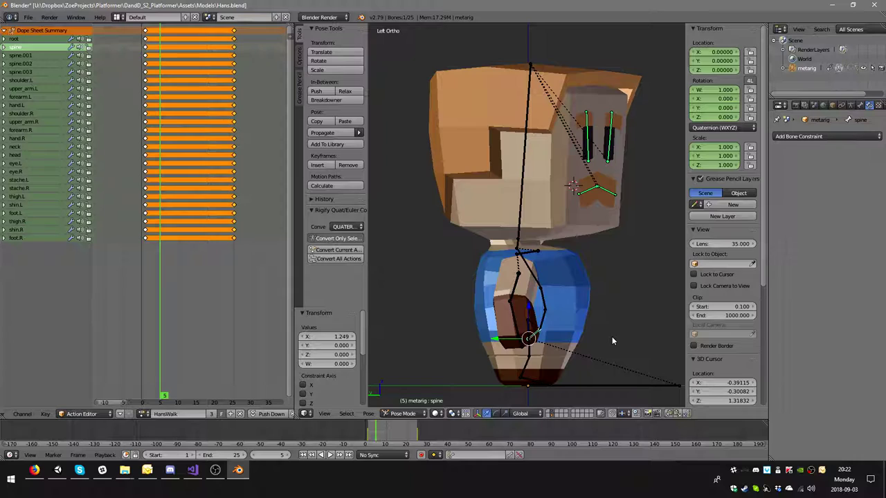
key(r)
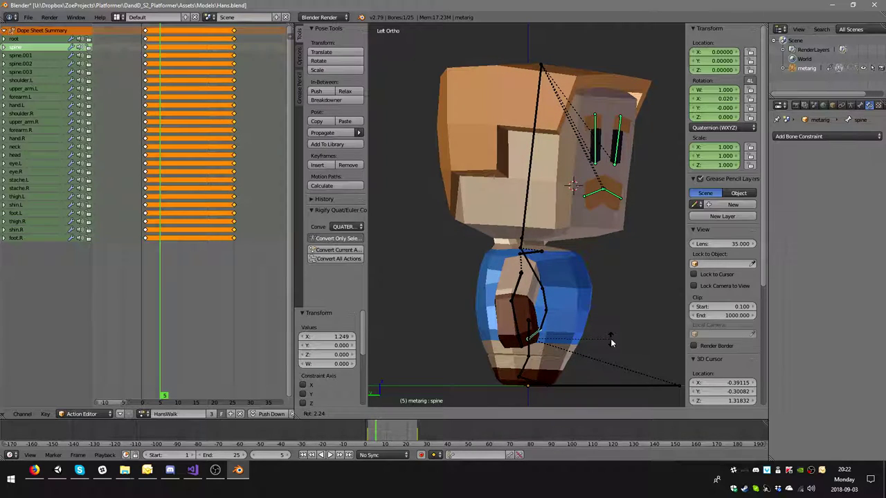
click(611, 342)
right_click(530, 348)
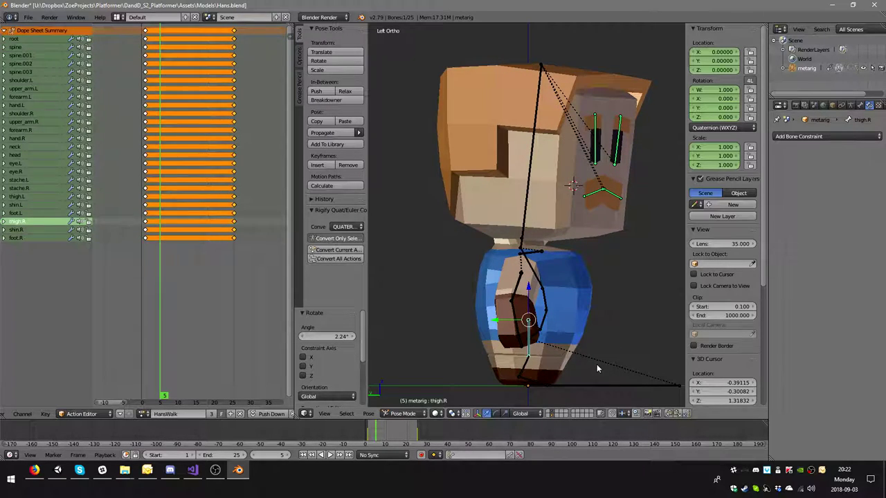
key(r)
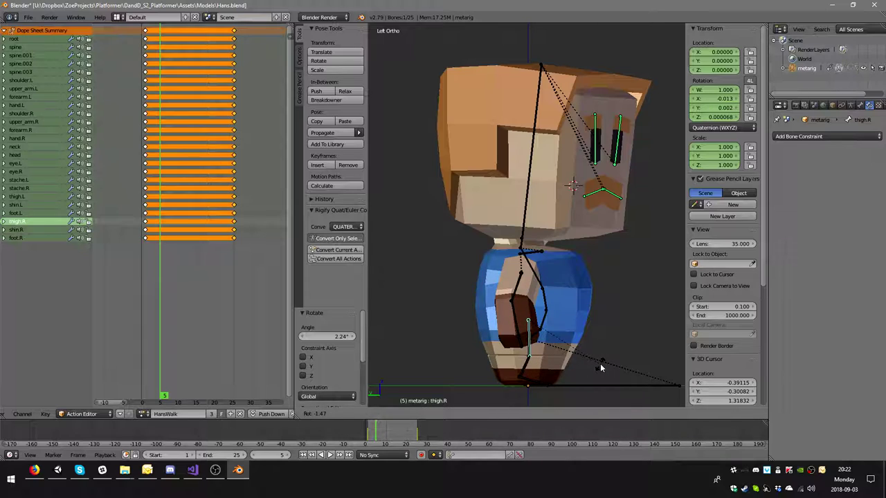
click(600, 363)
right_click(525, 349)
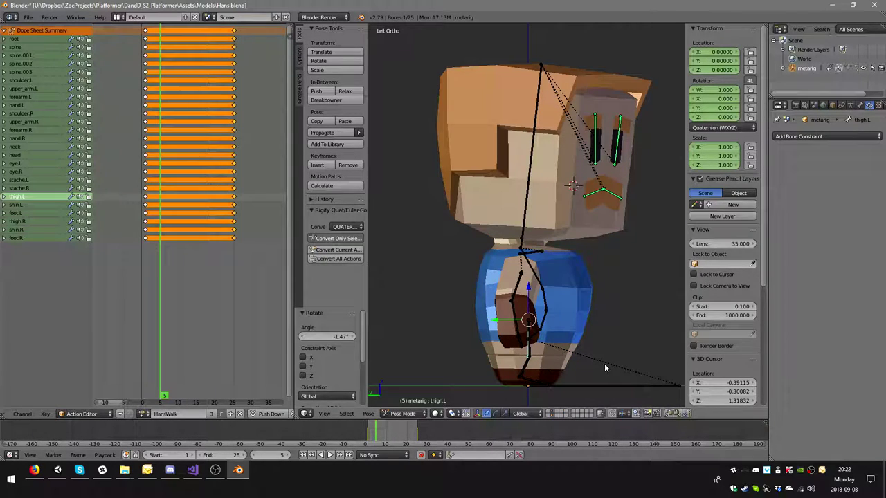
key(r)
click(601, 362)
Rotate upper_arm.R, forearm.R and forearm.L into the step pose
right_click(546, 309)
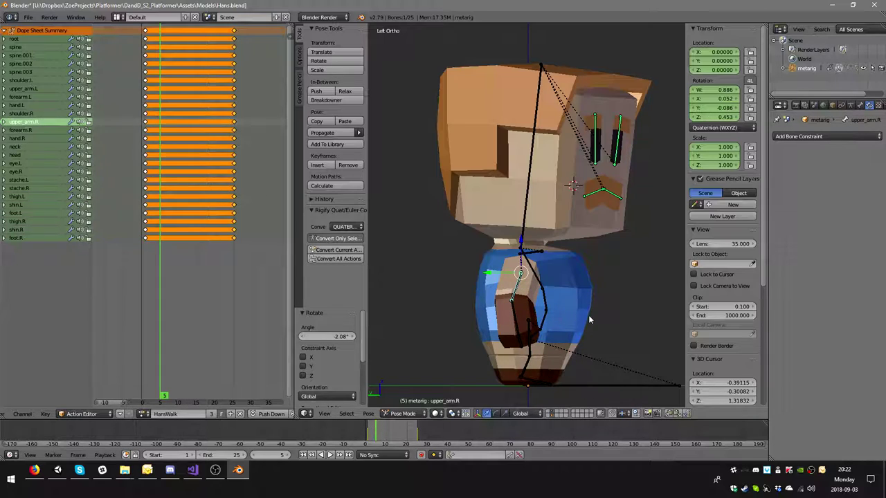
key(r)
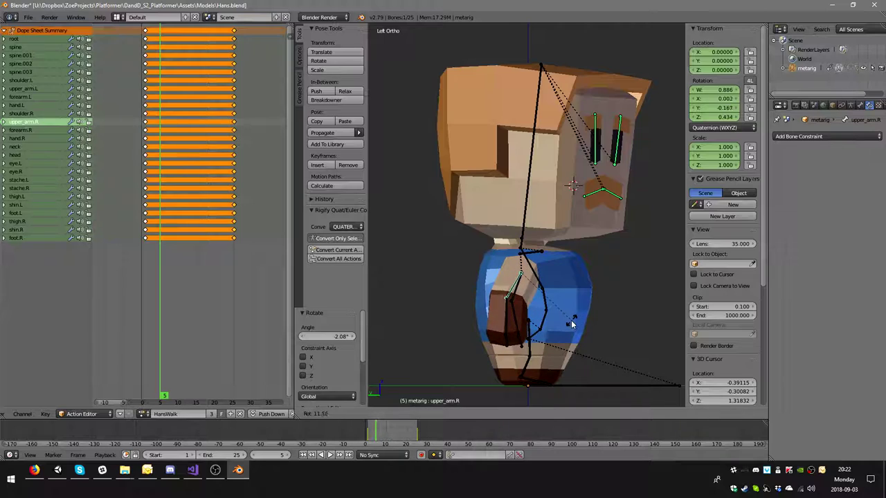
click(510, 322)
right_click(507, 321)
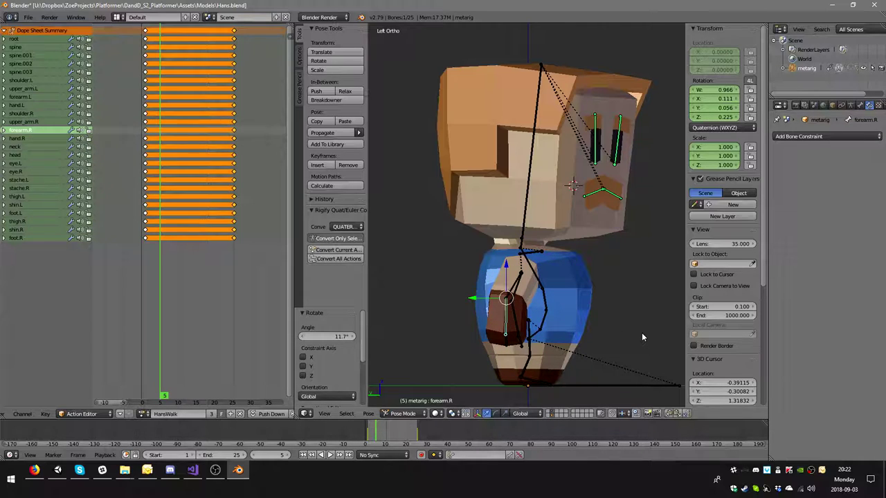
key(r)
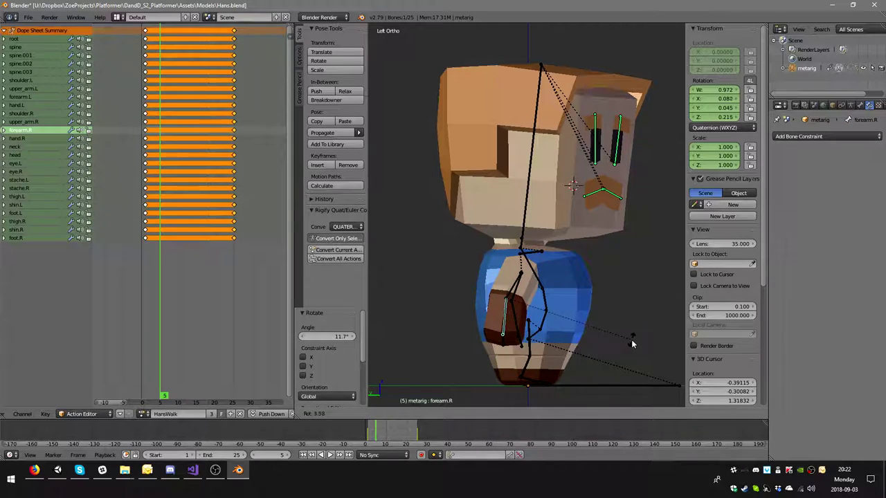
click(631, 342)
right_click(514, 297)
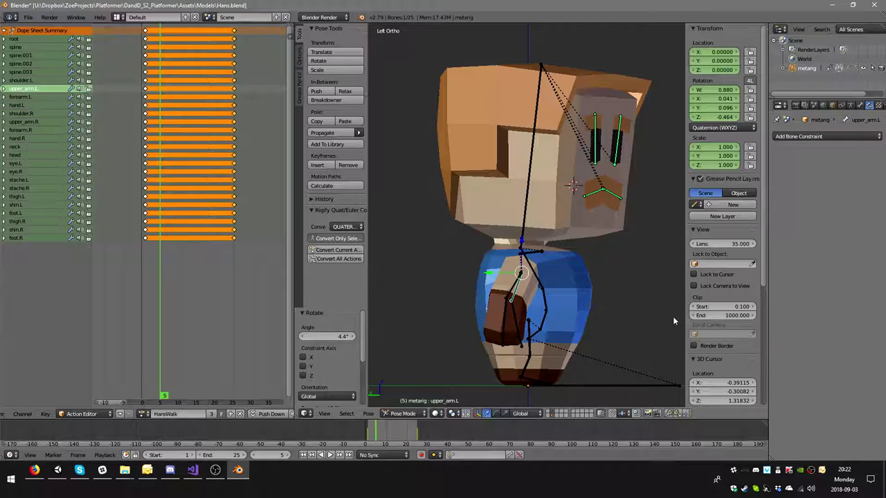
right_click(515, 331)
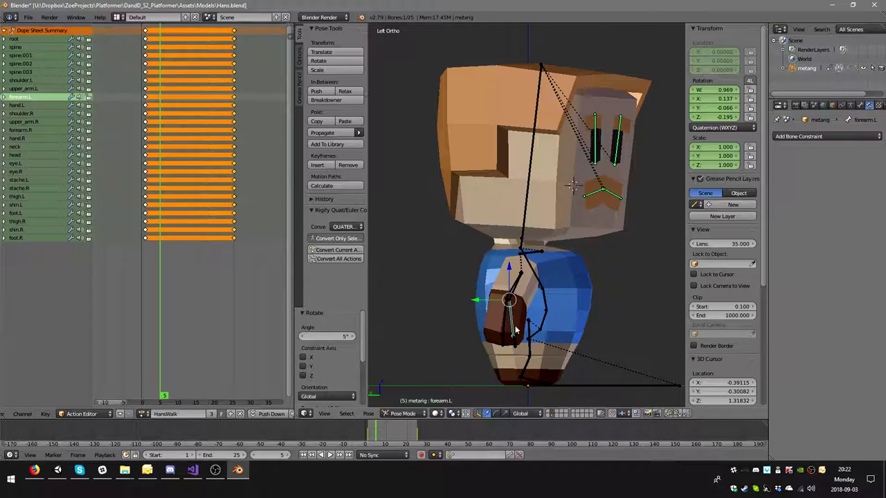
key(r)
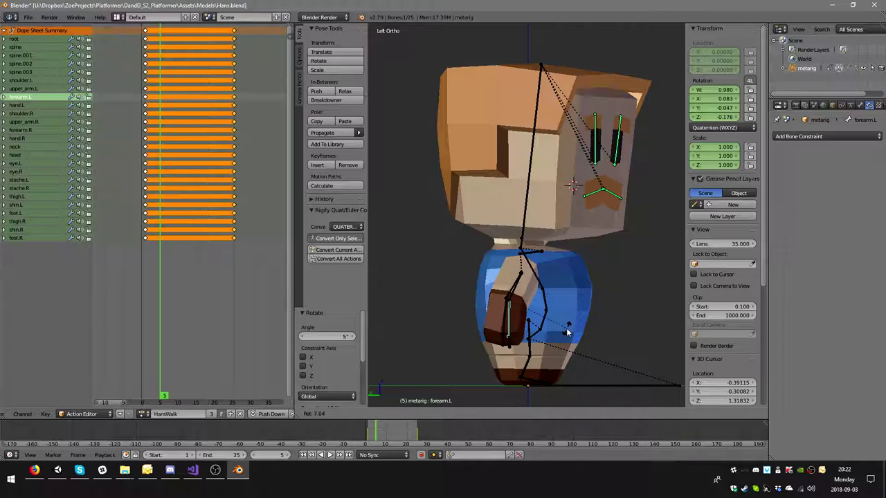
click(566, 332)
Tilt spine.001, spine.002, spine.003 and the neck to lean the torso and head
right_click(544, 328)
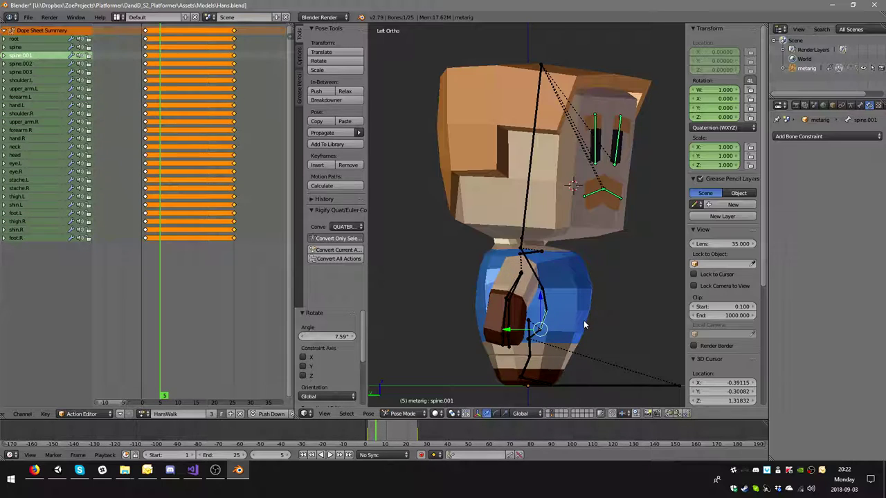
key(r)
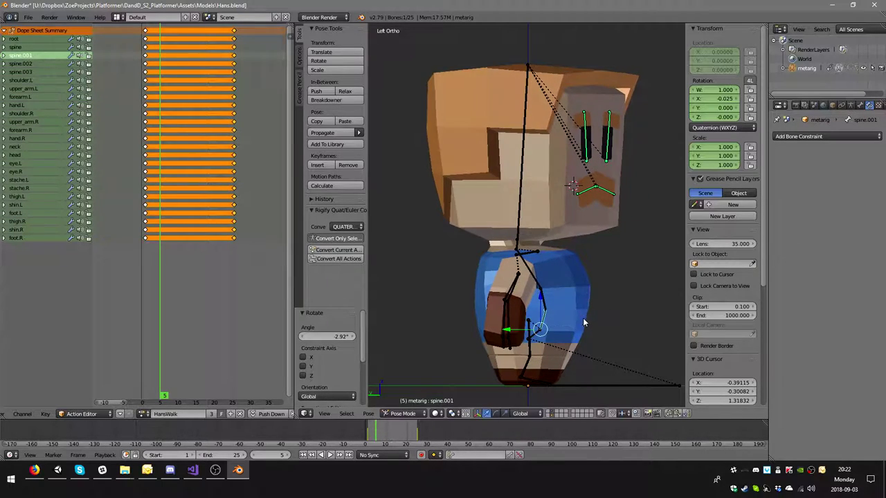
click(584, 323)
right_click(545, 306)
key(r)
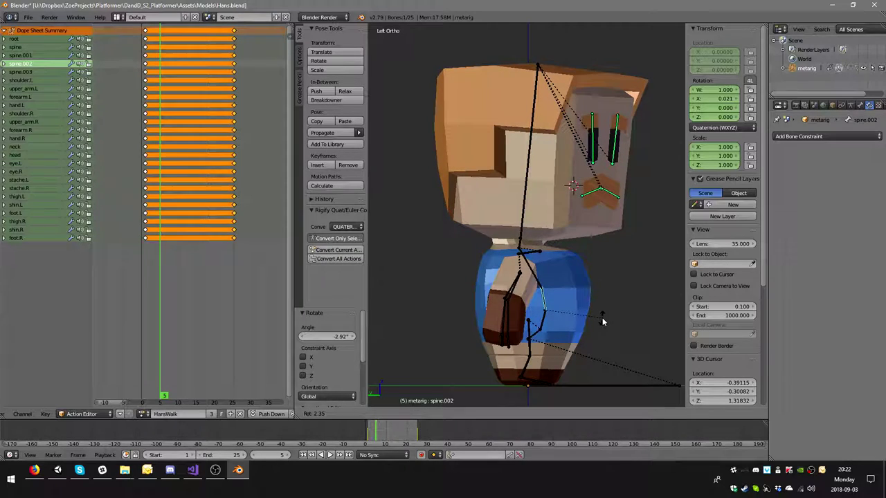
click(602, 323)
right_click(592, 304)
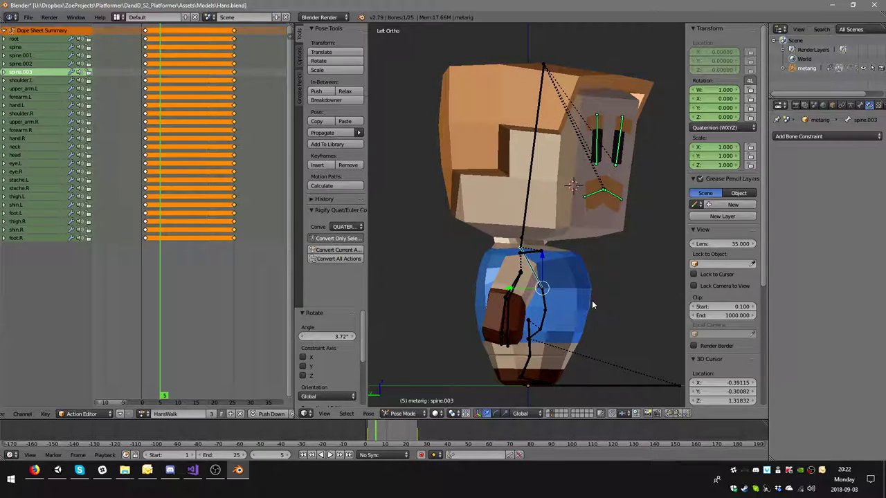
key(r)
click(591, 304)
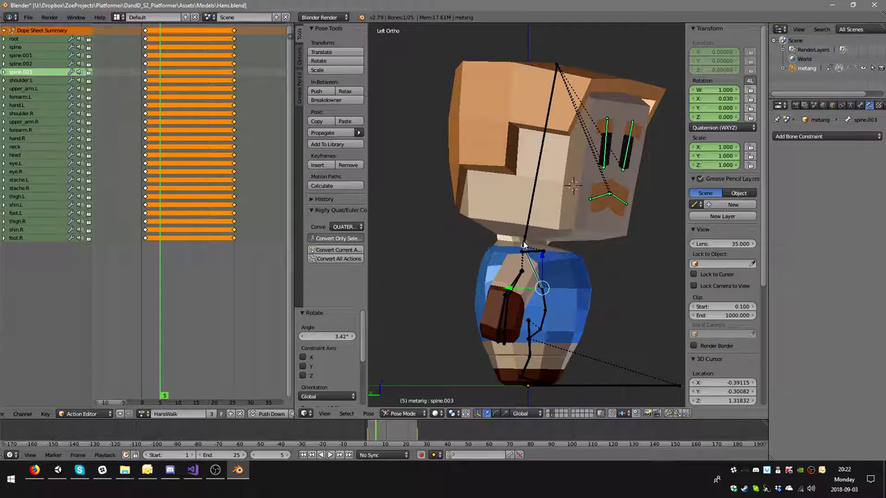
right_click(523, 246)
key(r)
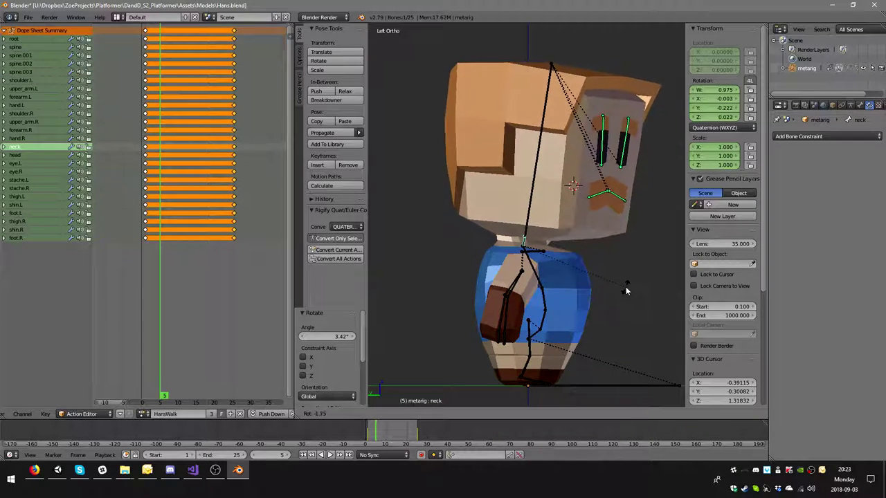
click(624, 285)
Rotate the shoulder.R bone about the Z axis, checking front and side views
right_click(612, 281)
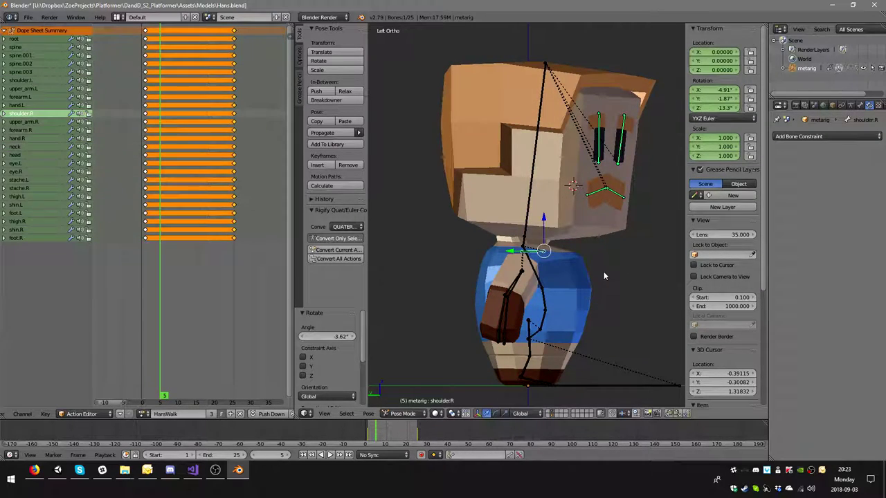
key(KP_1)
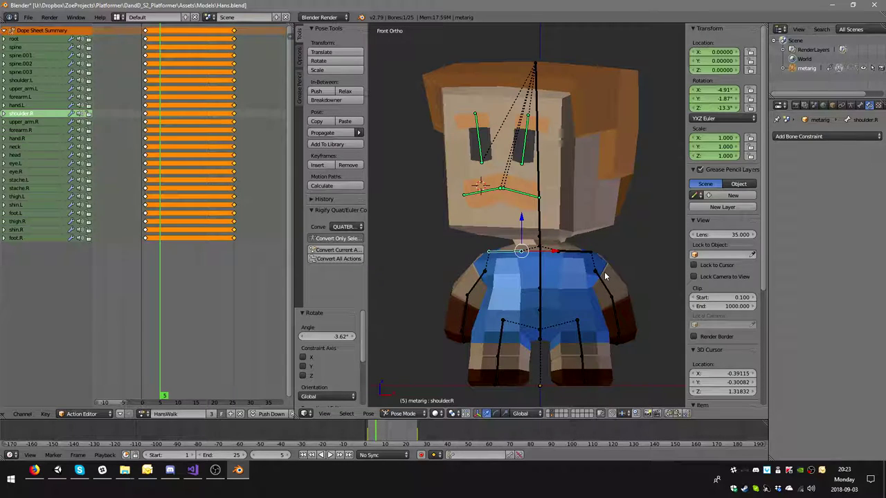
key(KP_3)
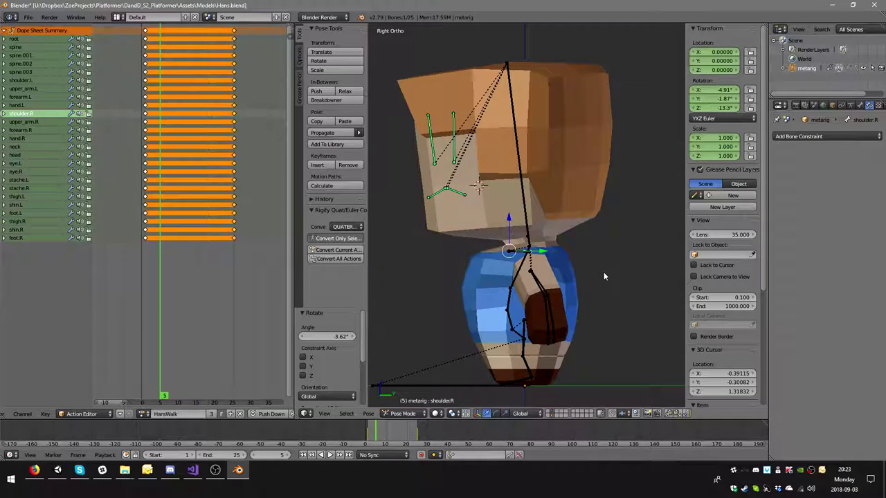
key(ctrl+KP_3)
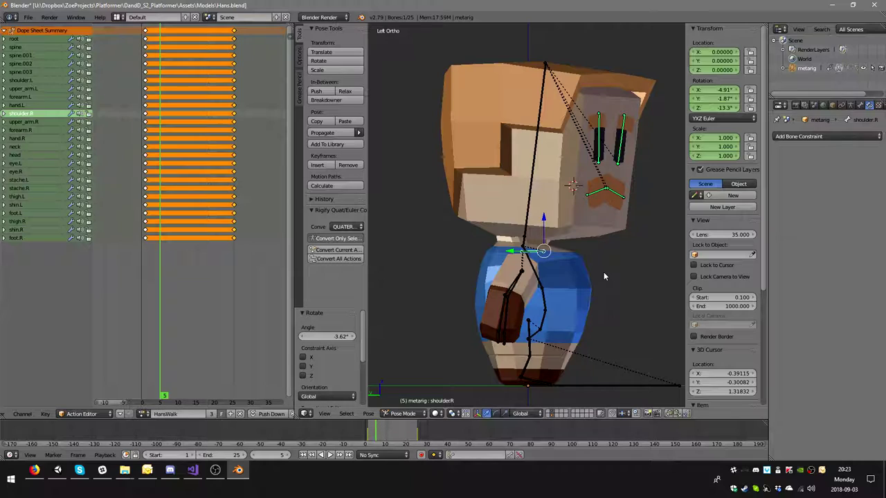
key(r)
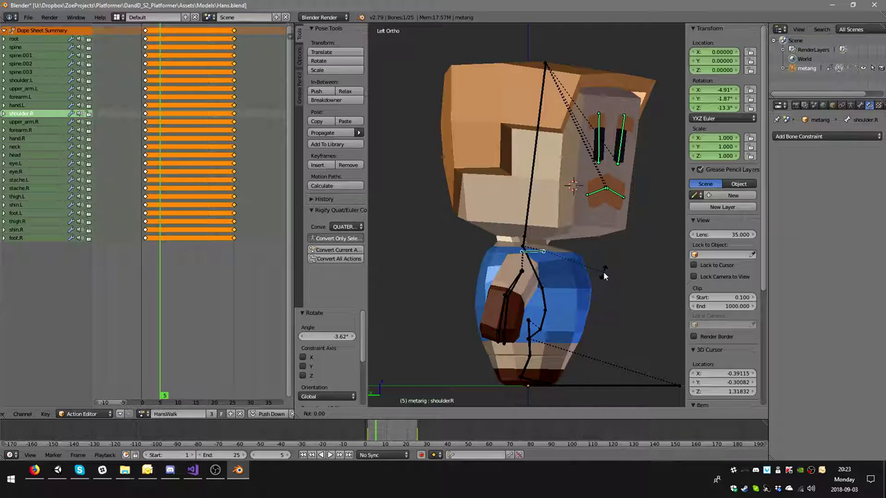
key(z)
click(599, 273)
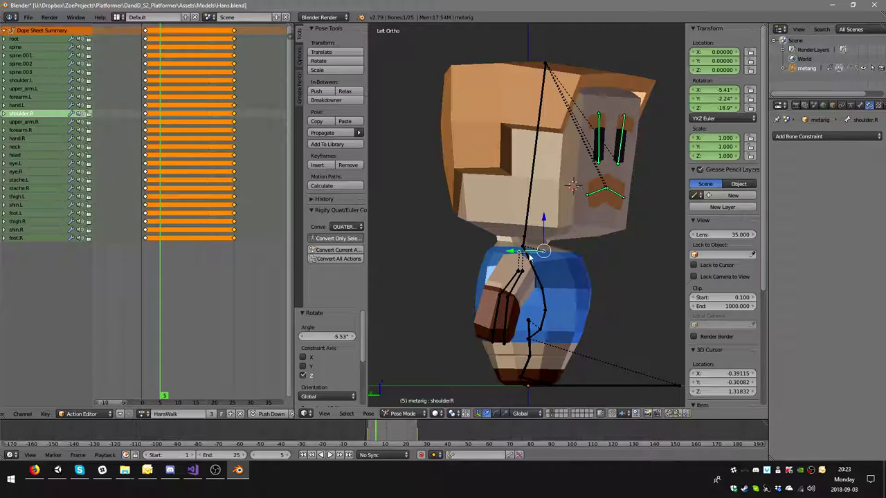
Rotate the shoulder.L bone to 20.2° about the Z axis
right_click(529, 255)
right_click(533, 254)
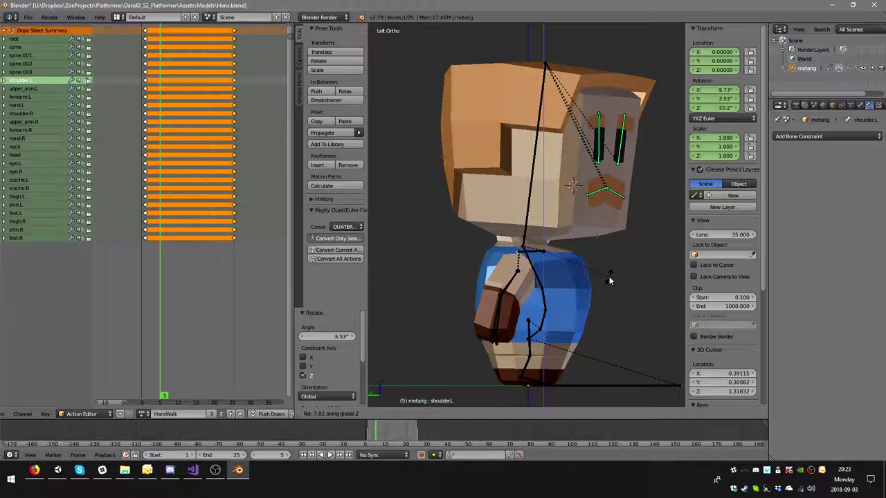
click(609, 278)
key(KP_1)
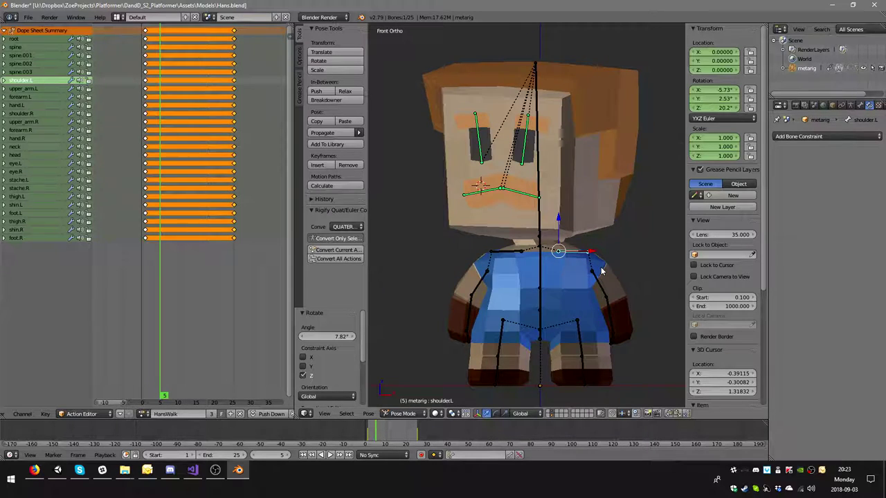
key(r)
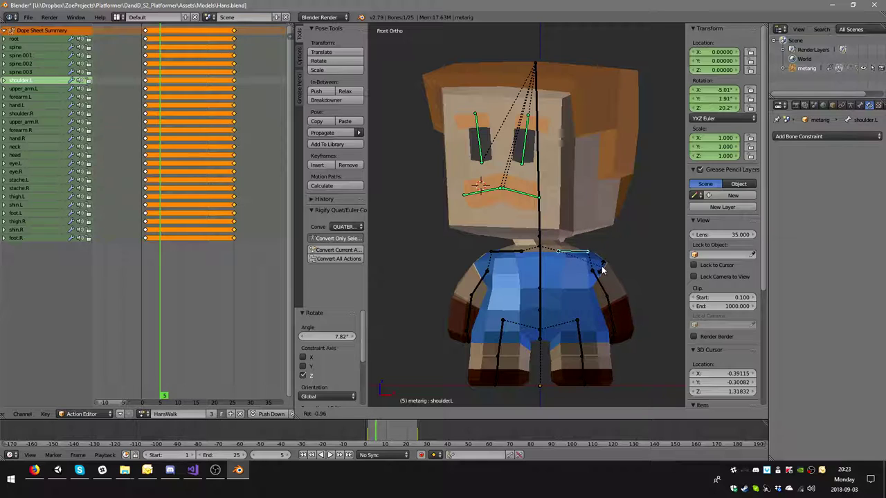
click(602, 268)
Fine-tune shoulder.R to -18.9° about Z and check both side views
right_click(510, 251)
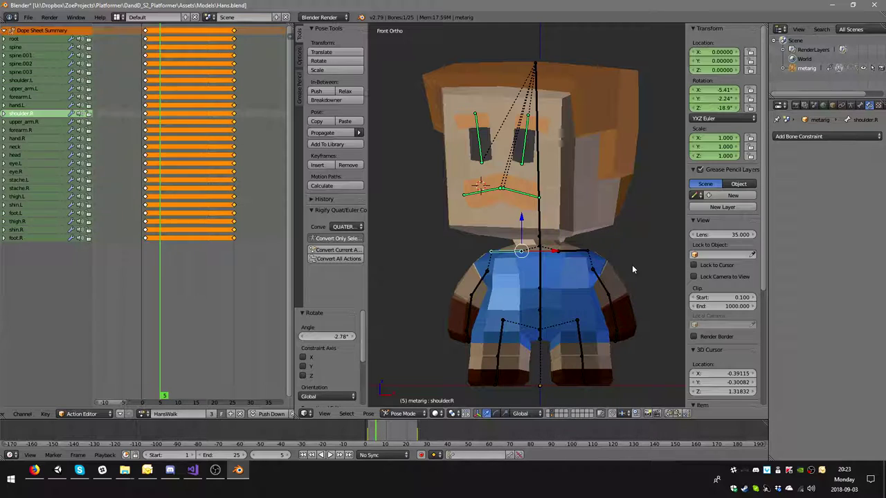
key(r)
click(632, 272)
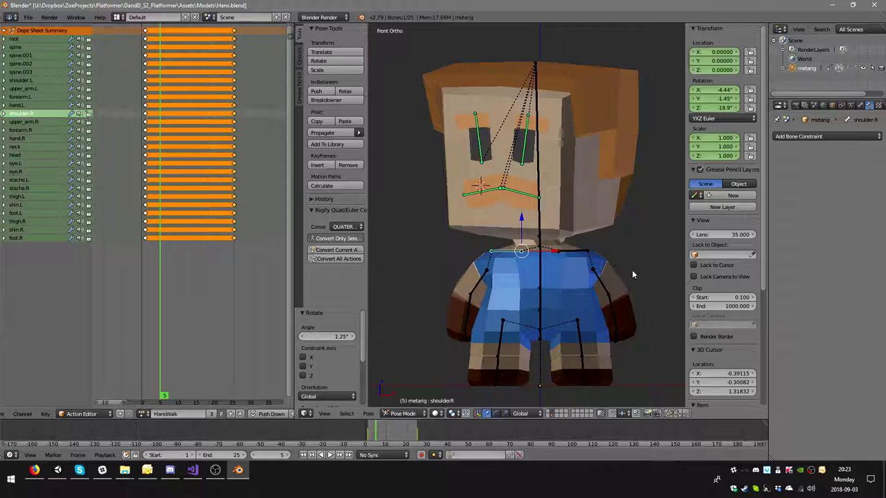
key(KP_3)
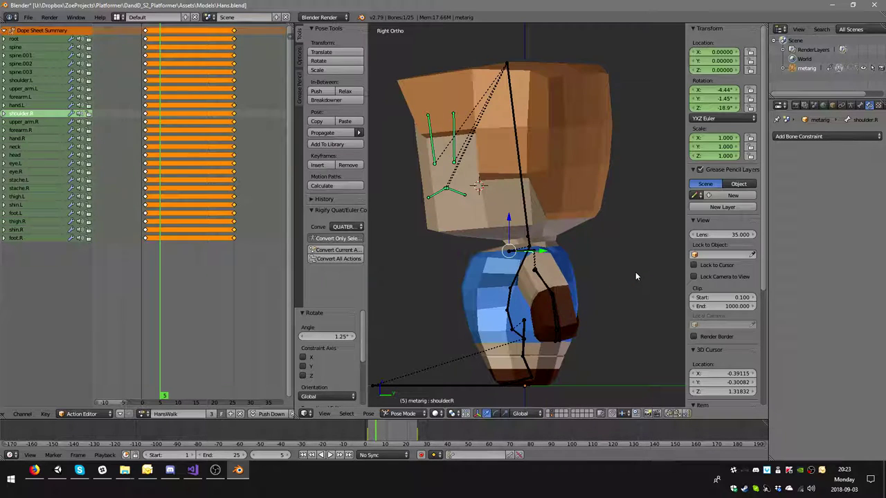
key(ctrl+KP_3)
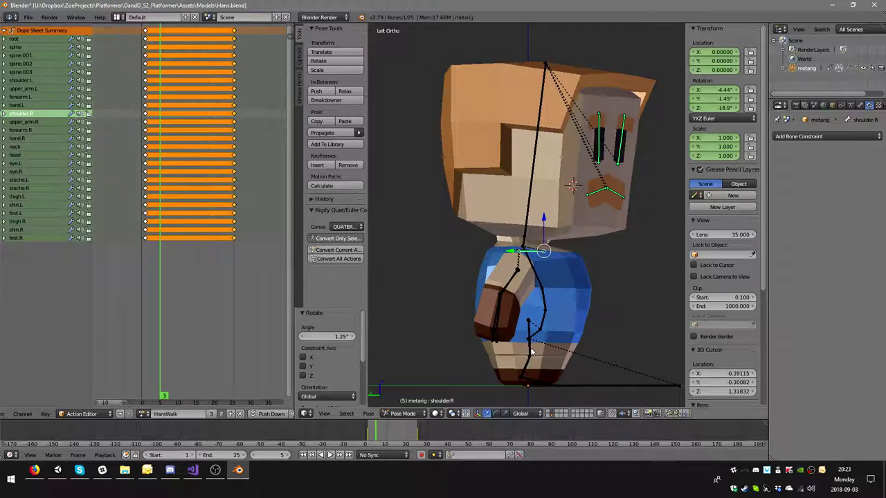
Slightly adjust the spine bone's tilt in the frame 5 pose
right_click(531, 349)
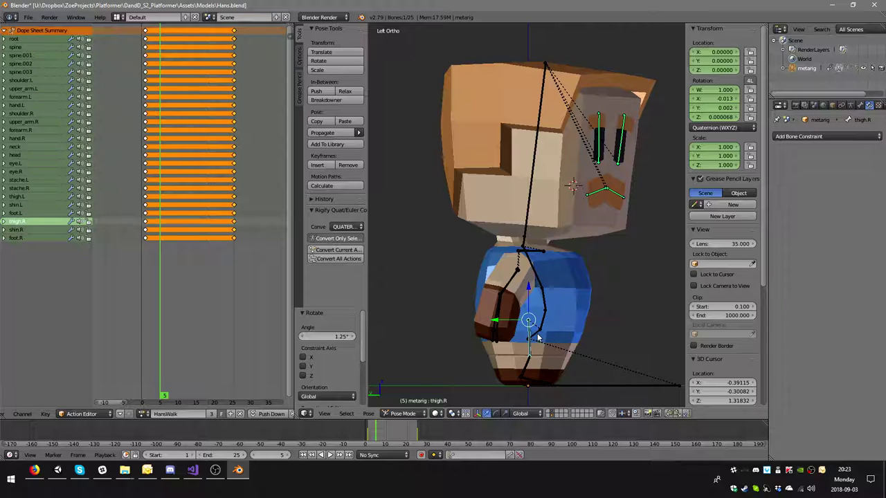
right_click(538, 337)
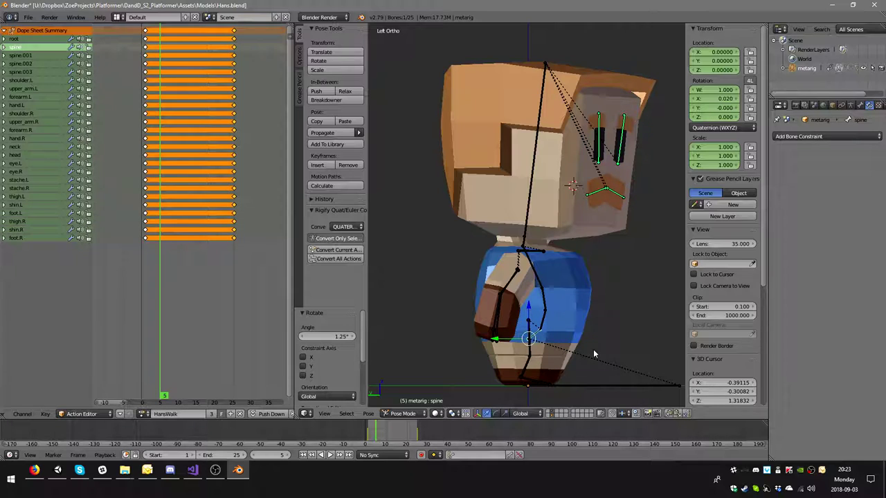
key(r)
click(593, 349)
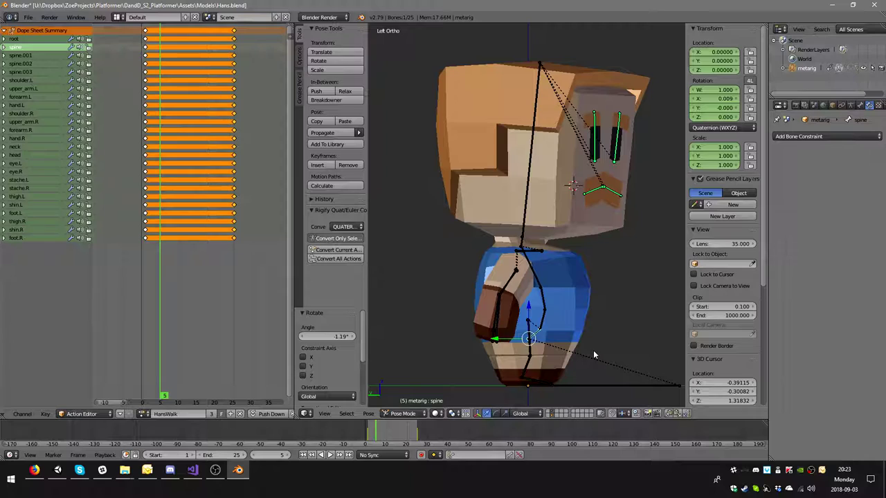
Key location, rotation and scale on every bone of the rig, then preview the walk
key(a)
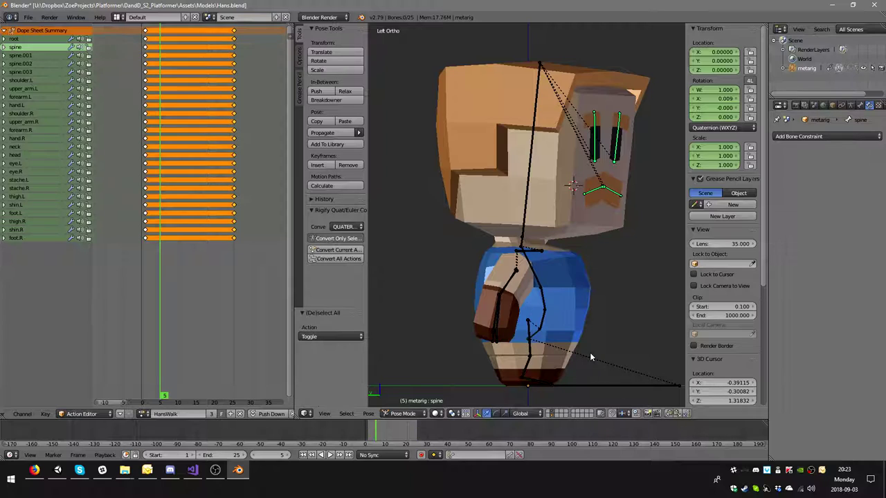
key(a)
key(i)
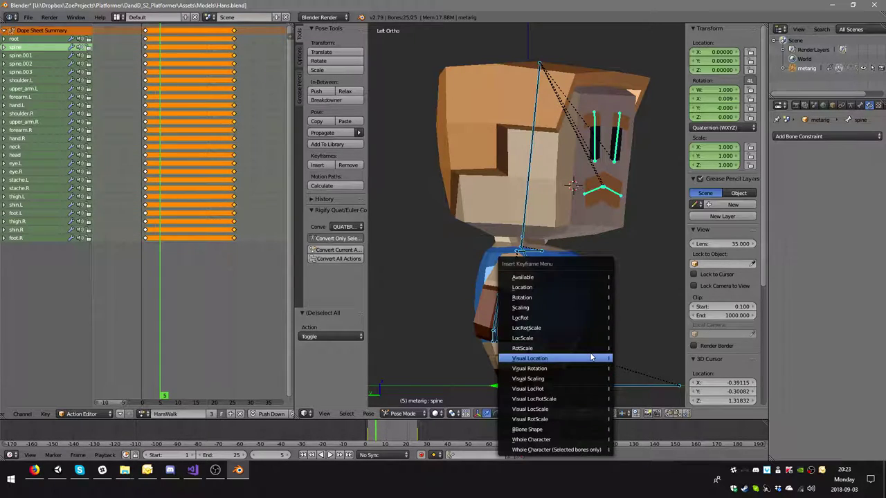
click(571, 330)
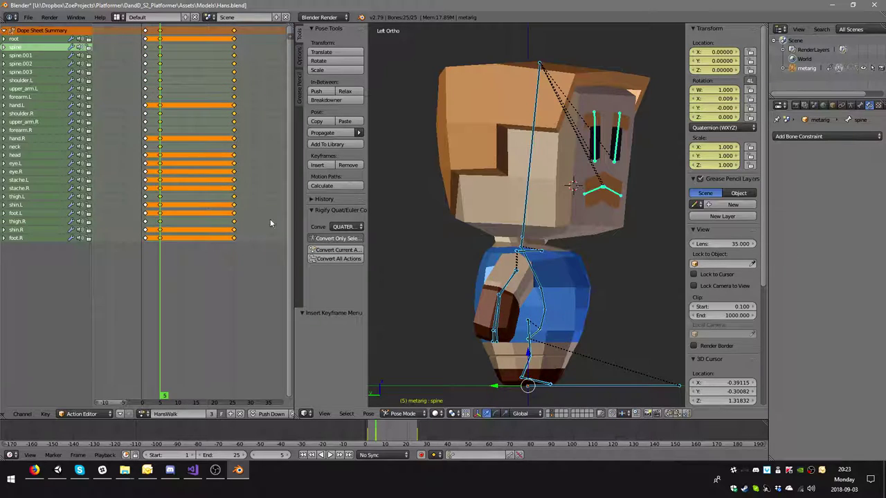
click(330, 456)
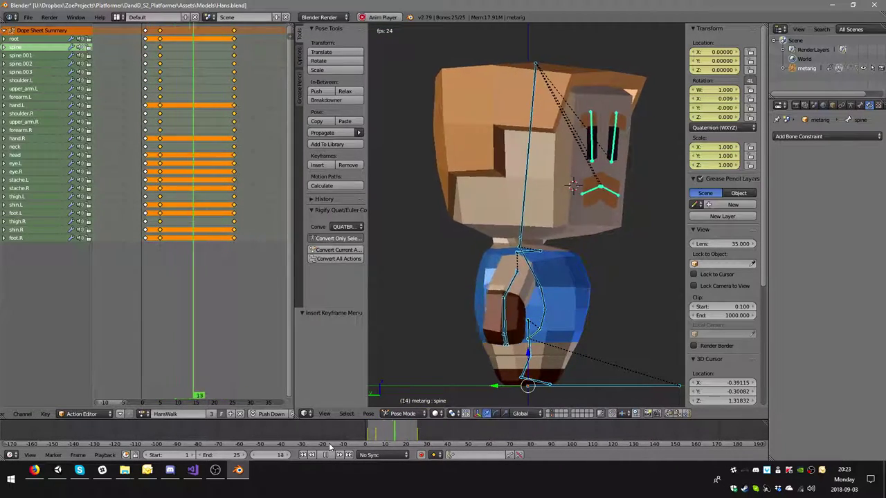
click(325, 455)
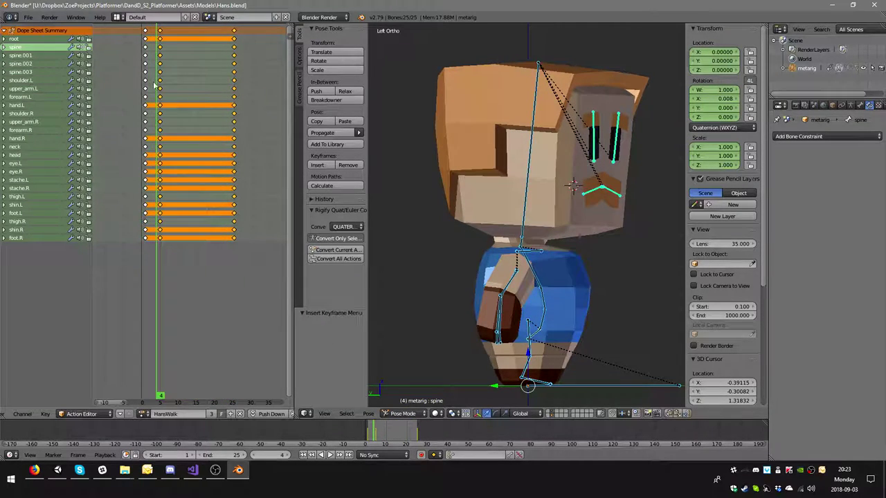
Move the frame 5 keyframes to frame 13 and replay HansWalk
click(161, 34)
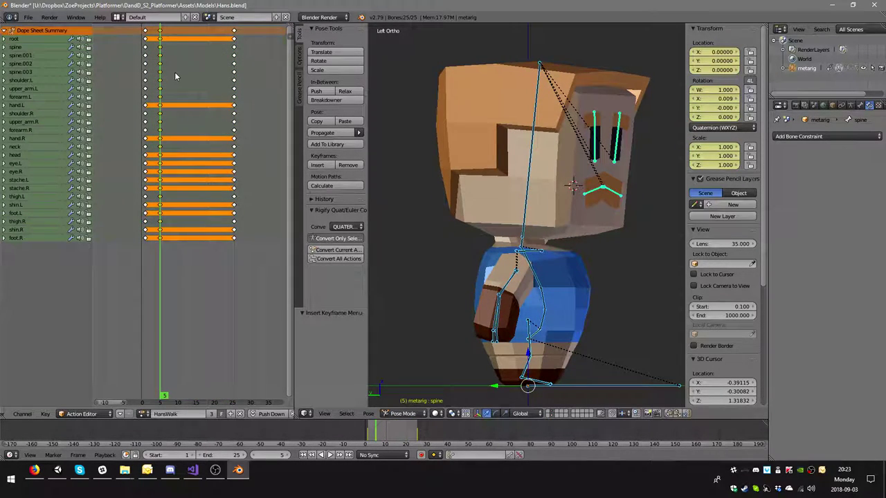
key(g)
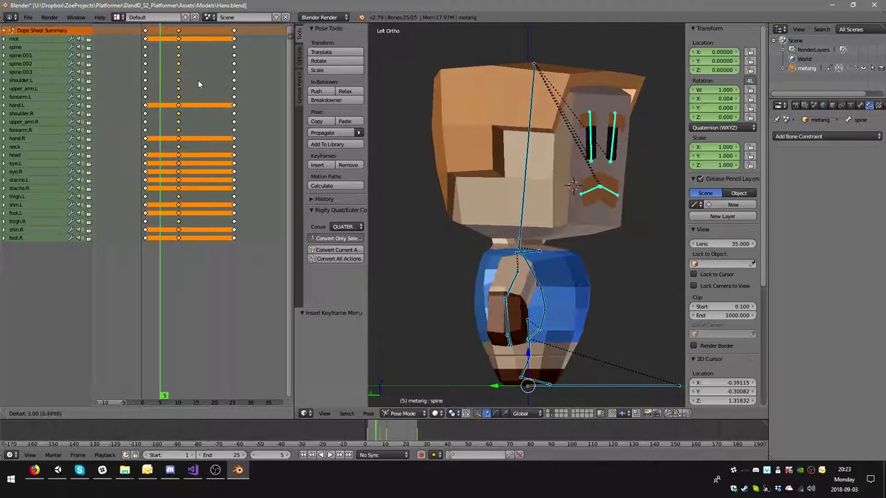
click(206, 79)
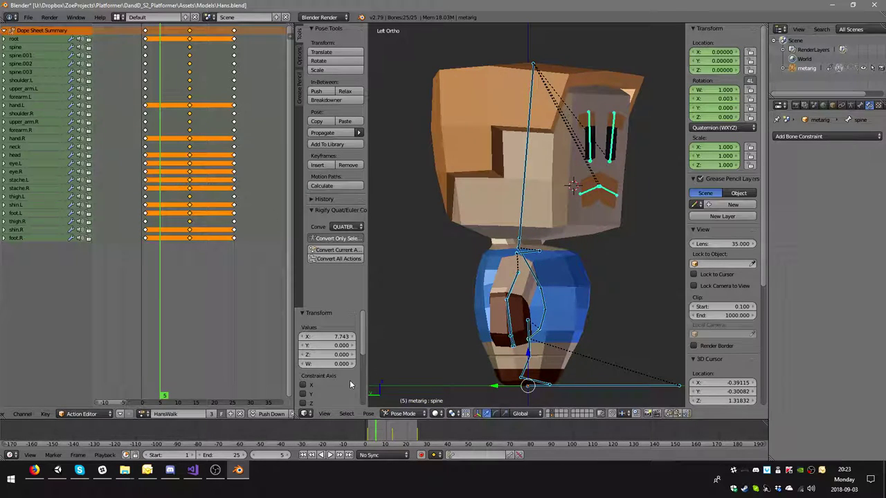
click(329, 455)
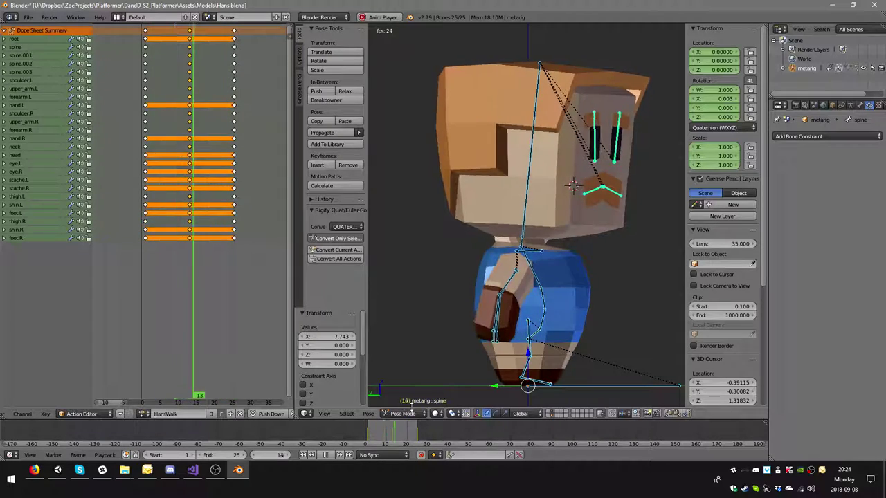
Tilt the spine bone and rotate spine.001 by -4.78° to tilt the head
click(325, 455)
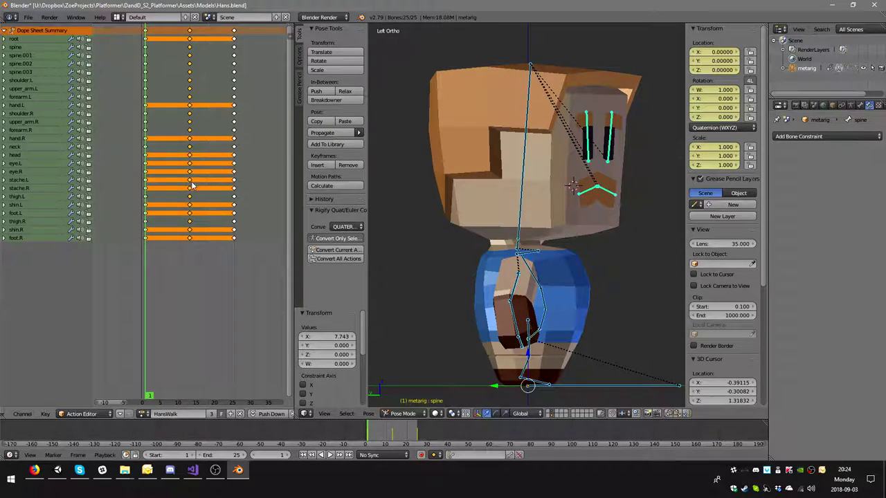
click(192, 184)
right_click(538, 337)
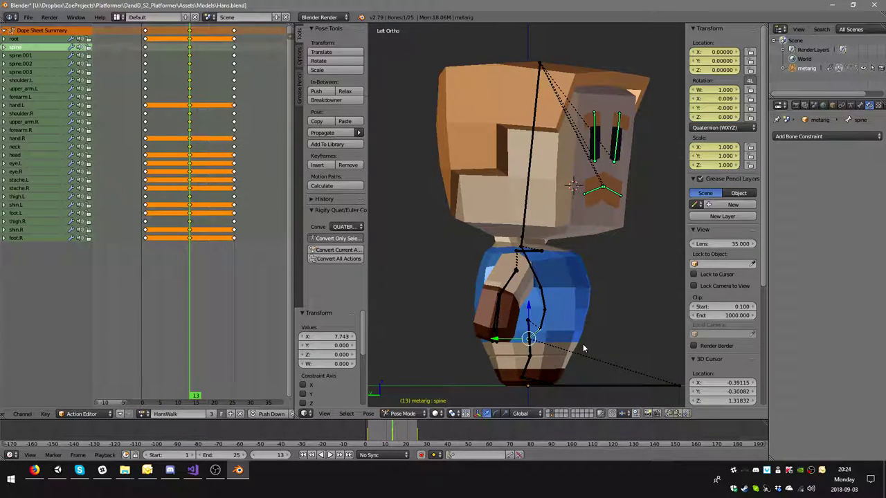
key(r)
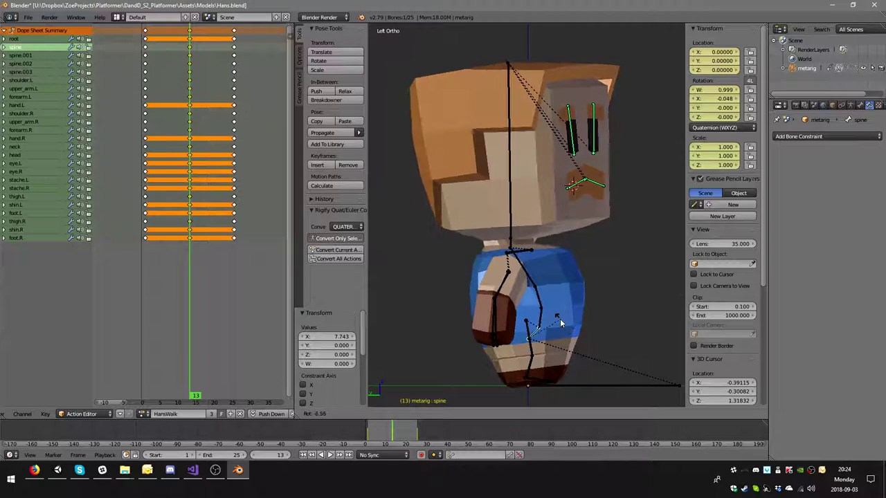
right_click(553, 327)
right_click(543, 325)
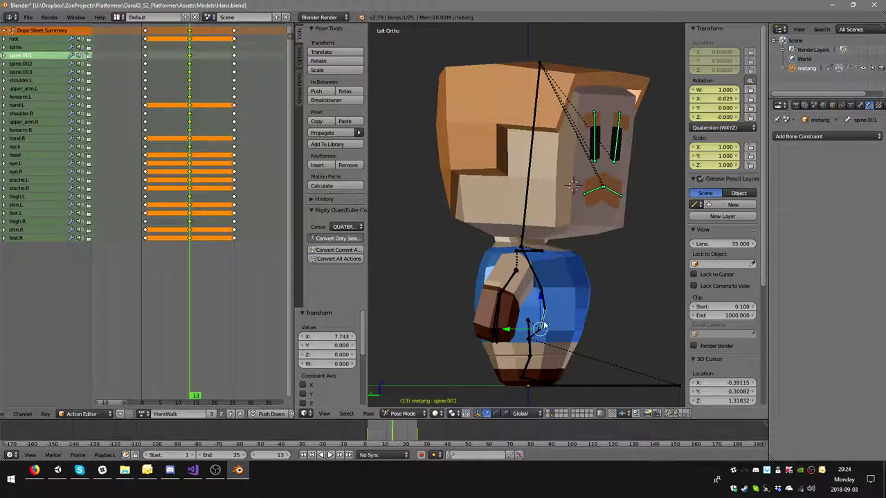
key(r)
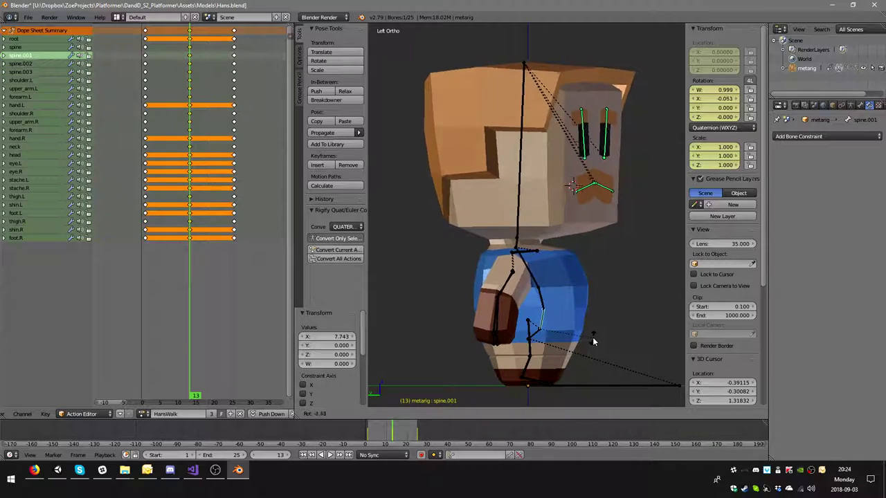
click(593, 340)
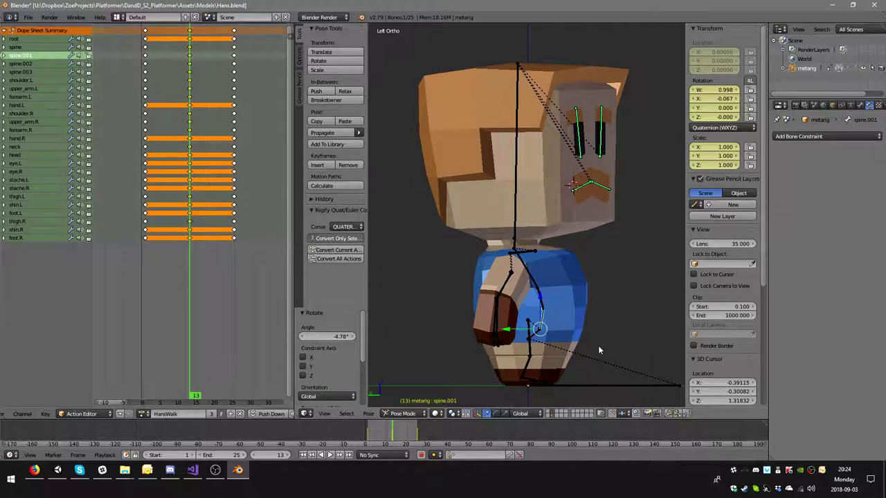
Key rotation and scale on the posed spine bones, then play the walk
key(i)
click(598, 348)
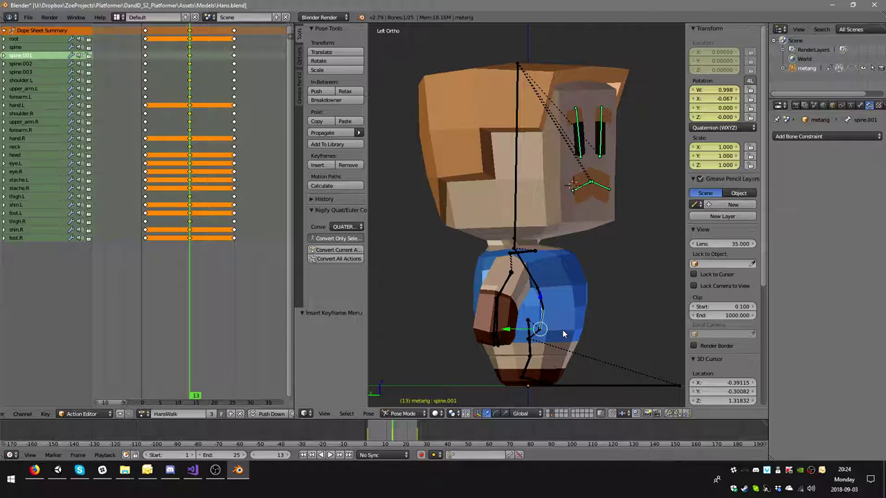
key(i)
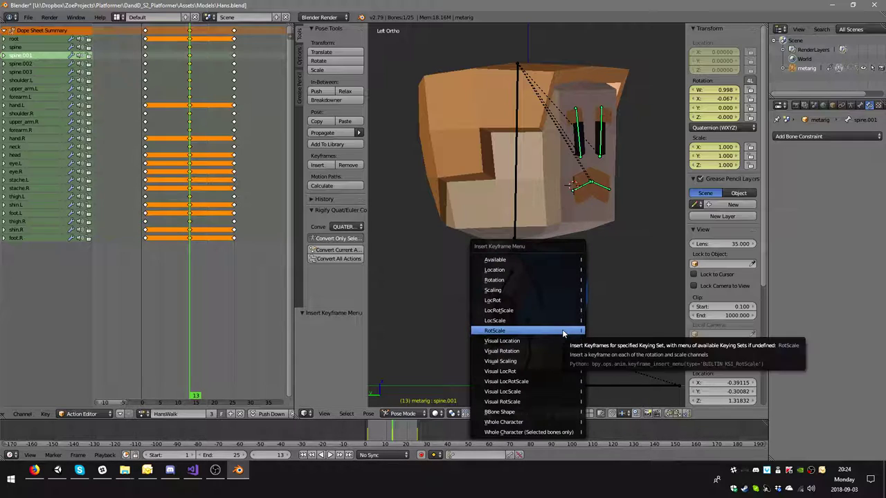
click(581, 318)
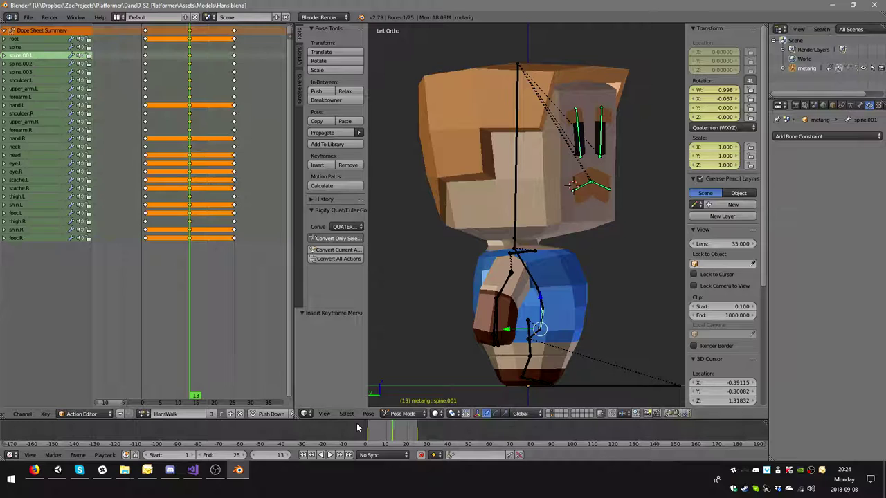
click(329, 454)
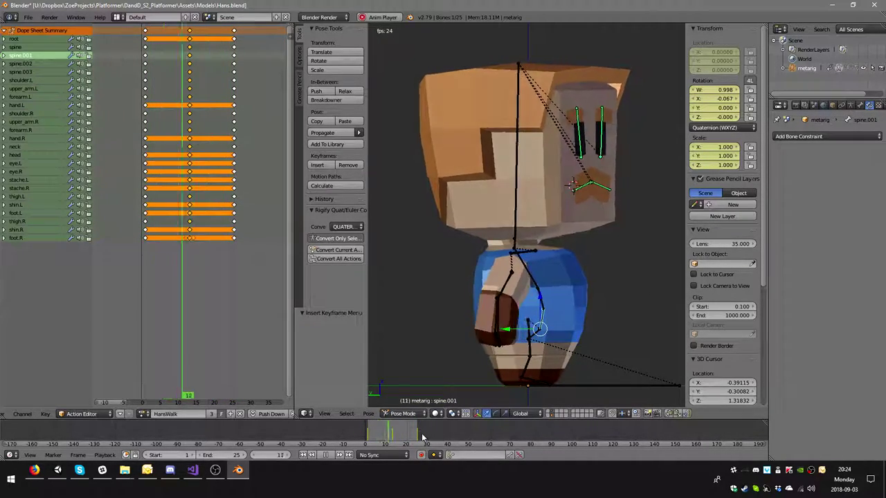
Slide the thigh.L, thigh.R, neck, forearm.R and upper_arm.R frame-15 keys to nearby frames
key(alt+a)
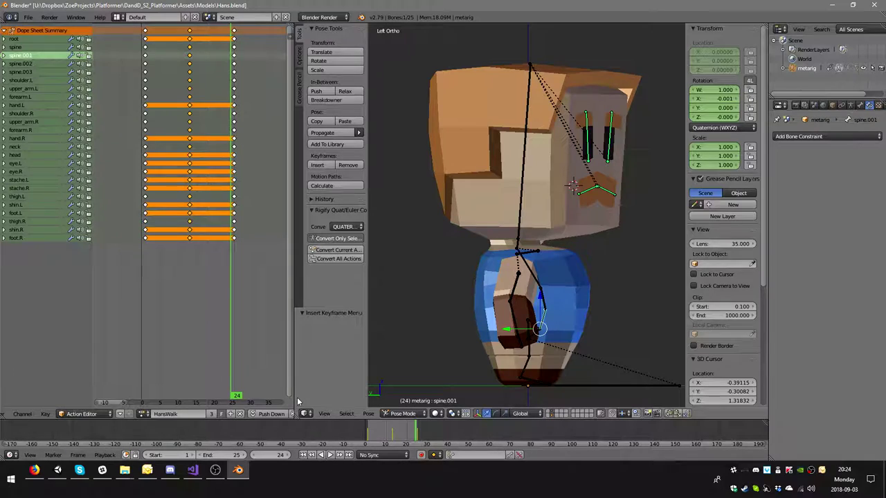
click(191, 198)
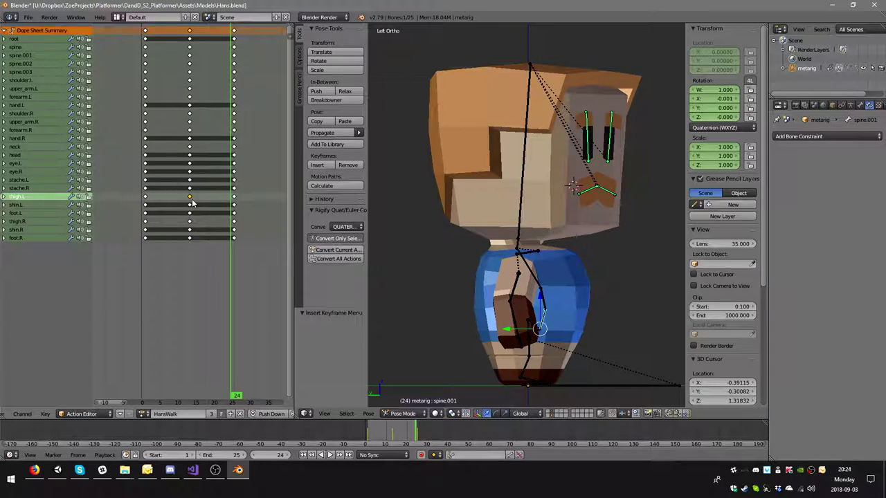
click(174, 202)
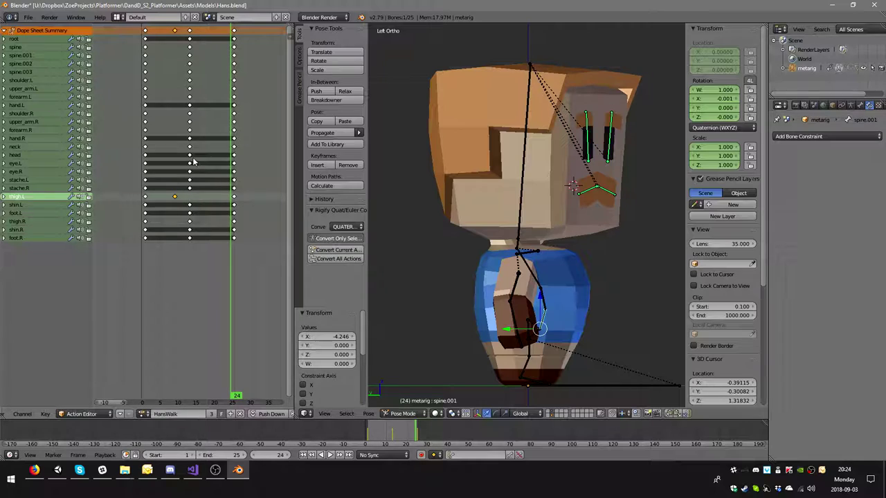
click(190, 222)
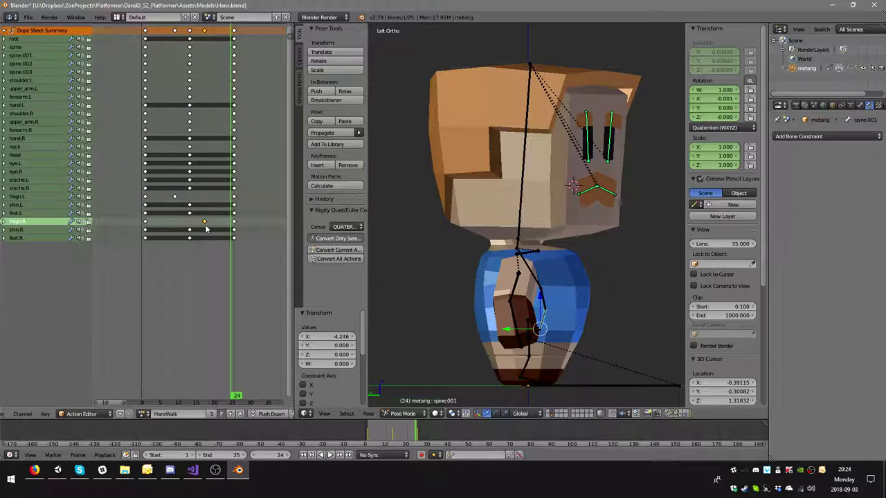
click(191, 147)
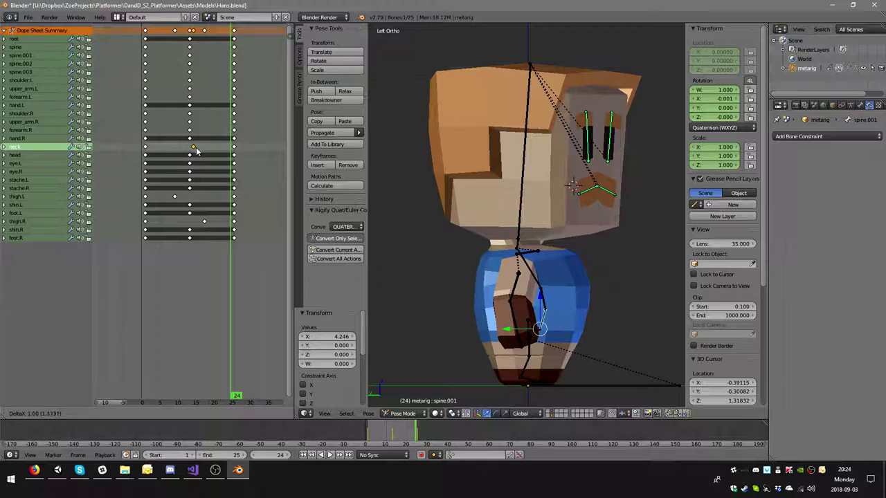
click(189, 130)
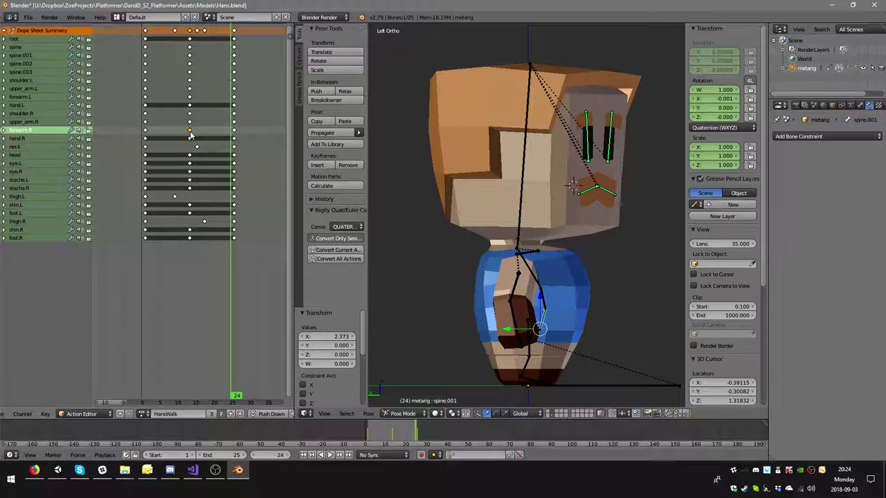
click(190, 122)
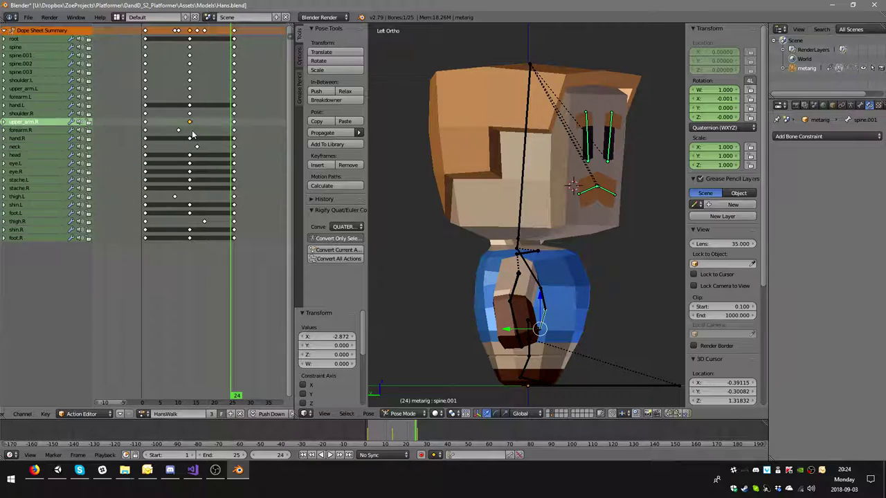
click(202, 131)
Stagger the shoulder, left arm and spine frame-15 keys, spine.003 near frame 11
click(190, 114)
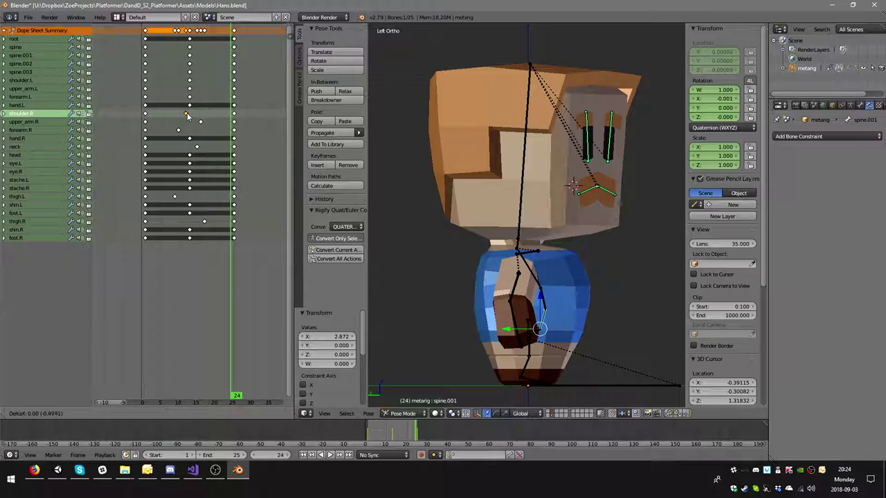
click(189, 96)
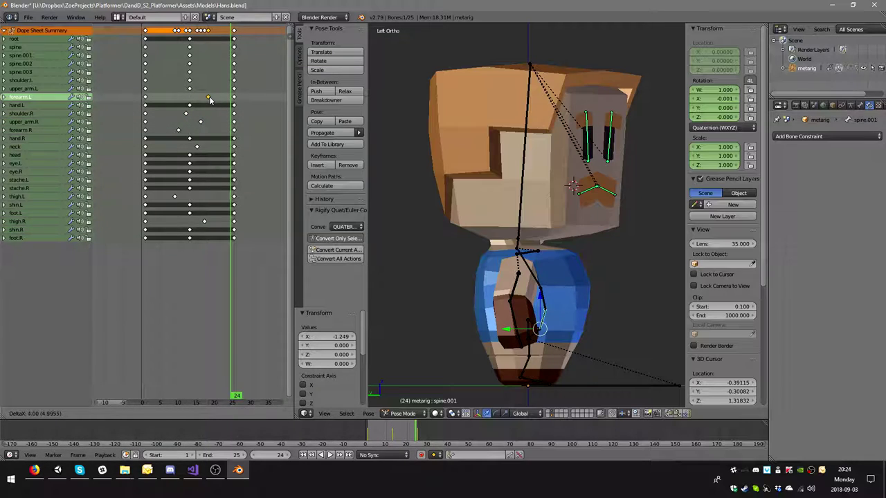
click(189, 89)
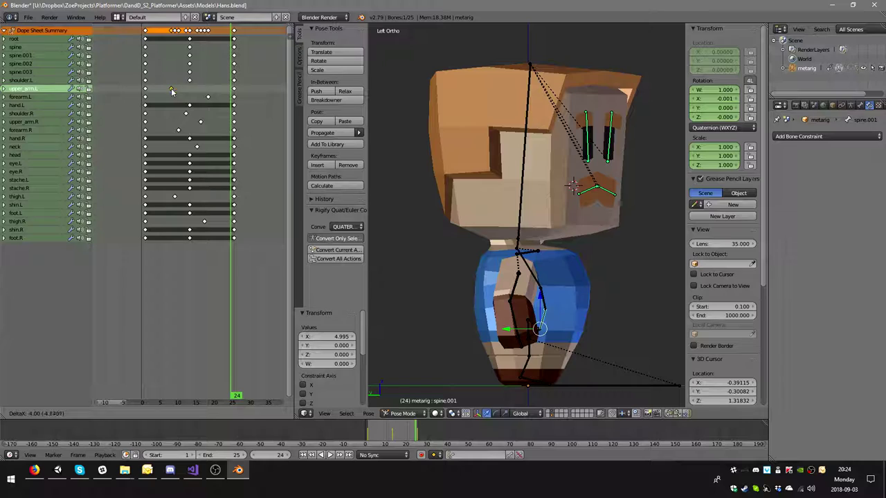
click(190, 81)
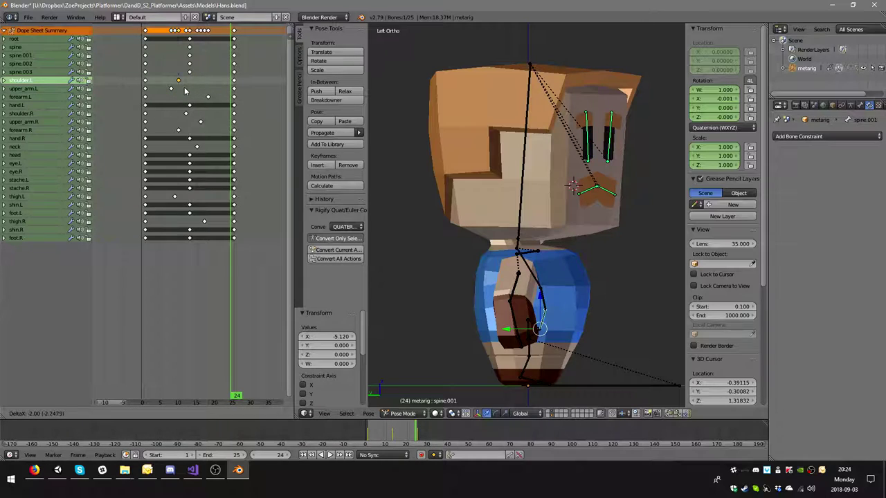
click(190, 72)
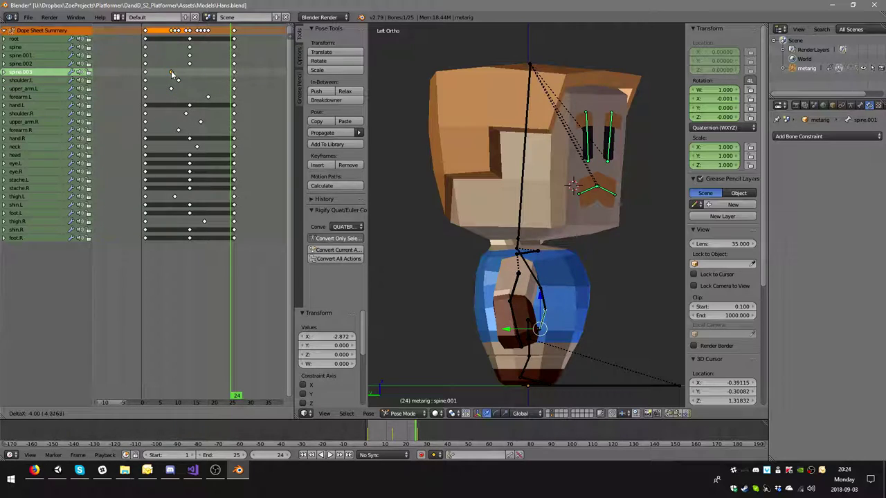
click(172, 74)
click(190, 64)
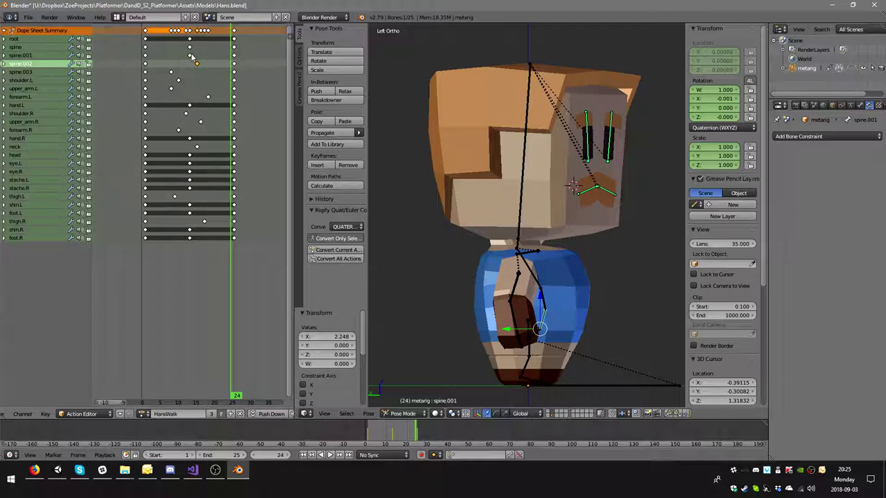
click(190, 55)
click(191, 47)
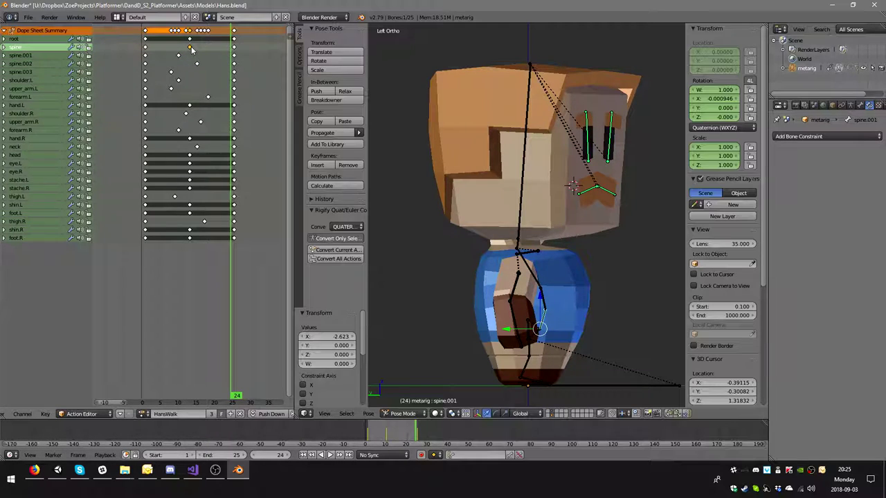
key(g)
click(194, 46)
Play HansWalk and watch the staggered walk from both side views
click(330, 454)
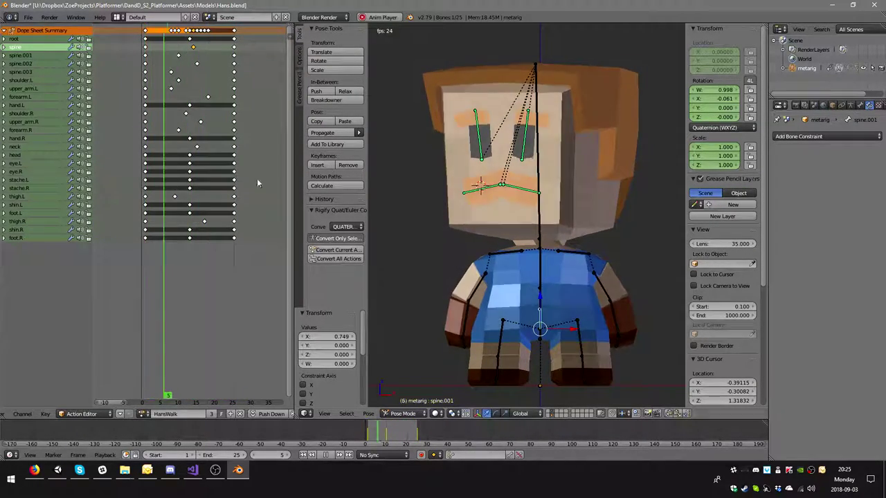
scroll(526, 305, down, 2)
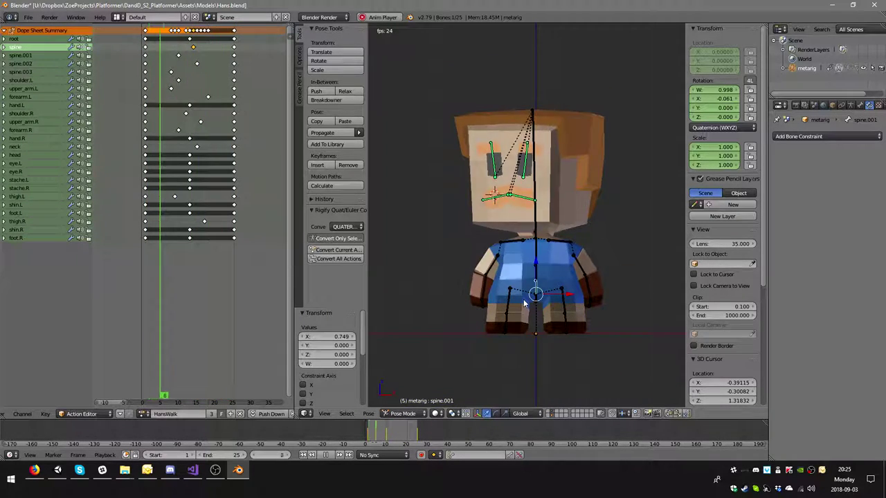
key(KP_3)
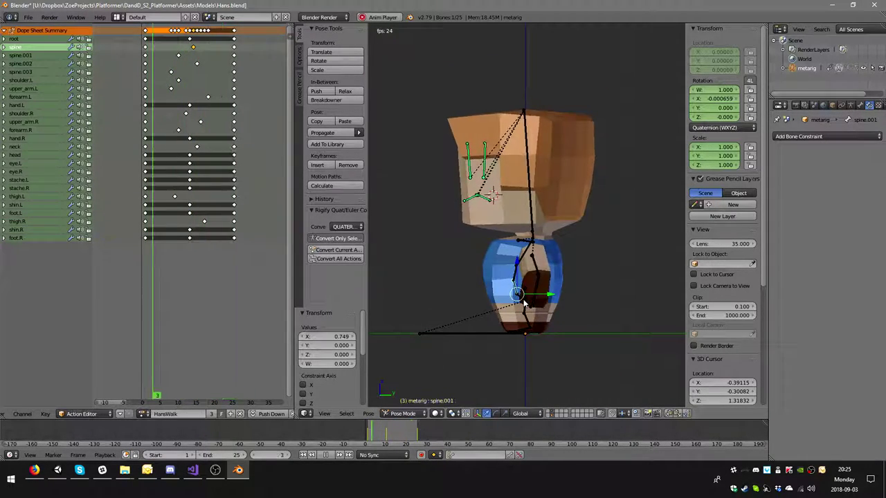
key(ctrl+KP_3)
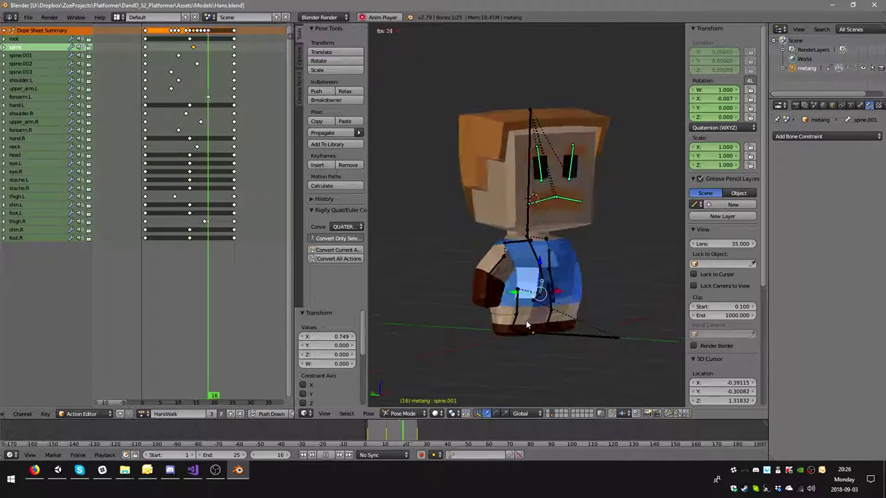
Orbit and zoom around the walking Hans, then stop playback at frame 21
mouse_move(512, 332)
middle_down()
mouse_move(543, 367)
mouse_move(510, 320)
middle_up()
scroll(523, 308, up, 4)
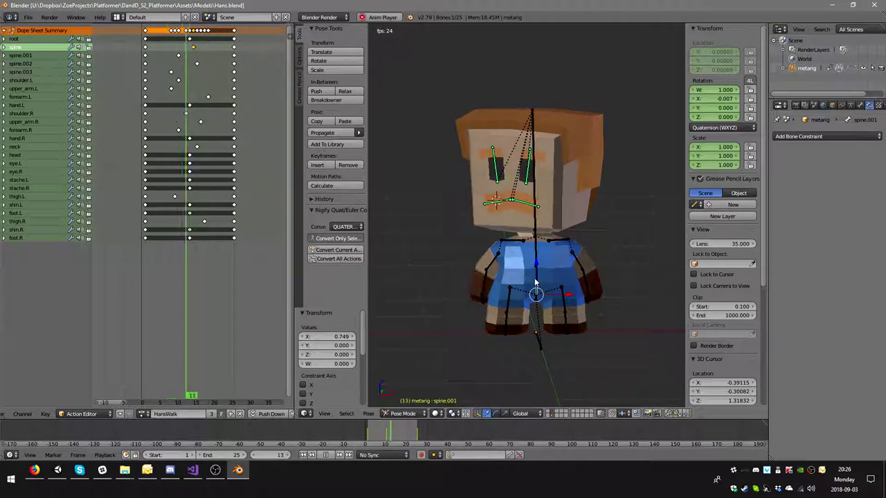
scroll(526, 262, up, 3)
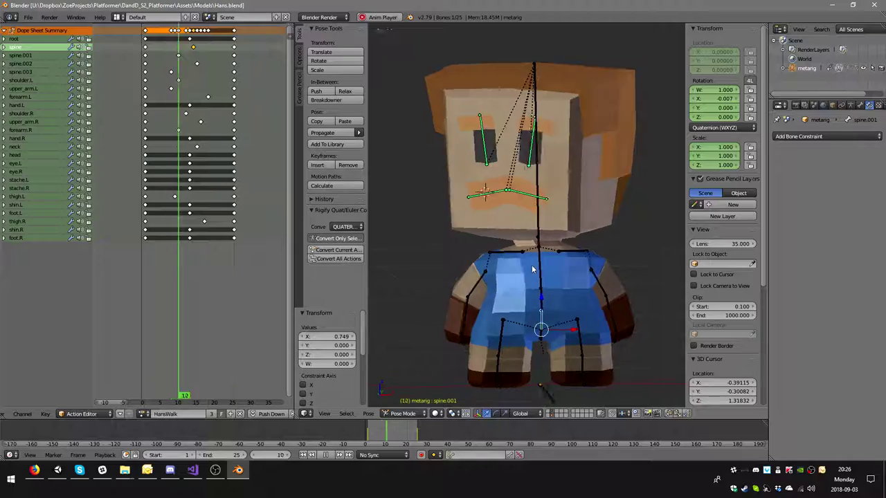
scroll(543, 275, up, 4)
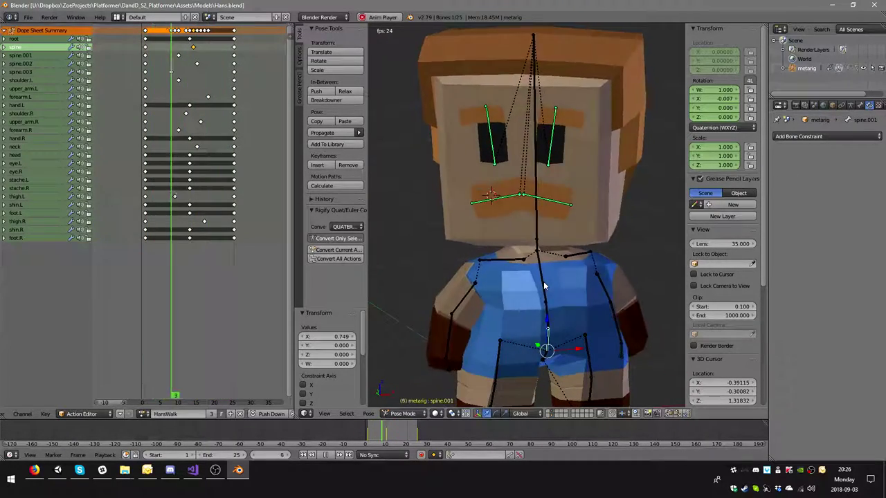
scroll(545, 285, down, 3)
middle_drag(544, 285, 512, 284)
scroll(553, 301, up, 2)
scroll(557, 301, down, 2)
scroll(522, 279, up, 2)
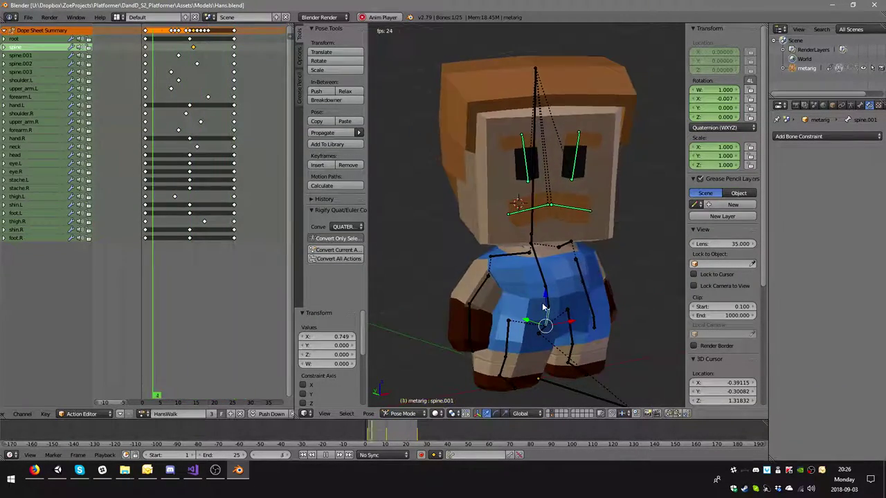
scroll(512, 284, down, 2)
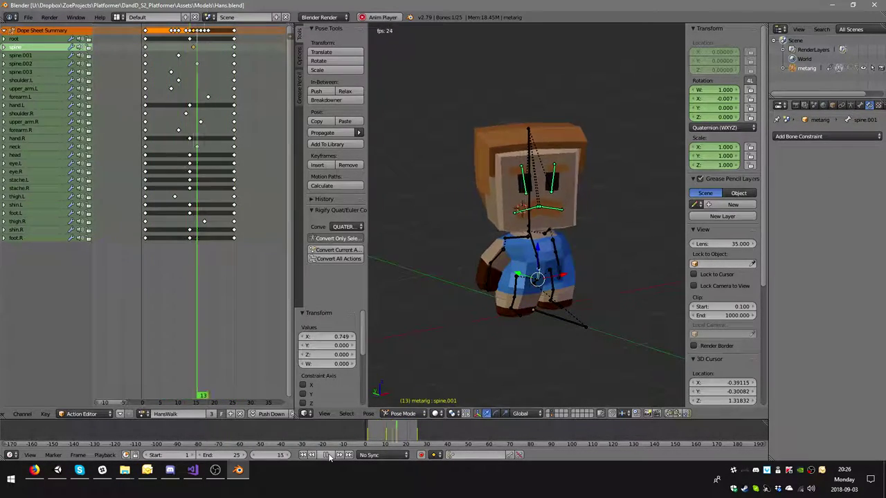
key(alt+a)
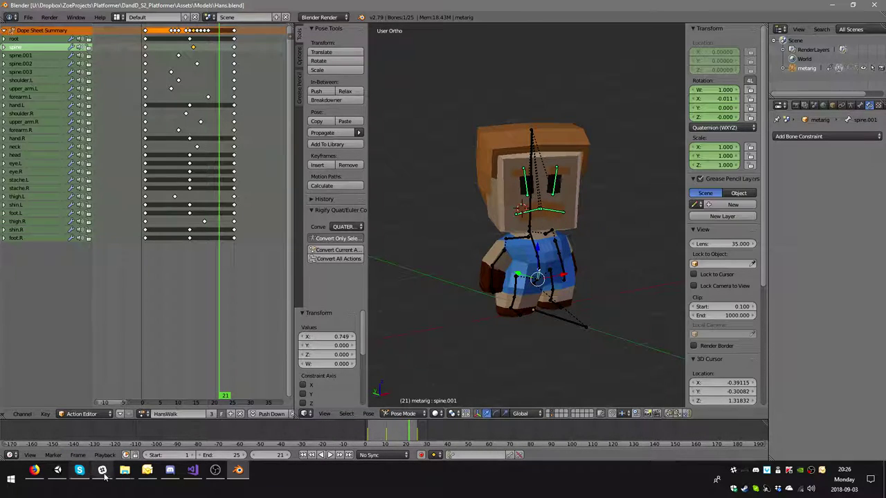
Switch to Unity, confirm the Hans controller has no parameters, and enter Play mode
mouse_move(55, 471)
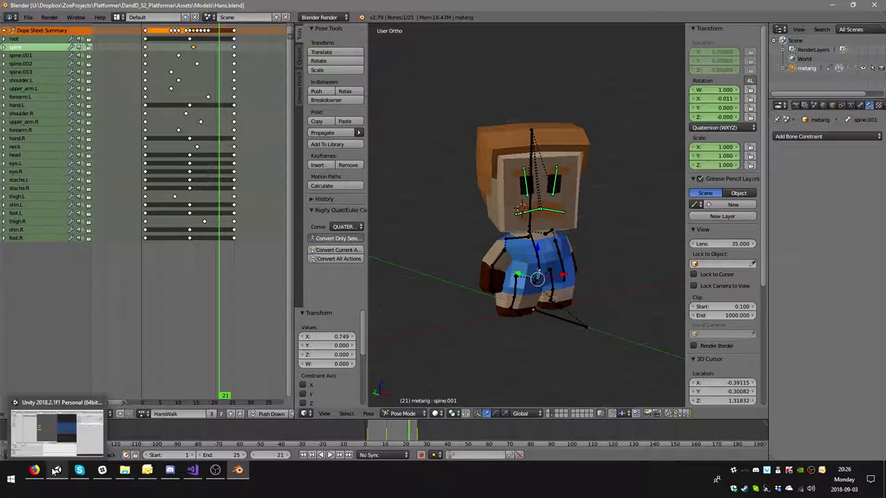
click(55, 471)
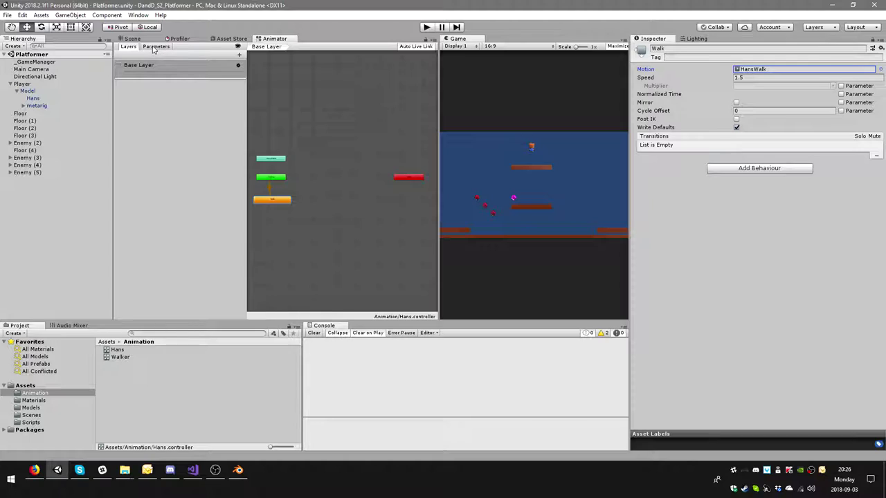
click(155, 46)
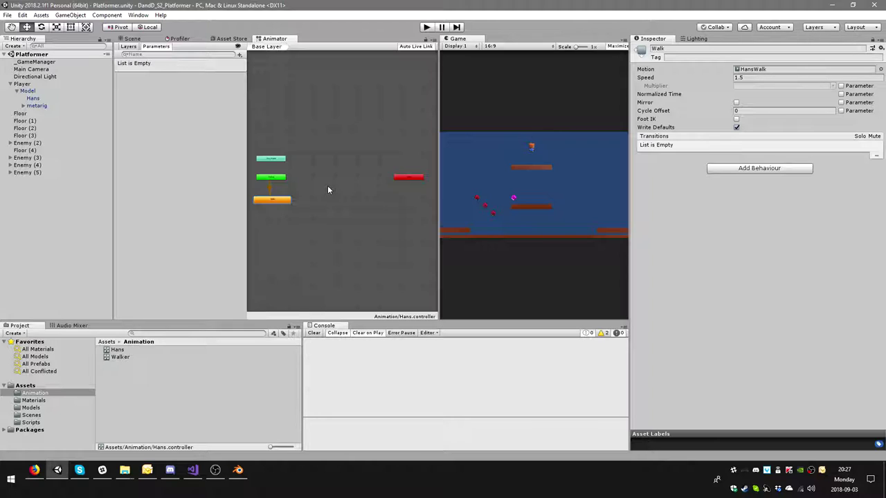
click(428, 28)
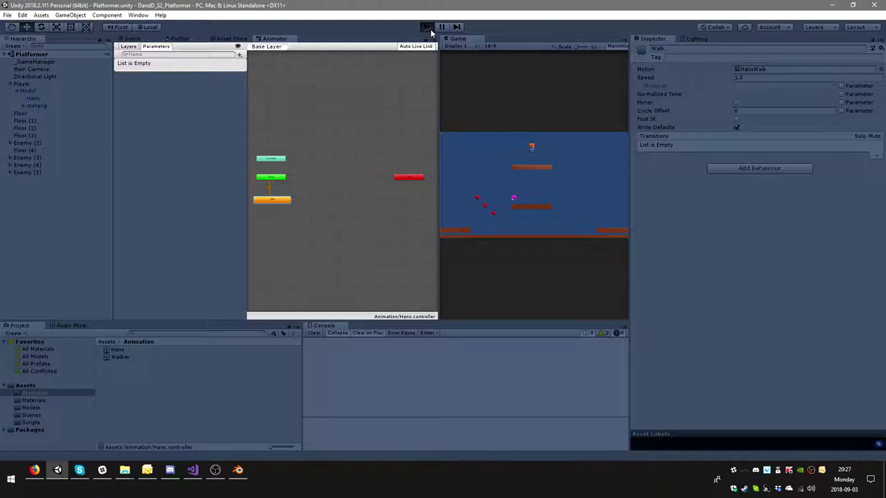
Walk and jump Hans from the top platform down to the floor, then exit Play mode
key(Right)
key(Left)
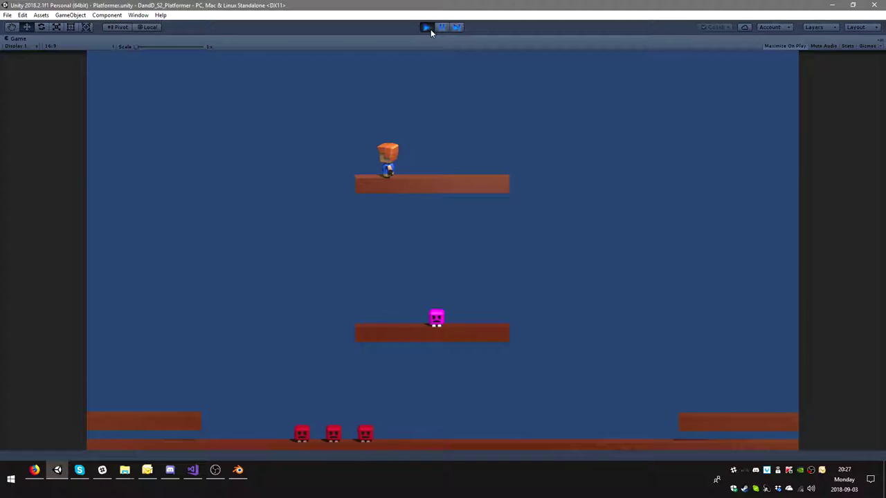
key(Right)
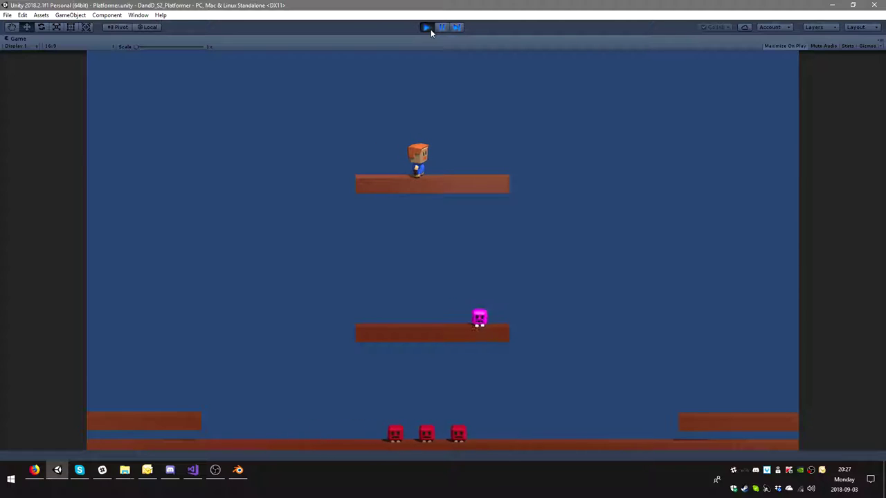
key(Right)
key(space)
key(Right)
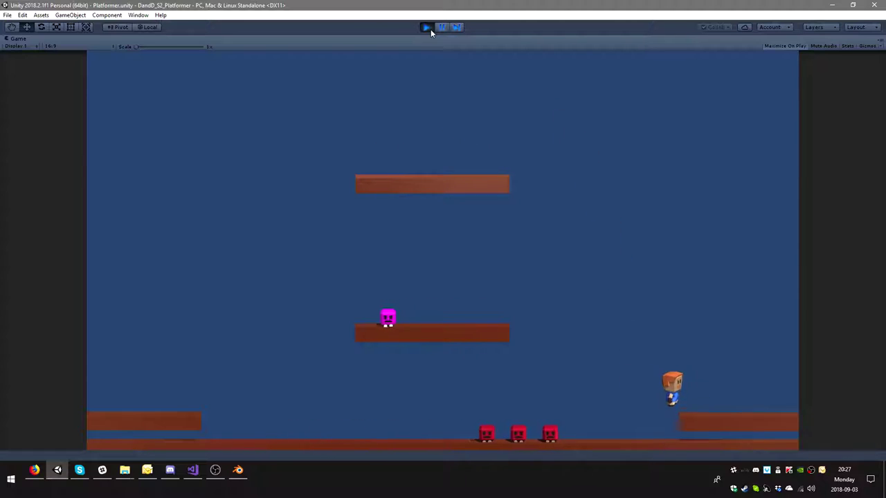
key(Left)
key(space)
key(Right)
key(space)
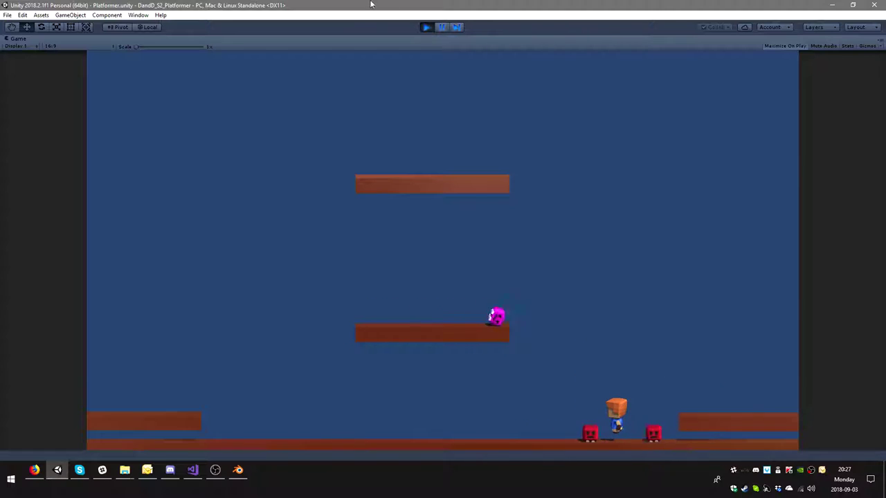
click(425, 26)
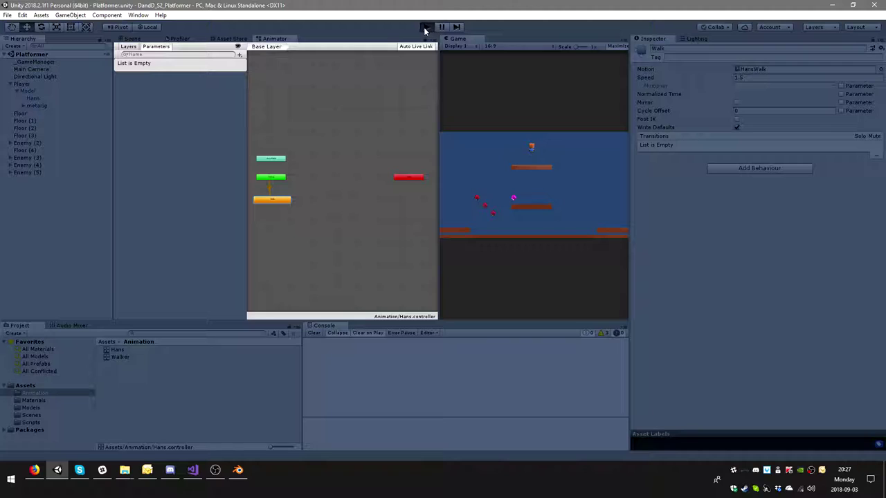
Restart the game and walk Hans back and forth along the top platform and off its edge
click(423, 27)
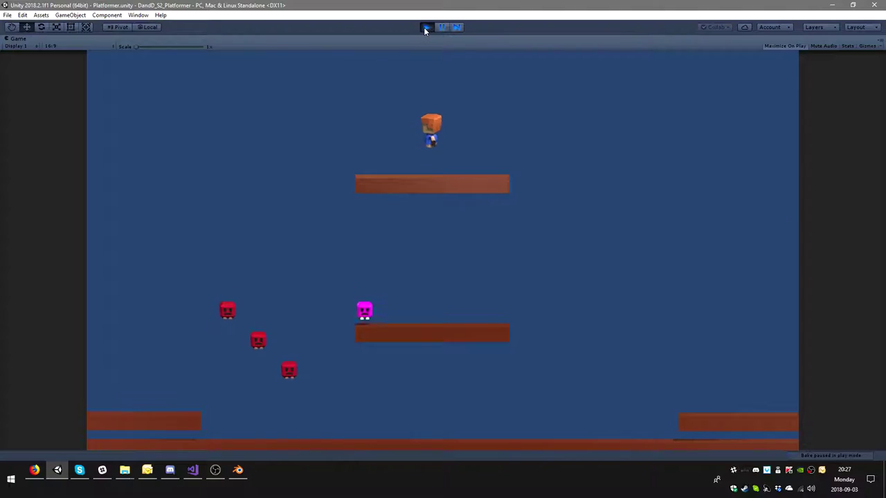
key(Left)
key(Right)
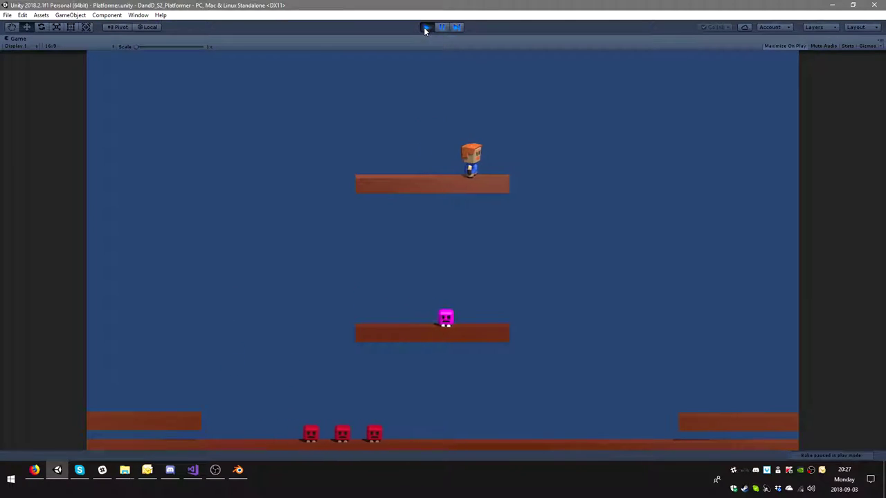
key(Left)
key(Right)
key(Left)
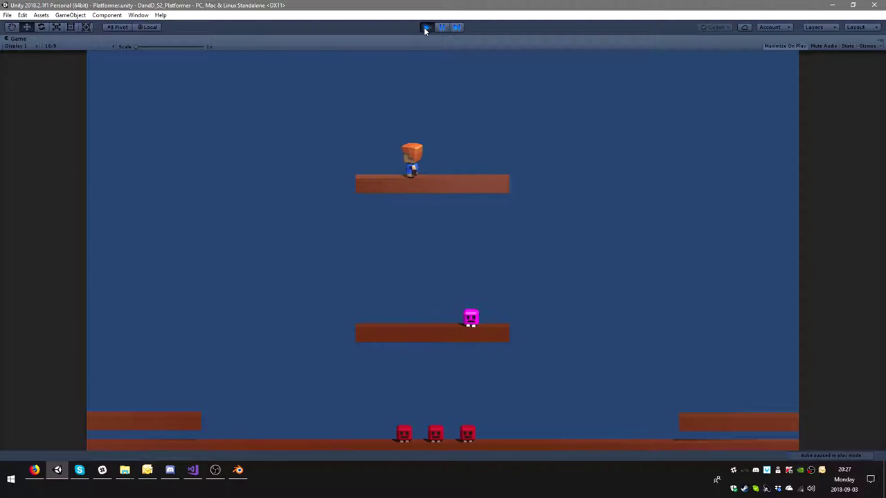
key(Right)
key(Left)
key(Right)
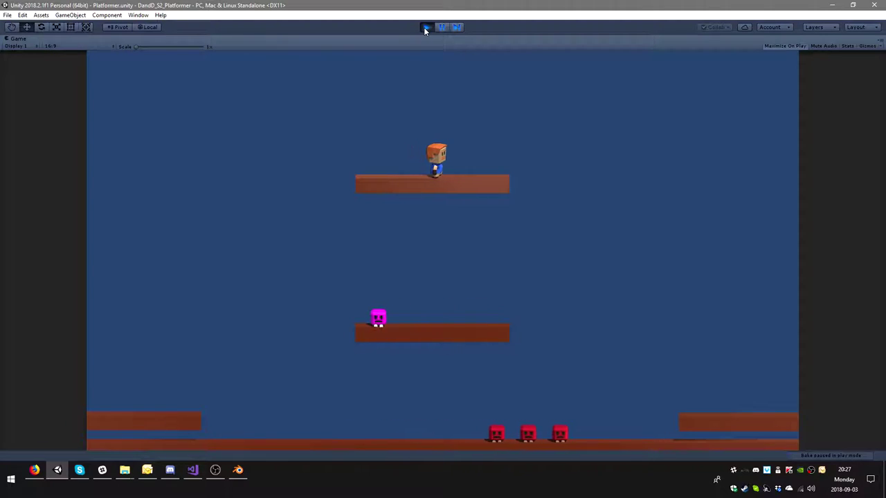
key(Left)
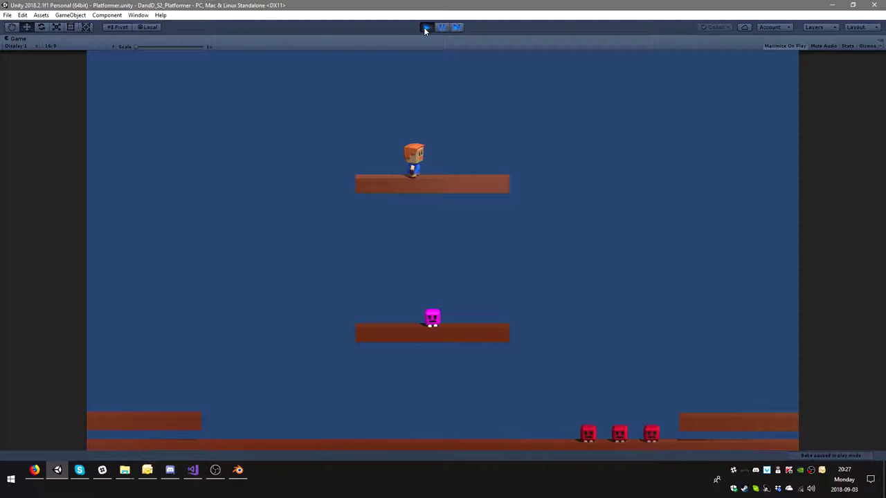
key(Right)
key(Left)
key(Right)
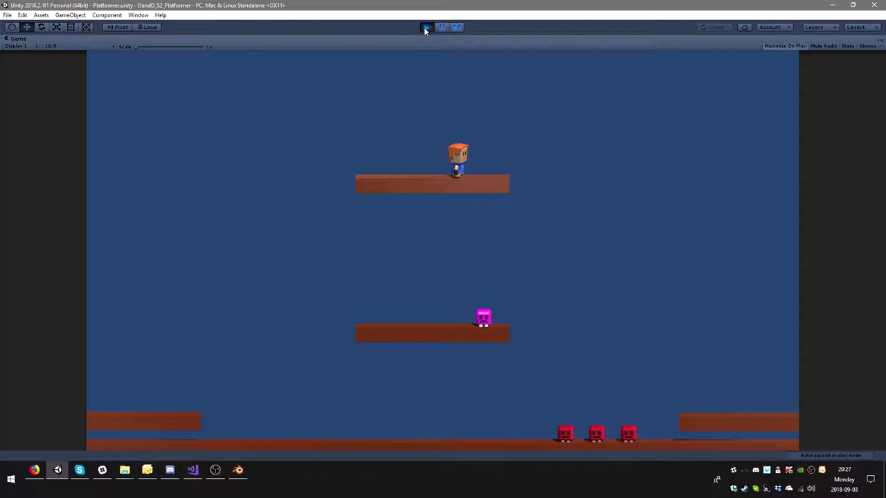
key(Left)
key(Right)
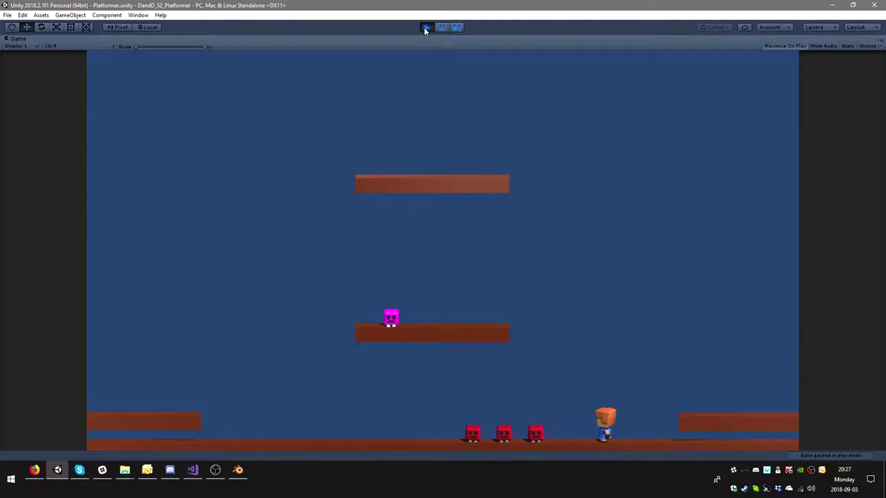
Jump Hans repeatedly onto and off the left ledge, then toward the middle platform
key(Left)
key(space)
key(Left)
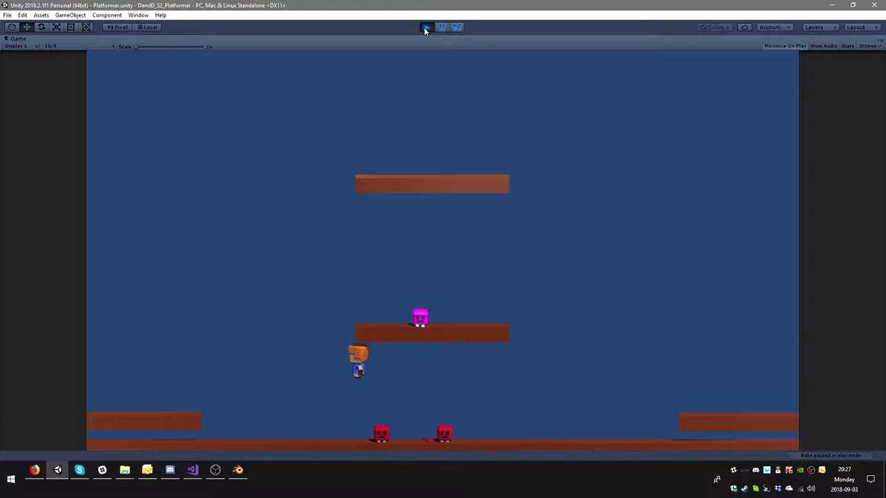
key(space)
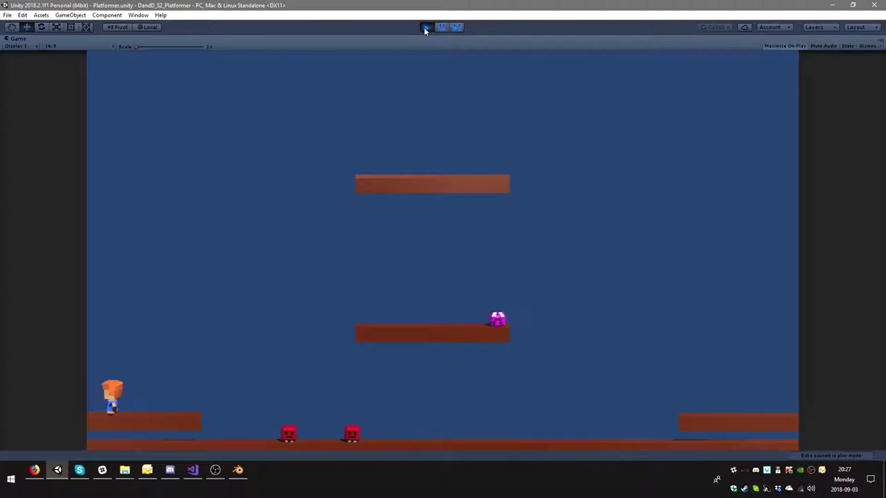
key(Right)
key(space)
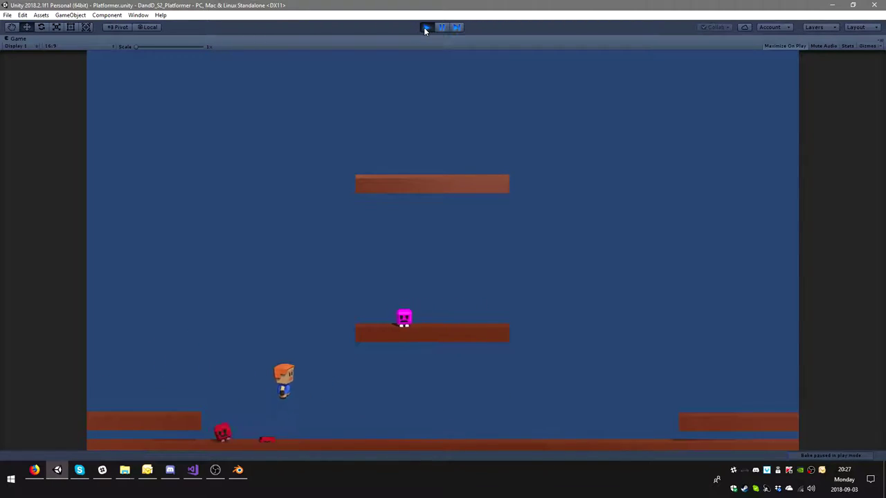
key(Left)
key(space)
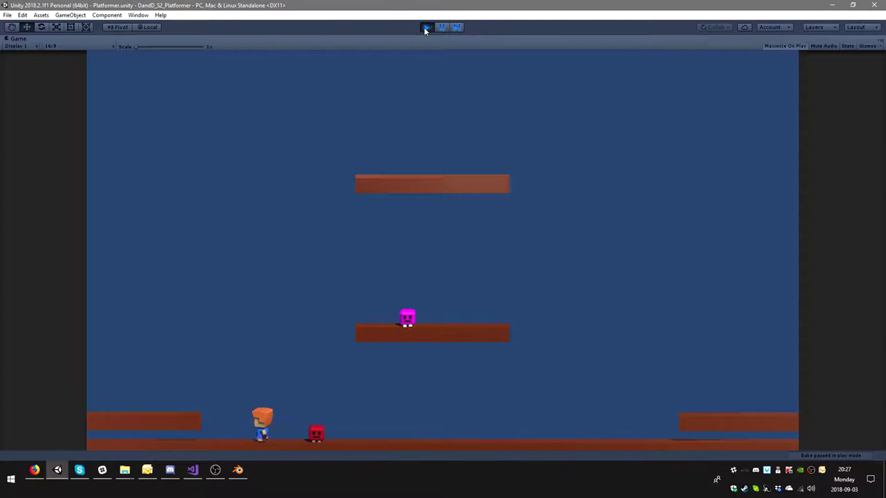
key(Right)
key(space)
key(Left)
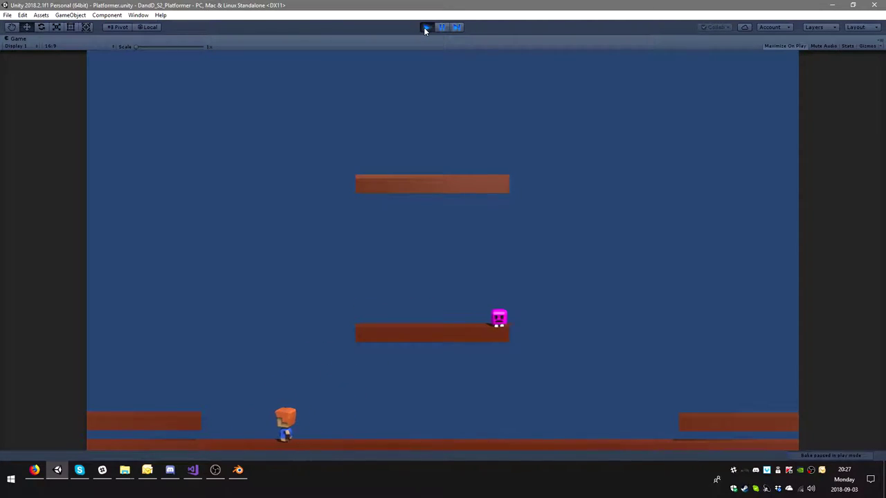
key(space)
key(Right)
key(space)
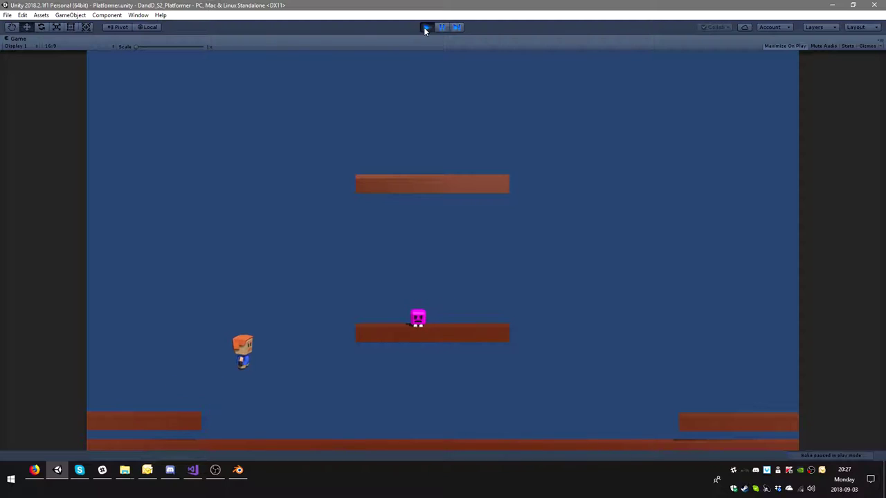
key(Left)
key(space)
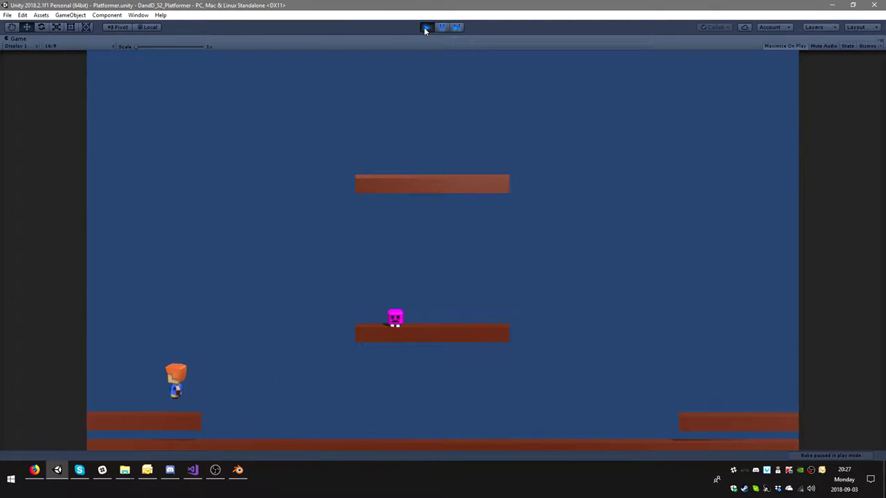
key(Right)
key(space)
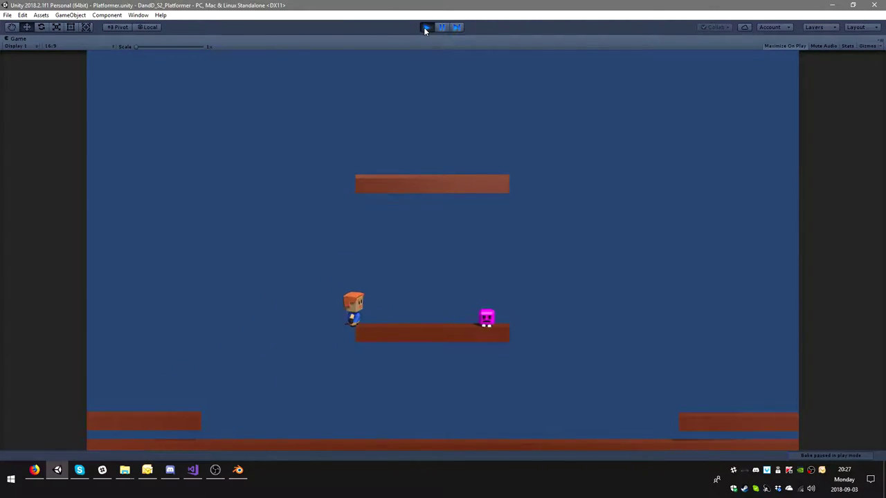
Run Hans along the middle platform, stomp the pink Walker enemy, and walk and jump on the floor
key(Right)
key(space)
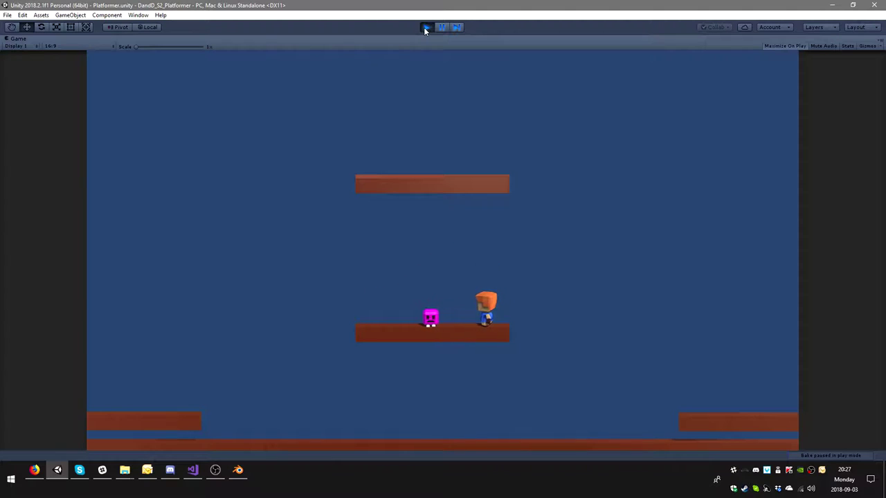
key(Left)
key(space)
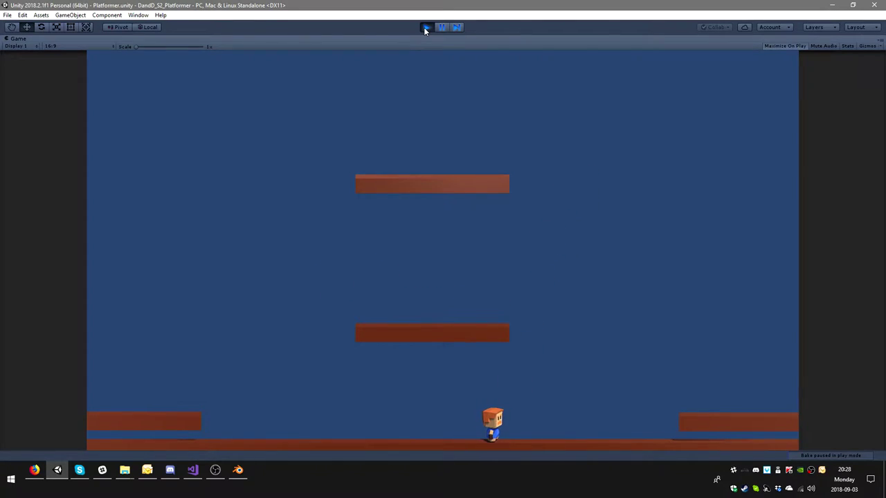
key(Right)
key(space)
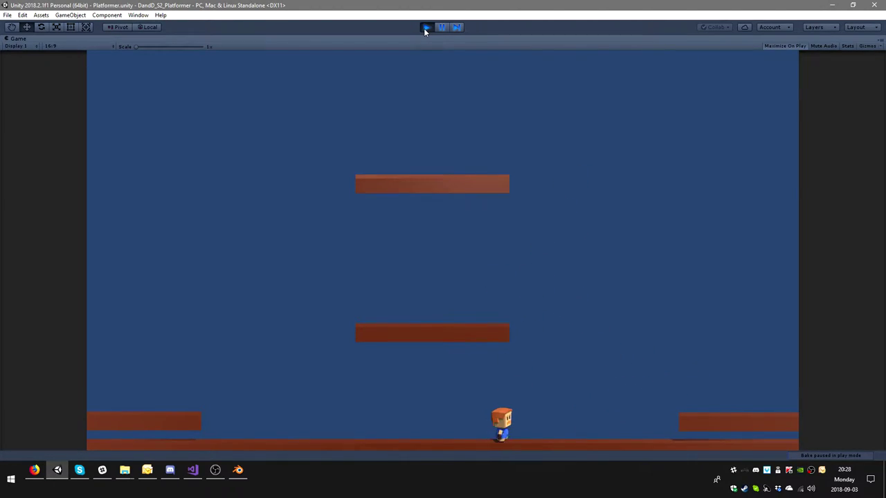
key(Right)
key(space)
key(Left)
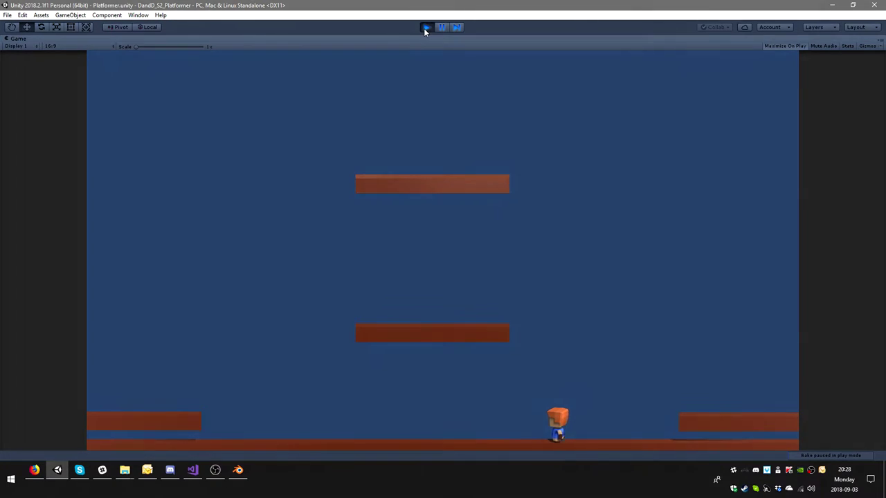
key(space)
key(Right)
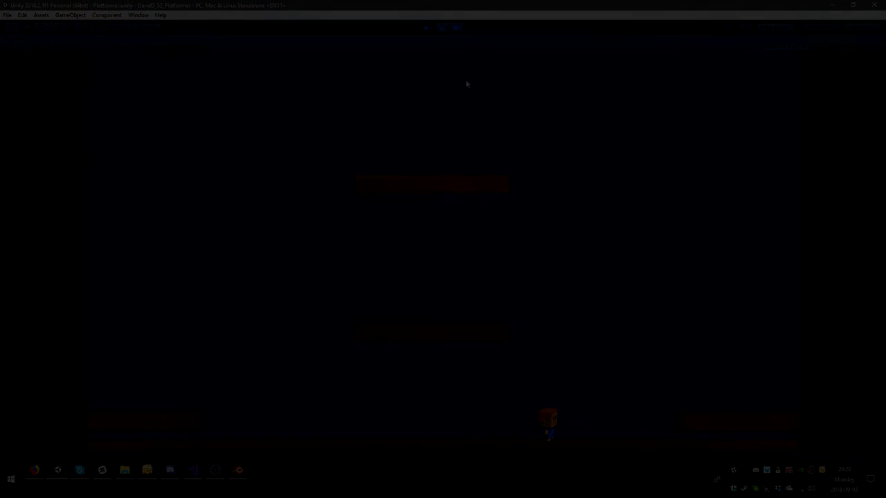